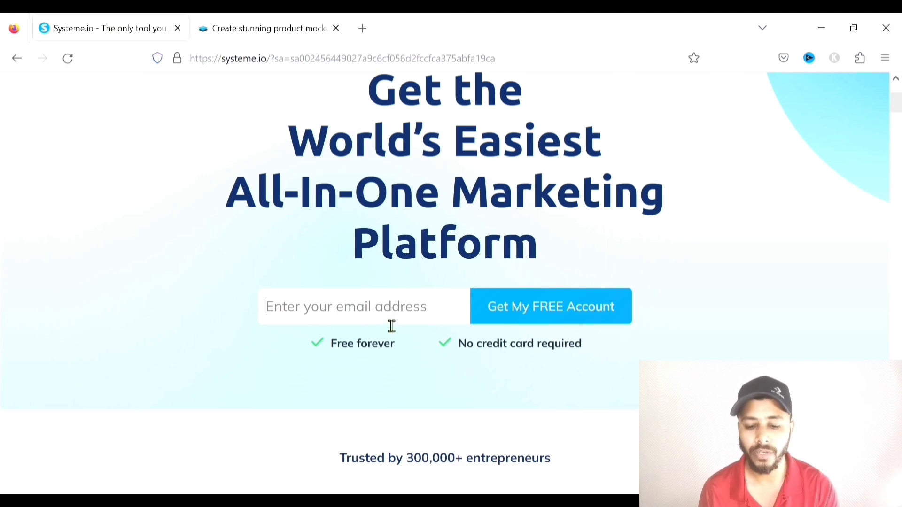
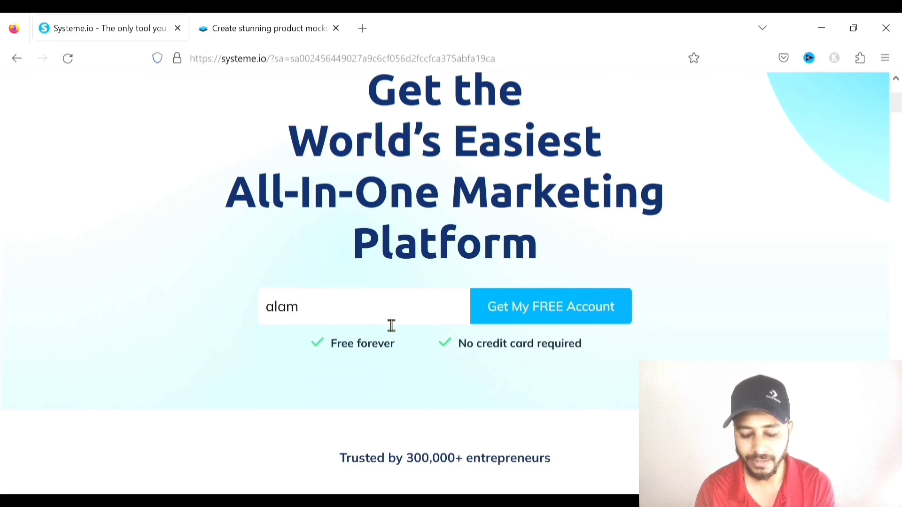
# Enter the user's email to request a free account, then sign in from the prefilled login page
pyautogui.click(528, 307)
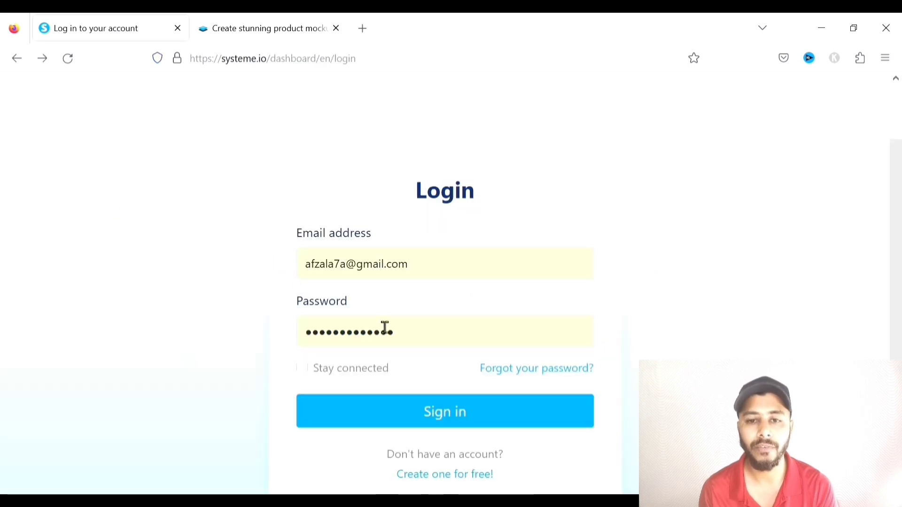
pyautogui.click(445, 365)
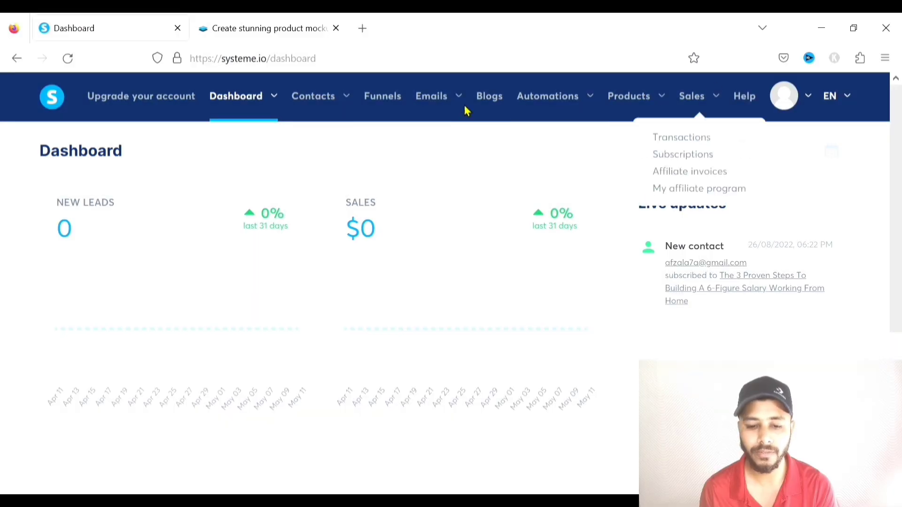
# Let the dashboard load with its leads and sales figures, then bring up the Dashboard views dropdown
pyautogui.moveTo(221, 123)
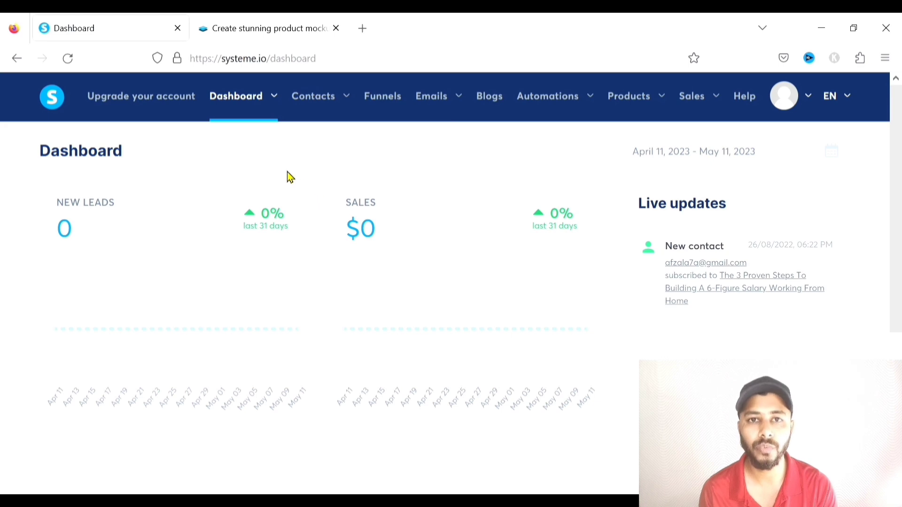
pyautogui.moveTo(258, 105)
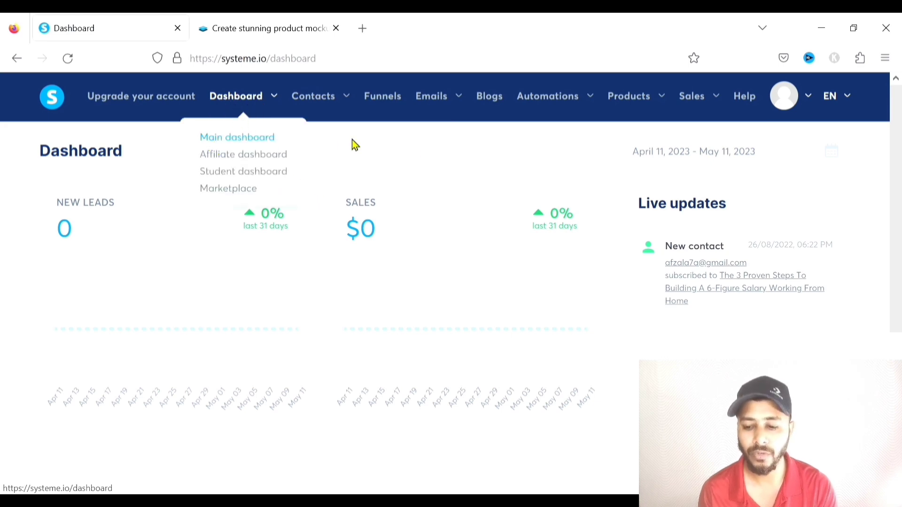
pyautogui.click(227, 161)
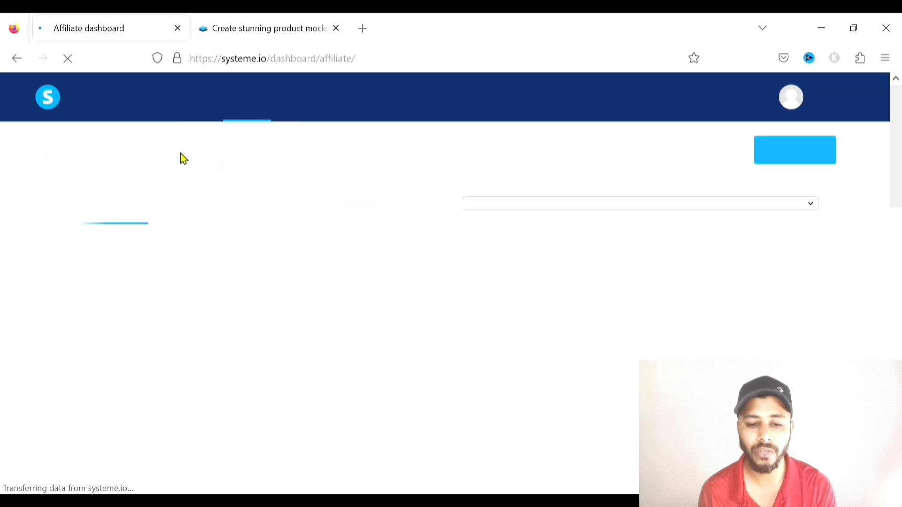
pyautogui.hotkey('alt', 'Left')
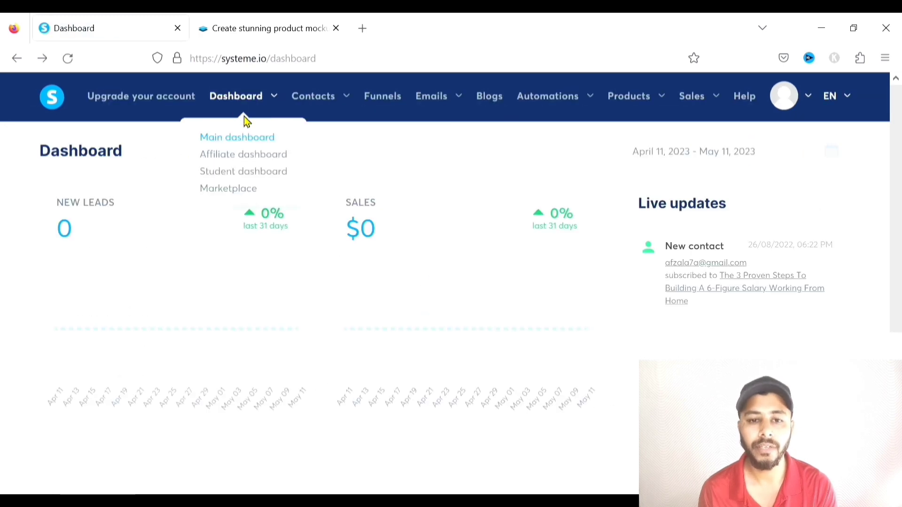
pyautogui.click(233, 178)
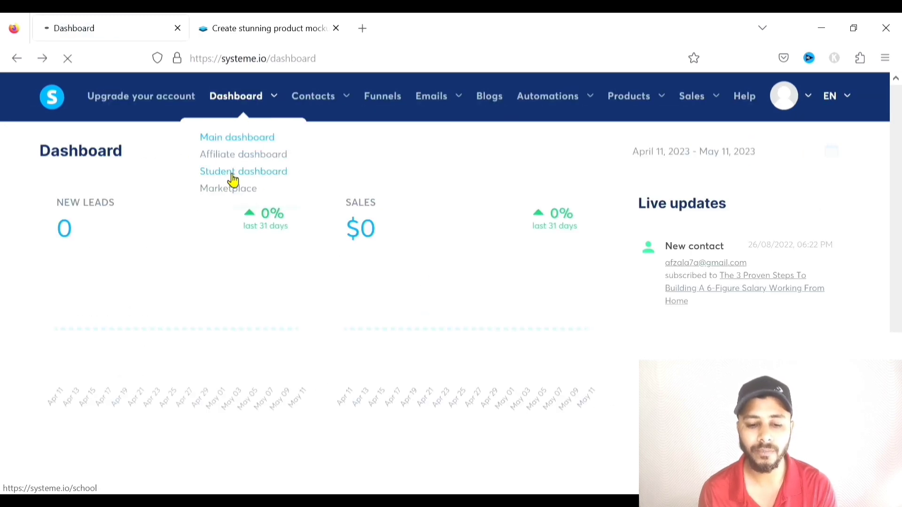
pyautogui.scroll(-2, 263, 188)
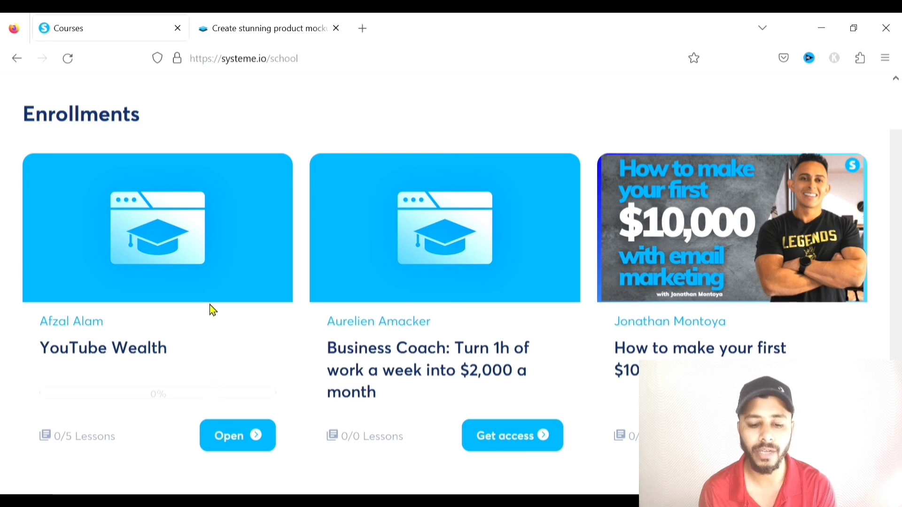
pyautogui.scroll(2, 183, 301)
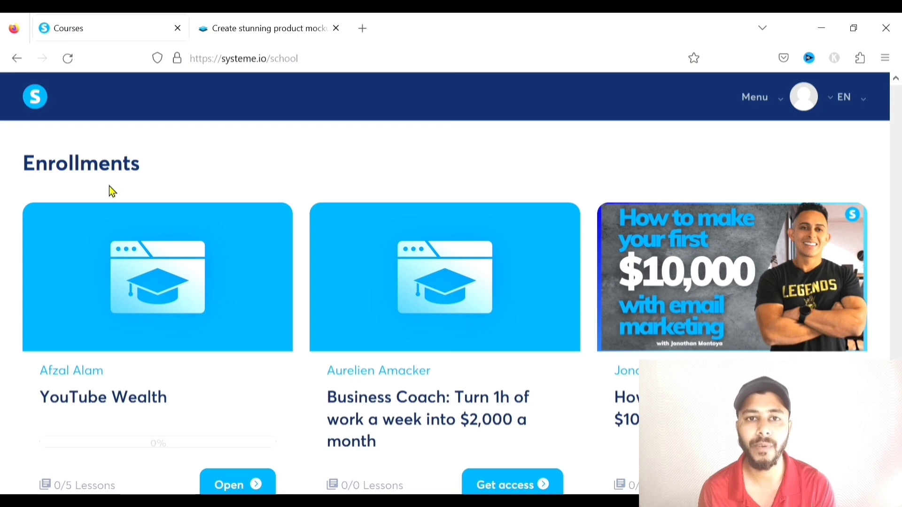
pyautogui.click(20, 59)
pyautogui.moveTo(243, 121)
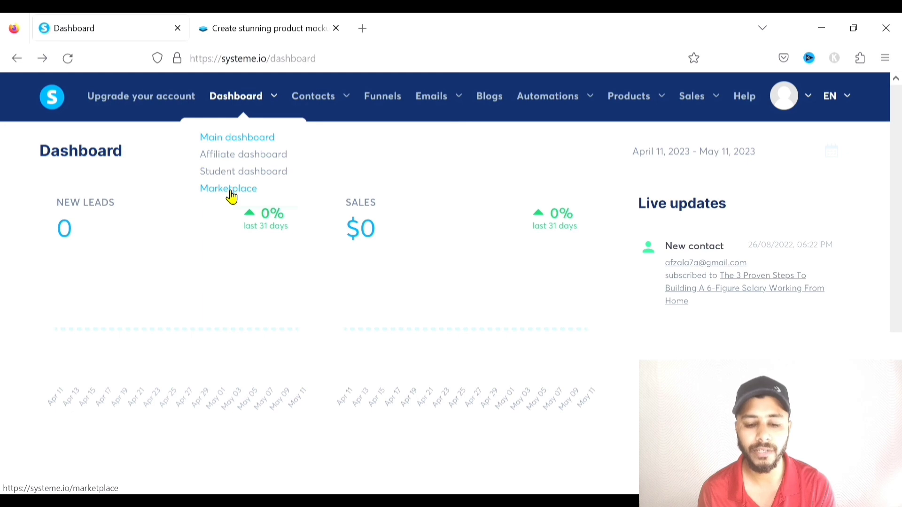
pyautogui.click(230, 191)
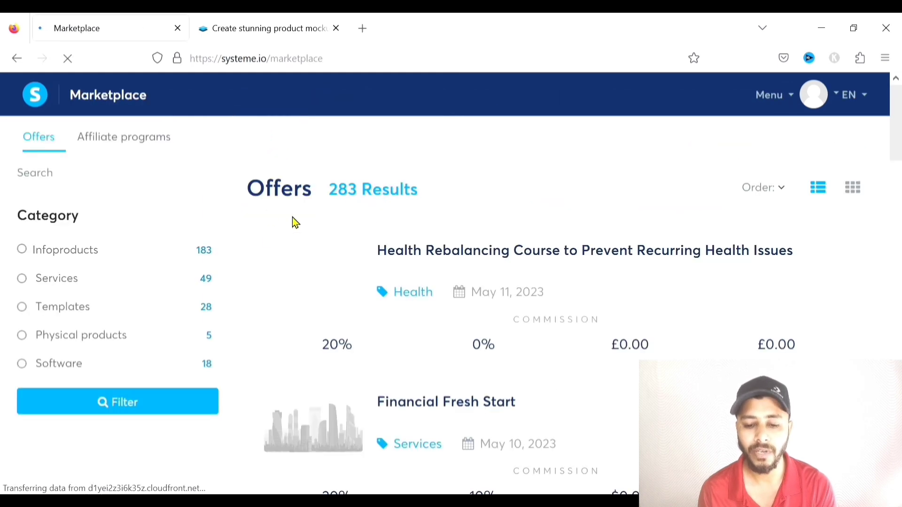
pyautogui.scroll(-5, 314, 225)
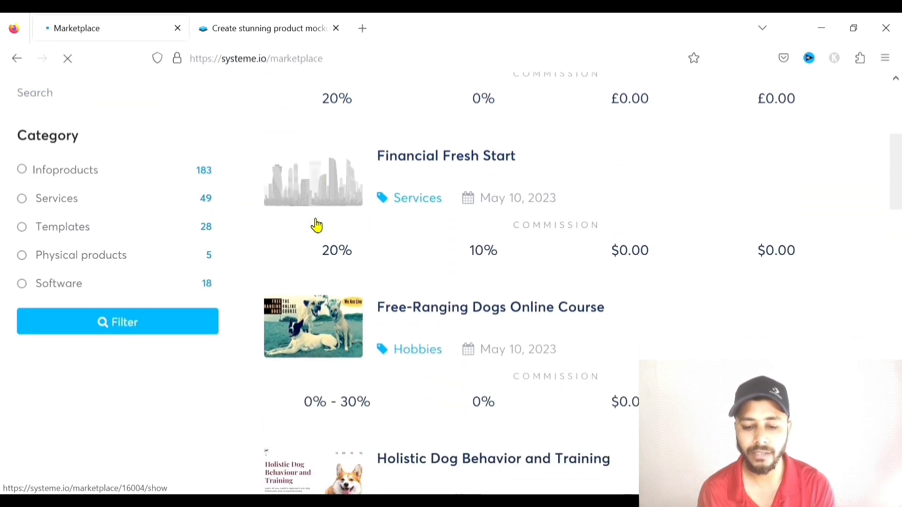
pyautogui.scroll(-2, 436, 252)
pyautogui.scroll(7, 436, 254)
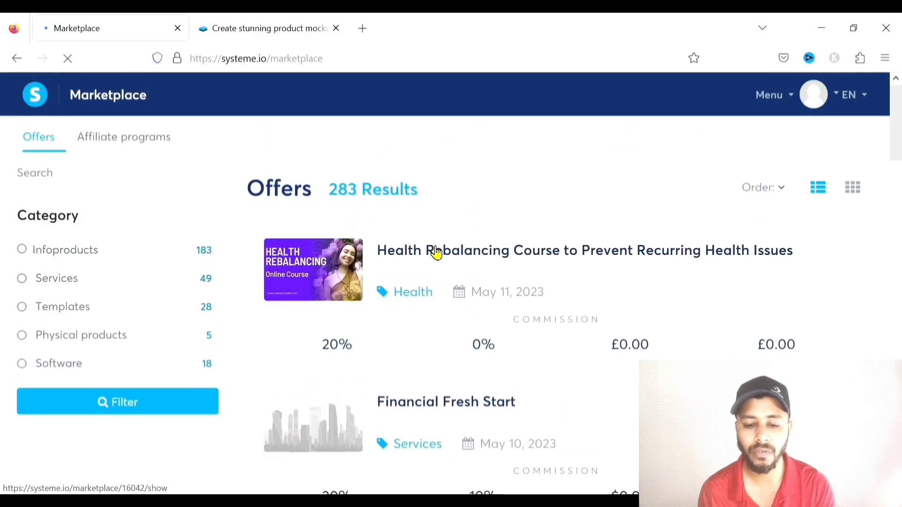
pyautogui.scroll(-6, 399, 221)
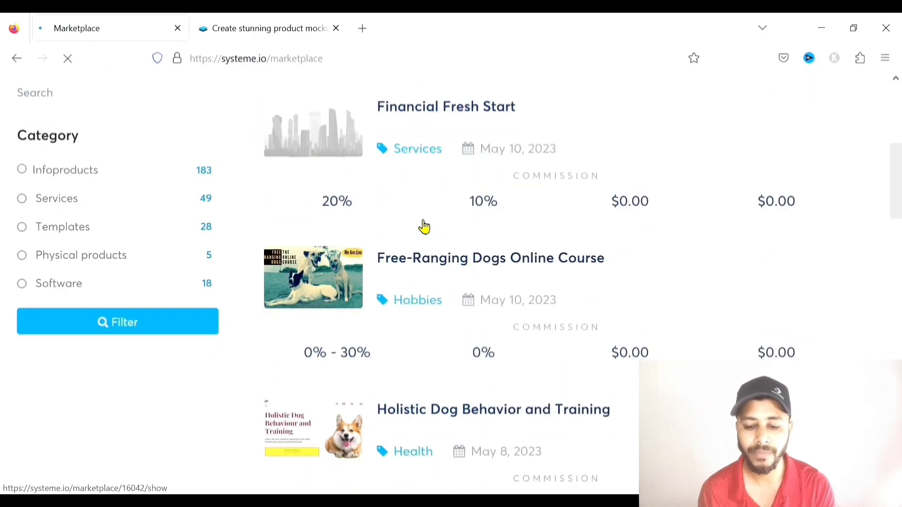
pyautogui.scroll(6, 397, 226)
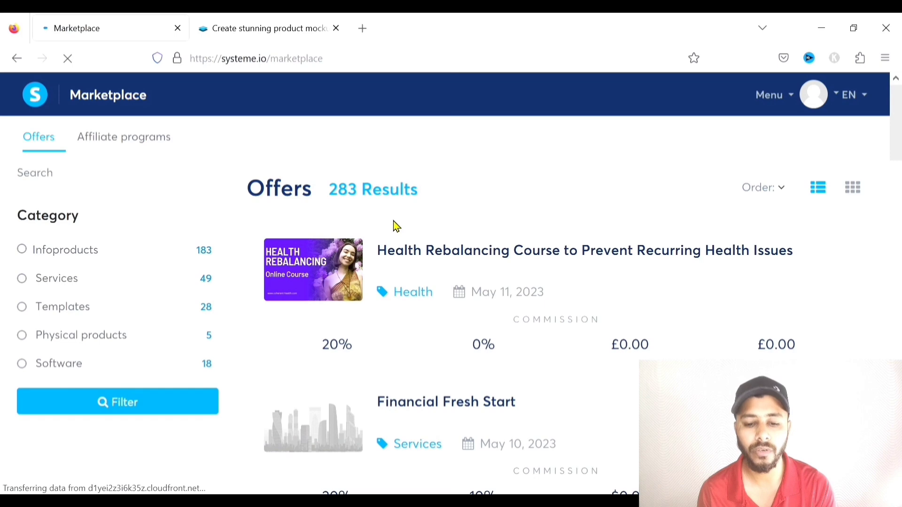
pyautogui.click(26, 60)
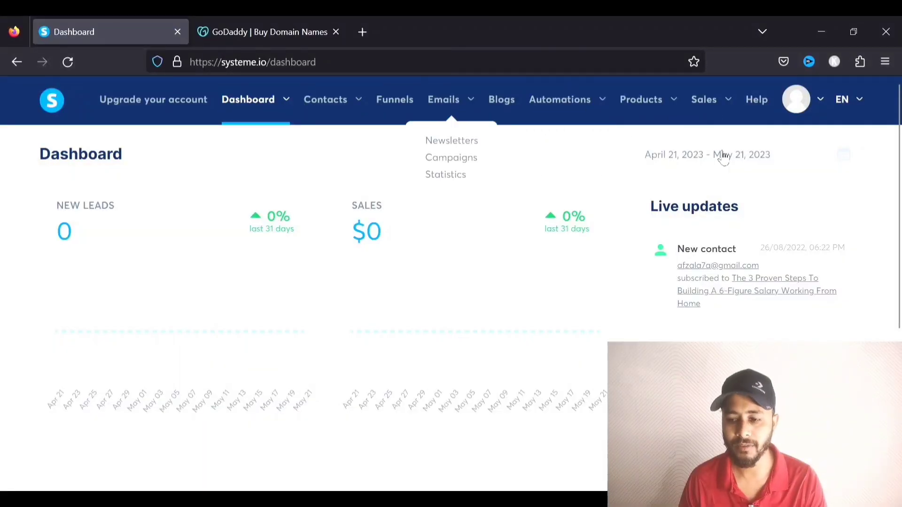
# Go to the Custom domains section of the Systeme.io account settings
pyautogui.moveTo(818, 115)
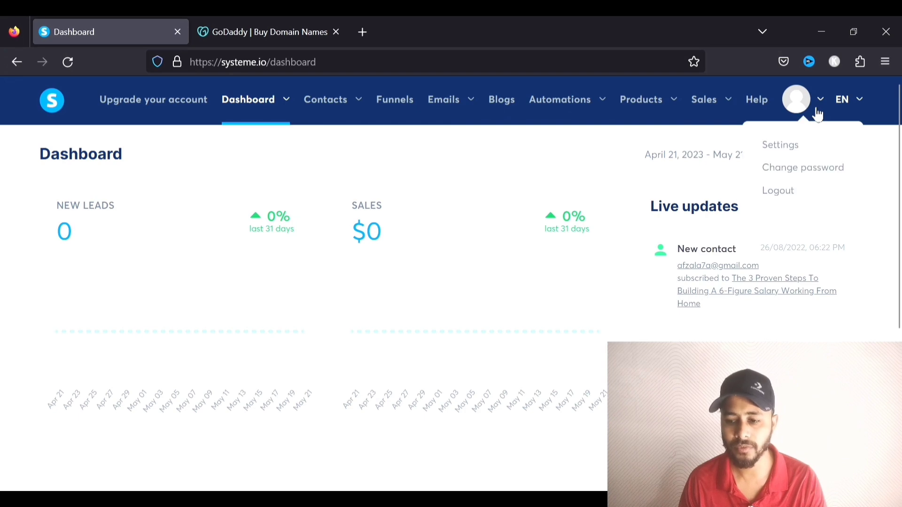
pyautogui.click(785, 147)
pyautogui.scroll(-4, 145, 235)
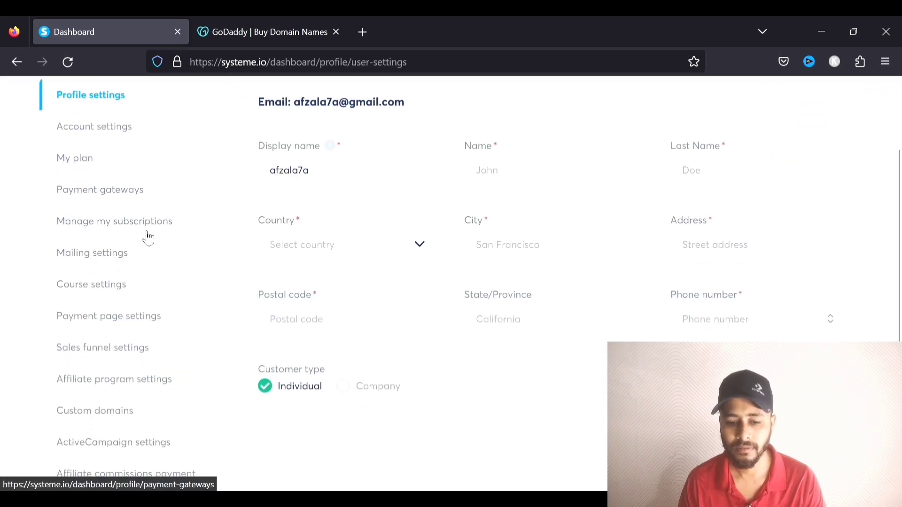
pyautogui.click(85, 266)
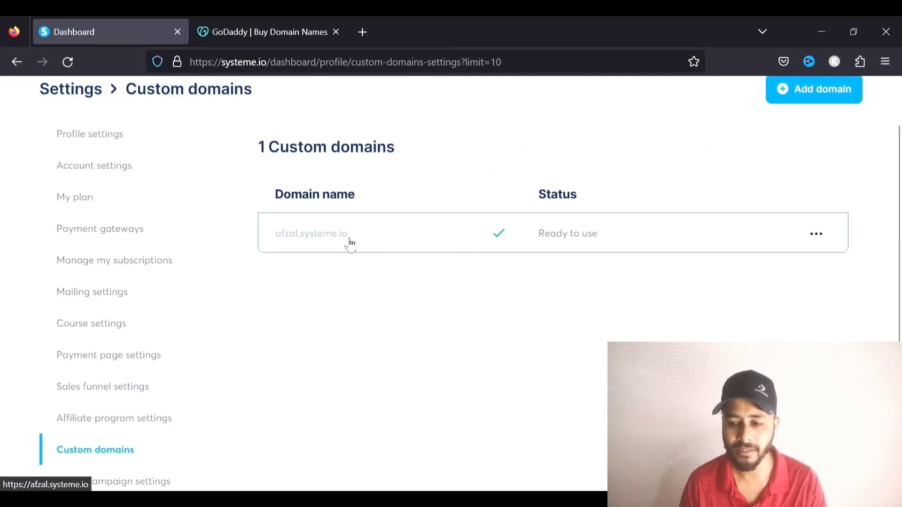
# Add and save the www domain as a new custom domain, then switch to GoDaddy
pyautogui.scroll(2, 476, 239)
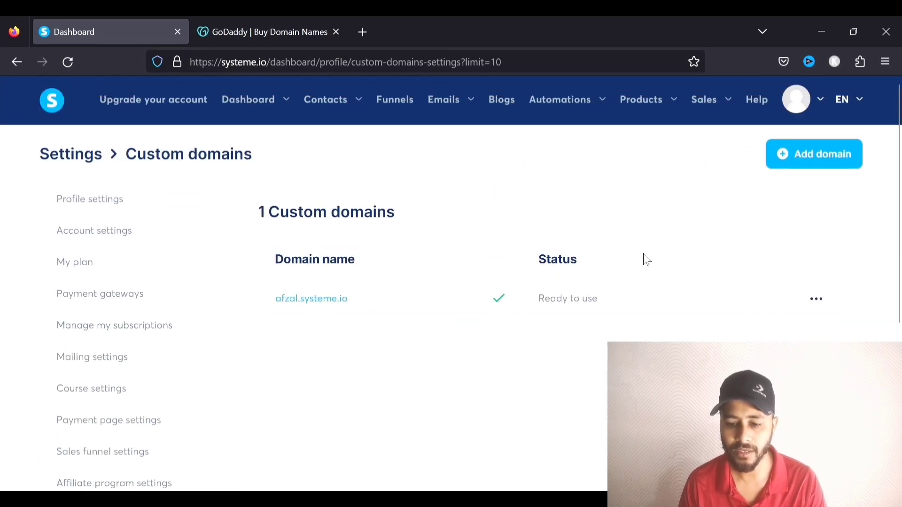
pyautogui.click(820, 157)
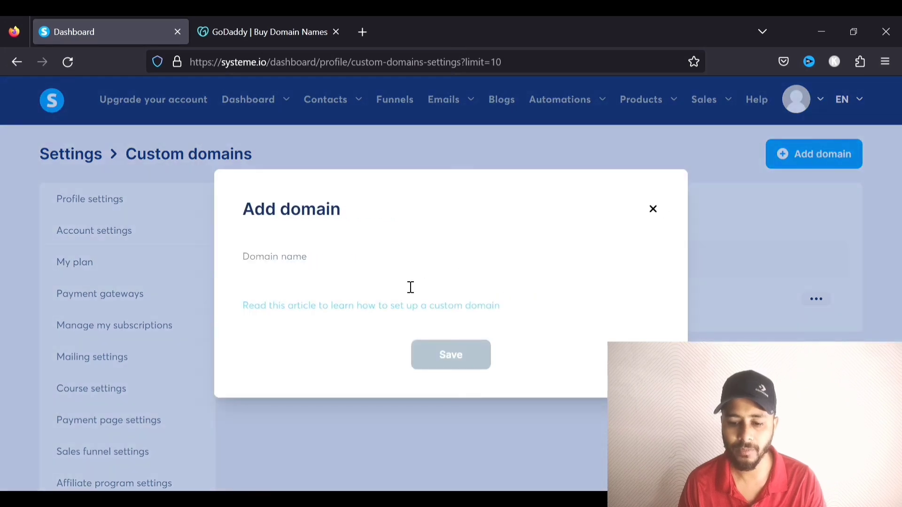
pyautogui.click(410, 287)
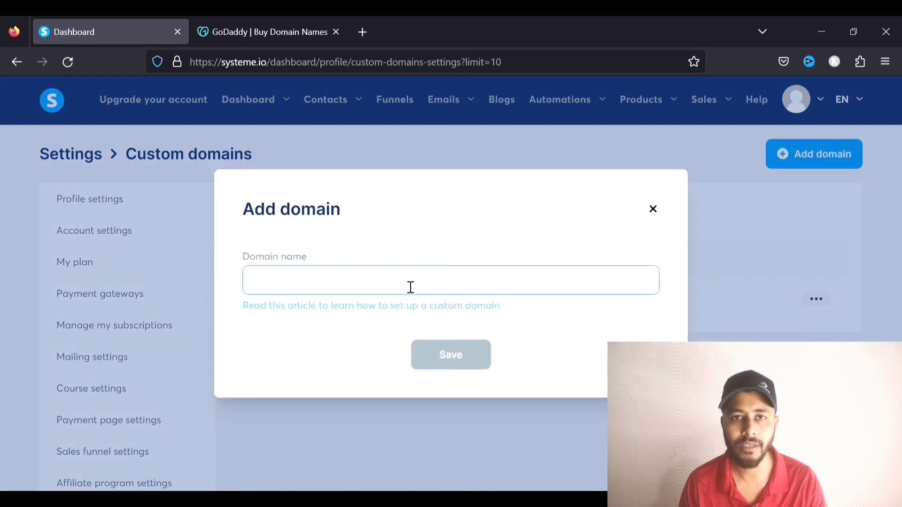
pyautogui.write('www.afzalmedia.live')
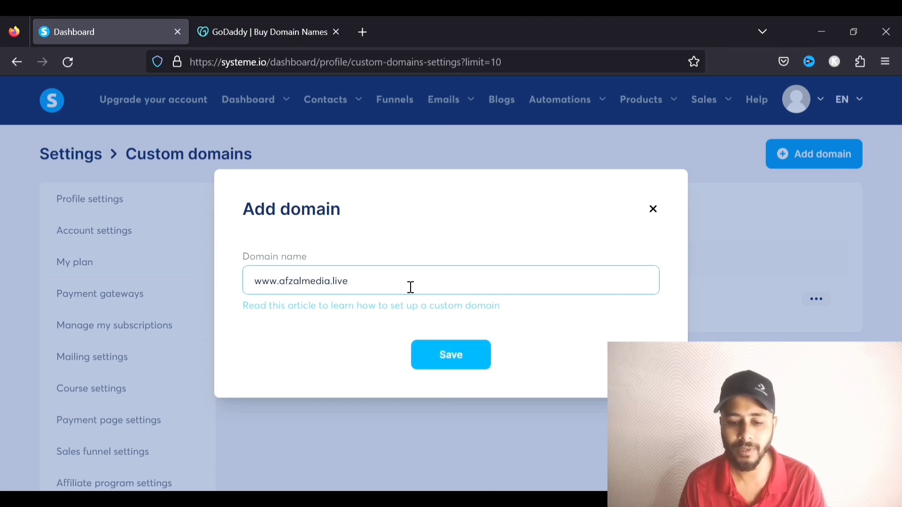
pyautogui.click(437, 350)
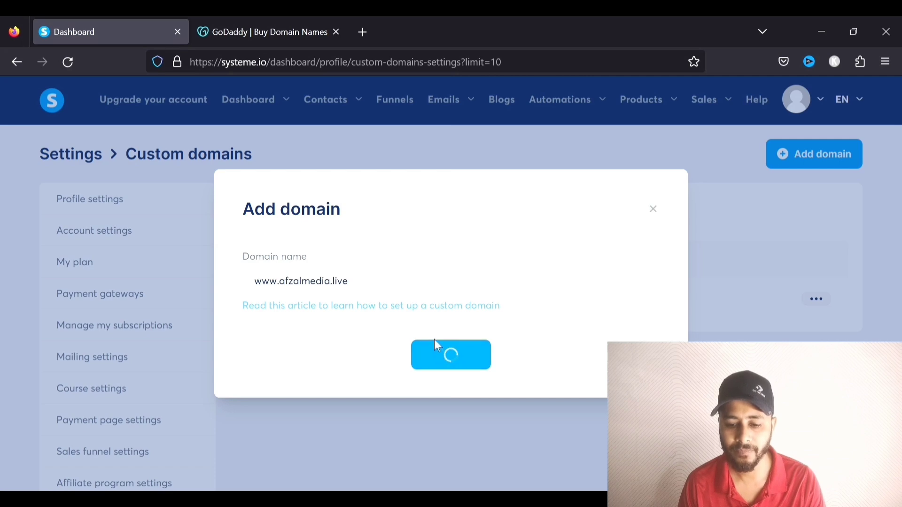
pyautogui.click(271, 35)
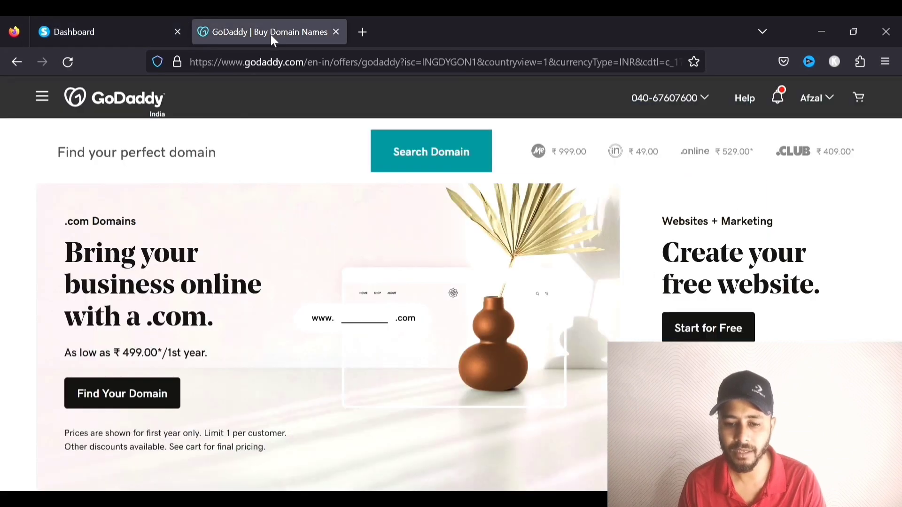
# Go to the DNS records of afzalmedia.live from GoDaddy's owned products
pyautogui.click(827, 106)
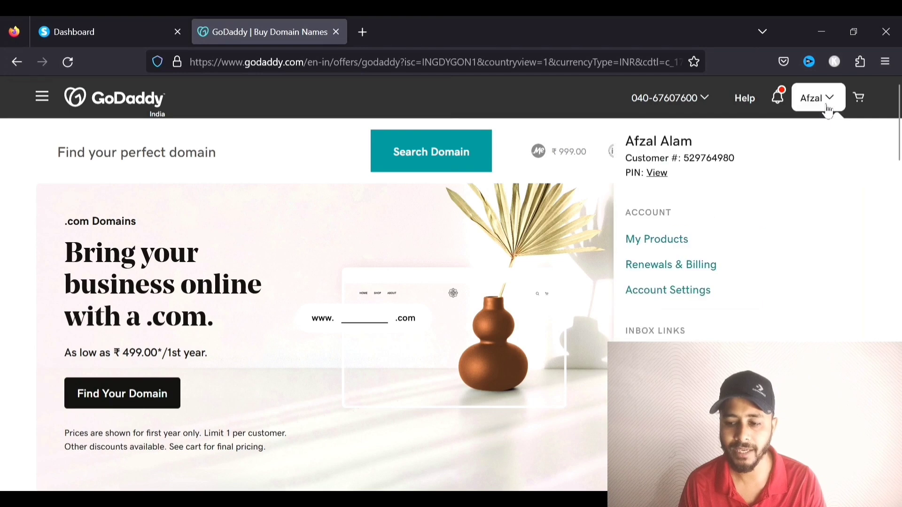
pyautogui.click(670, 244)
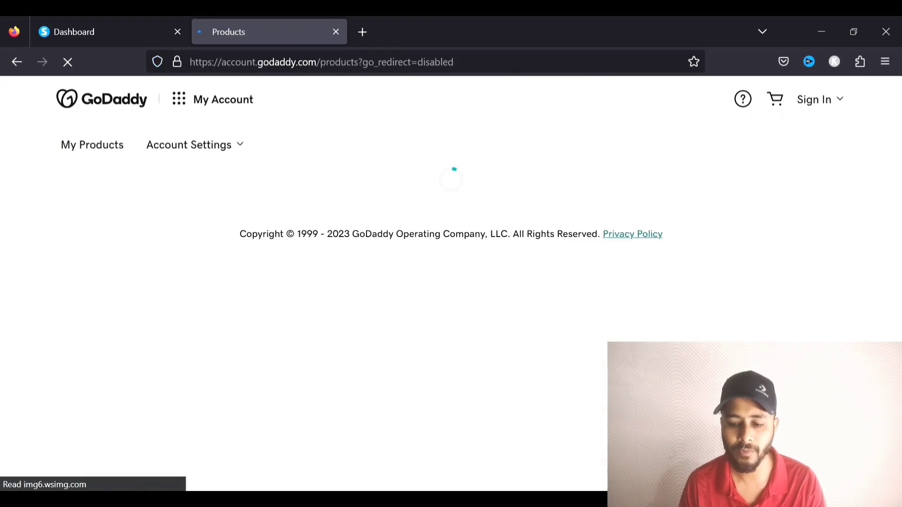
pyautogui.scroll(-5, 431, 392)
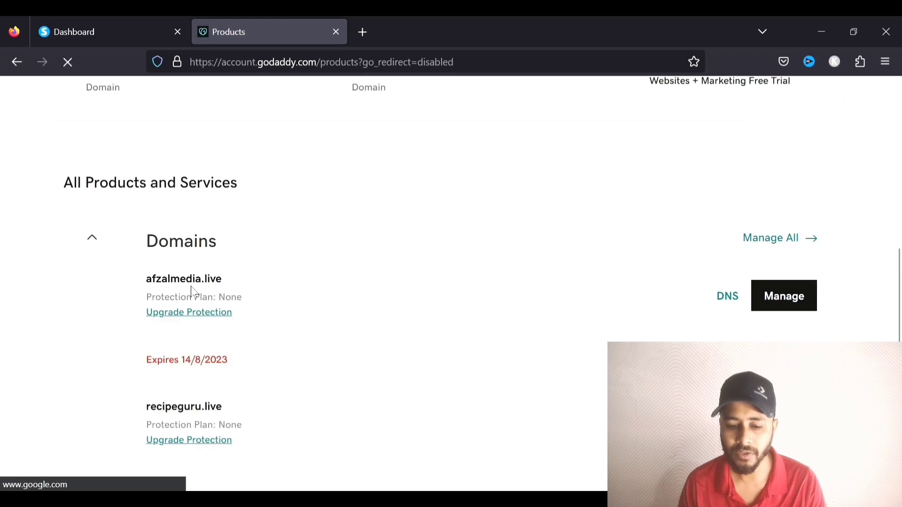
pyautogui.click(727, 296)
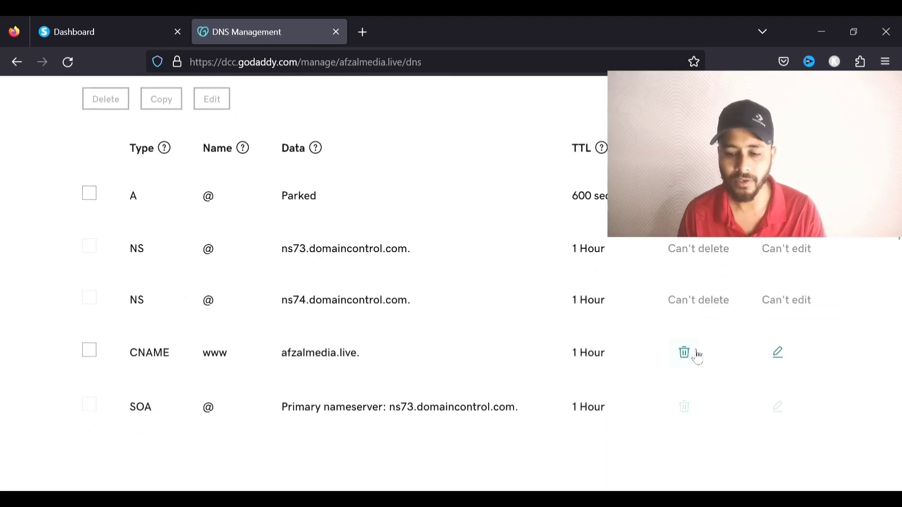
pyautogui.scroll(-2, 690, 356)
pyautogui.scroll(2, 689, 357)
# Delete the www CNAME and the parked A record, leaving only NS and SOA
pyautogui.click(693, 357)
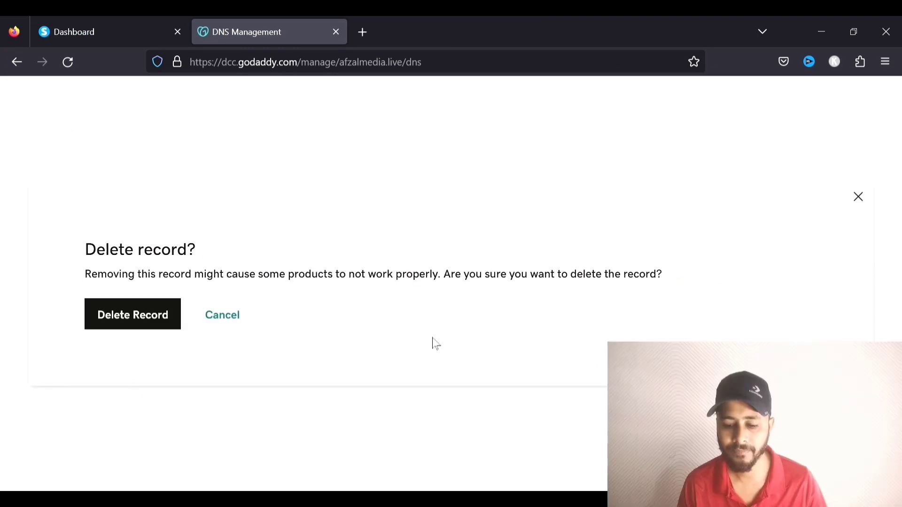
pyautogui.click(123, 323)
pyautogui.click(874, 103)
pyautogui.scroll(1, 439, 246)
pyautogui.click(690, 242)
pyautogui.click(135, 316)
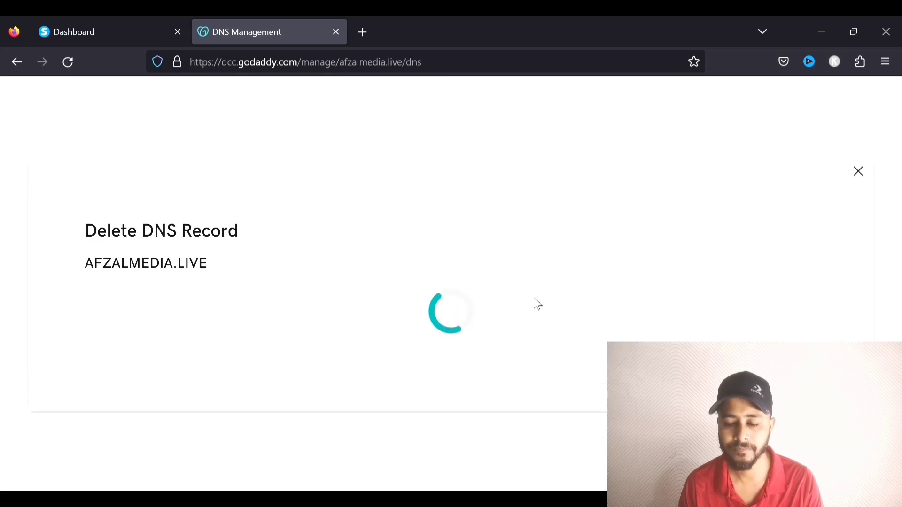
pyautogui.click(875, 104)
pyautogui.scroll(4, 320, 336)
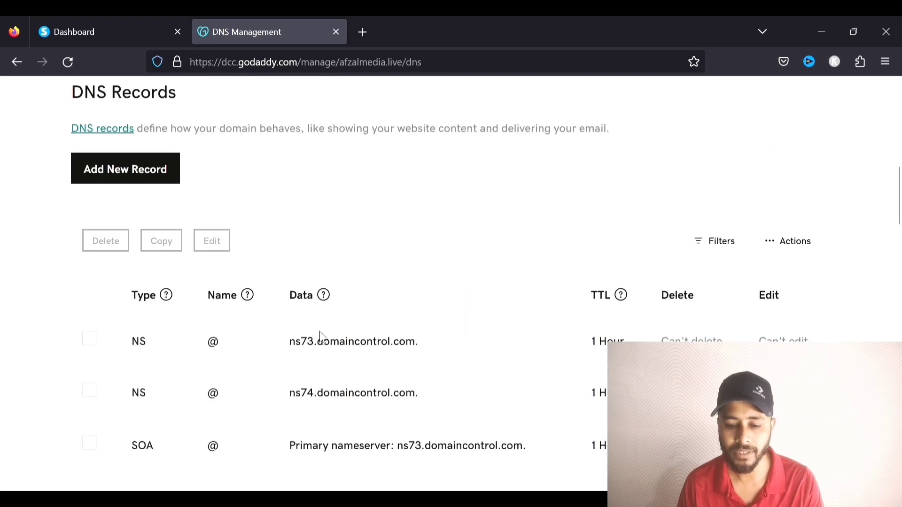
# Start a new CNAME record in GoDaddy and copy the www host name from Systeme.io
pyautogui.click(144, 276)
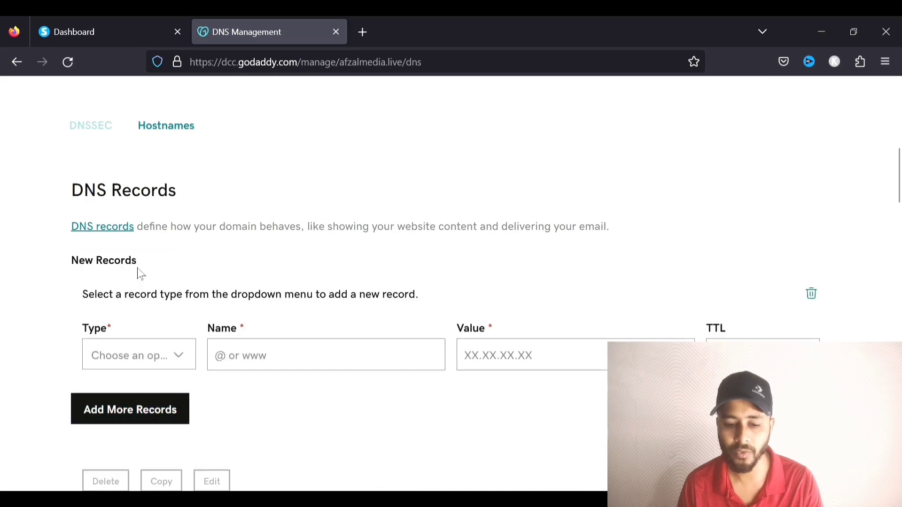
pyautogui.click(161, 356)
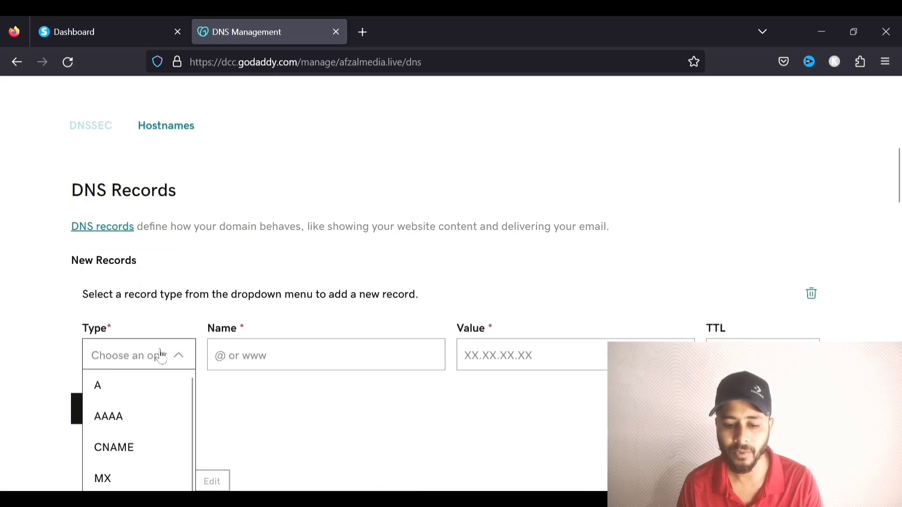
pyautogui.scroll(-1, 160, 356)
pyautogui.click(139, 399)
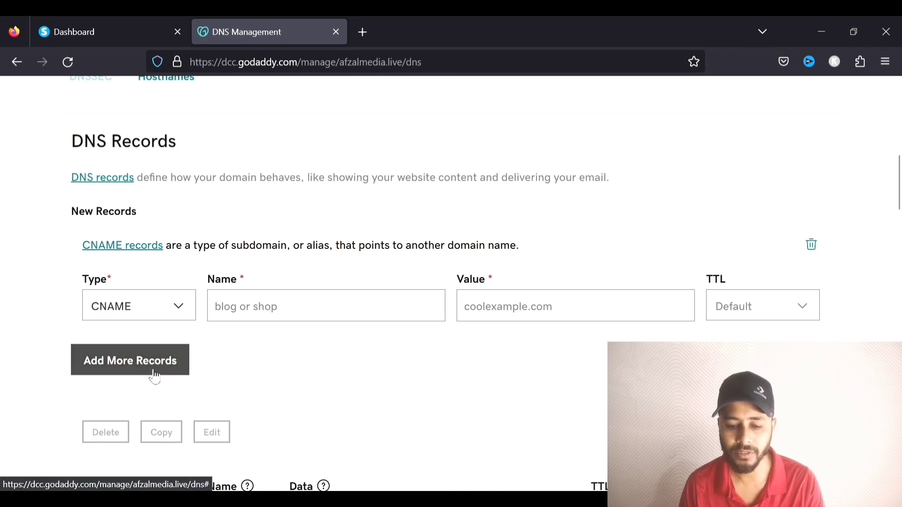
pyautogui.click(97, 21)
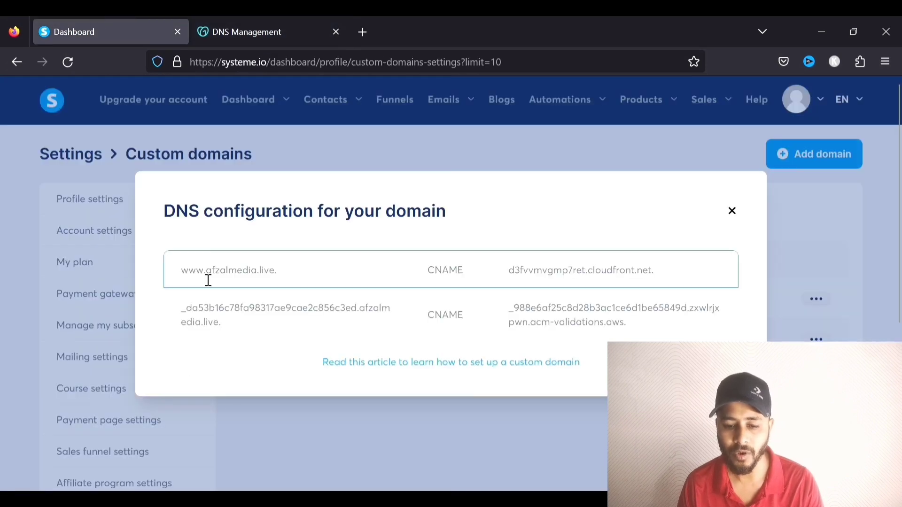
pyautogui.moveTo(204, 272); pyautogui.dragTo(182, 273)
pyautogui.click(272, 21)
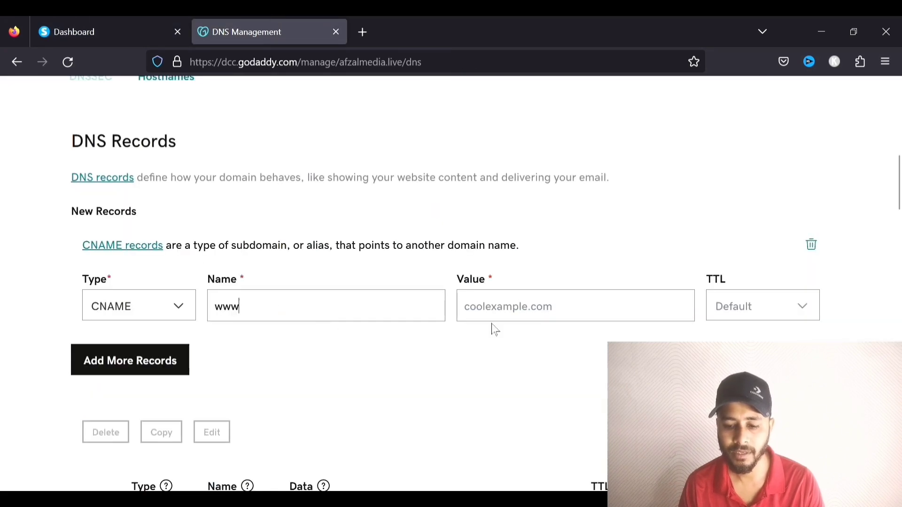
# Set the value to d3fvvmgmp7ret.cloudfront.net. with default TTL and save the www CNAME
pyautogui.click(132, 38)
pyautogui.moveTo(662, 276); pyautogui.dragTo(509, 281)
pyautogui.hotkey('ctrl', 'c')
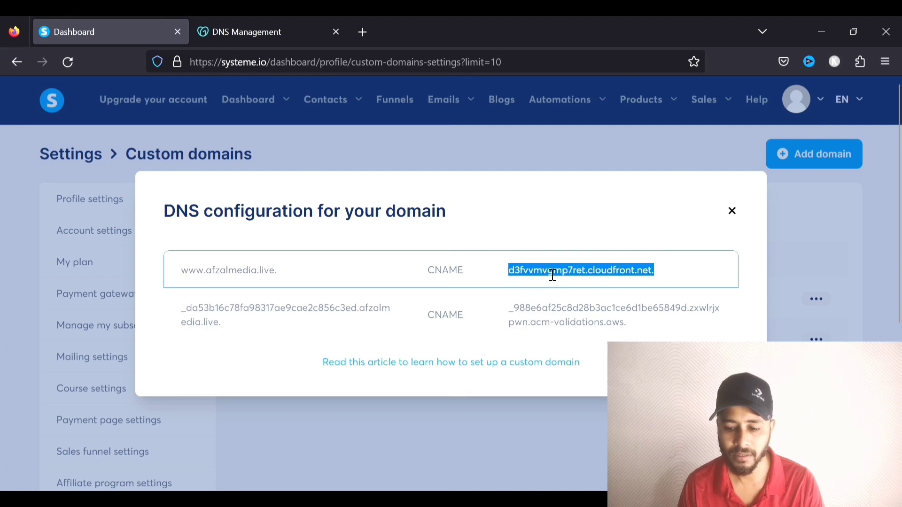
pyautogui.click(225, 18)
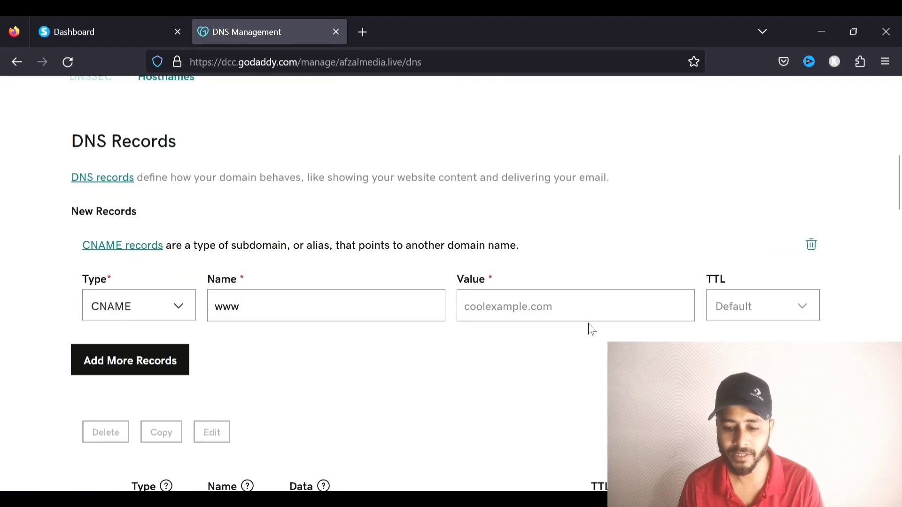
pyautogui.click(596, 316)
pyautogui.hotkey('ctrl', 'v')
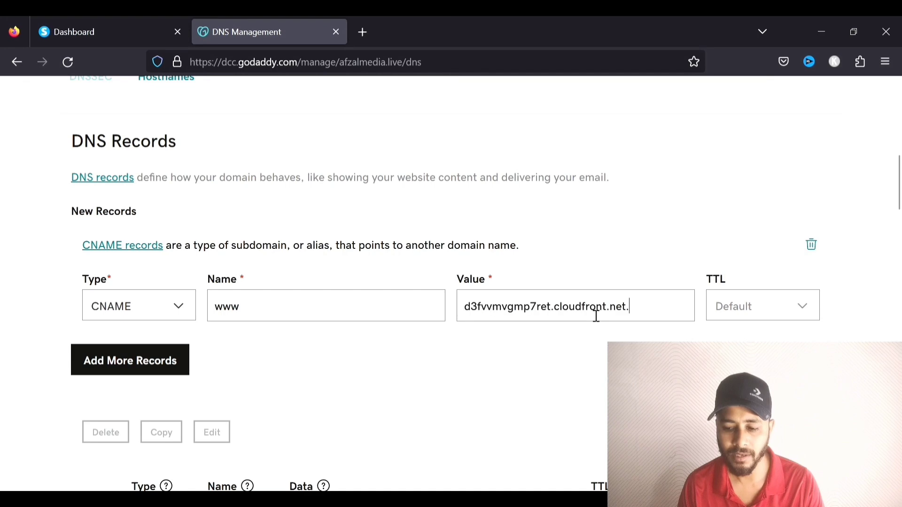
pyautogui.click(771, 310)
pyautogui.click(770, 310)
pyautogui.scroll(-1, 684, 304)
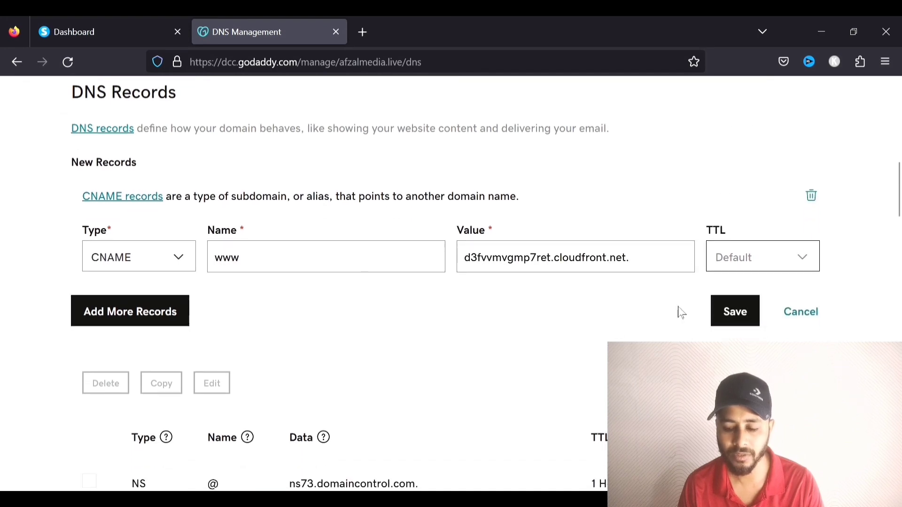
pyautogui.click(744, 314)
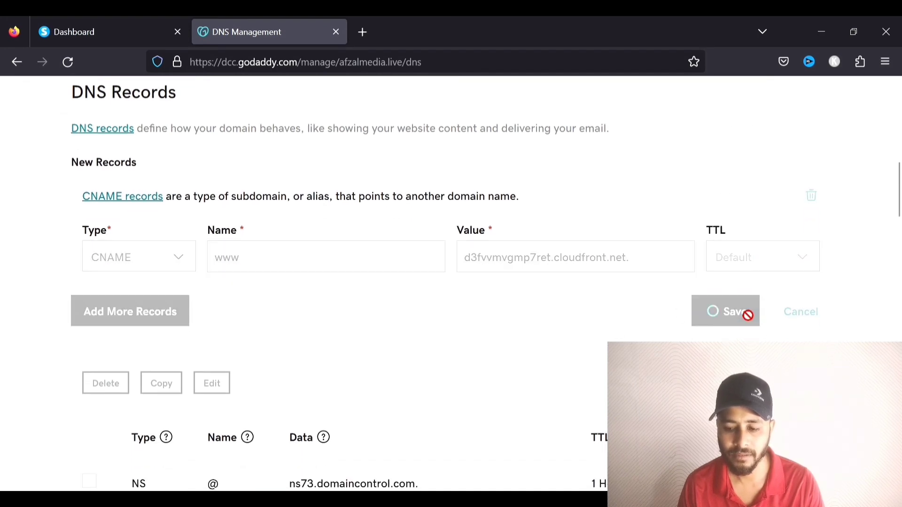
pyautogui.click(872, 103)
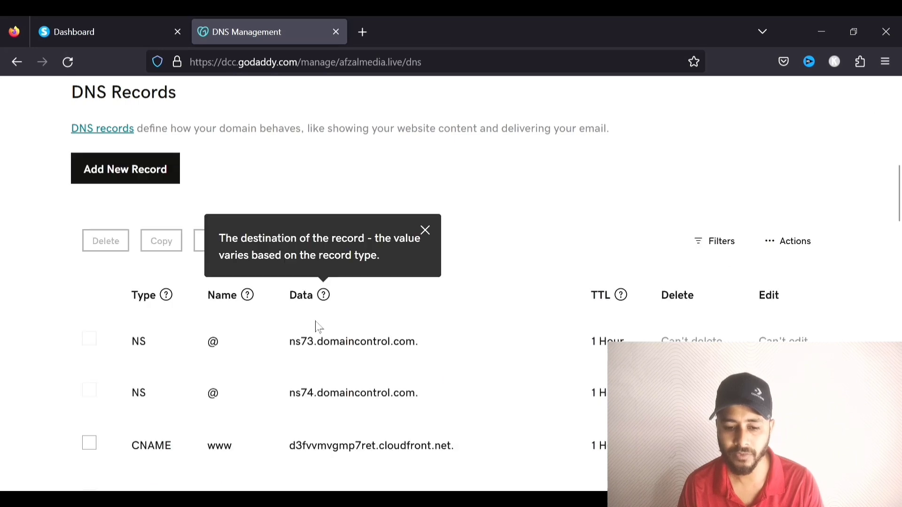
# Start a second CNAME record named with the ACM validation host from Systeme.io
pyautogui.click(163, 175)
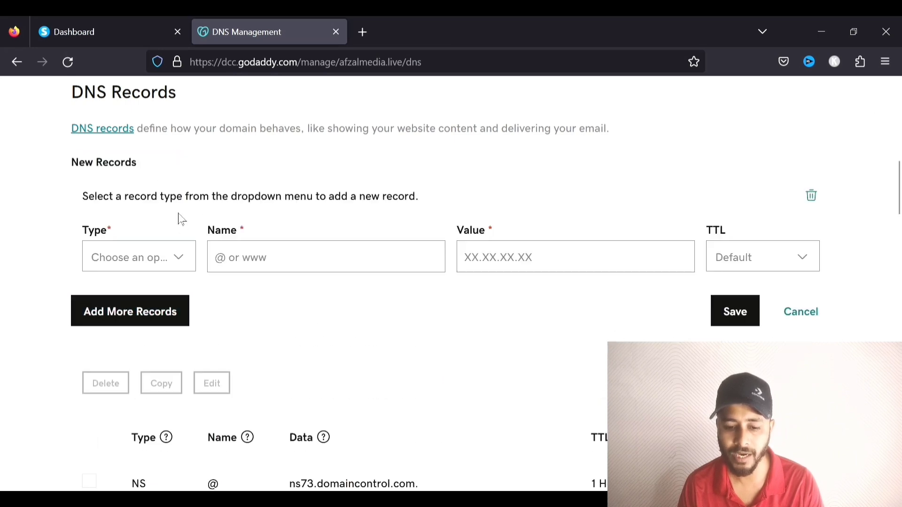
pyautogui.click(149, 261)
pyautogui.click(131, 359)
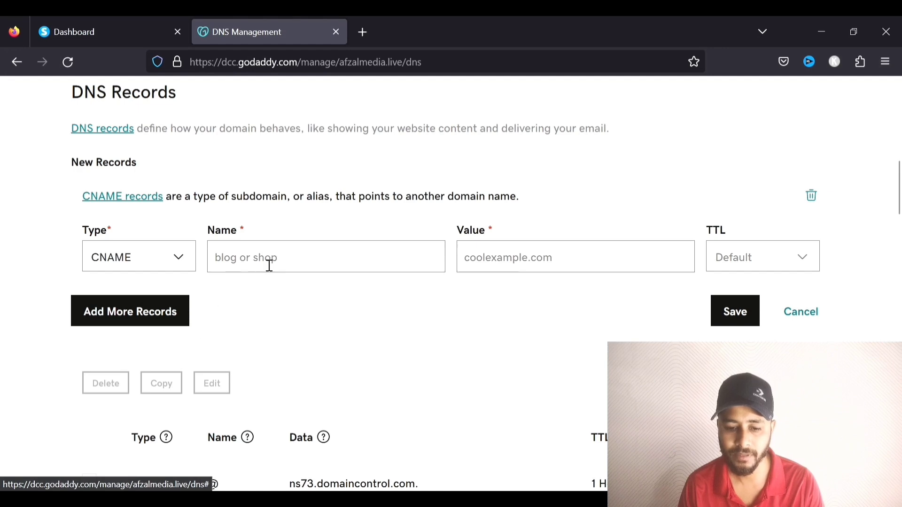
pyautogui.click(138, 33)
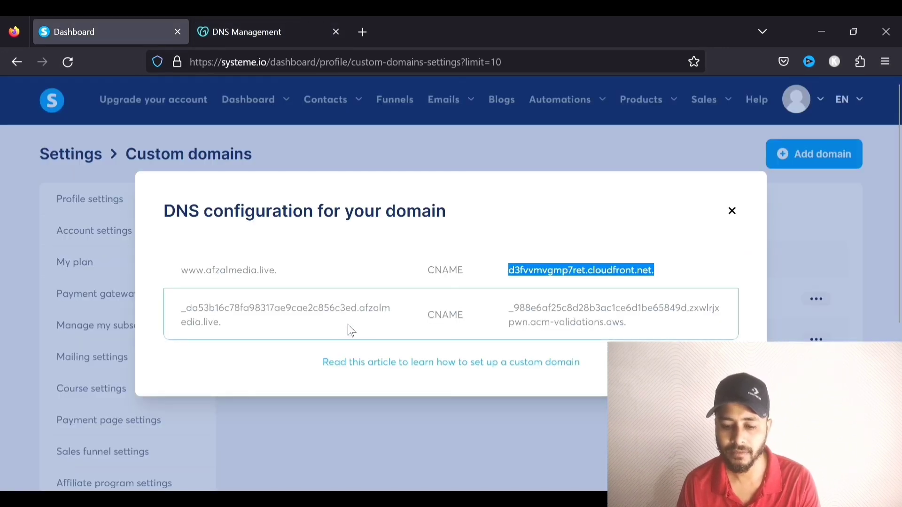
pyautogui.moveTo(363, 316); pyautogui.dragTo(191, 318)
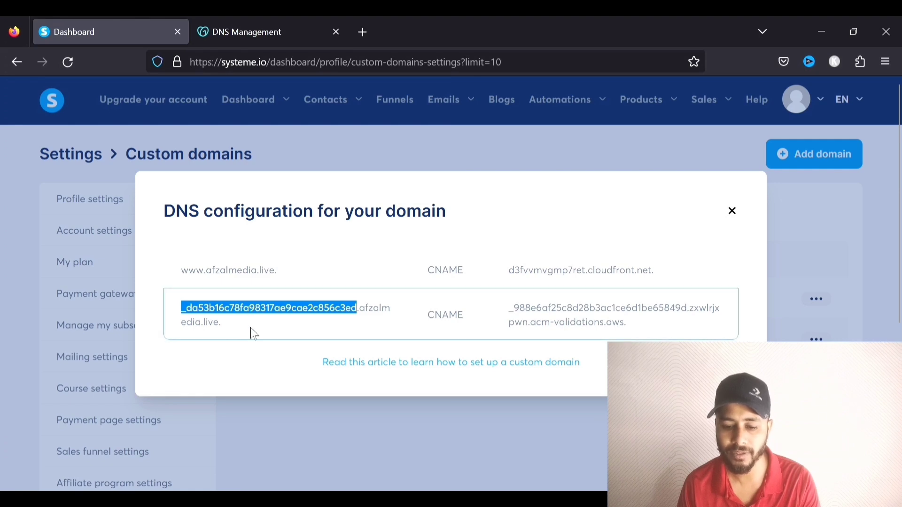
pyautogui.click(266, 32)
pyautogui.click(337, 271)
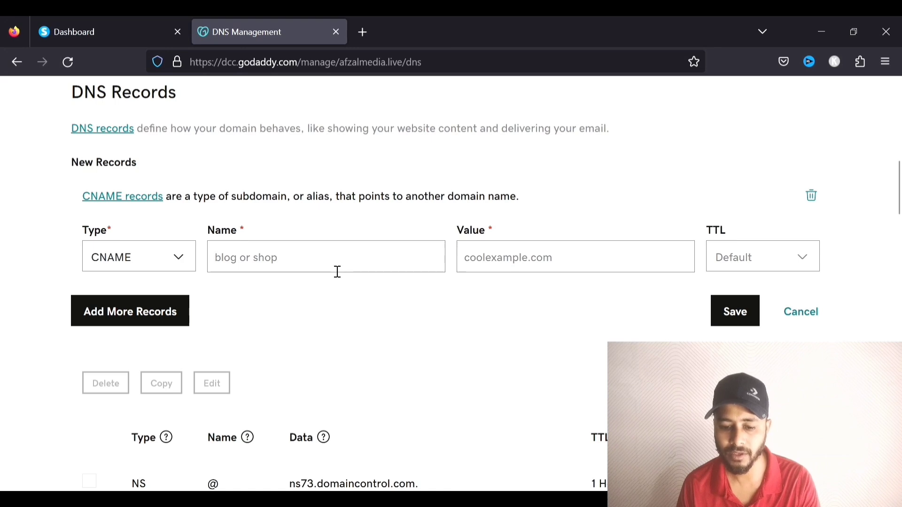
pyautogui.write('_da53b16c78fa98317ae9cae2c856c3ed')
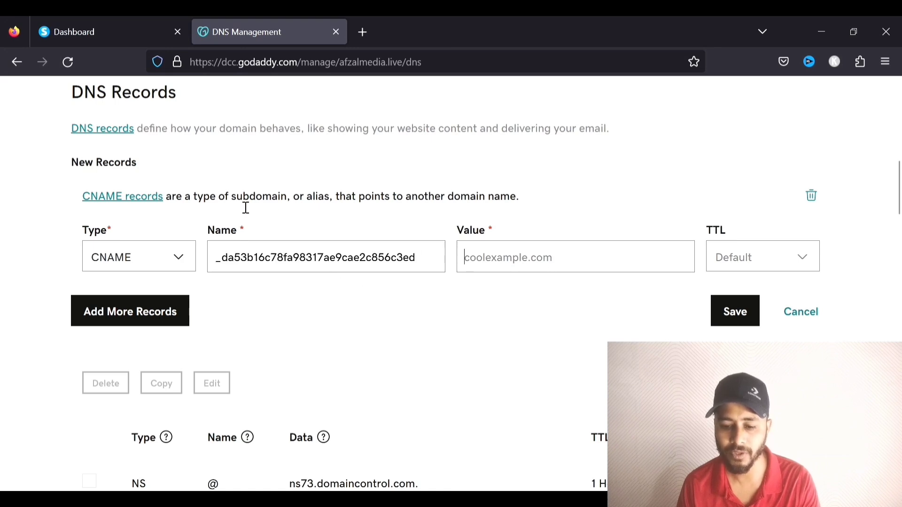
# Paste the ACM validation target as its value and save the validation CNAME
pyautogui.click(101, 33)
pyautogui.moveTo(635, 327); pyautogui.dragTo(509, 314)
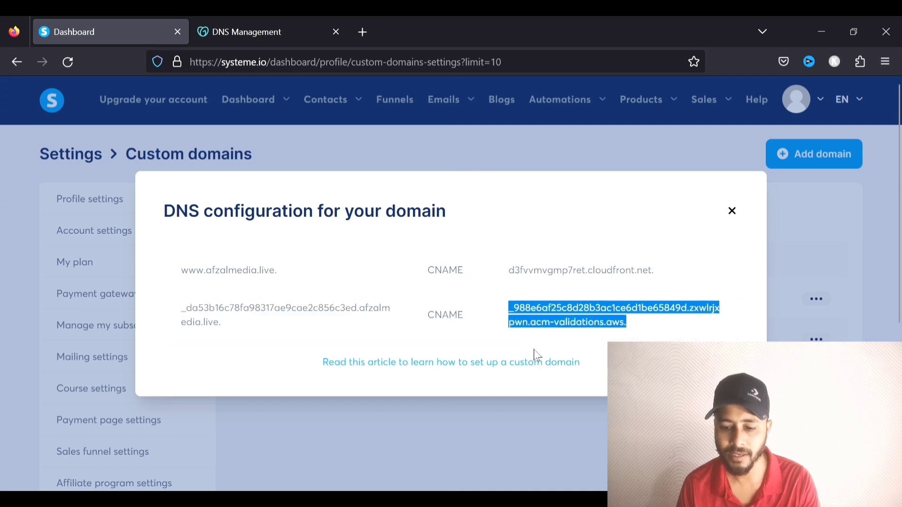
pyautogui.click(319, 24)
pyautogui.click(521, 272)
pyautogui.write('1be65849d.zxwlrjxpwn.acm-validations.aws.')
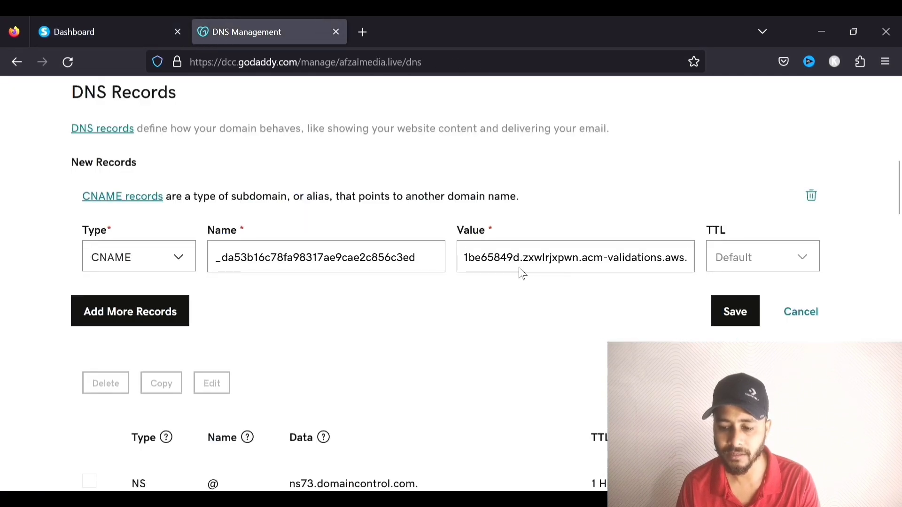
pyautogui.click(747, 312)
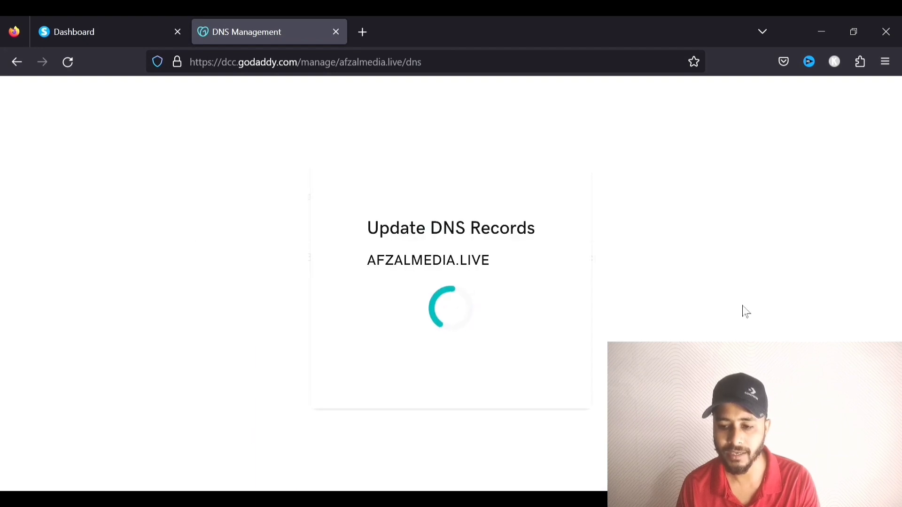
pyautogui.click(875, 104)
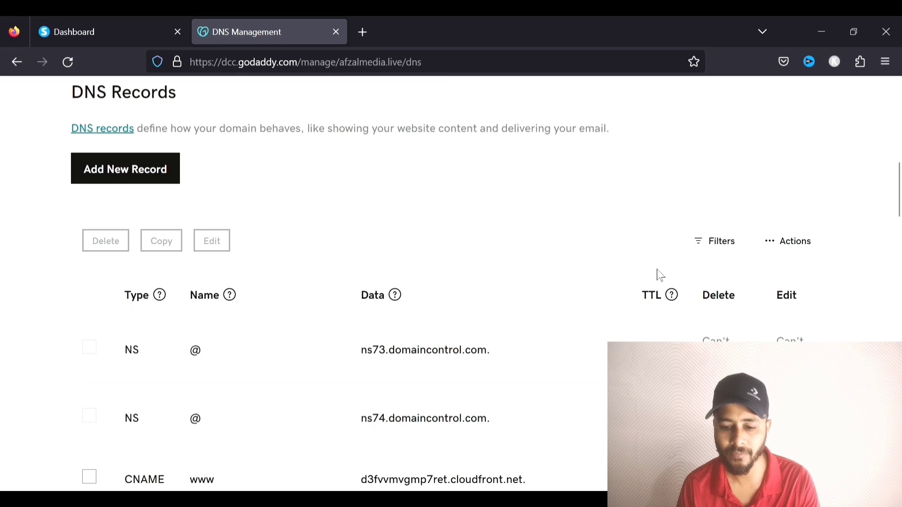
pyautogui.scroll(-2, 495, 318)
pyautogui.scroll(5, 302, 278)
pyautogui.click(120, 18)
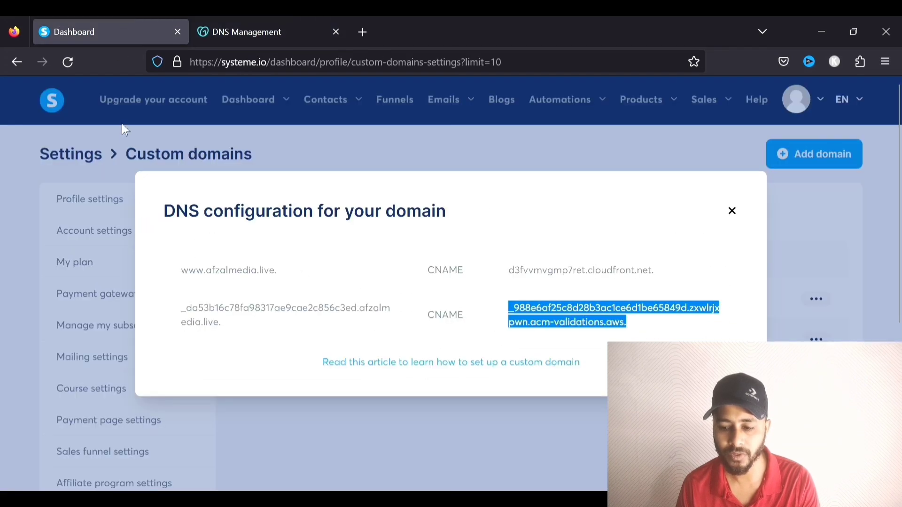
pyautogui.click(732, 211)
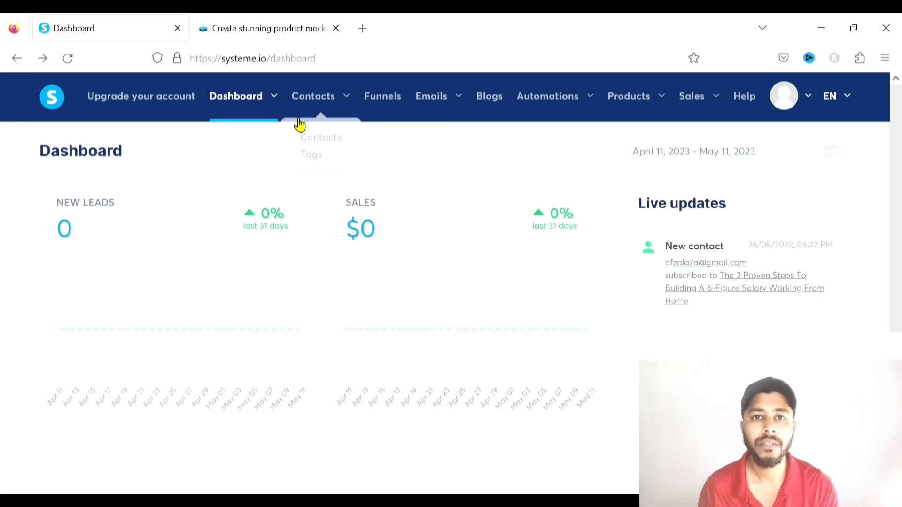
pyautogui.moveTo(298, 125)
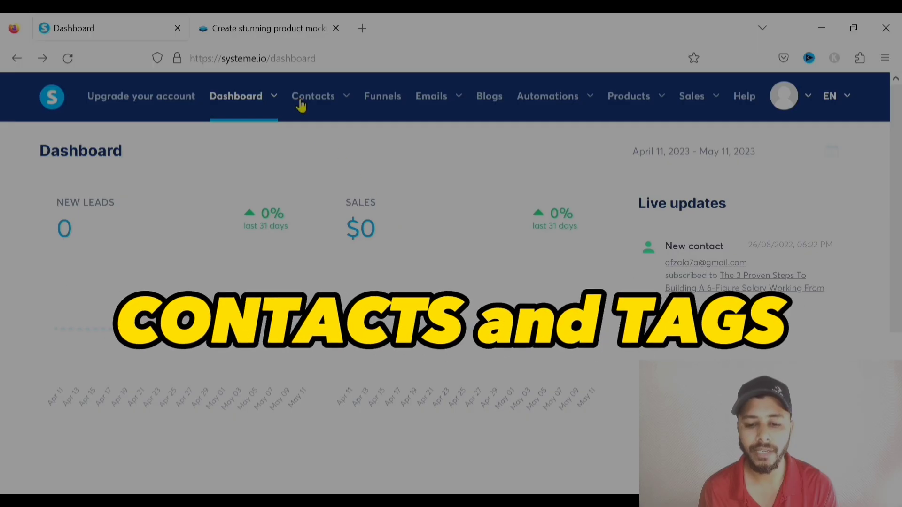
pyautogui.moveTo(326, 100)
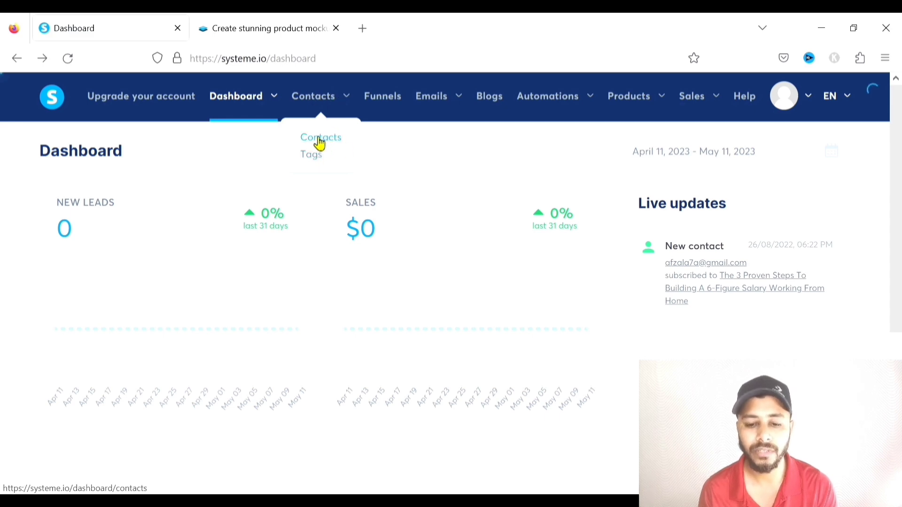
pyautogui.click(320, 141)
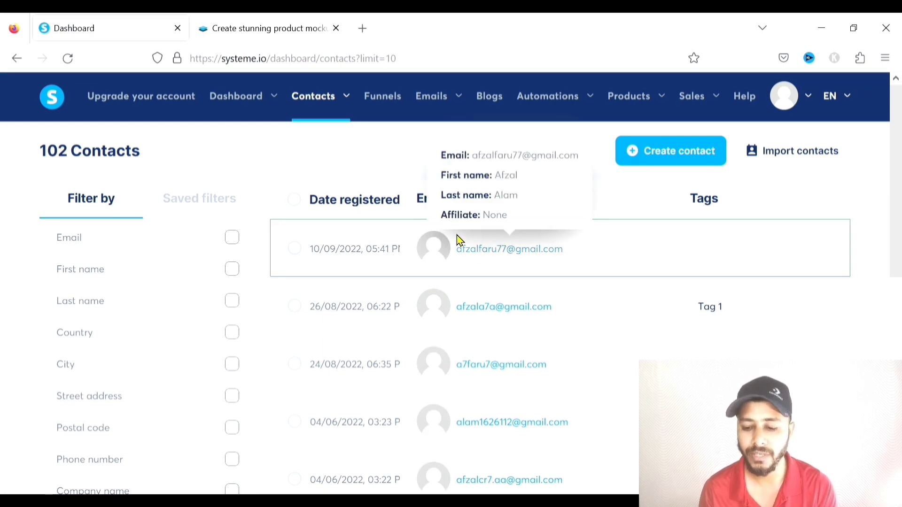
pyautogui.scroll(-1, 454, 223)
pyautogui.scroll(-4, 497, 214)
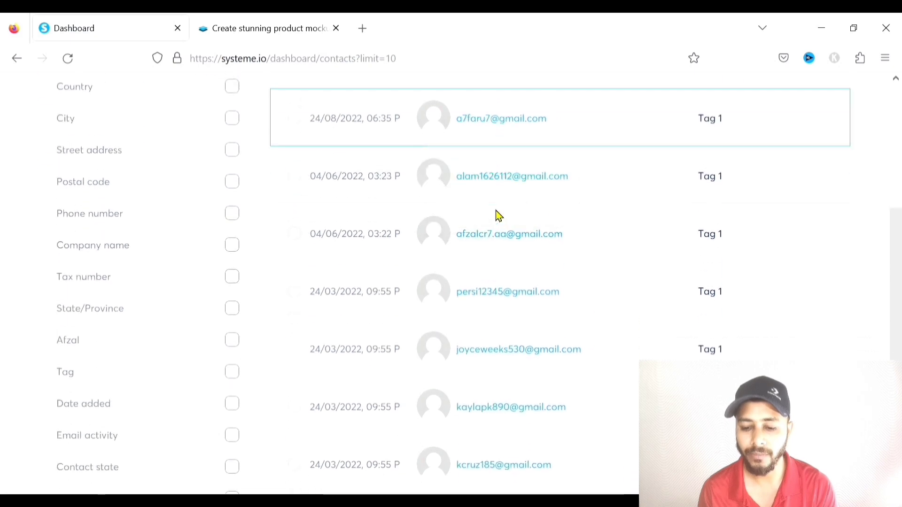
pyautogui.scroll(-3, 489, 215)
pyautogui.scroll(7, 487, 210)
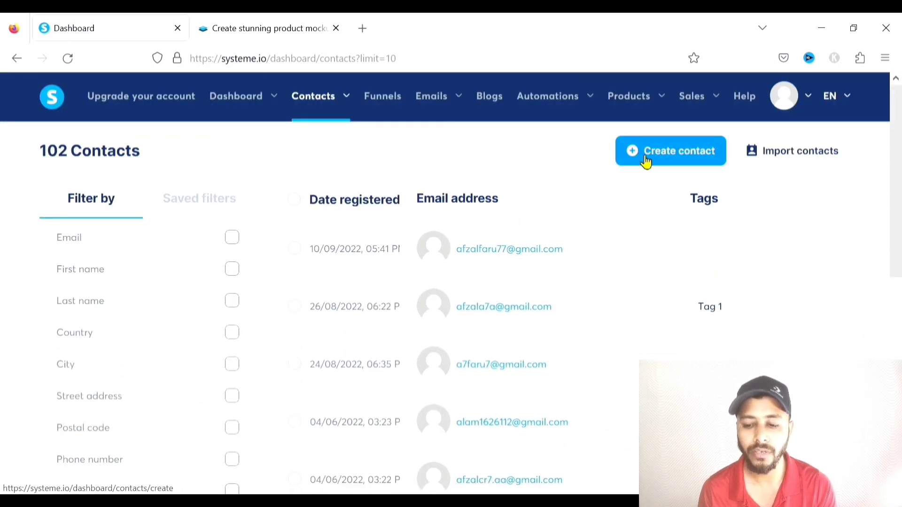
pyautogui.scroll(-3, 526, 269)
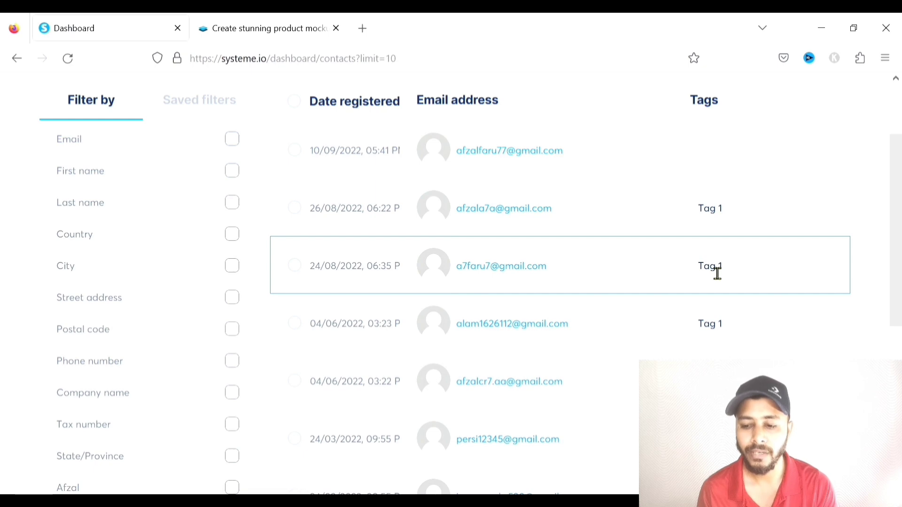
pyautogui.scroll(3, 717, 274)
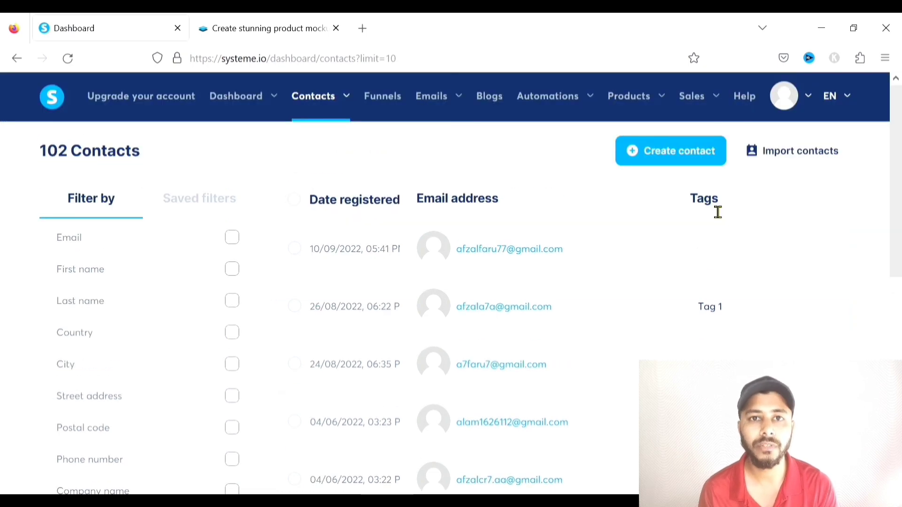
pyautogui.scroll(-3, 709, 272)
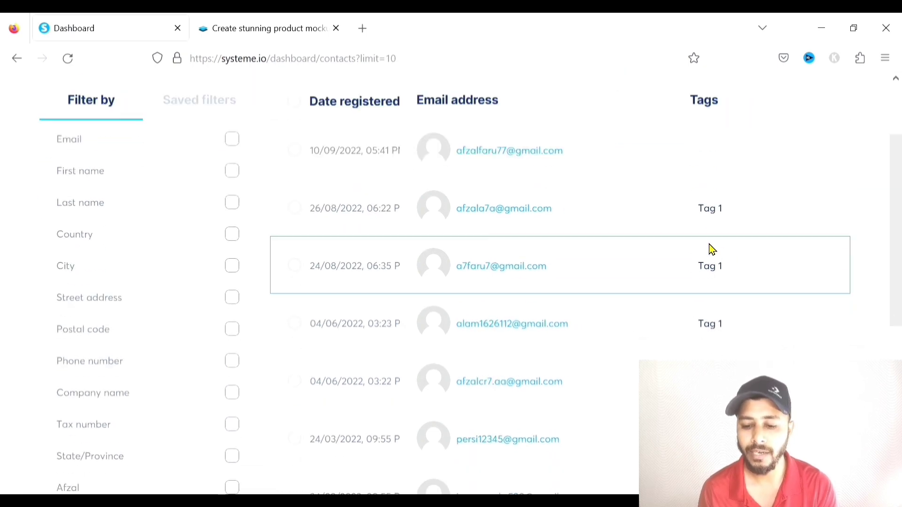
pyautogui.scroll(-3, 711, 249)
pyautogui.scroll(-3, 715, 233)
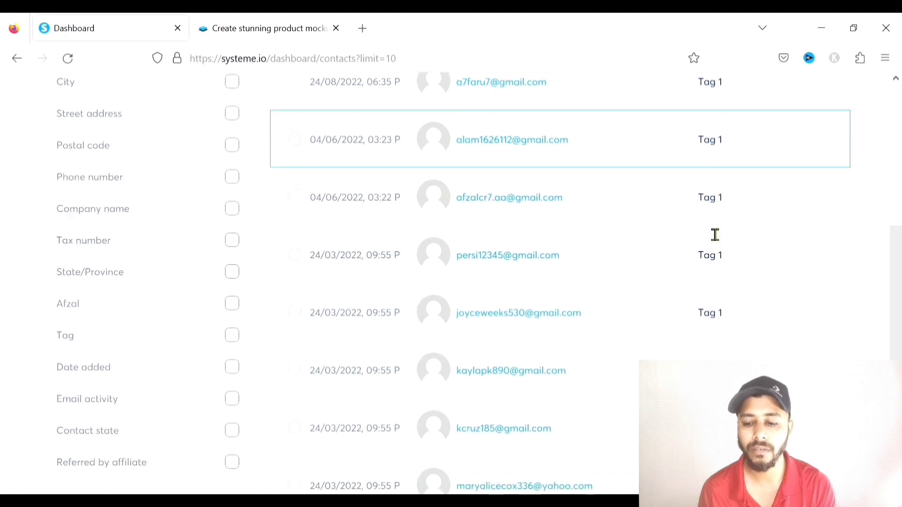
pyautogui.scroll(-3, 722, 251)
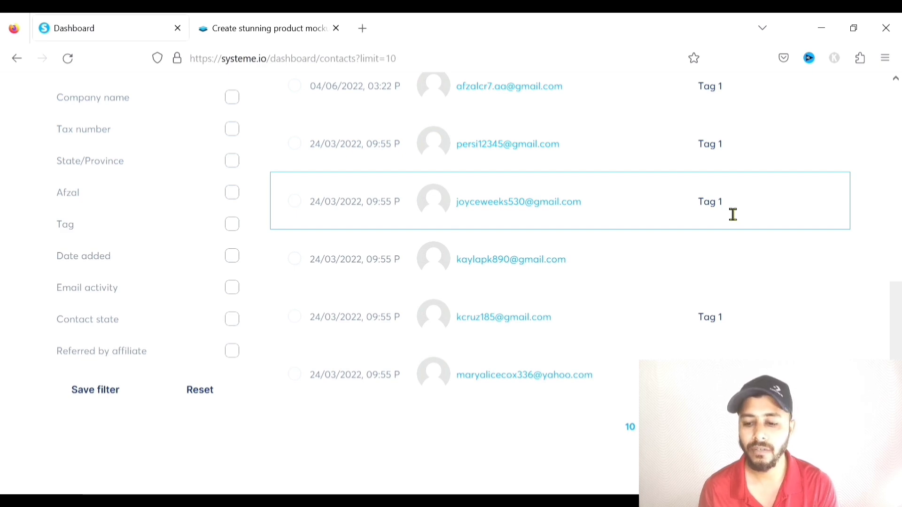
pyautogui.scroll(8, 733, 214)
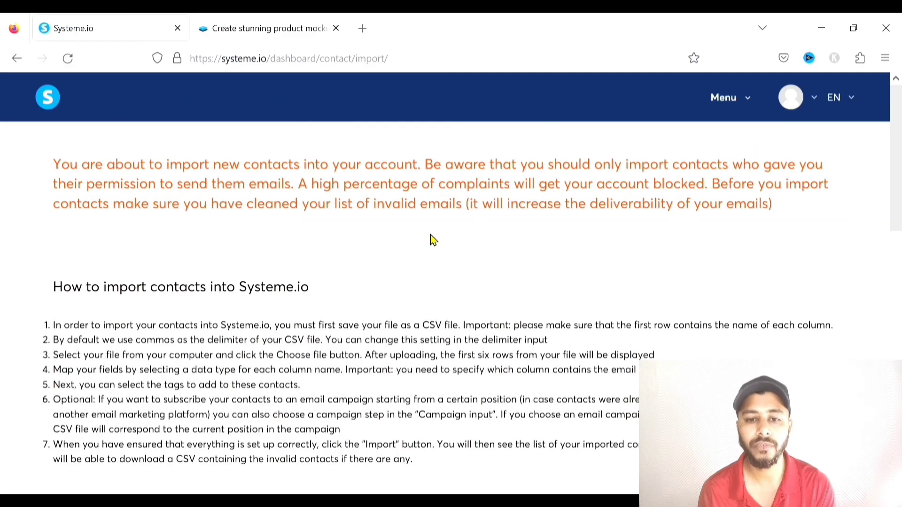
# Look over the CSV import form, then go back to the 102-contact list
pyautogui.scroll(-6, 432, 239)
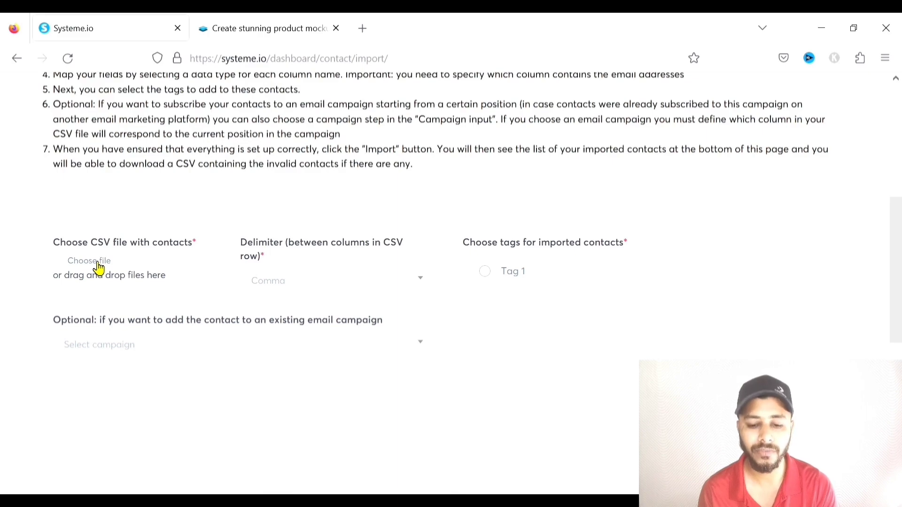
pyautogui.scroll(6, 248, 301)
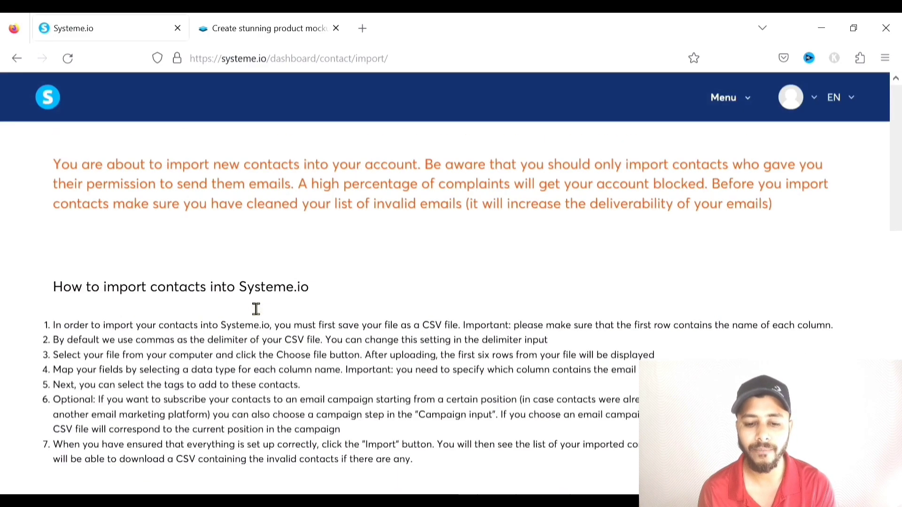
pyautogui.click(16, 58)
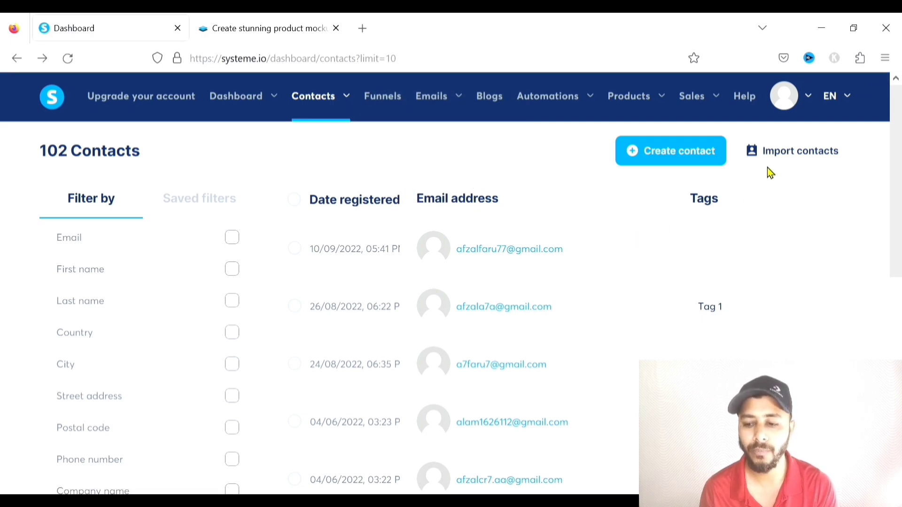
pyautogui.moveTo(326, 111)
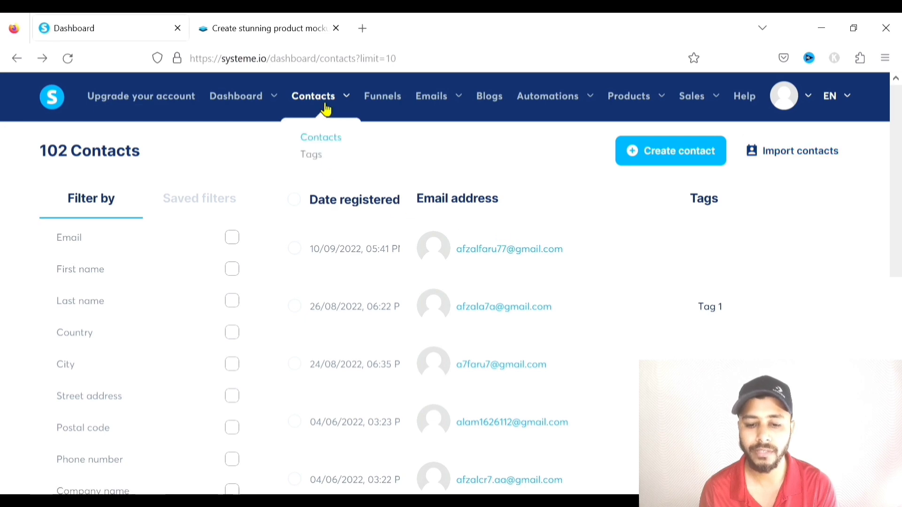
pyautogui.click(316, 162)
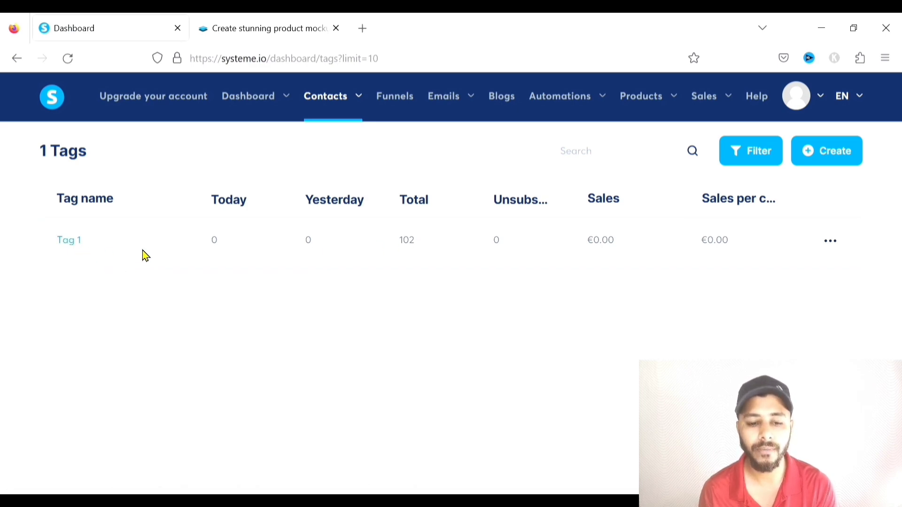
pyautogui.moveTo(343, 106)
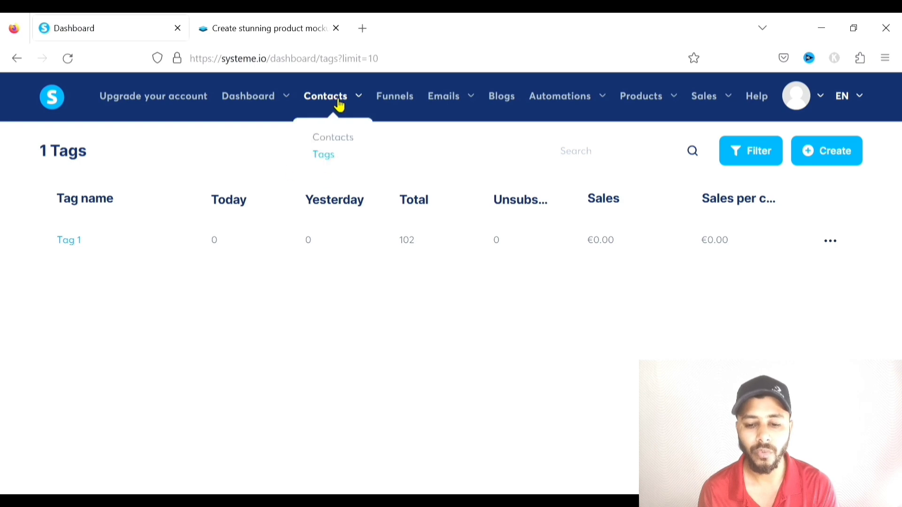
pyautogui.click(336, 139)
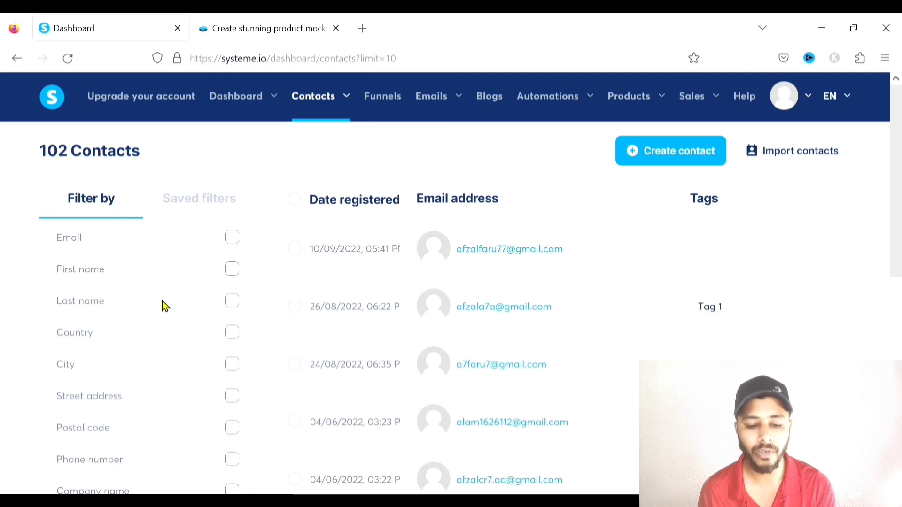
pyautogui.scroll(-7, 168, 303)
pyautogui.scroll(4, 170, 300)
pyautogui.scroll(3, 170, 301)
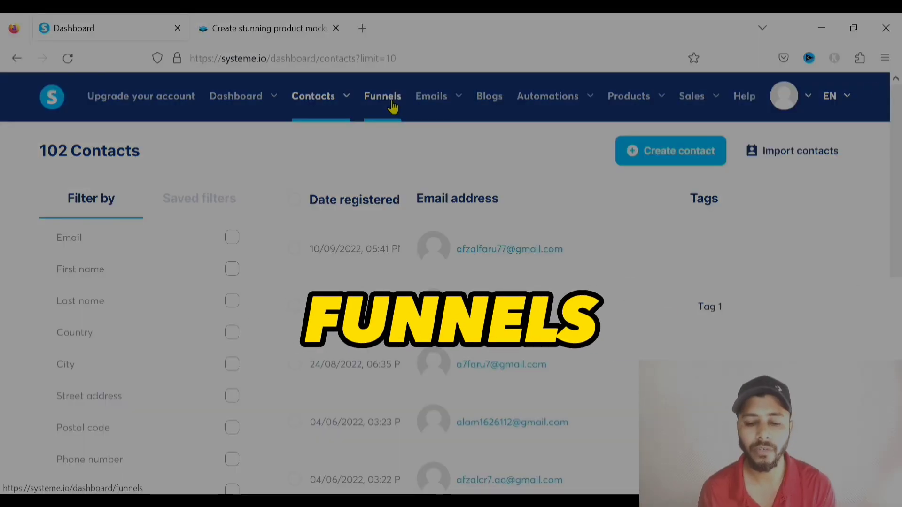
pyautogui.click(391, 102)
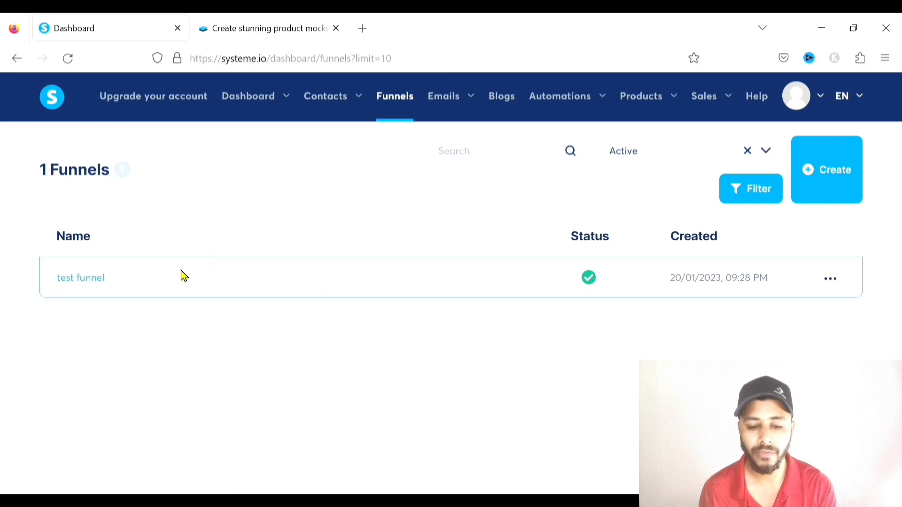
pyautogui.click(827, 169)
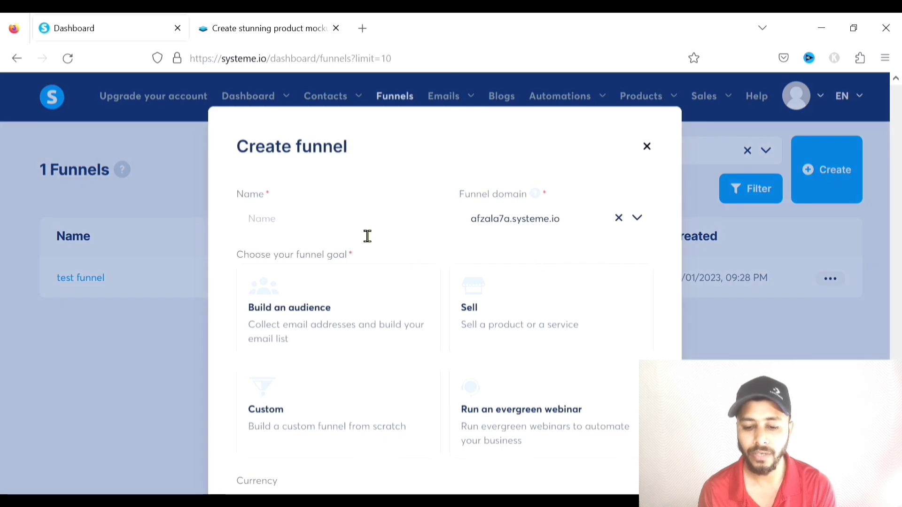
pyautogui.click(363, 228)
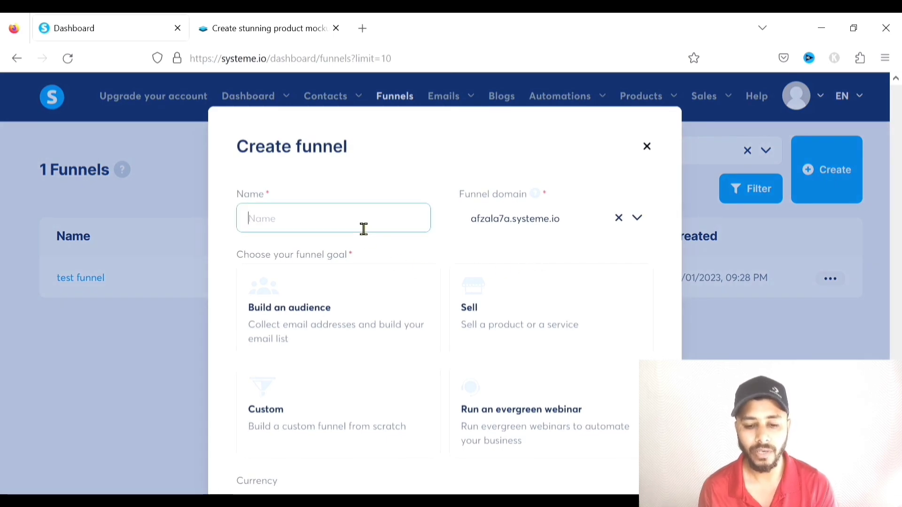
pyautogui.write('ou')
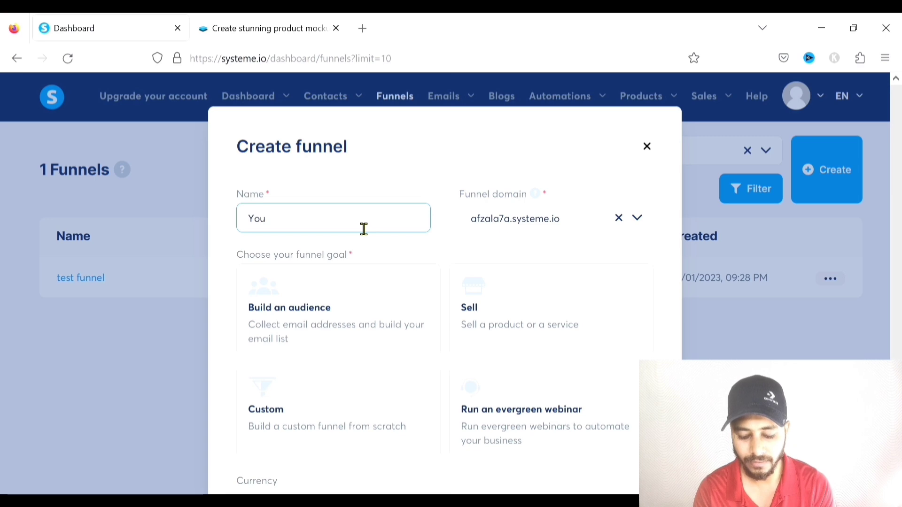
pyautogui.write('Tube Tutorial')
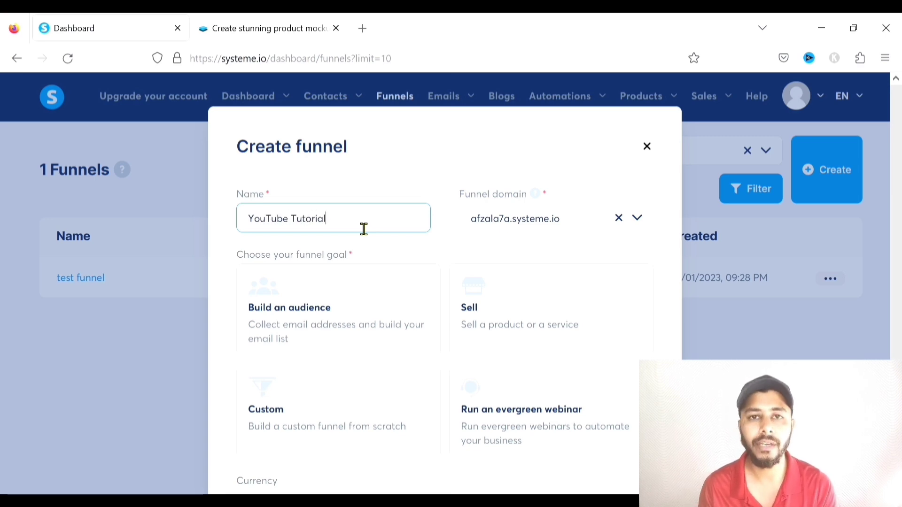
pyautogui.click(638, 218)
pyautogui.click(567, 231)
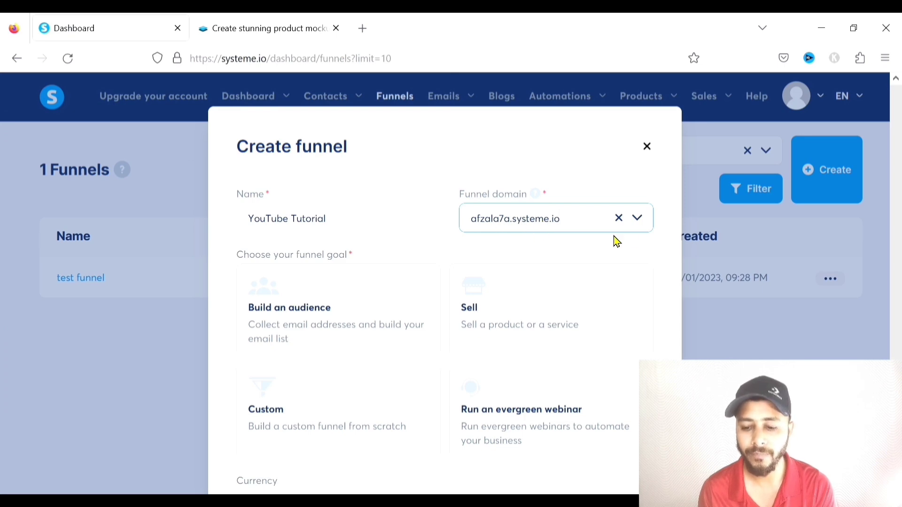
pyautogui.click(648, 222)
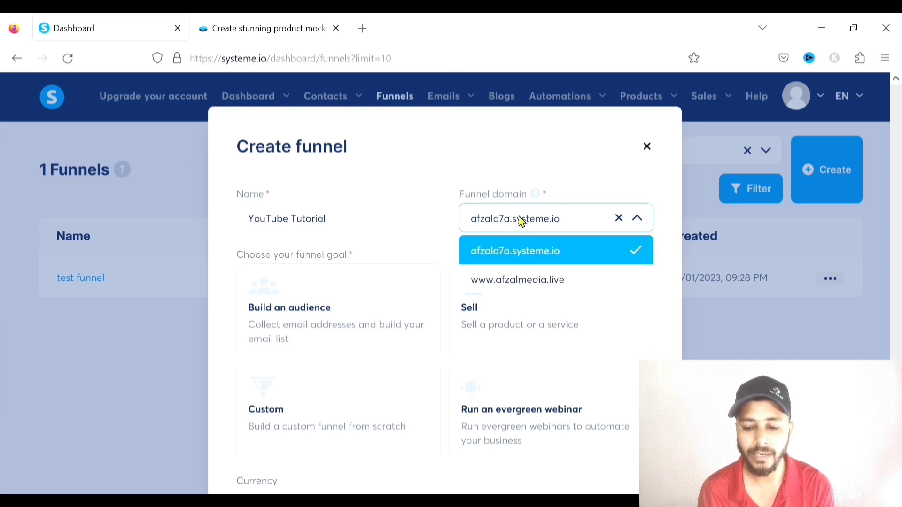
pyautogui.click(511, 286)
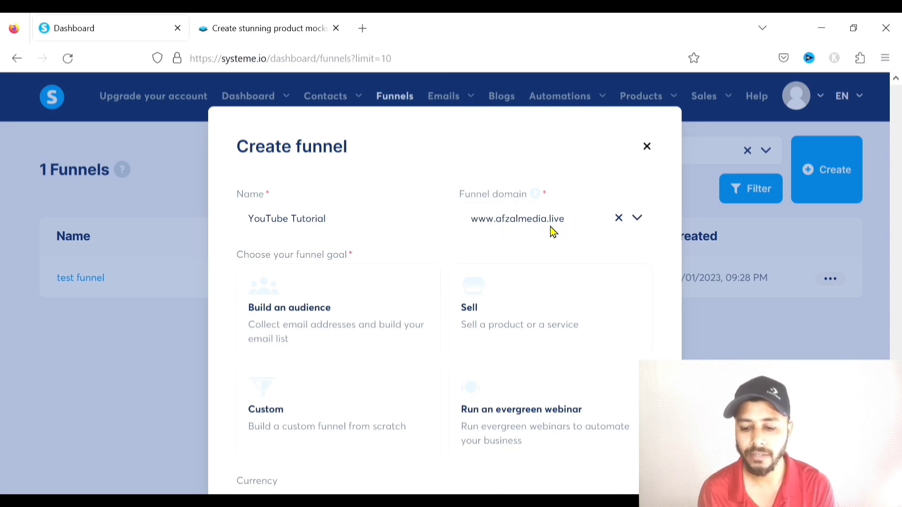
# Pick the Build an audience goal, change currency from Euro to U.S. Dollar, and save the funnel
pyautogui.scroll(-2, 532, 226)
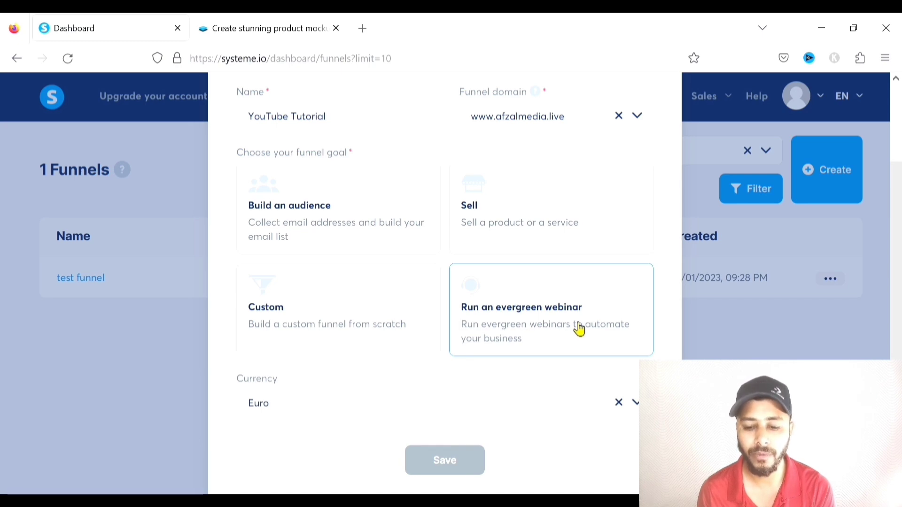
pyautogui.scroll(1, 491, 316)
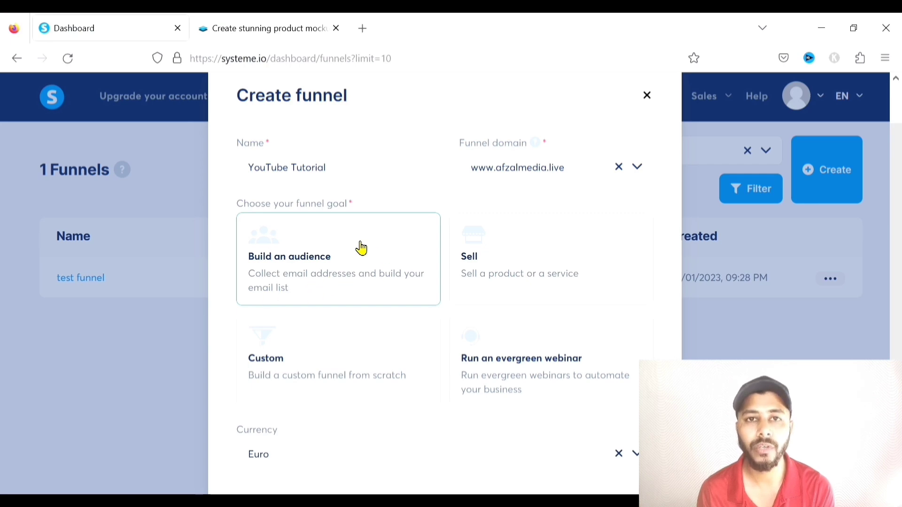
pyautogui.click(339, 255)
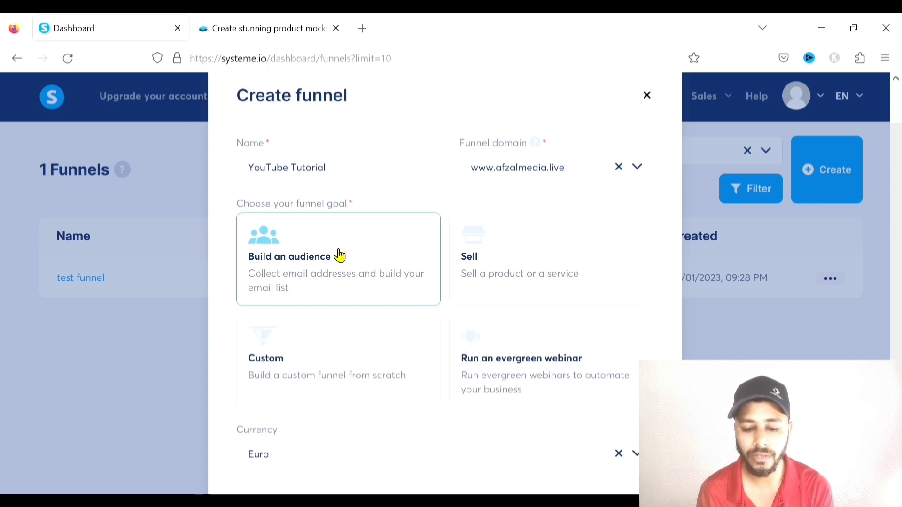
pyautogui.scroll(-2, 401, 240)
pyautogui.click(406, 368)
pyautogui.moveTo(405, 367); pyautogui.dragTo(169, 366)
pyautogui.write('ju')
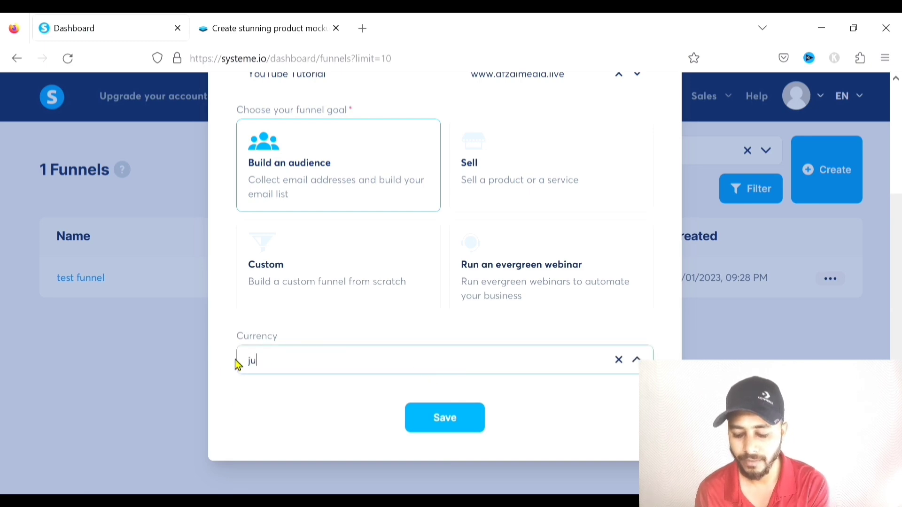
pyautogui.press('BackSpace')
pyautogui.press('BackSpace')
pyautogui.write('u')
pyautogui.click(283, 286)
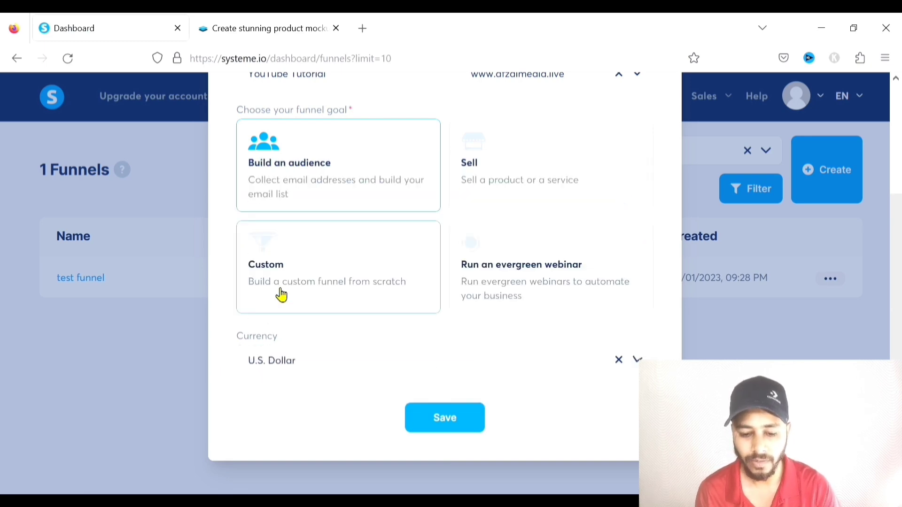
pyautogui.scroll(2, 326, 184)
pyautogui.scroll(-2, 469, 362)
pyautogui.click(439, 423)
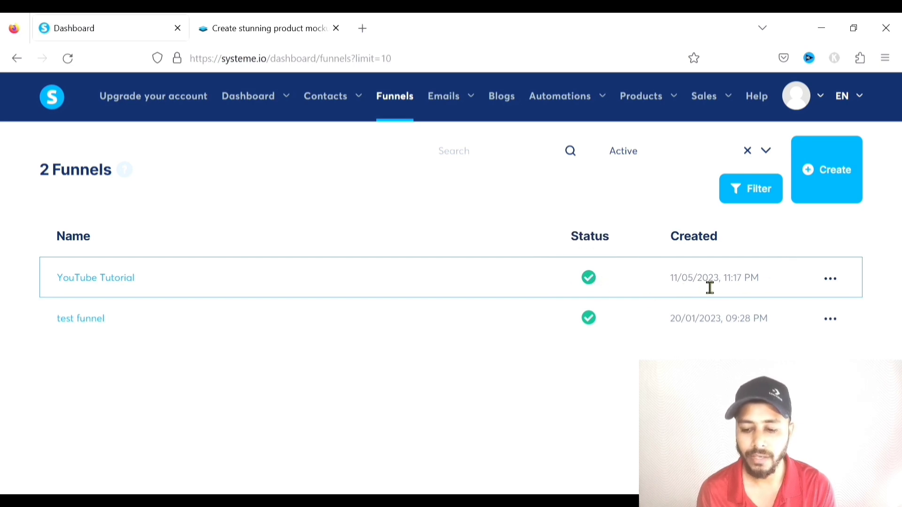
# Cancel the funnel's deactivation, then open YouTube Tutorial to see its Squeeze page and Thank You steps
pyautogui.click(832, 282)
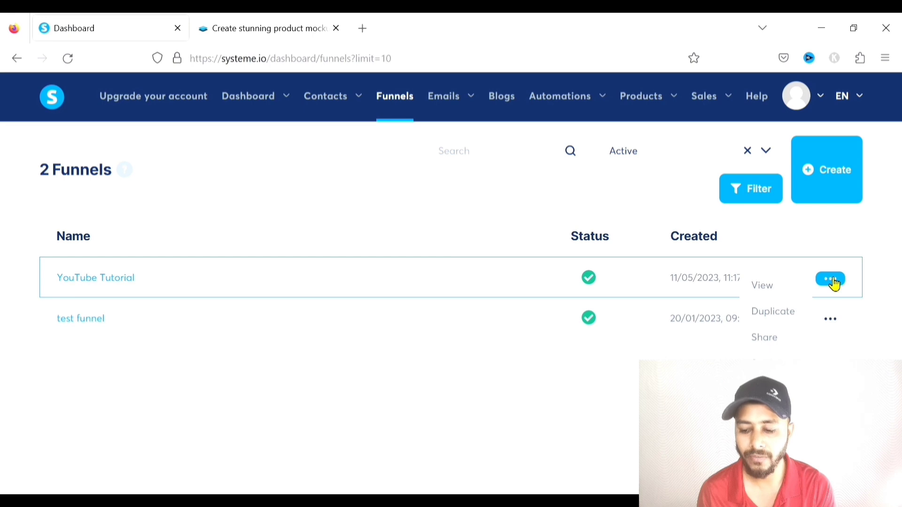
pyautogui.click(770, 389)
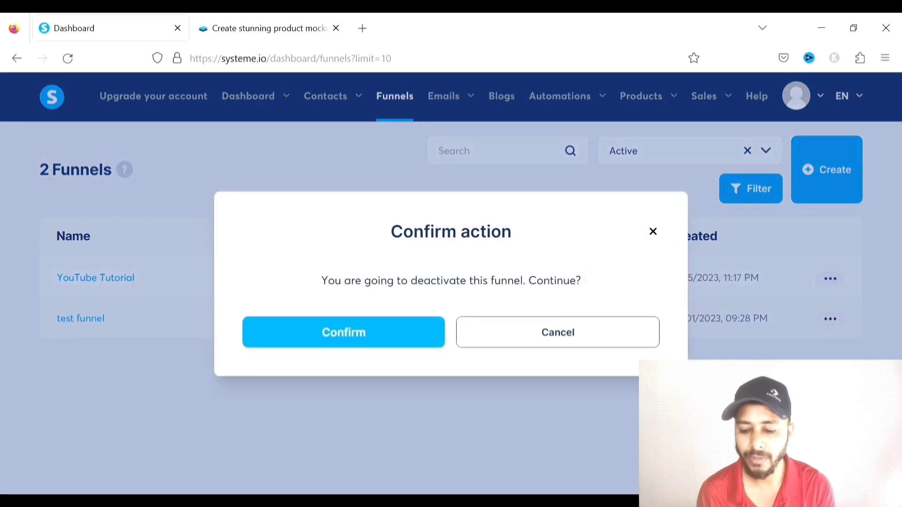
pyautogui.click(574, 332)
pyautogui.click(832, 282)
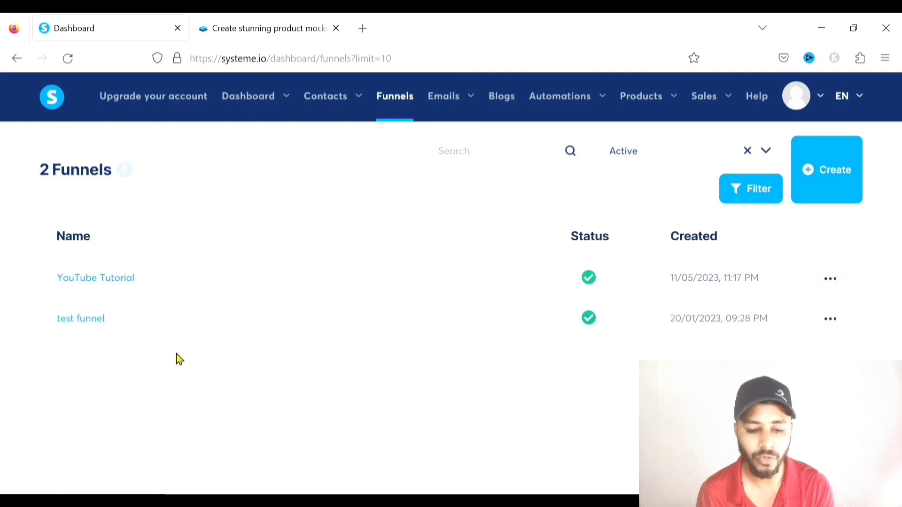
pyautogui.click(83, 281)
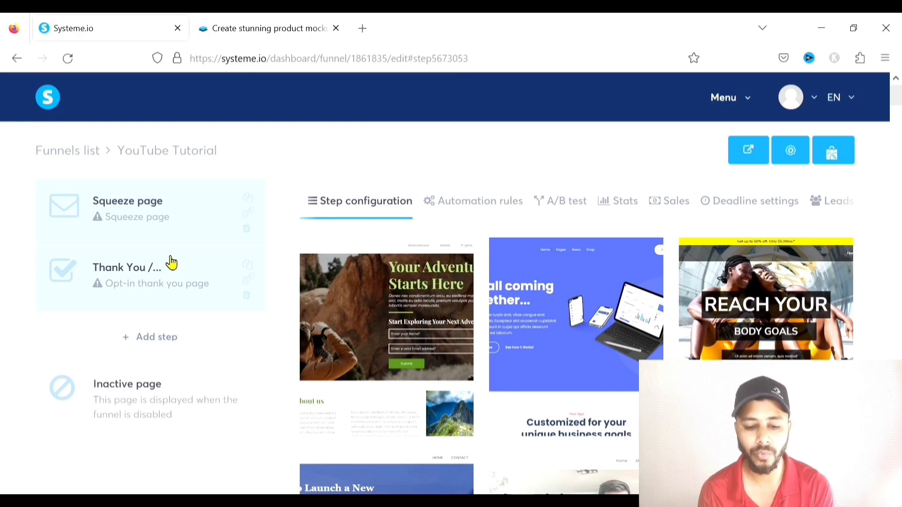
# Add a third funnel step named 'Sales page' with step type Sales page and save it
pyautogui.click(168, 343)
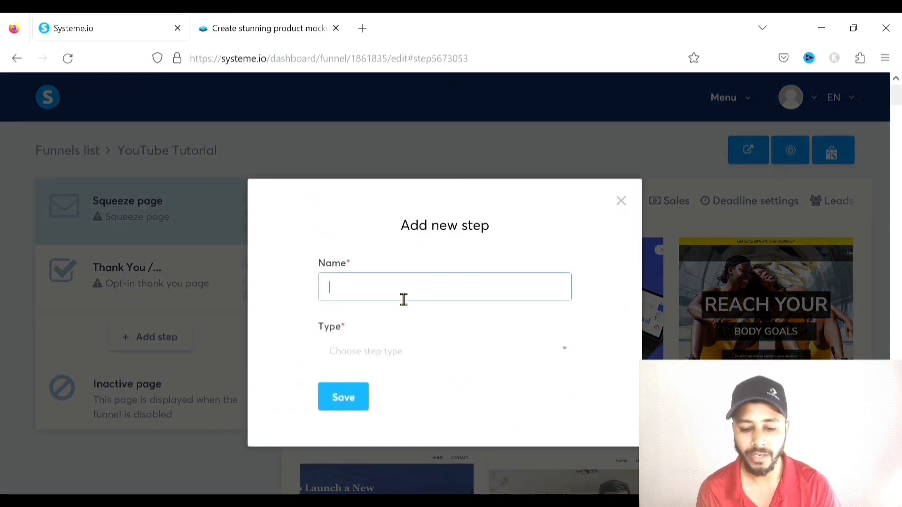
pyautogui.write('Sales page')
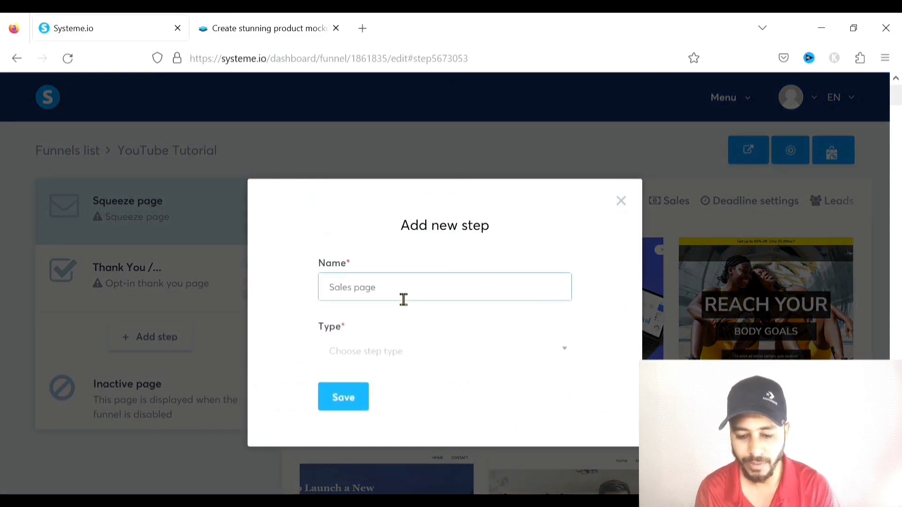
pyautogui.click(413, 350)
pyautogui.scroll(-2, 409, 259)
pyautogui.scroll(-2, 410, 261)
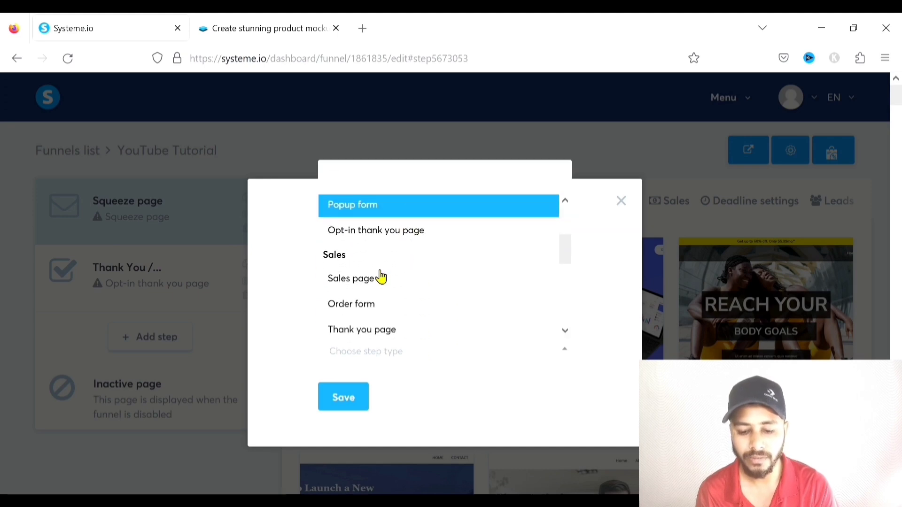
pyautogui.click(354, 296)
pyautogui.click(343, 398)
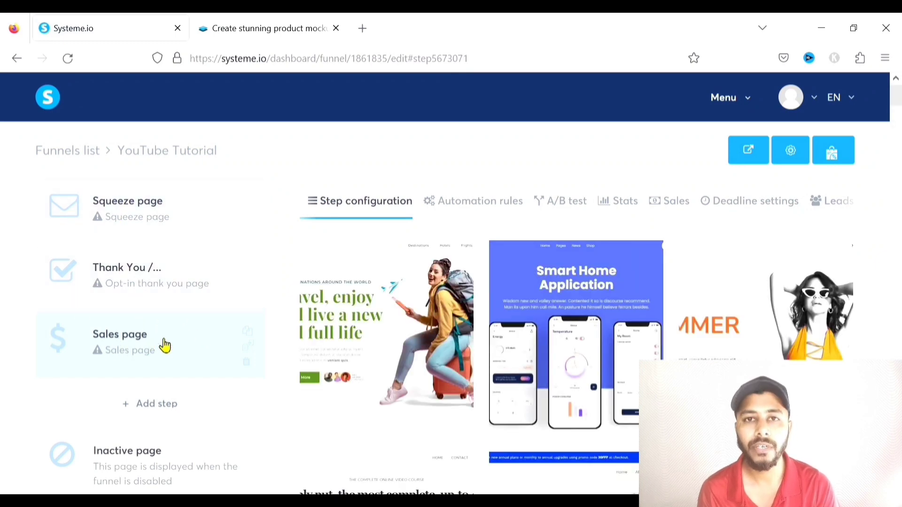
pyautogui.moveTo(149, 350)
pyautogui.mouseDown()
pyautogui.moveTo(117, 342)
pyautogui.moveTo(118, 303)
pyautogui.moveTo(141, 276)
pyautogui.moveTo(141, 334)
pyautogui.mouseUp()
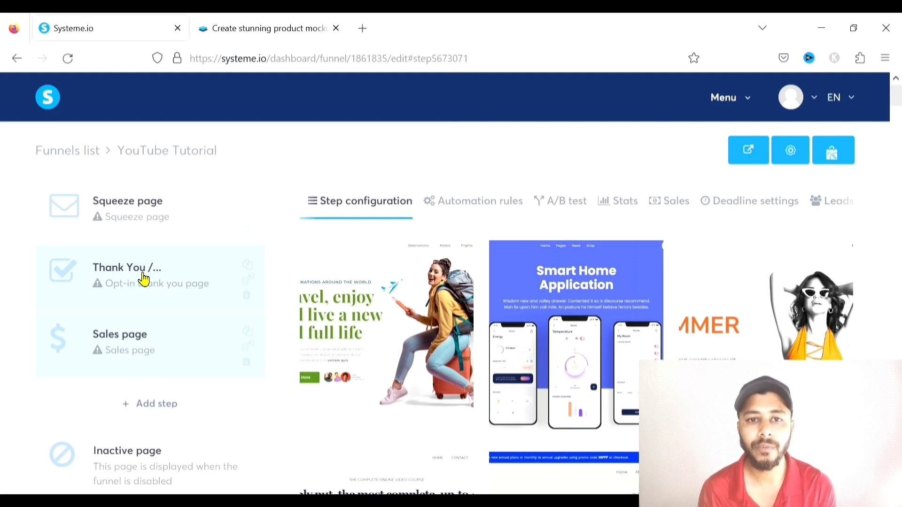
pyautogui.moveTo(137, 324)
pyautogui.mouseDown()
pyautogui.moveTo(134, 281)
pyautogui.moveTo(131, 339)
pyautogui.mouseUp()
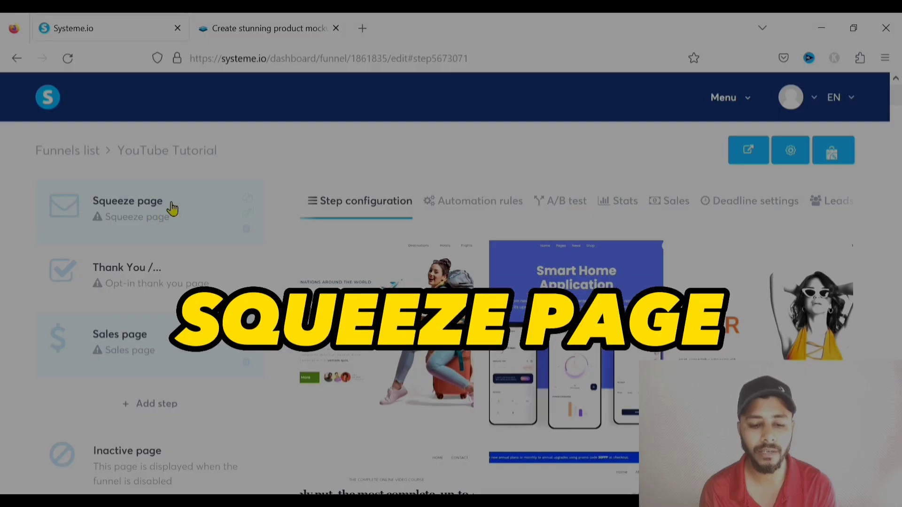
# Open the Squeeze page step's templates and preview the spa 'Nourish Your Body & Soul' template
pyautogui.click(126, 206)
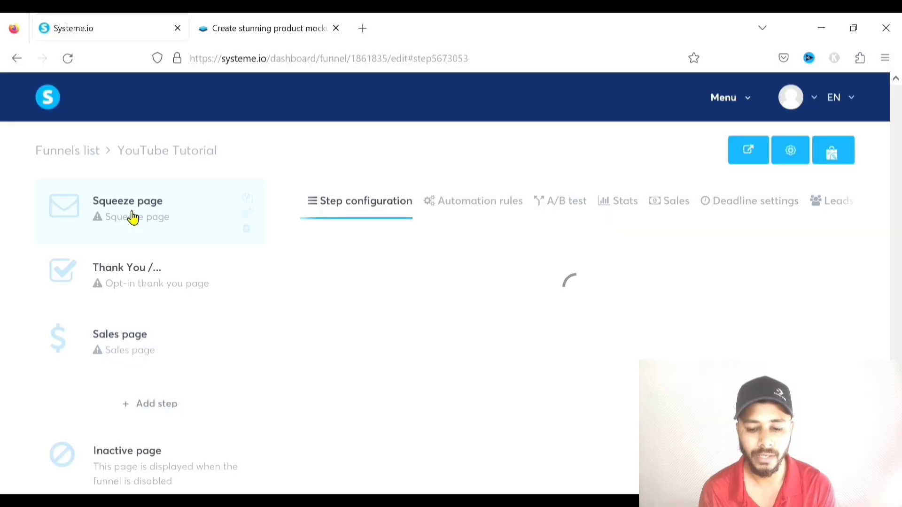
pyautogui.scroll(-10, 602, 273)
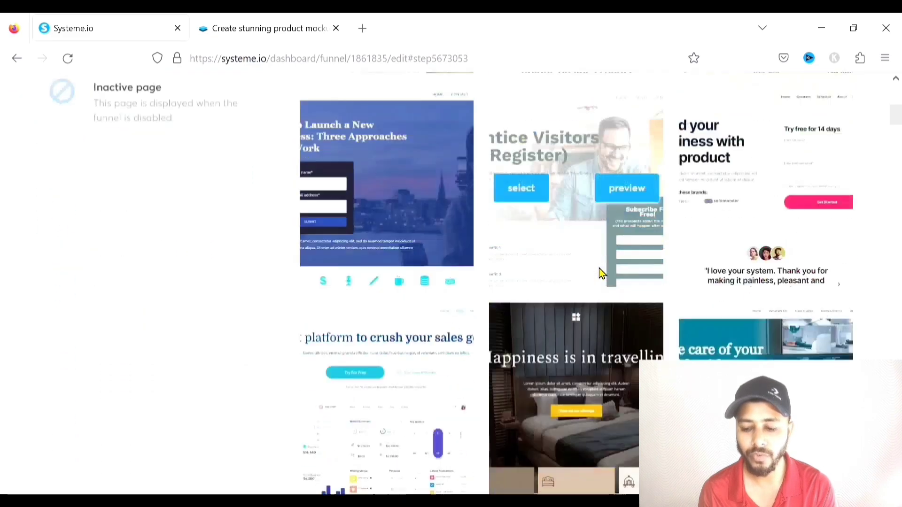
pyautogui.scroll(-12, 601, 273)
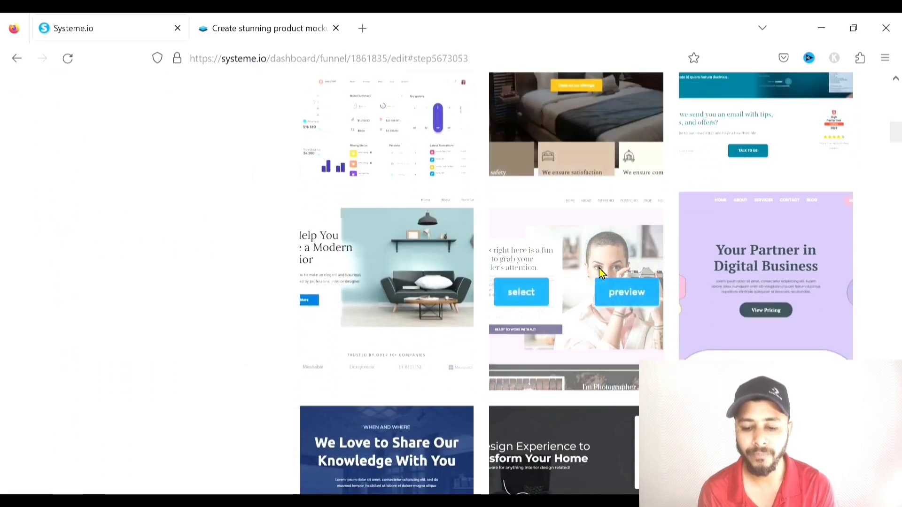
pyautogui.scroll(-6, 601, 273)
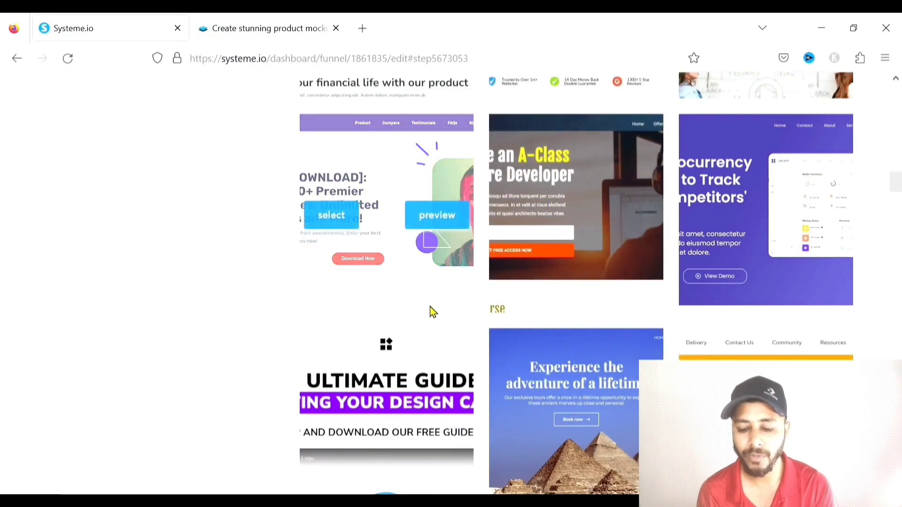
pyautogui.scroll(-2, 429, 306)
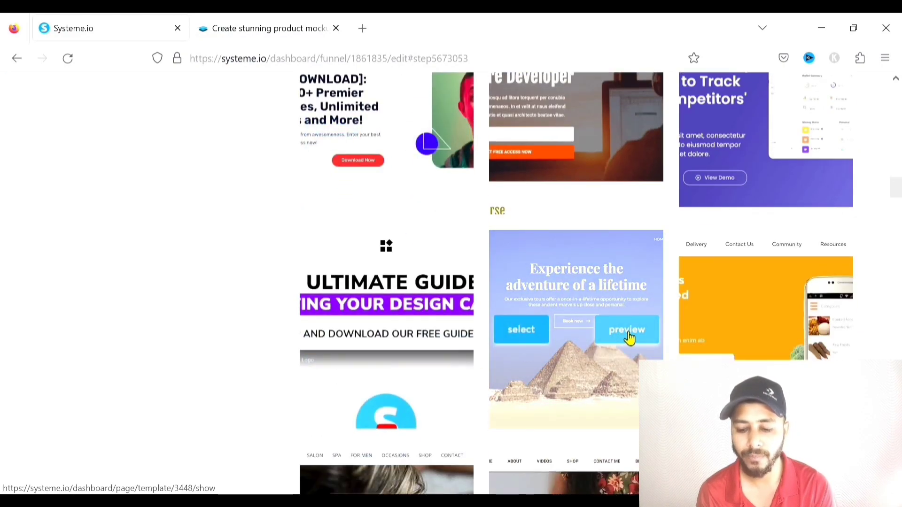
pyautogui.scroll(-8, 629, 337)
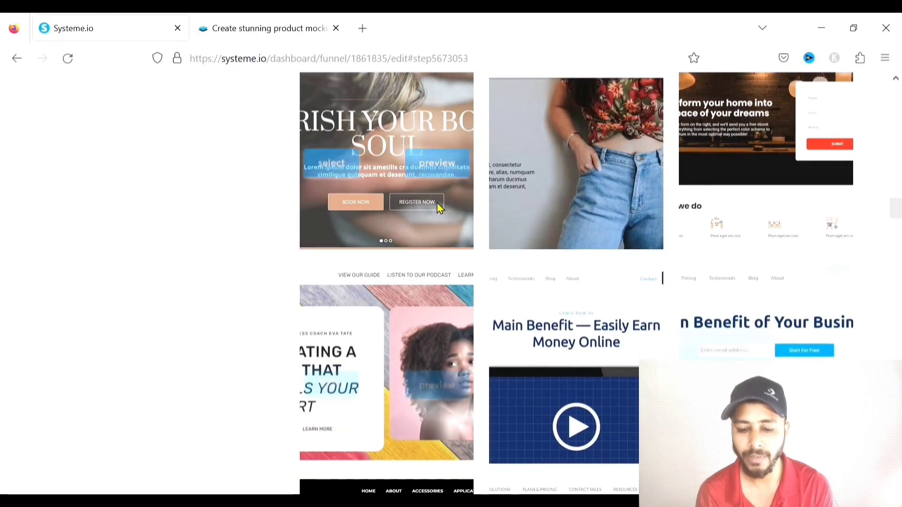
pyautogui.click(433, 148)
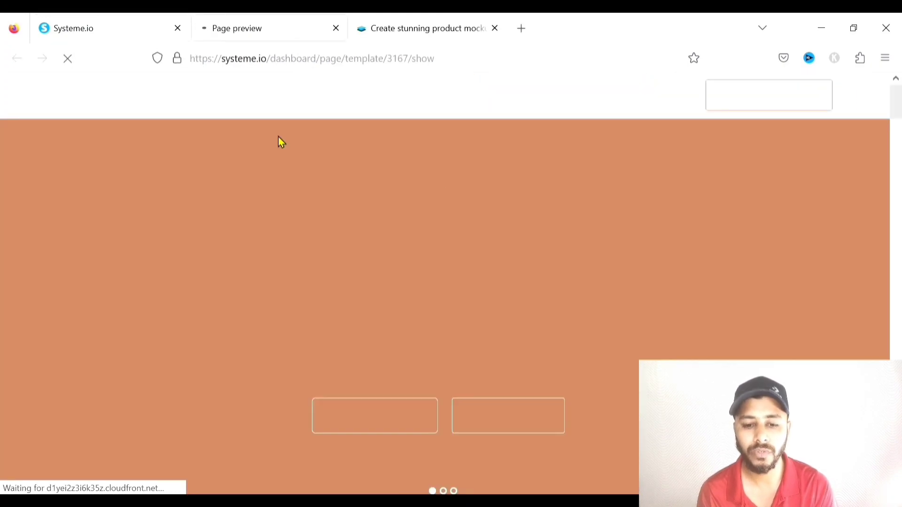
# Scroll through the spa template preview to inspect its full design
pyautogui.scroll(-2, 494, 192)
pyautogui.scroll(3, 487, 187)
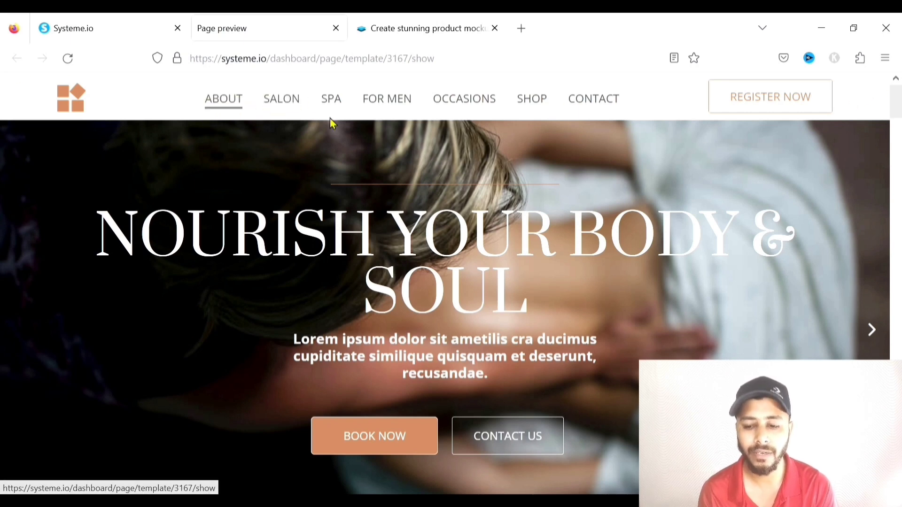
pyautogui.scroll(-3, 308, 153)
pyautogui.scroll(-2, 501, 149)
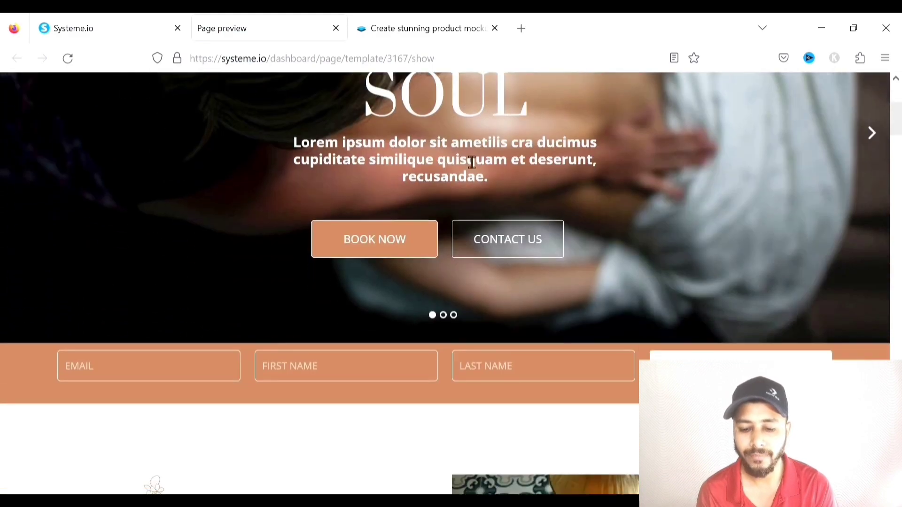
pyautogui.scroll(-2, 763, 226)
pyautogui.scroll(-20, 125, 285)
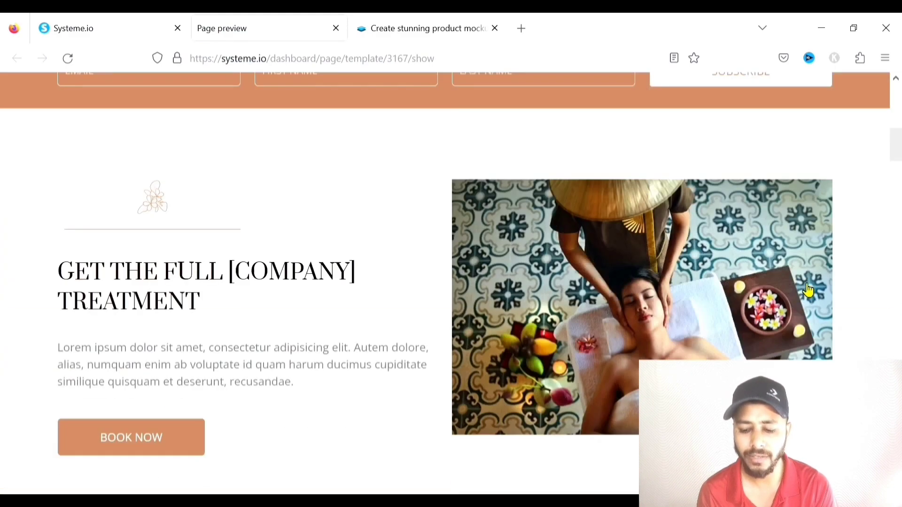
pyautogui.scroll(-16, 610, 298)
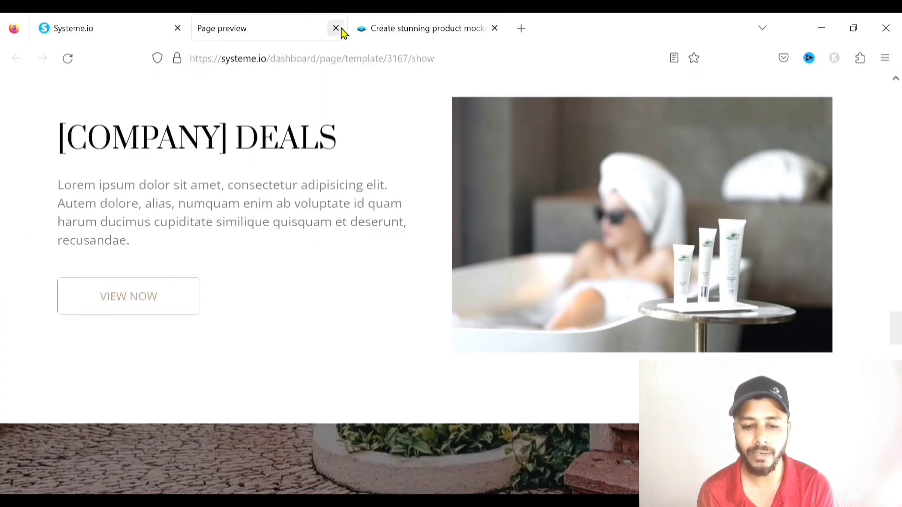
# Close the preview and select the blank template at the end of the grid for the Squeeze page
pyautogui.click(335, 28)
pyautogui.scroll(-4, 591, 262)
pyautogui.scroll(-15, 589, 262)
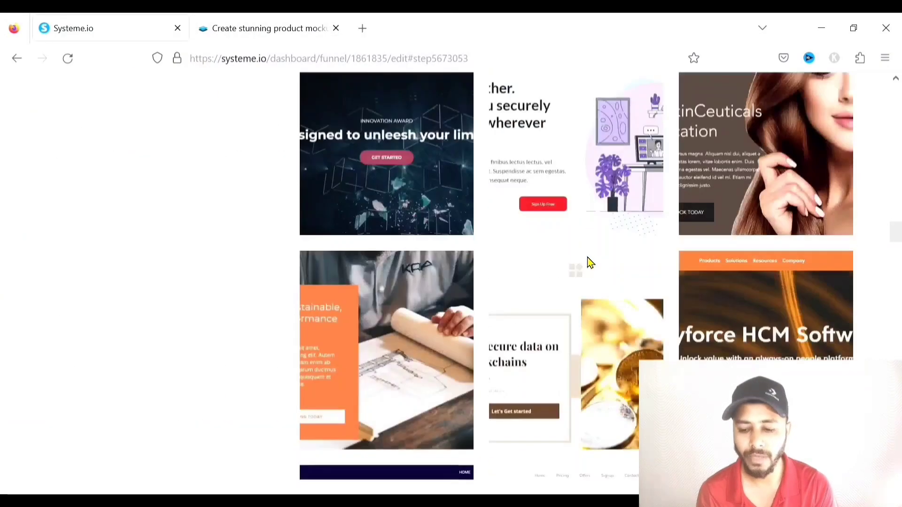
pyautogui.scroll(-15, 399, 203)
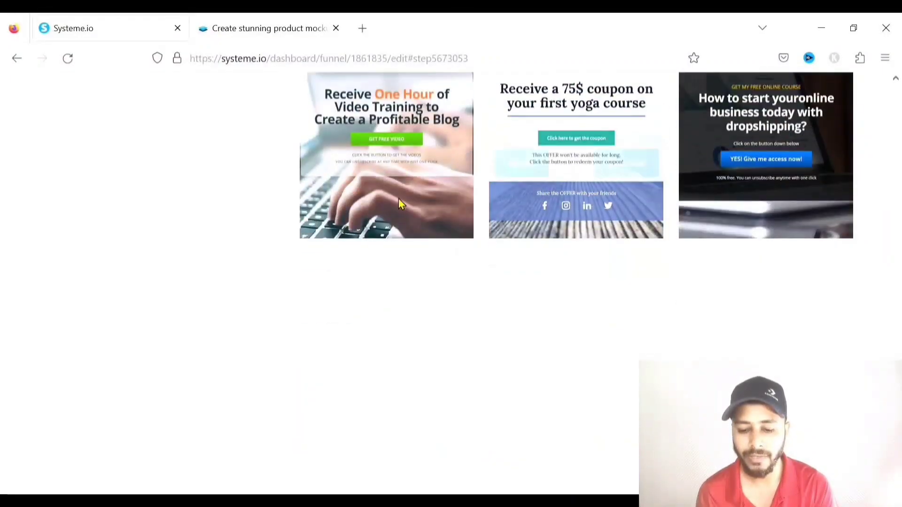
pyautogui.moveTo(371, 332)
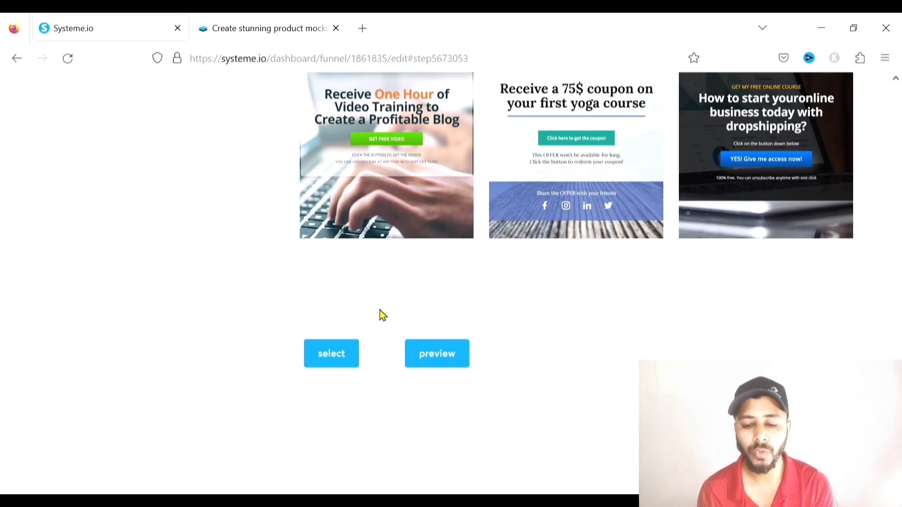
pyautogui.click(342, 354)
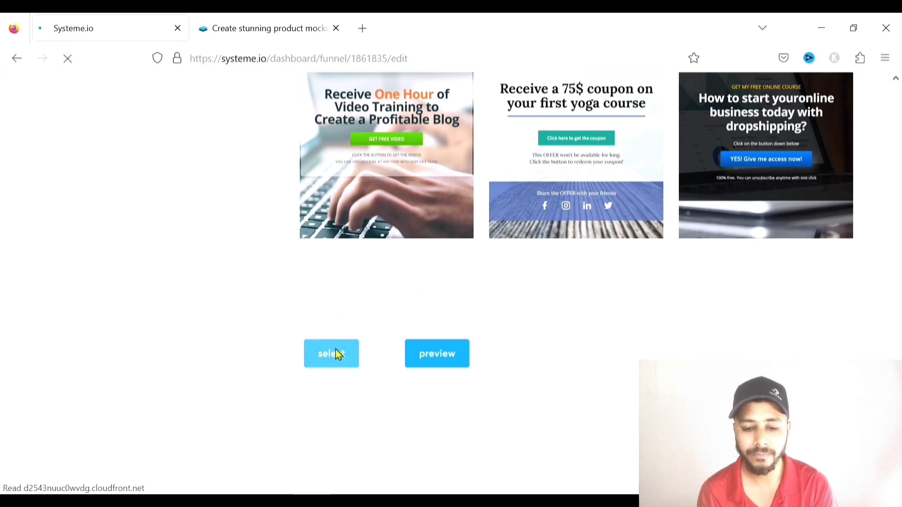
pyautogui.moveTo(398, 279); pyautogui.dragTo(312, 275)
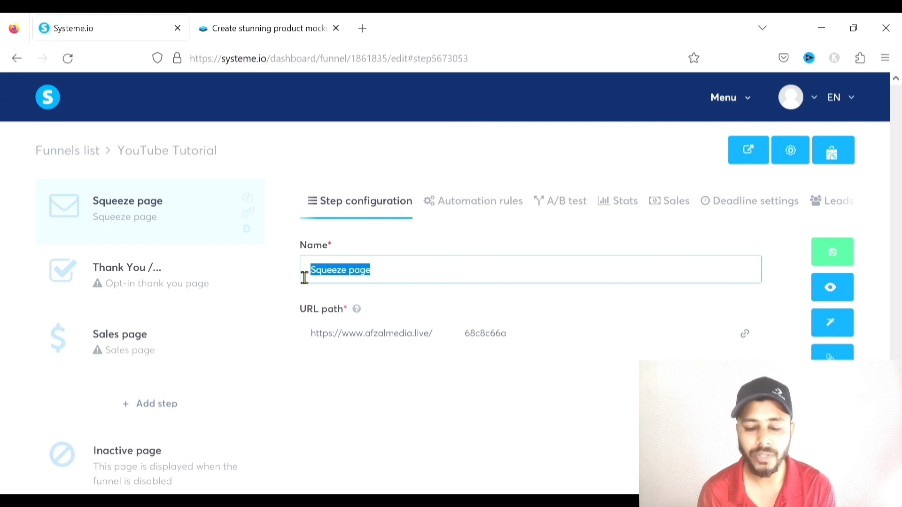
# Change the Squeeze page URL path to 'landing-page' and open the page in the editor
pyautogui.click(419, 280)
pyautogui.moveTo(547, 343); pyautogui.dragTo(465, 341)
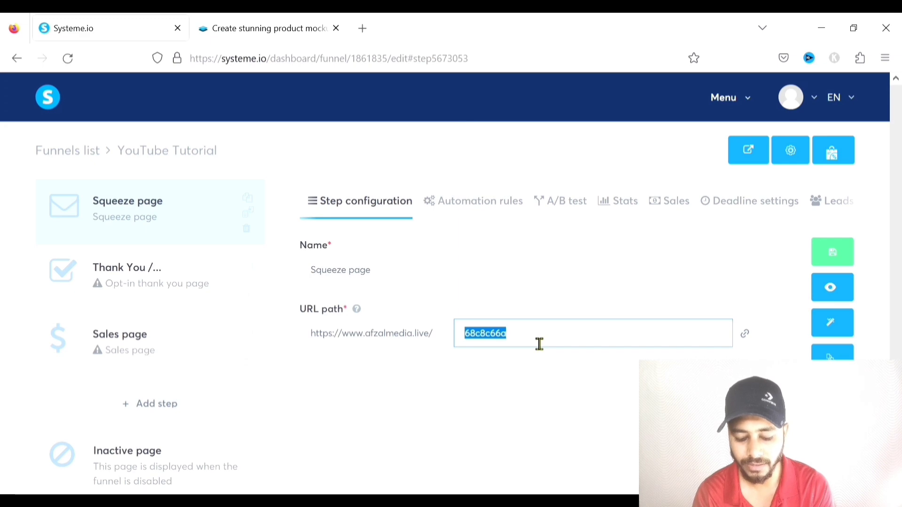
pyautogui.write('se')
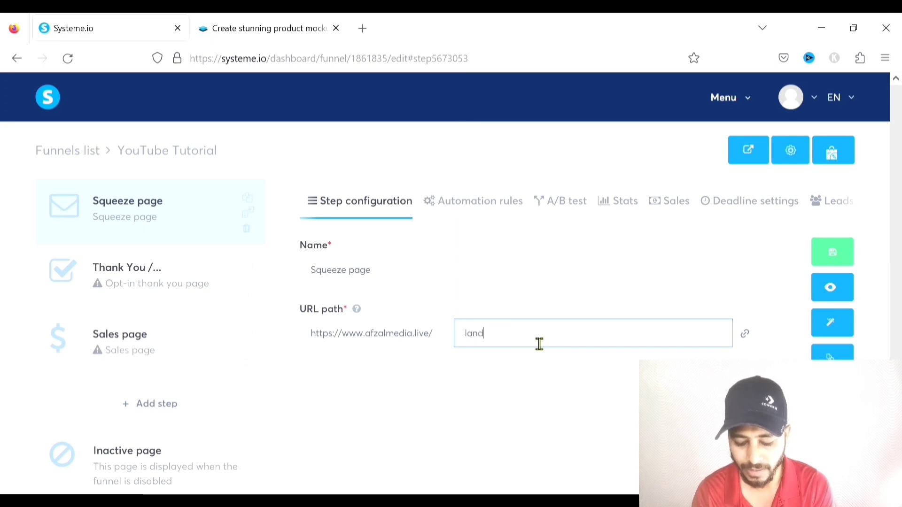
pyautogui.write('-page')
pyautogui.click(725, 354)
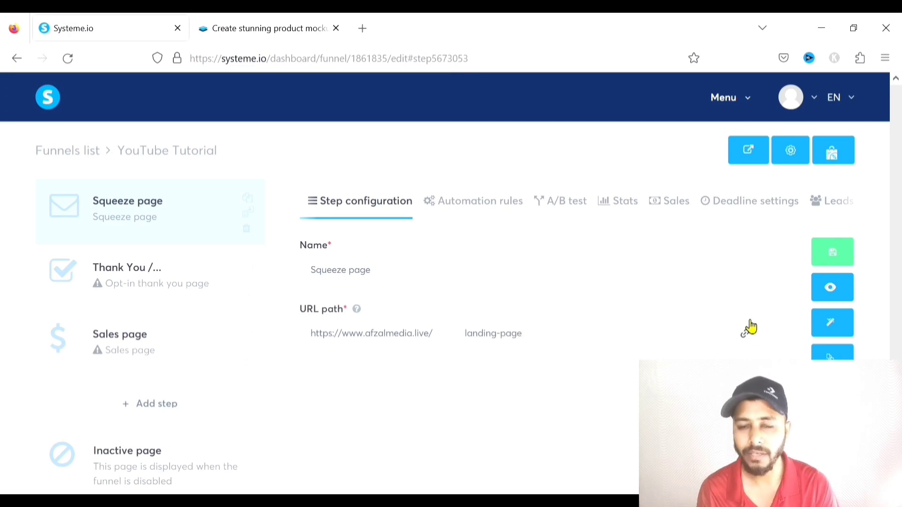
pyautogui.click(847, 328)
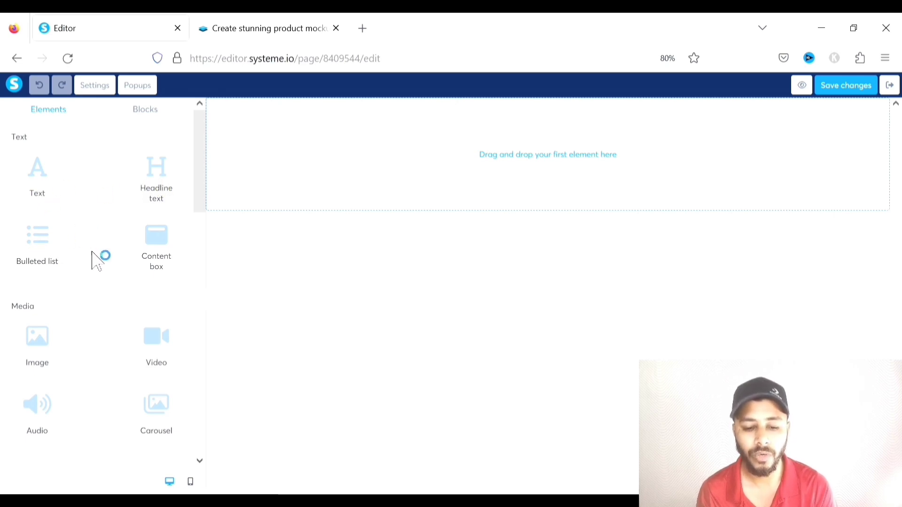
# Drop a trial Text element on the canvas, then delete its section to leave the page empty
pyautogui.scroll(-7, 154, 253)
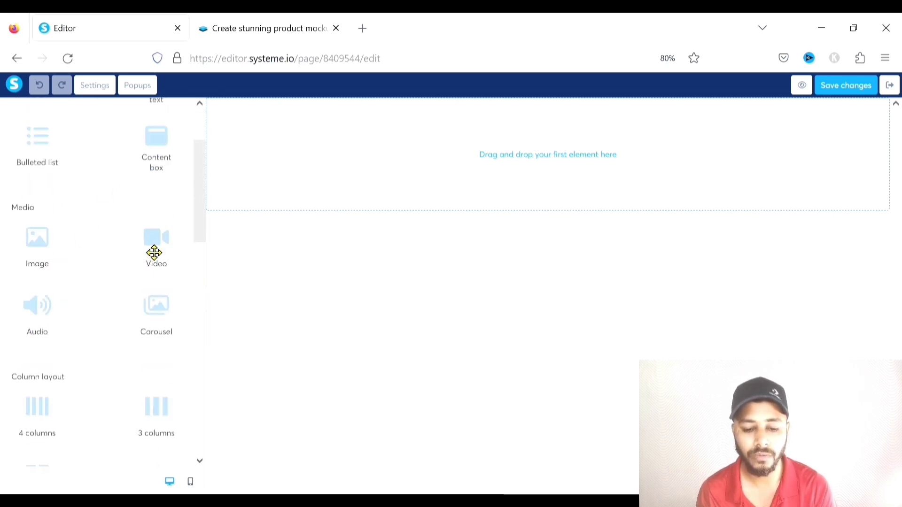
pyautogui.scroll(4, 148, 251)
pyautogui.scroll(3, 149, 251)
pyautogui.moveTo(44, 145); pyautogui.dragTo(289, 149)
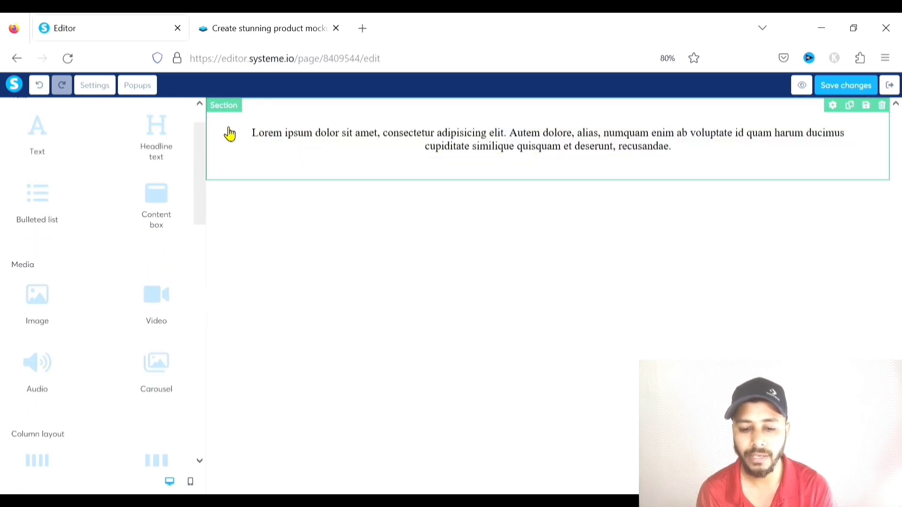
pyautogui.click(225, 154)
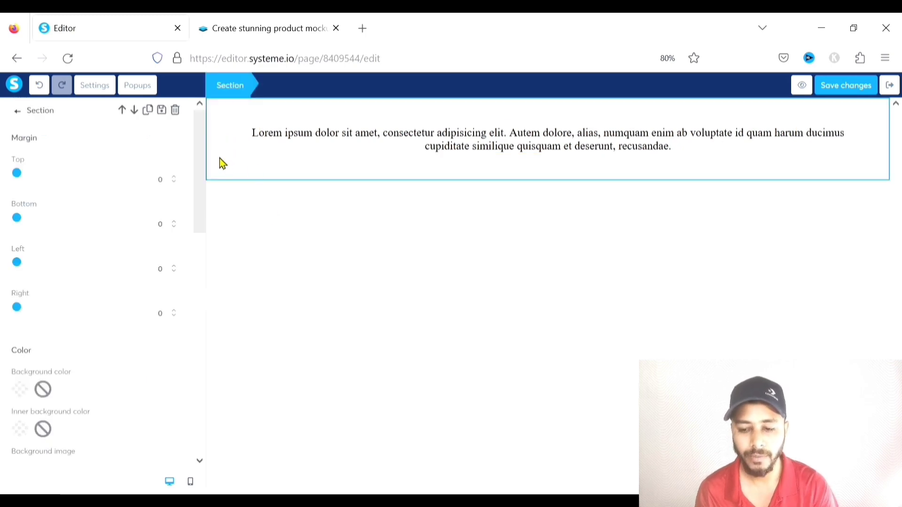
pyautogui.click(175, 110)
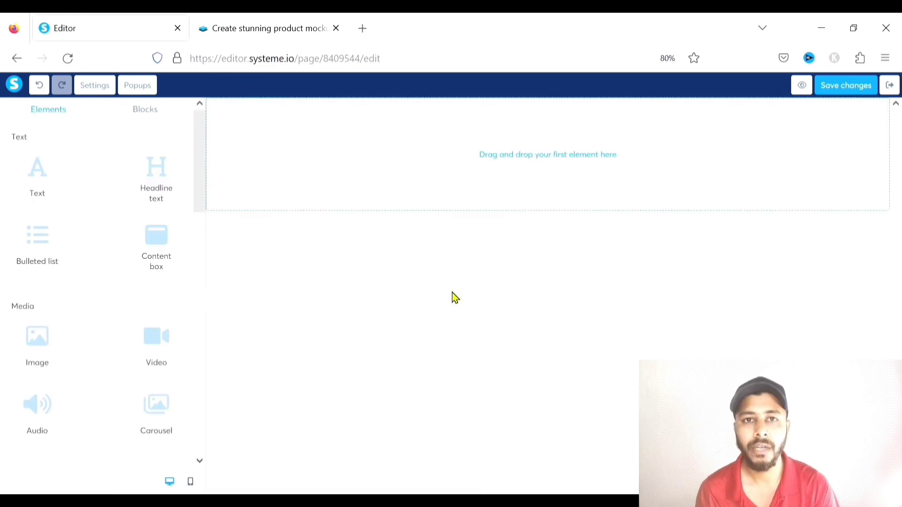
pyautogui.click(147, 111)
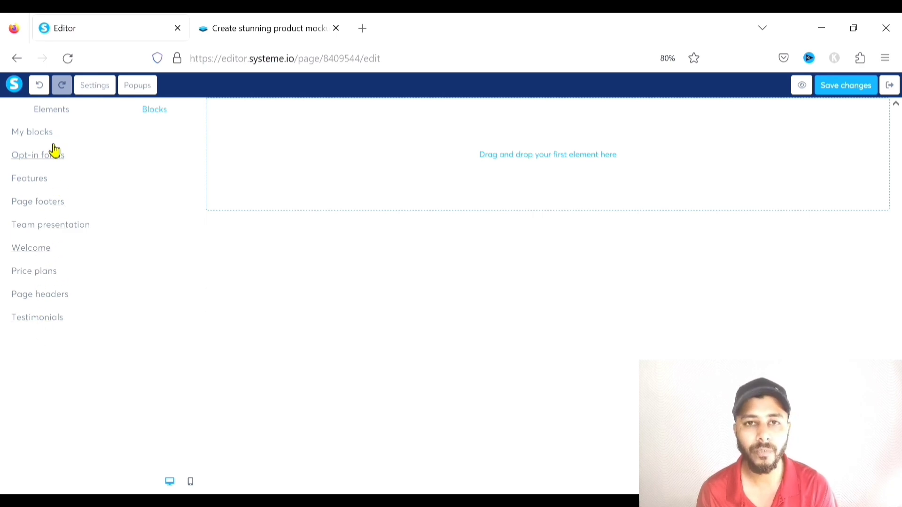
pyautogui.click(56, 116)
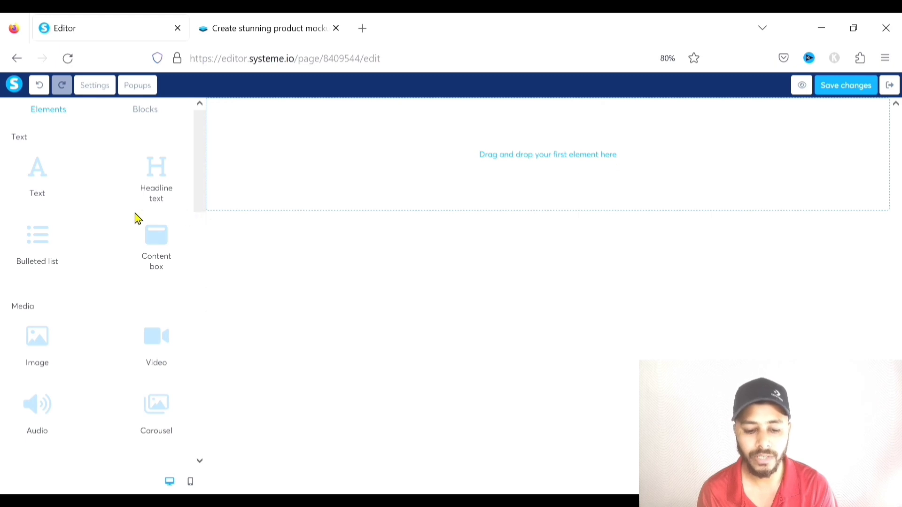
# Add an empty section at the top of the squeeze page
pyautogui.scroll(-8, 134, 214)
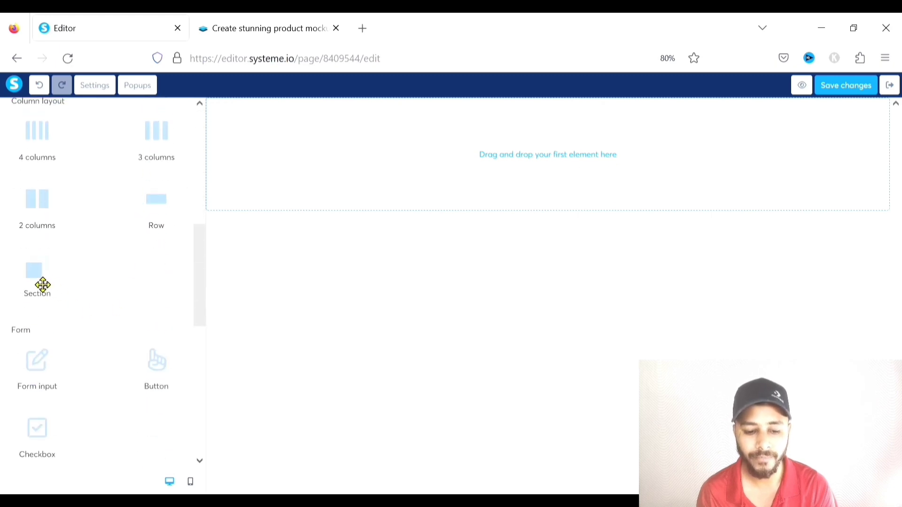
pyautogui.moveTo(42, 285); pyautogui.dragTo(328, 162)
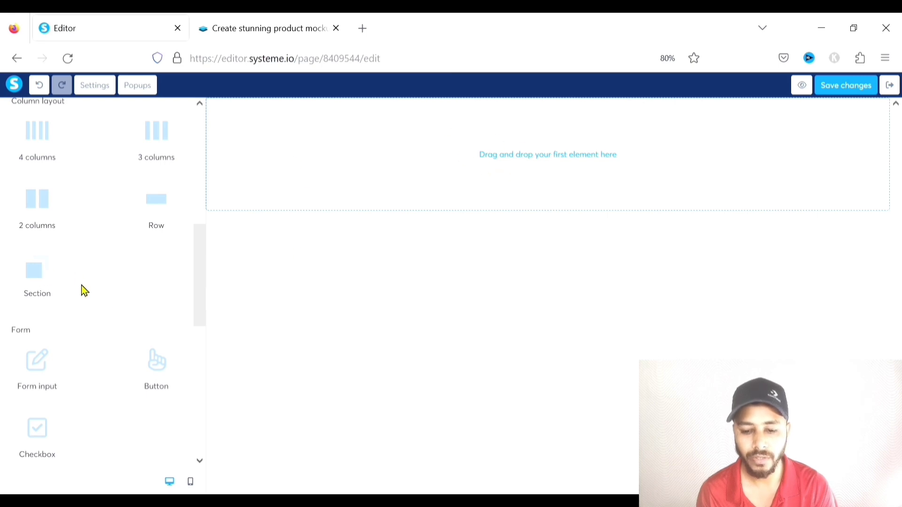
pyautogui.click(38, 269)
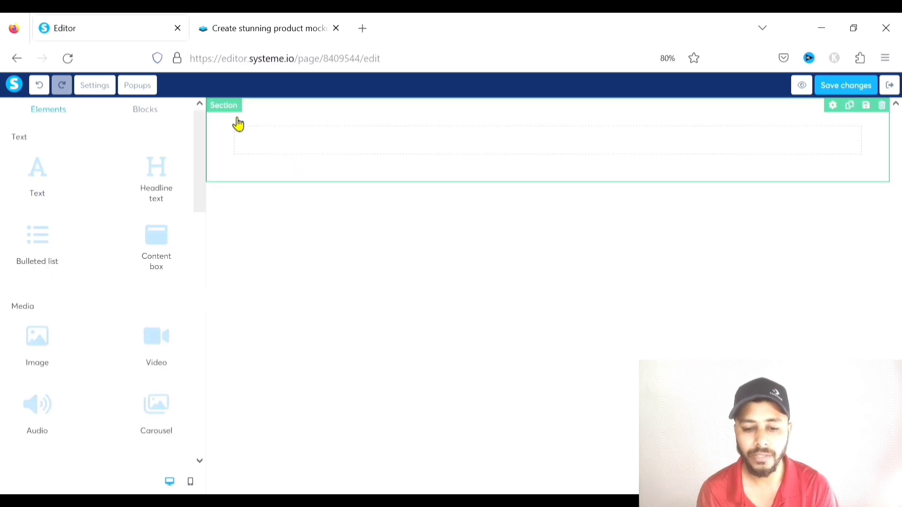
pyautogui.click(235, 152)
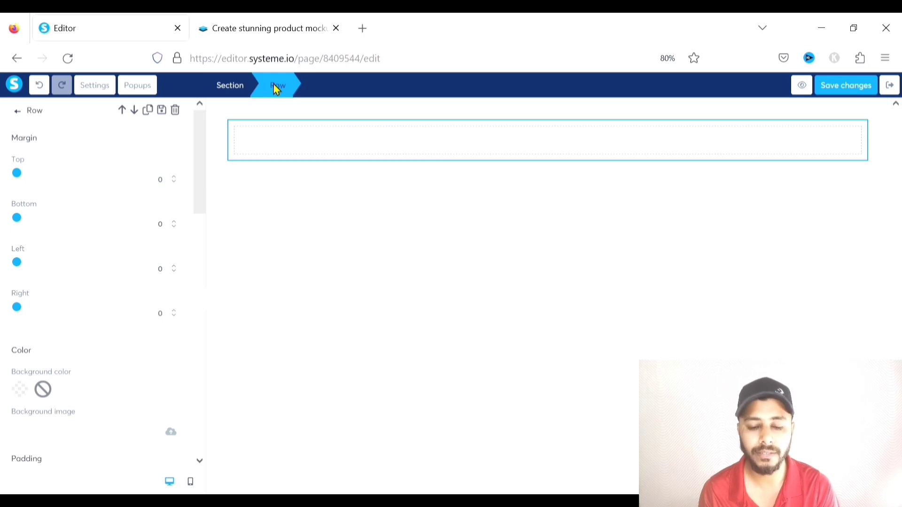
pyautogui.click(250, 145)
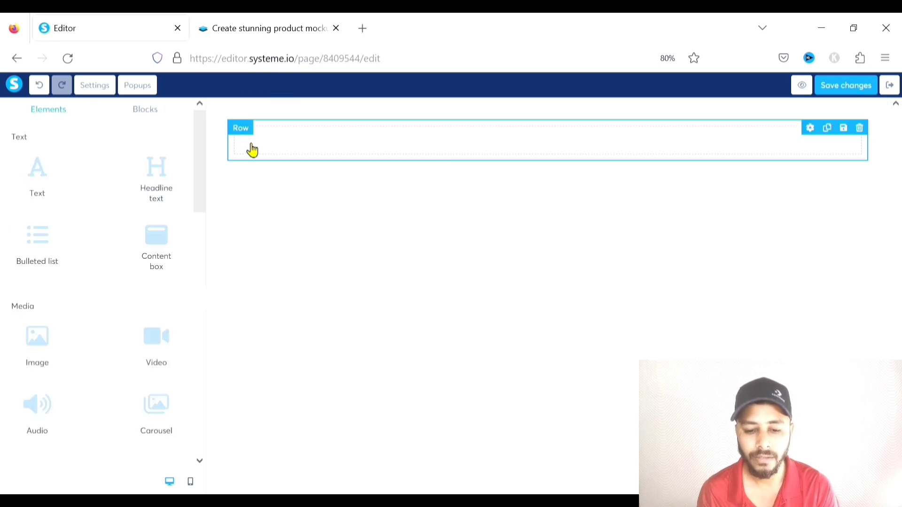
pyautogui.click(277, 136)
pyautogui.click(282, 134)
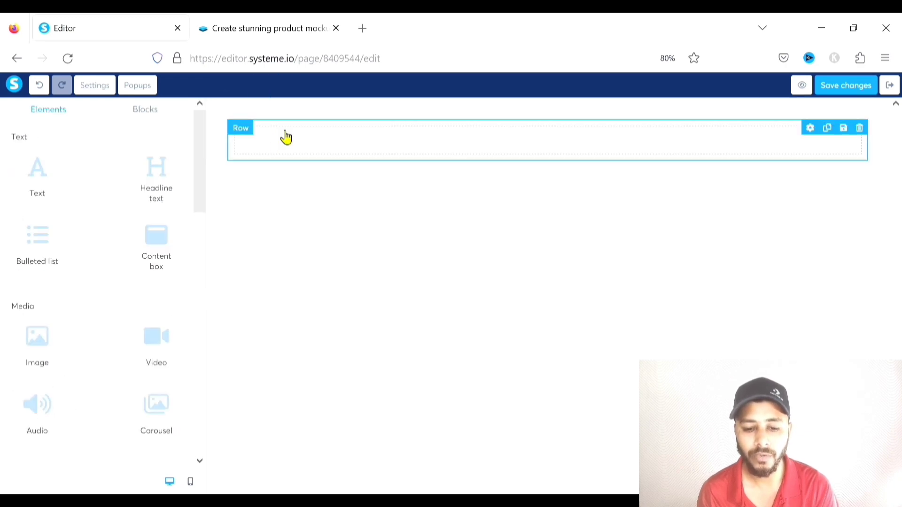
# Replace a trial four-column layout with a single full-width Row in the section
pyautogui.scroll(-2, 139, 212)
pyautogui.scroll(-5, 139, 213)
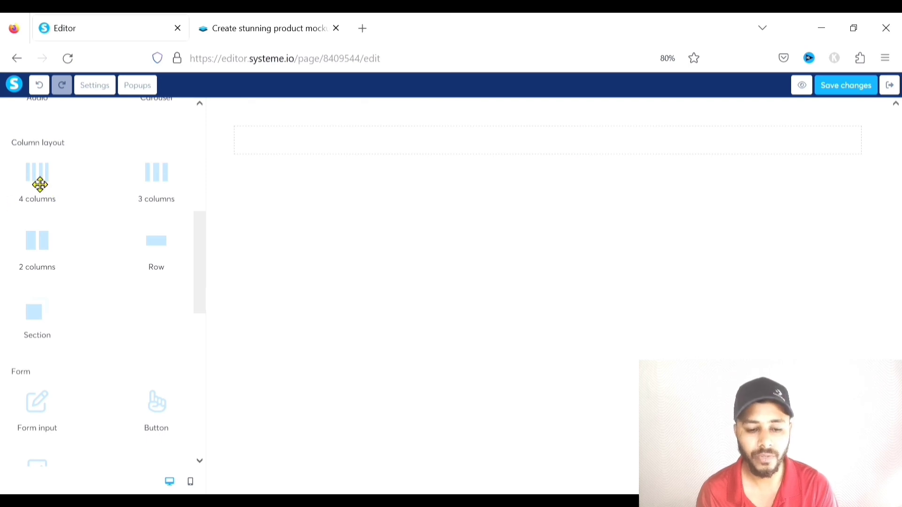
pyautogui.moveTo(42, 183); pyautogui.dragTo(301, 149)
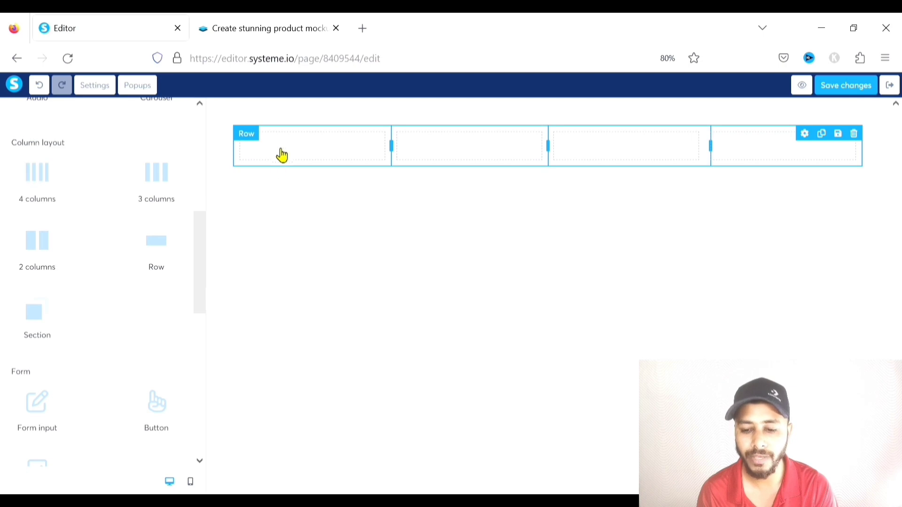
pyautogui.click(854, 134)
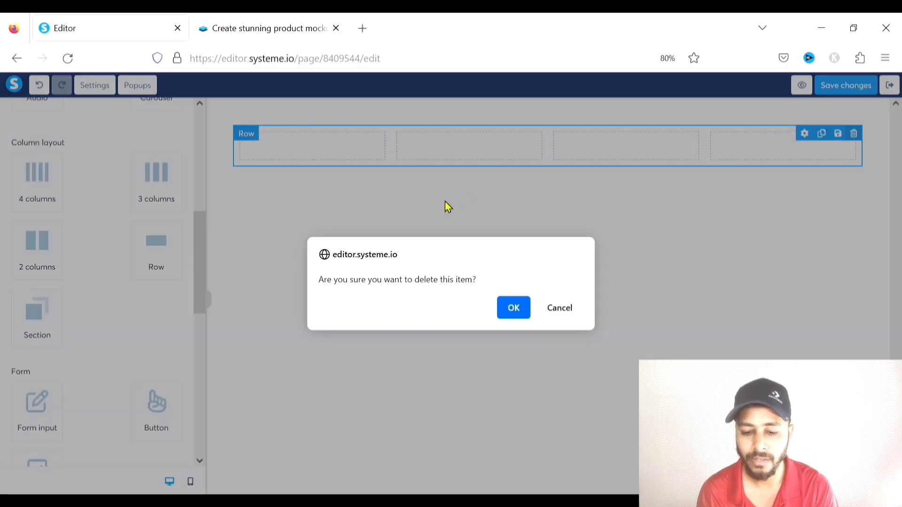
pyautogui.click(514, 308)
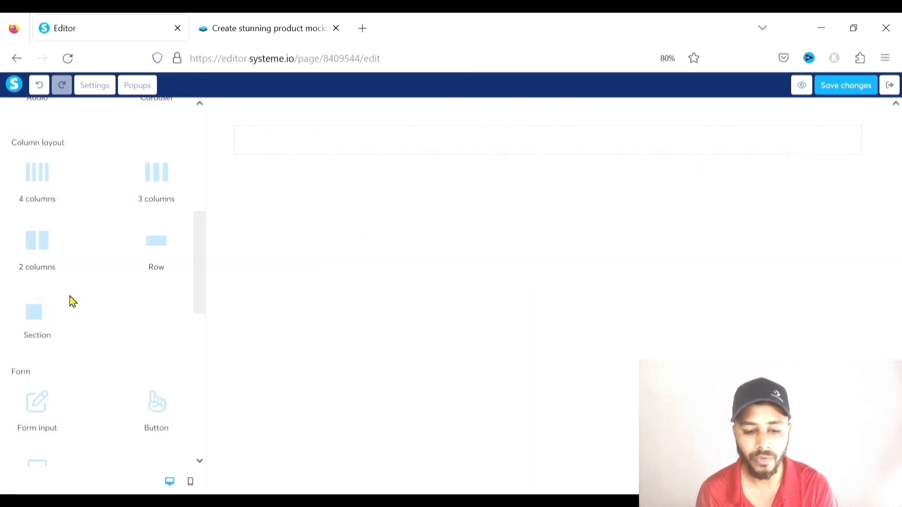
pyautogui.moveTo(163, 258); pyautogui.dragTo(290, 143)
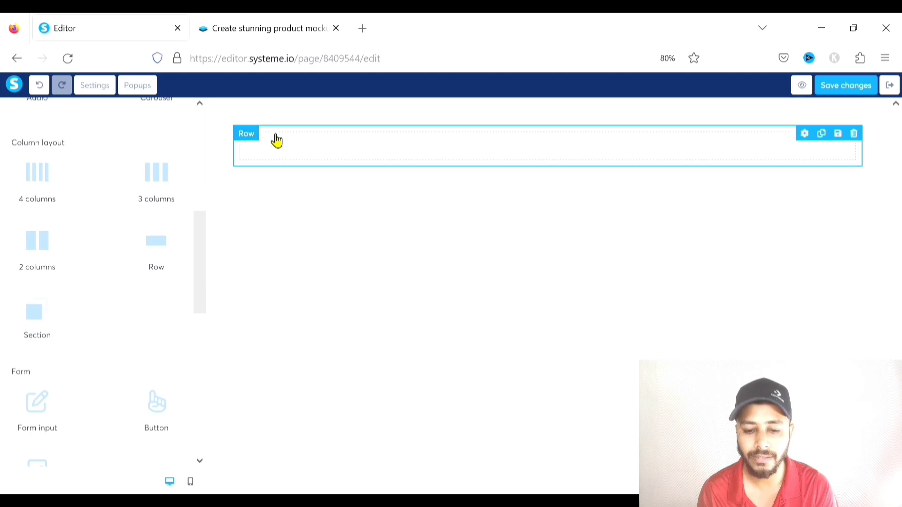
# Delete the extra rows from the section, leaving it empty
pyautogui.click(276, 140)
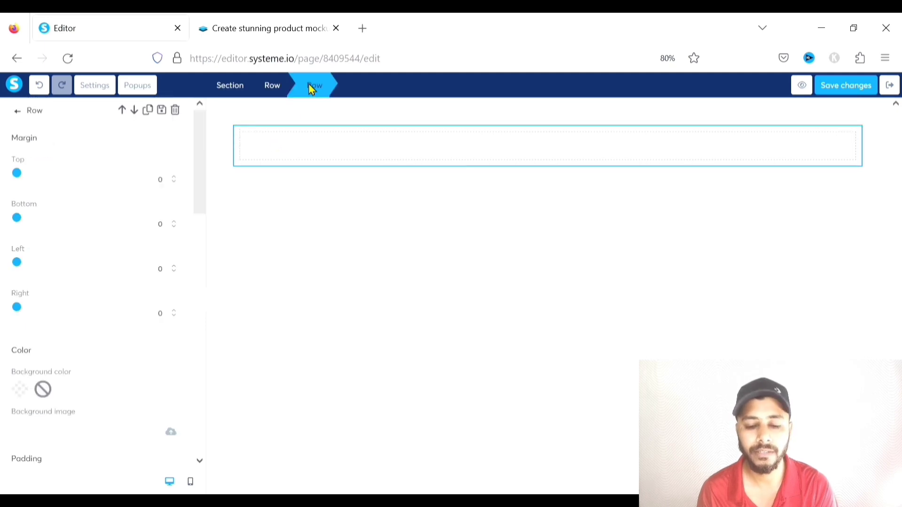
pyautogui.click(277, 87)
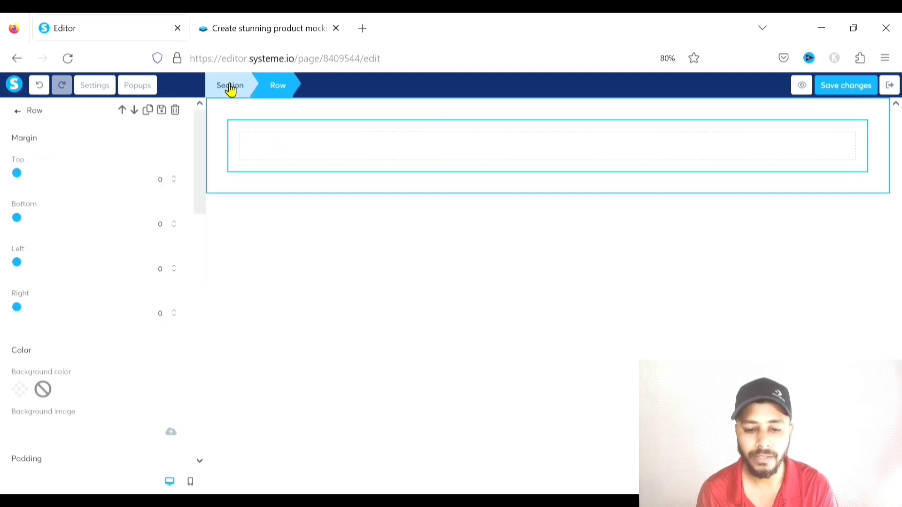
pyautogui.click(232, 87)
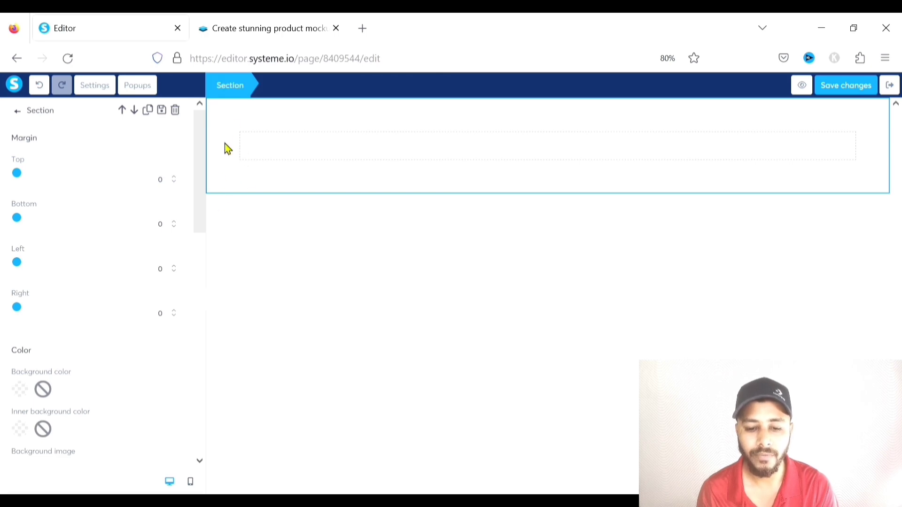
pyautogui.click(251, 252)
pyautogui.scroll(-6, 99, 232)
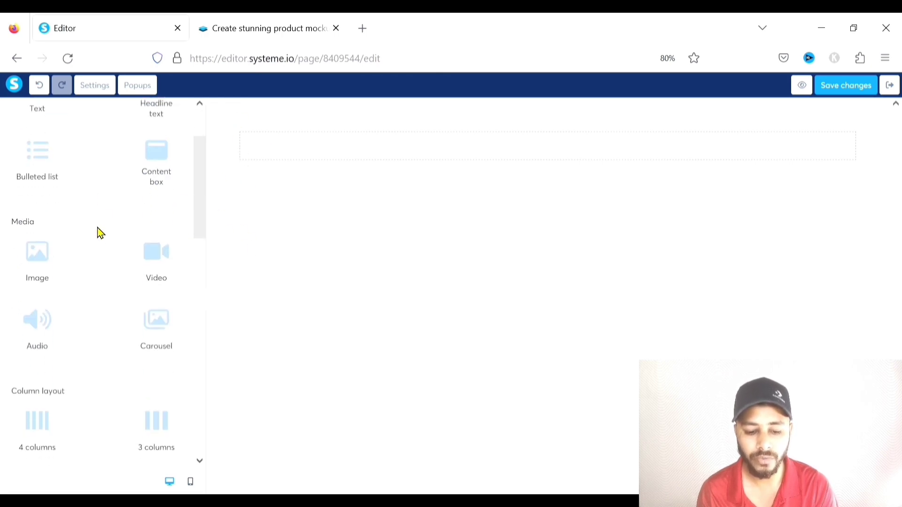
pyautogui.moveTo(157, 280); pyautogui.dragTo(292, 188)
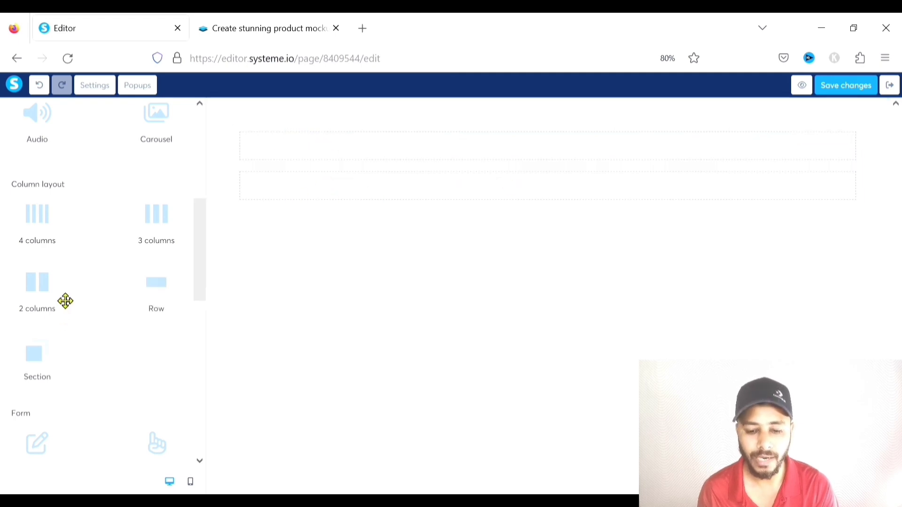
pyautogui.click(852, 160)
pyautogui.click(511, 307)
pyautogui.click(853, 135)
pyautogui.click(513, 320)
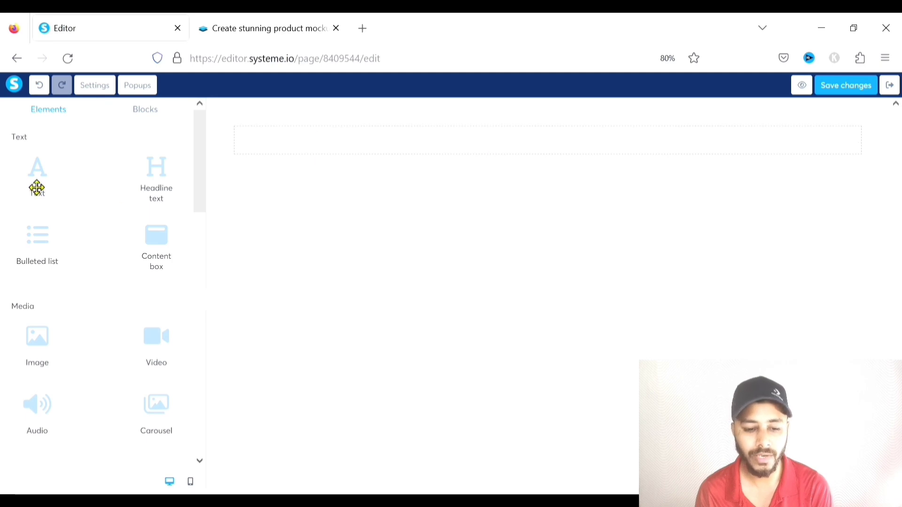
# Add a text block and replace its placeholder with 'Are You Ready To Learn'
pyautogui.moveTo(58, 182); pyautogui.dragTo(329, 148)
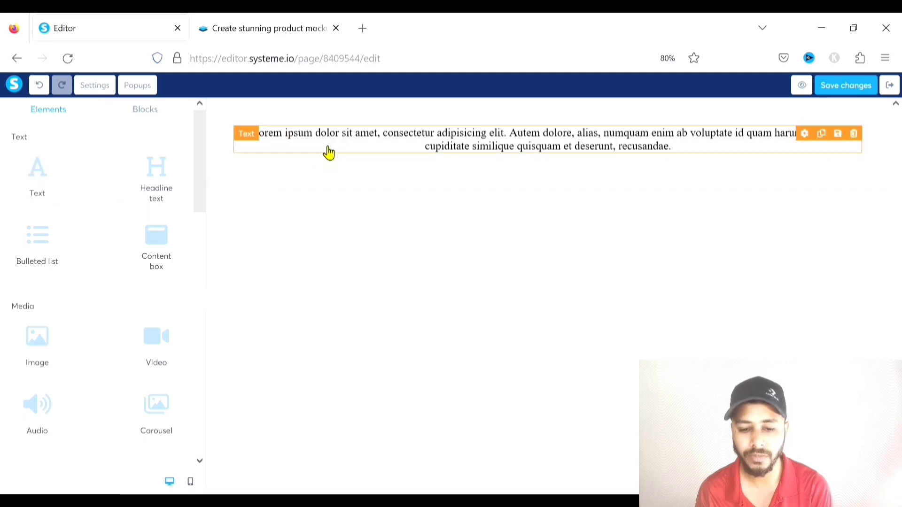
pyautogui.click(324, 146)
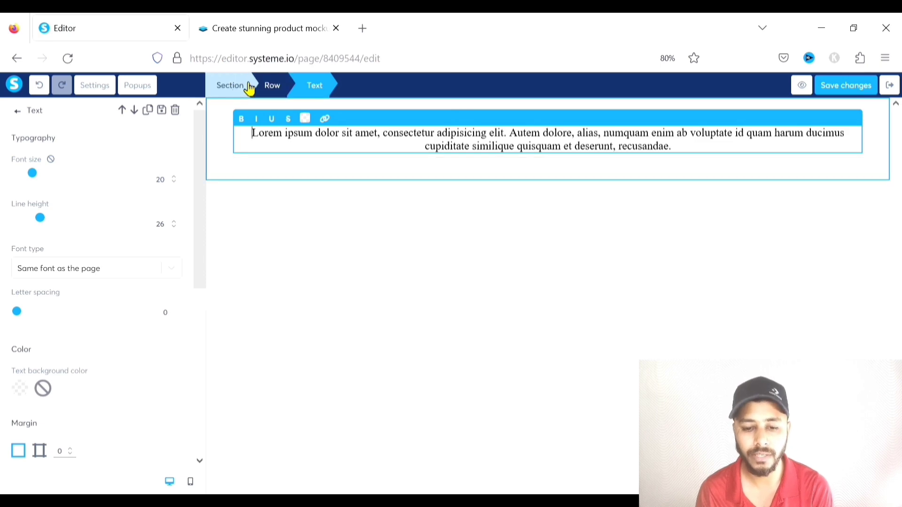
pyautogui.moveTo(687, 157); pyautogui.dragTo(263, 147)
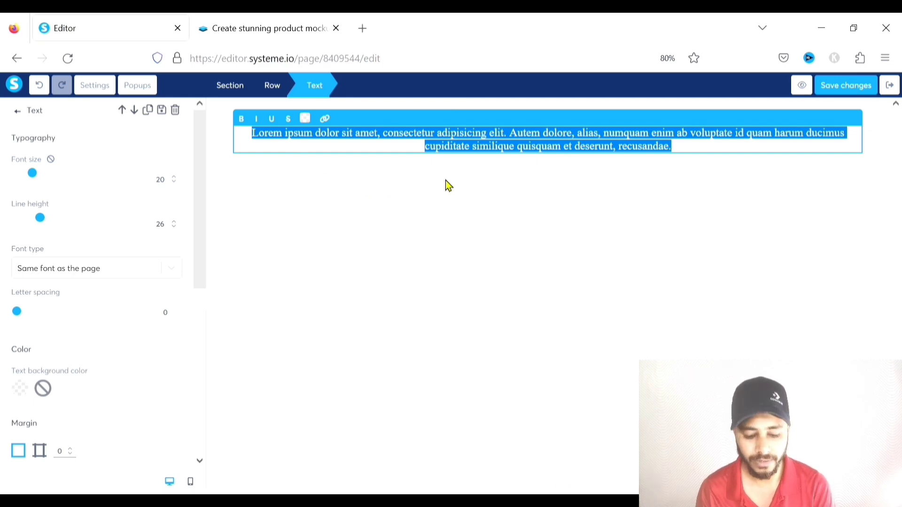
pyautogui.write('R')
pyautogui.write('re You Ready ')
pyautogui.write('To Learn')
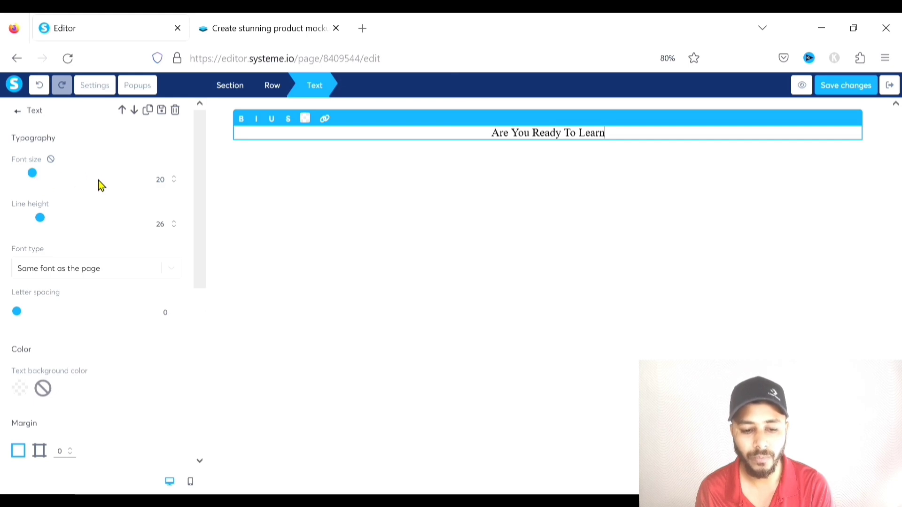
# Set the heading's font size to 42 and line height to 44
pyautogui.moveTo(37, 178); pyautogui.dragTo(65, 179)
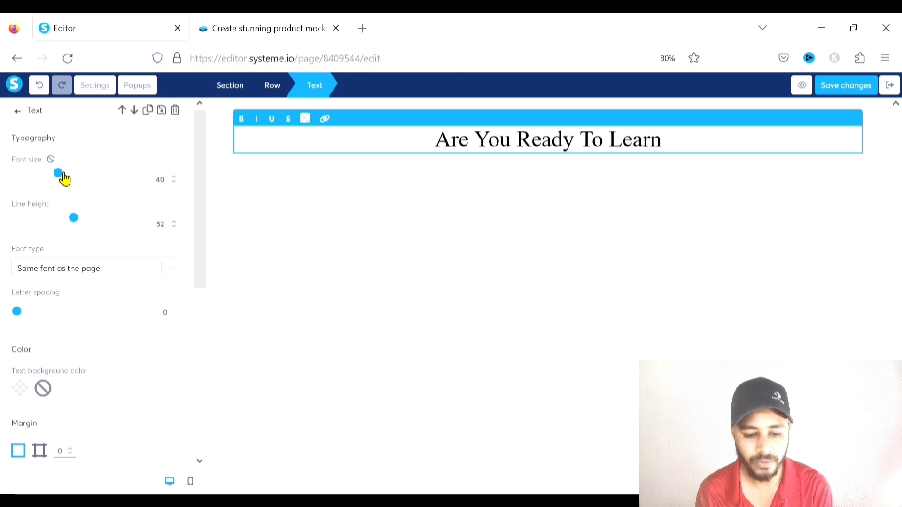
pyautogui.click(174, 179)
pyautogui.click(174, 179)
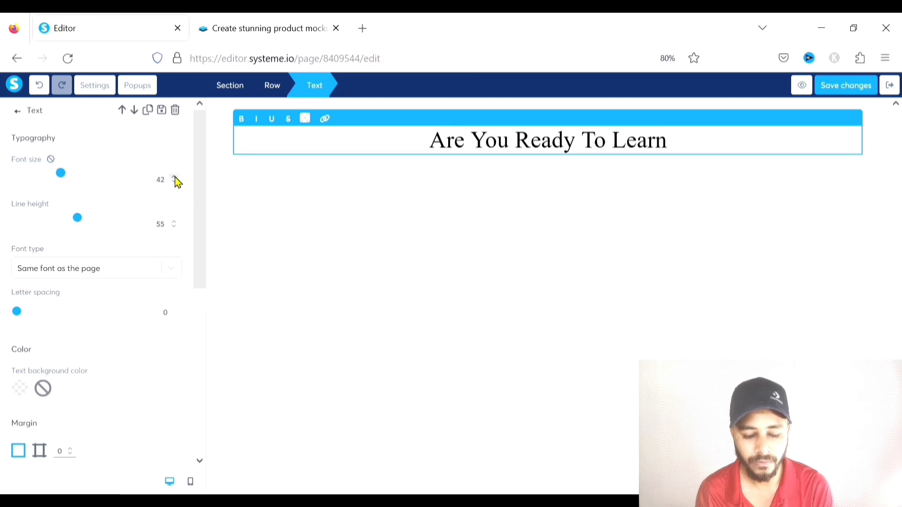
pyautogui.moveTo(79, 224)
pyautogui.mouseDown()
pyautogui.moveTo(56, 222)
pyautogui.moveTo(83, 222)
pyautogui.moveTo(68, 223)
pyautogui.mouseUp()
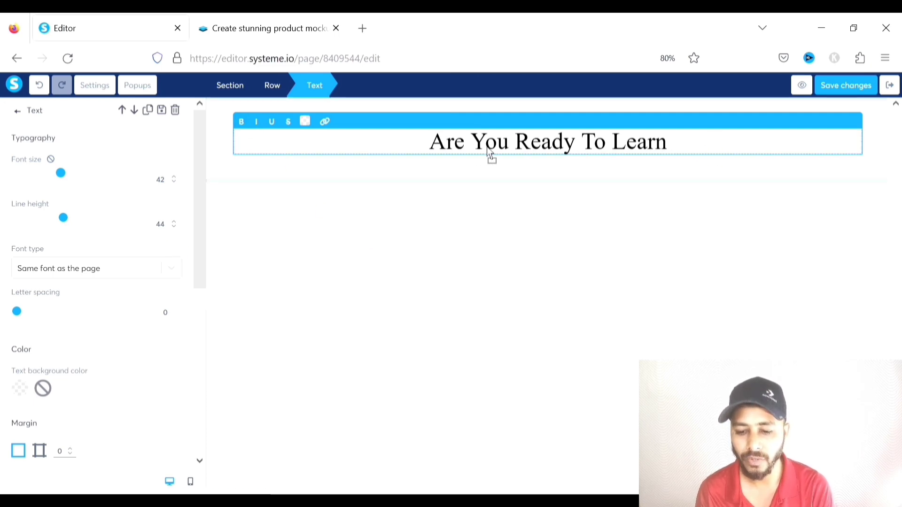
# Try bold and red on the heading, then revert it to plain black text
pyautogui.tripleClick(707, 148)
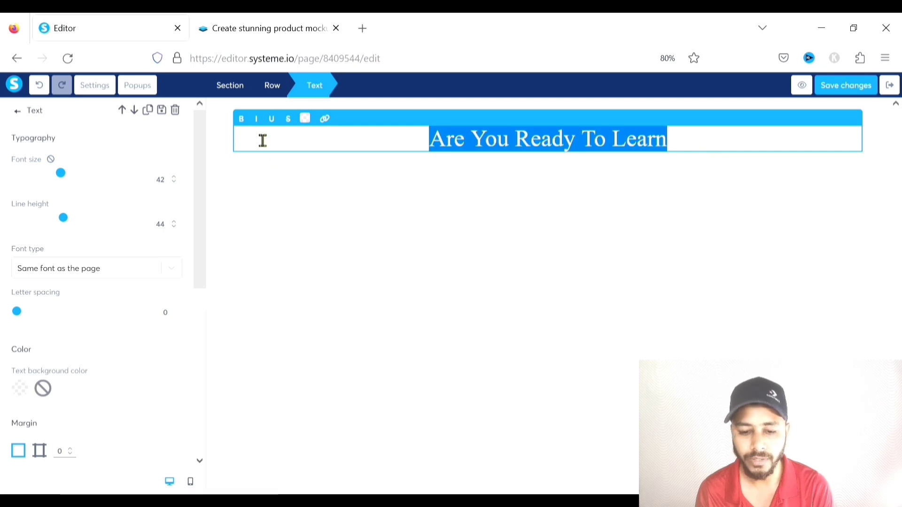
pyautogui.click(243, 120)
pyautogui.click(248, 123)
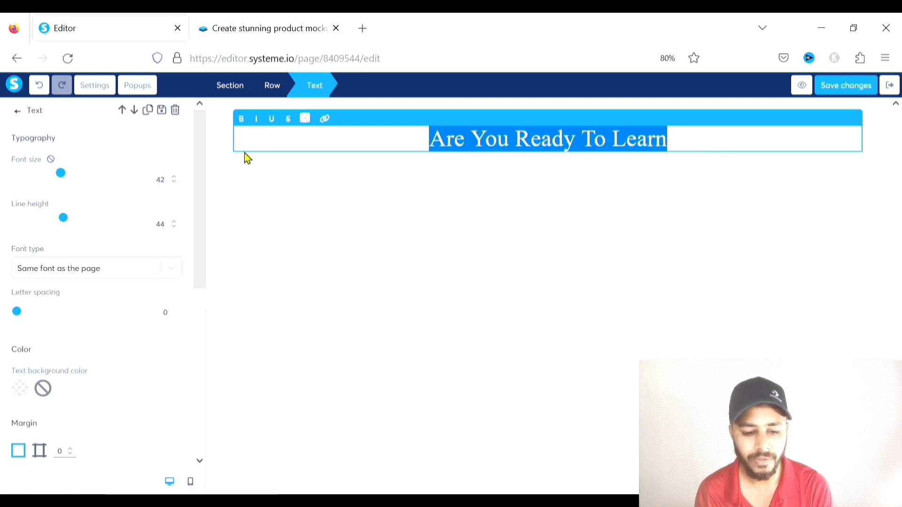
pyautogui.click(308, 122)
pyautogui.click(411, 132)
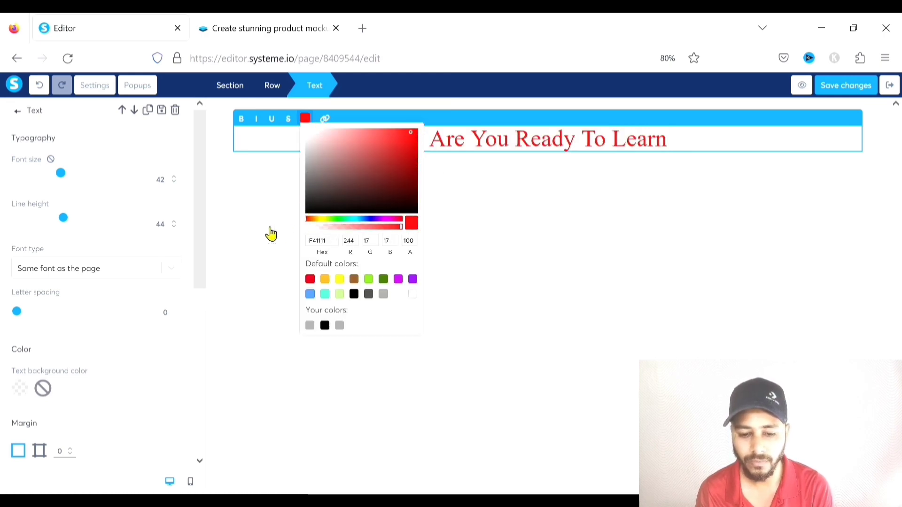
pyautogui.click(254, 211)
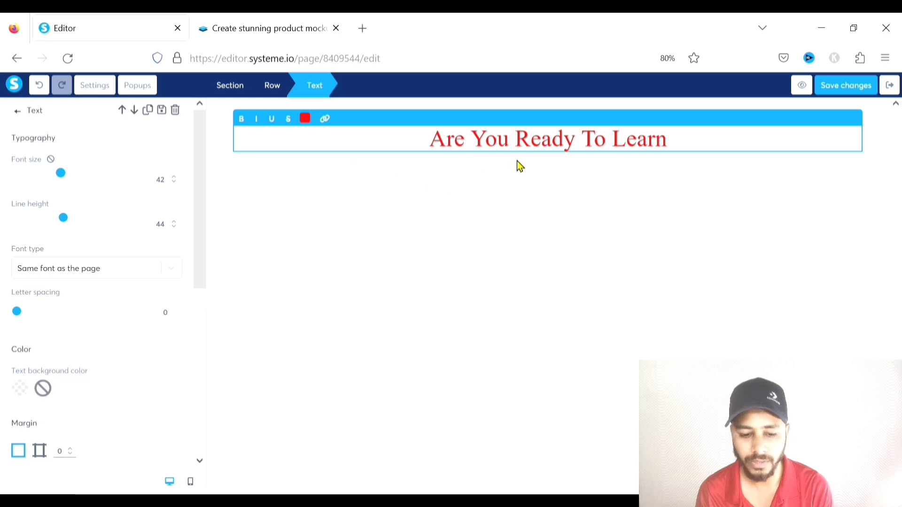
pyautogui.moveTo(693, 145); pyautogui.dragTo(542, 153)
pyautogui.doubleClick(670, 139)
pyautogui.moveTo(671, 139); pyautogui.dragTo(308, 213)
pyautogui.click(305, 120)
pyautogui.click(310, 125)
pyautogui.click(543, 241)
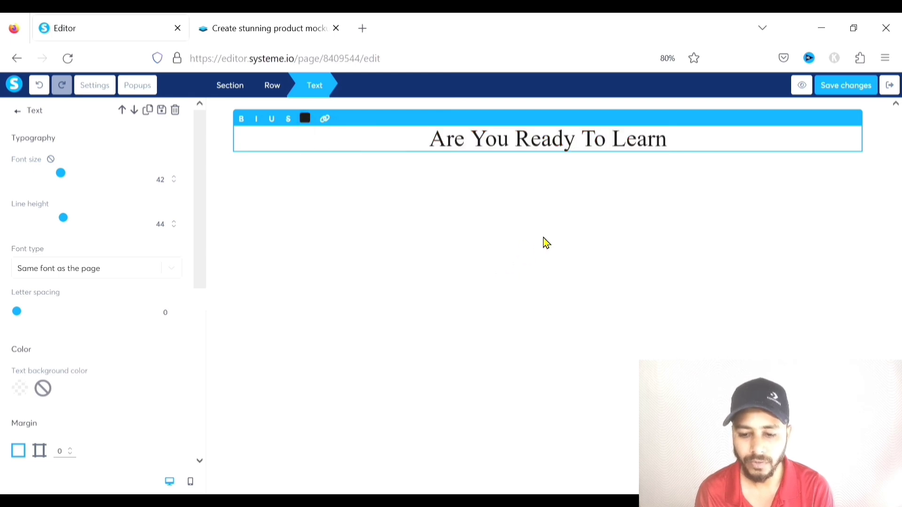
pyautogui.tripleClick(471, 146)
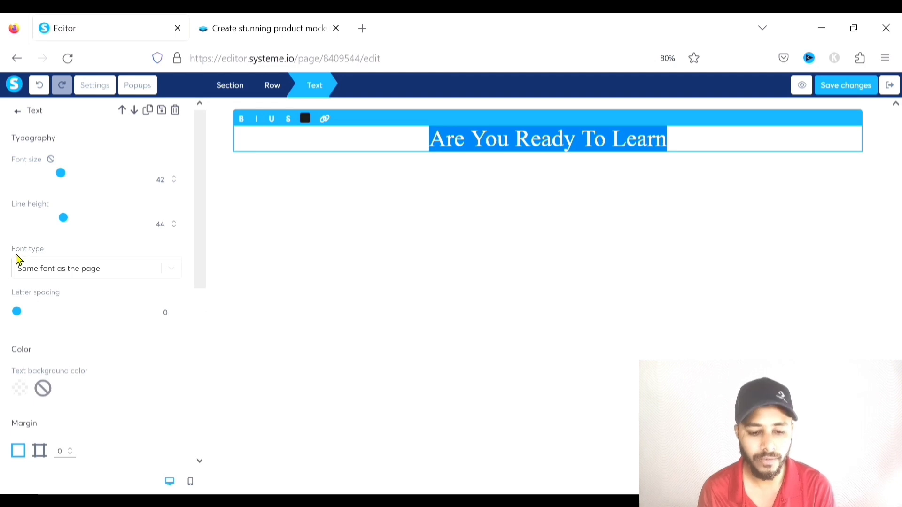
pyautogui.click(176, 272)
pyautogui.click(64, 335)
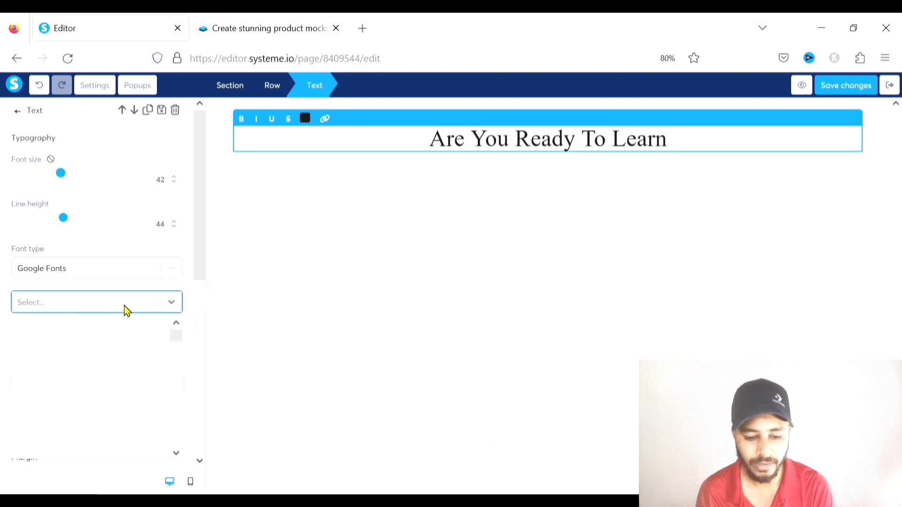
pyautogui.write('acto')
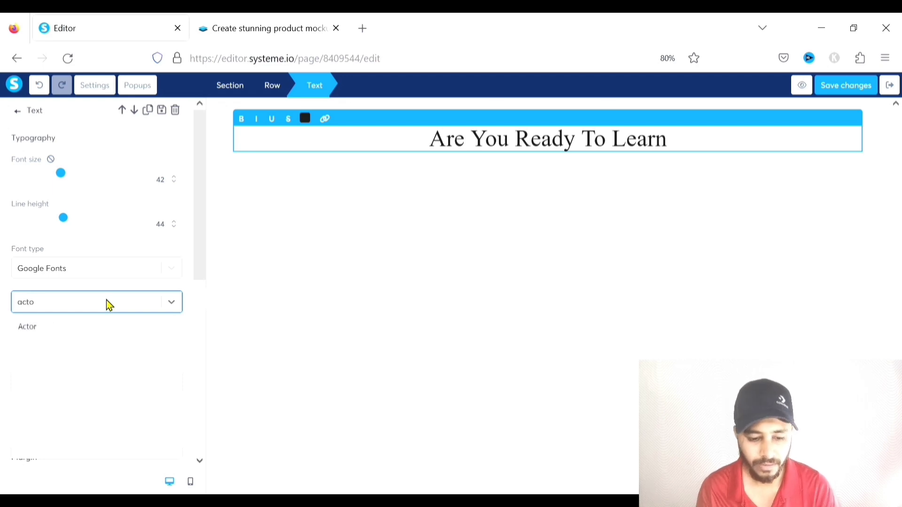
pyautogui.click(107, 328)
pyautogui.scroll(-1, 117, 300)
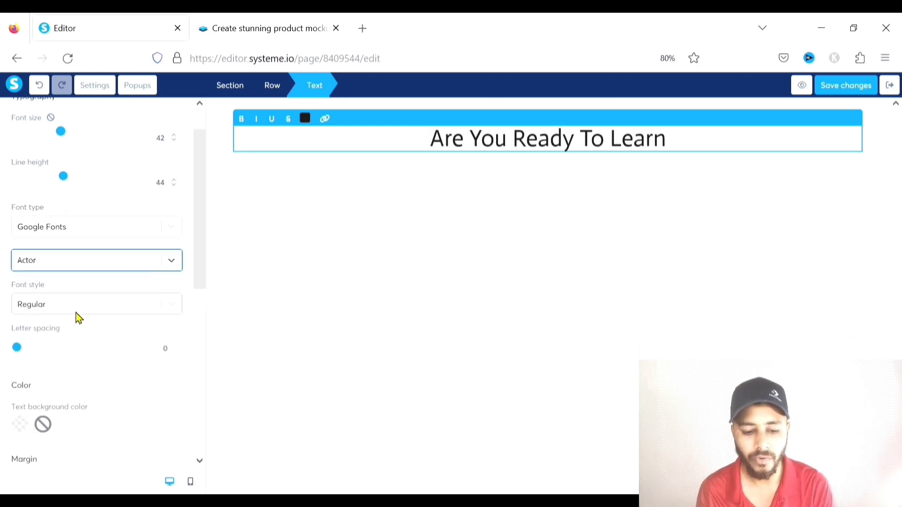
pyautogui.scroll(-1, 77, 305)
pyautogui.moveTo(18, 307)
pyautogui.mouseDown()
pyautogui.moveTo(29, 307)
pyautogui.moveTo(5, 309)
pyautogui.moveTo(141, 310)
pyautogui.moveTo(6, 311)
pyautogui.mouseUp()
pyautogui.scroll(-1, 65, 280)
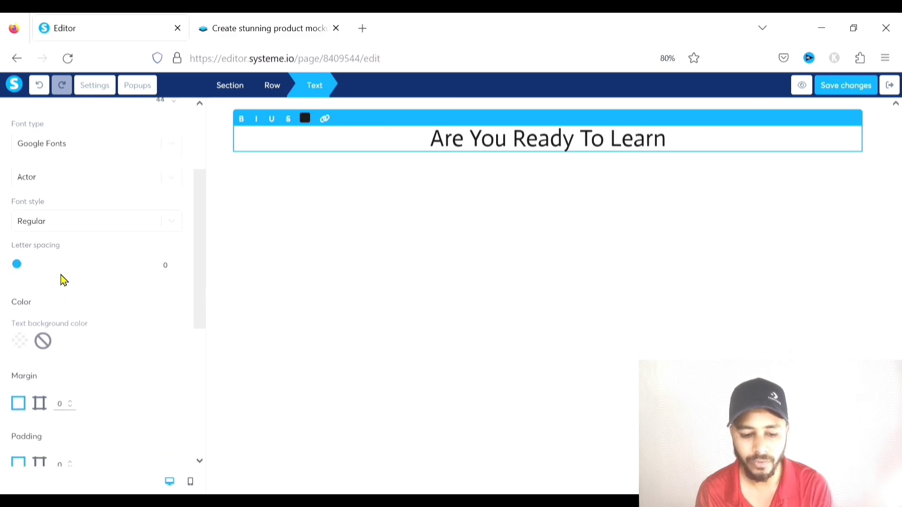
pyautogui.scroll(-1, 64, 280)
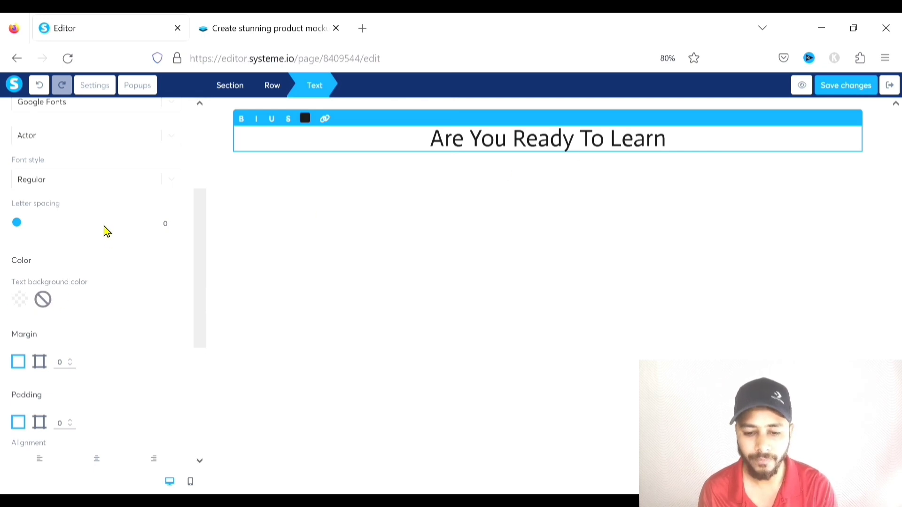
pyautogui.scroll(-1, 107, 232)
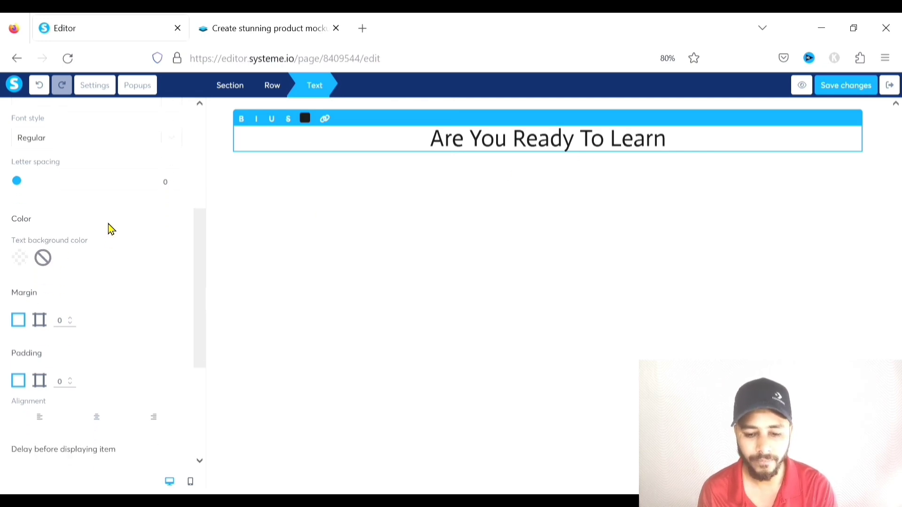
pyautogui.scroll(-1, 109, 228)
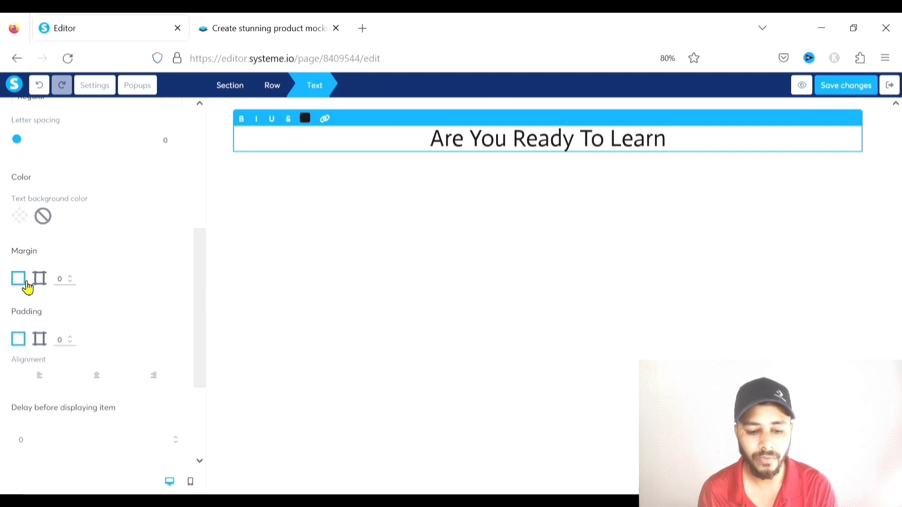
# Split the heading's margin per side and leave all four margins at 0
pyautogui.click(71, 277)
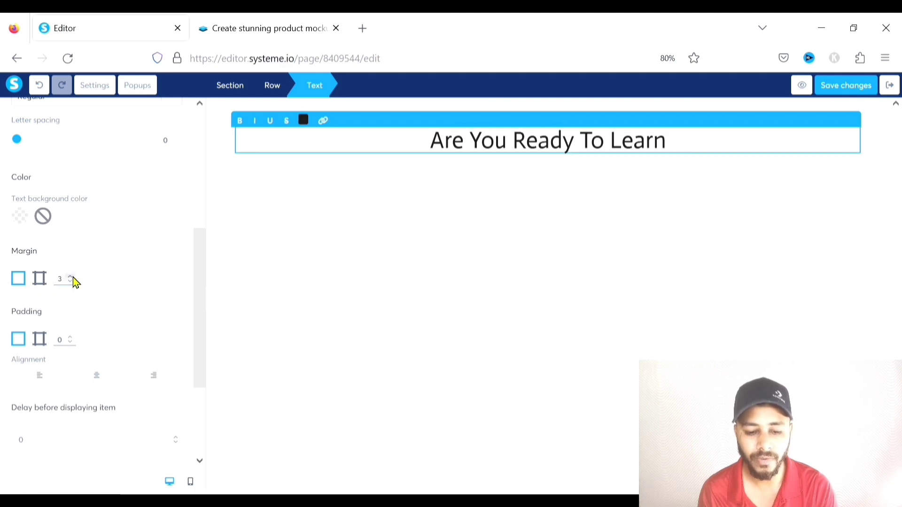
pyautogui.click(72, 282)
pyautogui.click(72, 283)
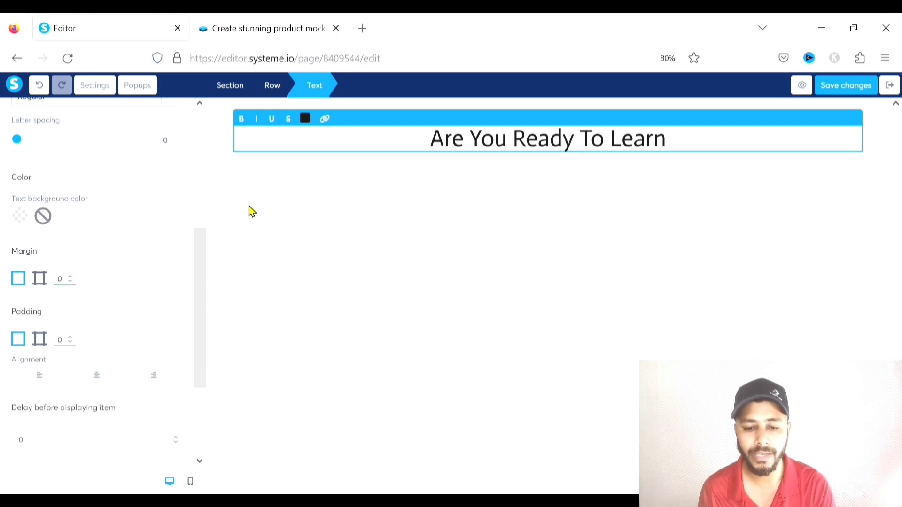
pyautogui.click(41, 280)
pyautogui.doubleClick(66, 281)
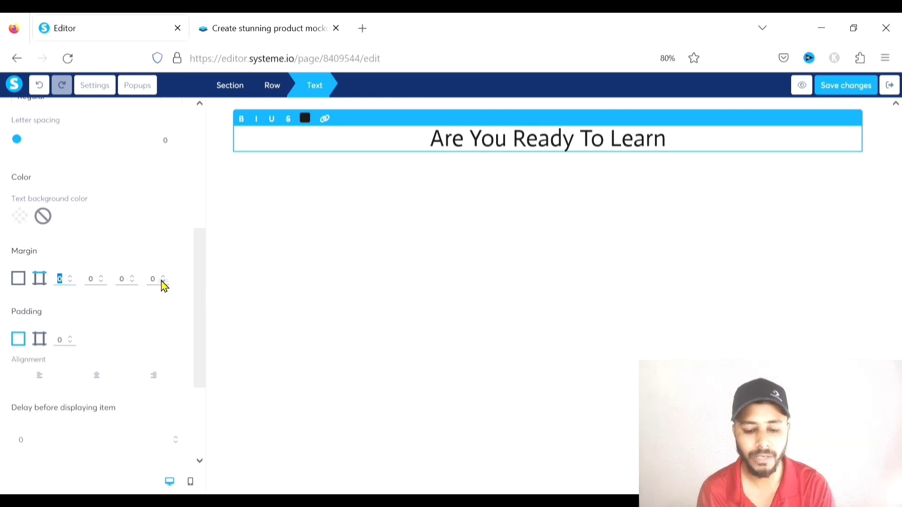
pyautogui.click(69, 282)
pyautogui.click(70, 281)
pyautogui.click(70, 282)
pyautogui.click(70, 282)
pyautogui.click(70, 281)
pyautogui.click(70, 282)
pyautogui.click(69, 281)
pyautogui.click(70, 275)
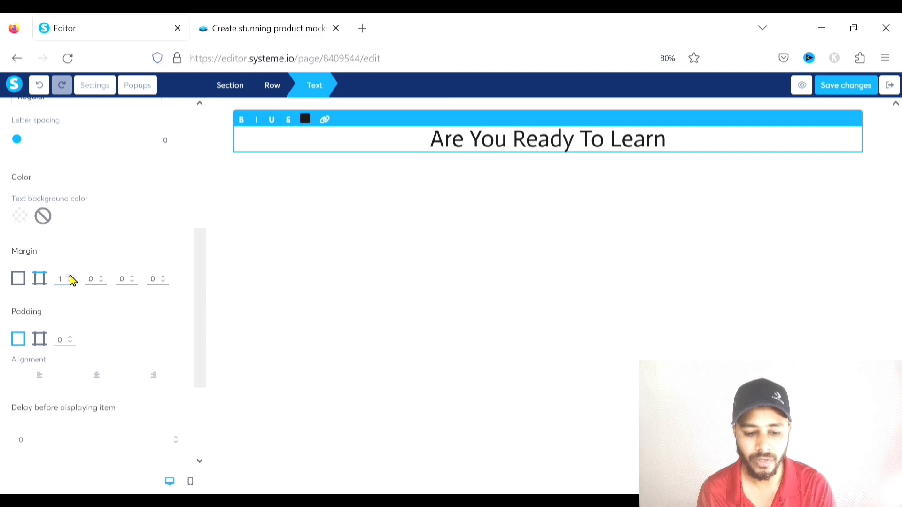
pyautogui.click(70, 282)
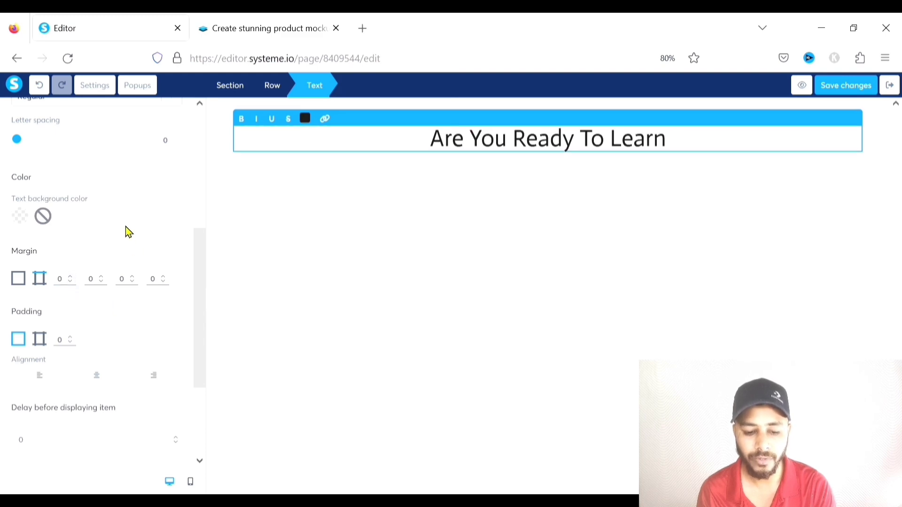
# Lower the heading's display delay and deselect it to return to the element list
pyautogui.scroll(-2, 69, 310)
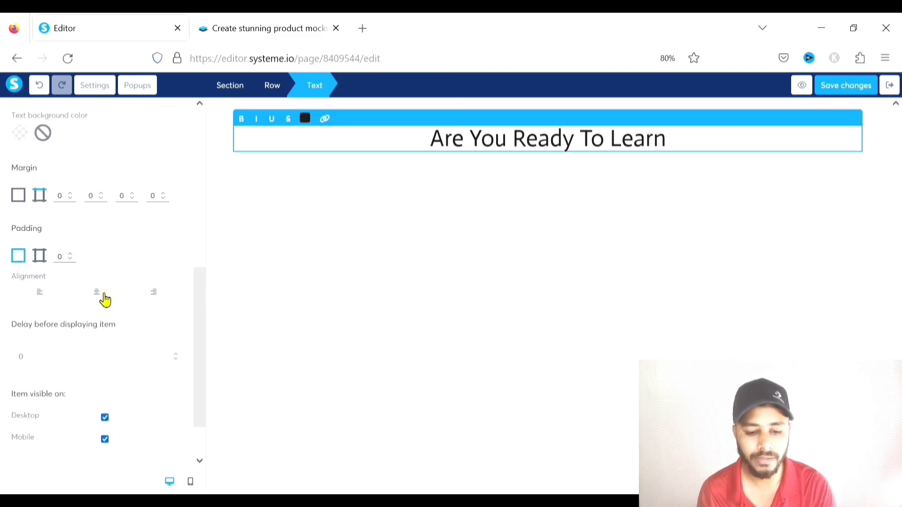
pyautogui.scroll(-1, 97, 294)
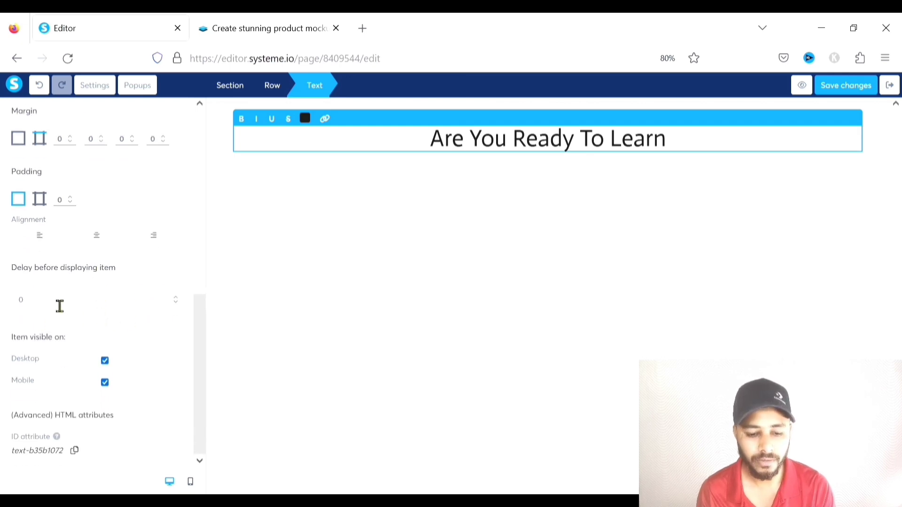
pyautogui.doubleClick(177, 304)
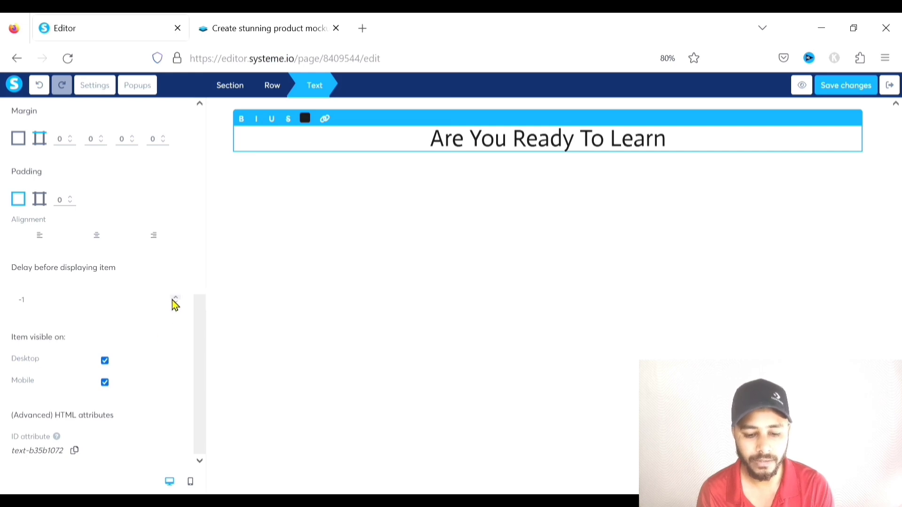
pyautogui.scroll(10, 130, 373)
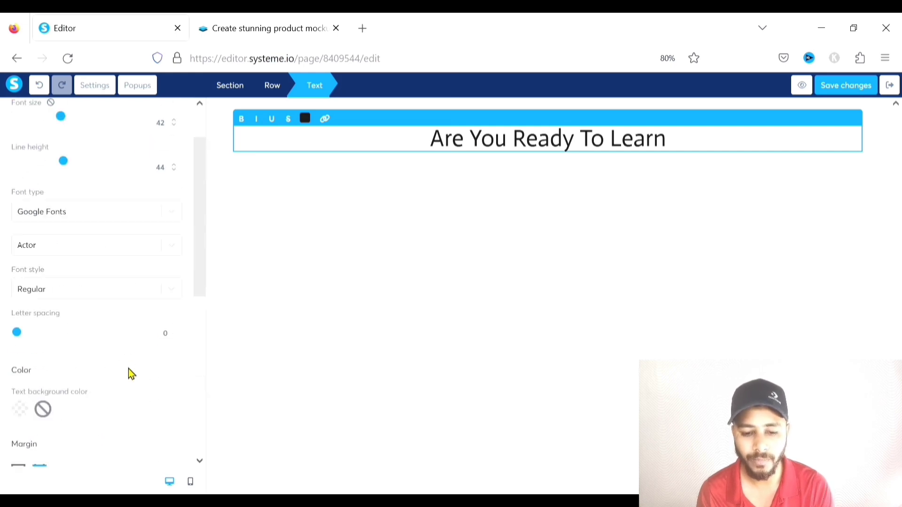
pyautogui.click(356, 254)
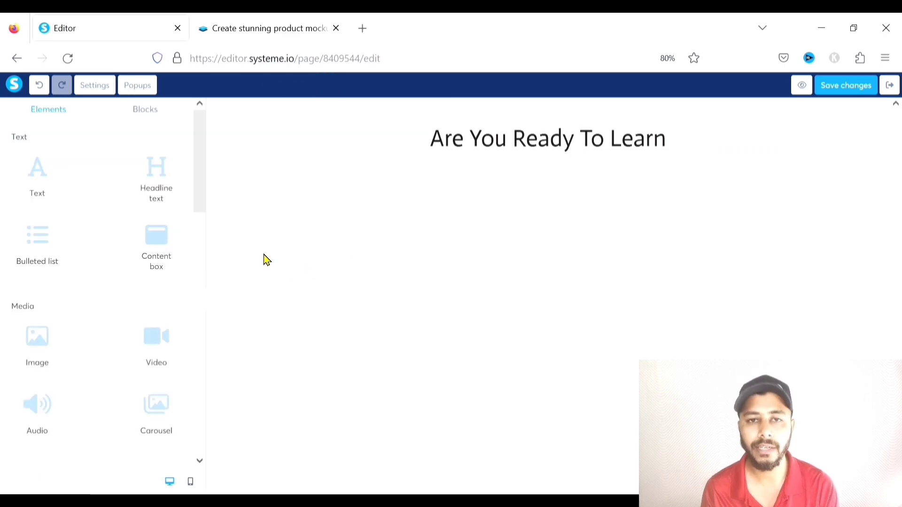
# Add a headline below the heading reading 'The Best Way To Create Squeeze Pages'
pyautogui.moveTo(155, 169); pyautogui.dragTo(416, 159)
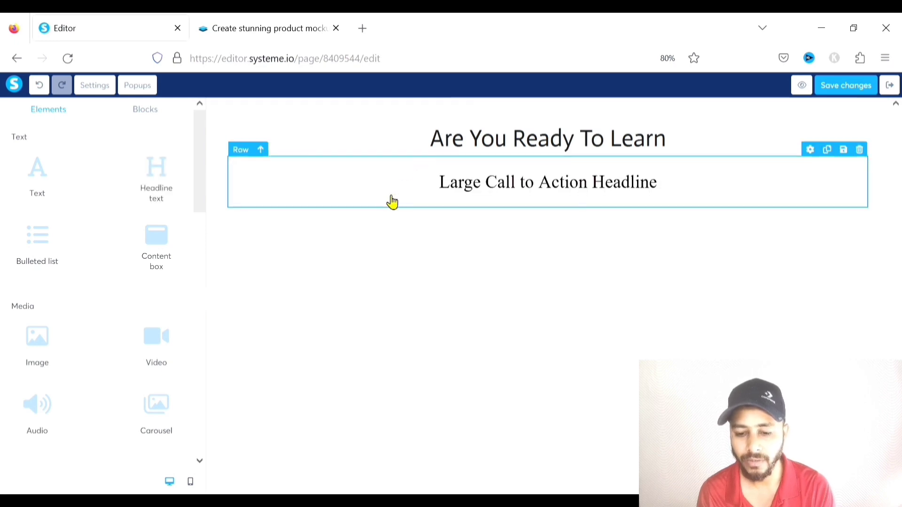
pyautogui.click(371, 210)
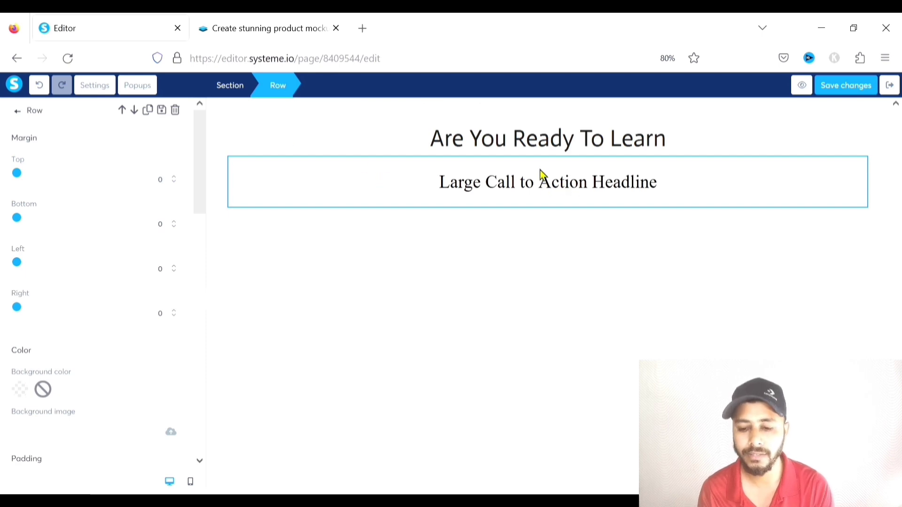
pyautogui.click(570, 185)
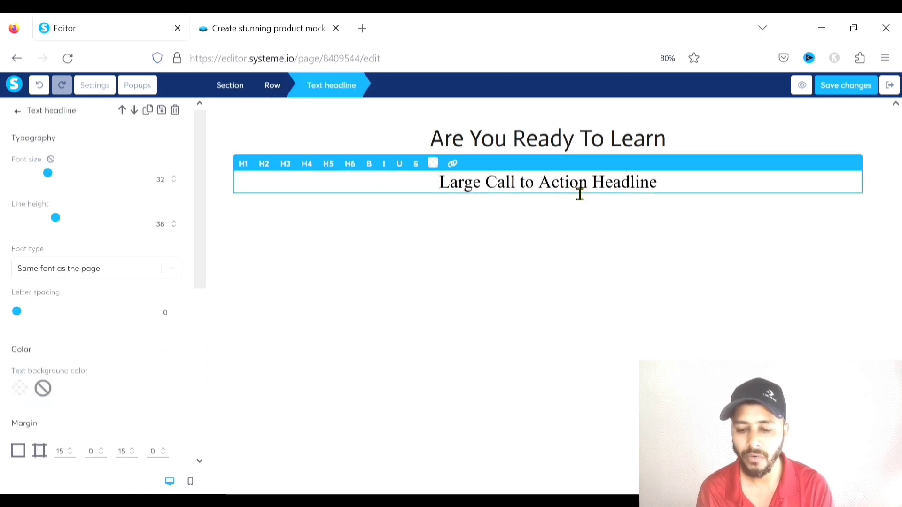
pyautogui.moveTo(701, 193); pyautogui.dragTo(451, 192)
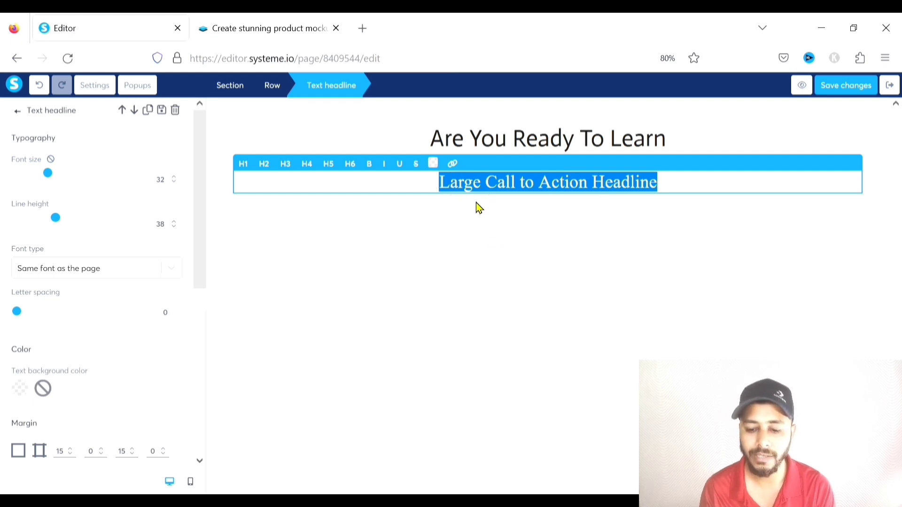
pyautogui.write('Best Way To Create Squeeze Pages')
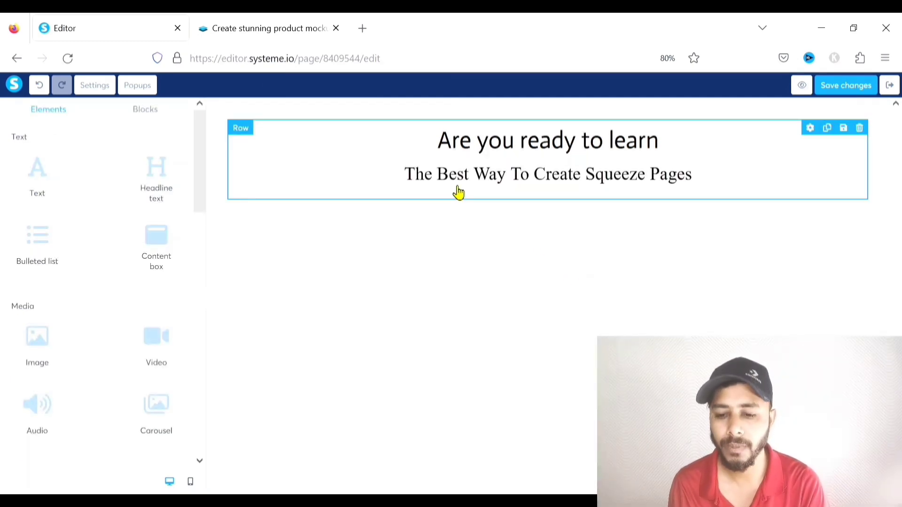
# Italicize the 'Are you ready to learn' heading and make the new headline H1
pyautogui.tripleClick(489, 146)
pyautogui.click(257, 119)
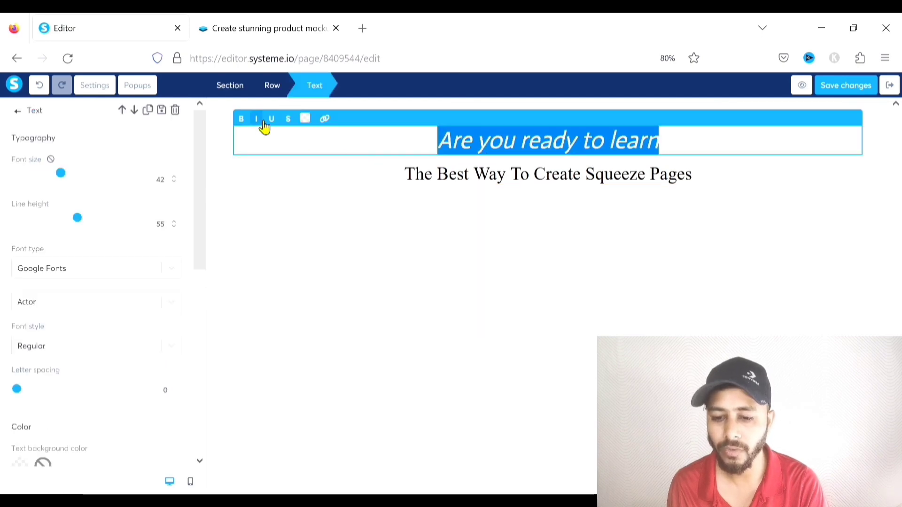
pyautogui.click(624, 272)
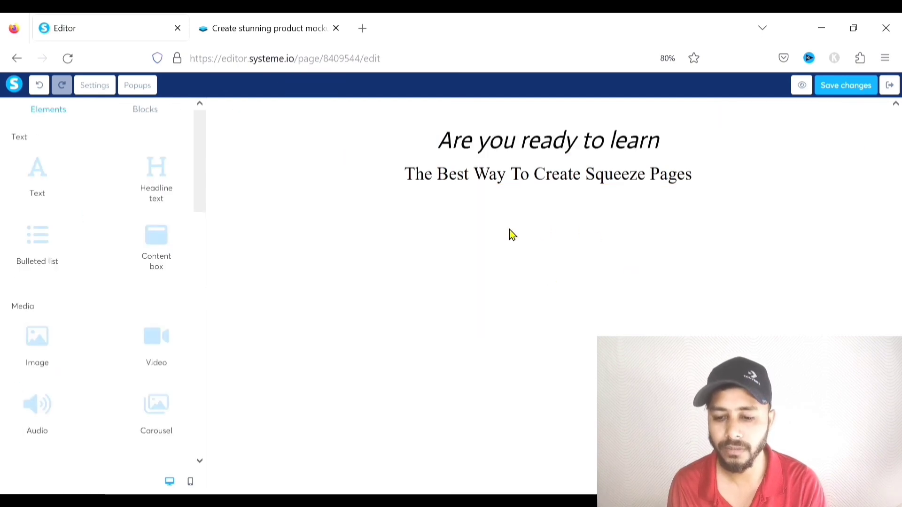
pyautogui.click(550, 182)
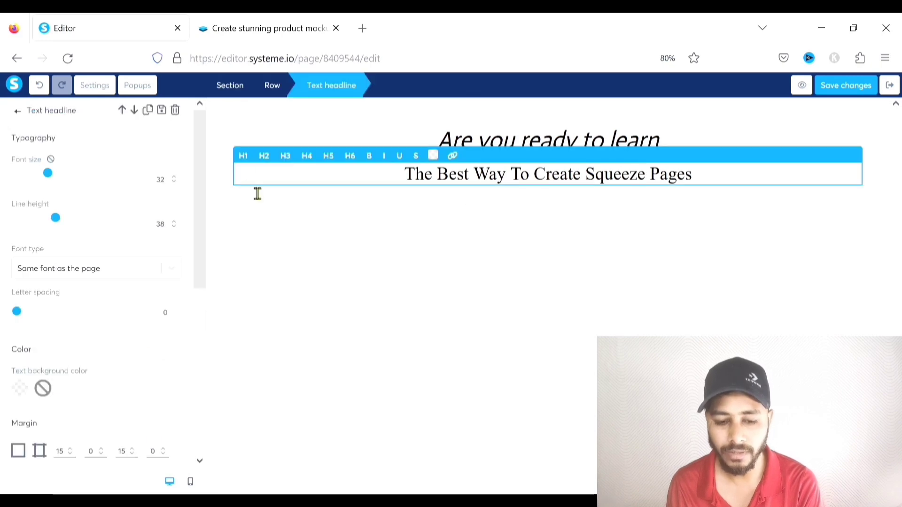
pyautogui.click(243, 159)
# Set the subheadline to font size 67 and line height 65, breaking it before 'Squeeze Pages'
pyautogui.moveTo(59, 173); pyautogui.dragTo(97, 178)
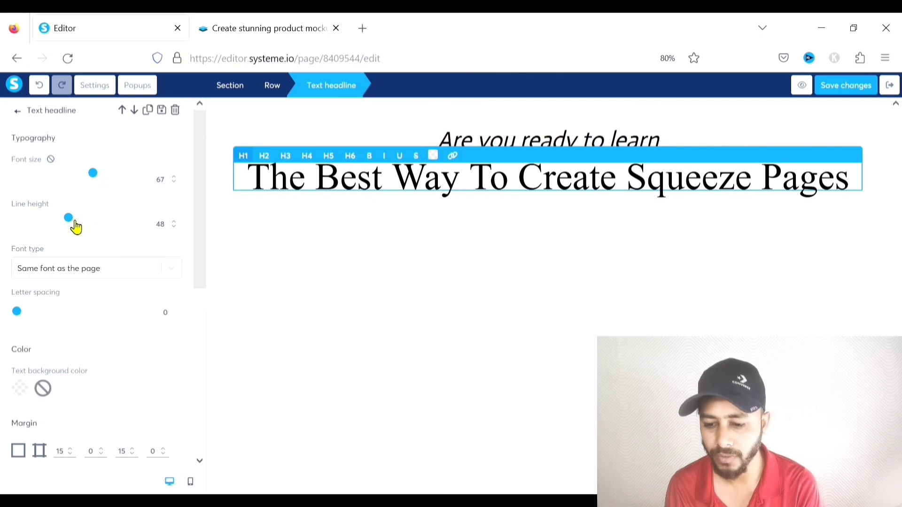
pyautogui.moveTo(74, 221); pyautogui.dragTo(81, 221)
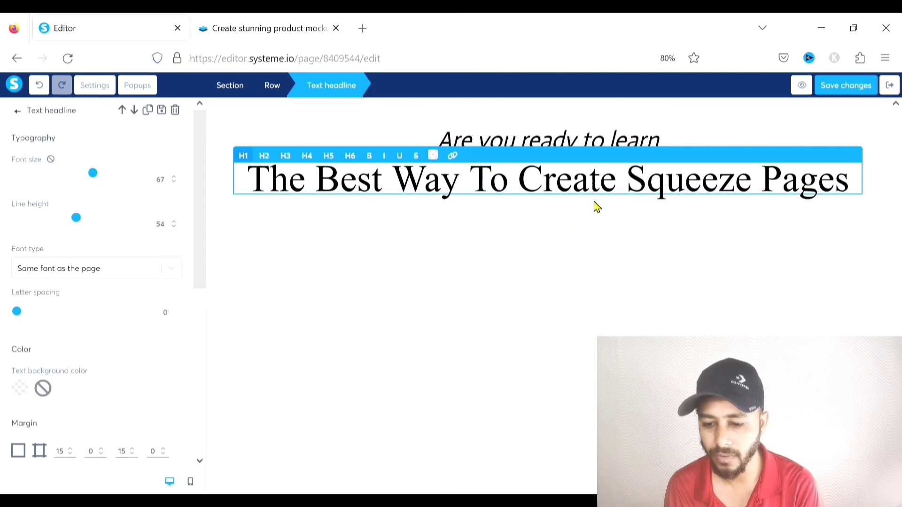
pyautogui.click(636, 190)
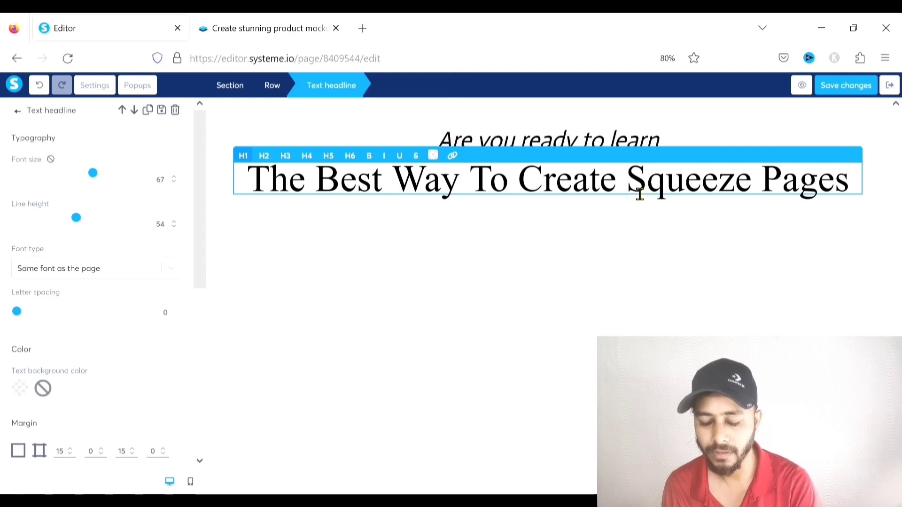
pyautogui.press('Return')
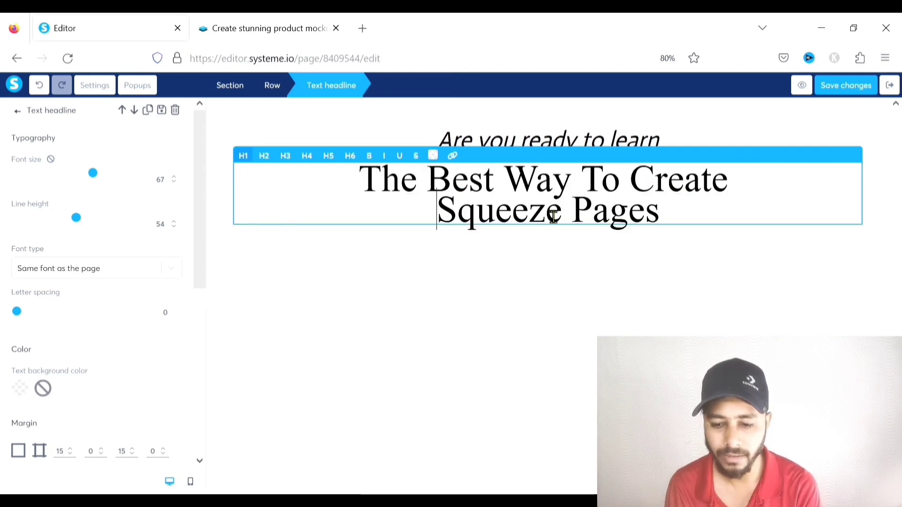
pyautogui.moveTo(82, 221); pyautogui.dragTo(97, 220)
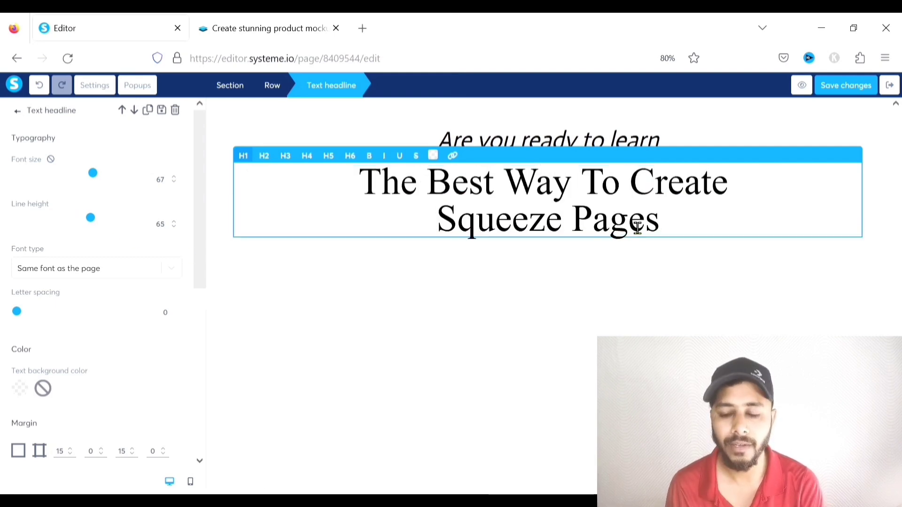
# Select the whole subheadline and make it bold
pyautogui.doubleClick(519, 220)
pyautogui.click(685, 224)
pyautogui.moveTo(684, 224); pyautogui.dragTo(379, 189)
pyautogui.hotkey('ctrl', 'b')
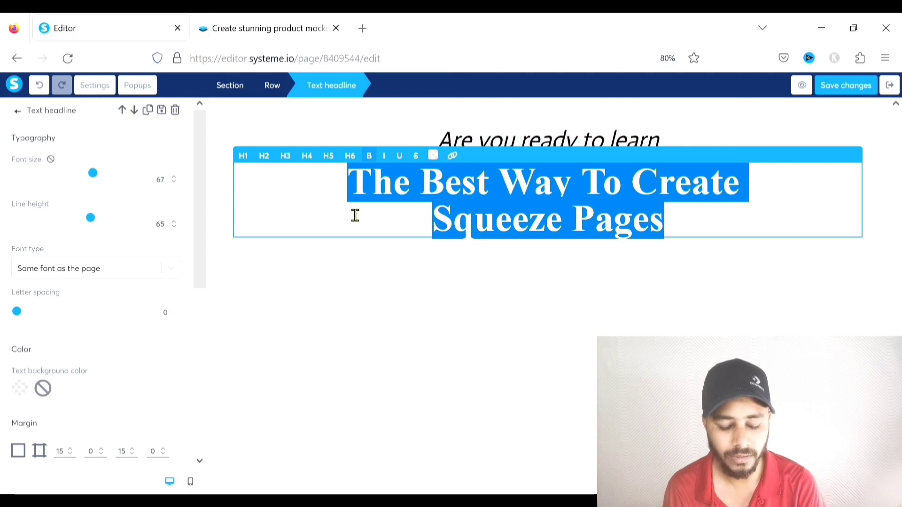
pyautogui.scroll(-5, 132, 246)
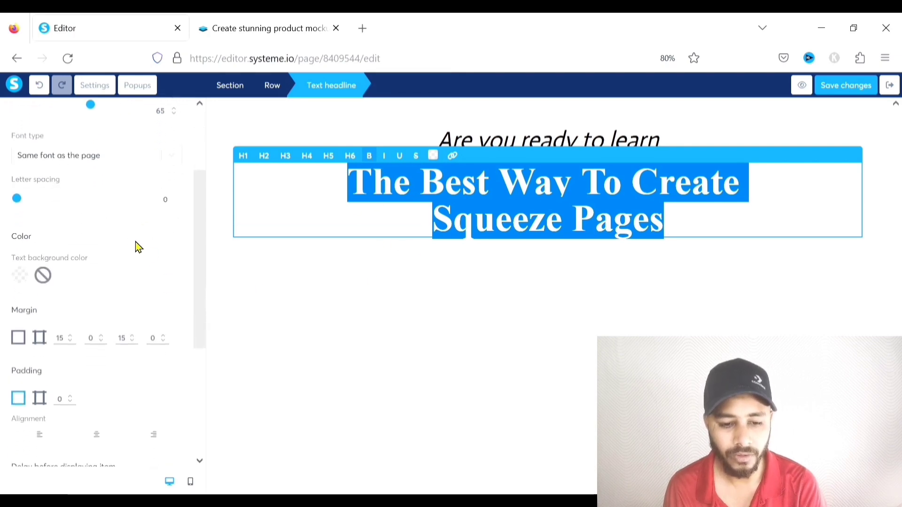
pyautogui.scroll(1, 101, 227)
# Switch the subheadline font to Google Fonts > Actor
pyautogui.click(171, 185)
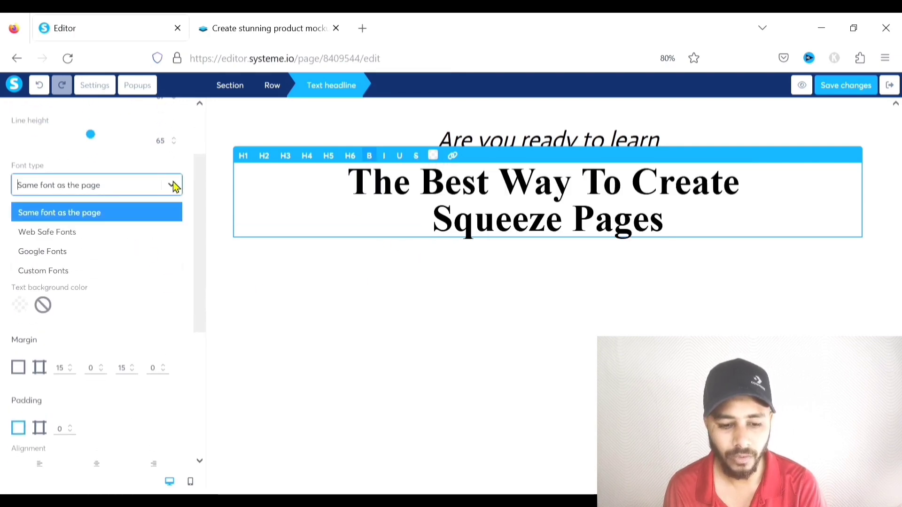
pyautogui.click(44, 256)
pyautogui.click(161, 219)
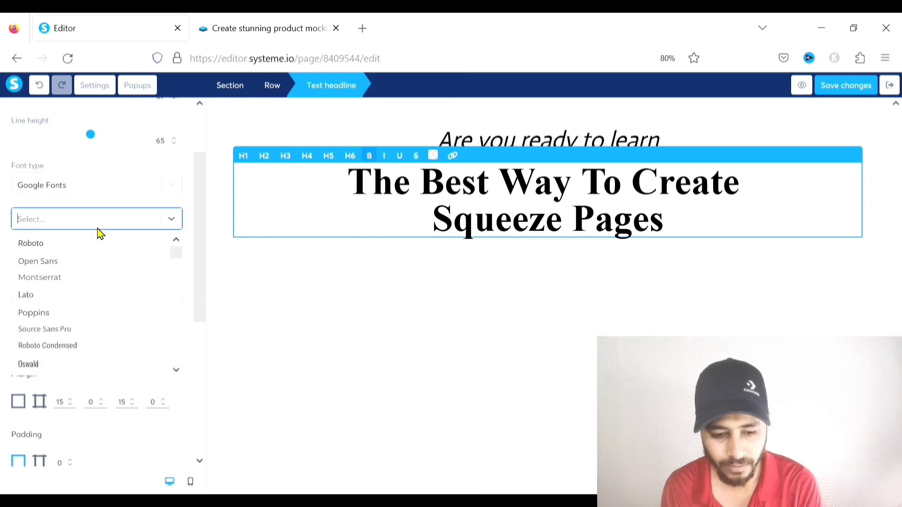
pyautogui.write('actor')
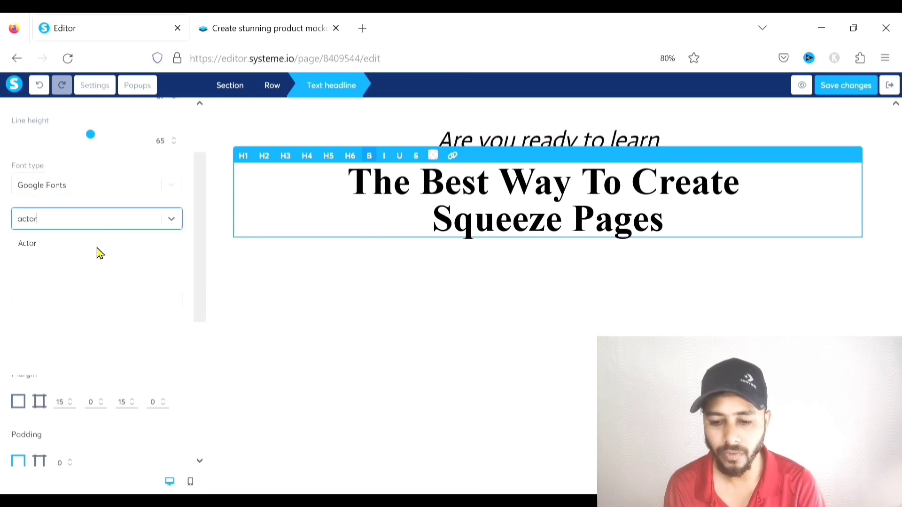
pyautogui.click(103, 247)
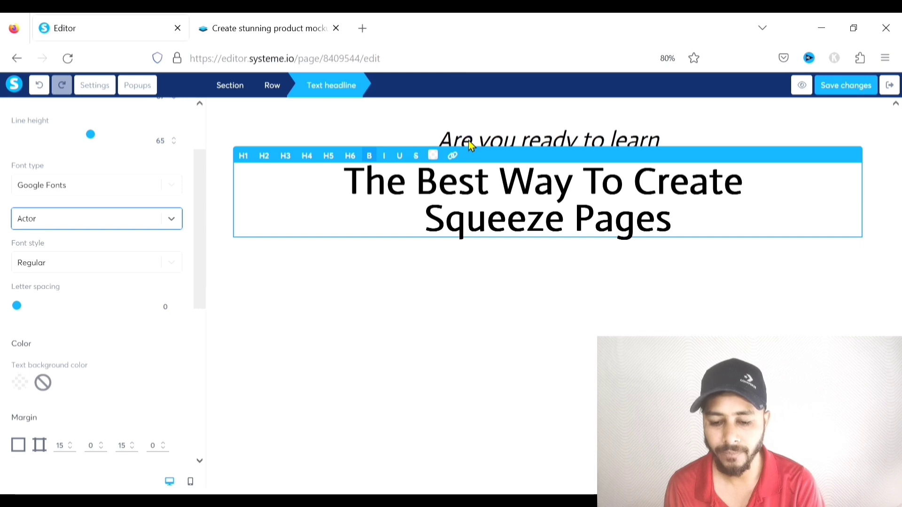
# Select the headline words from 'Best' through 'Squeeze' and colour them red
pyautogui.click(502, 305)
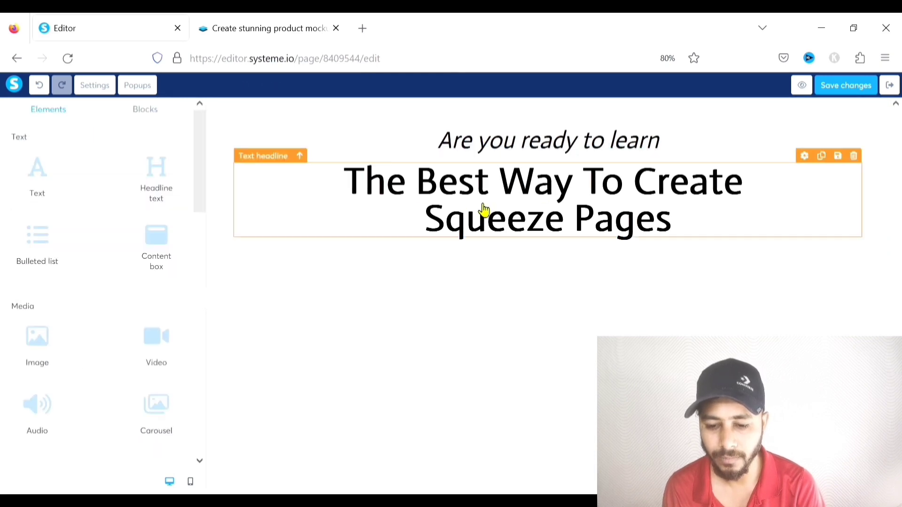
pyautogui.doubleClick(494, 194)
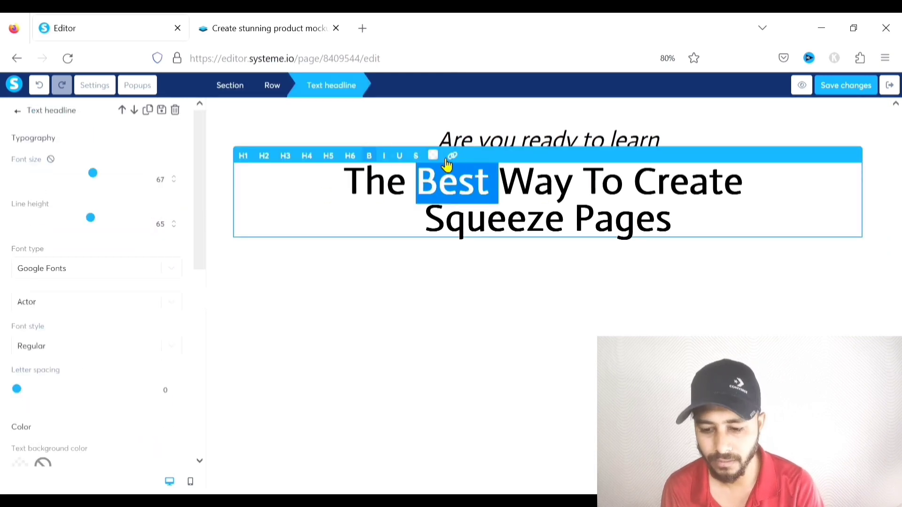
pyautogui.moveTo(564, 230); pyautogui.dragTo(425, 229)
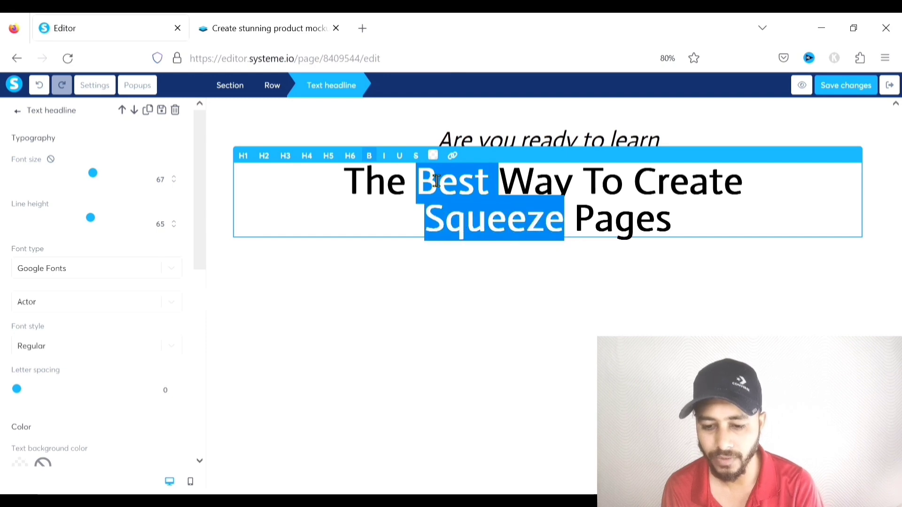
pyautogui.click(433, 155)
pyautogui.click(535, 176)
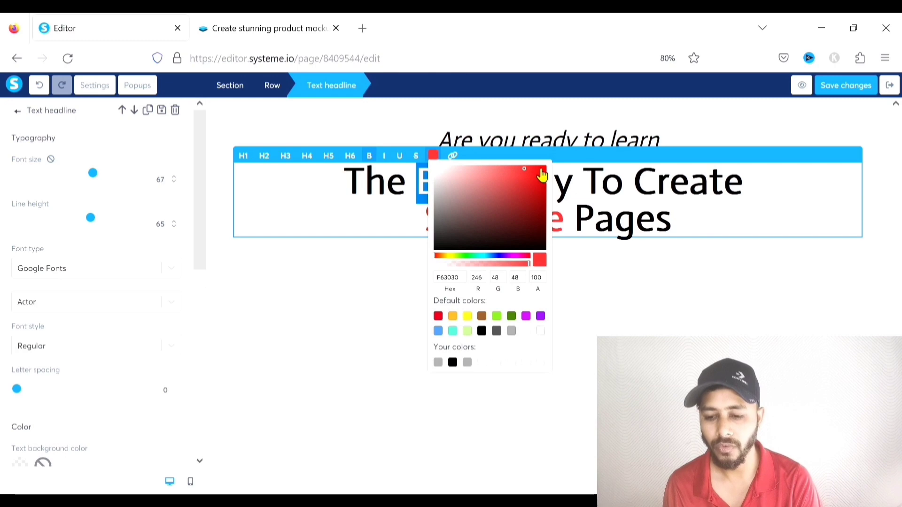
pyautogui.click(628, 297)
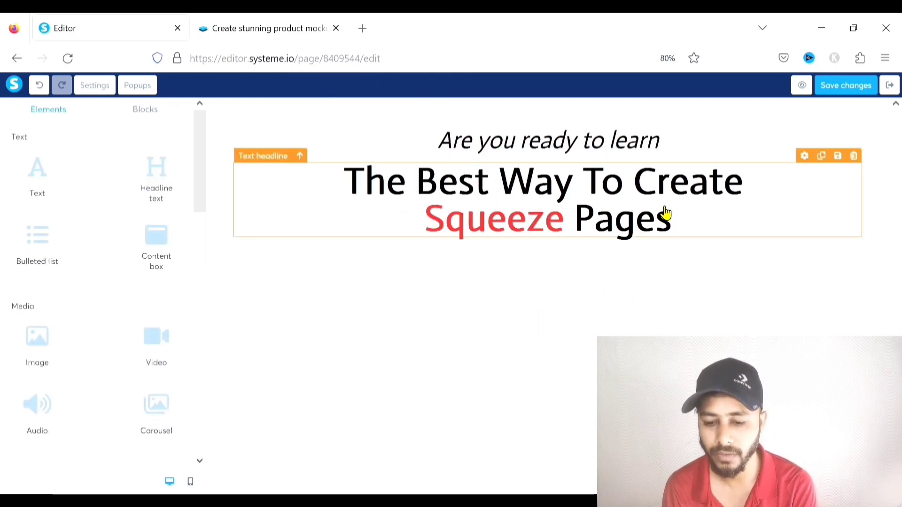
# Recolour the word 'Best' red and finish editing the headline
pyautogui.doubleClick(474, 192)
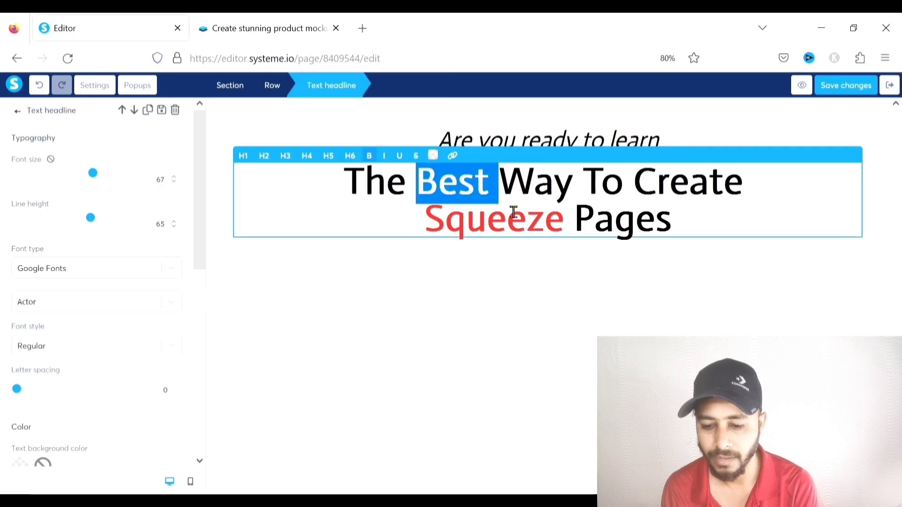
pyautogui.click(432, 156)
pyautogui.click(521, 167)
pyautogui.click(614, 268)
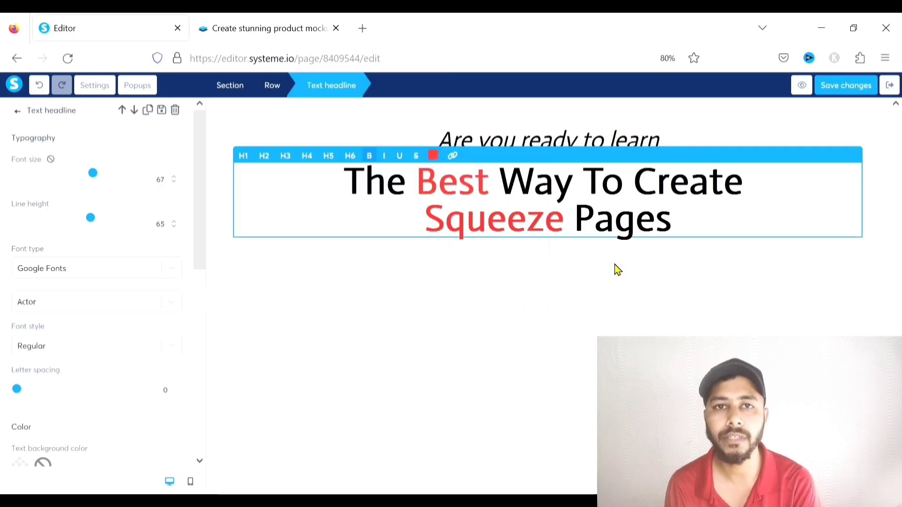
pyautogui.click(571, 334)
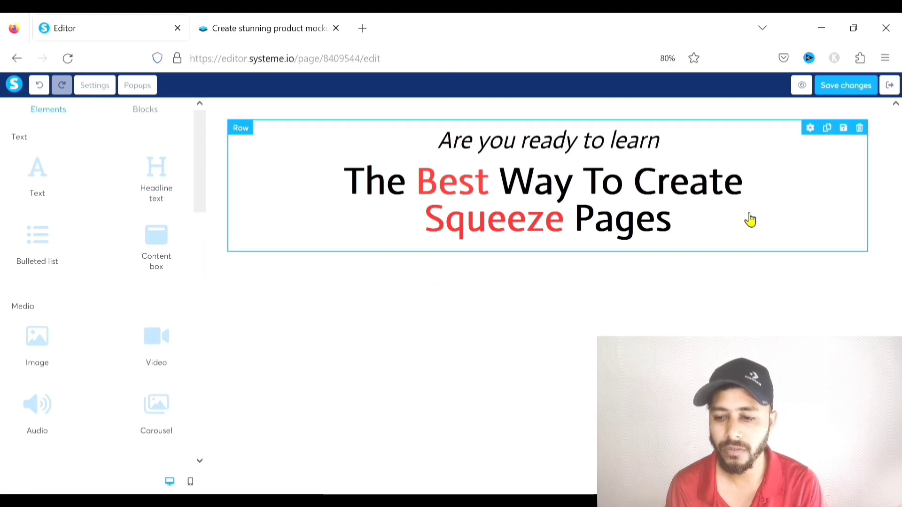
# Preview the squeeze page in a new tab, dismiss the preview notice, and return to the editor
pyautogui.click(803, 86)
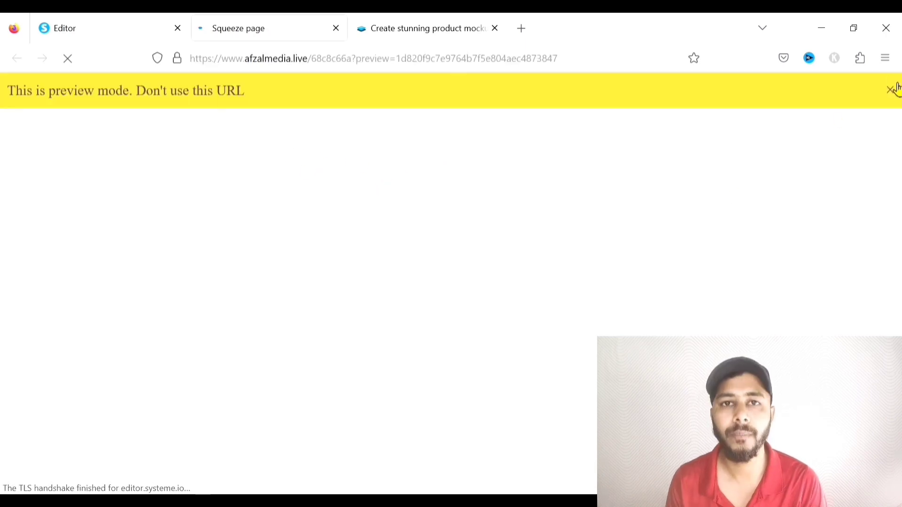
pyautogui.click(894, 88)
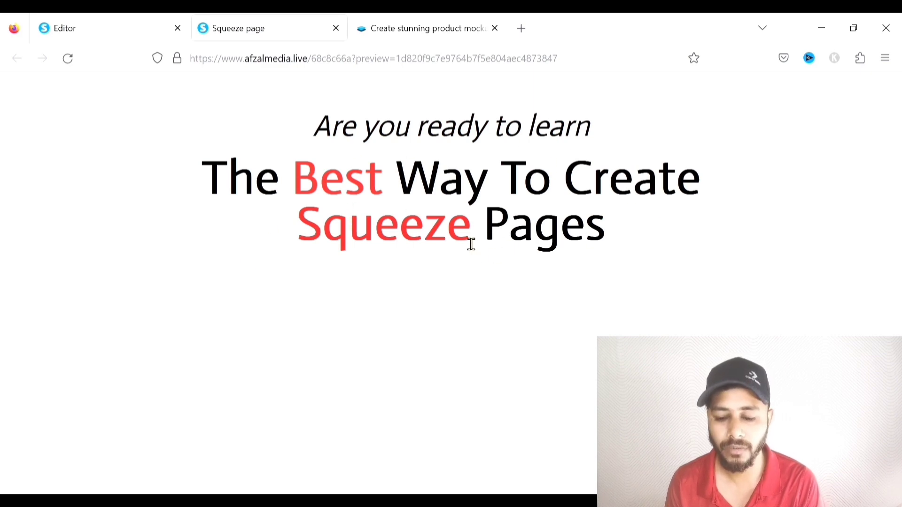
pyautogui.click(100, 28)
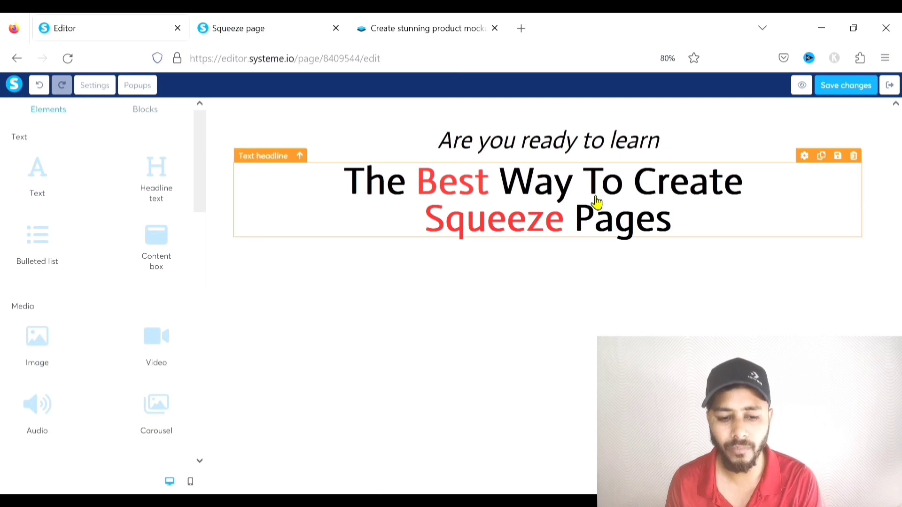
# Add a text block under the headline reading 'Learn To Build The Best Squeeze Pages From Us'
pyautogui.moveTo(48, 179); pyautogui.dragTo(497, 246)
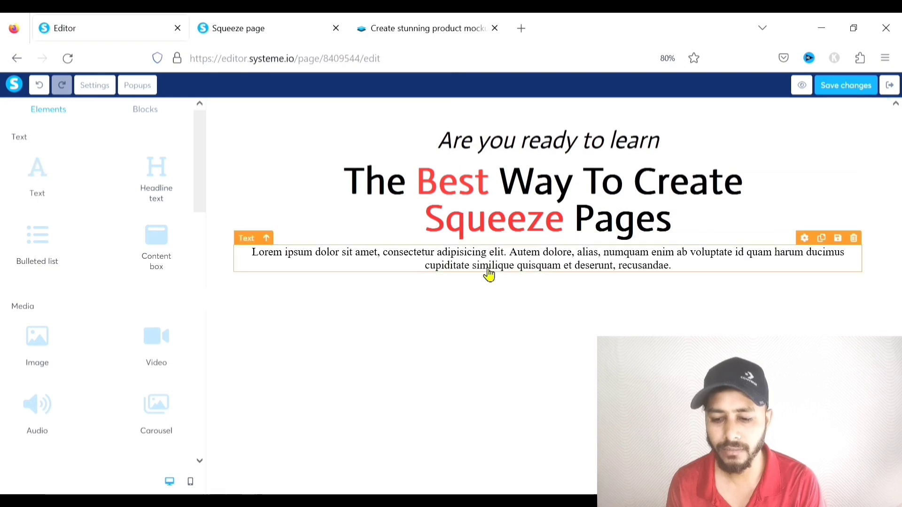
pyautogui.click(512, 261)
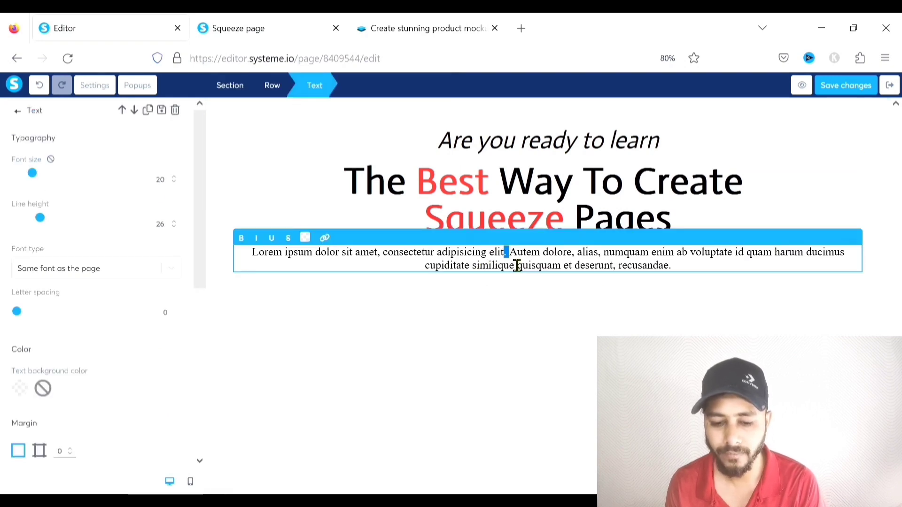
pyautogui.moveTo(684, 276); pyautogui.dragTo(264, 269)
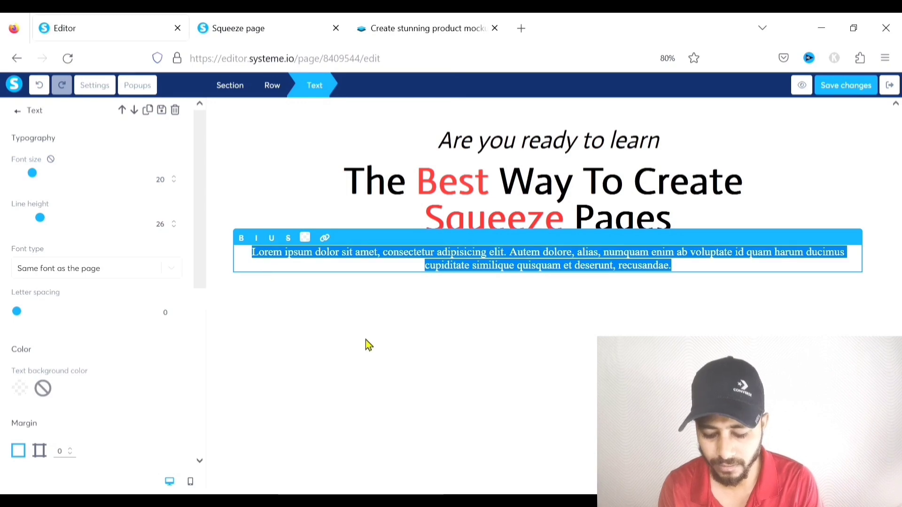
pyautogui.write('Learn To Build ')
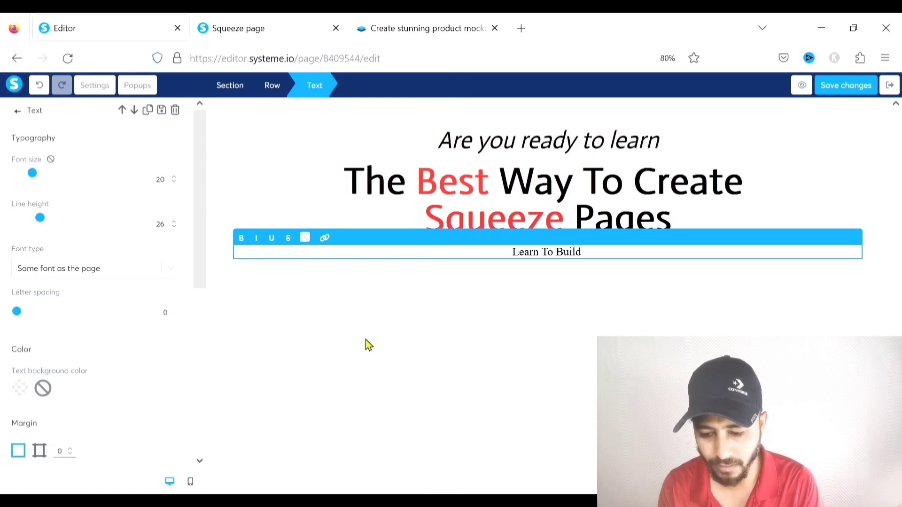
pyautogui.write('The Best Sque')
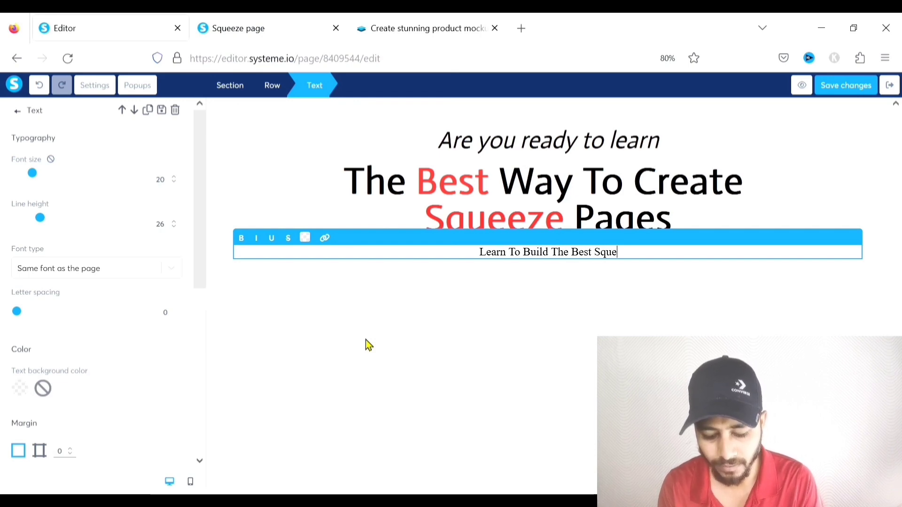
pyautogui.write('eze Pages ')
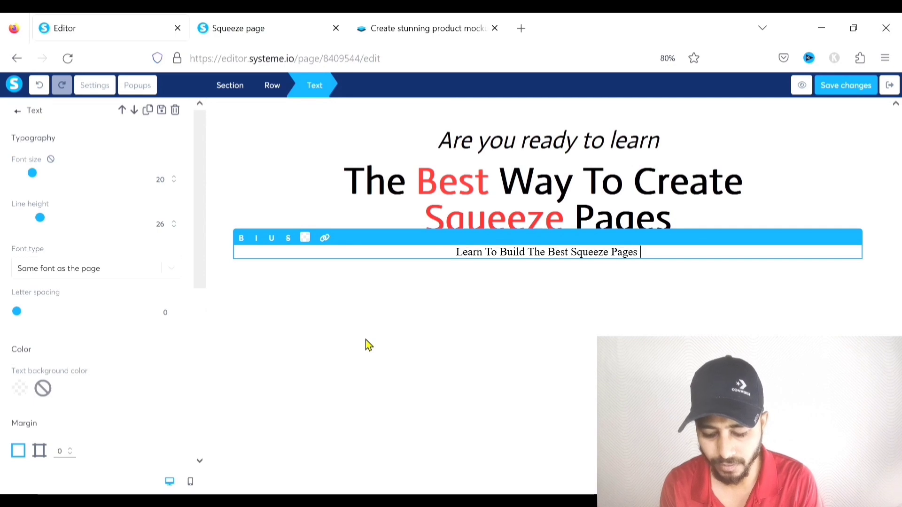
pyautogui.write('From Us')
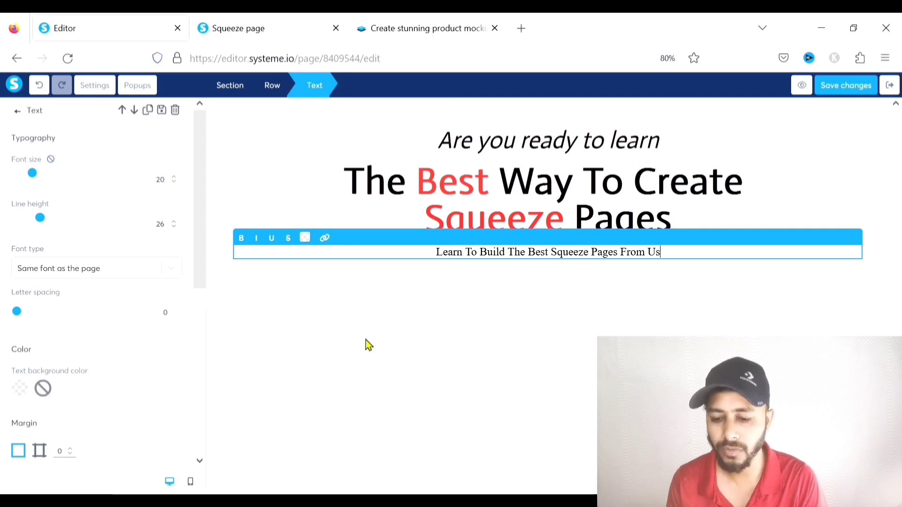
pyautogui.click(595, 314)
# Set the subtitle font to Google Fonts > Actor, leaving it non-italic
pyautogui.click(592, 256)
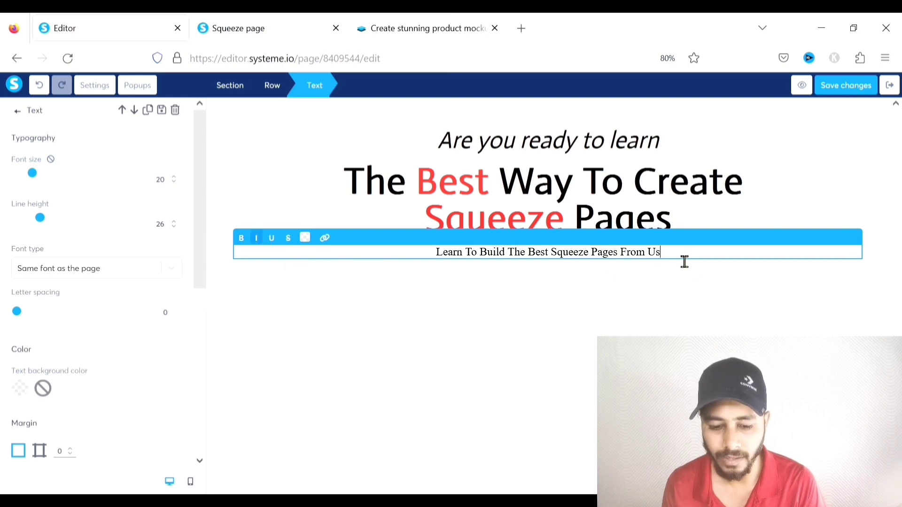
pyautogui.moveTo(685, 262); pyautogui.dragTo(430, 260)
pyautogui.click(256, 237)
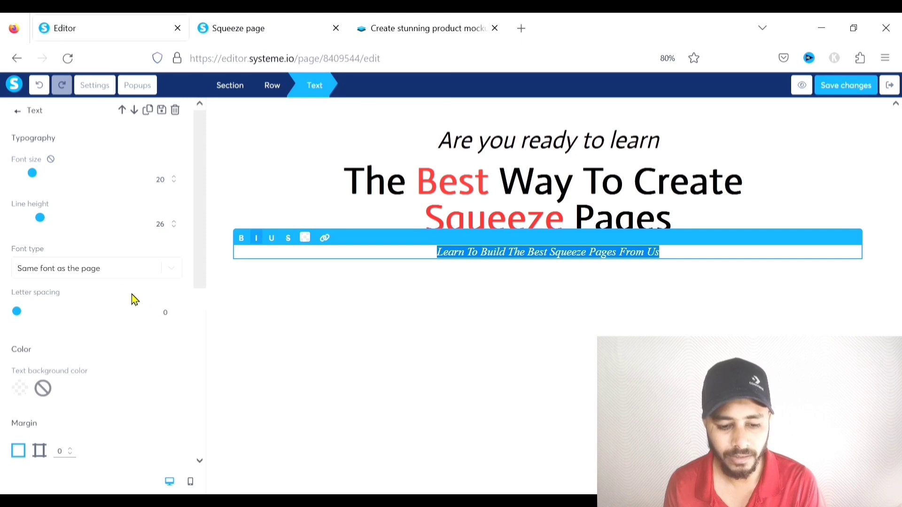
pyautogui.click(171, 268)
pyautogui.click(61, 338)
pyautogui.click(72, 307)
pyautogui.write('acto')
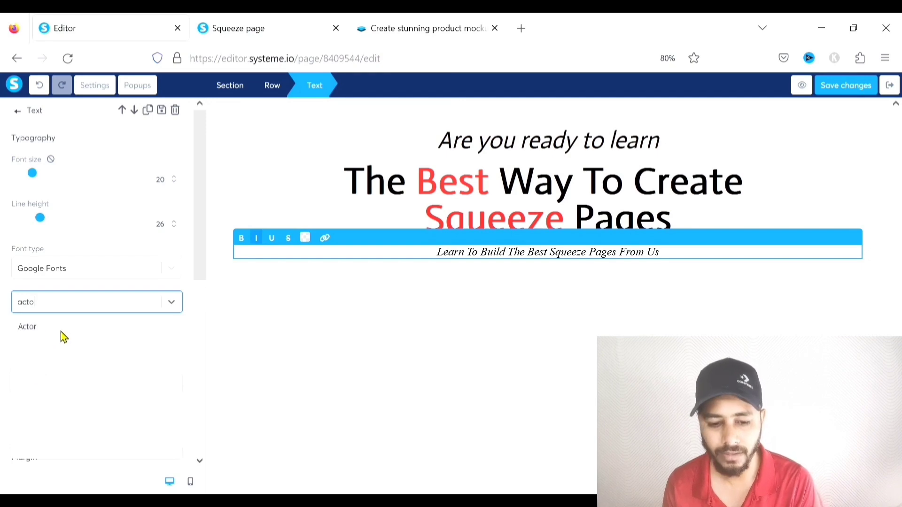
pyautogui.click(60, 331)
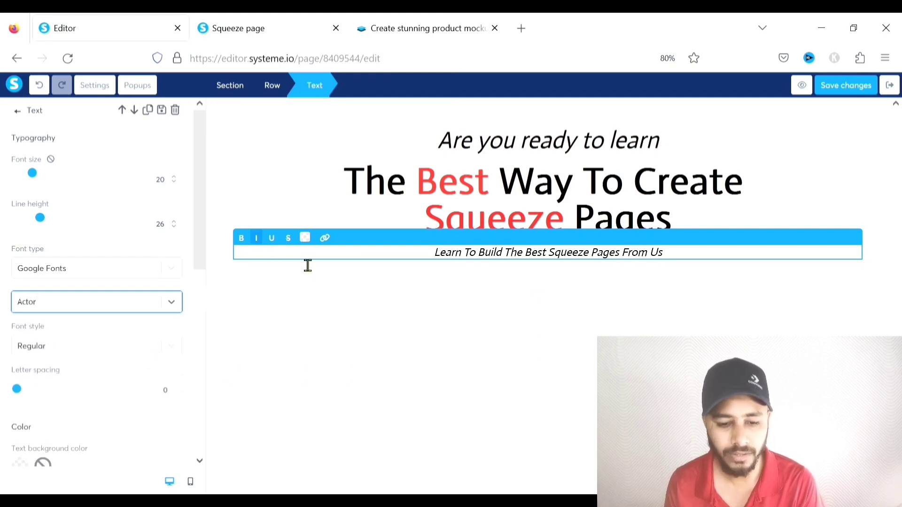
pyautogui.click(257, 239)
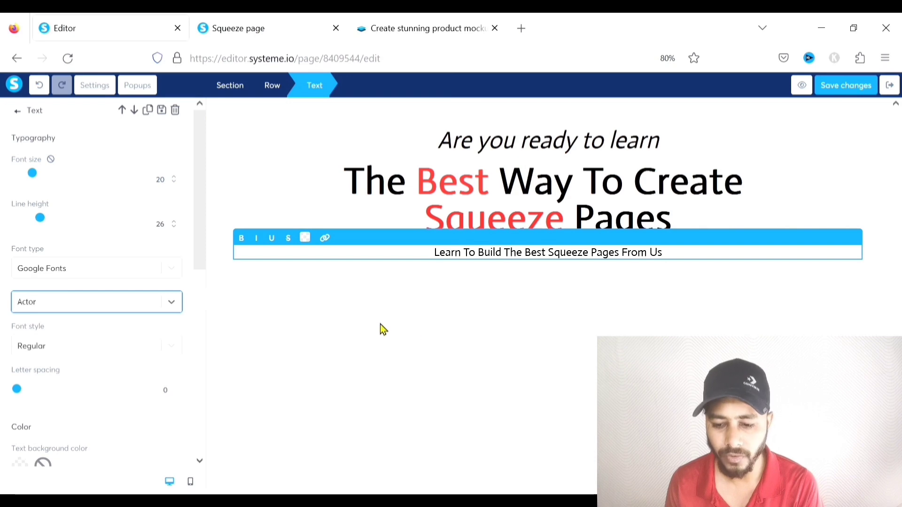
# Make the subtitle font size 22 and colour it red
pyautogui.moveTo(40, 178); pyautogui.dragTo(42, 179)
pyautogui.click(343, 360)
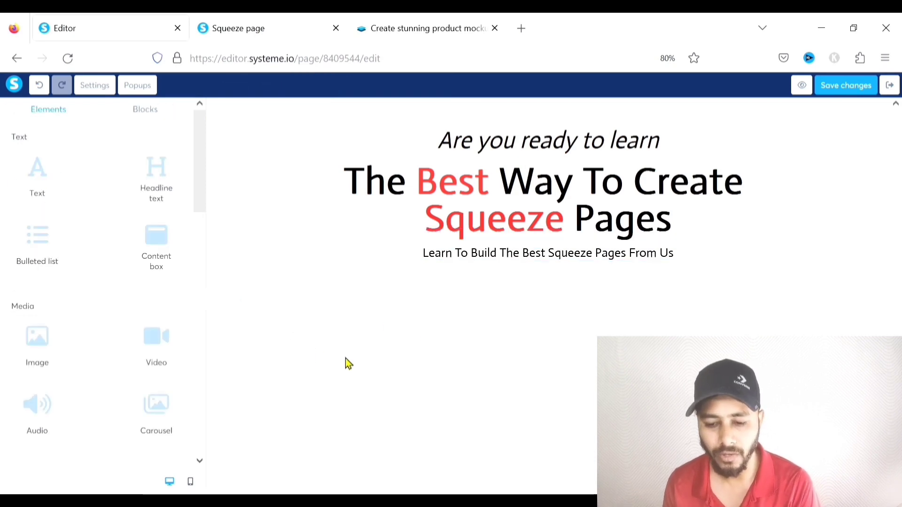
pyautogui.tripleClick(511, 257)
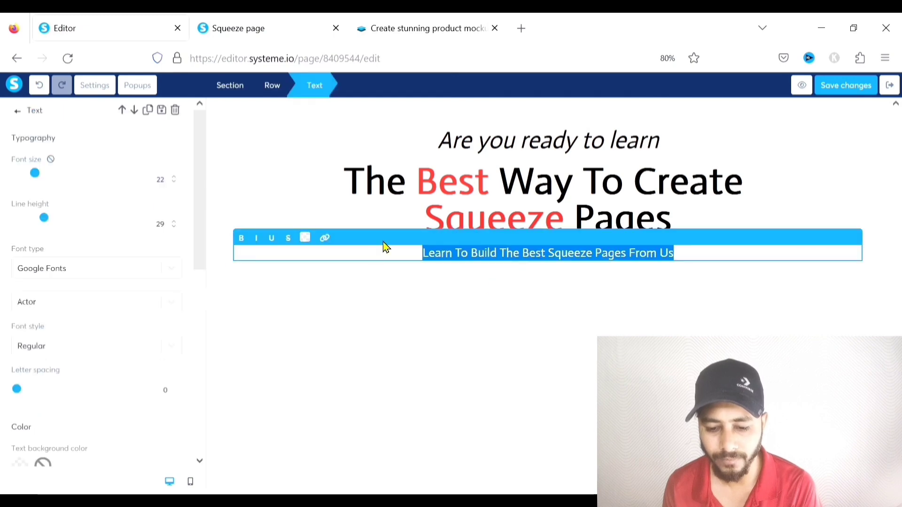
pyautogui.click(306, 238)
pyautogui.click(377, 258)
pyautogui.click(588, 356)
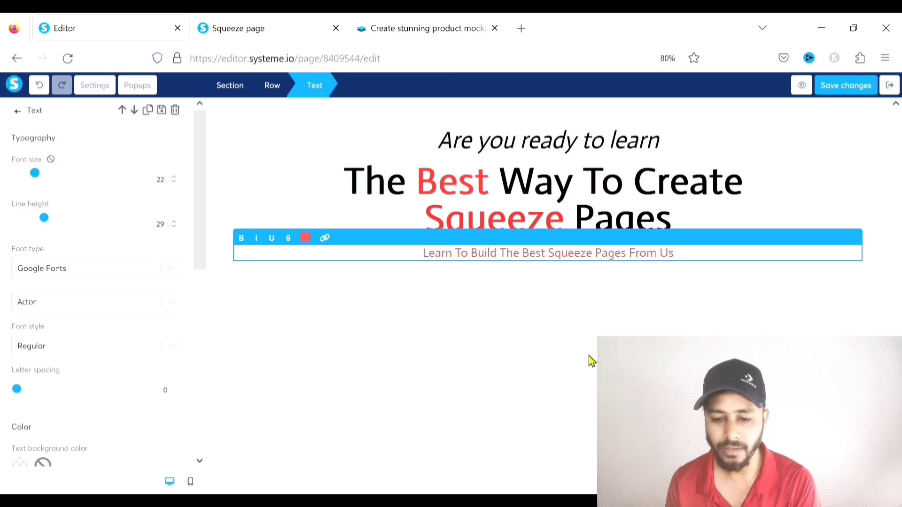
pyautogui.click(588, 356)
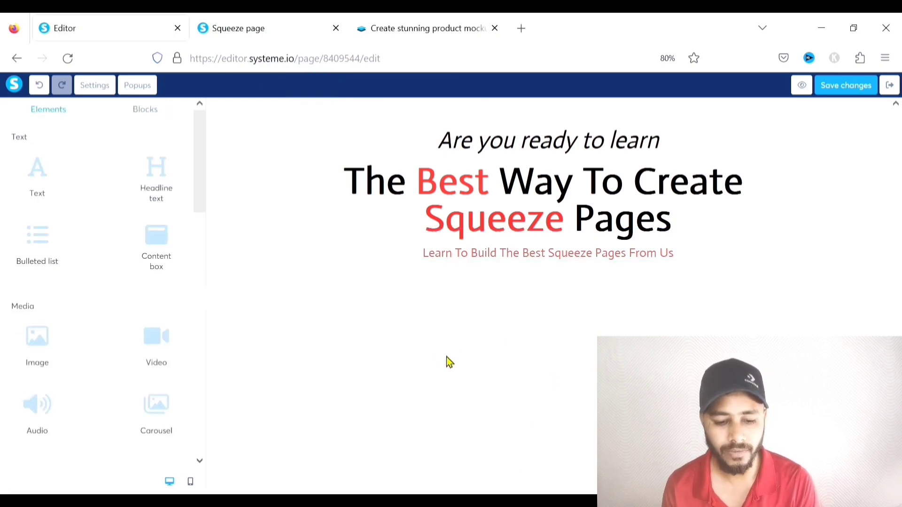
# Add an empty row below the subtitle and fill it with a three-column layout
pyautogui.scroll(-5, 136, 301)
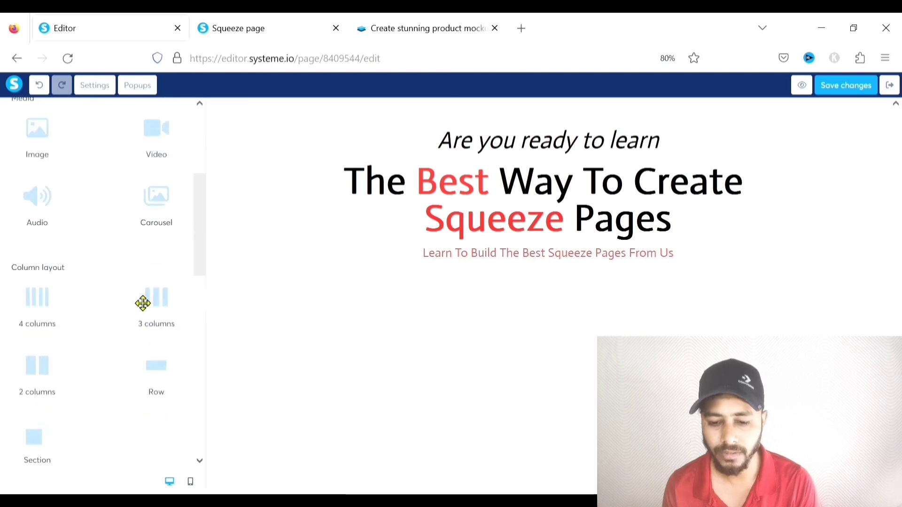
pyautogui.moveTo(161, 337); pyautogui.dragTo(475, 266)
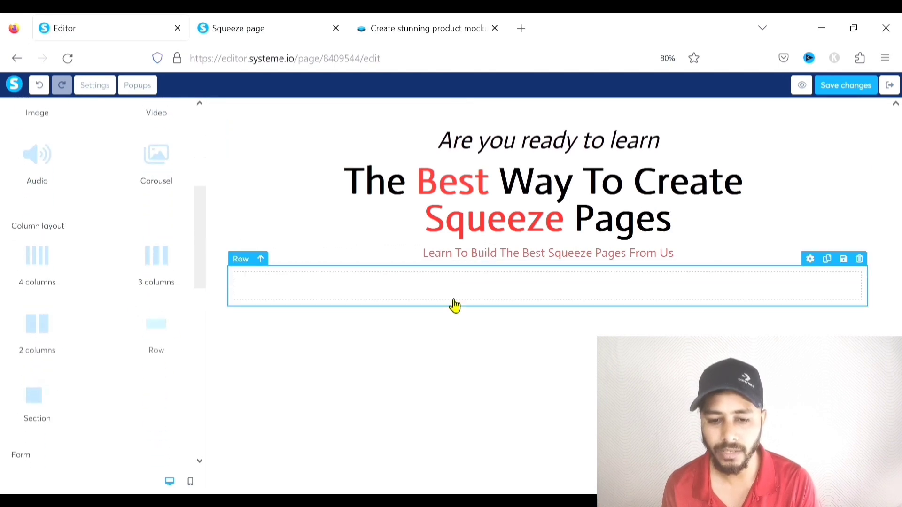
pyautogui.click(347, 290)
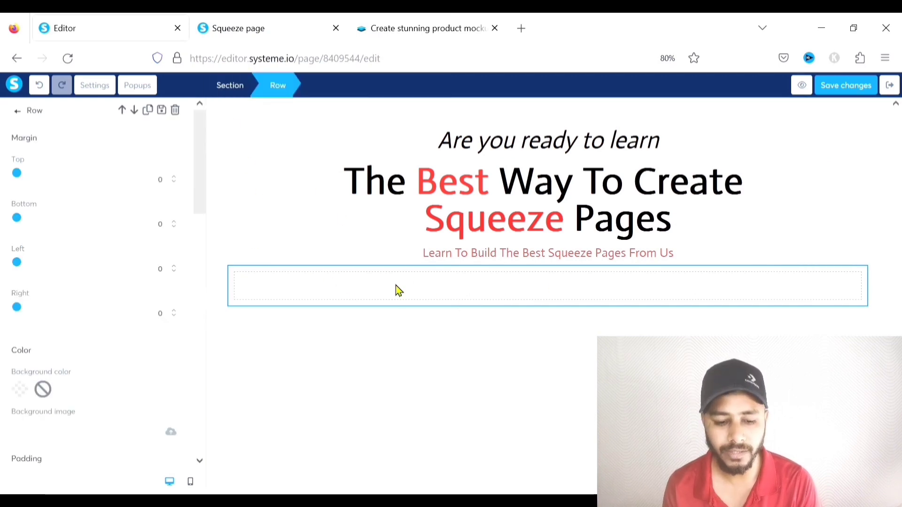
pyautogui.scroll(-3, 99, 281)
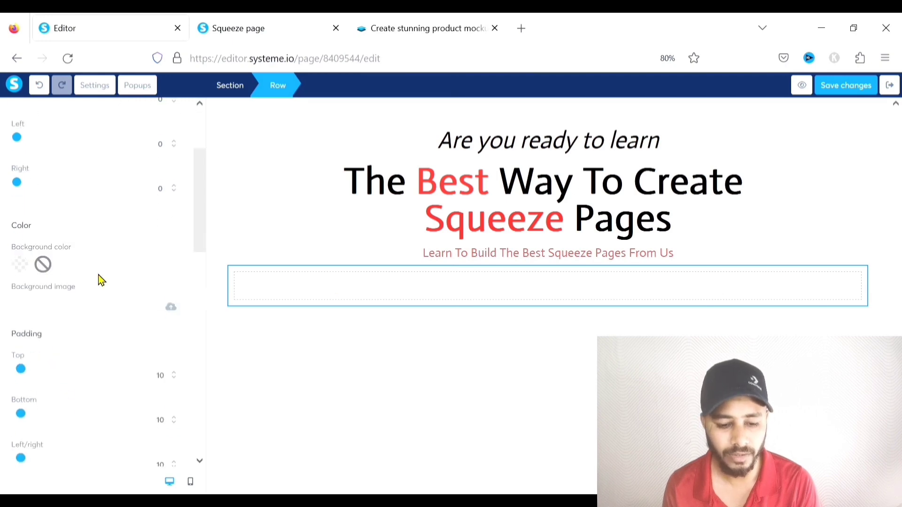
pyautogui.click(315, 329)
pyautogui.scroll(-5, 44, 258)
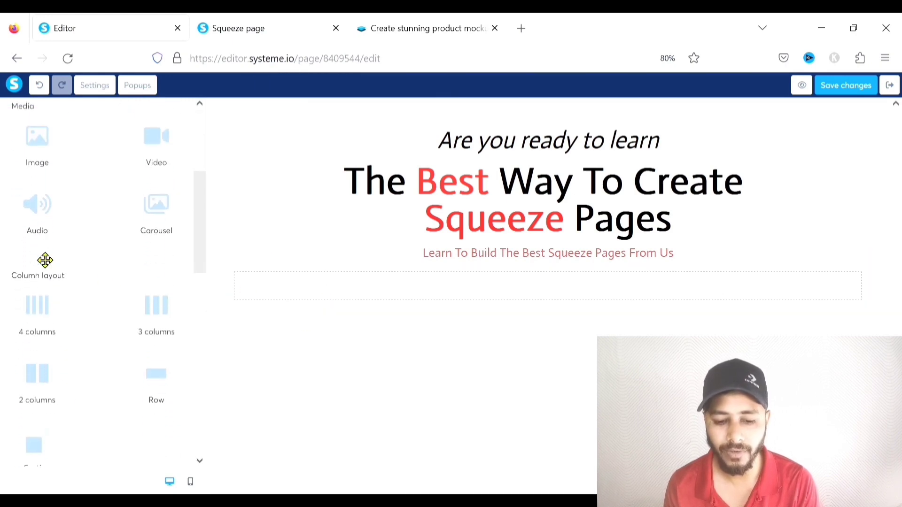
pyautogui.moveTo(156, 332); pyautogui.dragTo(423, 292)
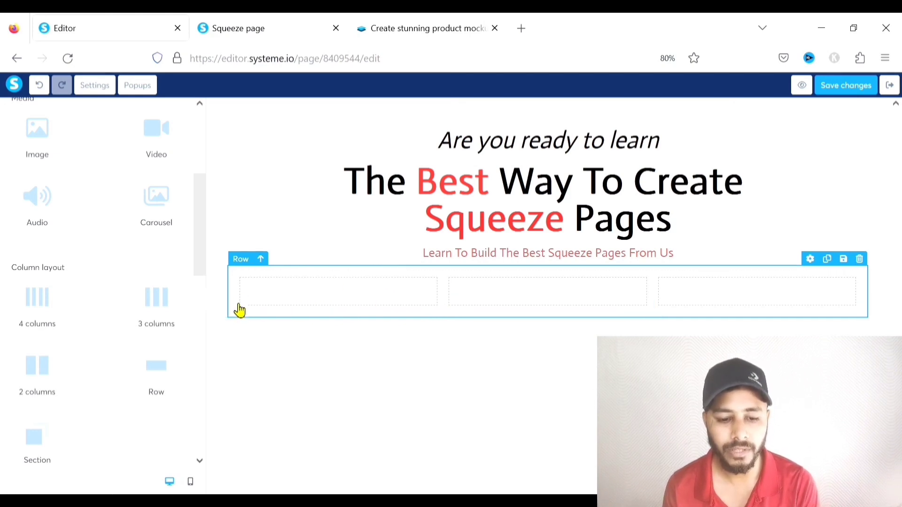
pyautogui.scroll(2, 130, 271)
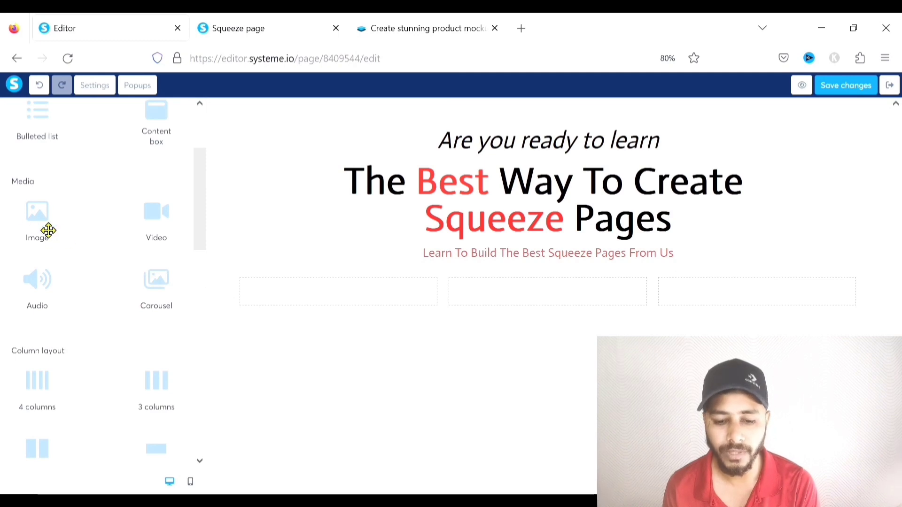
# Place the uploaded 'Get Your Free Report' box image in the first column
pyautogui.moveTo(38, 222); pyautogui.dragTo(315, 286)
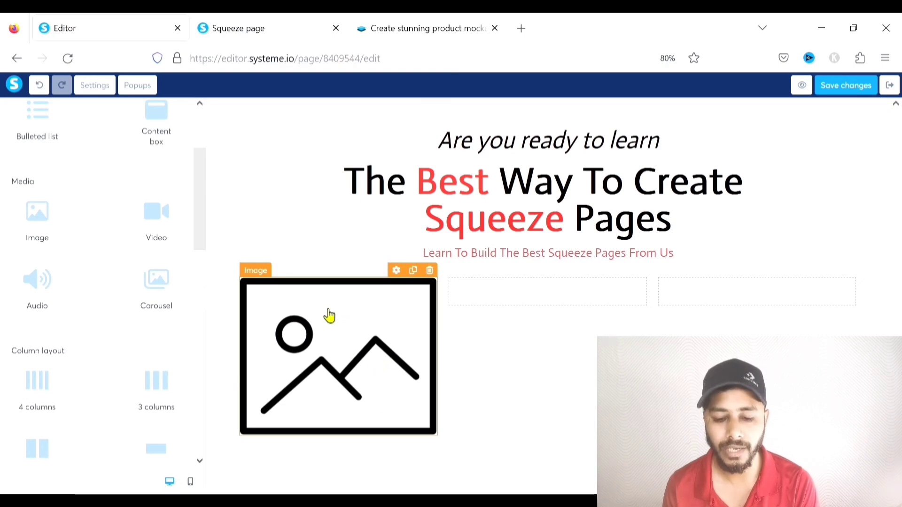
pyautogui.click(335, 331)
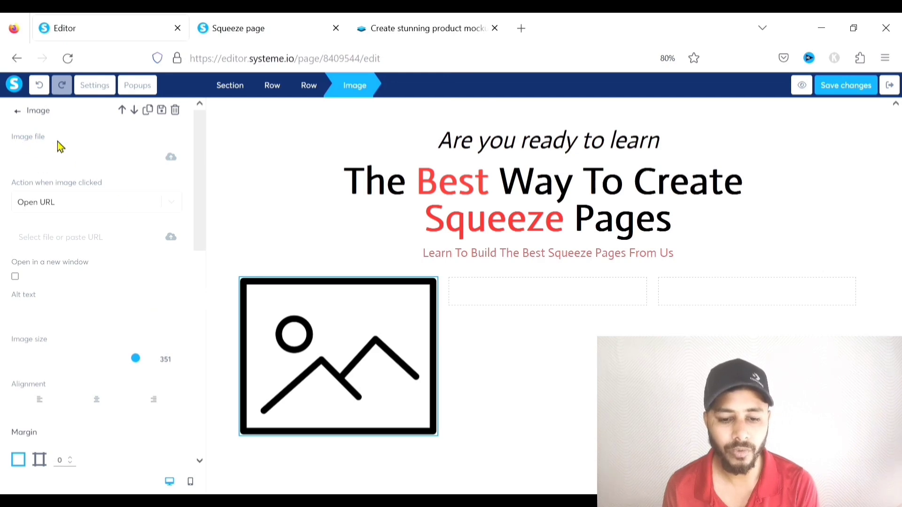
pyautogui.click(170, 158)
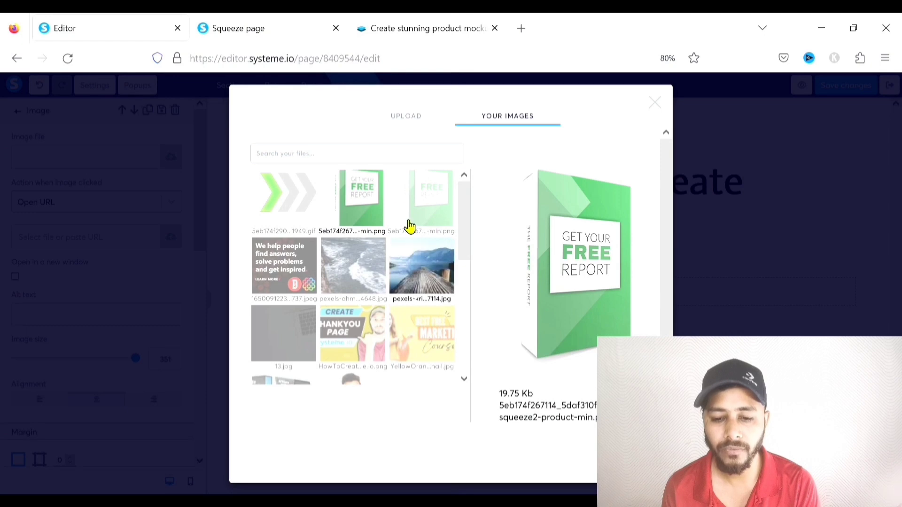
pyautogui.click(416, 121)
pyautogui.click(517, 162)
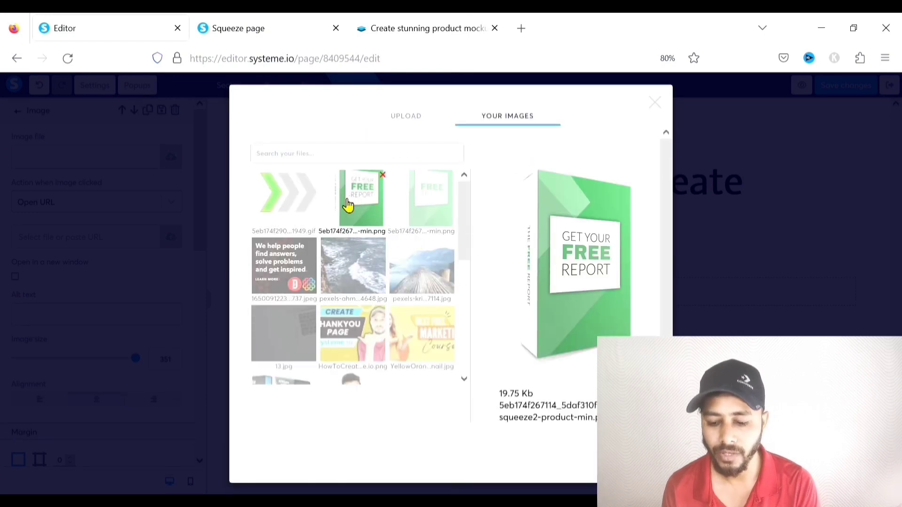
pyautogui.click(583, 282)
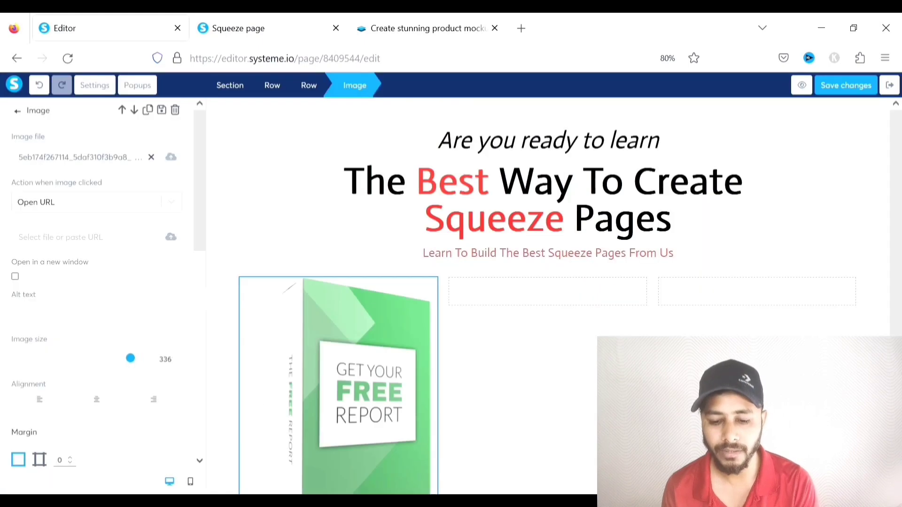
pyautogui.click(328, 330)
# Switch over to the Smartmockups site
pyautogui.scroll(-2, 364, 276)
pyautogui.scroll(-1, 347, 294)
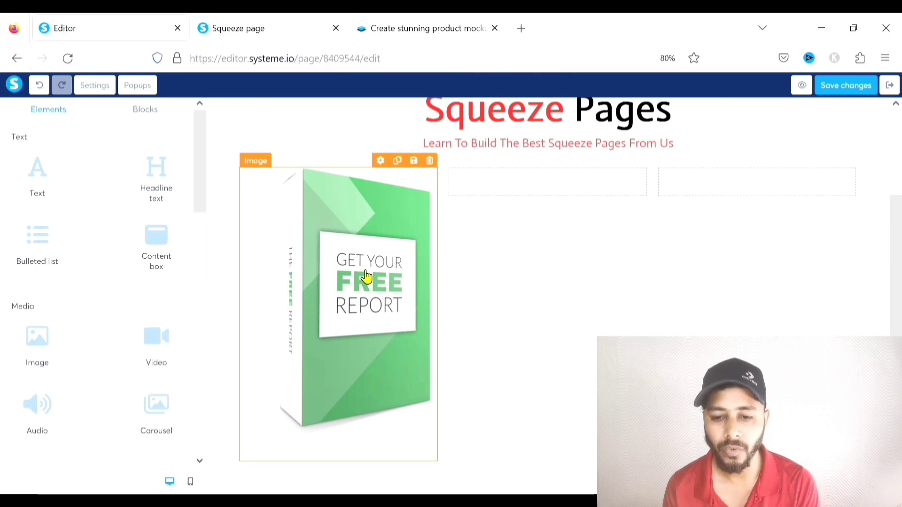
pyautogui.click(432, 20)
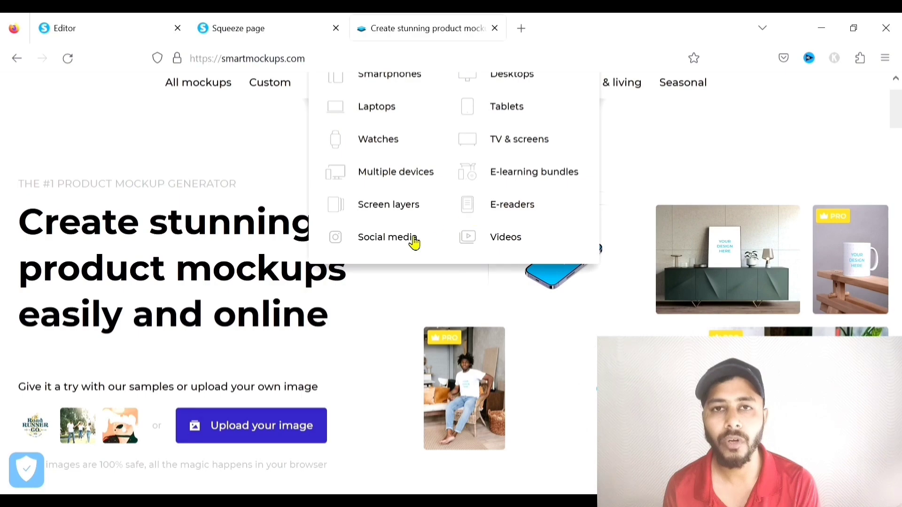
# Open the Thick portrait soft cover book 5.5x8.5 mockup under Books, then return to the editor
pyautogui.scroll(-5, 660, 265)
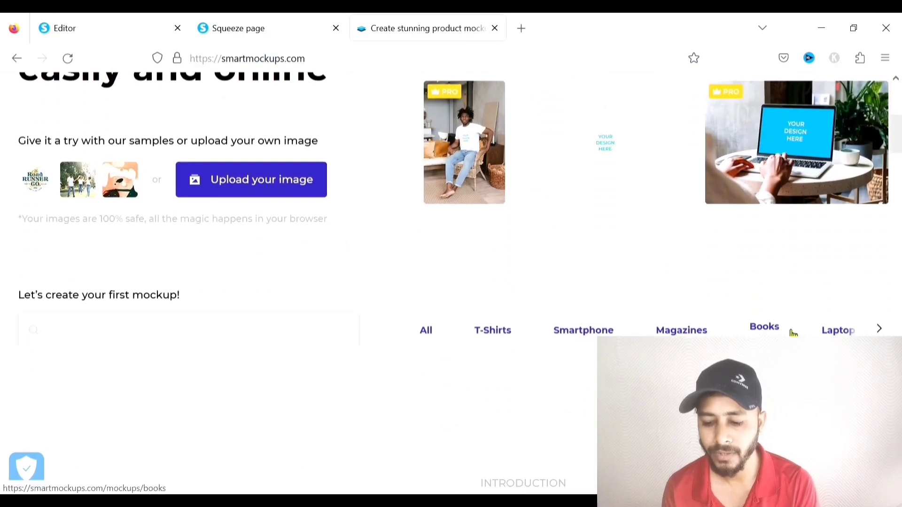
pyautogui.click(879, 329)
pyautogui.click(518, 335)
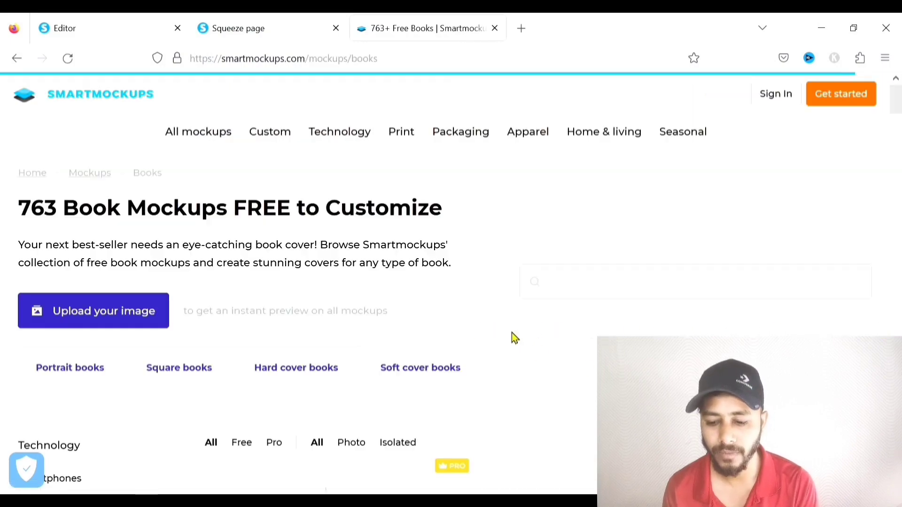
pyautogui.scroll(-3, 522, 301)
pyautogui.scroll(-6, 521, 299)
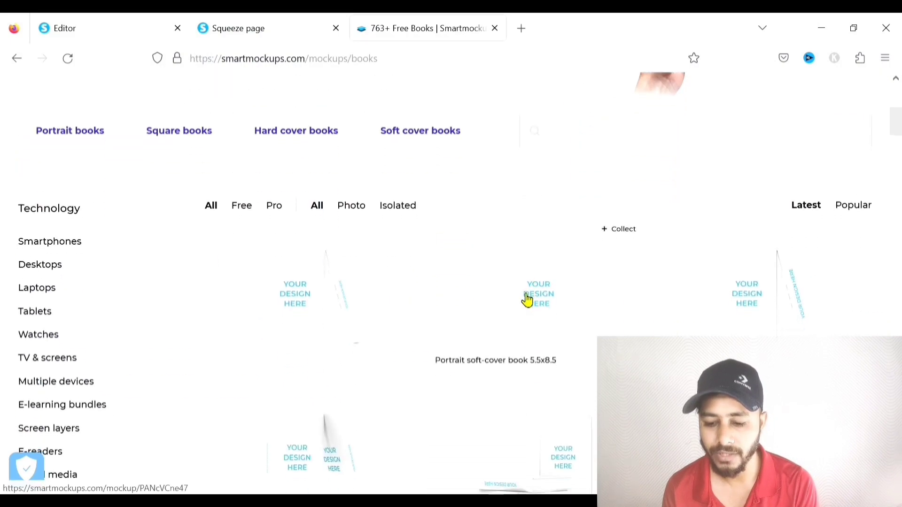
pyautogui.scroll(-3, 549, 315)
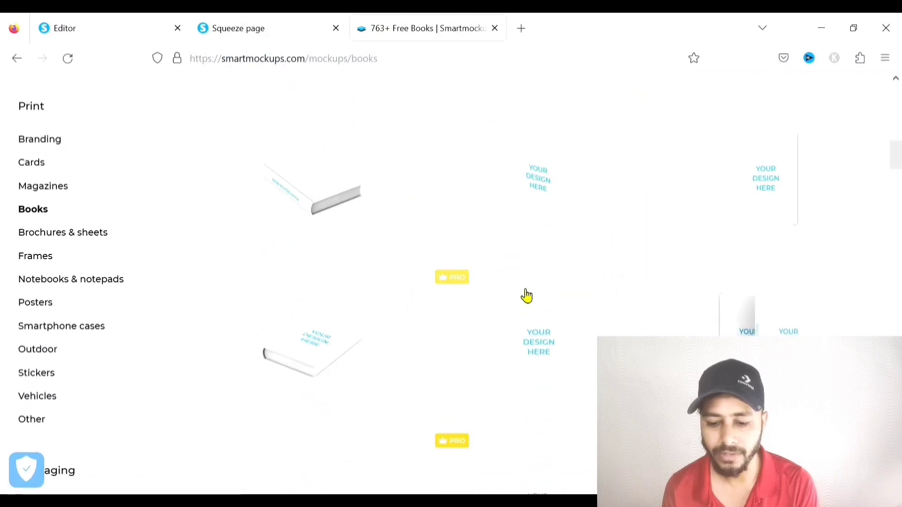
pyautogui.click(526, 178)
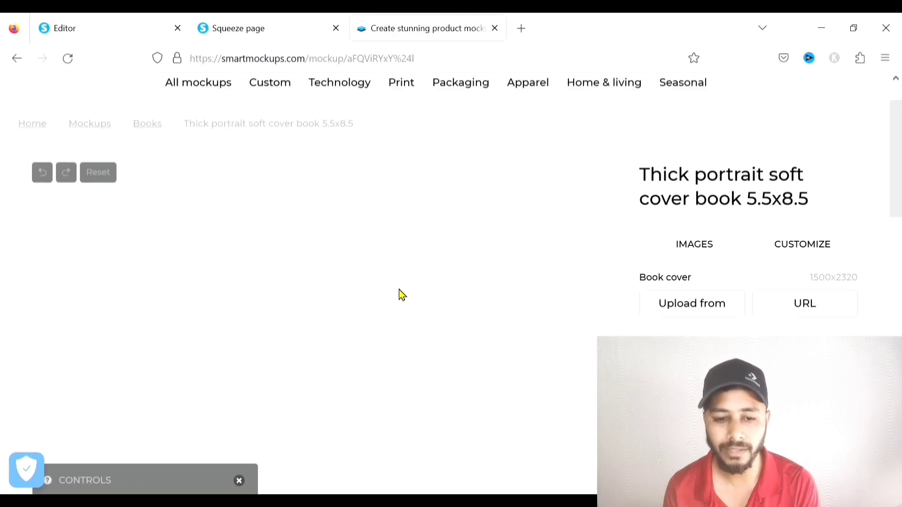
pyautogui.click(105, 34)
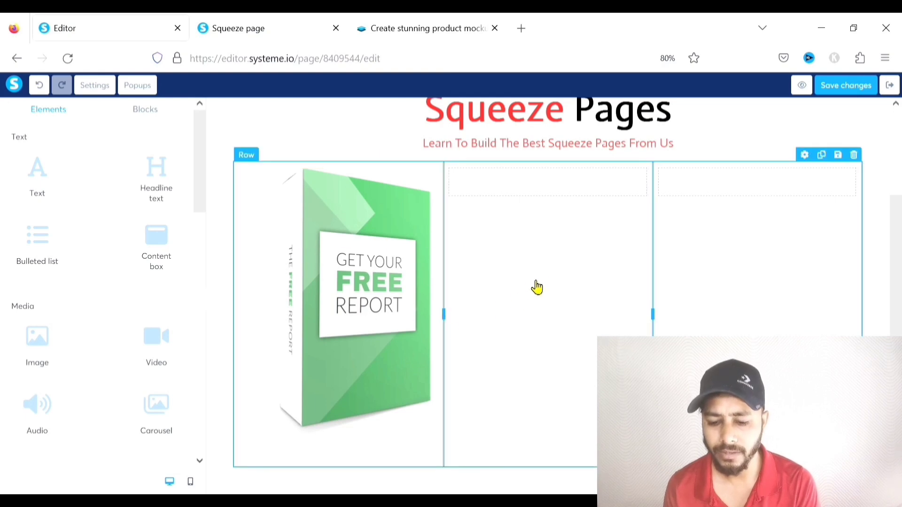
# Resize the columns: image column to 5/12, a narrow middle column, a wider right column
pyautogui.moveTo(466, 322); pyautogui.dragTo(508, 322)
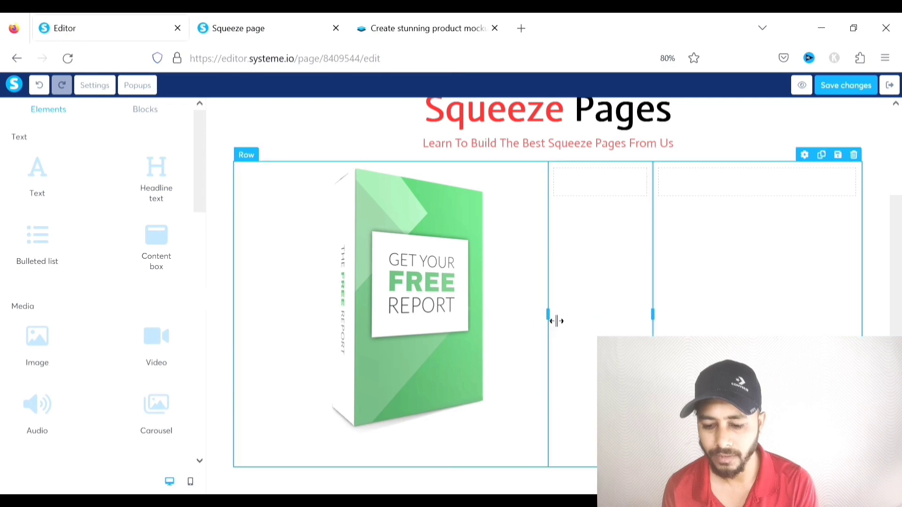
pyautogui.moveTo(533, 322); pyautogui.dragTo(519, 310)
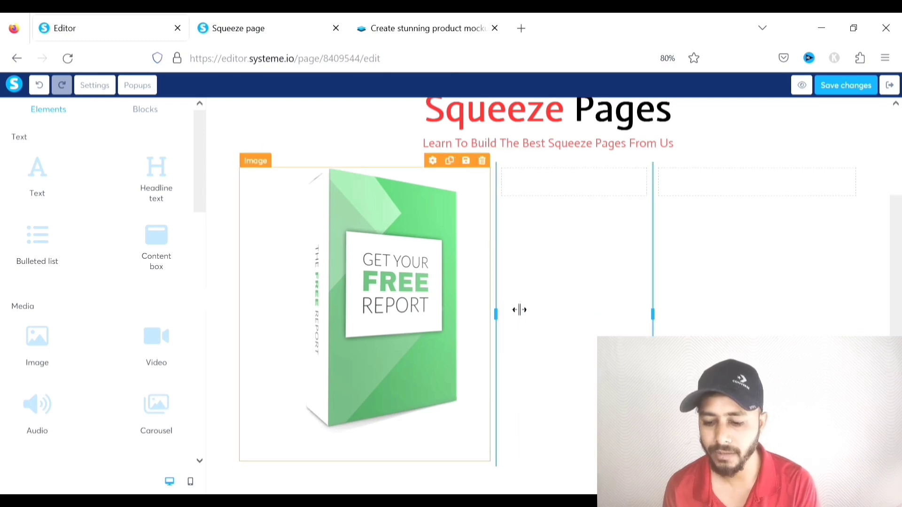
pyautogui.moveTo(657, 318); pyautogui.dragTo(623, 321)
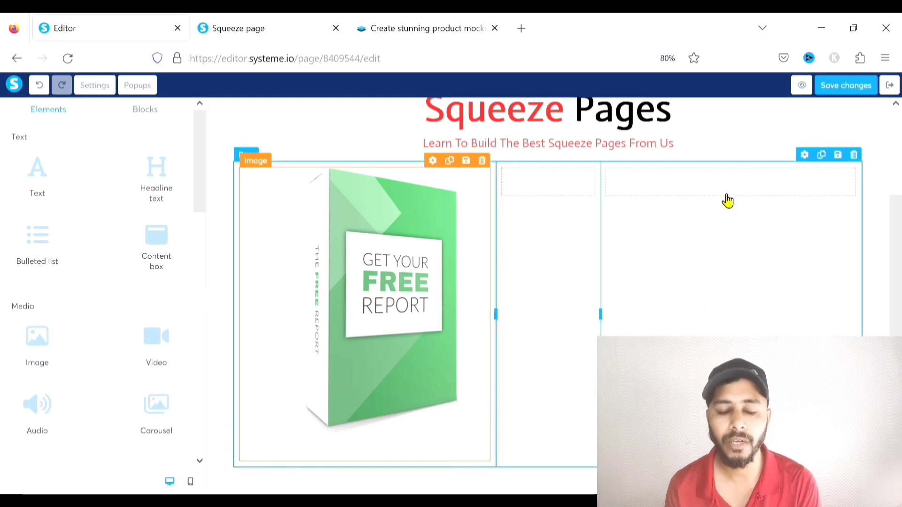
pyautogui.click(610, 206)
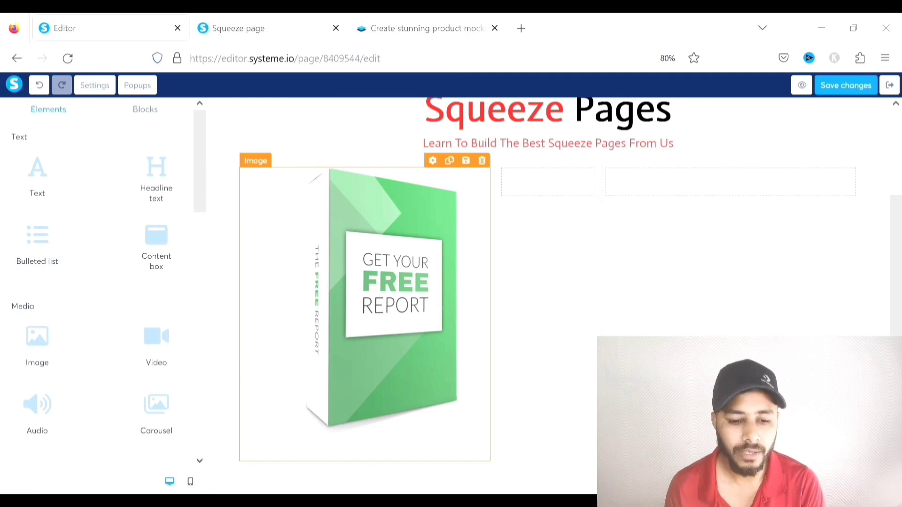
# Add a text block to the right column and type 'Download Your Free Report Now'
pyautogui.moveTo(65, 176); pyautogui.dragTo(670, 187)
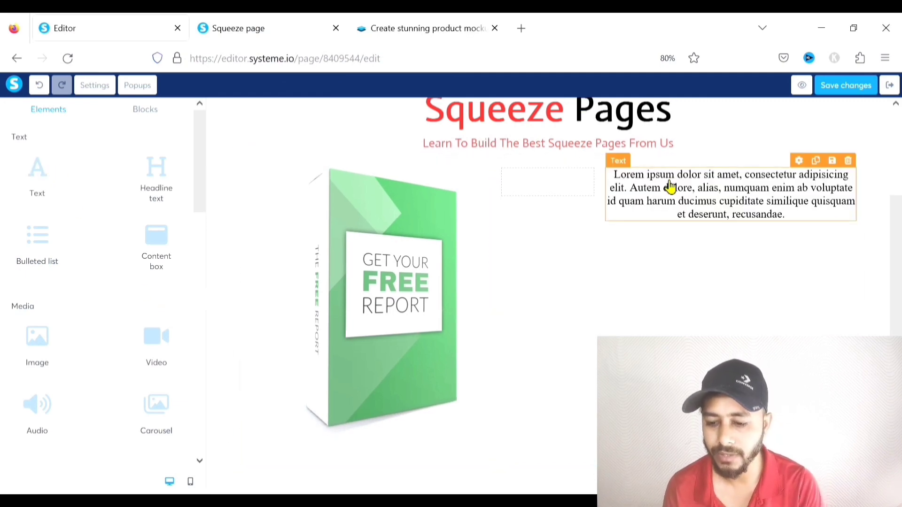
pyautogui.doubleClick(699, 207)
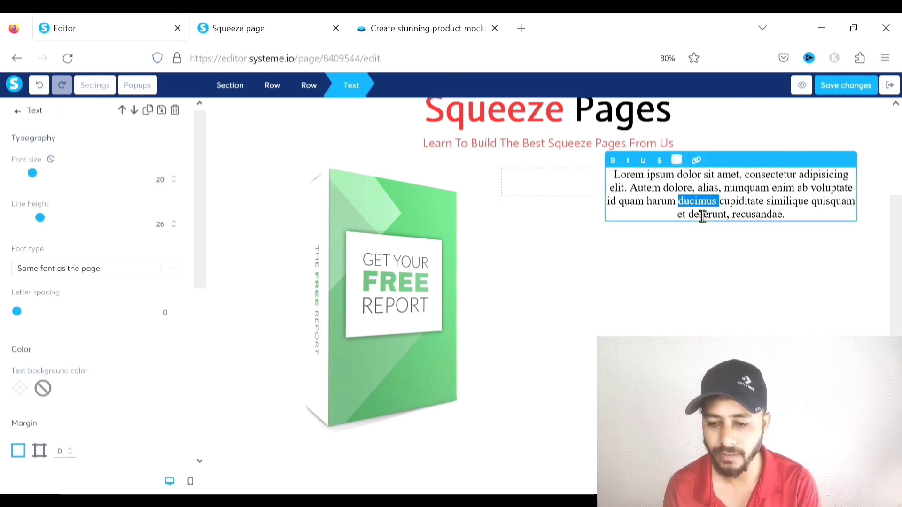
pyautogui.hotkey('ctrl', 'a')
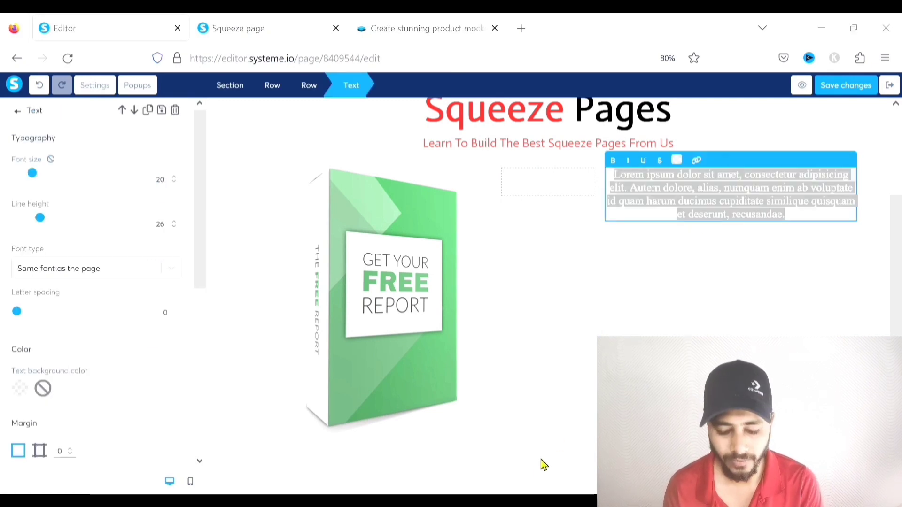
pyautogui.write('D')
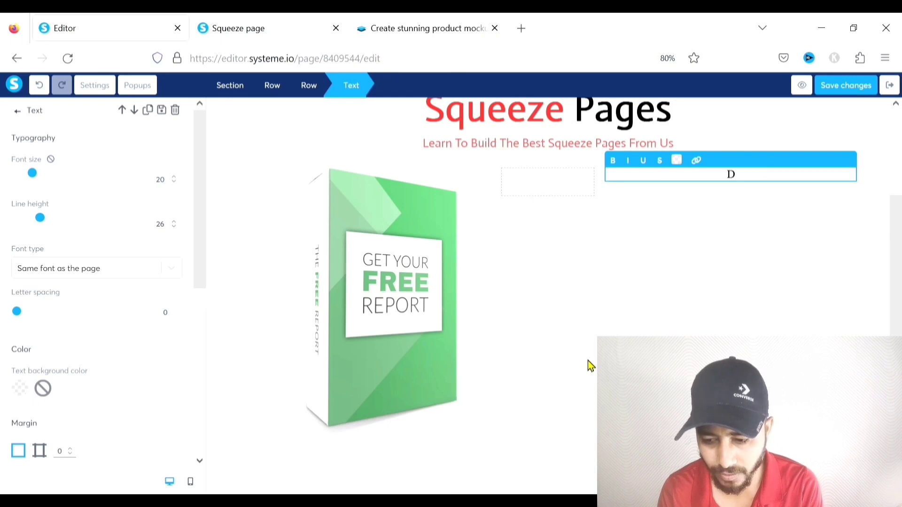
pyautogui.write('ownload')
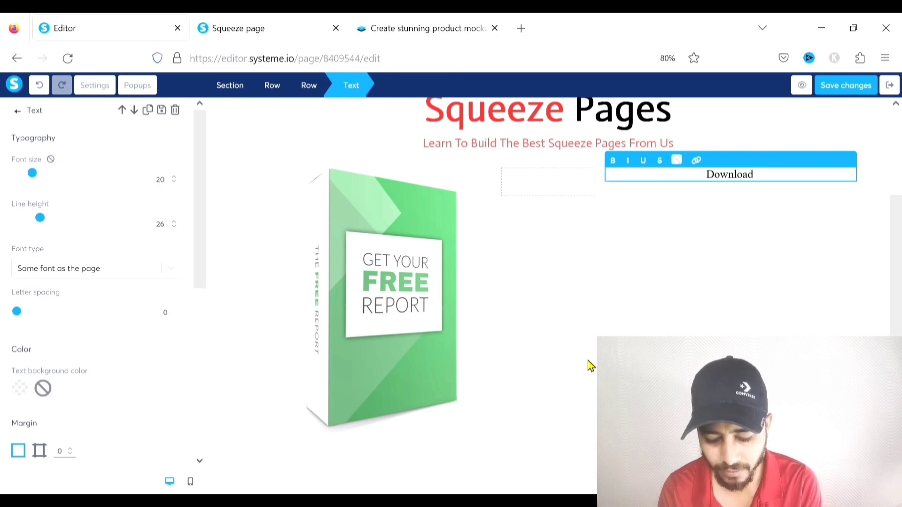
pyautogui.write(' Your Fr')
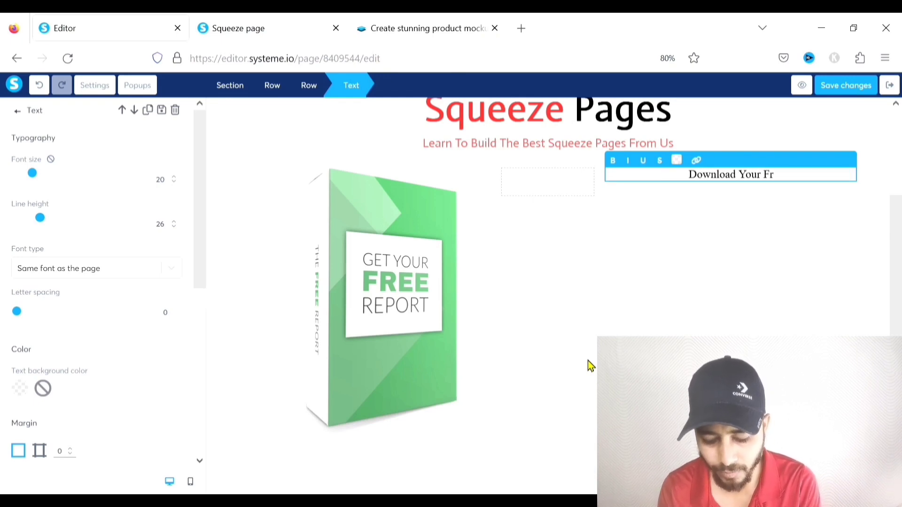
pyautogui.write('ee Report n')
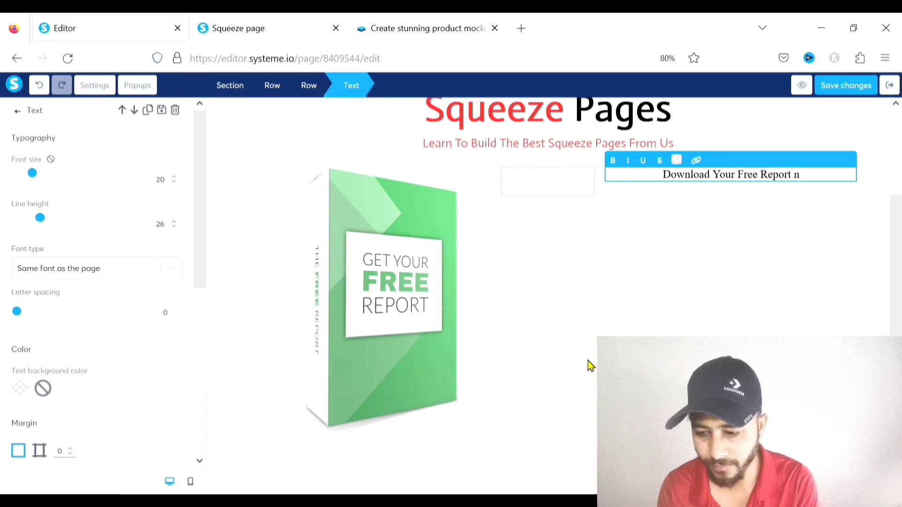
pyautogui.press('BackSpace')
pyautogui.write('N')
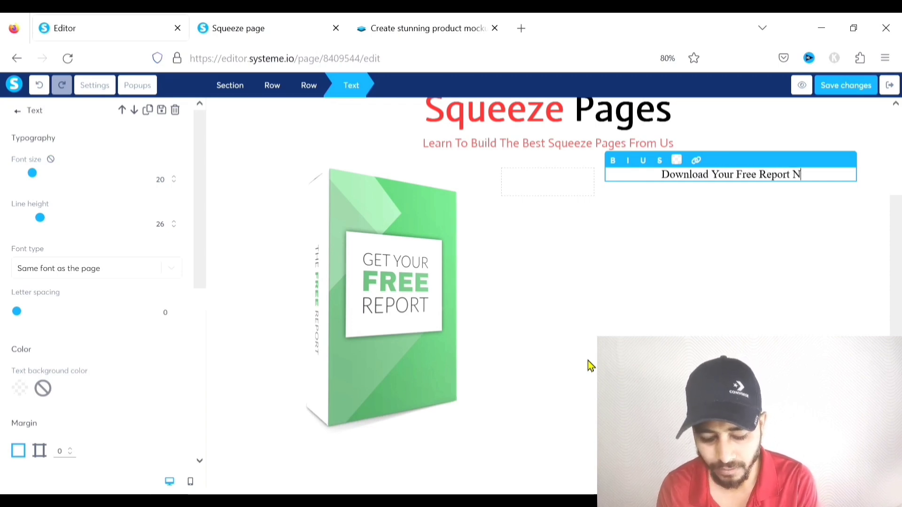
pyautogui.write('ow')
pyautogui.press('BackSpace')
# Finish the word 'Now' and set the heading to Google Fonts Actor at size 42
pyautogui.write('ow')
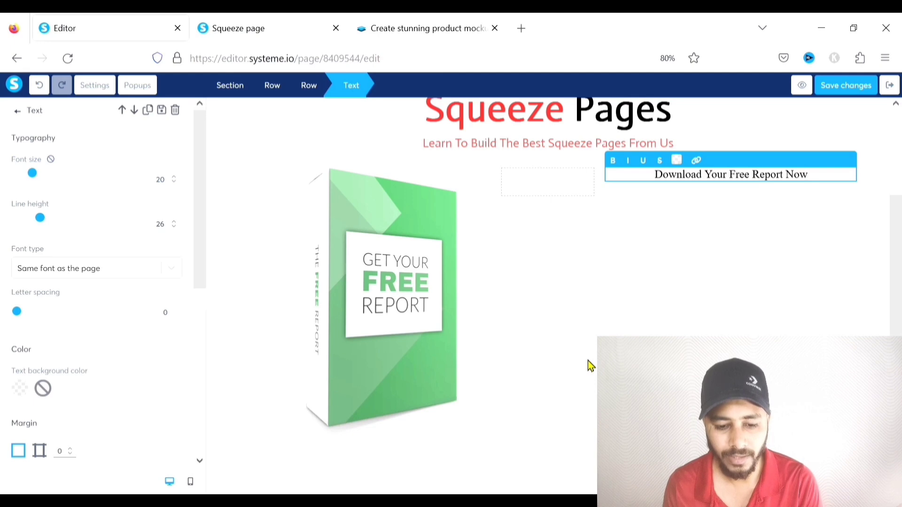
pyautogui.click(172, 270)
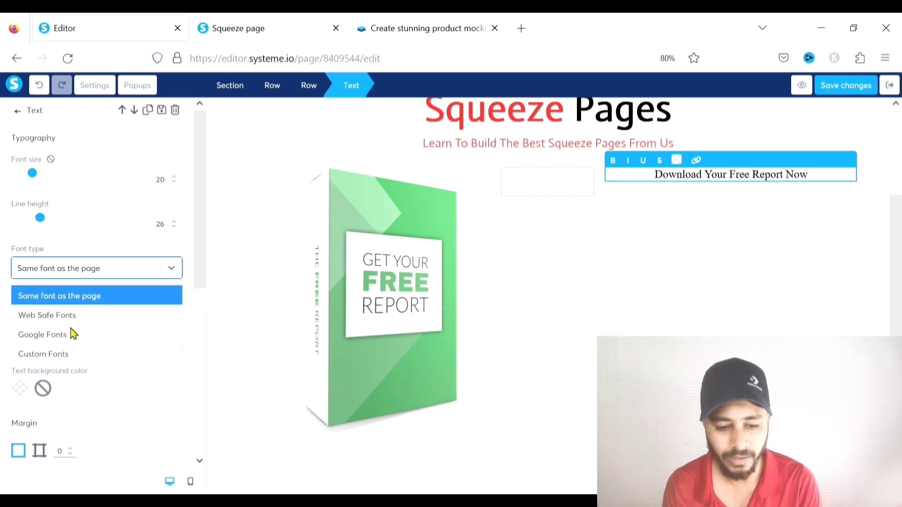
pyautogui.click(60, 334)
pyautogui.click(98, 308)
pyautogui.write('act')
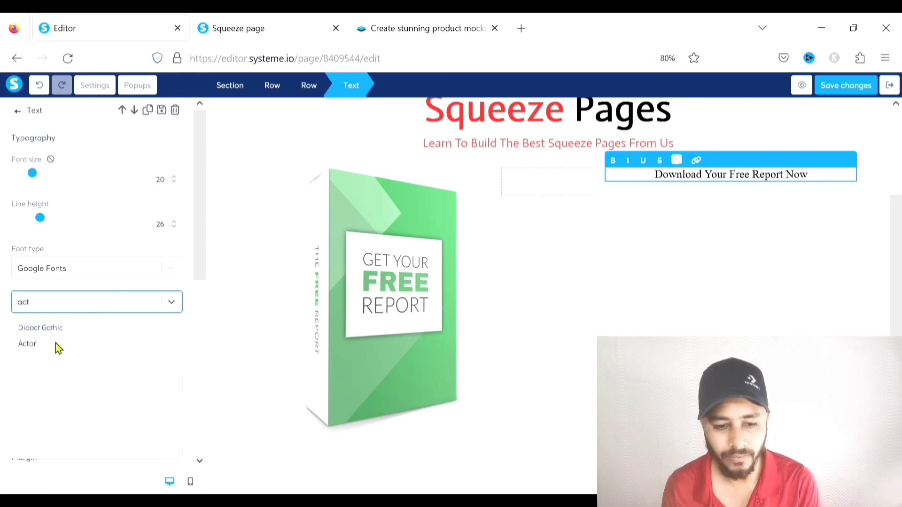
pyautogui.click(56, 345)
pyautogui.moveTo(42, 179); pyautogui.dragTo(66, 179)
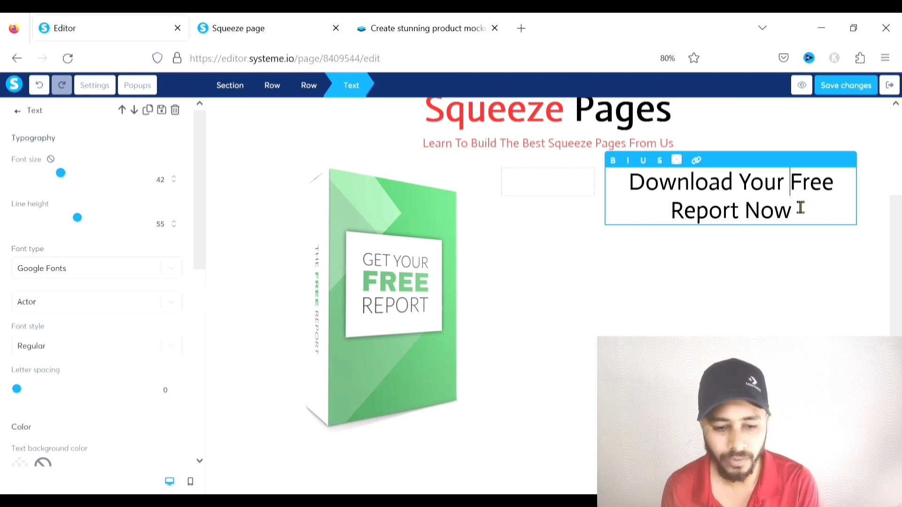
# Underline 'Free Report' and make the whole heading italic
pyautogui.moveTo(792, 185); pyautogui.dragTo(746, 224)
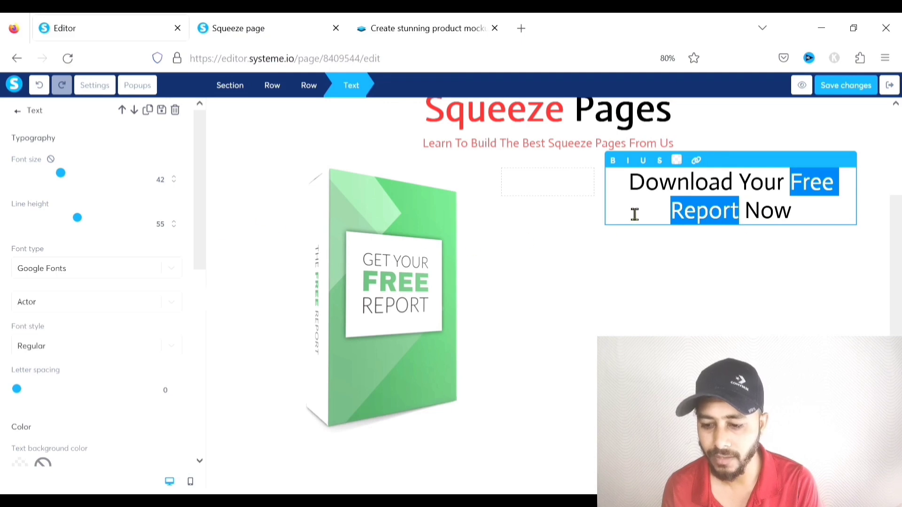
pyautogui.click(647, 165)
pyautogui.click(595, 279)
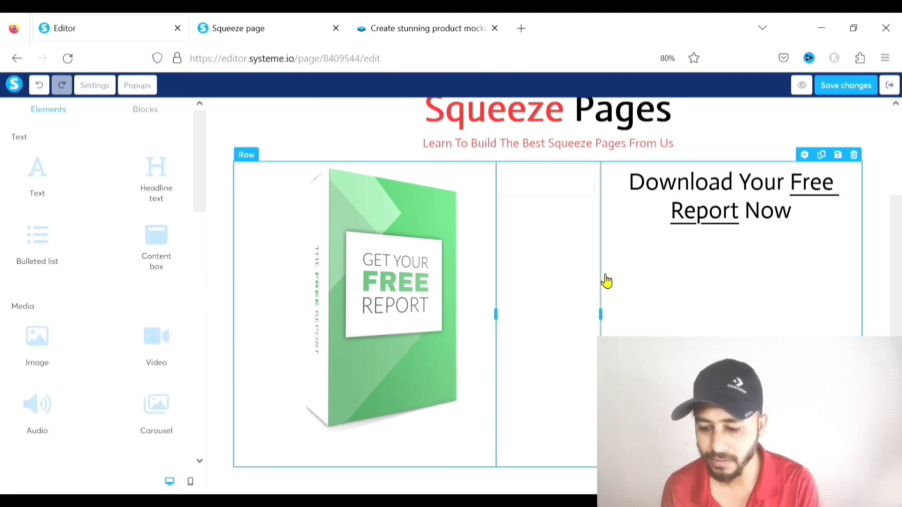
pyautogui.click(806, 214)
pyautogui.click(812, 322)
pyautogui.hotkey('ctrl', 'a')
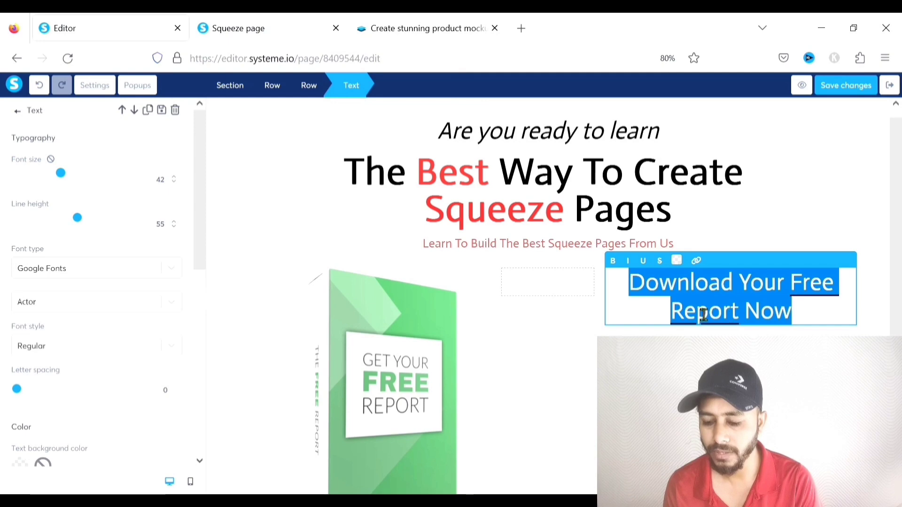
pyautogui.click(629, 263)
pyautogui.click(798, 208)
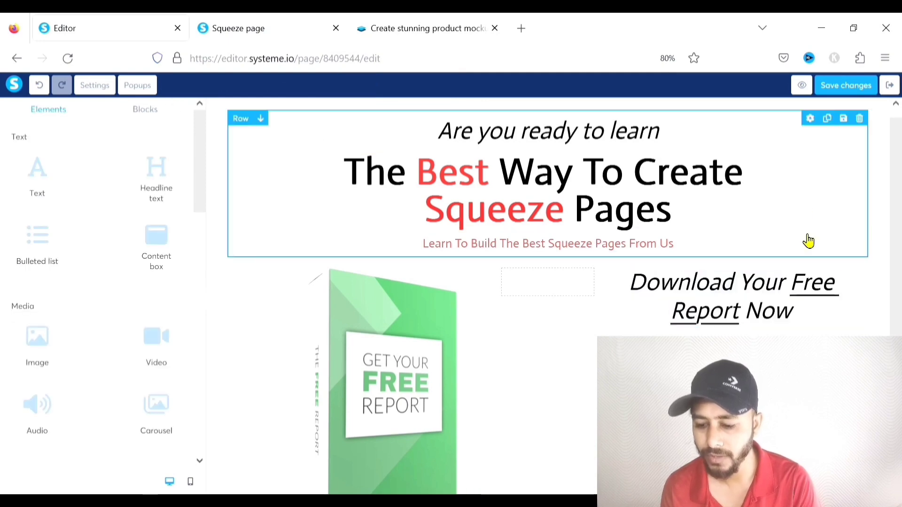
# Colour the words 'Free Report' red
pyautogui.scroll(-1, 805, 240)
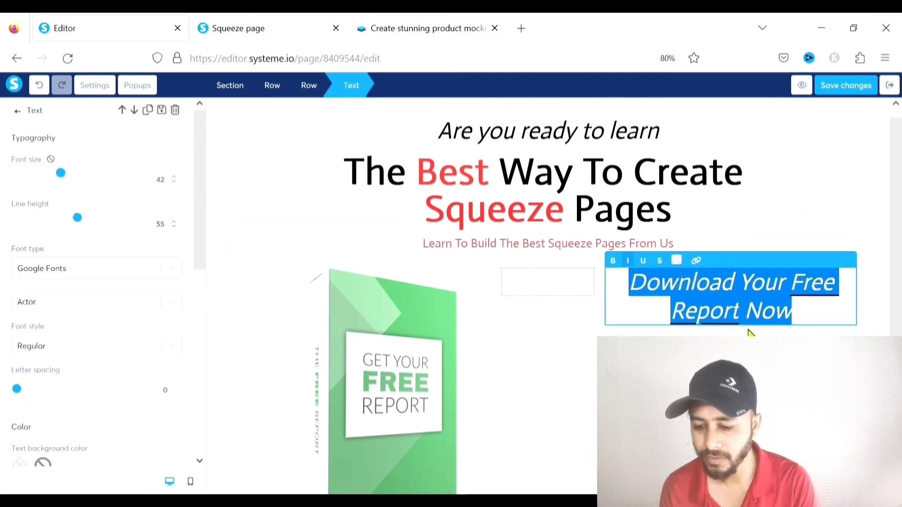
pyautogui.moveTo(750, 332); pyautogui.dragTo(807, 299)
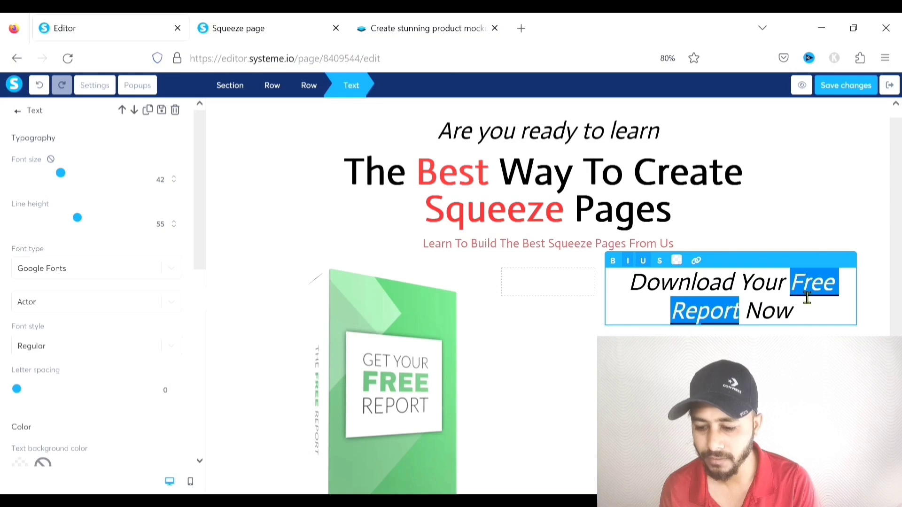
pyautogui.click(676, 260)
pyautogui.click(779, 237)
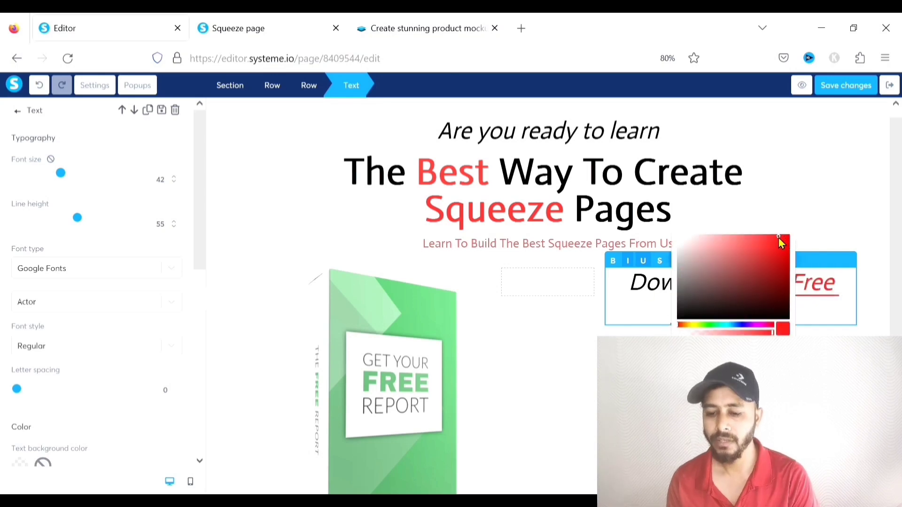
pyautogui.click(817, 337)
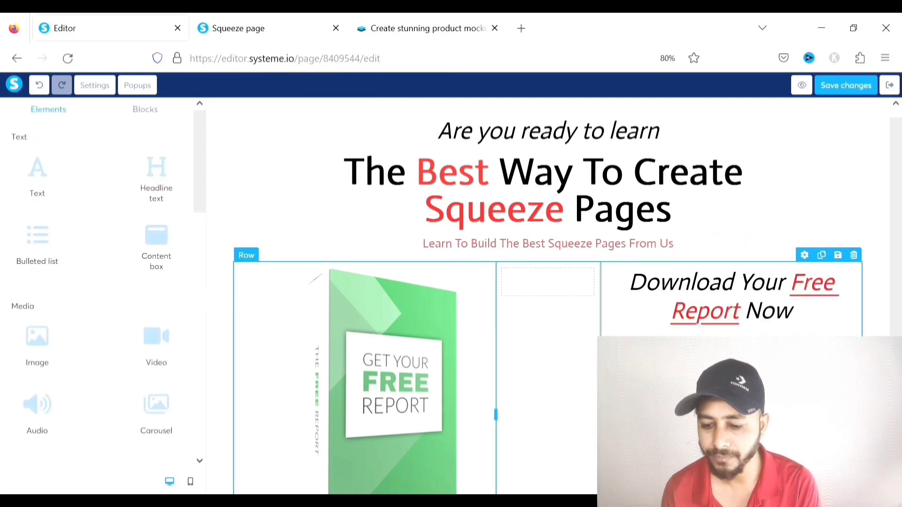
# Make the entire 'Download Your Free Report Now' heading bold
pyautogui.scroll(-2, 593, 460)
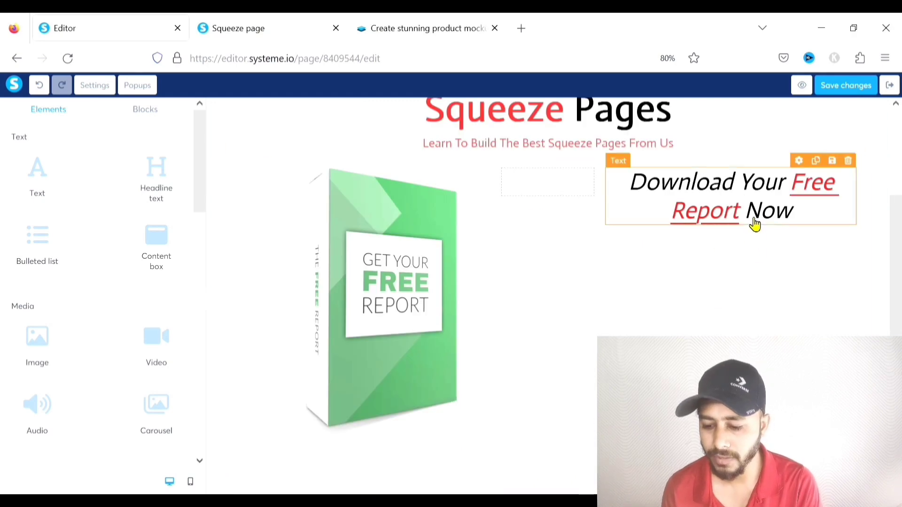
pyautogui.click(733, 211)
pyautogui.scroll(2, 757, 215)
pyautogui.moveTo(812, 315); pyautogui.dragTo(633, 282)
pyautogui.click(616, 261)
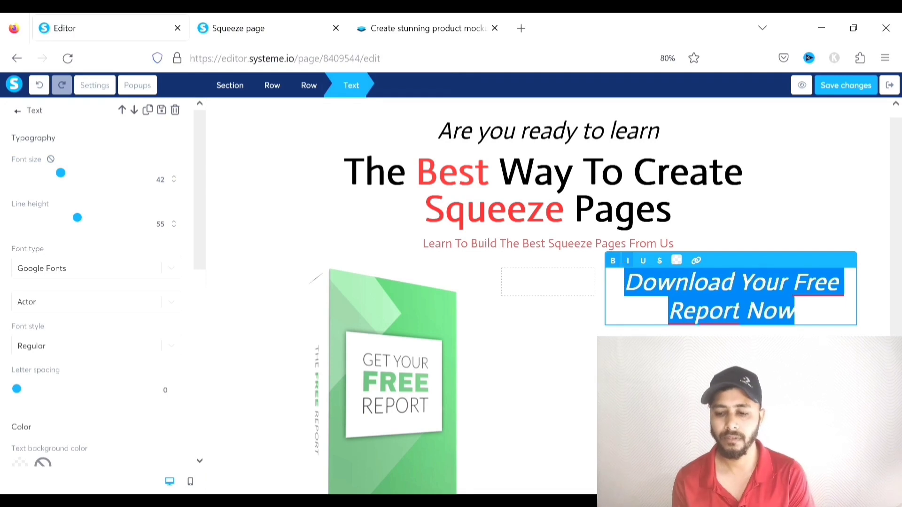
pyautogui.click(695, 362)
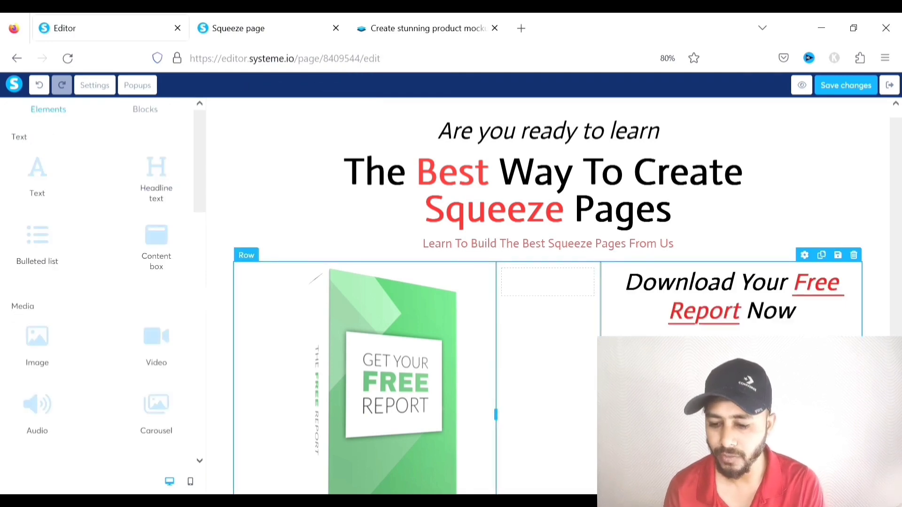
pyautogui.scroll(-2, 799, 326)
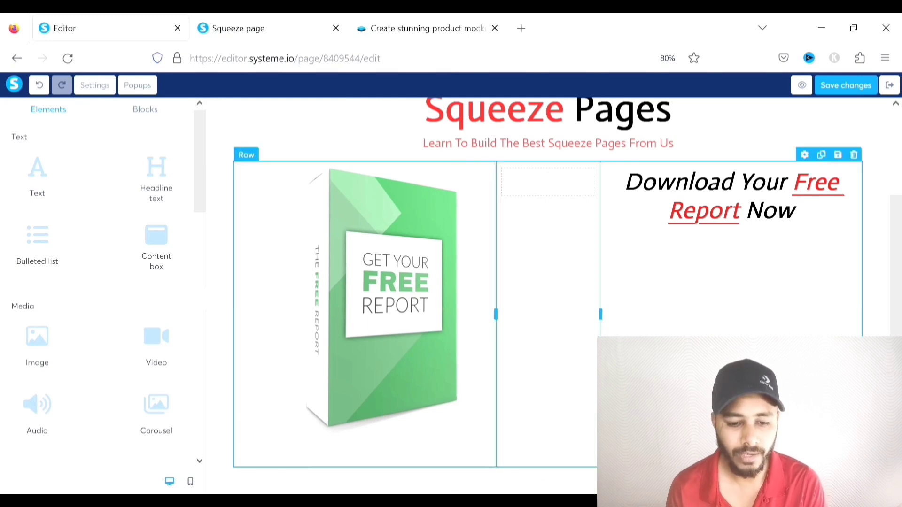
# Add a text block below the heading reading 'Learn To Build The Best Squeeze Pages From Us'
pyautogui.moveTo(42, 183); pyautogui.dragTo(690, 227)
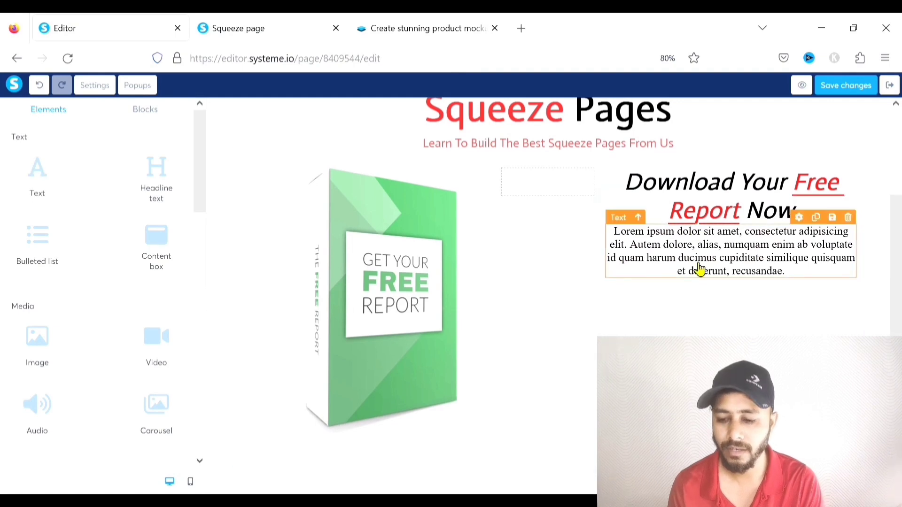
pyautogui.click(744, 260)
pyautogui.hotkey('ctrl', 'a')
pyautogui.write('Learn To Build The Best Squeeze Pages From Us')
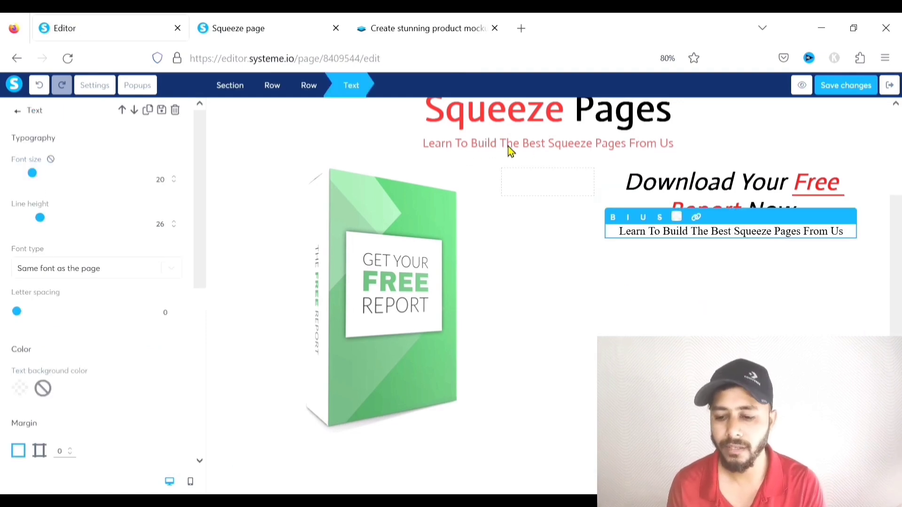
pyautogui.click(696, 278)
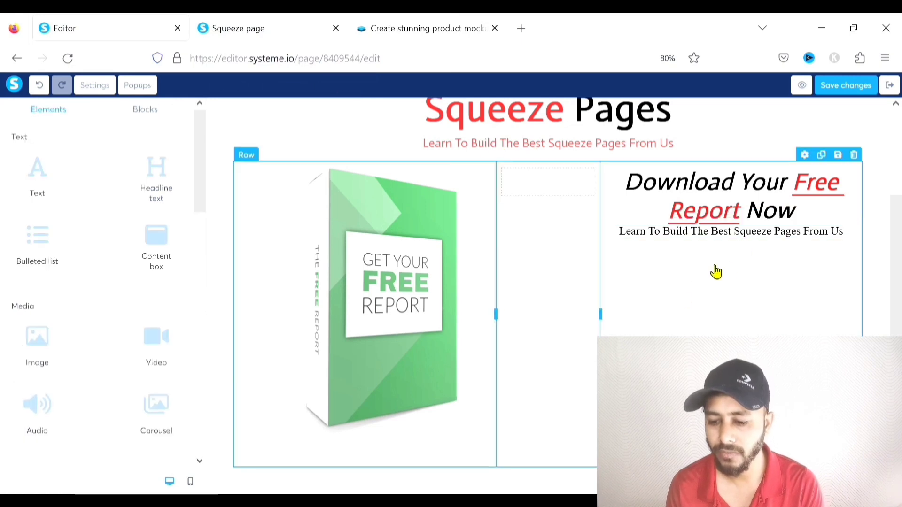
# Set the subtitle's font to Google Fonts Actor, keeping it non-italic
pyautogui.click(735, 236)
pyautogui.scroll(3, 736, 237)
pyautogui.moveTo(861, 306); pyautogui.dragTo(630, 310)
pyautogui.click(633, 284)
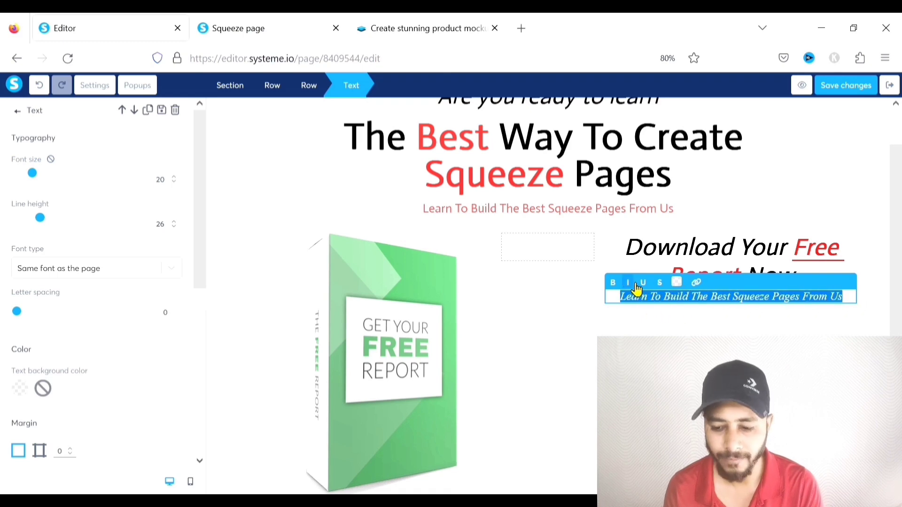
pyautogui.click(630, 283)
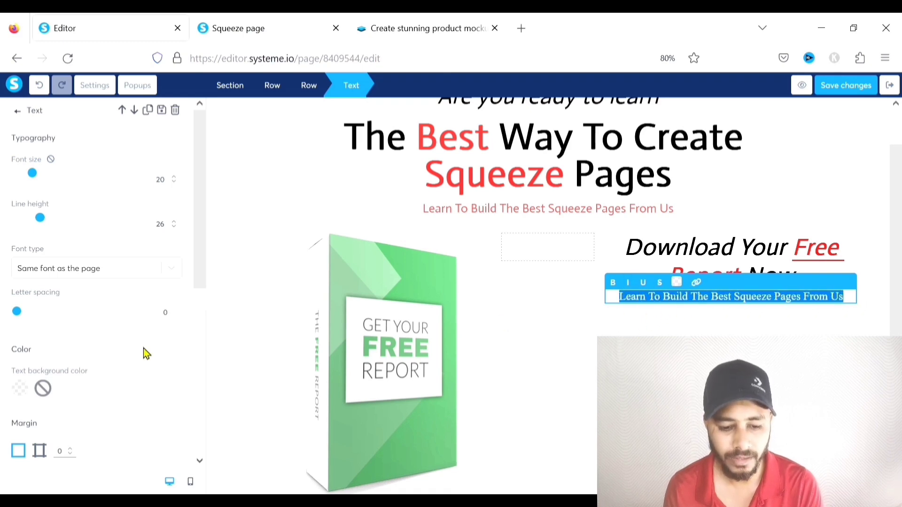
pyautogui.scroll(-2, 89, 322)
pyautogui.click(173, 227)
pyautogui.click(60, 296)
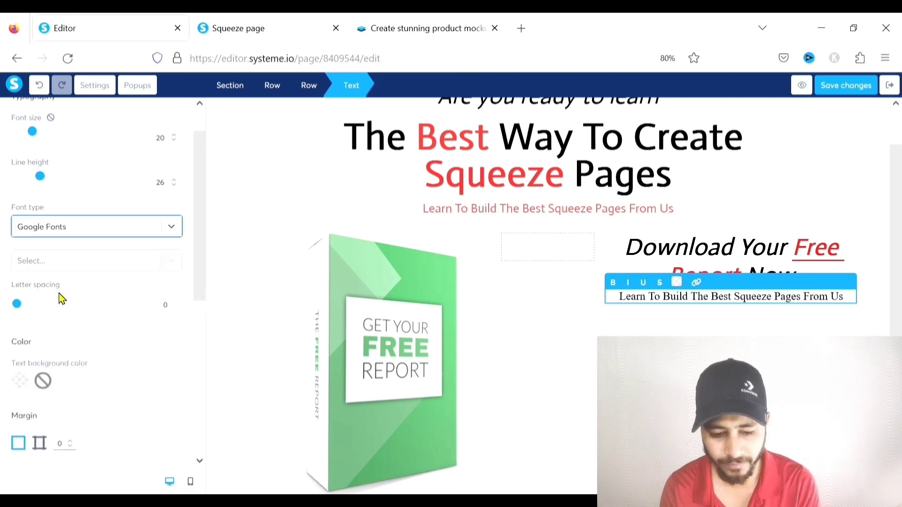
pyautogui.click(58, 268)
pyautogui.write('act')
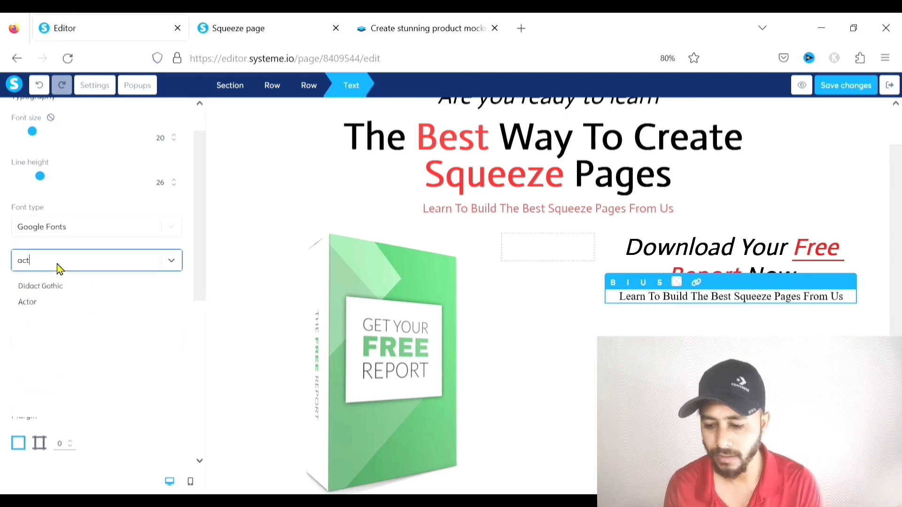
pyautogui.click(86, 302)
pyautogui.click(535, 322)
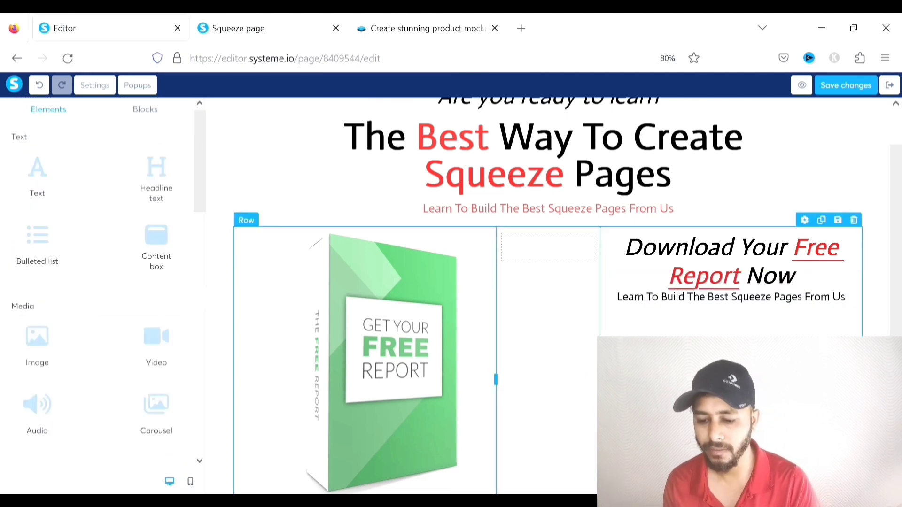
# Raise the subtitle's margin by four increments
pyautogui.tripleClick(758, 310)
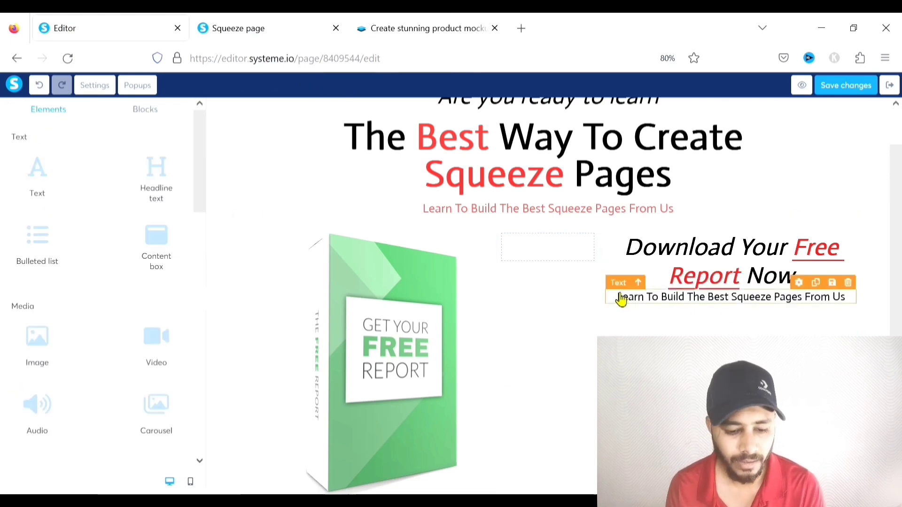
pyautogui.tripleClick(625, 299)
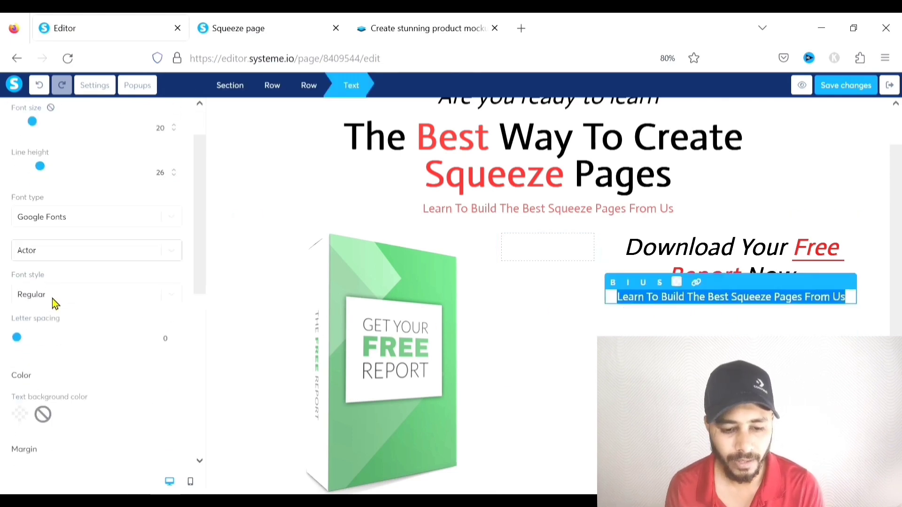
pyautogui.scroll(-5, 52, 298)
pyautogui.click(70, 235)
pyautogui.click(70, 236)
pyautogui.click(70, 235)
pyautogui.click(70, 236)
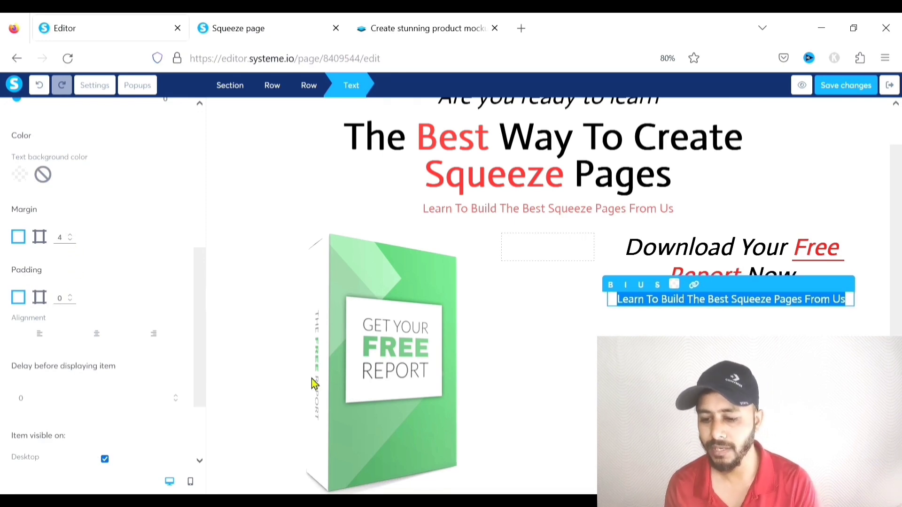
pyautogui.click(802, 324)
pyautogui.scroll(-1, 805, 270)
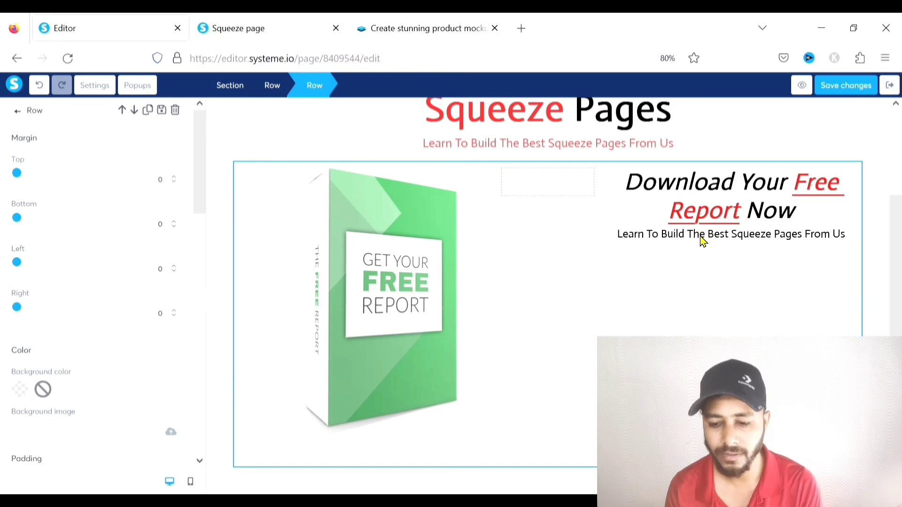
pyautogui.click(704, 291)
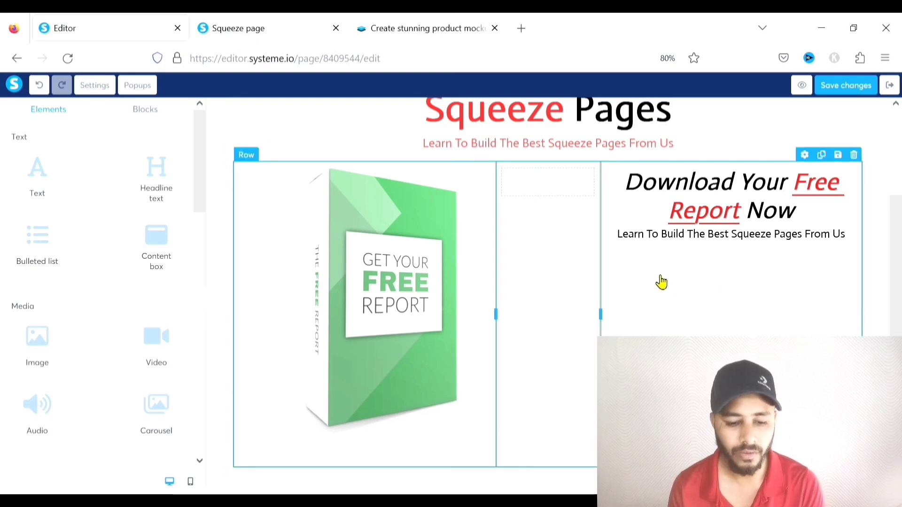
# Place a Form input under the subtitle and duplicate it into a second field
pyautogui.scroll(-10, 92, 245)
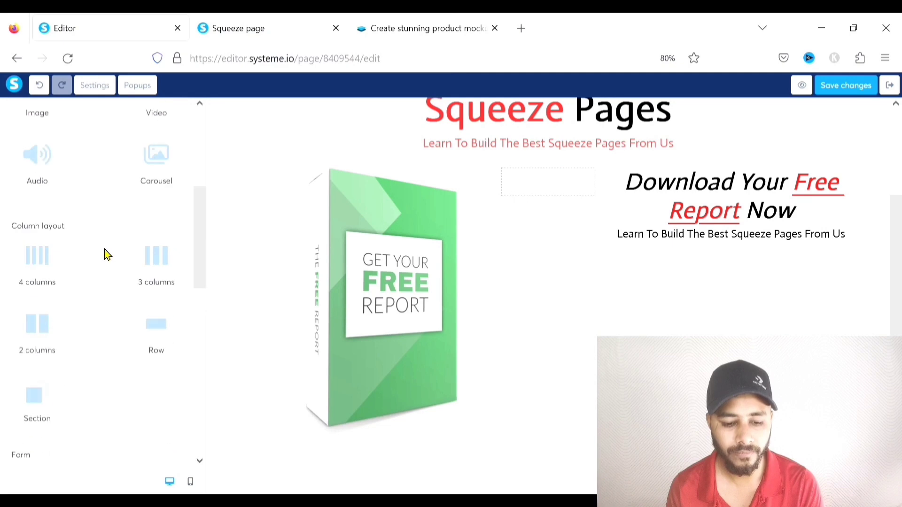
pyautogui.scroll(-2, 87, 188)
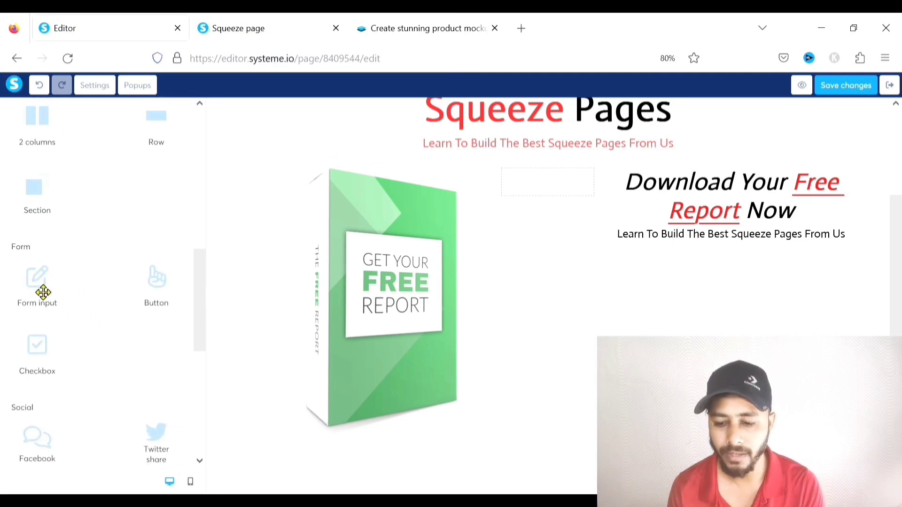
pyautogui.moveTo(40, 291); pyautogui.dragTo(644, 249)
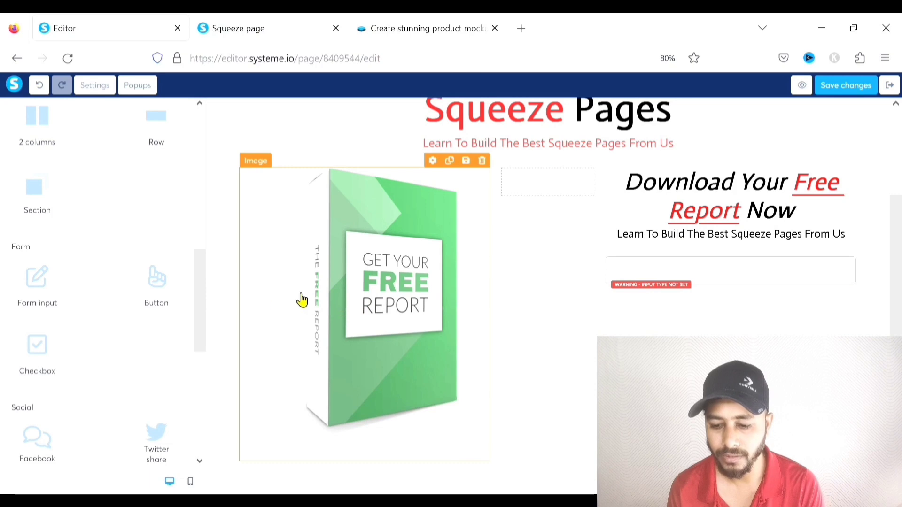
pyautogui.moveTo(44, 291)
pyautogui.mouseDown()
pyautogui.moveTo(704, 305)
pyautogui.moveTo(39, 342)
pyautogui.moveTo(38, 301)
pyautogui.mouseUp()
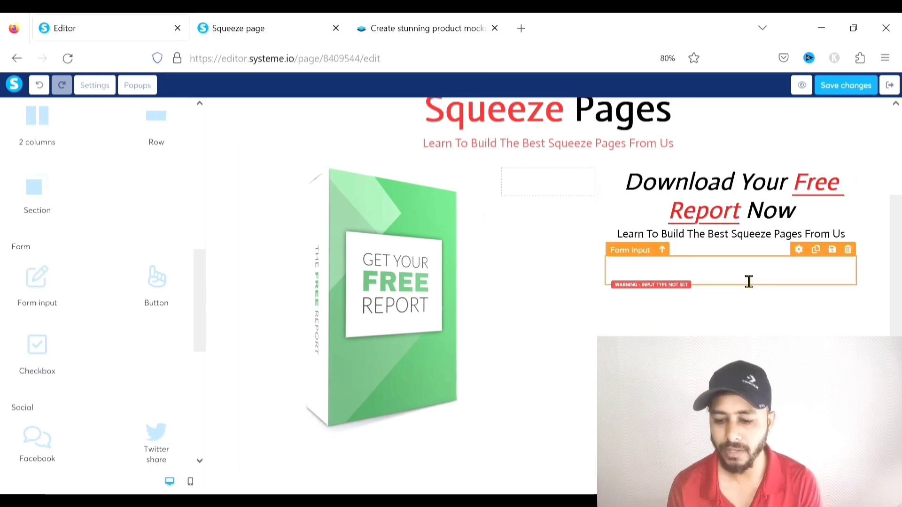
pyautogui.click(820, 254)
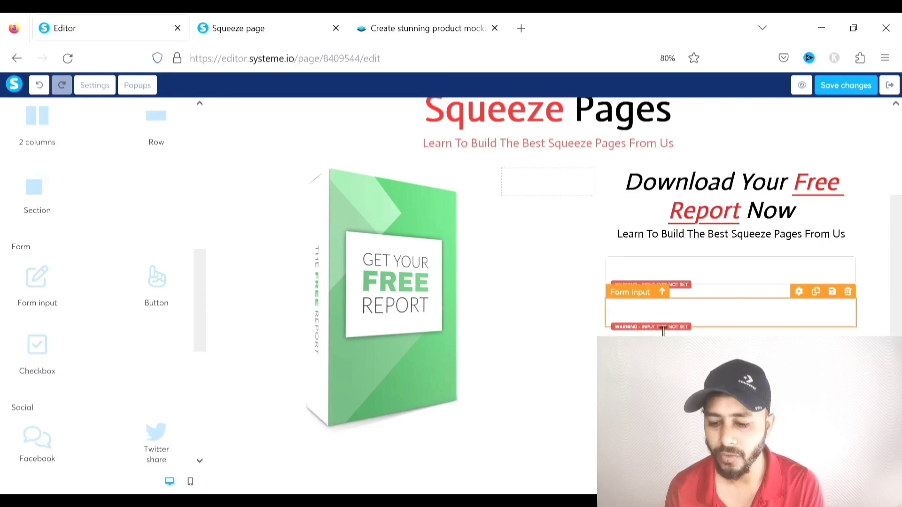
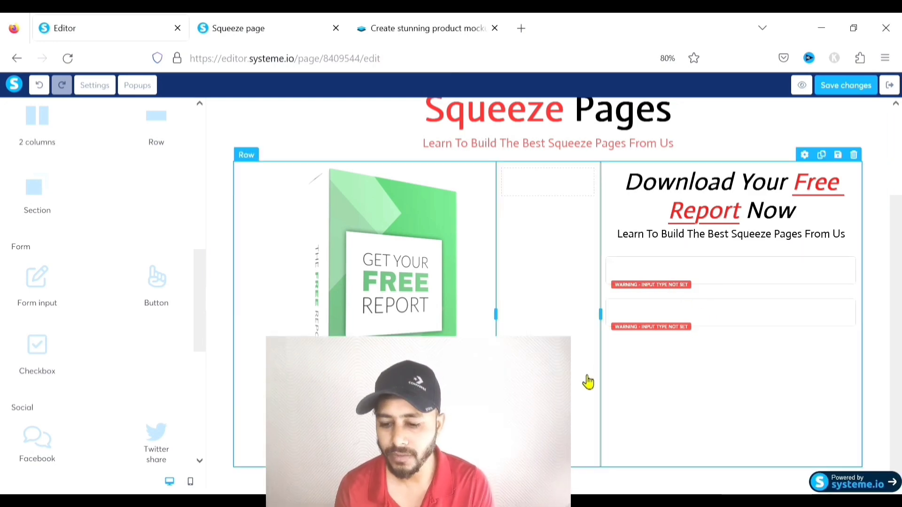
# Select the first, still untyped form field beside the free report image to edit it
pyautogui.click(721, 279)
pyautogui.scroll(1, 721, 279)
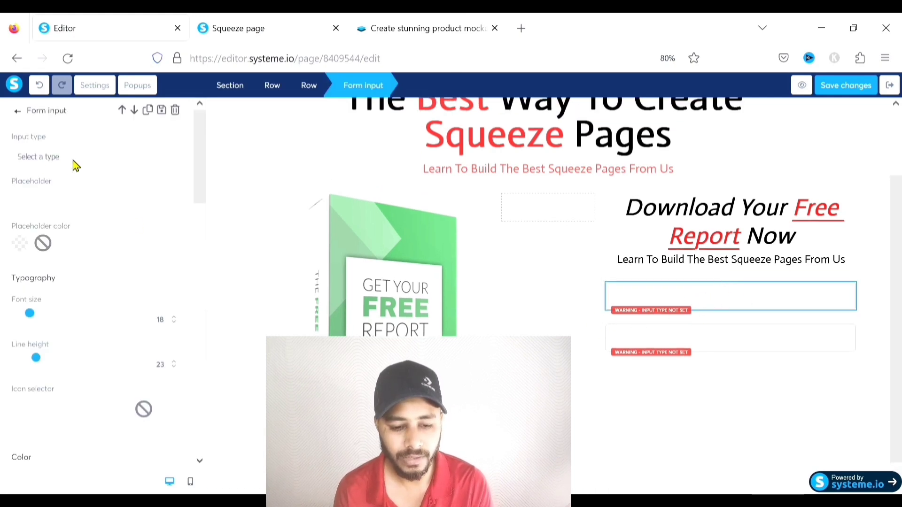
# Make the first field a First name input with placeholder 'Your First Name.......'
pyautogui.click(34, 260)
pyautogui.moveTo(56, 202); pyautogui.dragTo(17, 206)
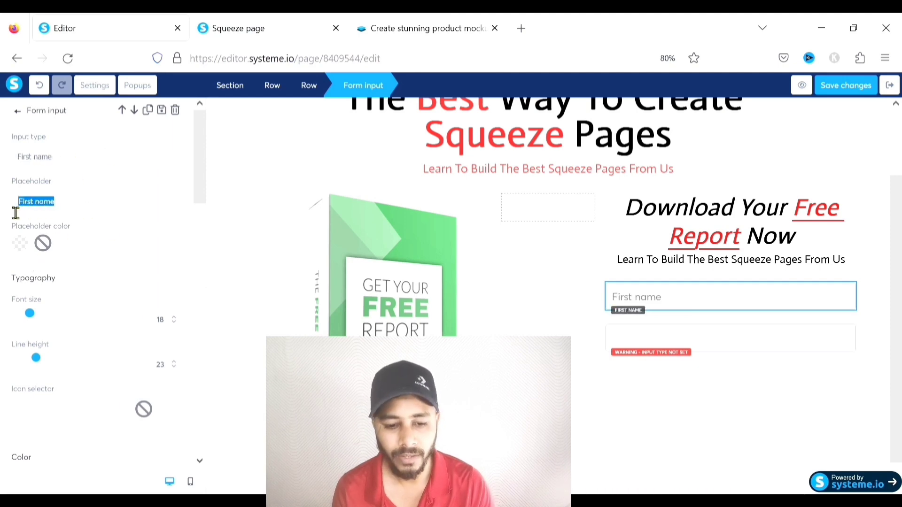
pyautogui.moveTo(80, 212); pyautogui.dragTo(10, 212)
pyautogui.write('Your Fi')
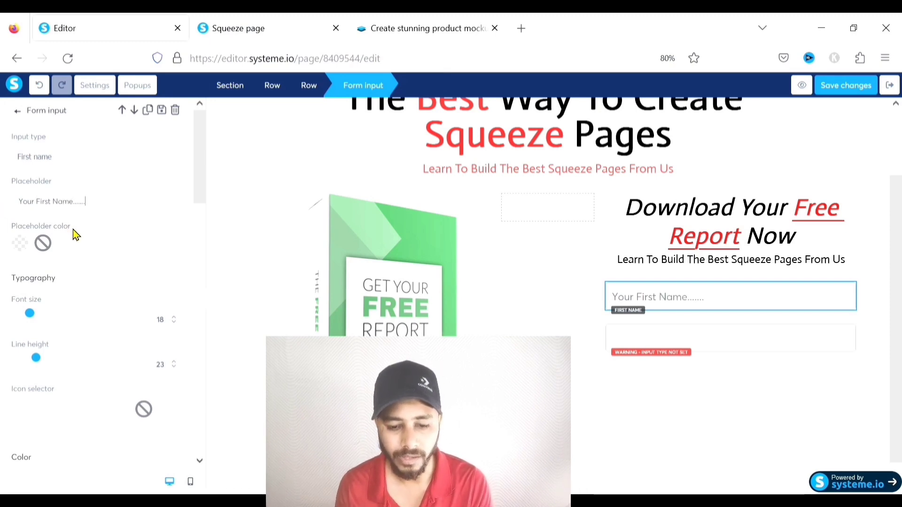
# Raise the first-name field's font size to 20 and its top margin to 20
pyautogui.scroll(-1, 94, 220)
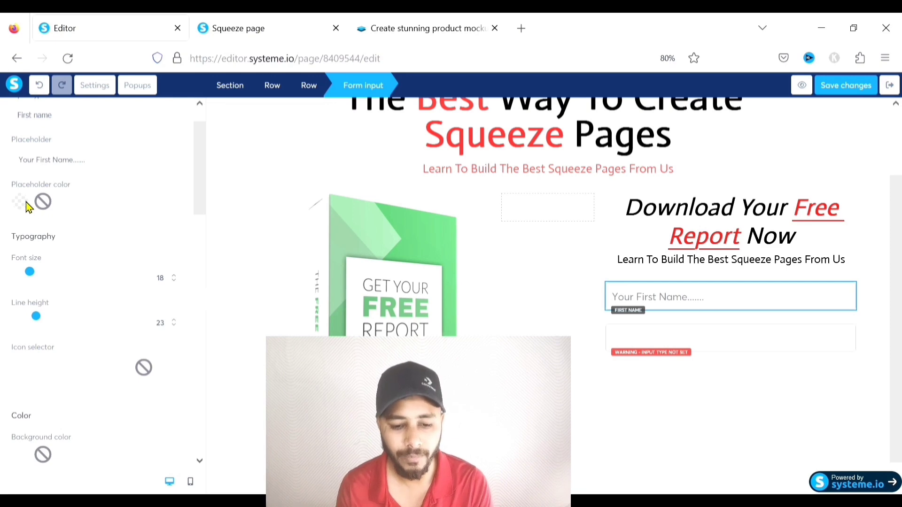
pyautogui.scroll(-1, 61, 219)
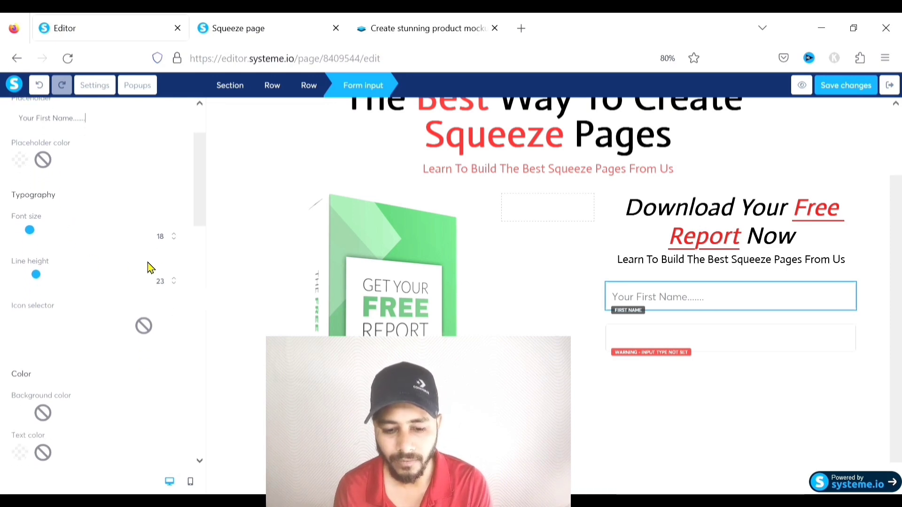
pyautogui.click(175, 234)
pyautogui.click(175, 235)
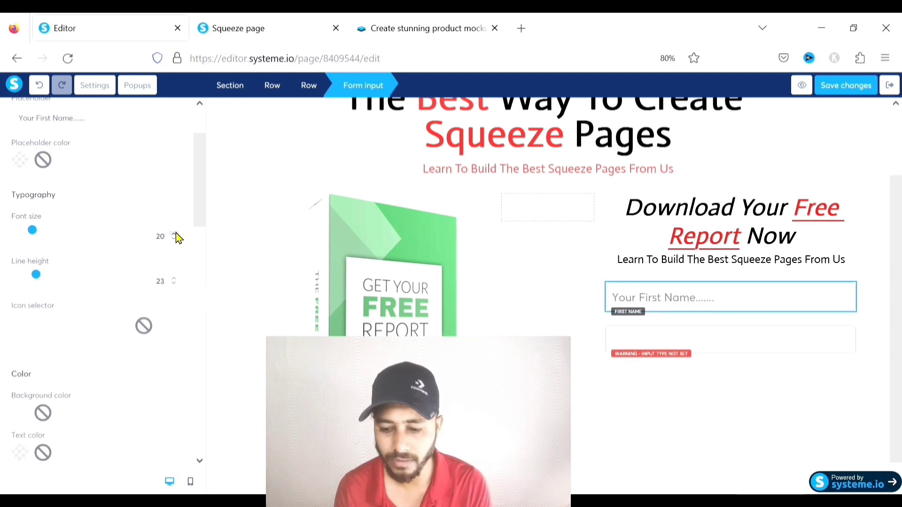
pyautogui.scroll(-1, 85, 244)
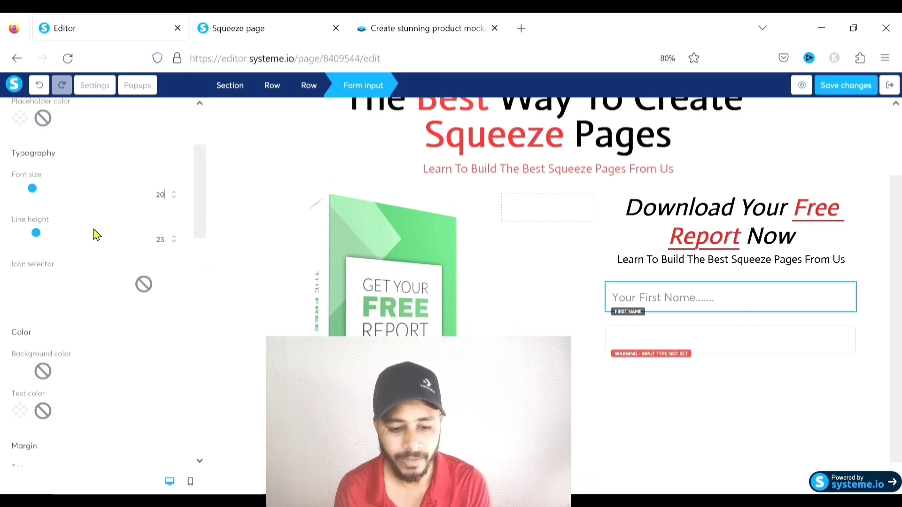
pyautogui.scroll(-1, 94, 282)
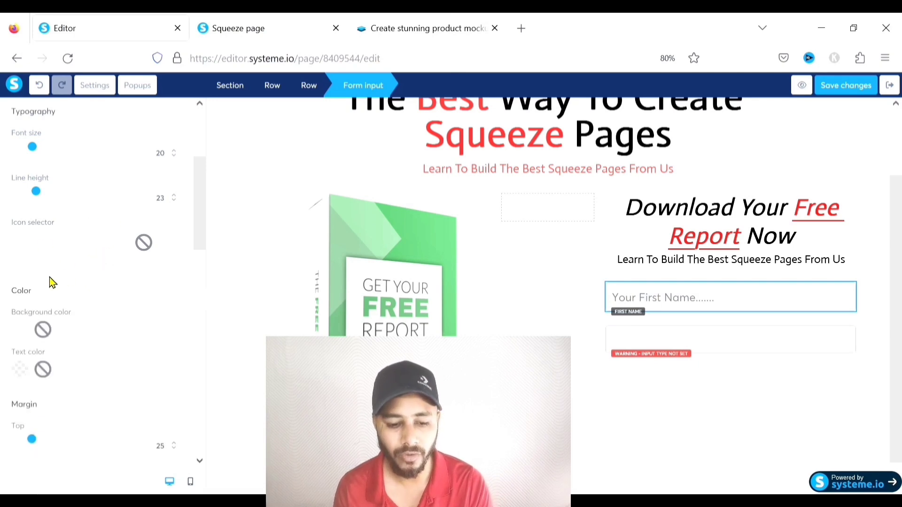
pyautogui.scroll(-1, 49, 281)
pyautogui.scroll(-1, 48, 281)
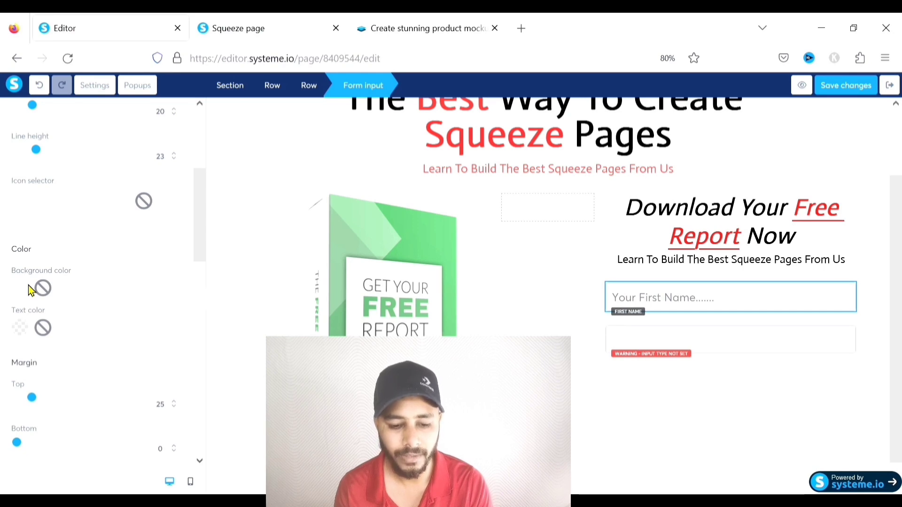
pyautogui.scroll(-3, 95, 282)
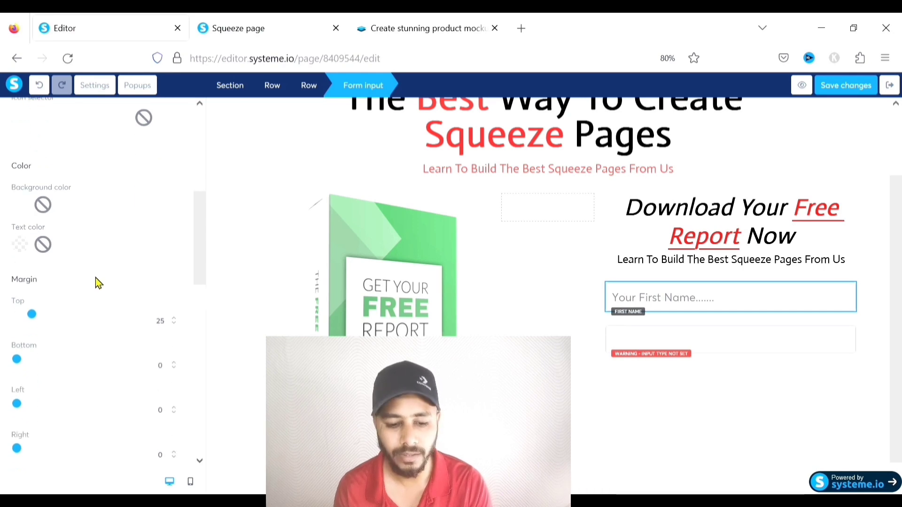
pyautogui.moveTo(36, 320)
pyautogui.mouseDown()
pyautogui.moveTo(21, 318)
pyautogui.moveTo(43, 318)
pyautogui.moveTo(34, 318)
pyautogui.mouseUp()
# Give the first-name field a Soft shadow and deselect it
pyautogui.scroll(-2, 89, 274)
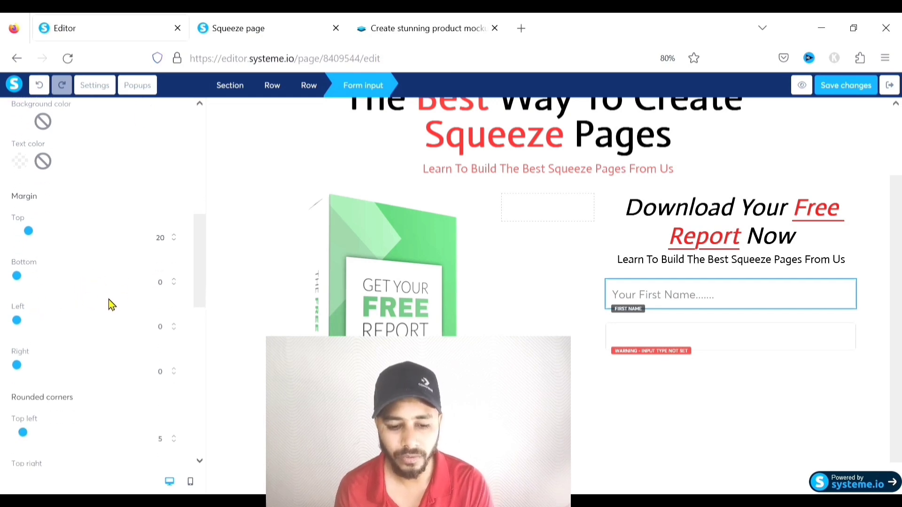
pyautogui.scroll(-4, 115, 294)
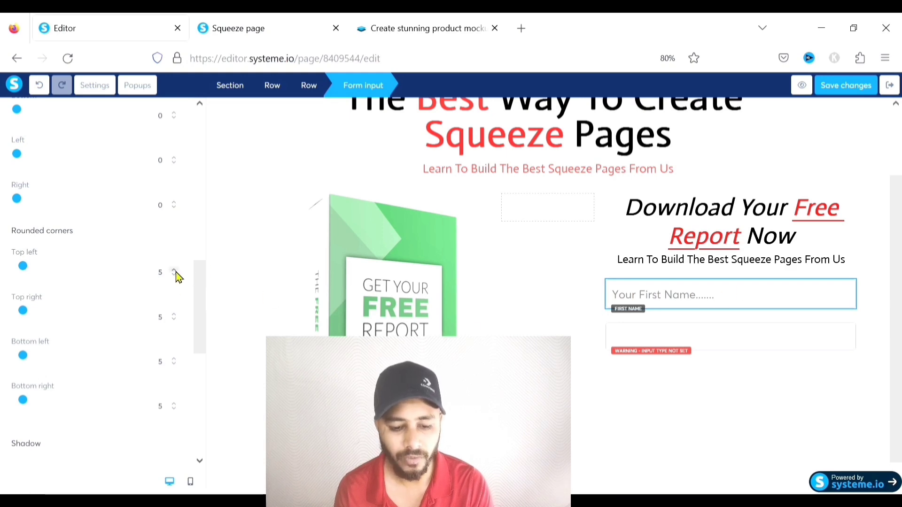
pyautogui.scroll(-5, 47, 281)
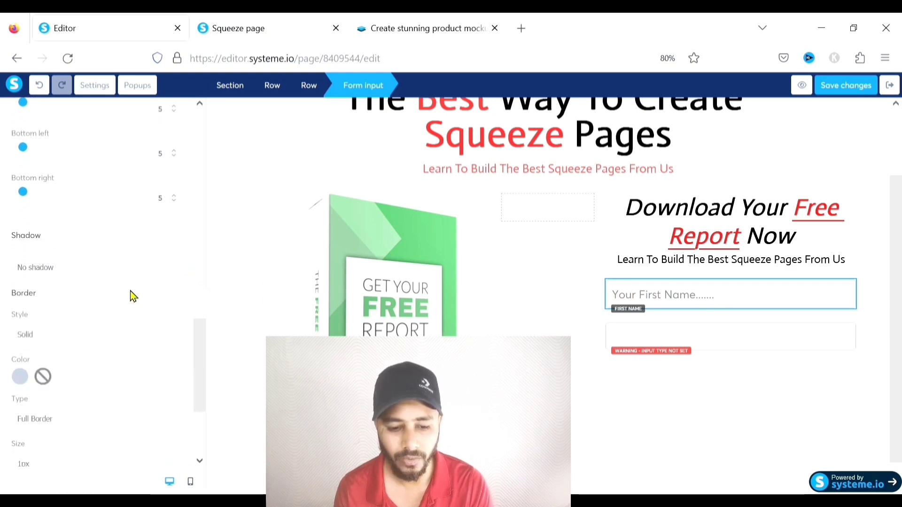
pyautogui.click(63, 266)
pyautogui.click(44, 297)
pyautogui.scroll(-2, 83, 284)
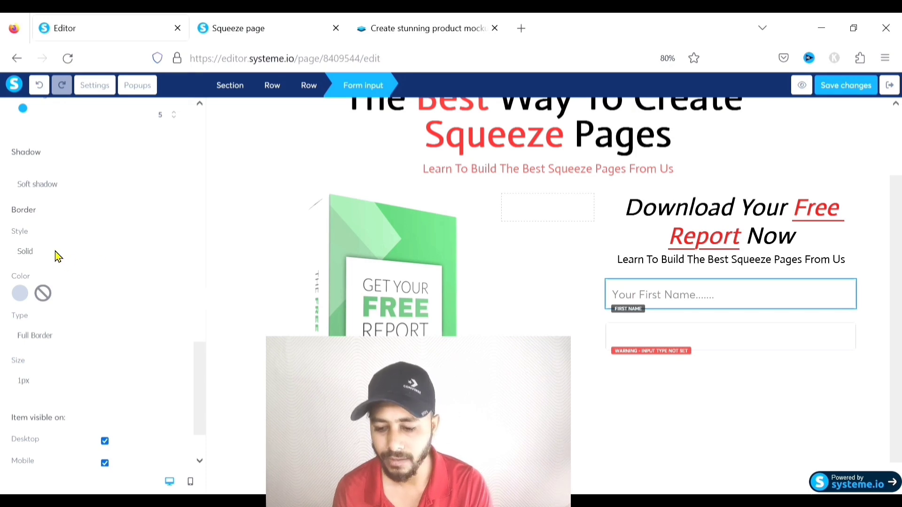
pyautogui.scroll(-2, 91, 260)
pyautogui.click(724, 383)
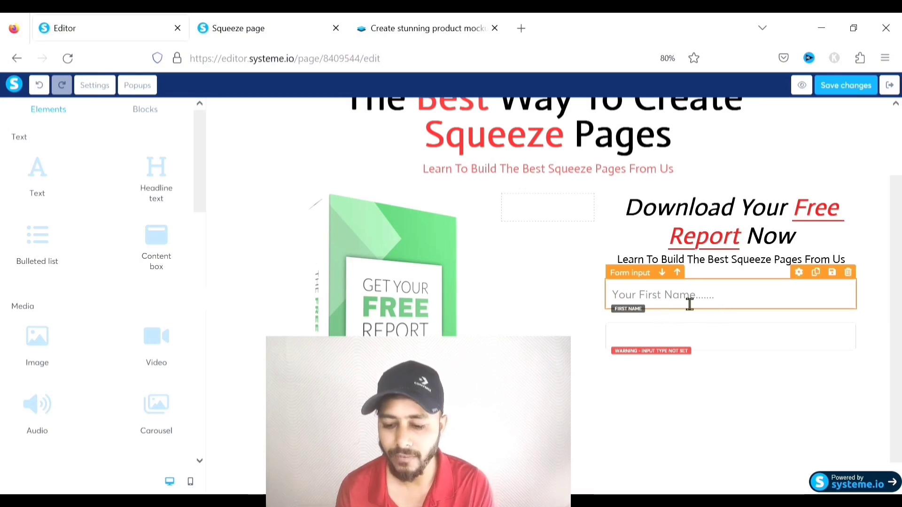
# Make the second field an Email input with placeholder 'Your Email Here.......'
pyautogui.click(705, 344)
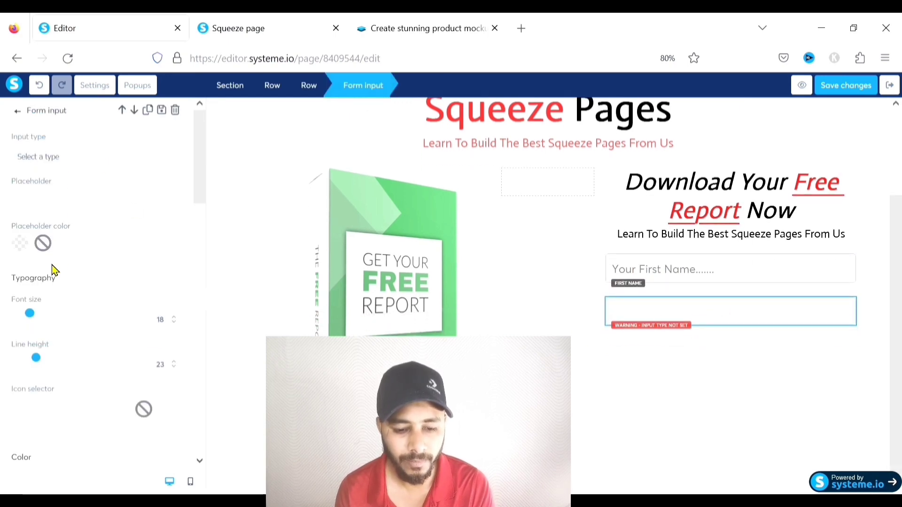
pyautogui.click(35, 246)
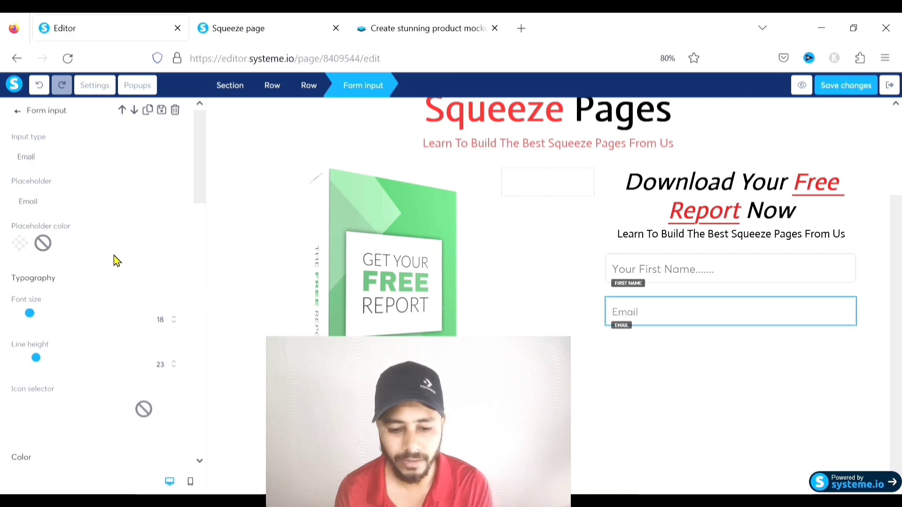
pyautogui.scroll(-2, 96, 263)
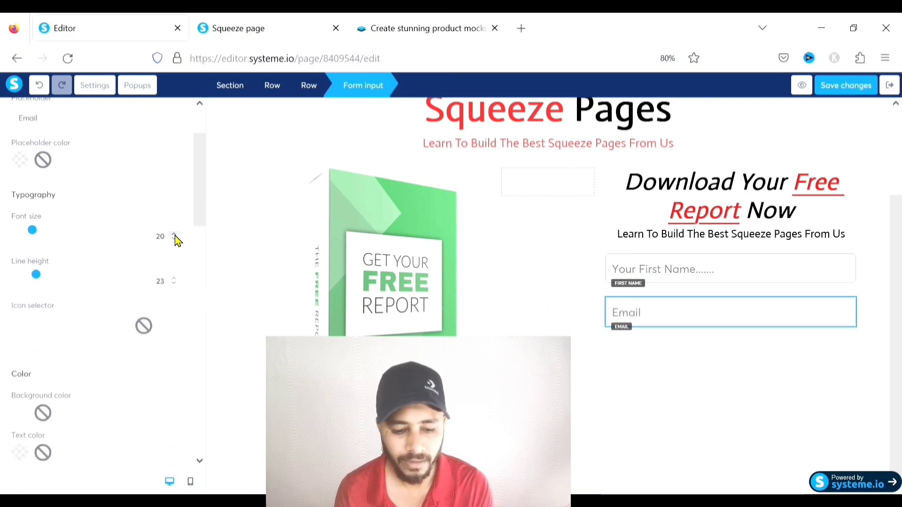
pyautogui.scroll(-4, 123, 263)
pyautogui.scroll(6, 124, 263)
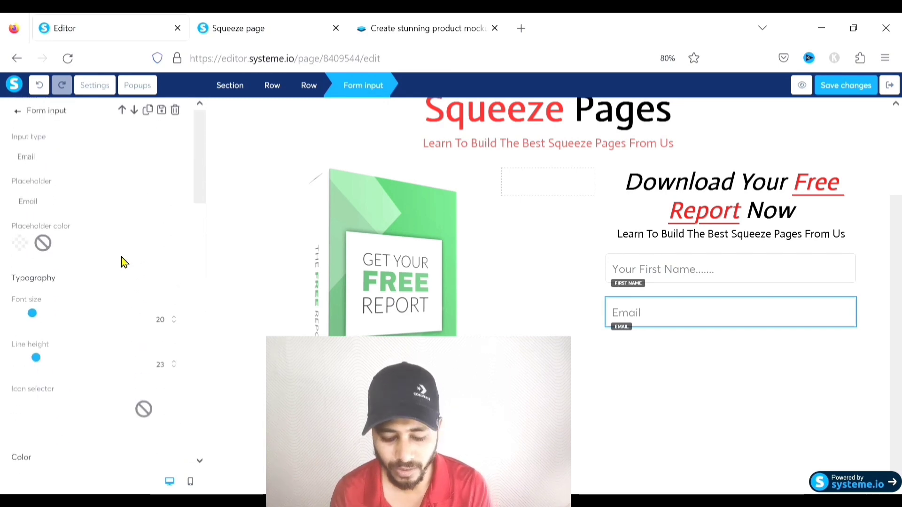
pyautogui.moveTo(34, 205); pyautogui.dragTo(10, 207)
pyautogui.write('Your')
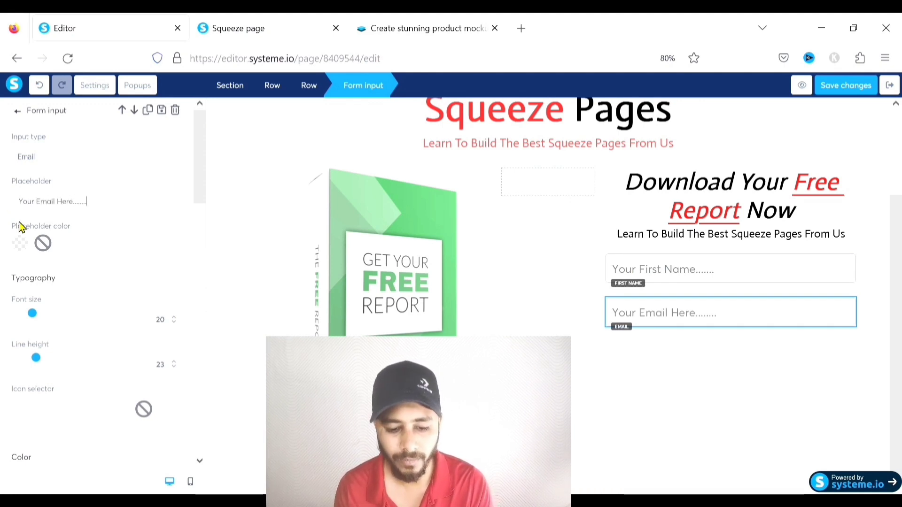
# Give the email field a Soft shadow and deselect it
pyautogui.scroll(-10, 66, 241)
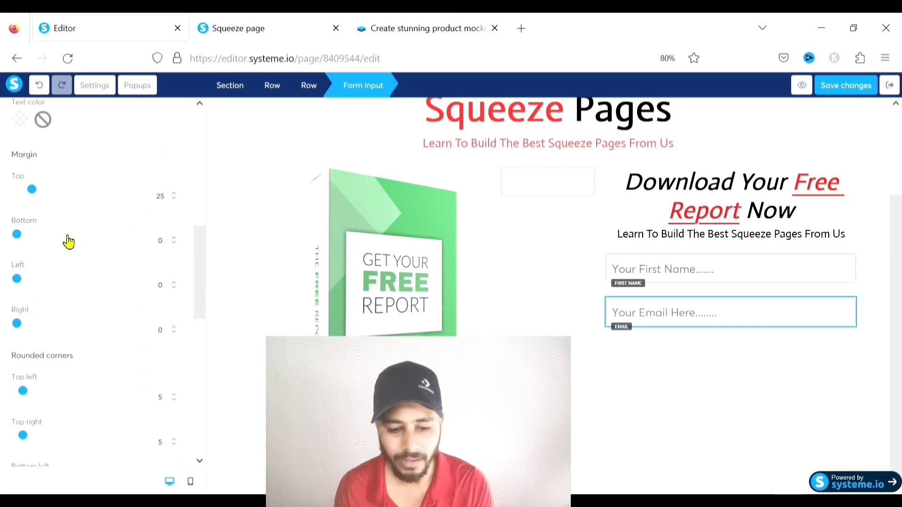
pyautogui.scroll(-8, 107, 274)
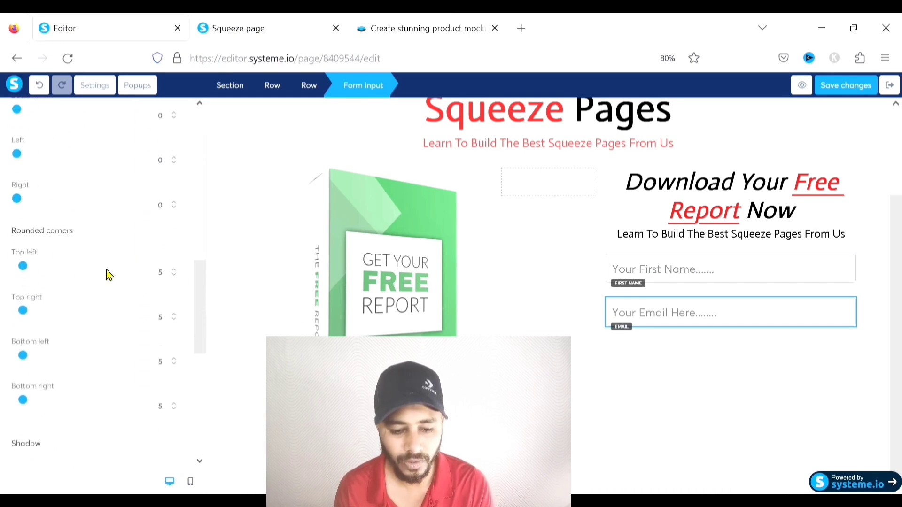
pyautogui.click(67, 273)
pyautogui.click(50, 304)
pyautogui.click(742, 392)
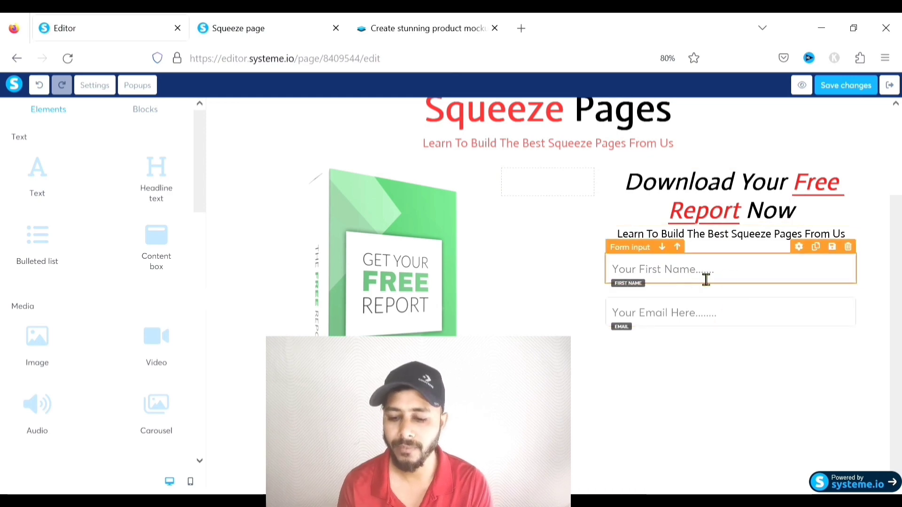
pyautogui.click(670, 277)
pyautogui.scroll(1, 677, 296)
pyautogui.click(884, 226)
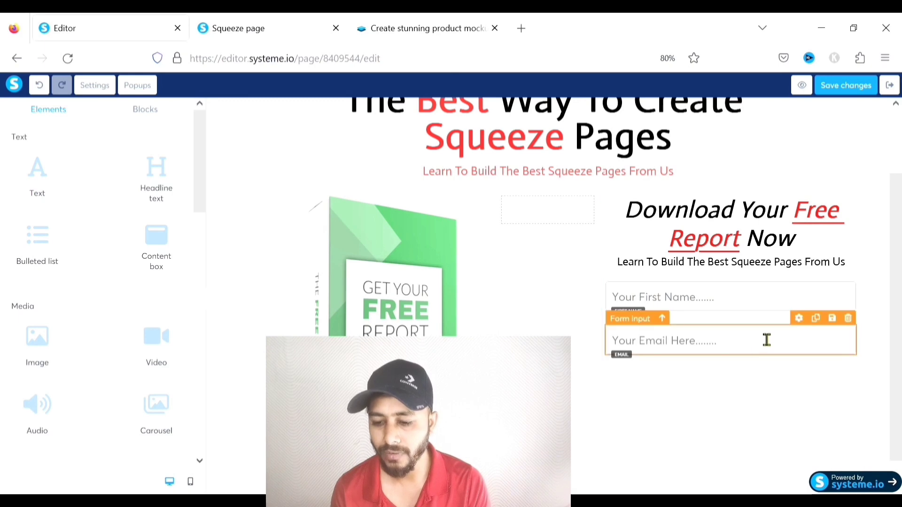
pyautogui.scroll(-1, 733, 319)
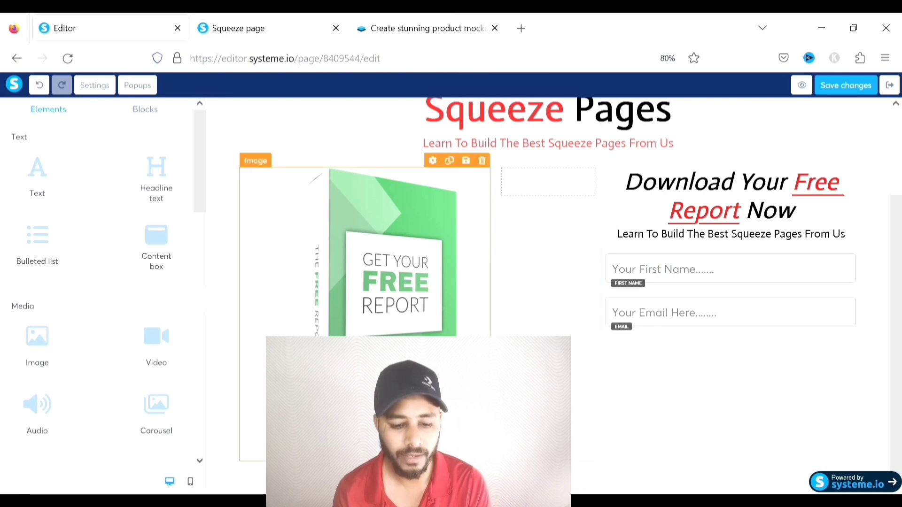
pyautogui.scroll(-8, 80, 280)
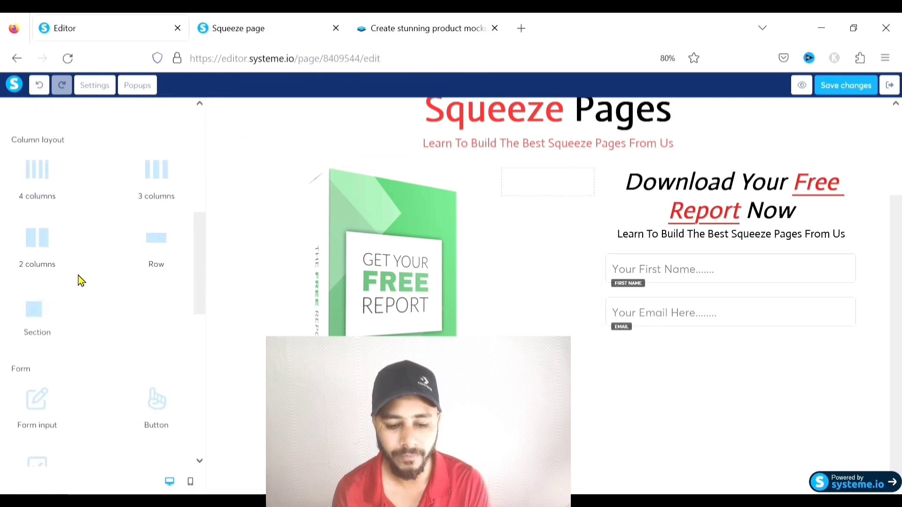
# Drop a Button element under the Email field and select the new 'Click here' button
pyautogui.moveTo(165, 332); pyautogui.dragTo(676, 328)
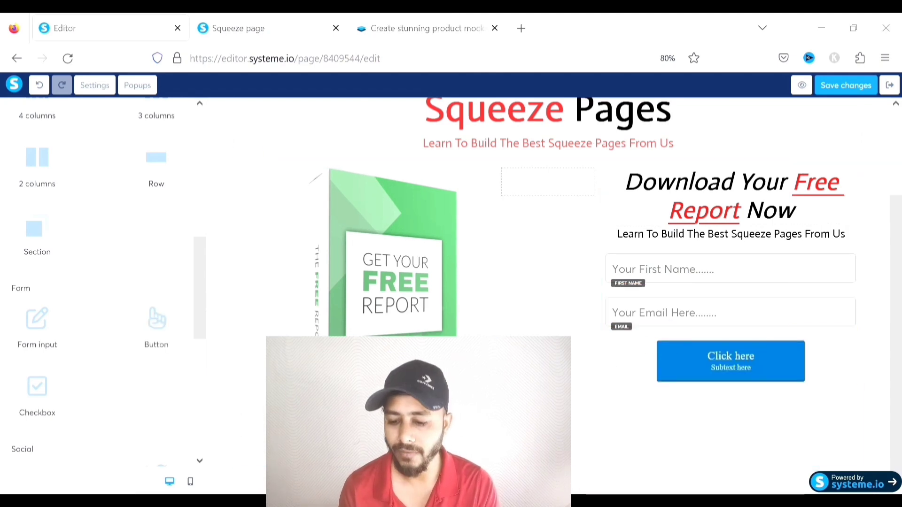
pyautogui.click(680, 366)
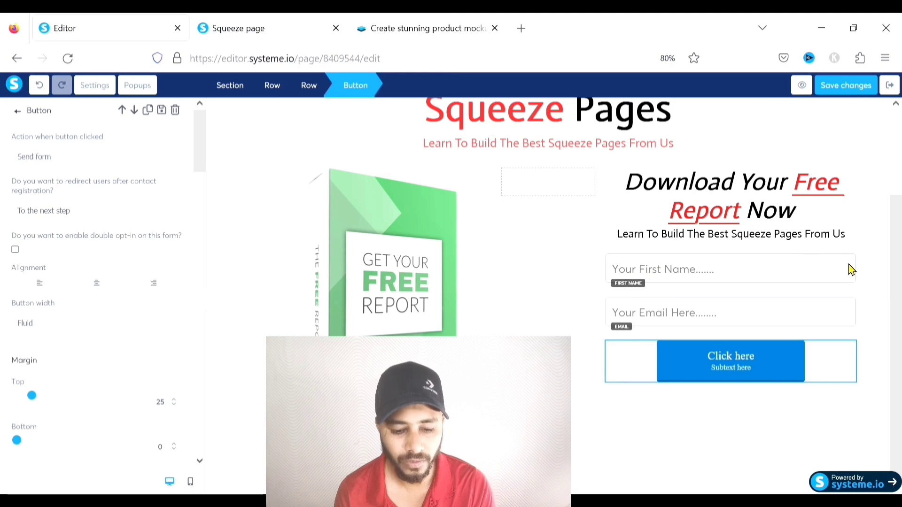
# Make the button full width and set its click action to Send form
pyautogui.click(41, 326)
pyautogui.click(38, 365)
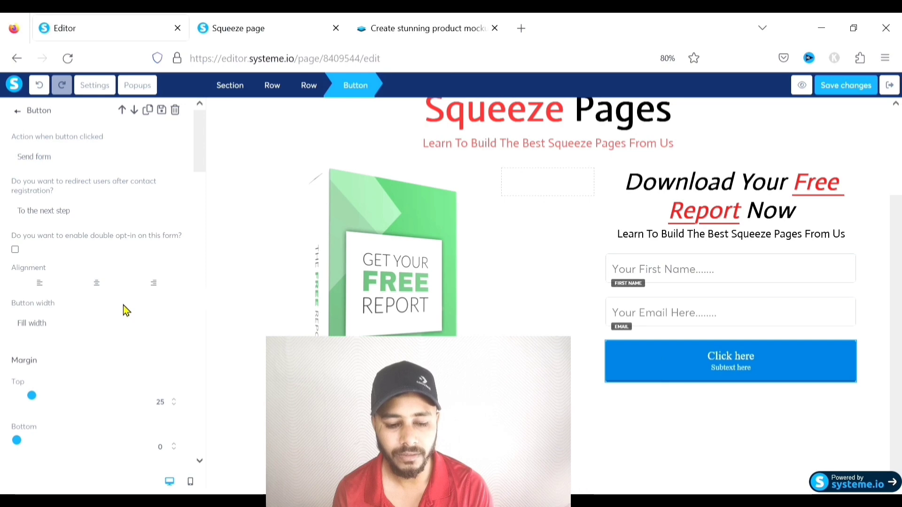
pyautogui.click(45, 200)
pyautogui.click(44, 159)
pyautogui.click(42, 190)
pyautogui.click(48, 158)
pyautogui.click(43, 218)
pyautogui.click(45, 229)
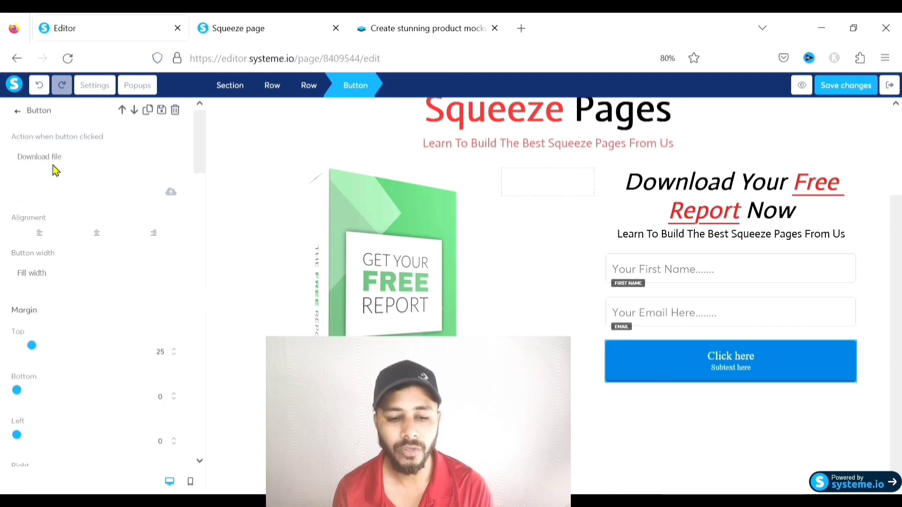
pyautogui.click(51, 182)
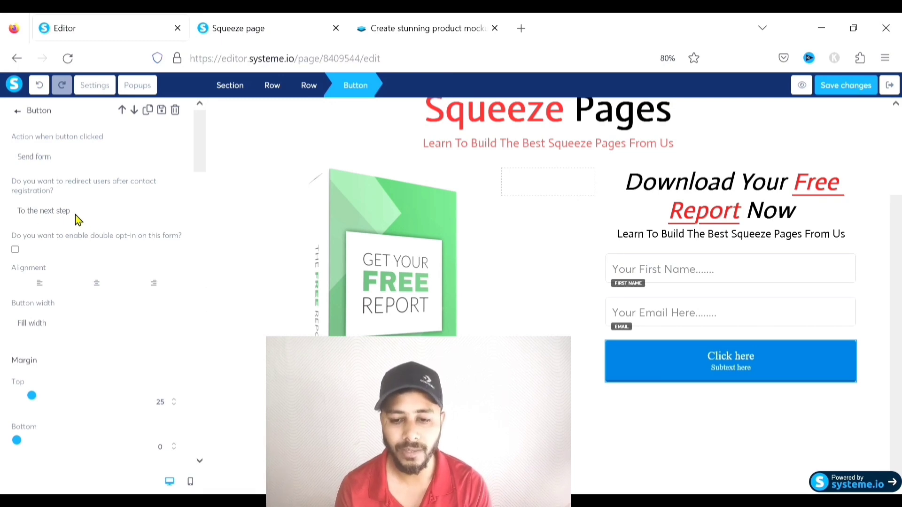
# Raise the button's top margin from 25 to 30
pyautogui.scroll(-1, 75, 216)
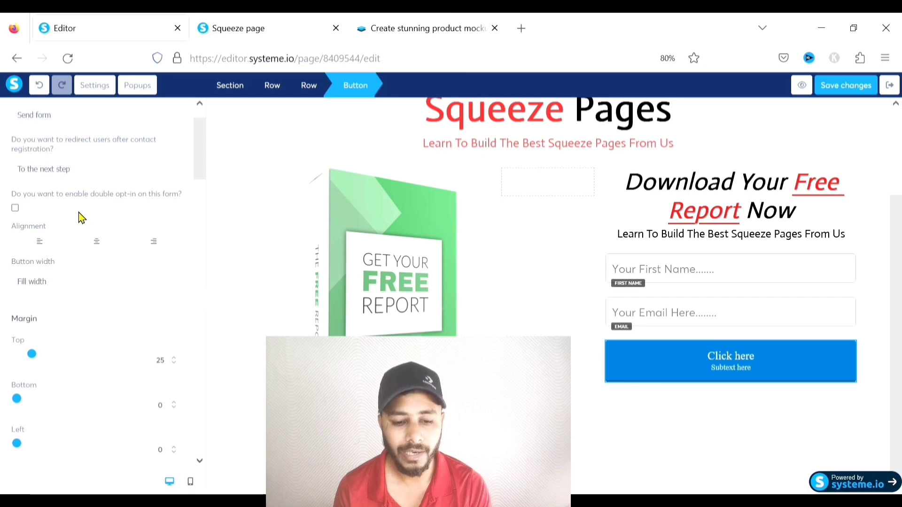
pyautogui.scroll(-1, 113, 216)
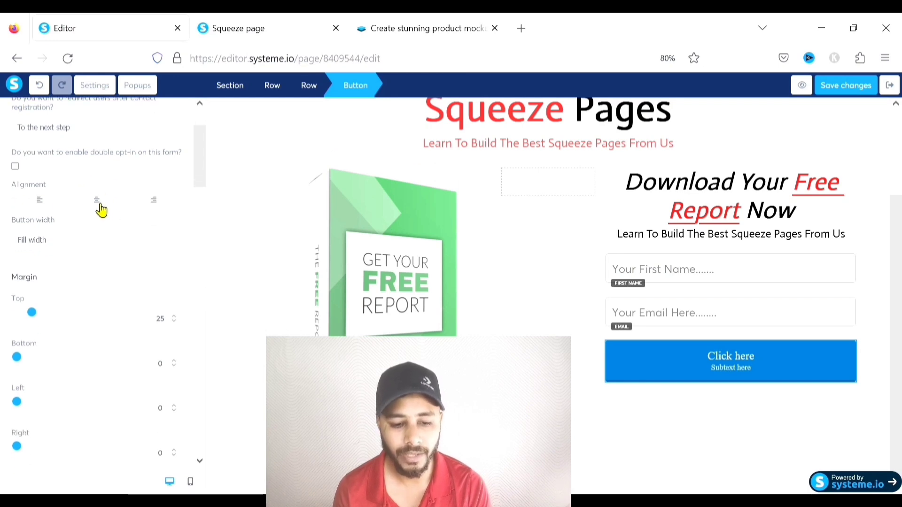
pyautogui.scroll(-1, 66, 248)
pyautogui.scroll(-2, 66, 247)
pyautogui.moveTo(34, 232); pyautogui.dragTo(36, 231)
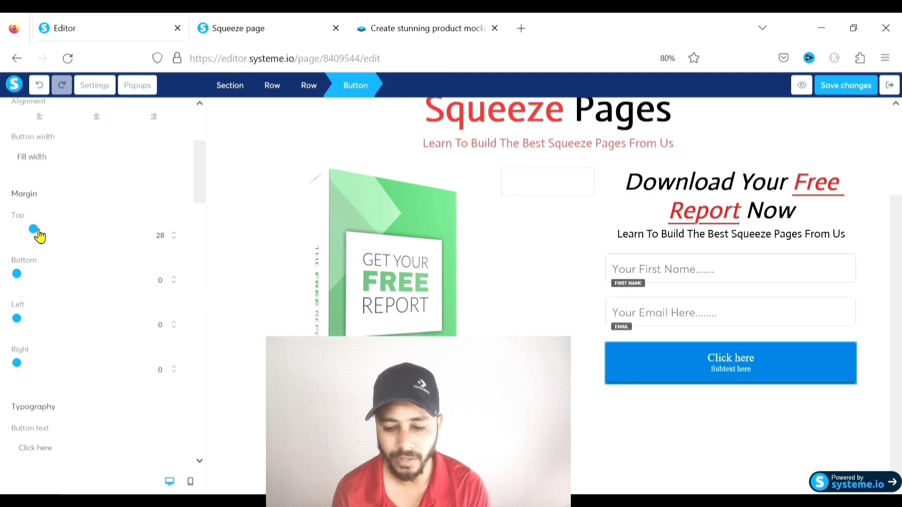
pyautogui.click(174, 234)
pyautogui.click(174, 234)
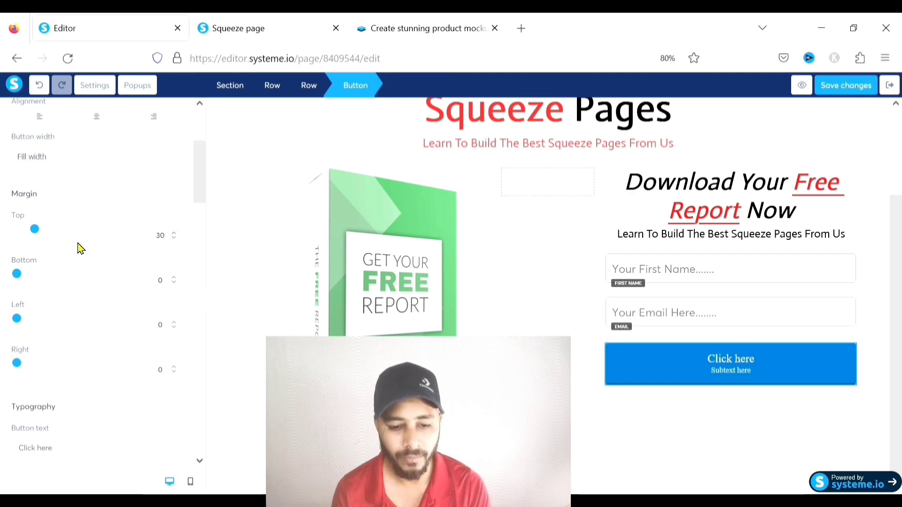
pyautogui.scroll(-2, 77, 248)
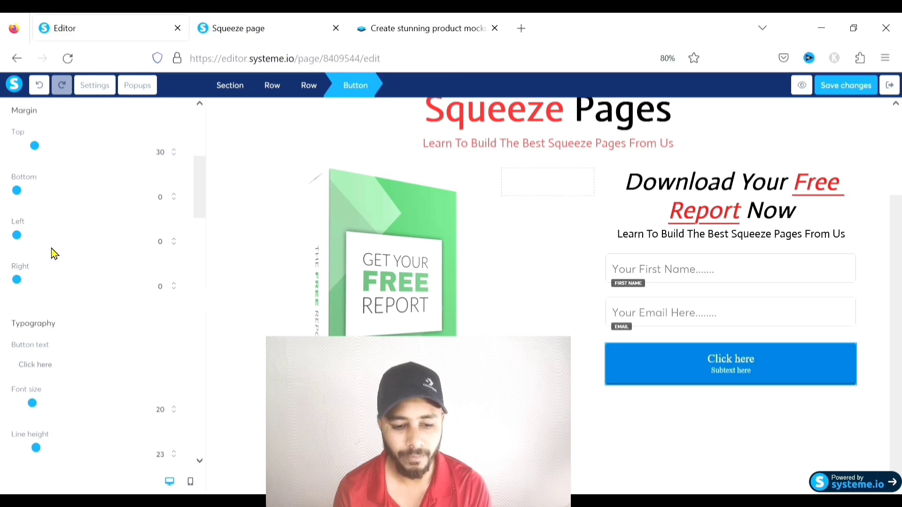
pyautogui.scroll(-1, 61, 237)
# Relabel the button 'Get The Report' and clear its subtext
pyautogui.scroll(-3, 63, 243)
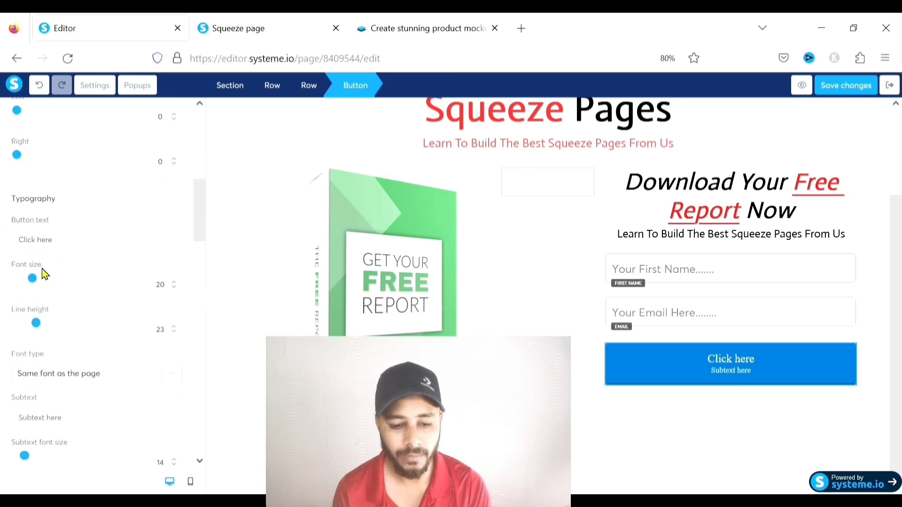
pyautogui.moveTo(74, 245); pyautogui.dragTo(25, 248)
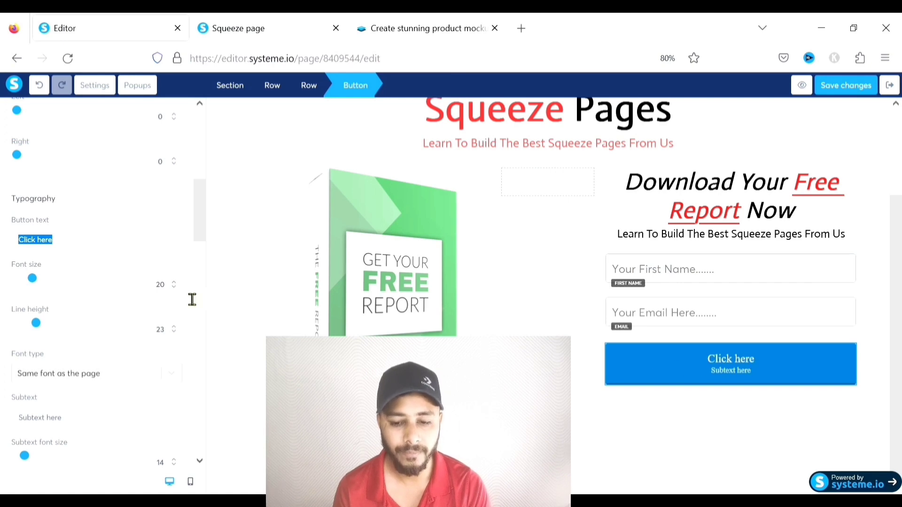
pyautogui.write('Get The Re')
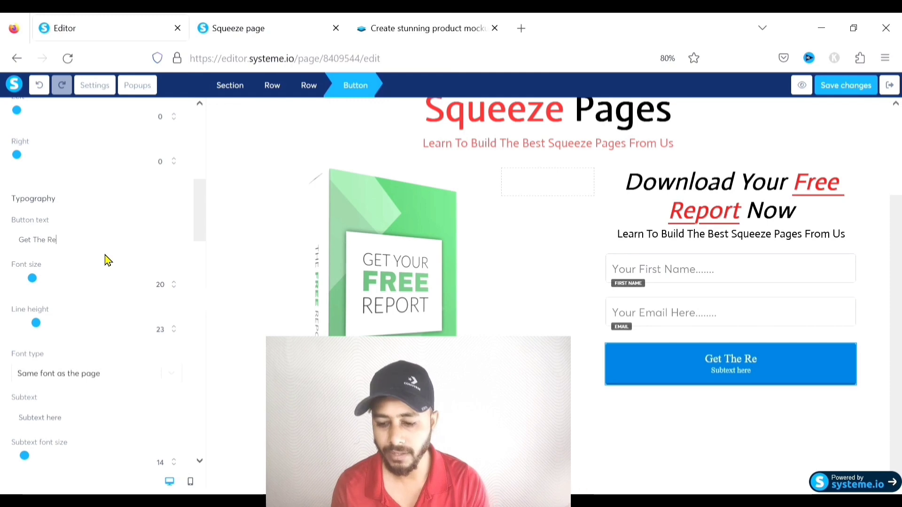
pyautogui.write('port')
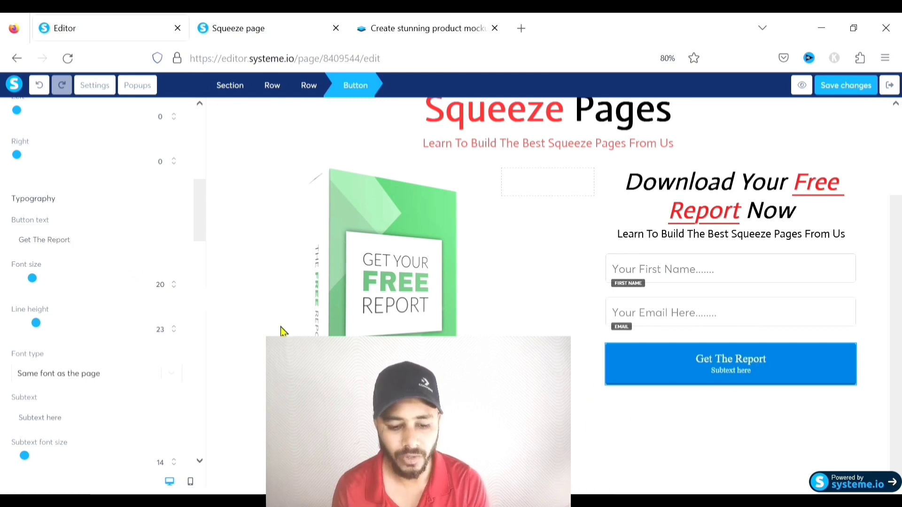
pyautogui.scroll(-2, 97, 286)
pyautogui.moveTo(91, 336); pyautogui.dragTo(12, 339)
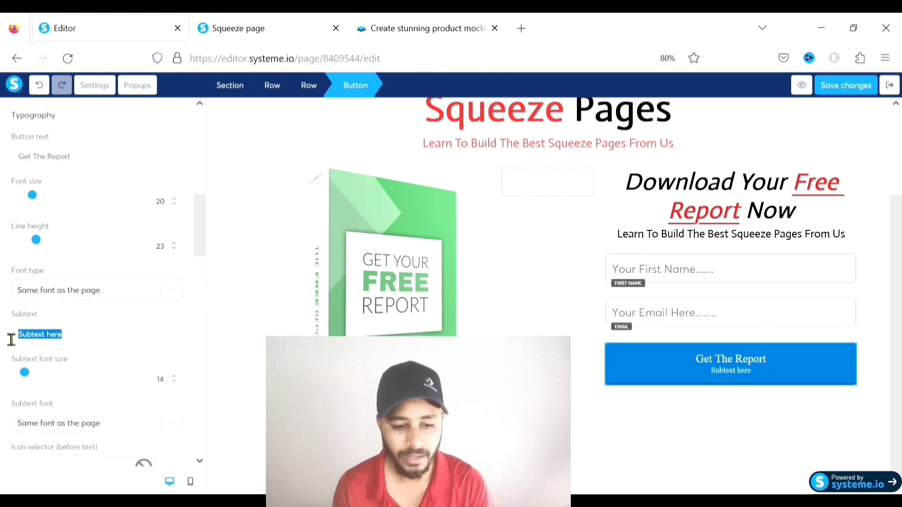
pyautogui.press('BackSpace')
pyautogui.scroll(2, 66, 282)
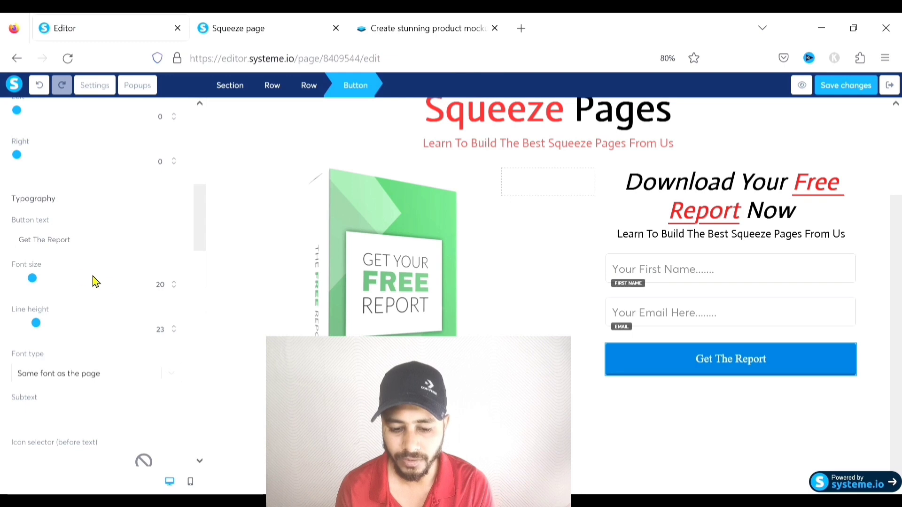
# Set the button label's font size to 29
pyautogui.click(175, 282)
pyautogui.click(174, 283)
pyautogui.click(174, 283)
pyautogui.click(174, 283)
pyautogui.click(174, 283)
pyautogui.click(175, 282)
pyautogui.click(174, 282)
pyautogui.click(174, 282)
pyautogui.click(174, 283)
pyautogui.click(174, 282)
pyautogui.click(174, 287)
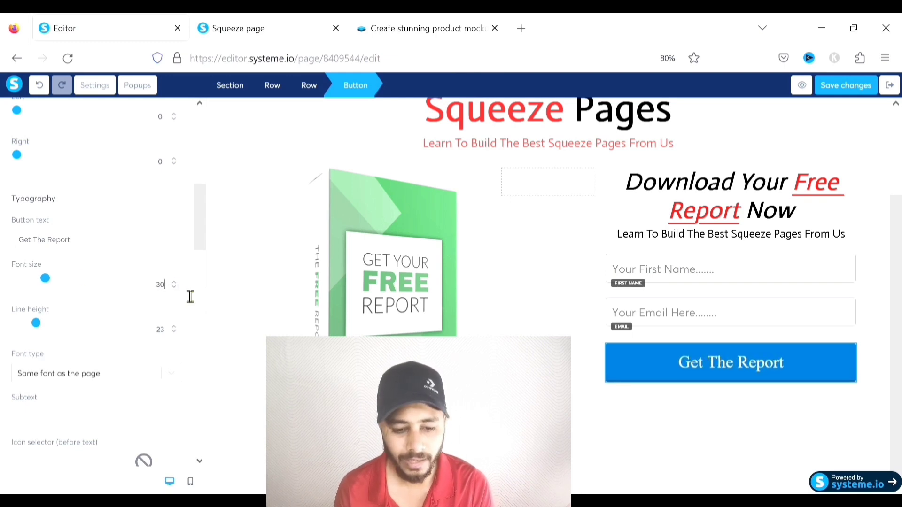
# Switch the button font to the Google Fonts font Actor
pyautogui.scroll(-1, 110, 306)
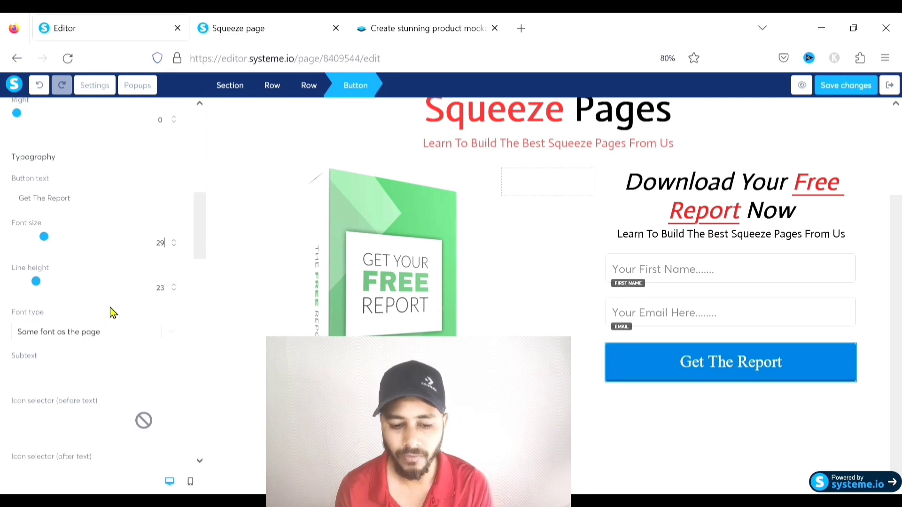
pyautogui.scroll(-2, 113, 293)
pyautogui.click(178, 253)
pyautogui.click(71, 308)
pyautogui.click(49, 284)
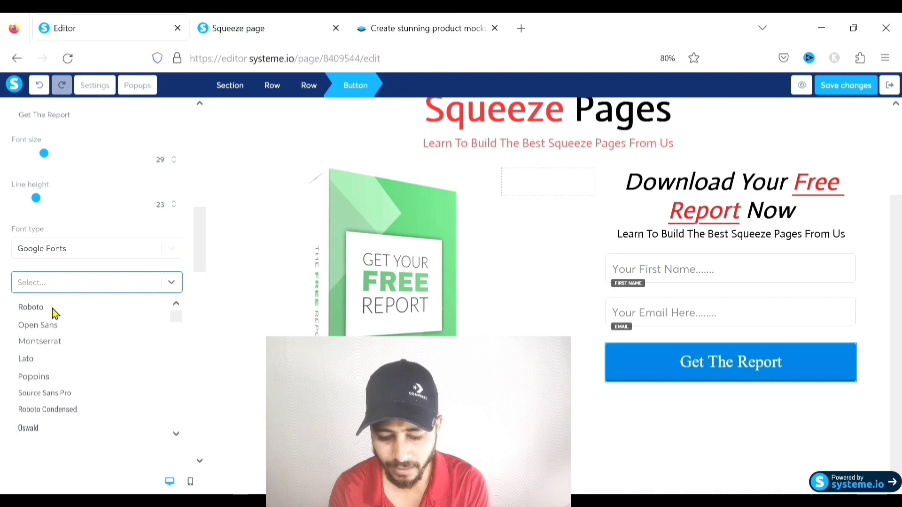
pyautogui.write('actor')
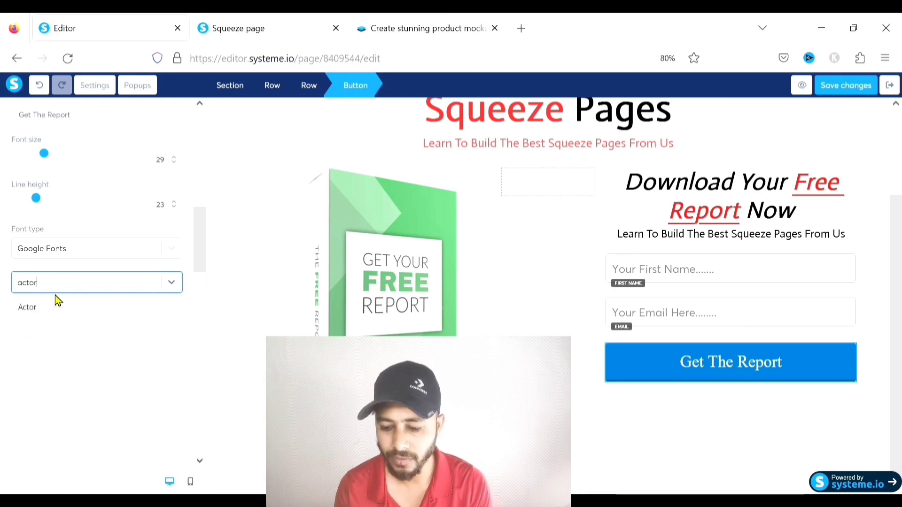
pyautogui.click(77, 310)
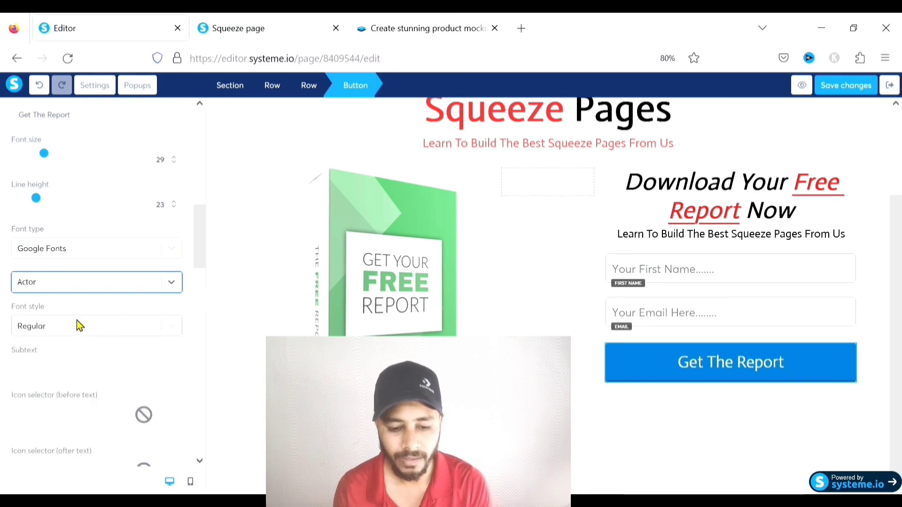
pyautogui.scroll(-4, 75, 307)
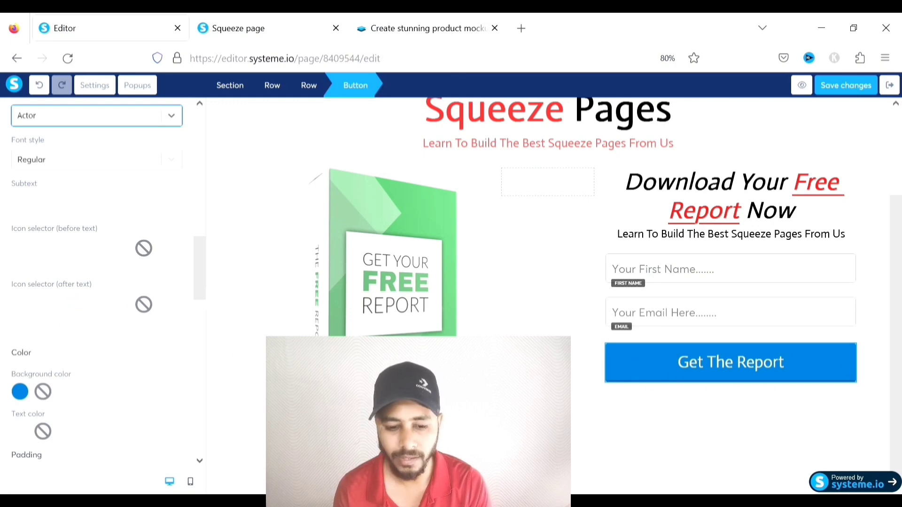
# Add the arrow-alt-circle-right icon before the button label
pyautogui.click(79, 252)
pyautogui.click(87, 283)
pyautogui.write('arro')
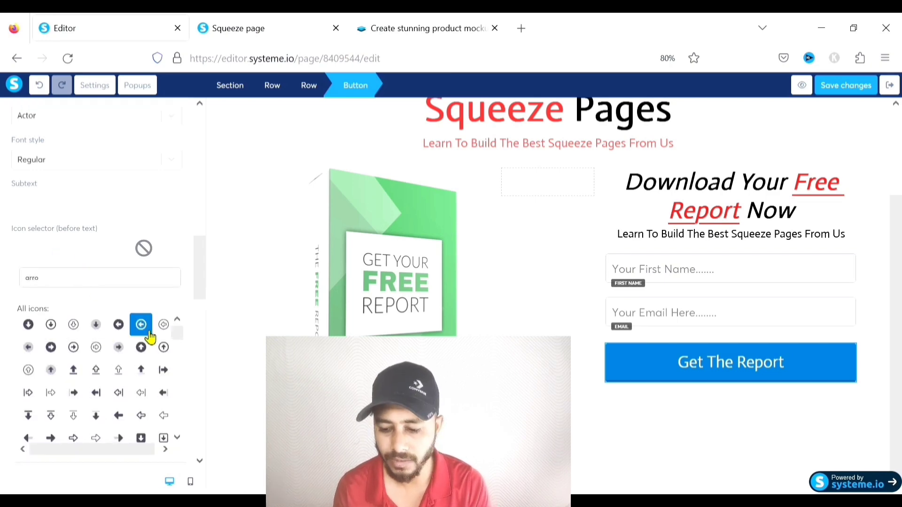
pyautogui.click(51, 347)
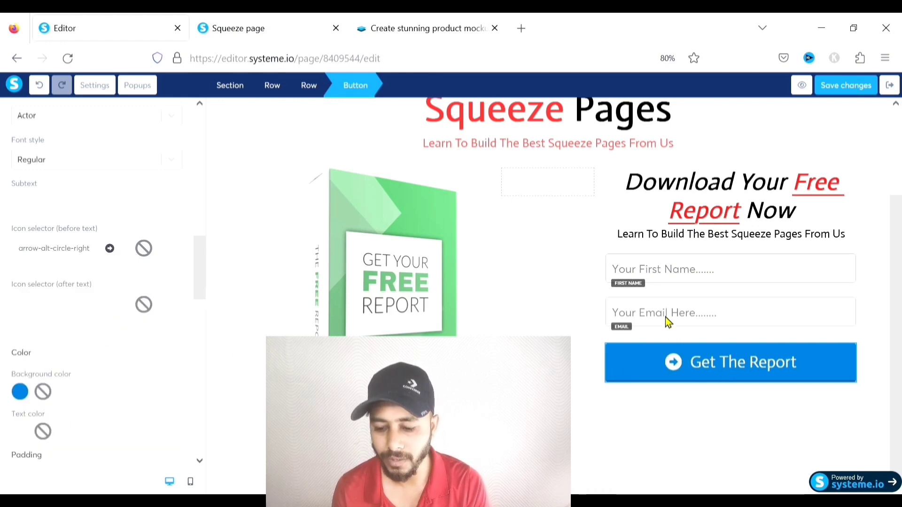
# Change the button background from blue to light orange FA9B46
pyautogui.click(618, 366)
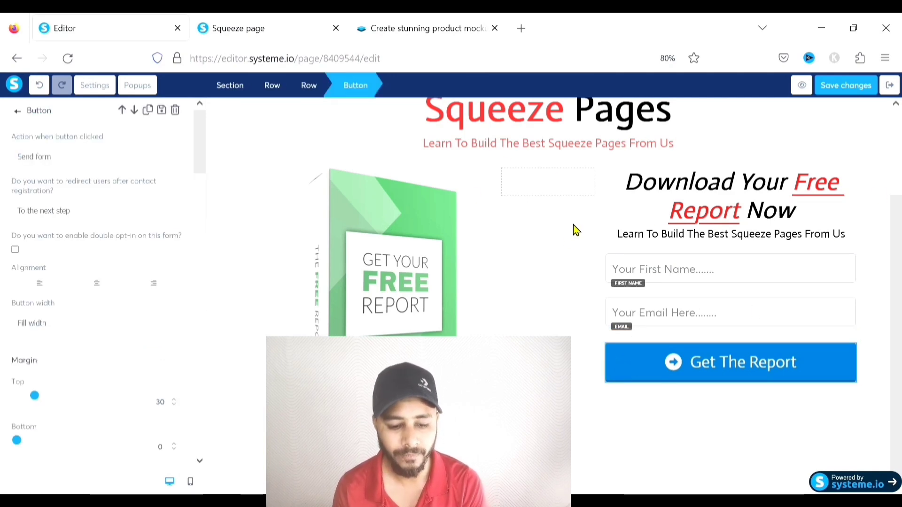
pyautogui.scroll(-5, 86, 298)
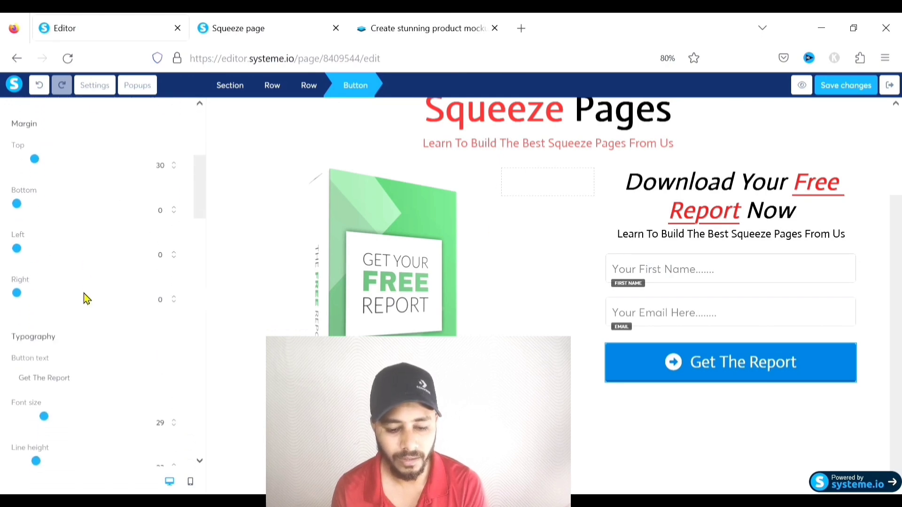
pyautogui.scroll(-10, 86, 299)
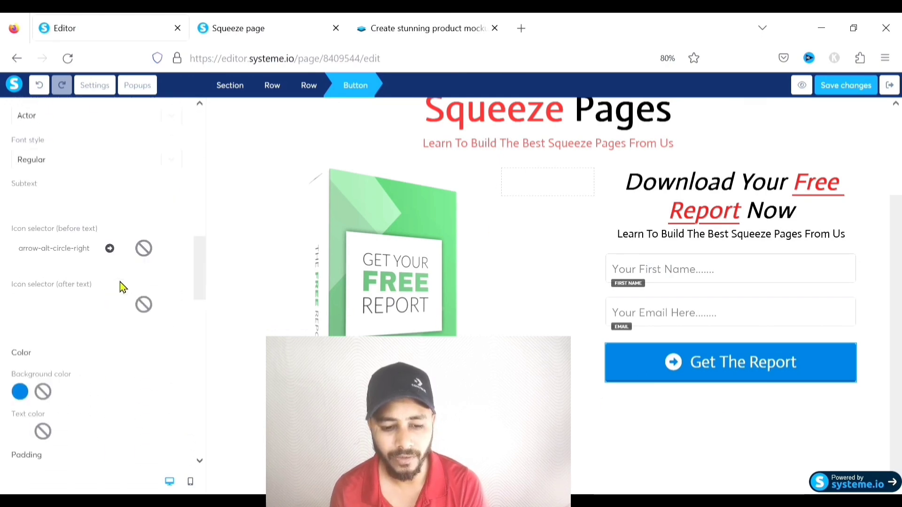
pyautogui.scroll(-5, 120, 282)
pyautogui.click(20, 225)
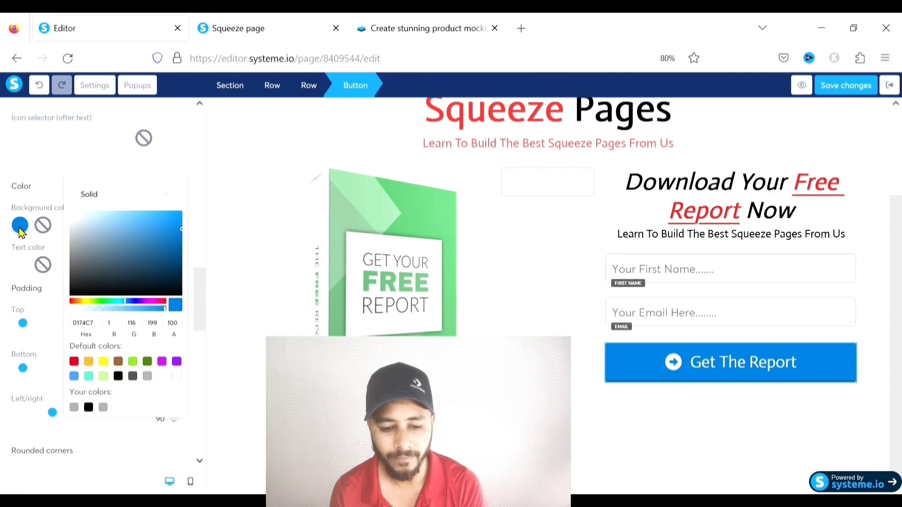
pyautogui.click(76, 301)
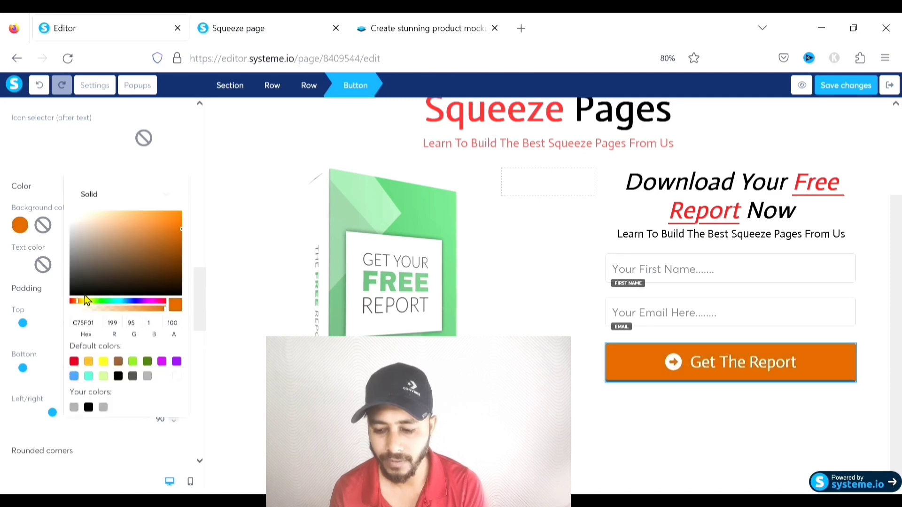
pyautogui.moveTo(153, 219); pyautogui.dragTo(136, 219)
pyautogui.click(147, 218)
pyautogui.click(151, 214)
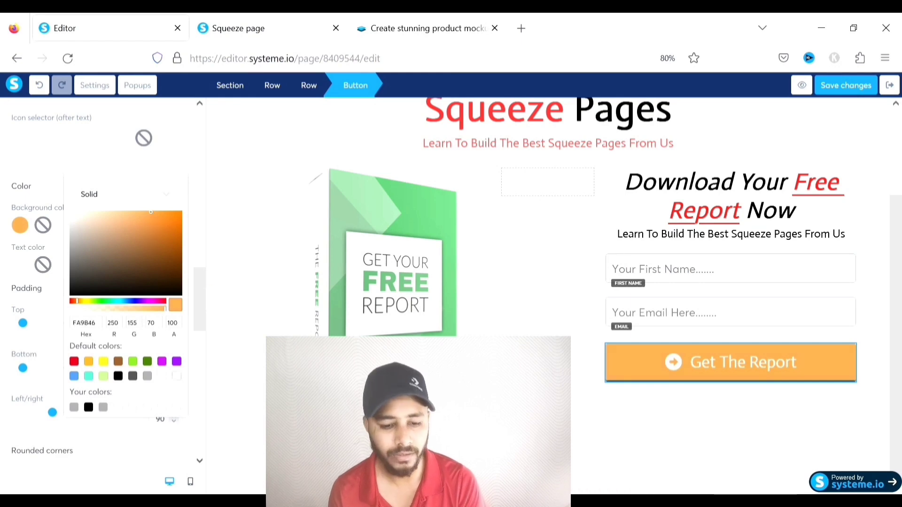
pyautogui.click(706, 439)
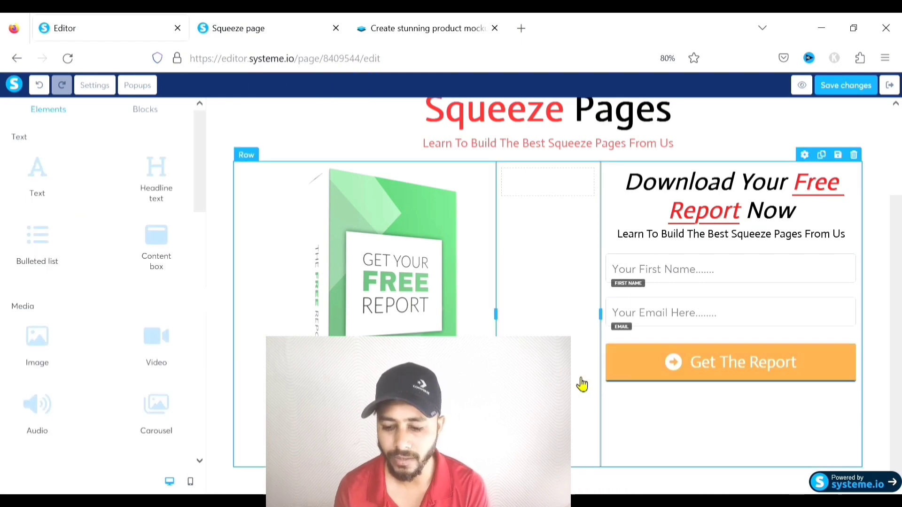
# Set the button's top padding to 15 and round its corners to 5
pyautogui.click(715, 372)
pyautogui.scroll(-10, 111, 297)
pyautogui.scroll(-5, 112, 297)
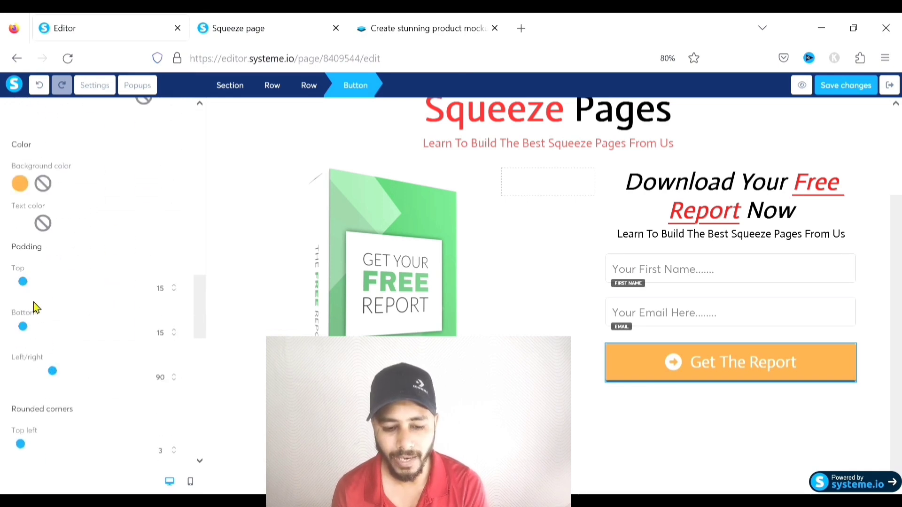
pyautogui.scroll(-2, 63, 294)
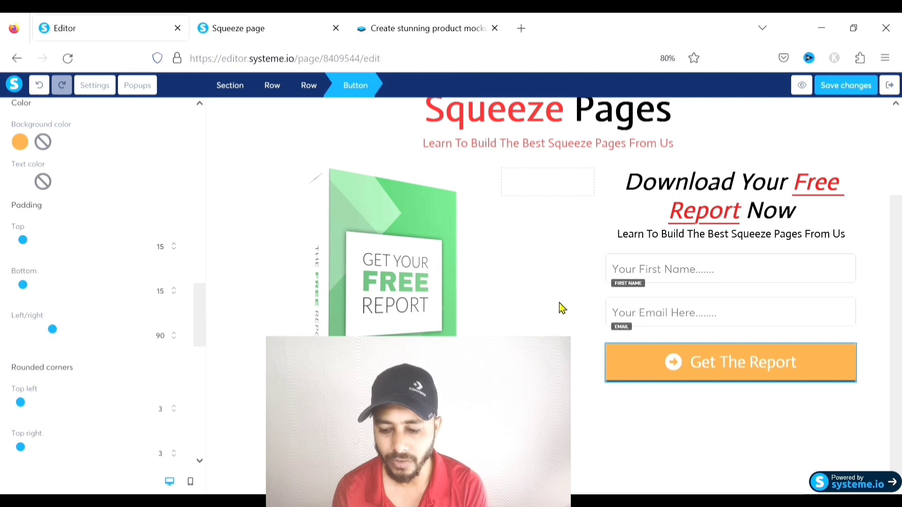
pyautogui.moveTo(22, 240)
pyautogui.mouseDown()
pyautogui.moveTo(55, 239)
pyautogui.moveTo(28, 238)
pyautogui.mouseUp()
pyautogui.click(173, 248)
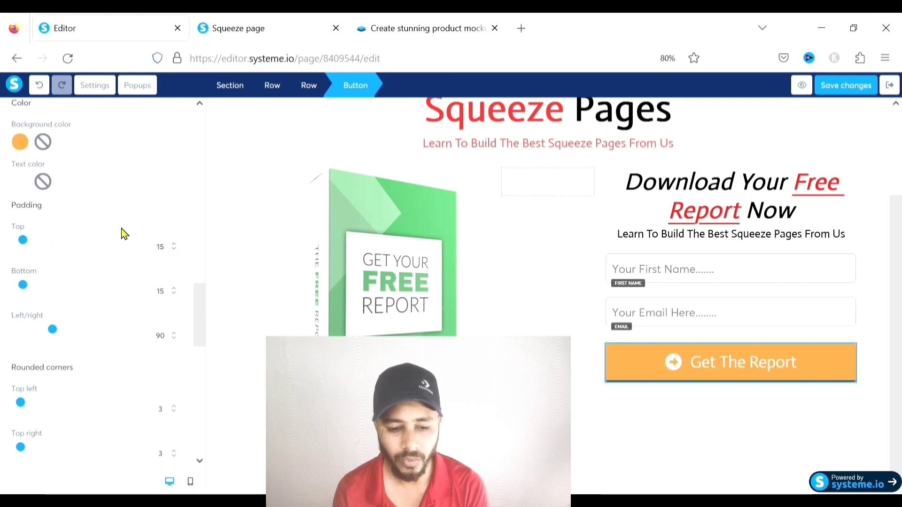
pyautogui.scroll(-3, 118, 226)
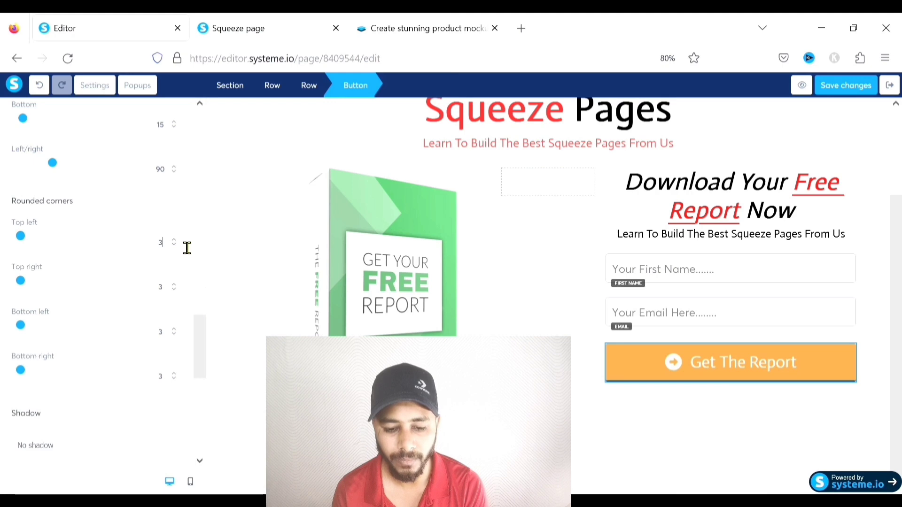
pyautogui.click(175, 285)
pyautogui.click(174, 284)
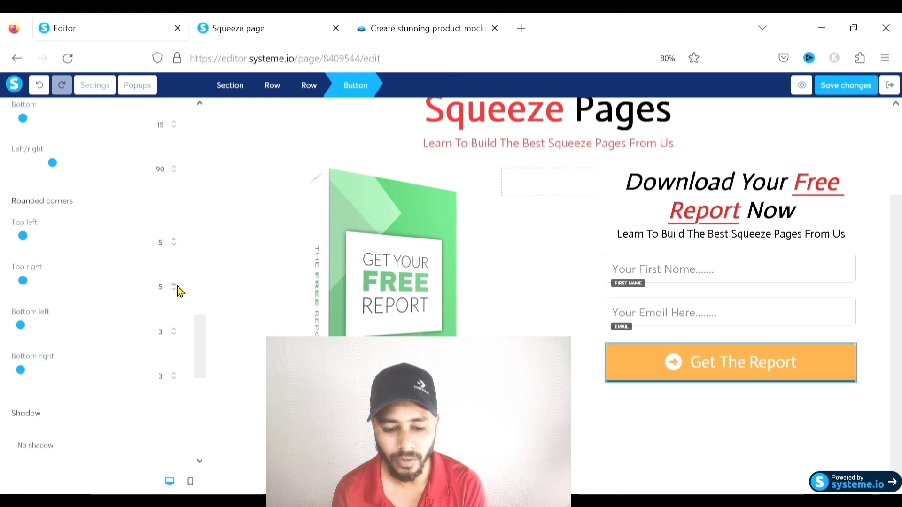
pyautogui.click(175, 374)
pyautogui.click(175, 374)
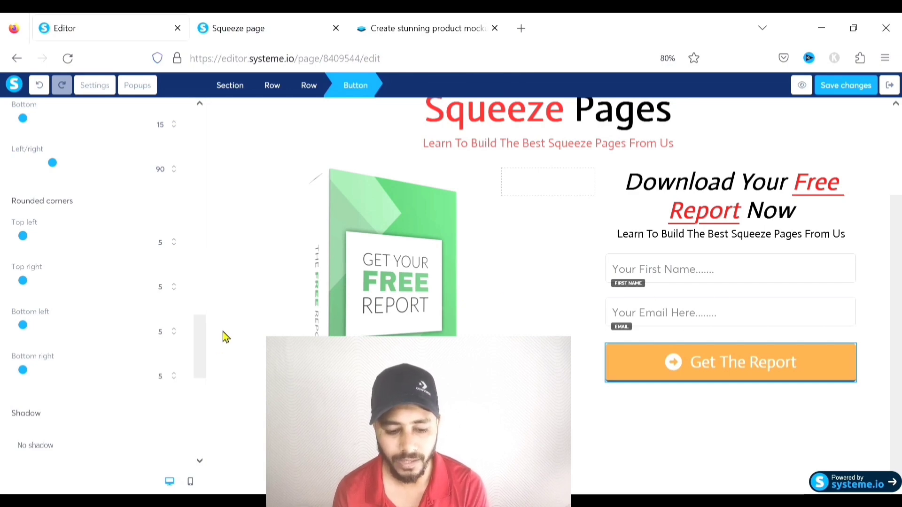
# Give the button a Soft shadow and set its Border Style to None
pyautogui.scroll(-4, 113, 292)
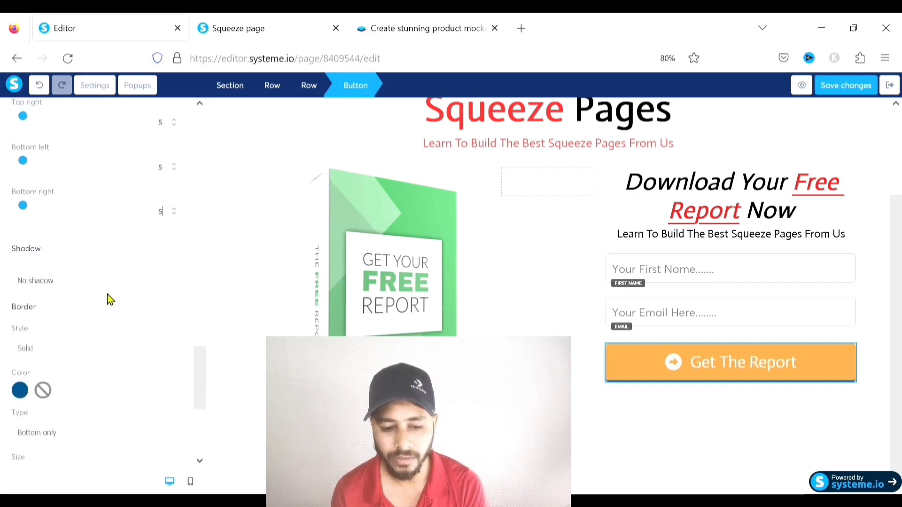
pyautogui.scroll(-1, 27, 278)
pyautogui.click(65, 241)
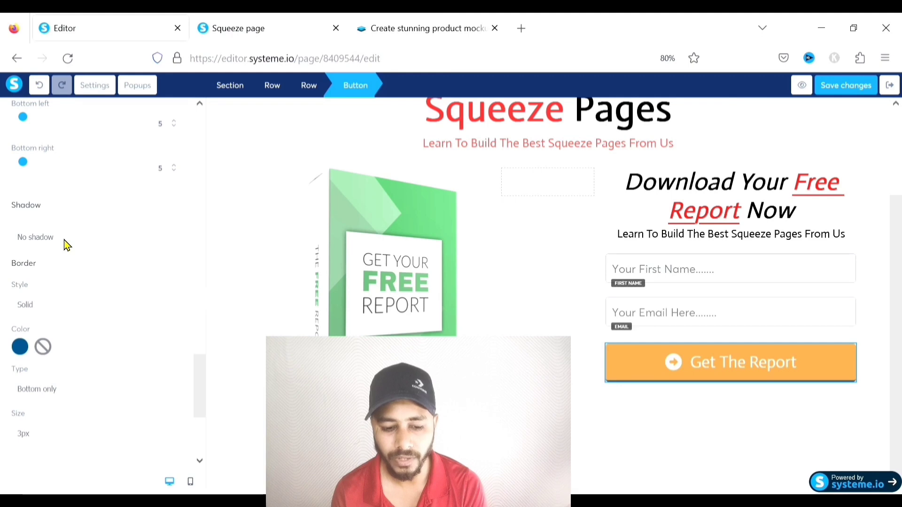
pyautogui.click(53, 264)
pyautogui.scroll(-3, 74, 263)
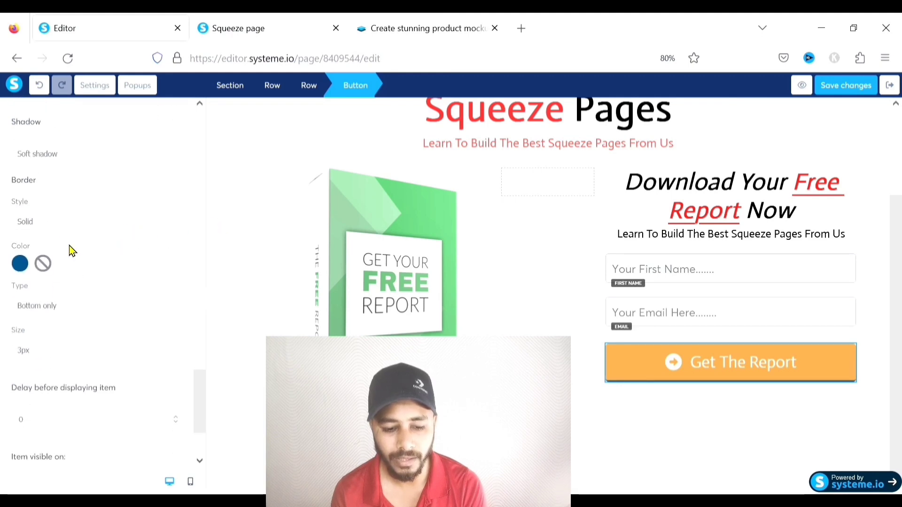
pyautogui.scroll(-3, 70, 261)
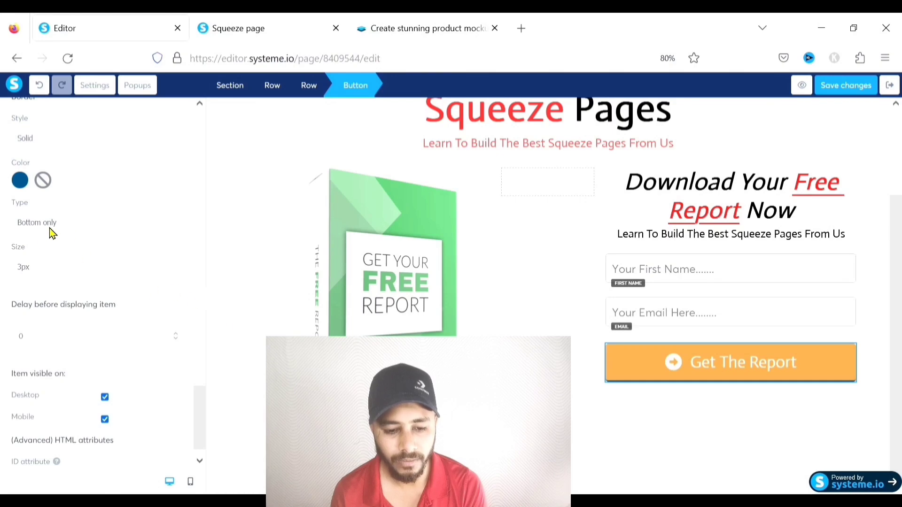
pyautogui.scroll(-1, 49, 227)
pyautogui.scroll(2, 49, 228)
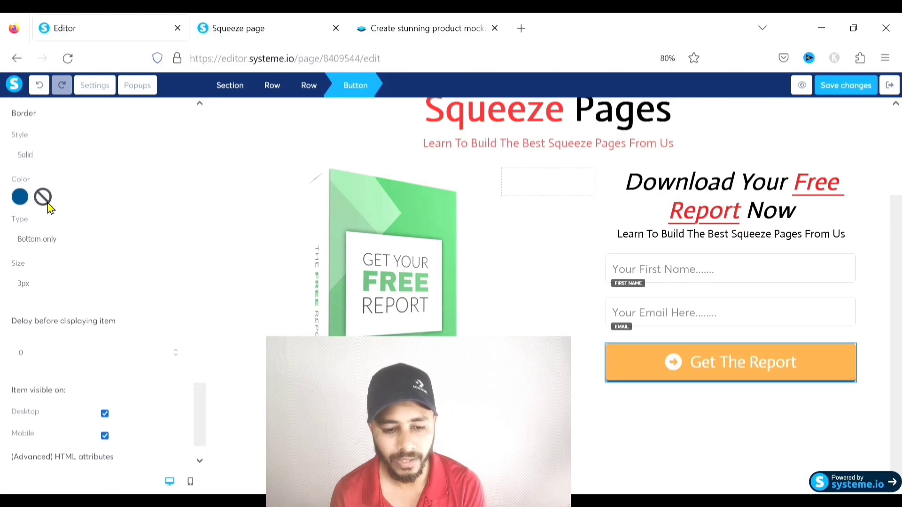
pyautogui.click(45, 156)
pyautogui.click(33, 183)
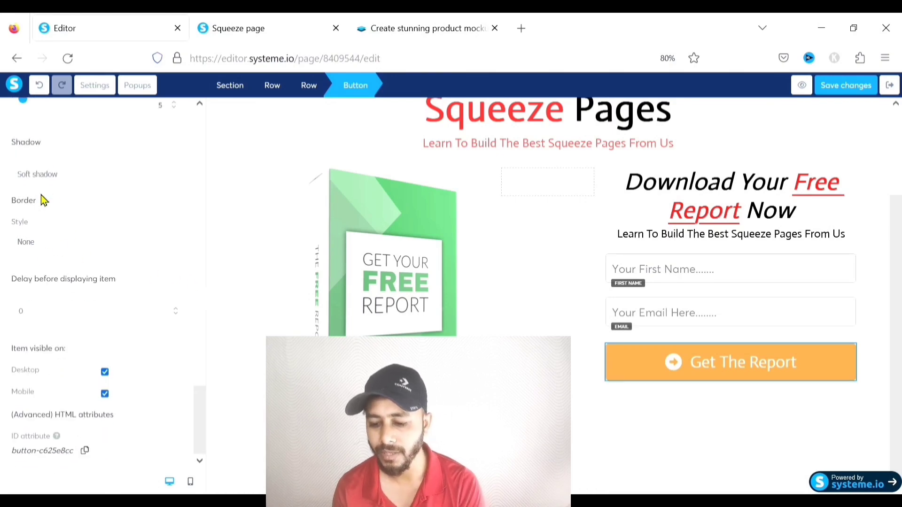
pyautogui.click(778, 444)
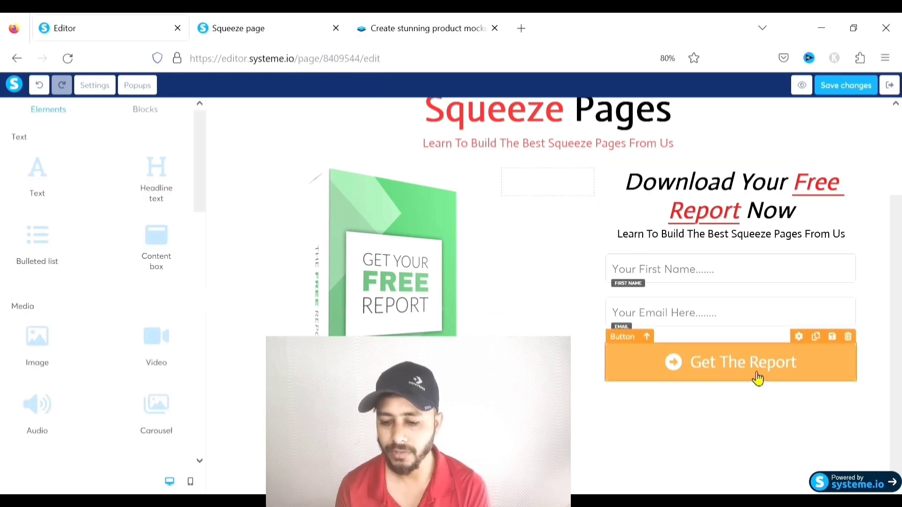
# Preview the squeeze page live and scroll through the headline, report cover and form
pyautogui.click(649, 374)
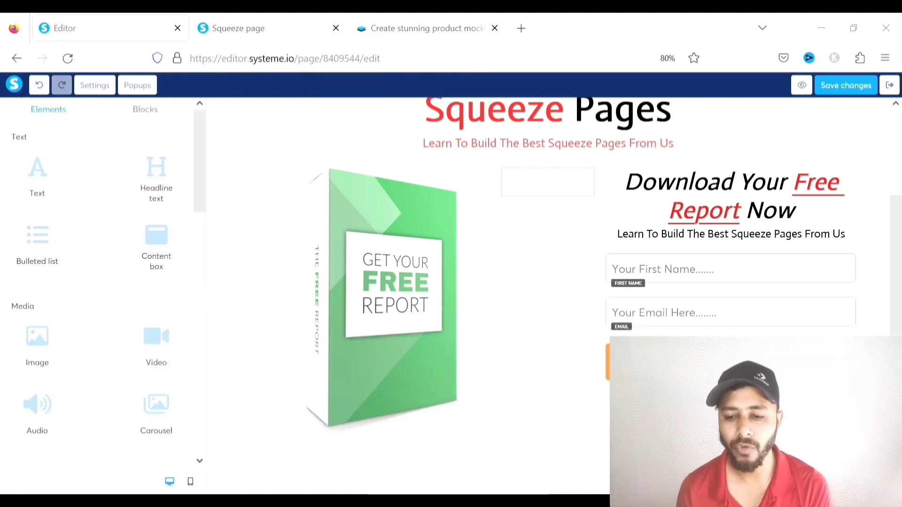
pyautogui.scroll(2, 493, 462)
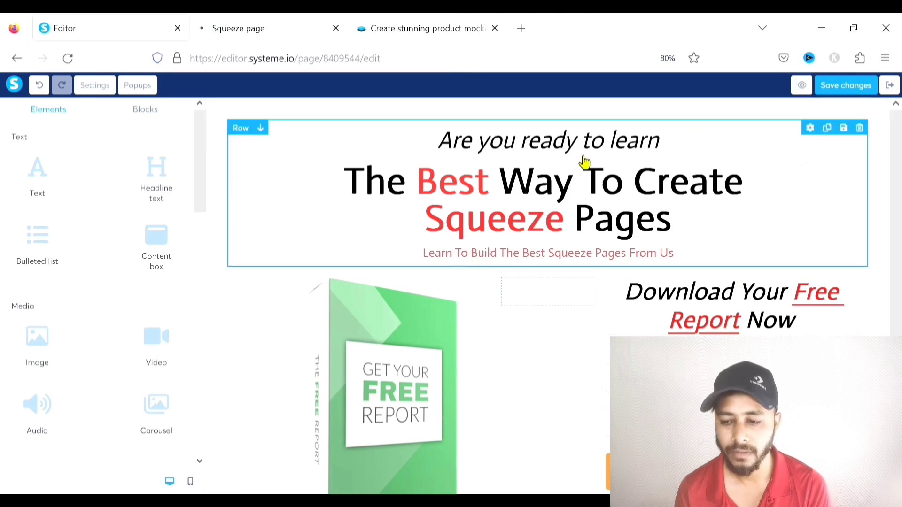
pyautogui.click(246, 30)
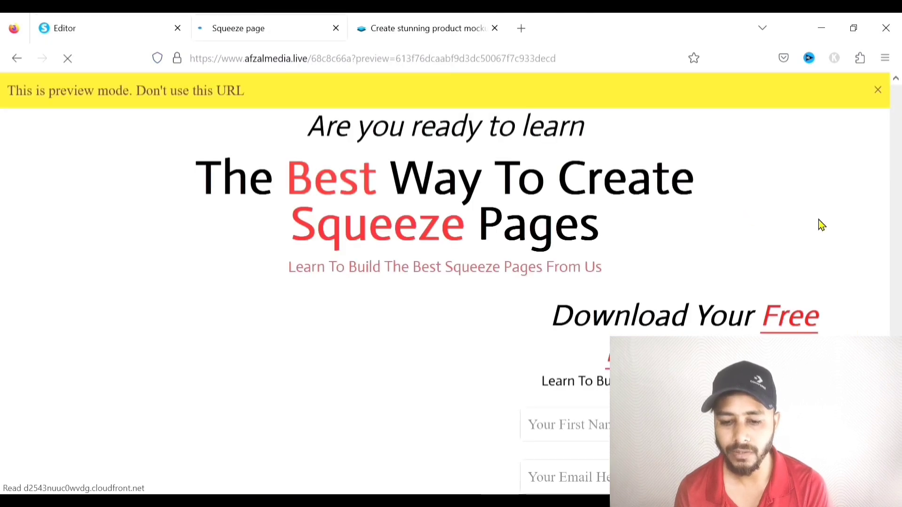
pyautogui.click(876, 92)
pyautogui.scroll(-3, 709, 178)
pyautogui.scroll(3, 714, 180)
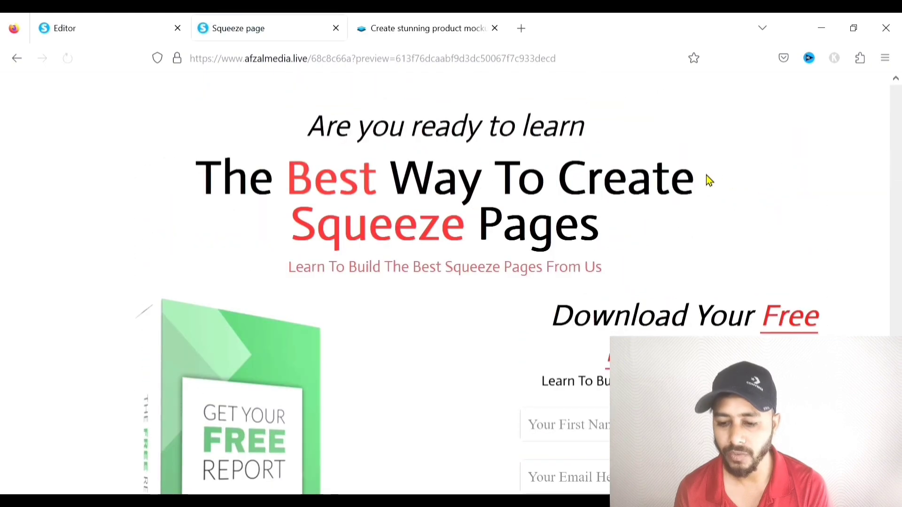
pyautogui.scroll(-3, 709, 181)
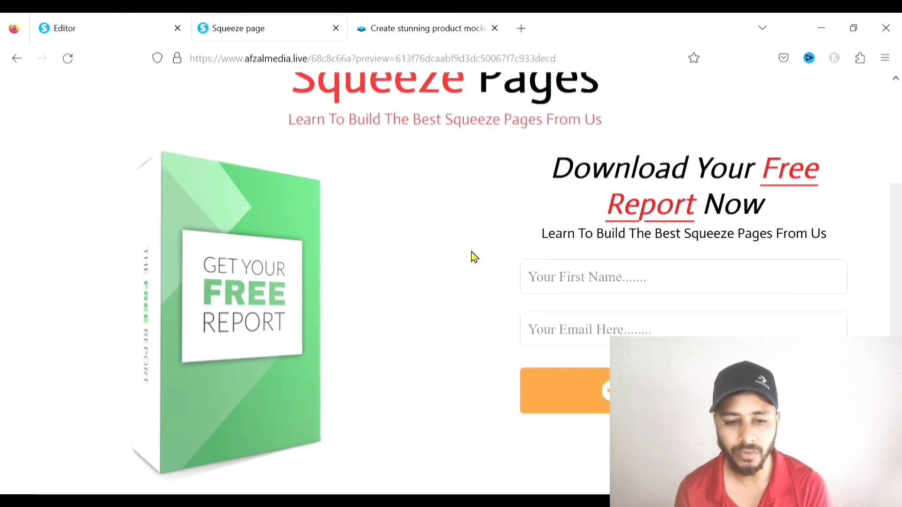
# Back in the editor, insert the arrow GIF from uploaded images beside the report cover
pyautogui.scroll(3, 455, 331)
pyautogui.click(112, 28)
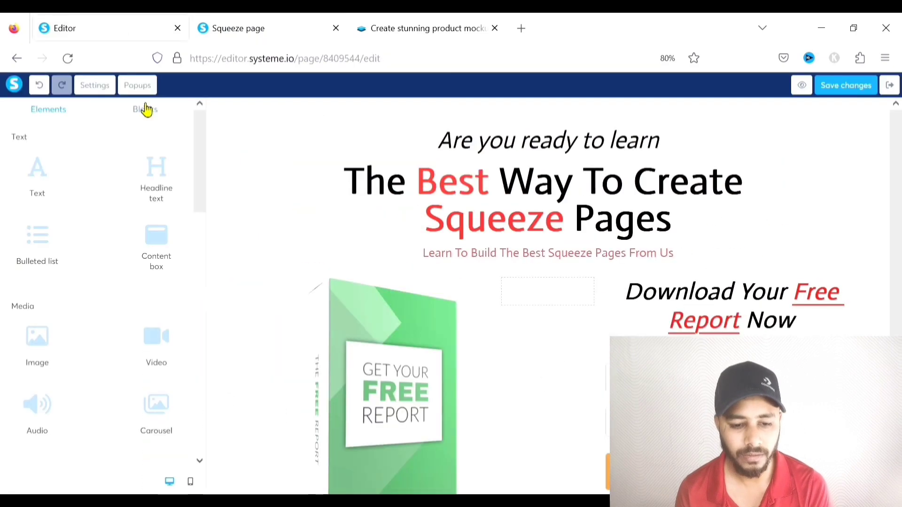
pyautogui.scroll(-2, 105, 230)
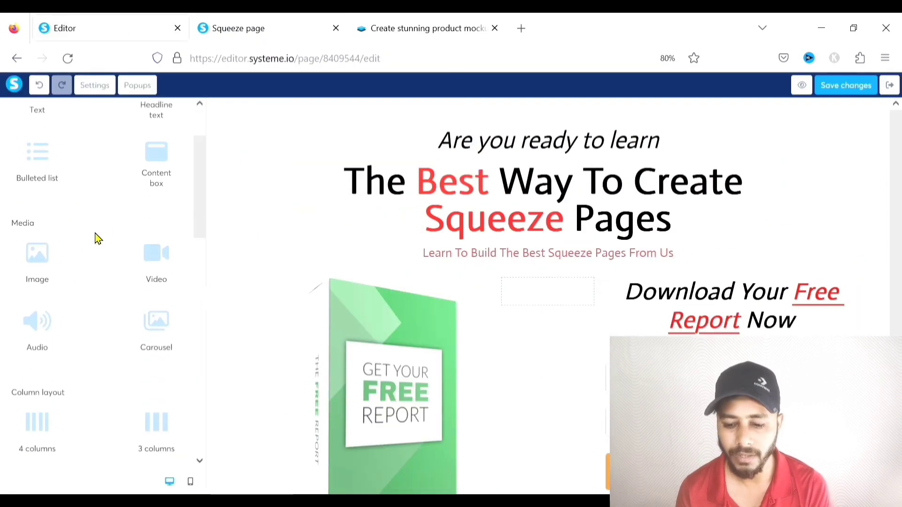
pyautogui.moveTo(39, 270); pyautogui.dragTo(563, 298)
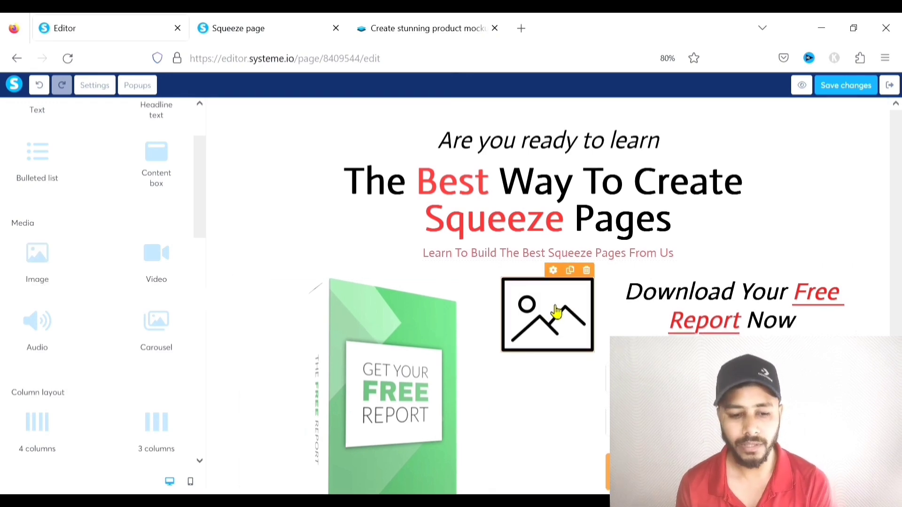
pyautogui.click(547, 312)
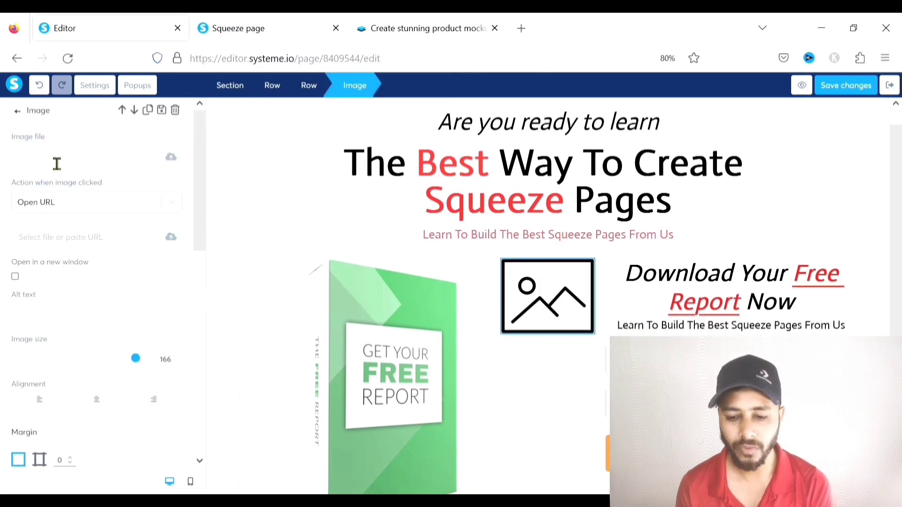
pyautogui.click(171, 158)
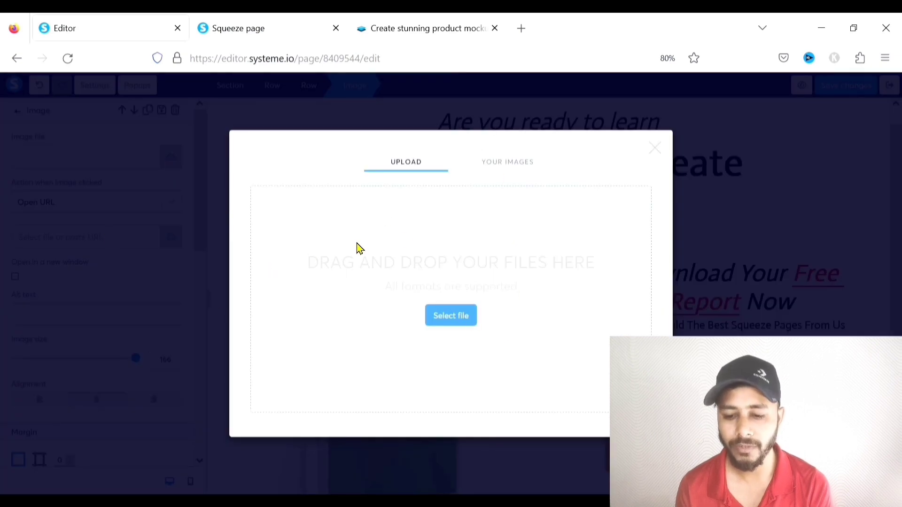
pyautogui.click(503, 163)
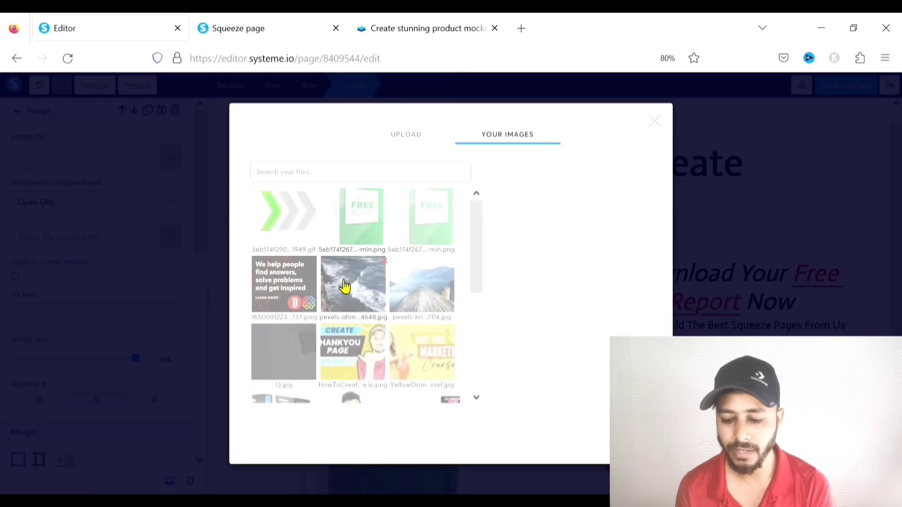
pyautogui.click(295, 218)
pyautogui.click(531, 413)
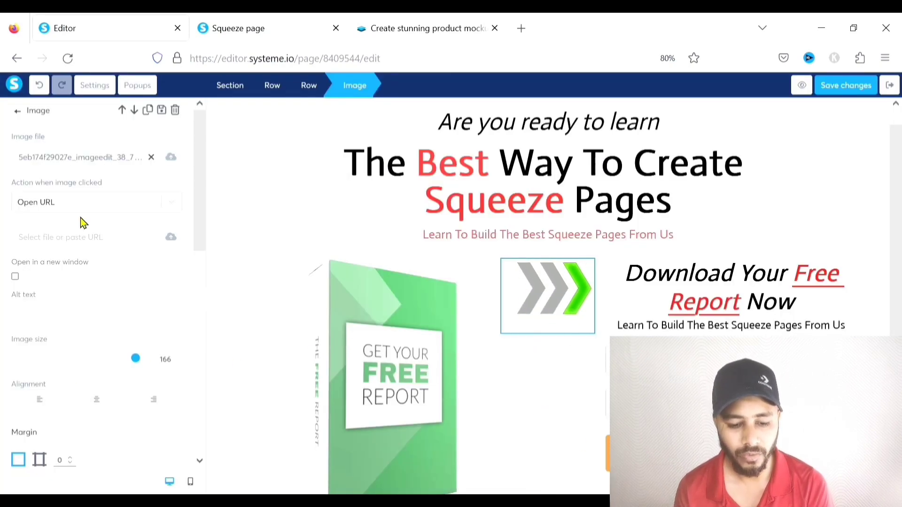
# Lower the arrow with a 200 top margin and preview the page live
pyautogui.scroll(-5, 147, 267)
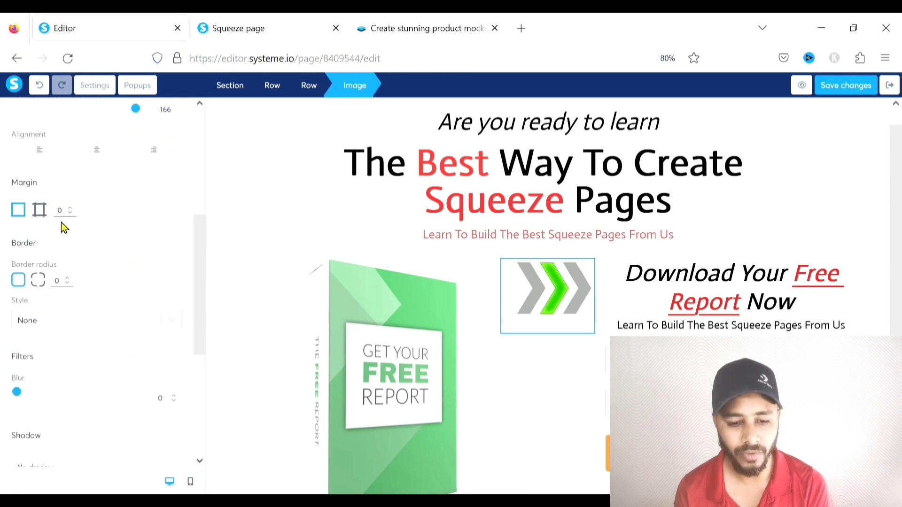
pyautogui.click(48, 212)
pyautogui.click(70, 208)
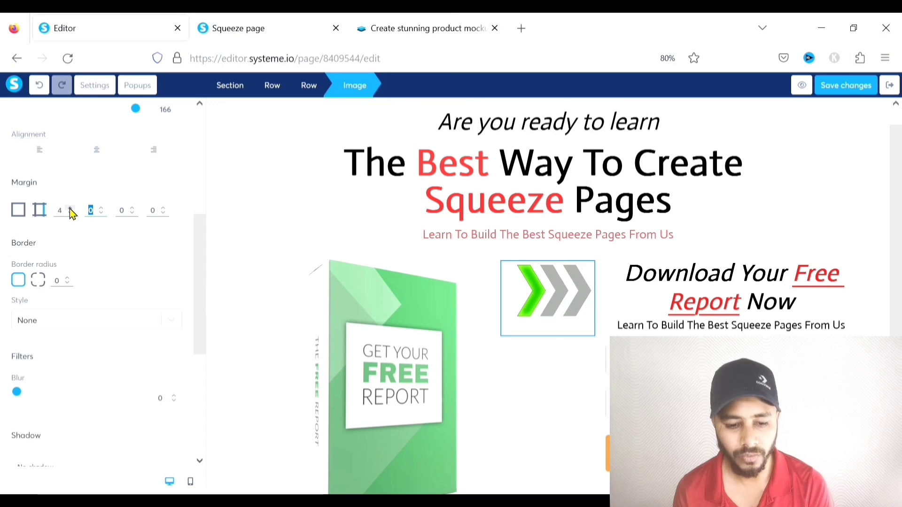
pyautogui.click(70, 208)
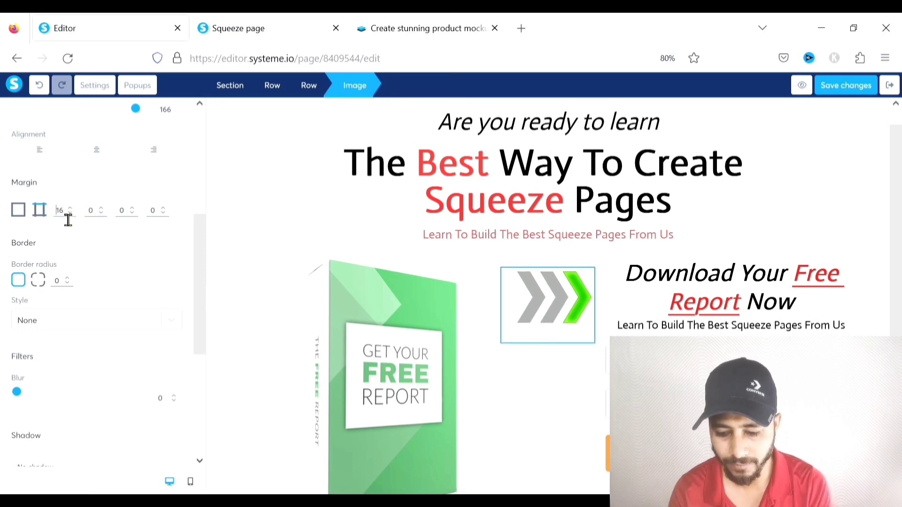
pyautogui.write('100')
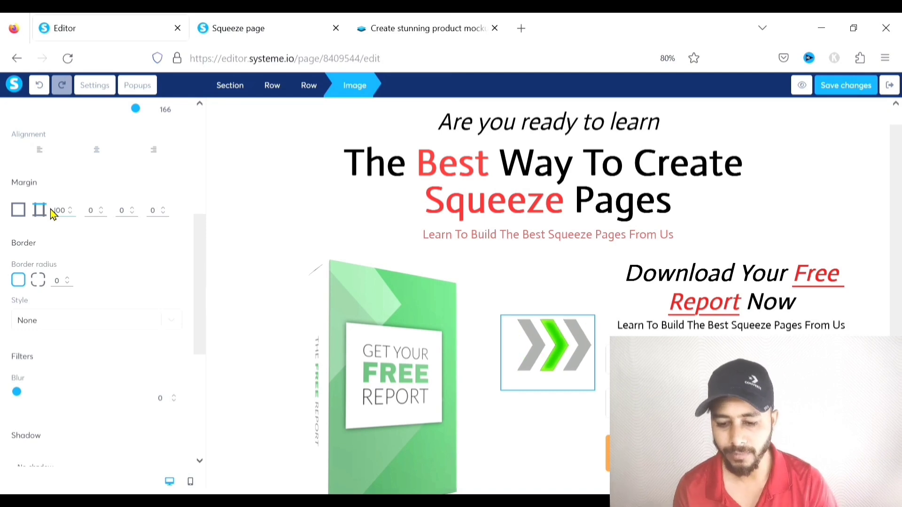
pyautogui.press('BackSpace')
pyautogui.write('2')
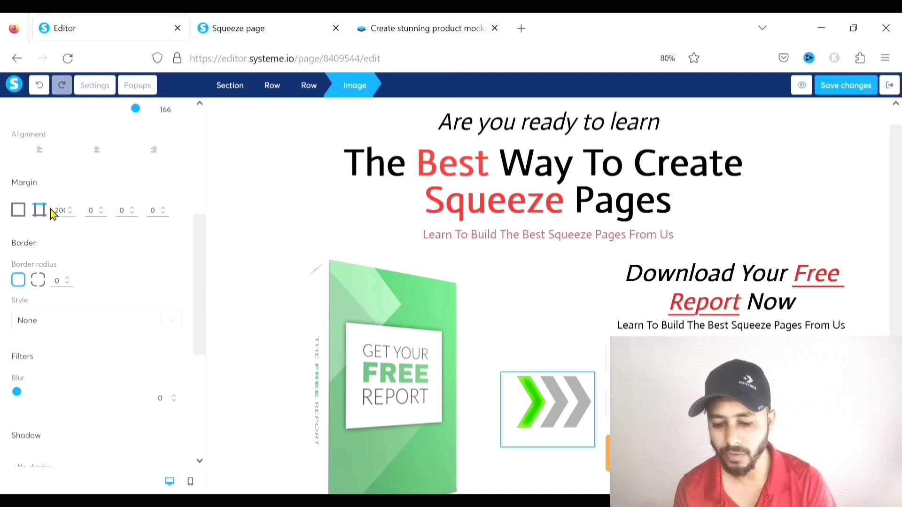
pyautogui.click(489, 262)
pyautogui.scroll(-2, 509, 281)
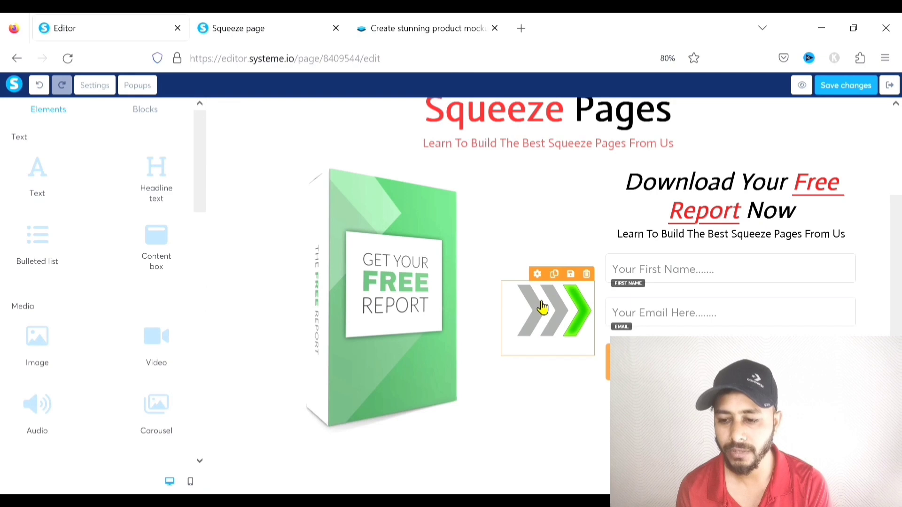
pyautogui.click(799, 85)
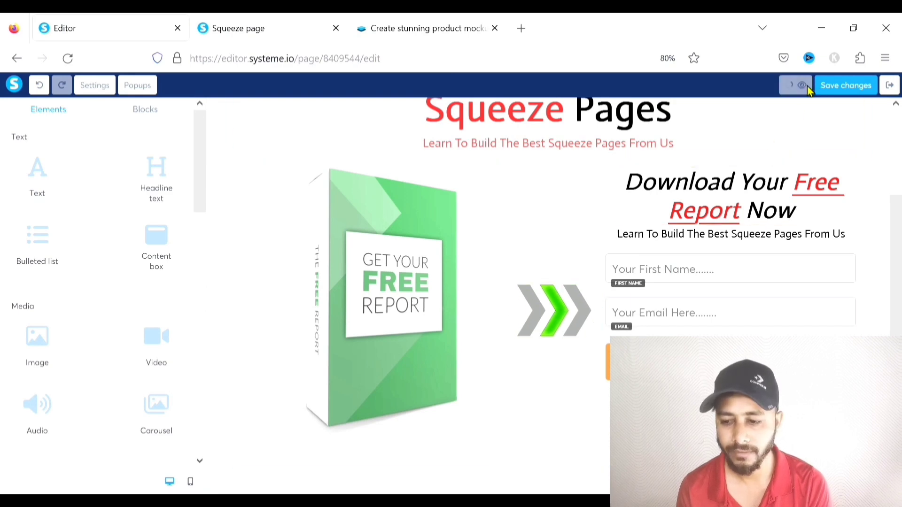
# Scroll the refreshed preview to check the report cover, arrow and opt-in form, then return to the editor
pyautogui.click(257, 31)
pyautogui.click(879, 90)
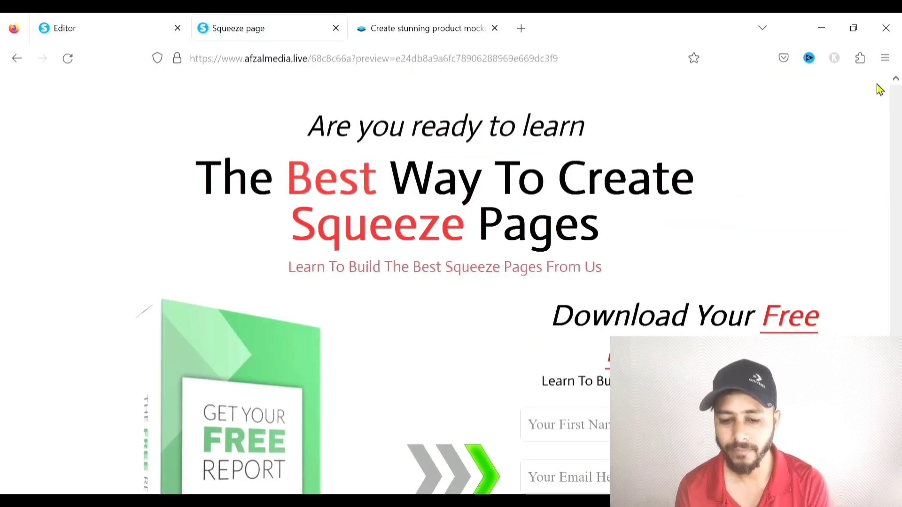
pyautogui.scroll(-3, 777, 202)
pyautogui.scroll(3, 778, 201)
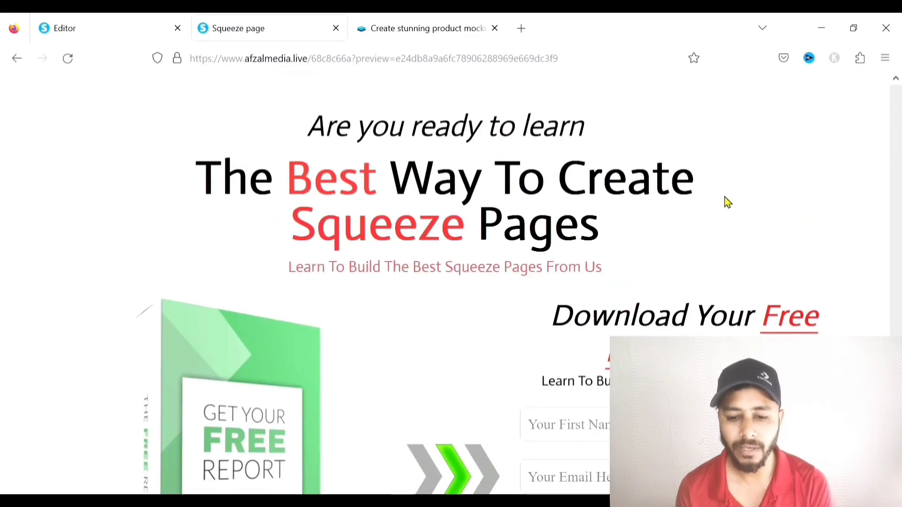
pyautogui.scroll(-4, 724, 197)
pyautogui.scroll(4, 725, 198)
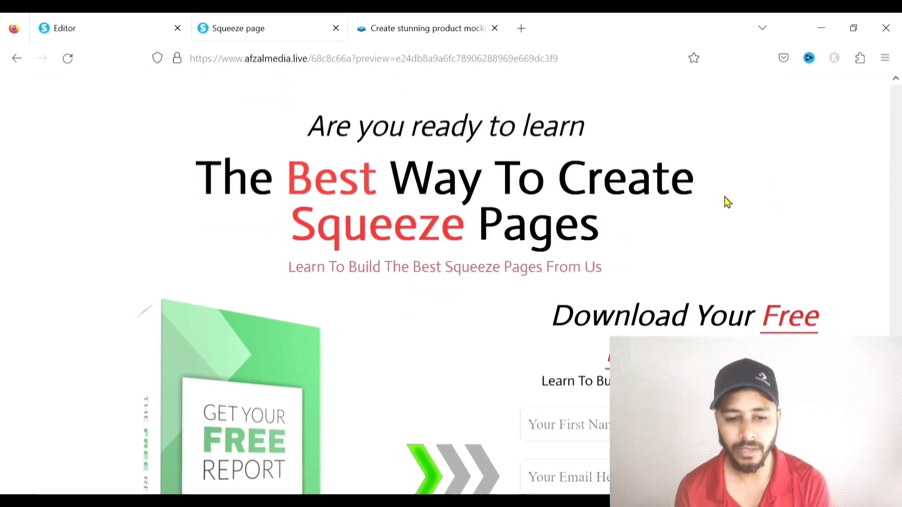
pyautogui.scroll(-4, 726, 202)
pyautogui.scroll(5, 733, 205)
pyautogui.click(65, 28)
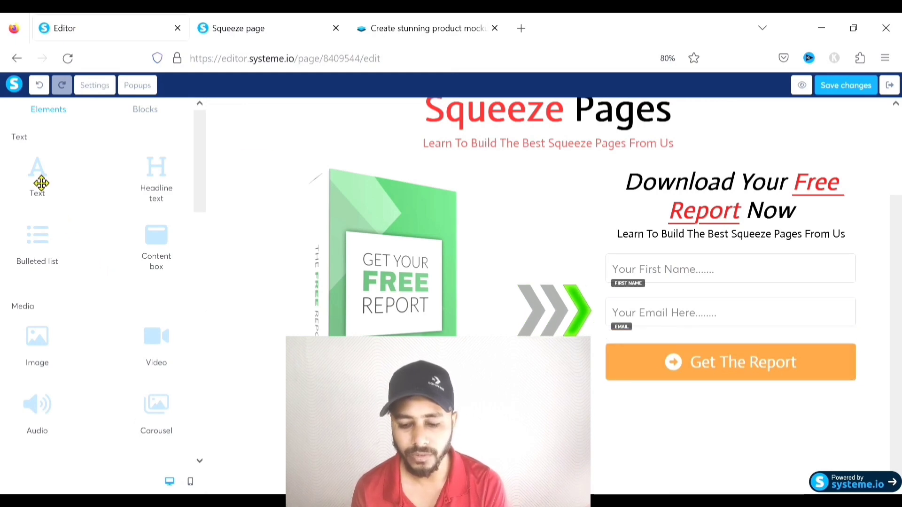
# Add a text block below the button reading 'We Respect Your Privacy. We will not spam You'
pyautogui.moveTo(36, 179); pyautogui.dragTo(383, 334)
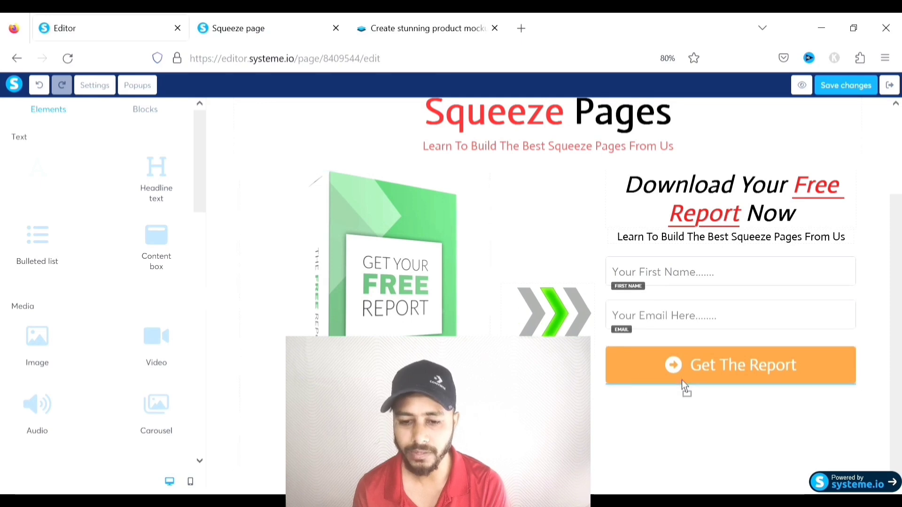
pyautogui.moveTo(682, 382); pyautogui.dragTo(683, 383)
pyautogui.click(696, 418)
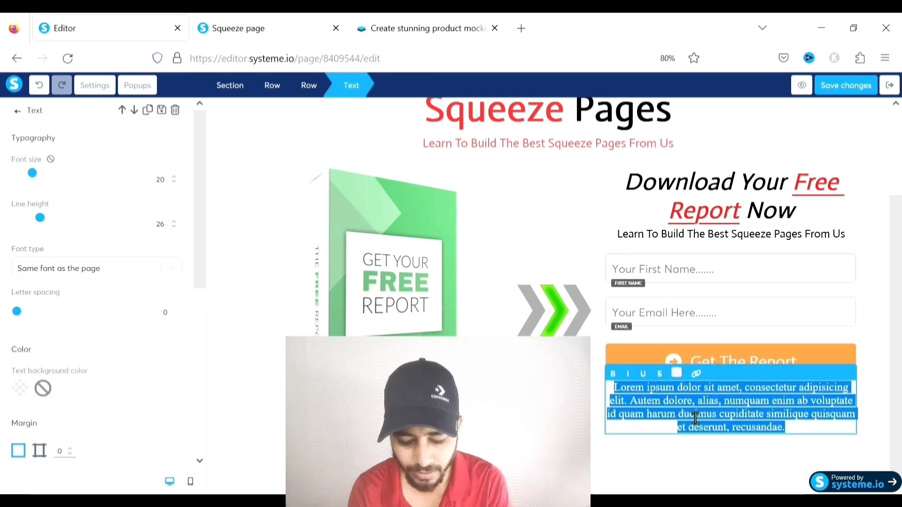
pyautogui.write('We Respect Your Privacy.')
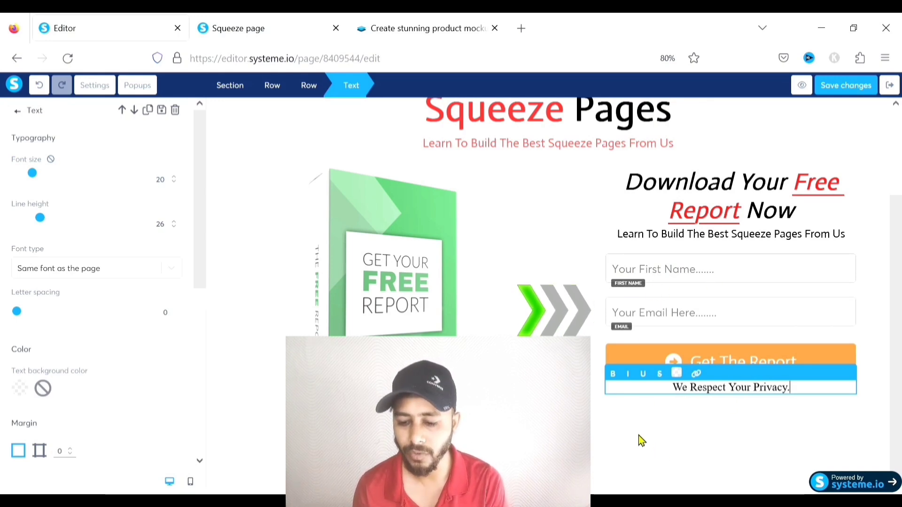
pyautogui.hotkey('alt', 'Tab')
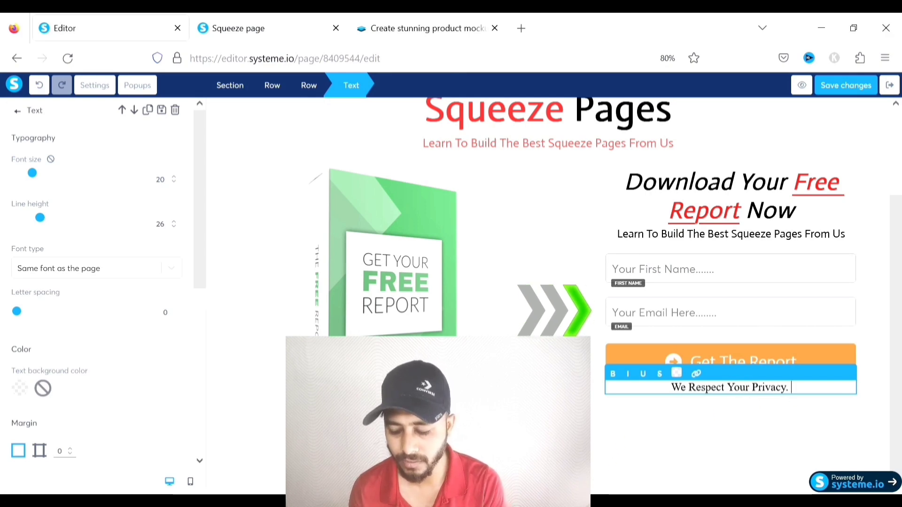
pyautogui.write('We will ')
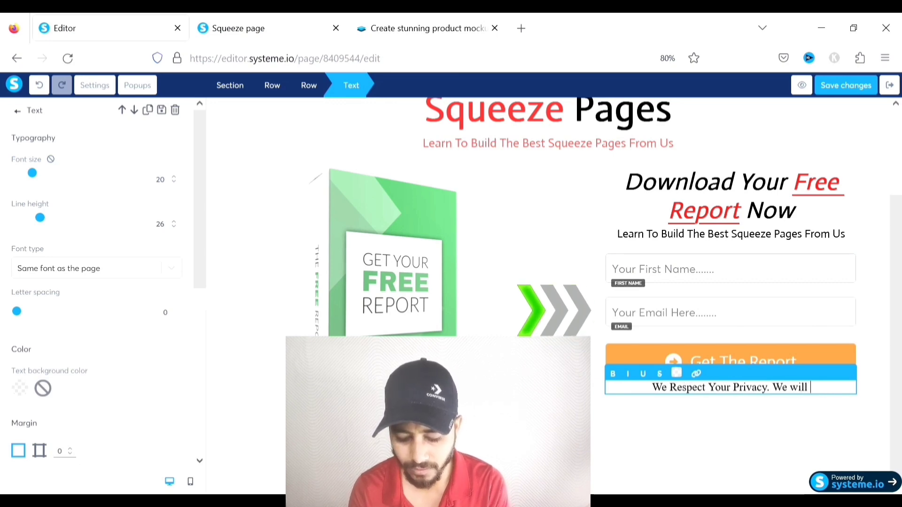
pyautogui.write('not')
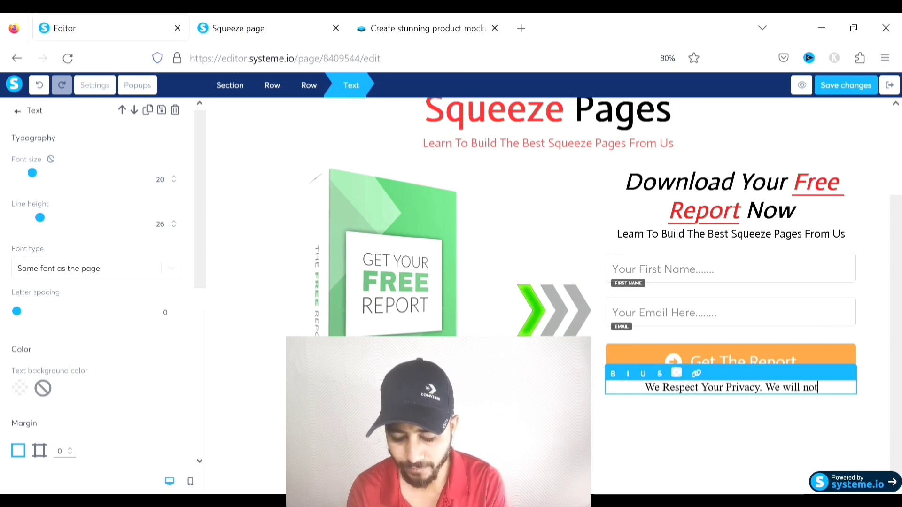
pyautogui.write(' spam You')
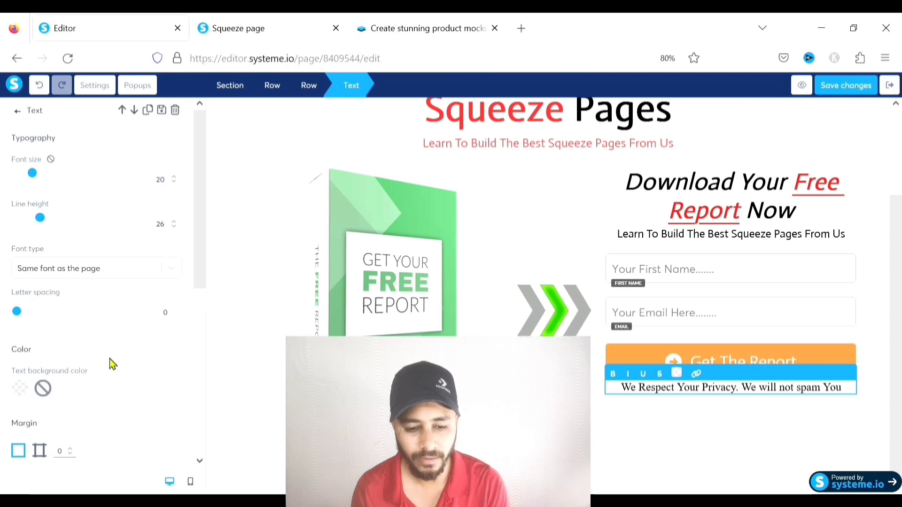
# Set the privacy note's font to Google Fonts Actor
pyautogui.scroll(-5, 99, 347)
pyautogui.scroll(5, 94, 342)
pyautogui.click(87, 272)
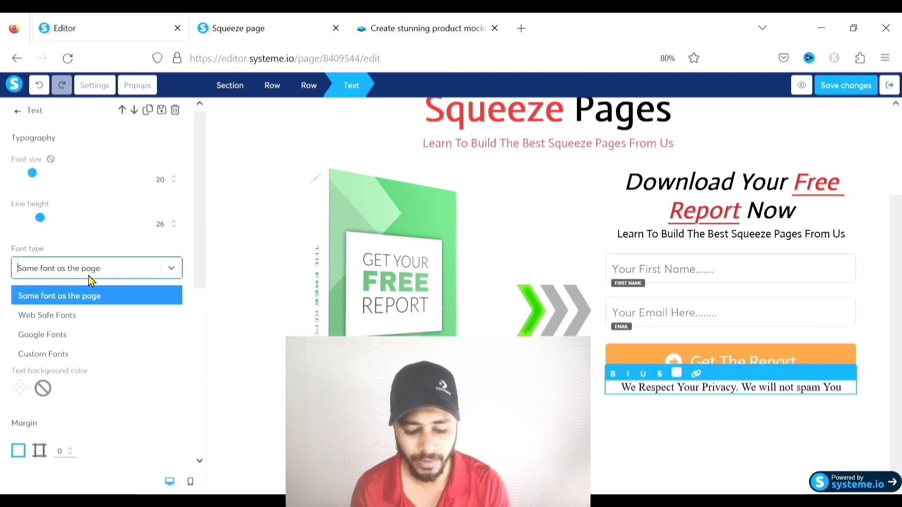
pyautogui.click(54, 337)
pyautogui.click(54, 304)
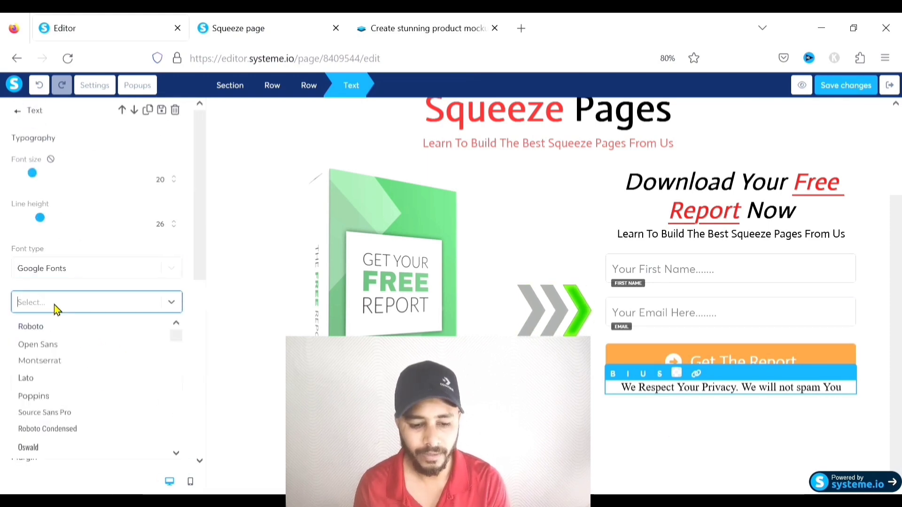
pyautogui.write('actor')
pyautogui.click(60, 329)
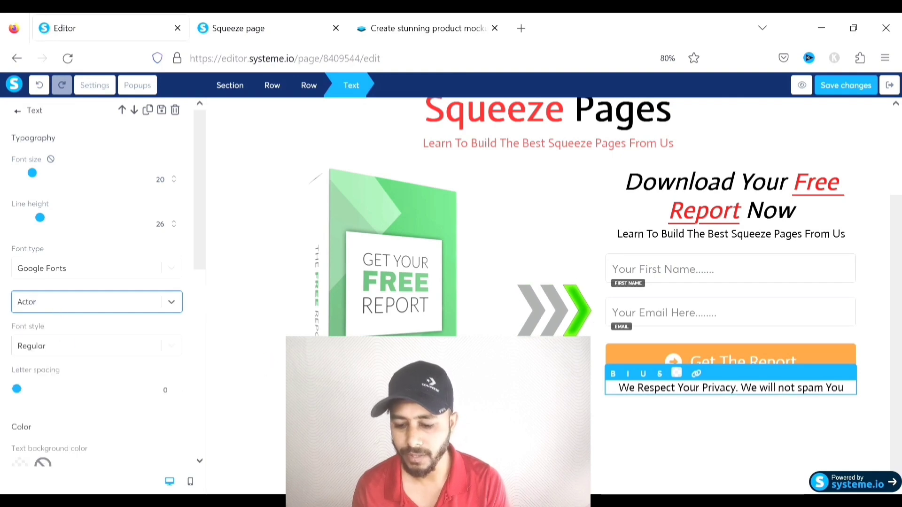
# Give the privacy note font size 17 and margin 9
pyautogui.click(753, 444)
pyautogui.click(747, 403)
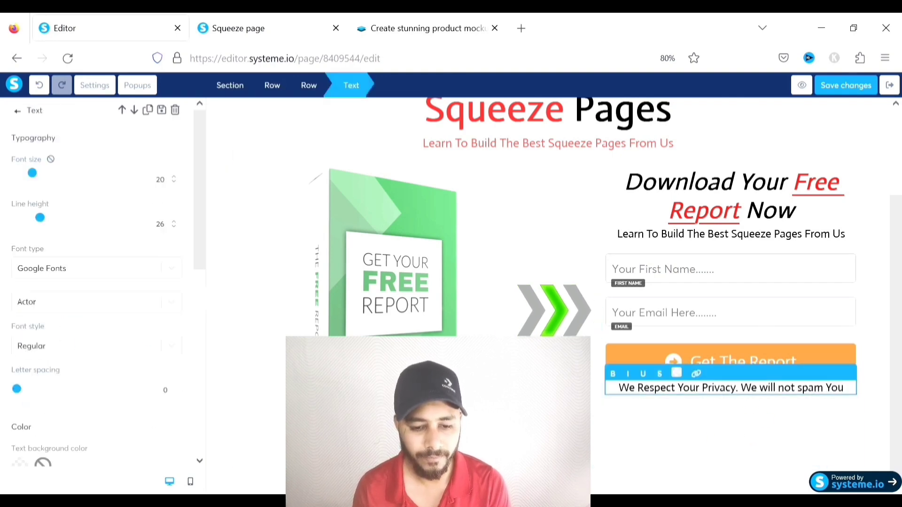
pyautogui.moveTo(36, 174); pyautogui.dragTo(32, 174)
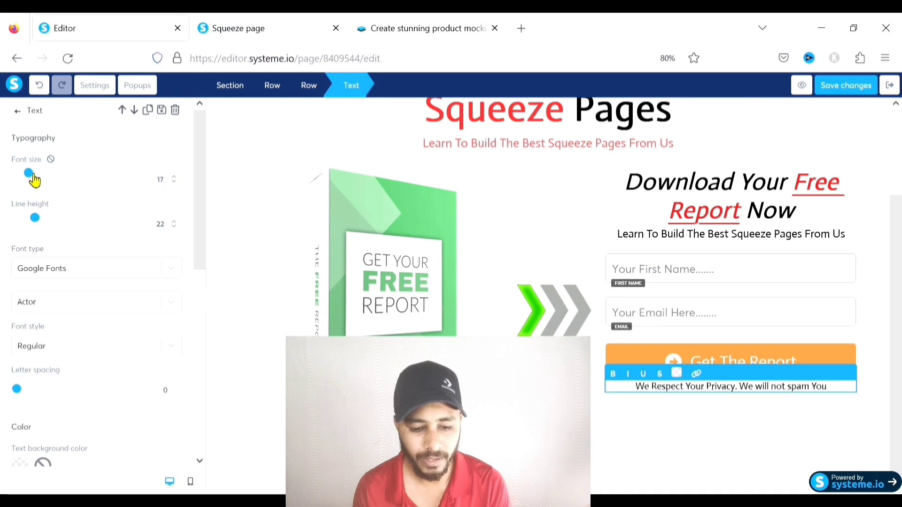
pyautogui.scroll(-5, 66, 244)
pyautogui.click(72, 275)
pyautogui.click(73, 276)
pyautogui.click(72, 276)
pyautogui.click(73, 275)
pyautogui.click(72, 276)
pyautogui.click(72, 276)
pyautogui.click(73, 276)
pyautogui.doubleClick(72, 276)
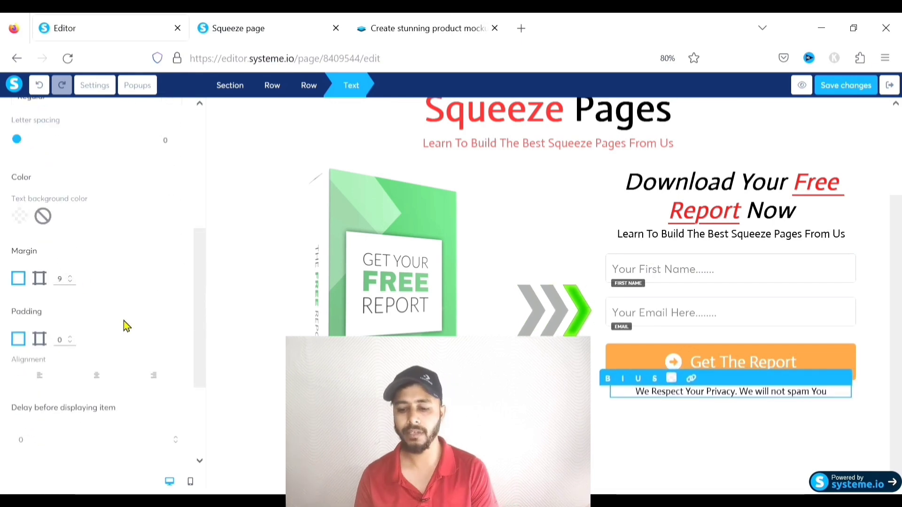
pyautogui.click(694, 445)
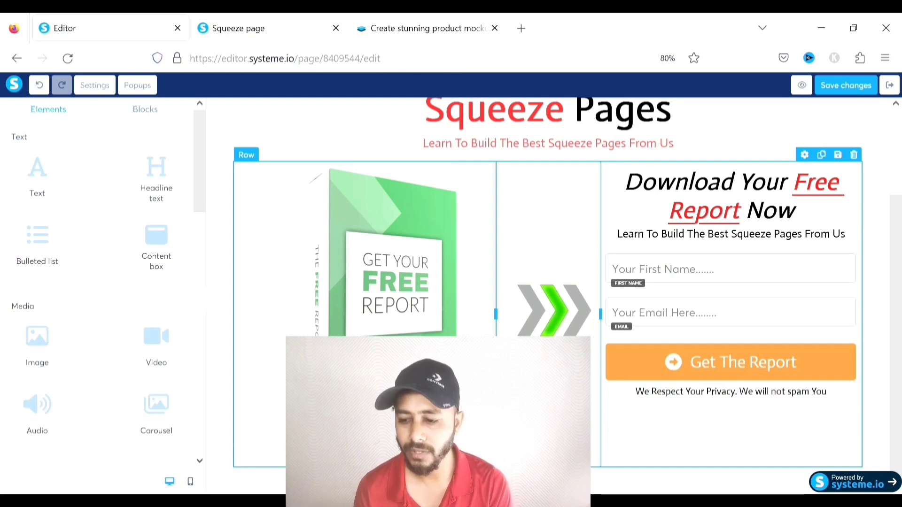
# Insert the grey Page footers layout with logo, Home/Contacts menu and © 2020 text
pyautogui.click(874, 187)
pyautogui.scroll(1, 766, 232)
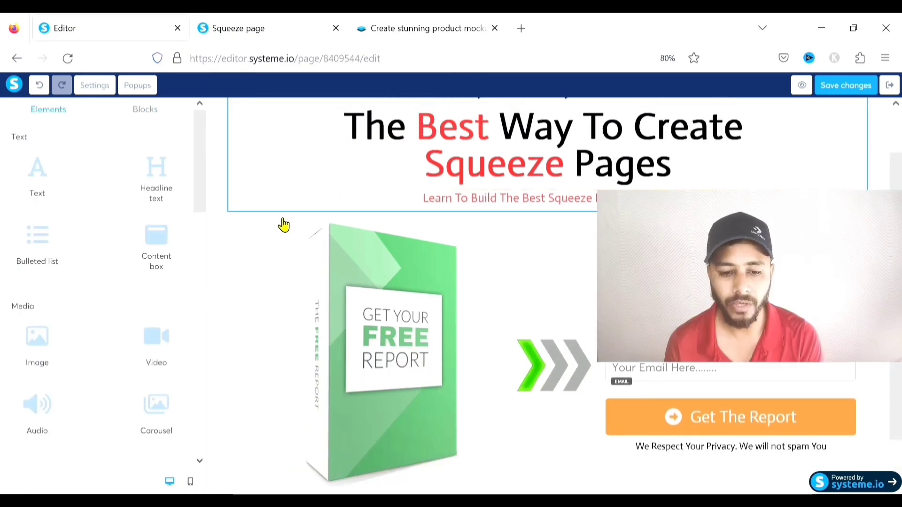
pyautogui.scroll(-1, 345, 234)
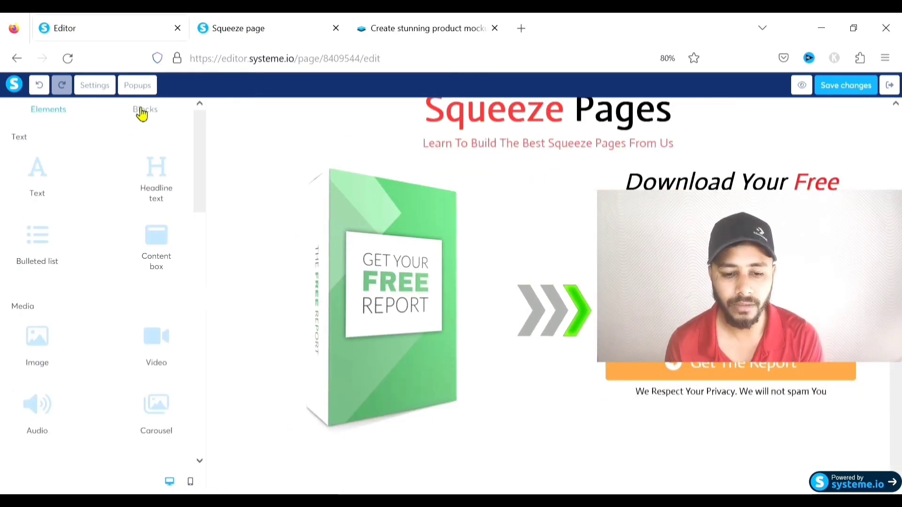
pyautogui.click(157, 113)
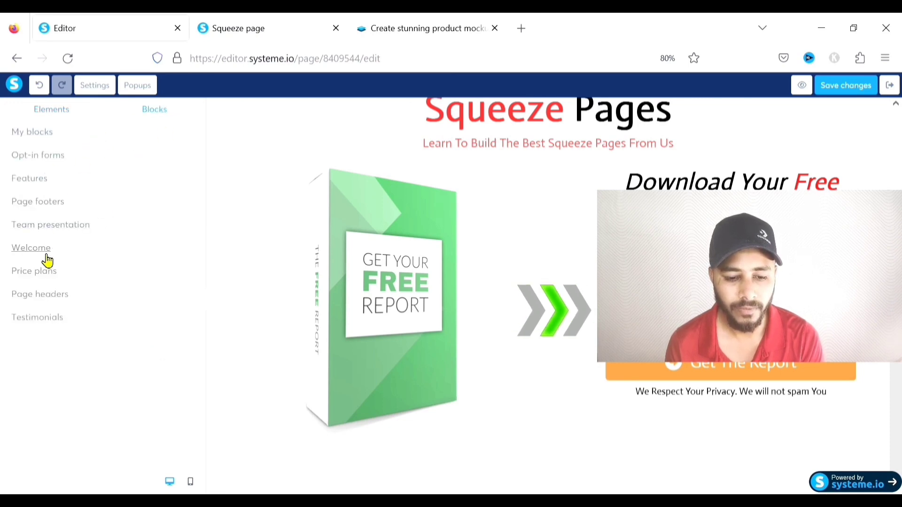
pyautogui.click(35, 210)
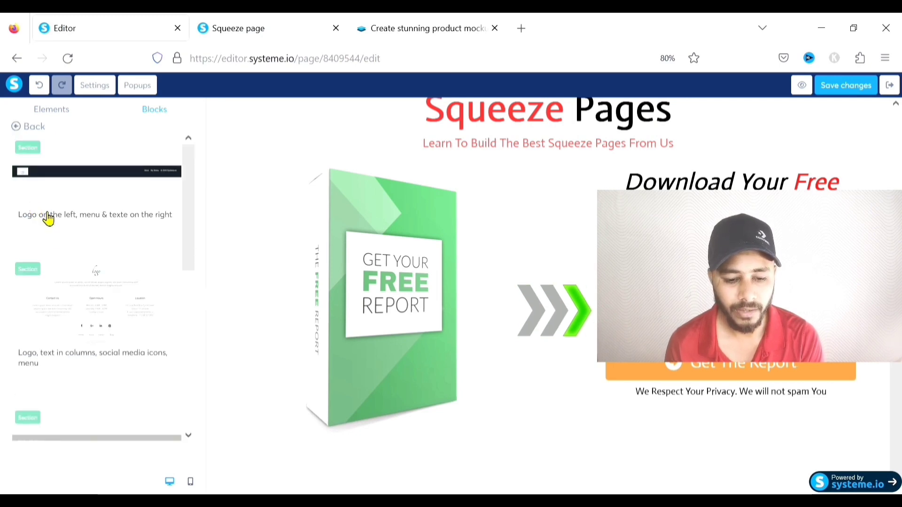
pyautogui.scroll(-5, 97, 235)
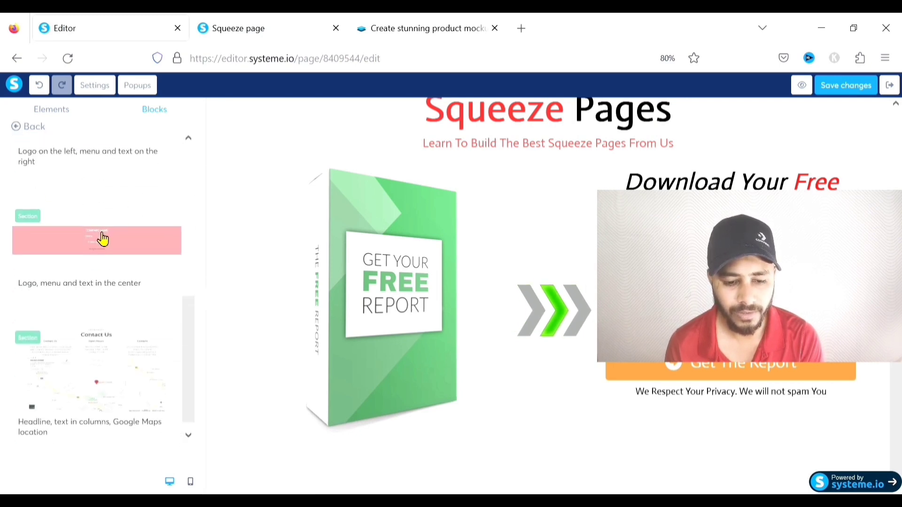
pyautogui.click(53, 224)
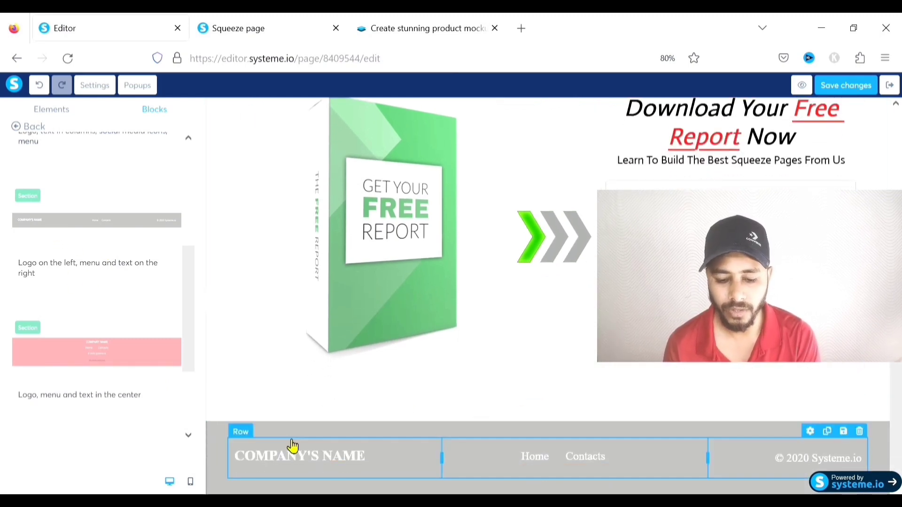
# Replace the footer's COMPANY'S NAME placeholder with the owner's name
pyautogui.click(323, 458)
pyautogui.click(328, 463)
pyautogui.moveTo(378, 469); pyautogui.dragTo(246, 467)
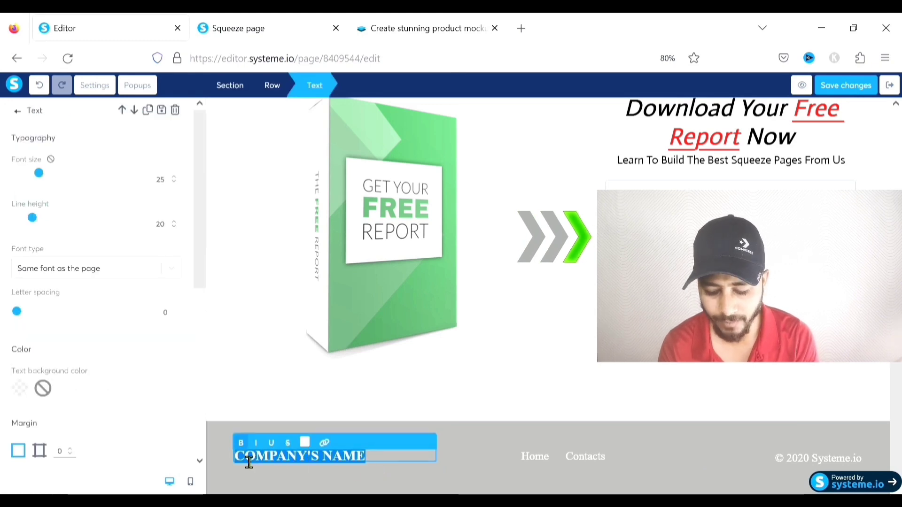
pyautogui.write('Afzal')
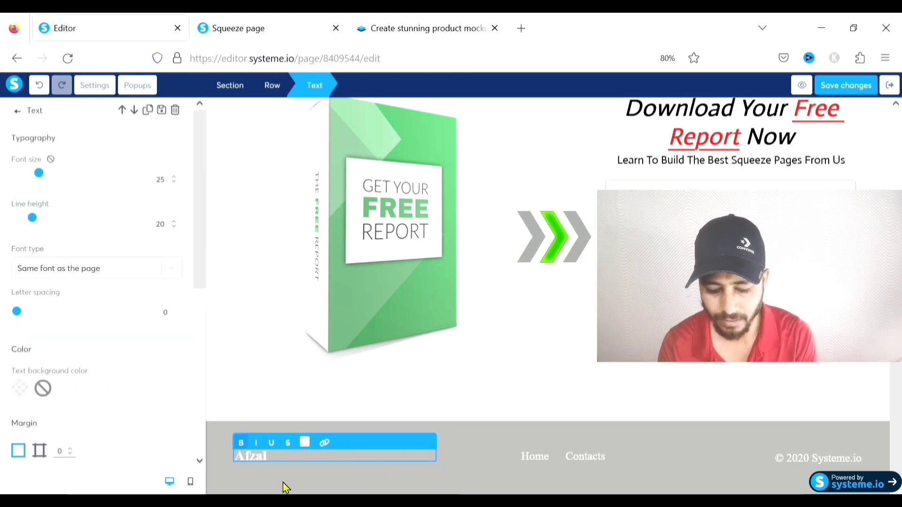
pyautogui.write(' Alam')
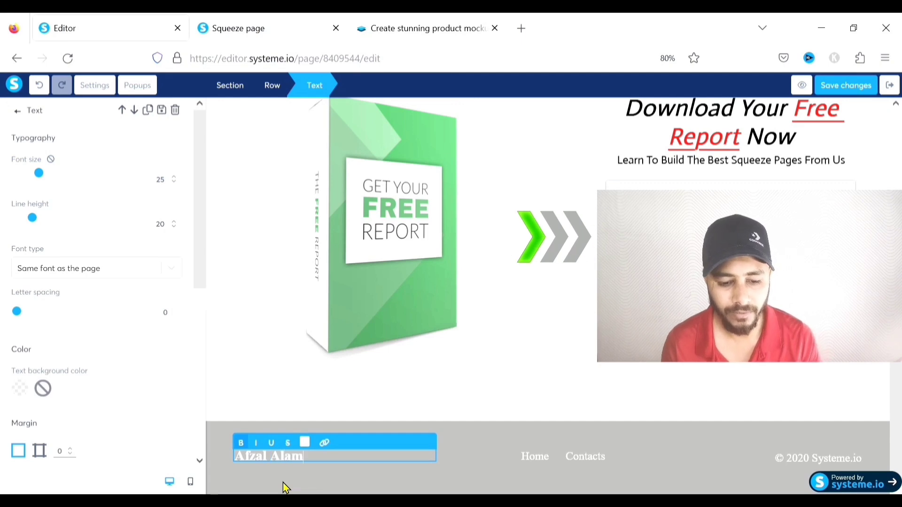
# Set the footer name's font to Google Fonts Actor
pyautogui.click(89, 270)
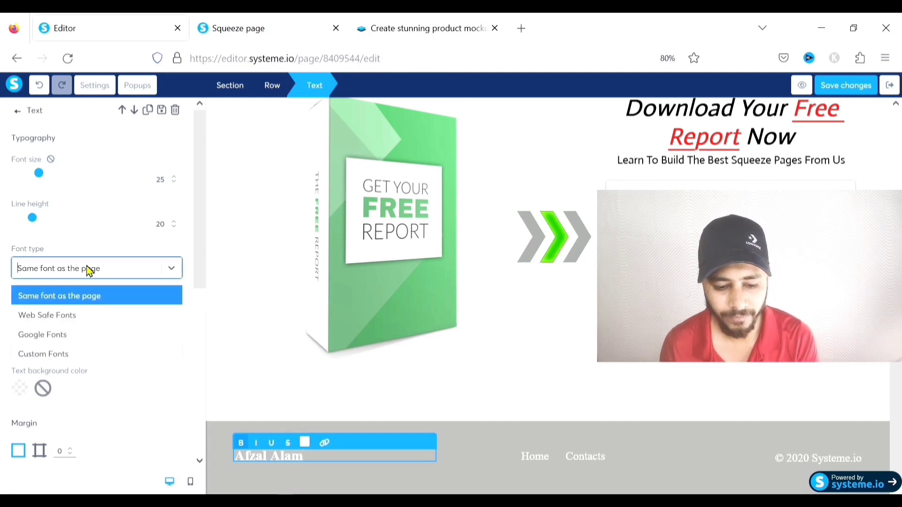
pyautogui.click(73, 334)
pyautogui.click(80, 304)
pyautogui.write('actor')
pyautogui.click(86, 330)
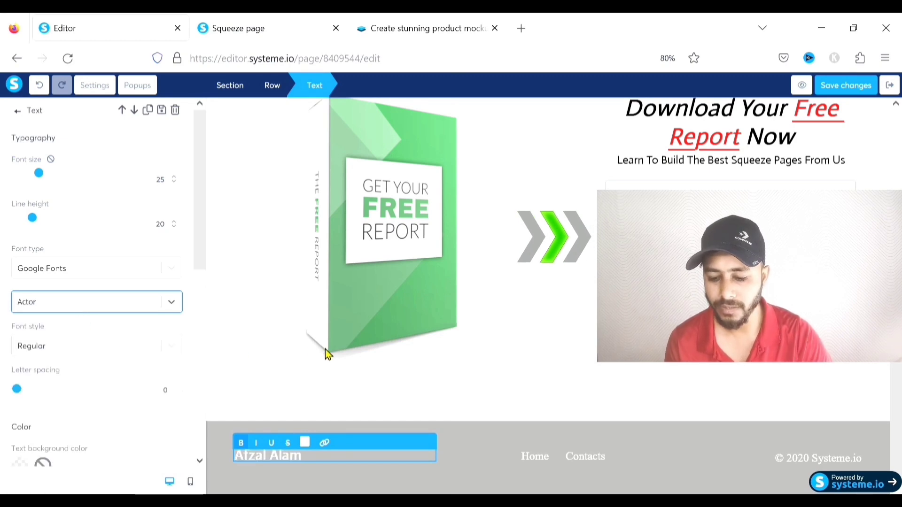
pyautogui.click(615, 462)
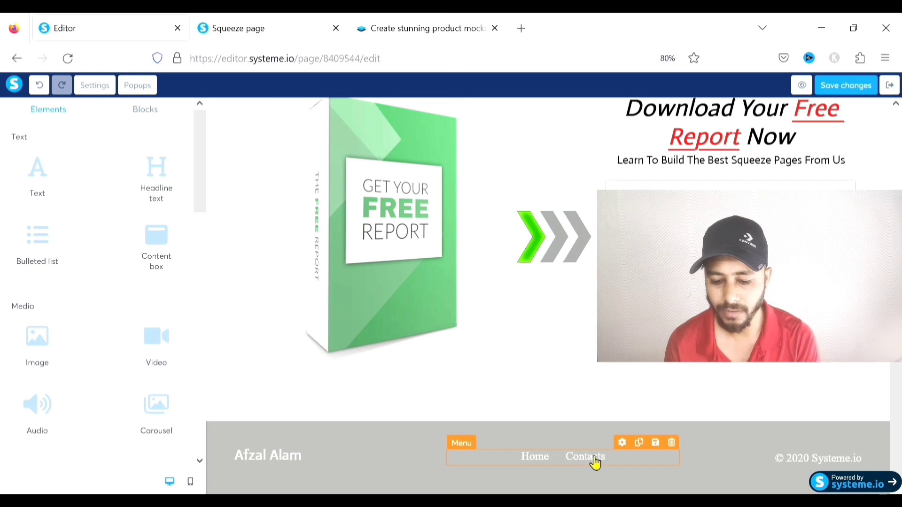
# Delete the footer menu's Contacts item and add a 'Contact us' item beside Home
pyautogui.click(476, 463)
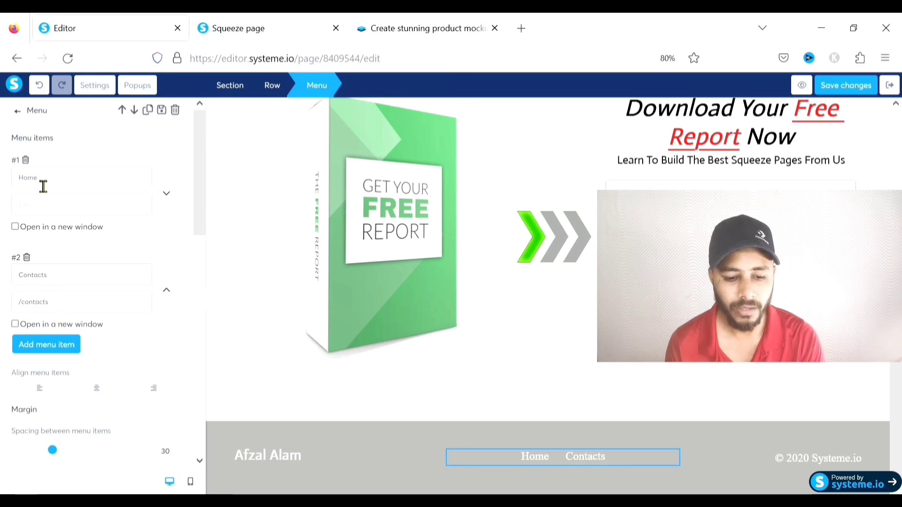
pyautogui.click(34, 258)
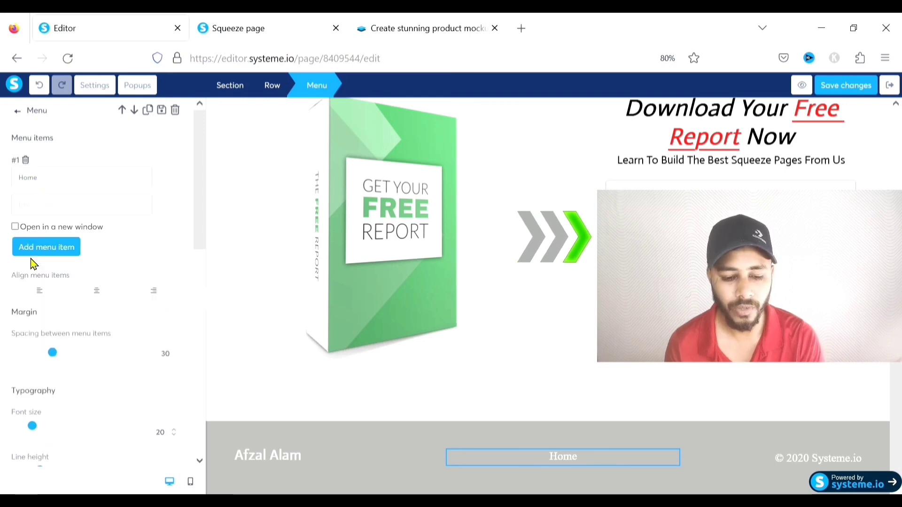
pyautogui.click(47, 247)
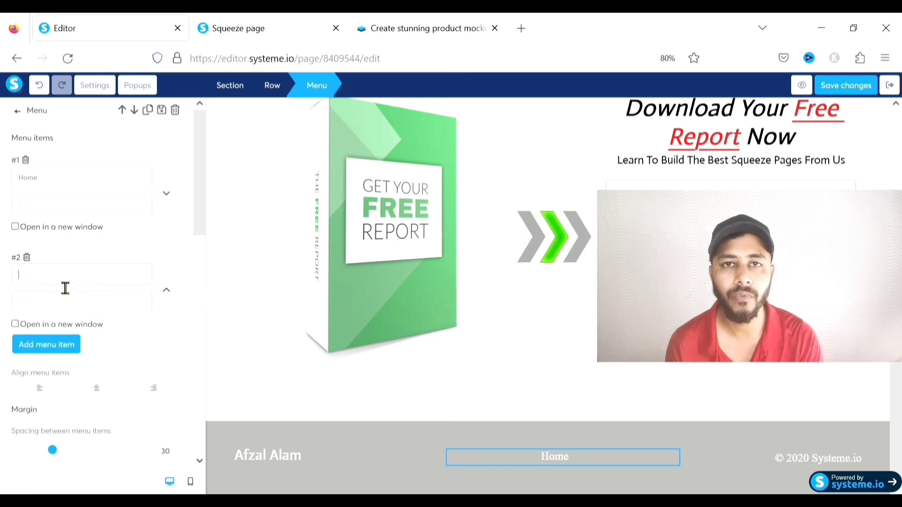
pyautogui.click(51, 302)
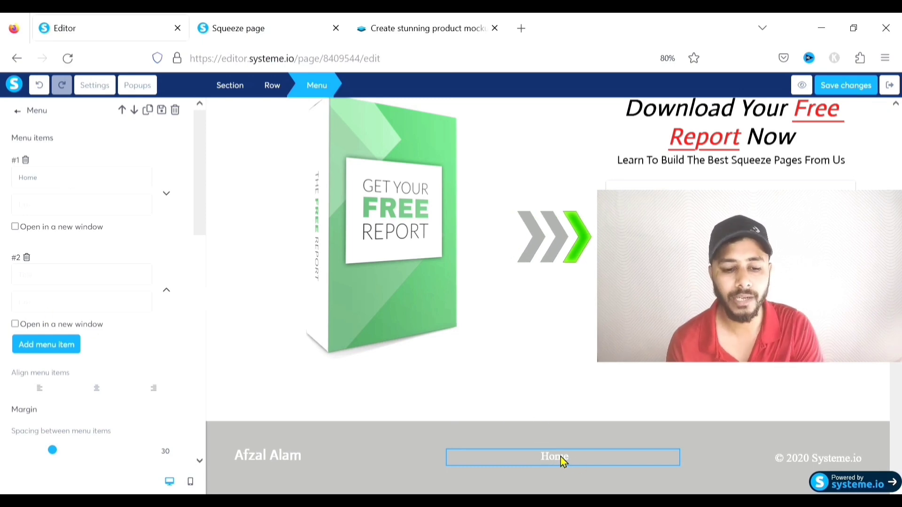
pyautogui.click(68, 279)
pyautogui.write('Con')
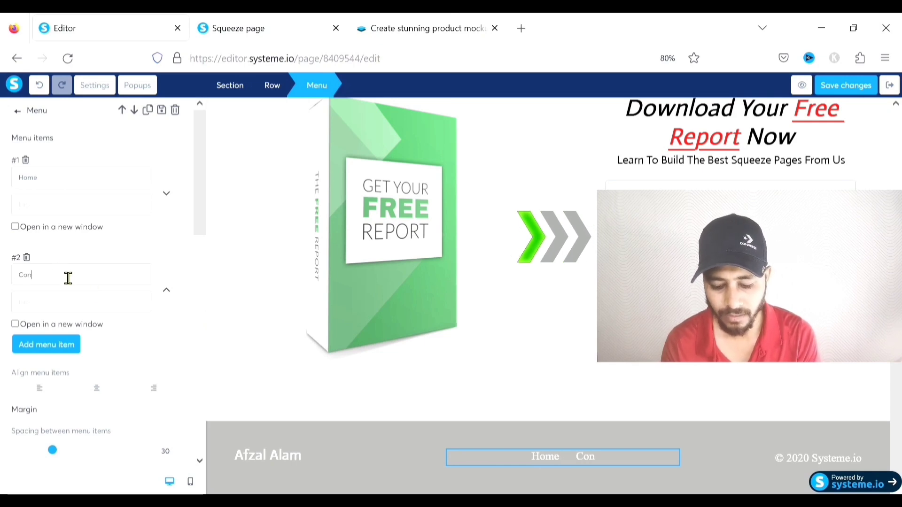
pyautogui.write('tact us')
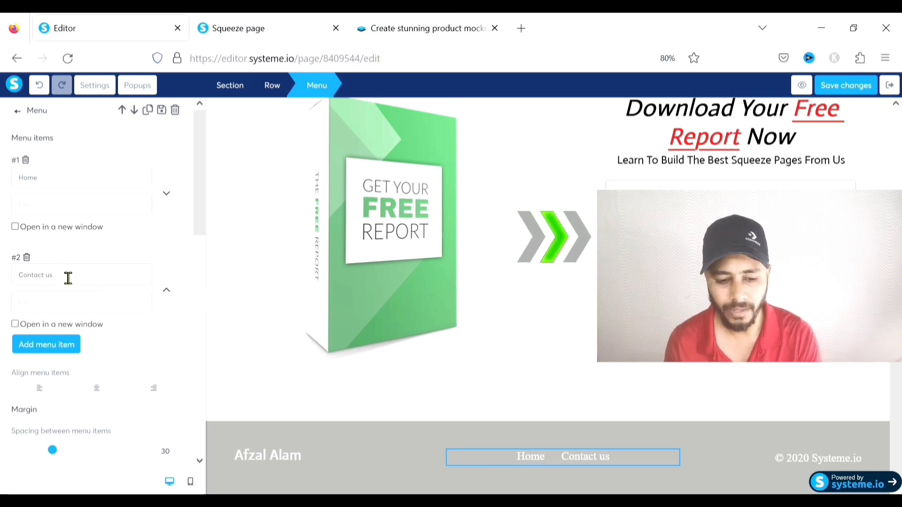
pyautogui.click(586, 429)
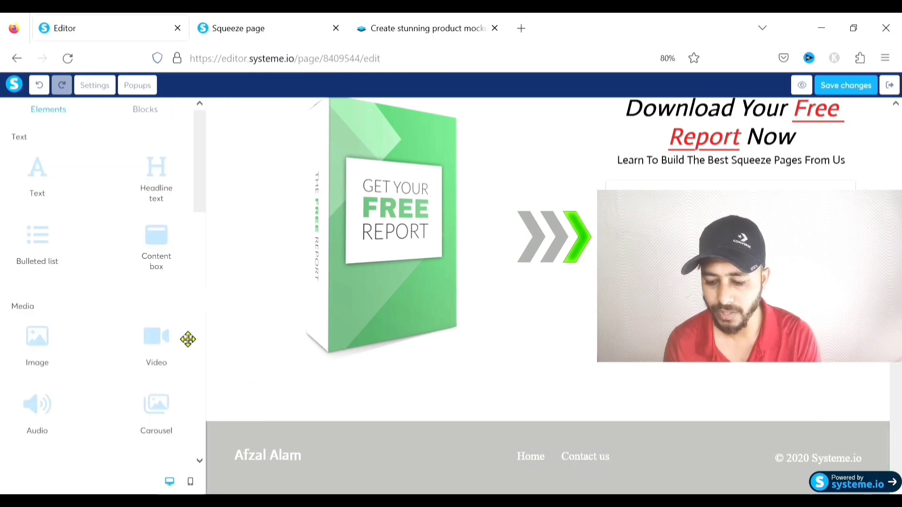
# Change the footer copyright from '© 2020 Systeme.io' to '© 2023 All Rights Reserved'
pyautogui.click(807, 465)
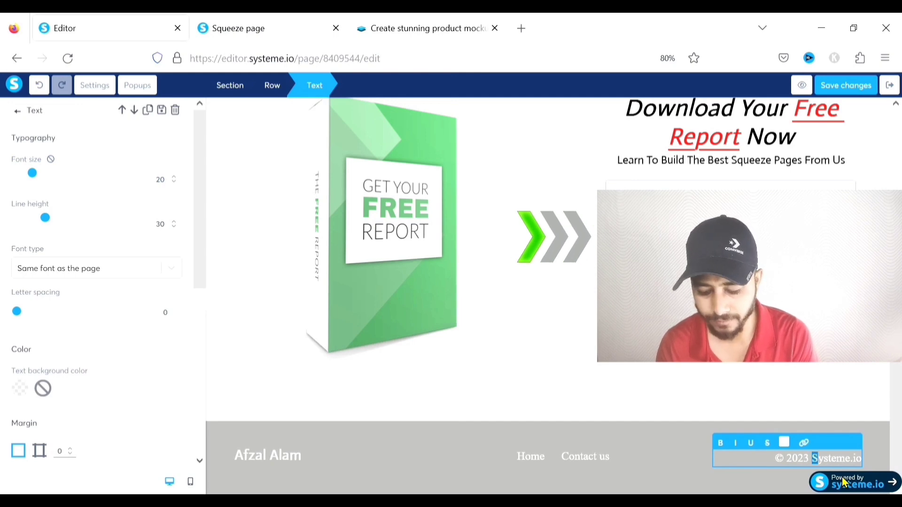
pyautogui.hotkey('shift', 'Right')
pyautogui.hotkey('shift', 'Right')
pyautogui.hotkey('shift', 'Right')
pyautogui.hotkey('shift', 'Right')
pyautogui.hotkey('shift', 'Right')
pyautogui.hotkey('shift', 'Right')
pyautogui.write('All')
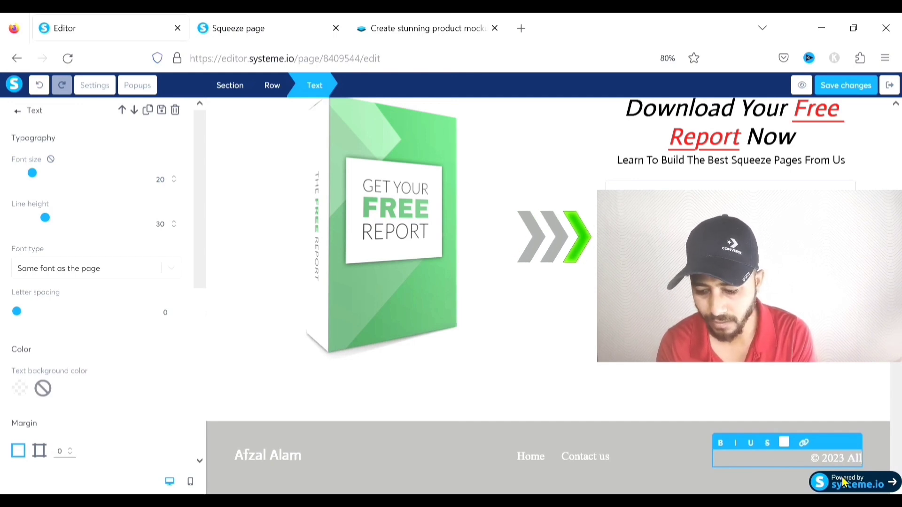
pyautogui.write(' Rights Reserved')
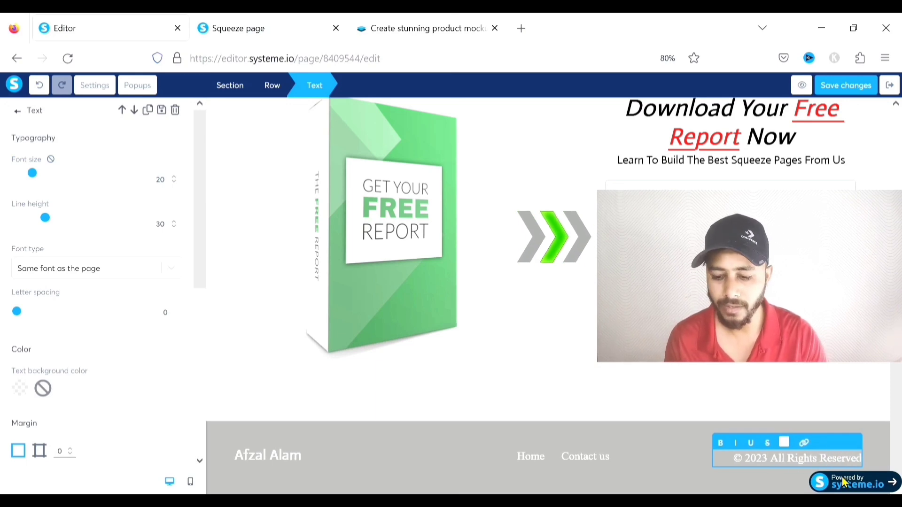
pyautogui.click(741, 397)
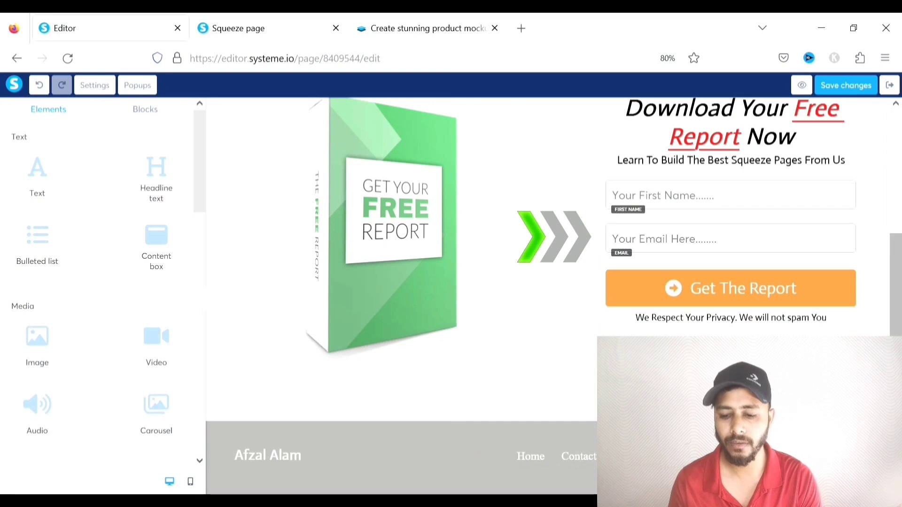
# Open a live preview of the updated squeeze page in its own tab
pyautogui.scroll(3, 500, 475)
pyautogui.scroll(2, 501, 329)
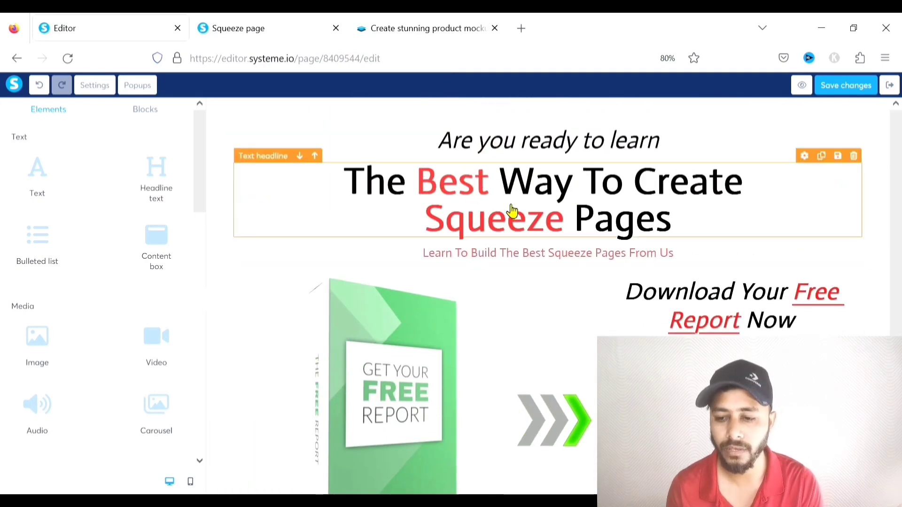
pyautogui.scroll(-5, 578, 235)
pyautogui.scroll(5, 578, 254)
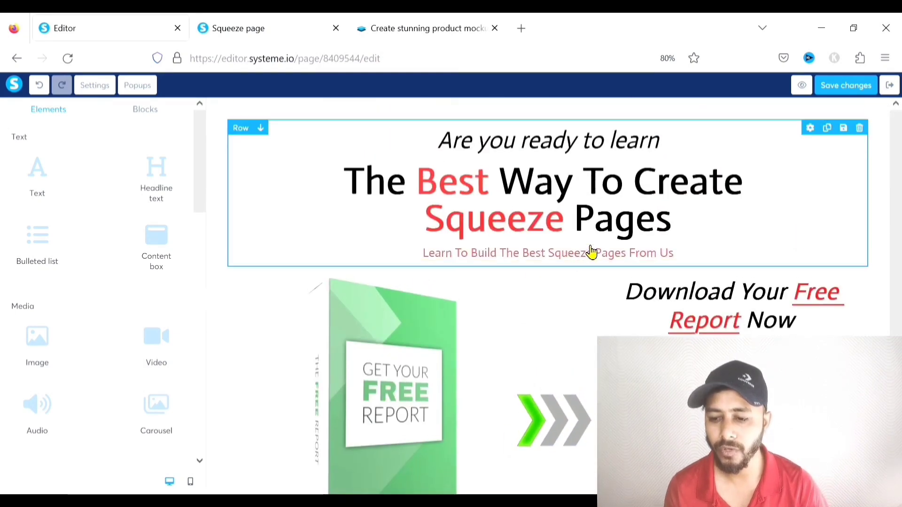
pyautogui.click(802, 85)
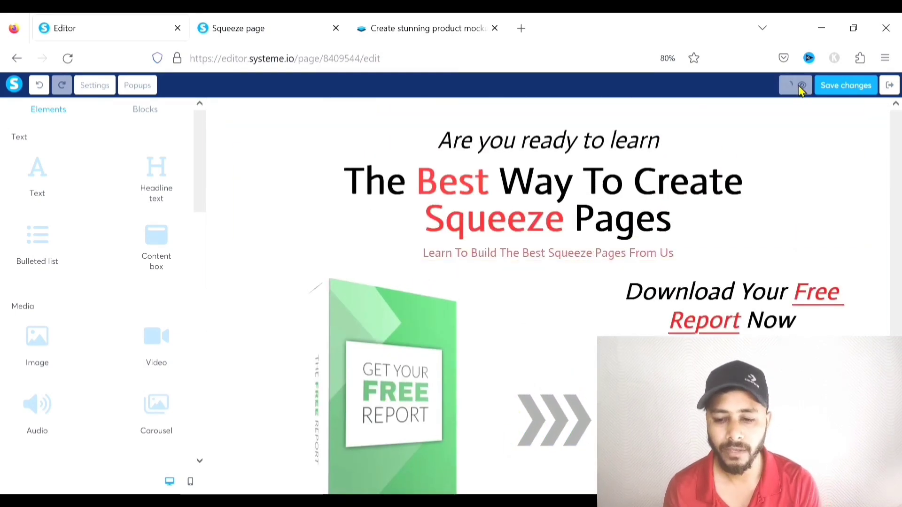
pyautogui.click(229, 21)
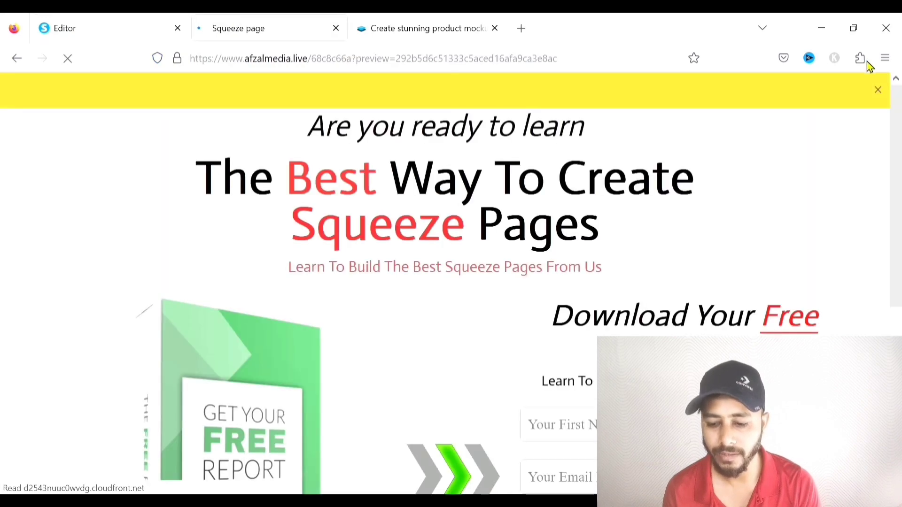
# Scroll the preview to check the form and customised footer, then go back to the editor
pyautogui.click(877, 91)
pyautogui.scroll(-1, 582, 180)
pyautogui.scroll(-5, 582, 180)
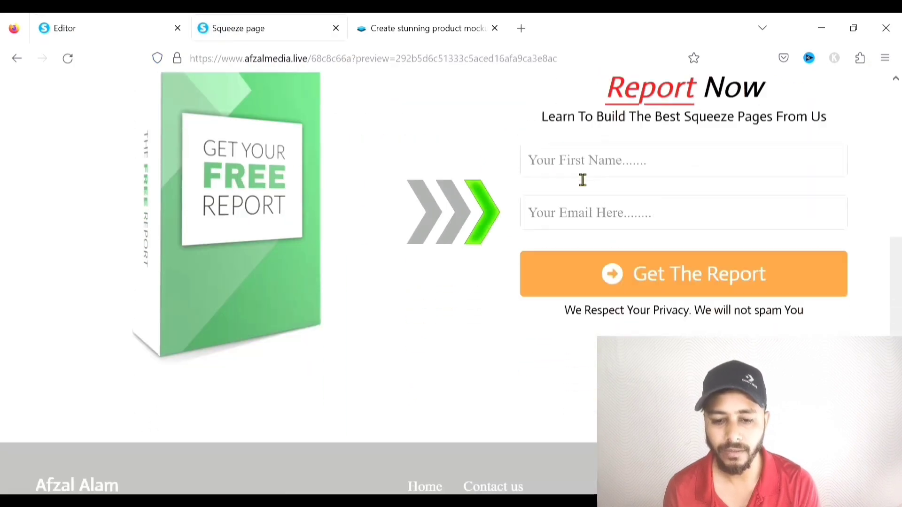
pyautogui.scroll(3, 582, 180)
pyautogui.scroll(-5, 583, 180)
pyautogui.scroll(8, 583, 180)
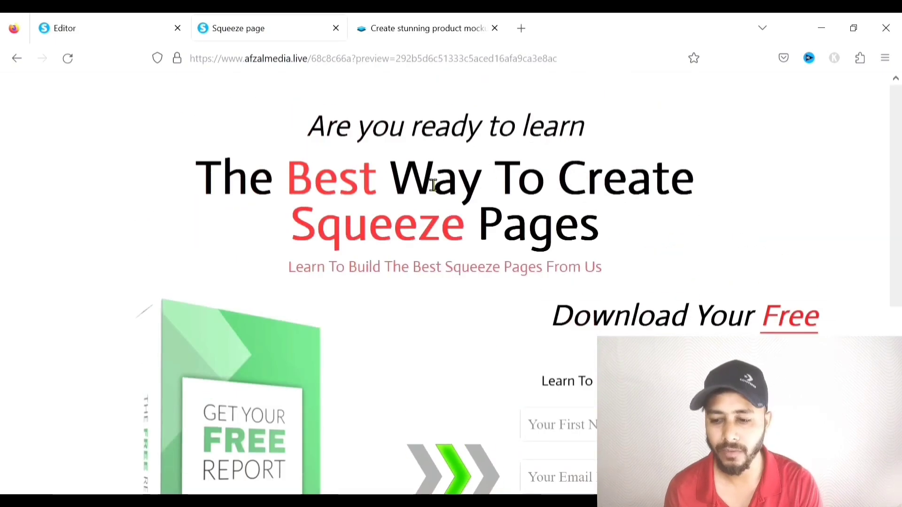
pyautogui.click(97, 30)
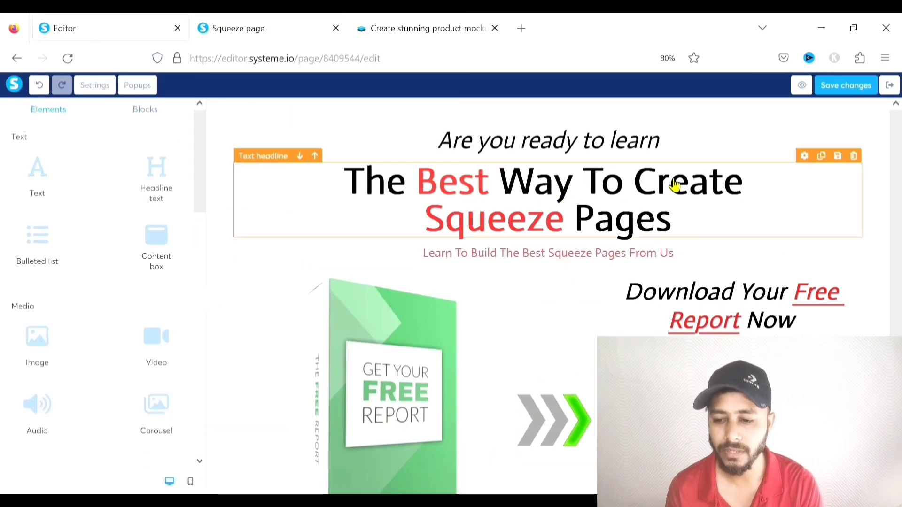
# Save the squeeze page and go back to the YouTube Tutorial funnel dashboard
pyautogui.click(846, 88)
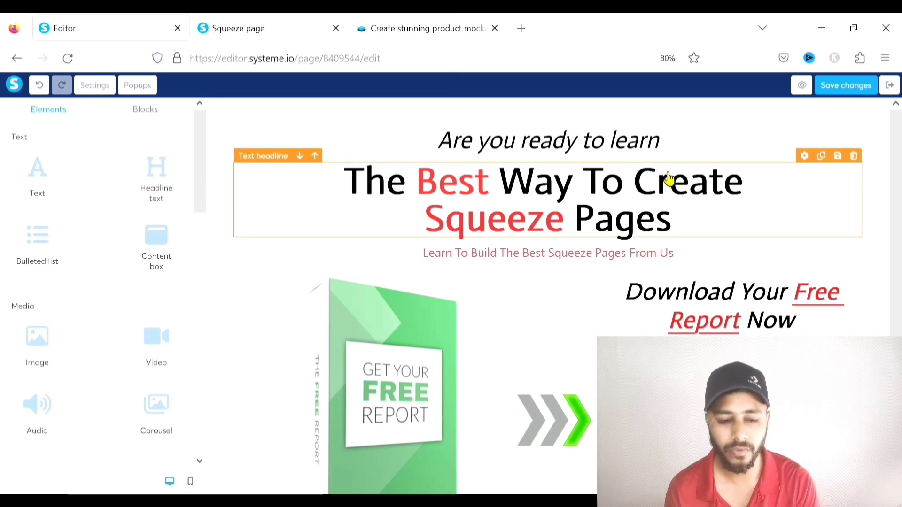
pyautogui.click(17, 58)
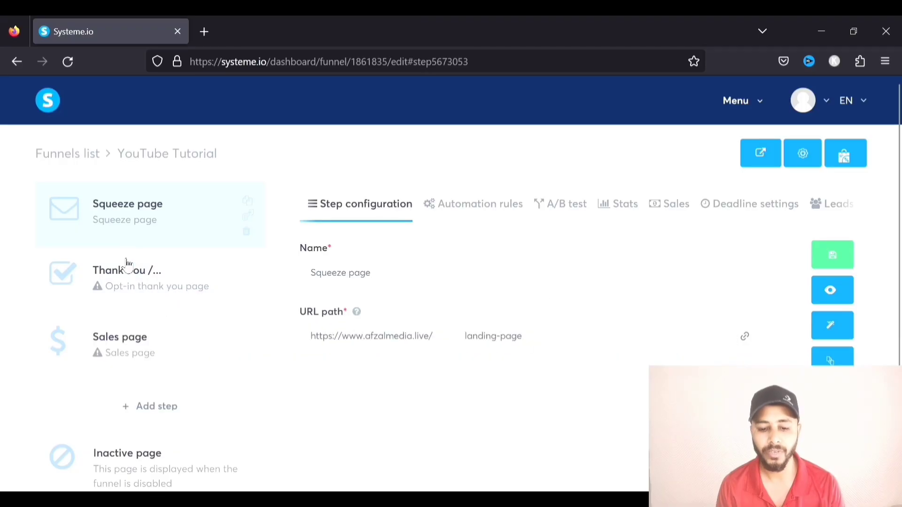
# Open the Thank You / opt-in thank you page step and browse its template gallery
pyautogui.click(131, 288)
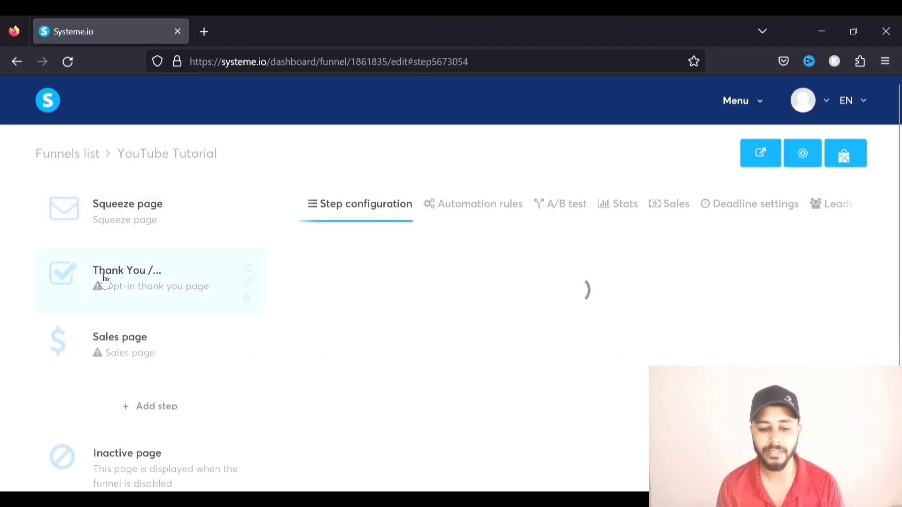
pyautogui.scroll(-15, 546, 282)
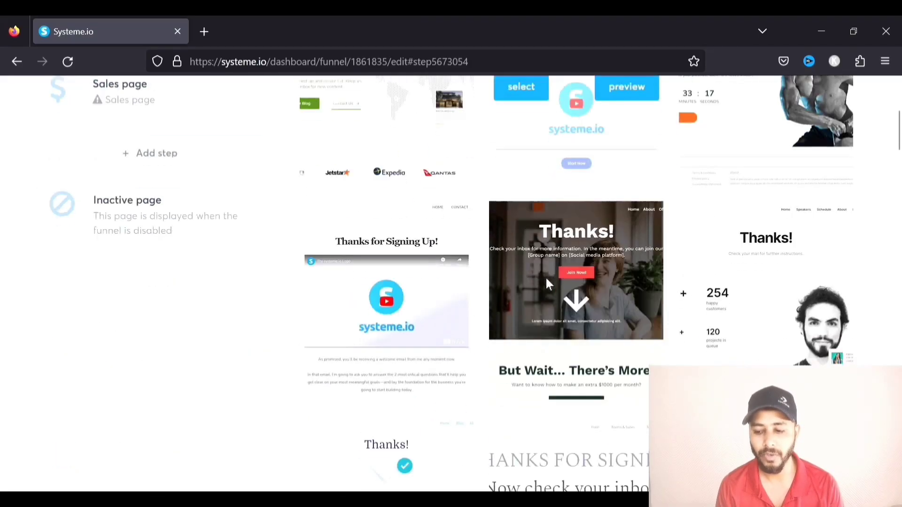
pyautogui.scroll(-15, 546, 281)
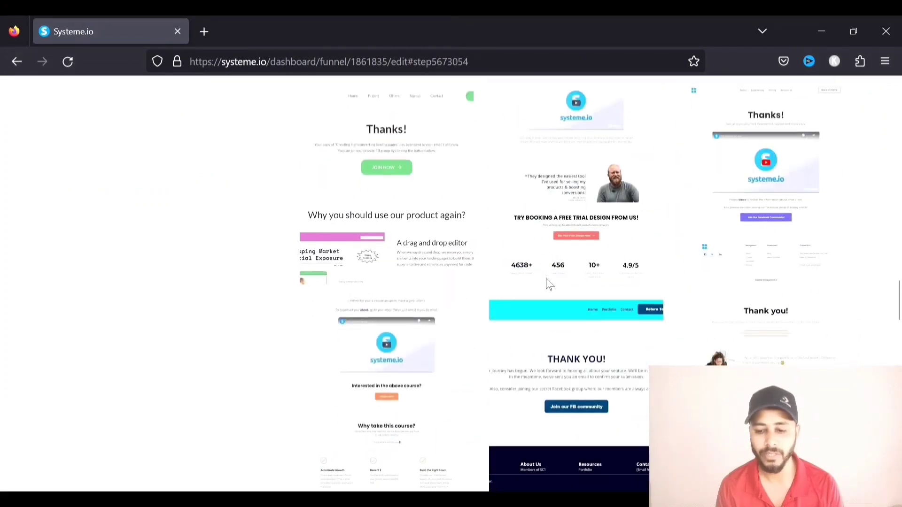
pyautogui.scroll(-10, 549, 284)
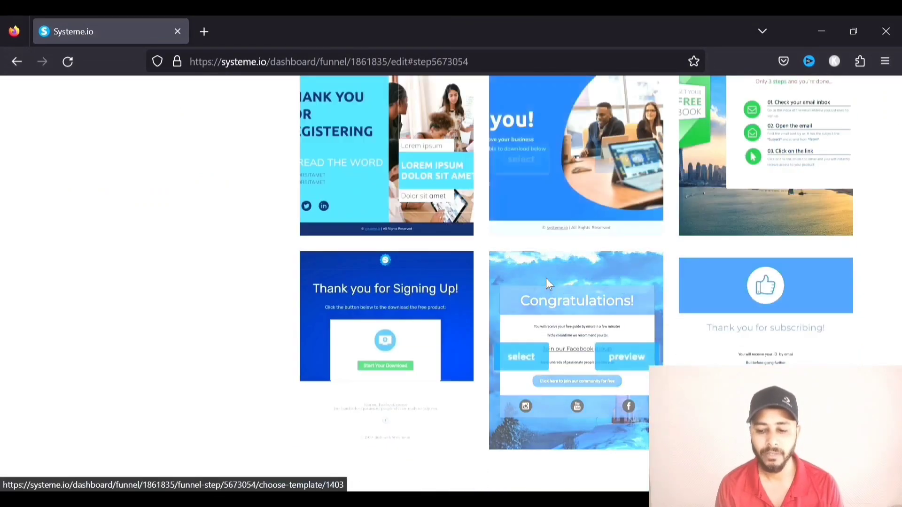
pyautogui.scroll(-15, 547, 280)
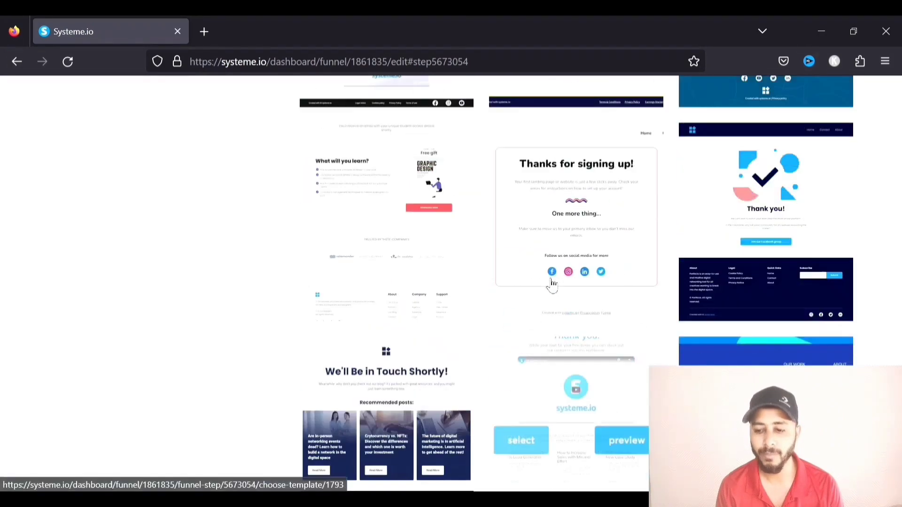
pyautogui.scroll(20, 547, 284)
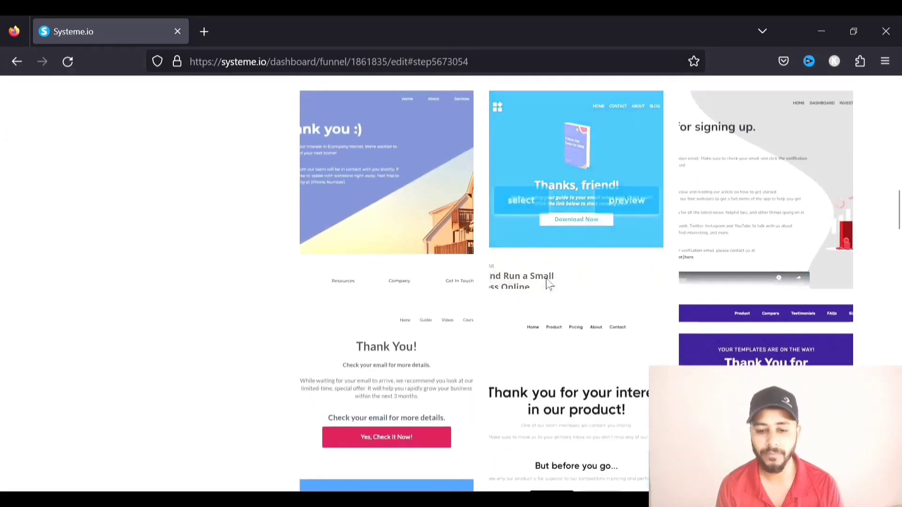
pyautogui.scroll(2, 552, 285)
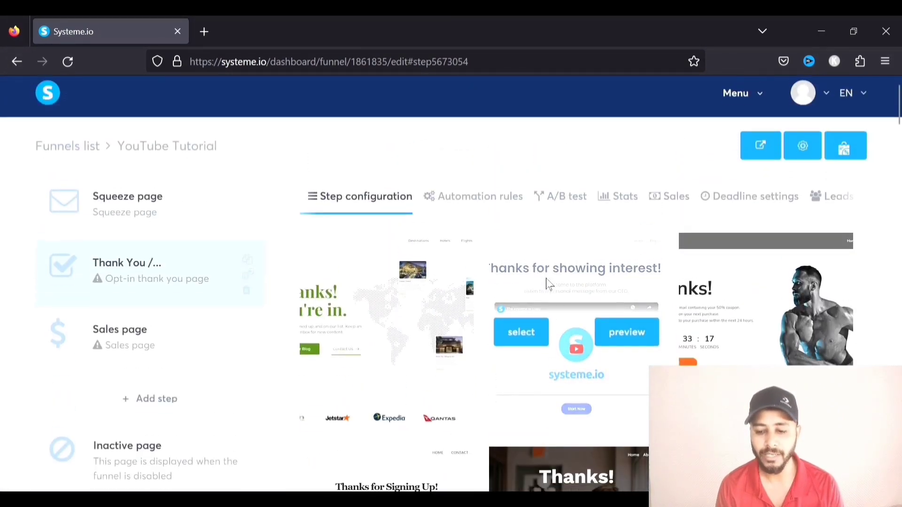
pyautogui.scroll(-1, 552, 285)
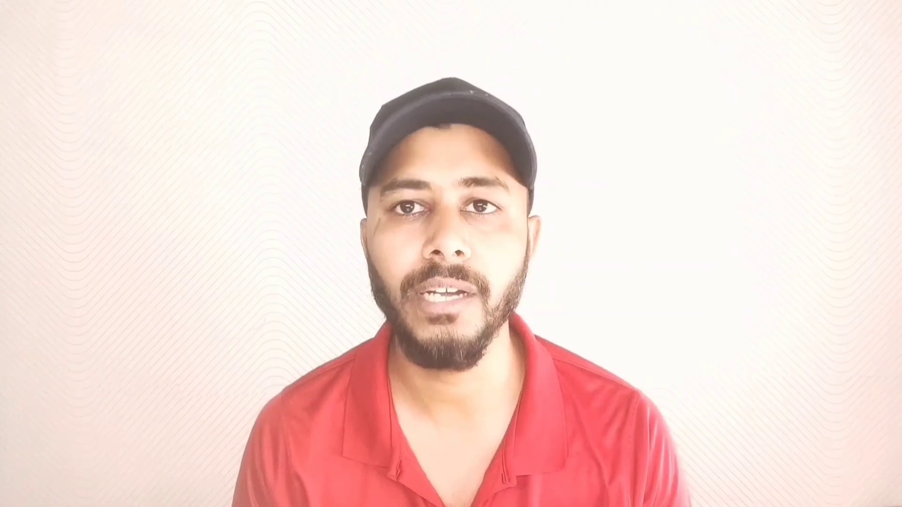
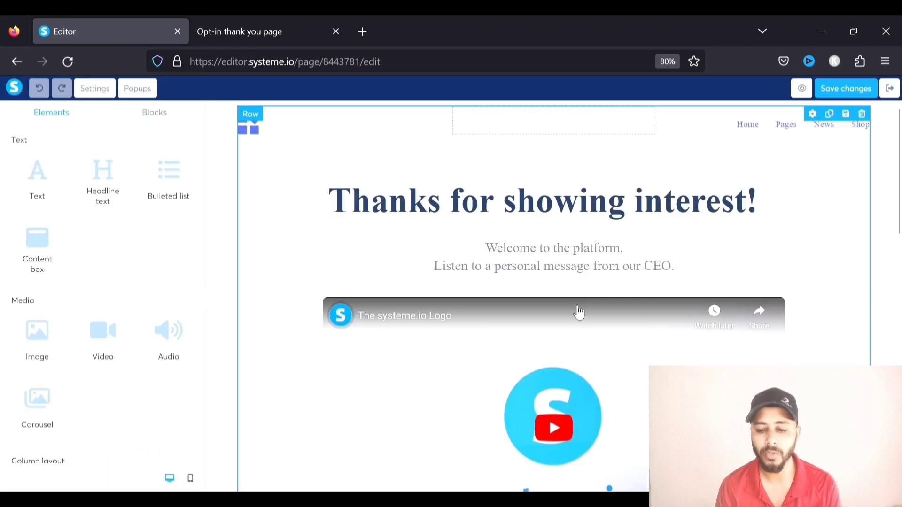
# Scroll through the 'Thanks for showing interest!' Thank You template and back to the top
pyautogui.scroll(-3, 649, 238)
pyautogui.scroll(-5, 649, 238)
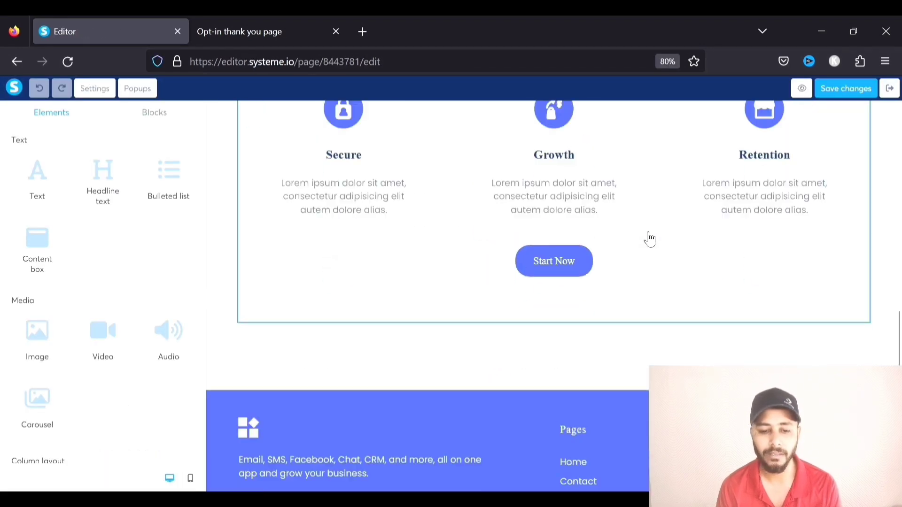
pyautogui.scroll(3, 649, 238)
pyautogui.scroll(5, 649, 238)
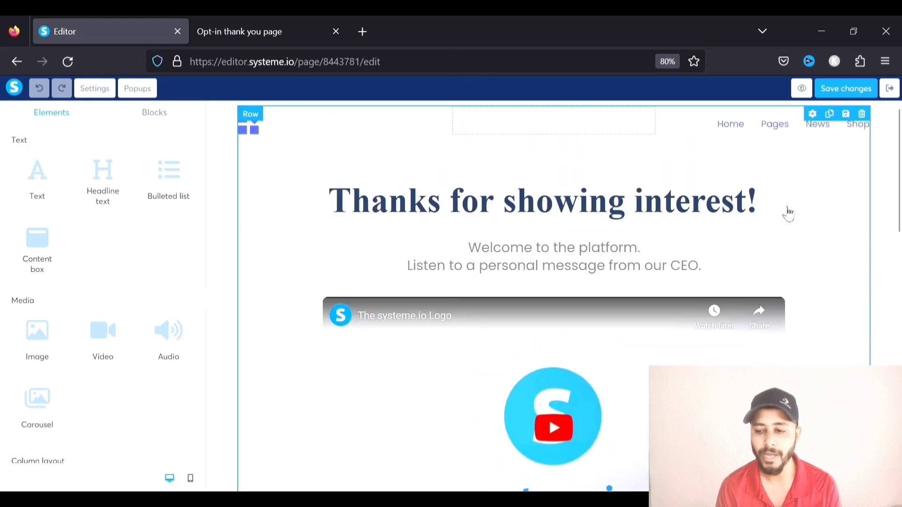
# Return to the funnel and open the Squeeze page in the editor
pyautogui.click(889, 88)
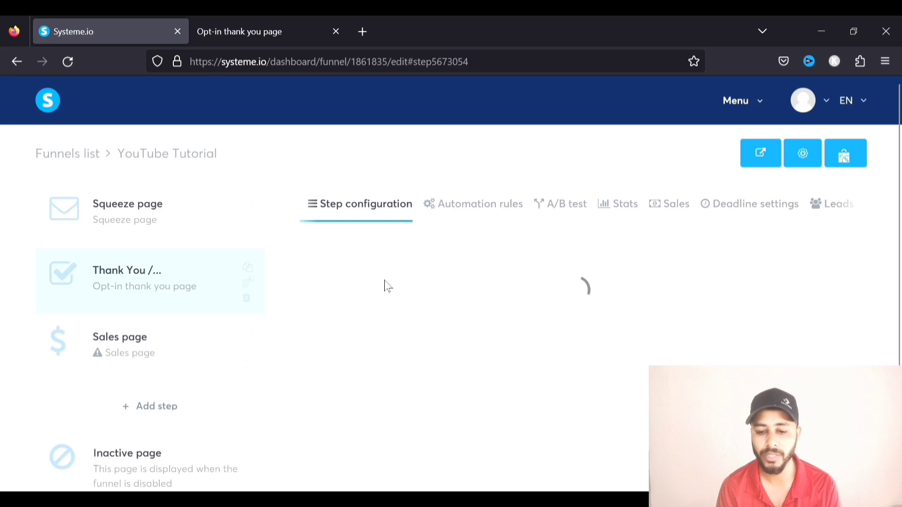
pyautogui.click(146, 216)
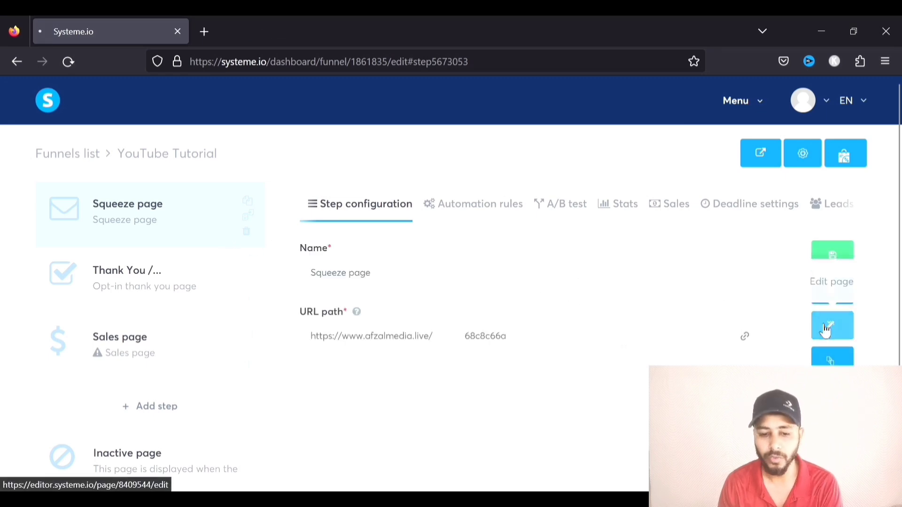
pyautogui.click(824, 331)
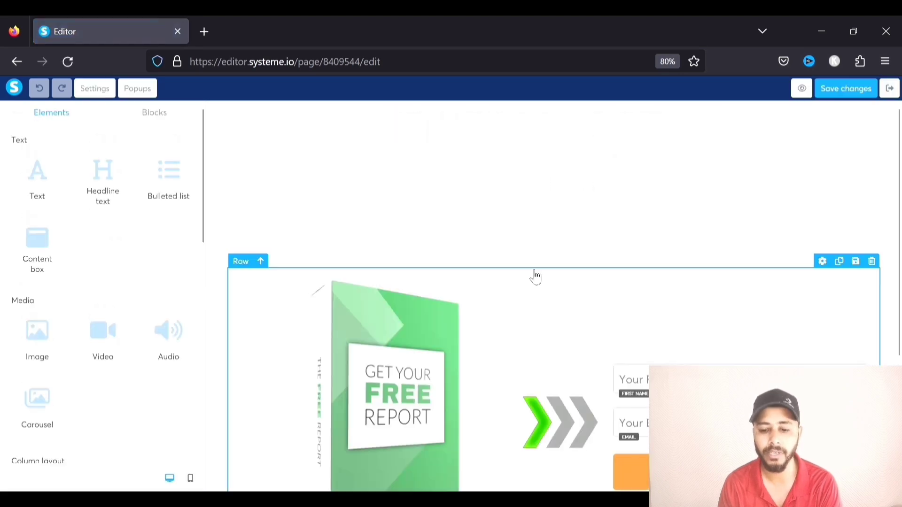
pyautogui.scroll(-4, 509, 281)
pyautogui.scroll(4, 509, 281)
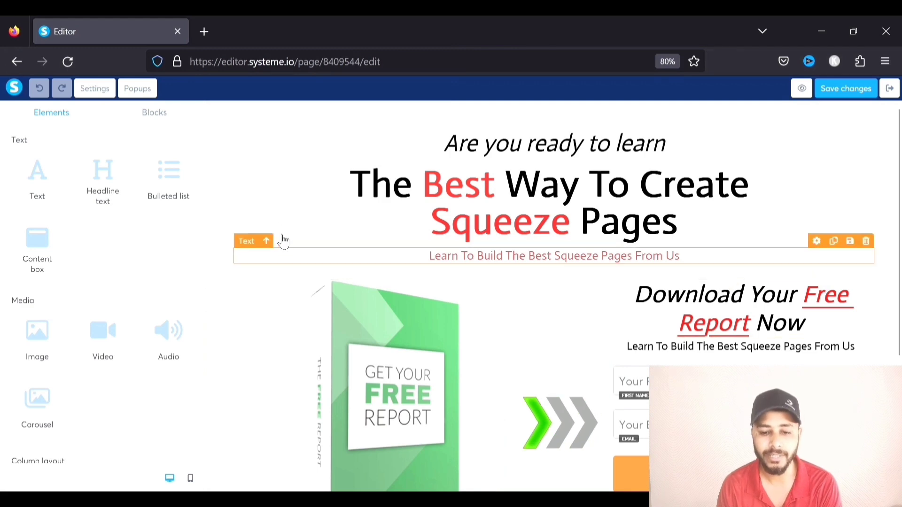
# Save the squeeze page's top headline section as a block titled 'landing page block'
pyautogui.click(224, 134)
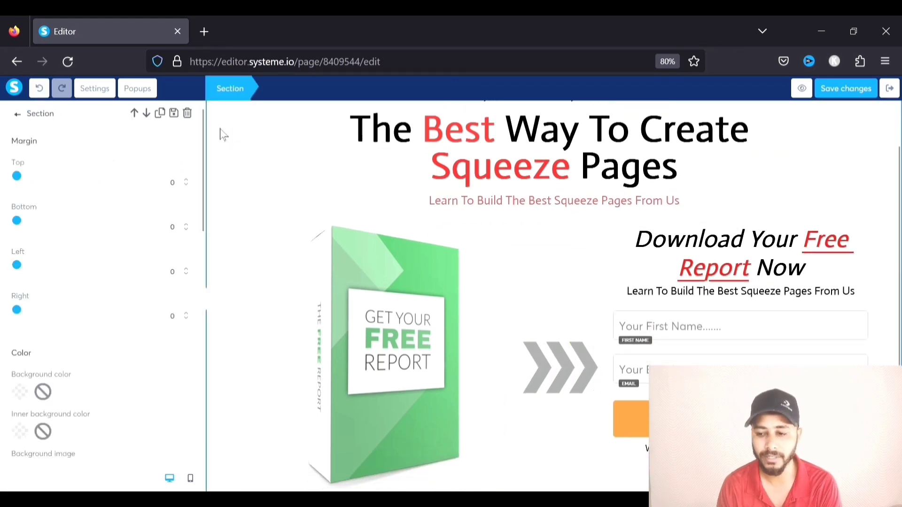
pyautogui.click(281, 215)
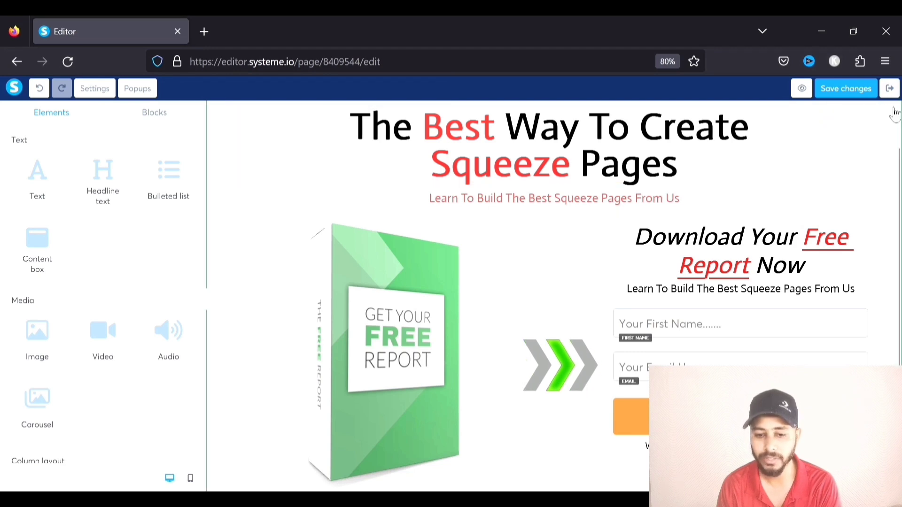
pyautogui.scroll(1, 887, 111)
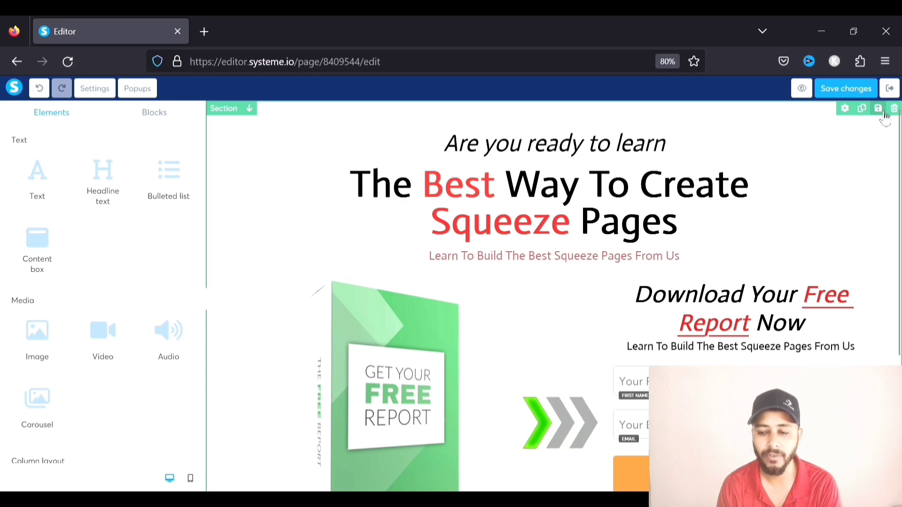
pyautogui.click(878, 109)
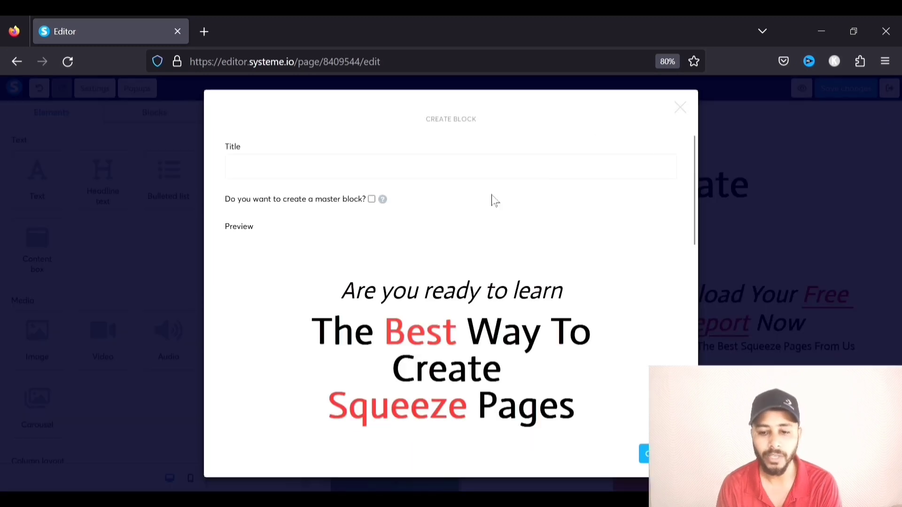
pyautogui.click(384, 178)
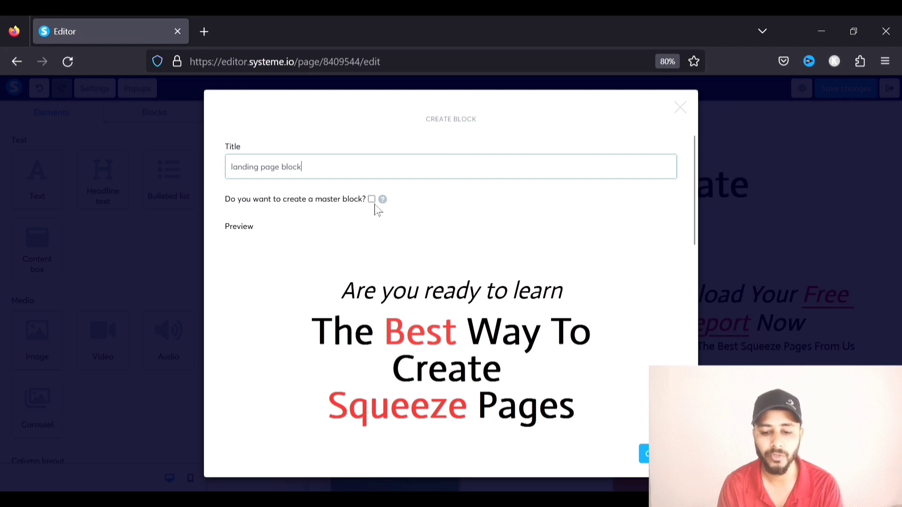
pyautogui.scroll(-1, 379, 210)
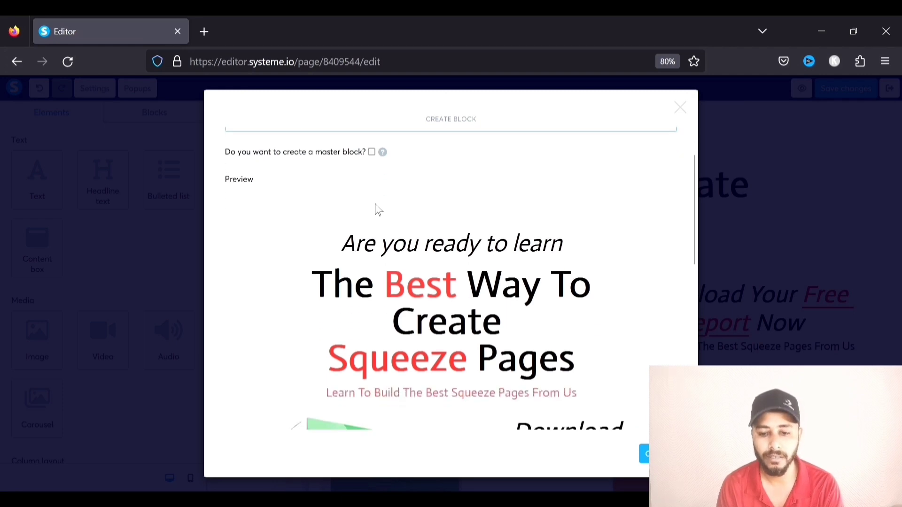
pyautogui.scroll(1, 378, 210)
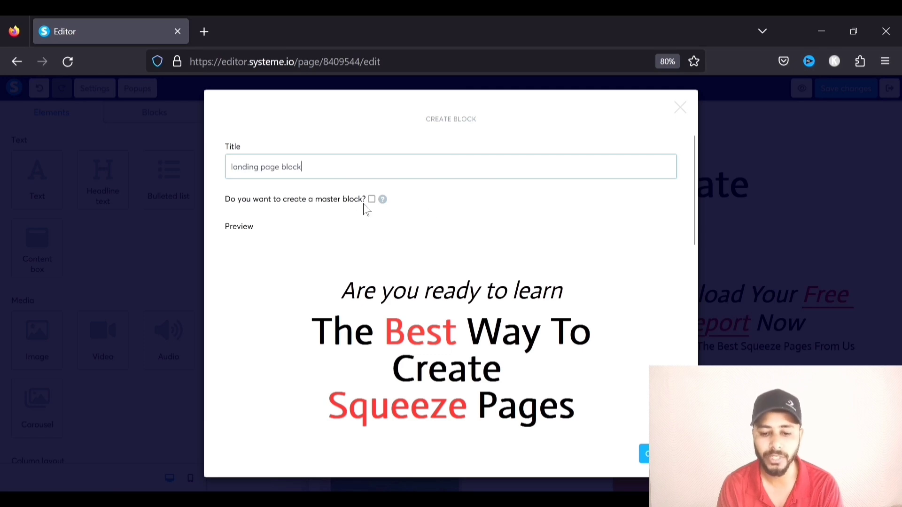
pyautogui.scroll(-5, 517, 282)
pyautogui.click(643, 452)
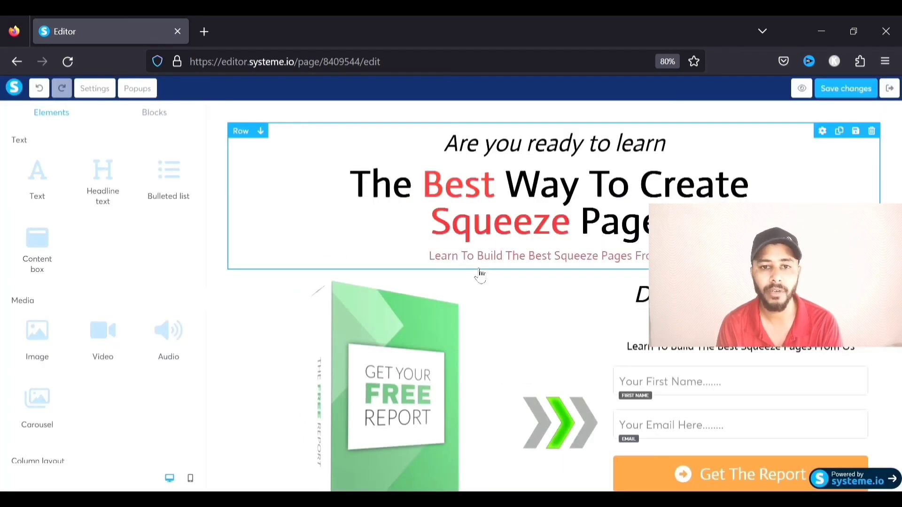
# Leave the squeeze page editor and open the Thank You page for editing
pyautogui.scroll(-4, 368, 252)
pyautogui.scroll(3, 369, 252)
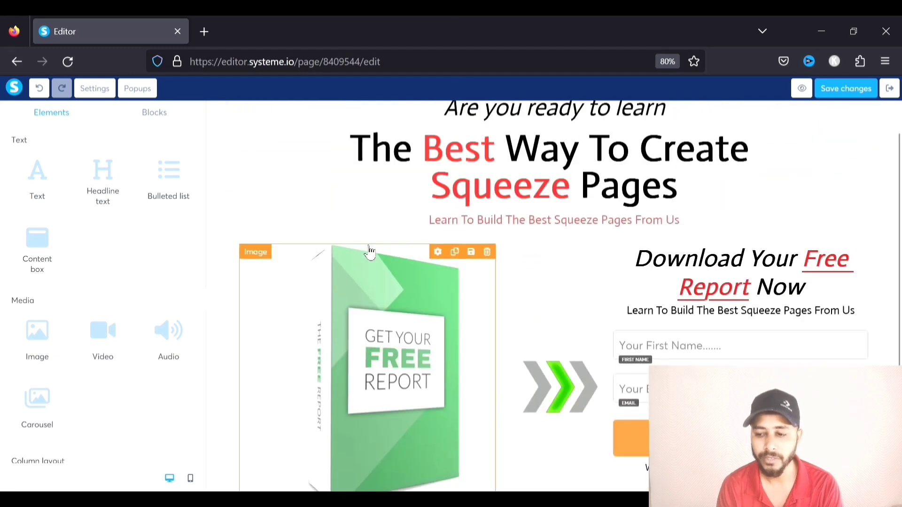
pyautogui.click(889, 89)
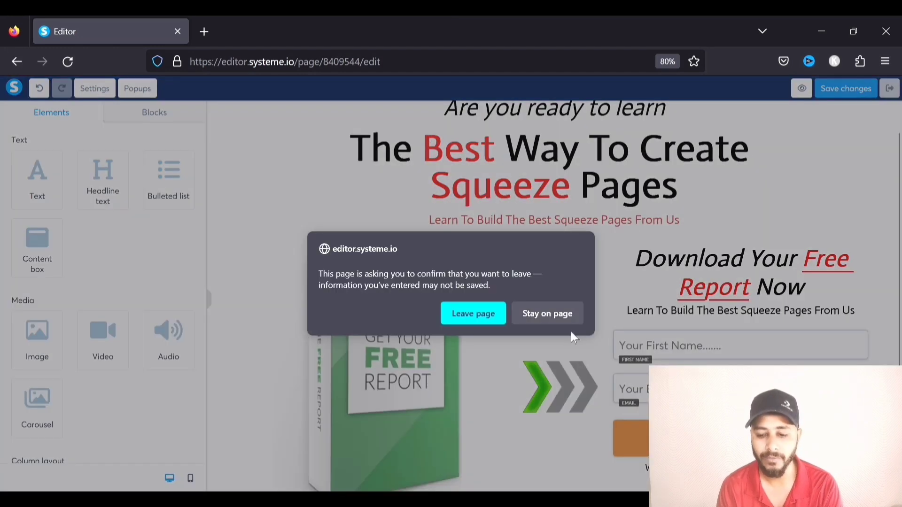
pyautogui.click(474, 315)
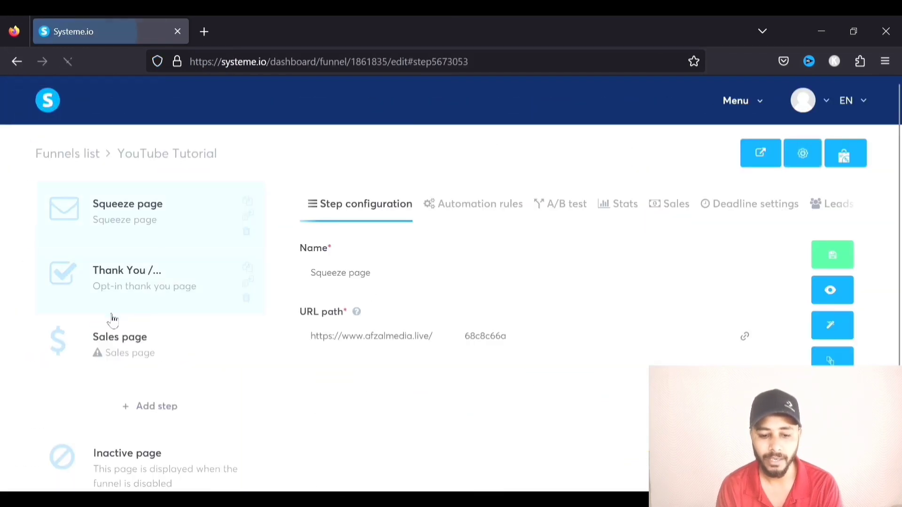
pyautogui.click(120, 287)
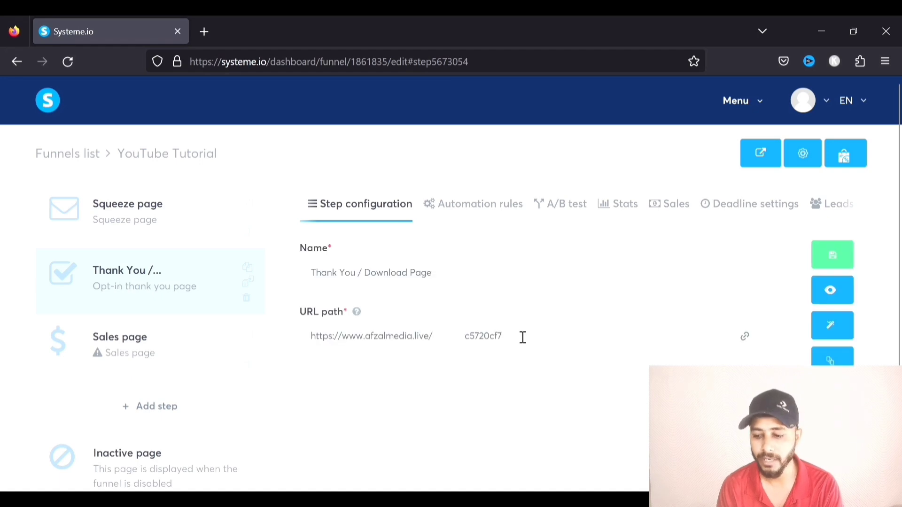
pyautogui.click(832, 324)
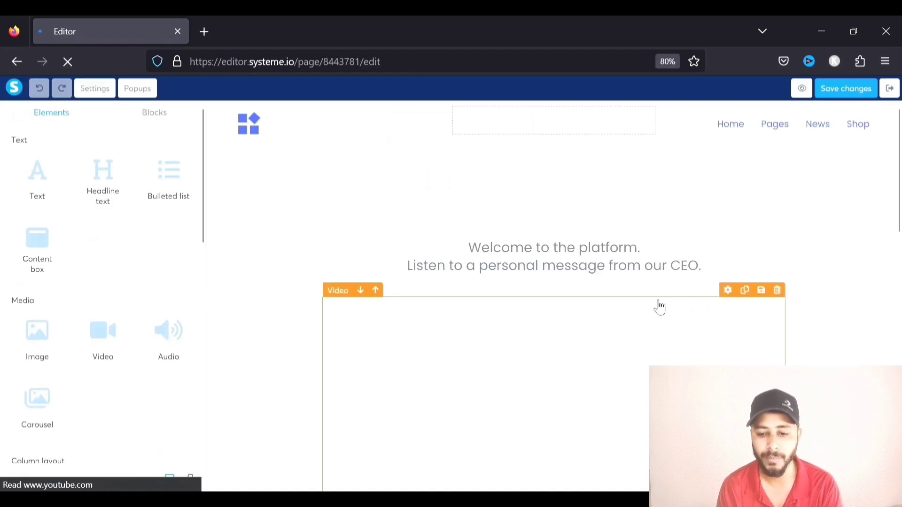
# Delete the Thank You page's existing sections, including the blue footer
pyautogui.scroll(-3, 474, 200)
pyautogui.scroll(-10, 474, 199)
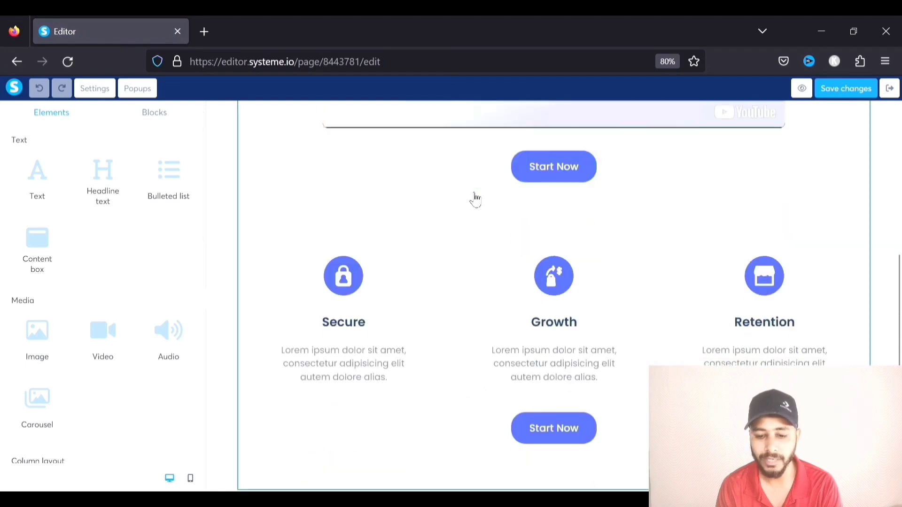
pyautogui.scroll(9, 475, 200)
pyautogui.scroll(5, 474, 200)
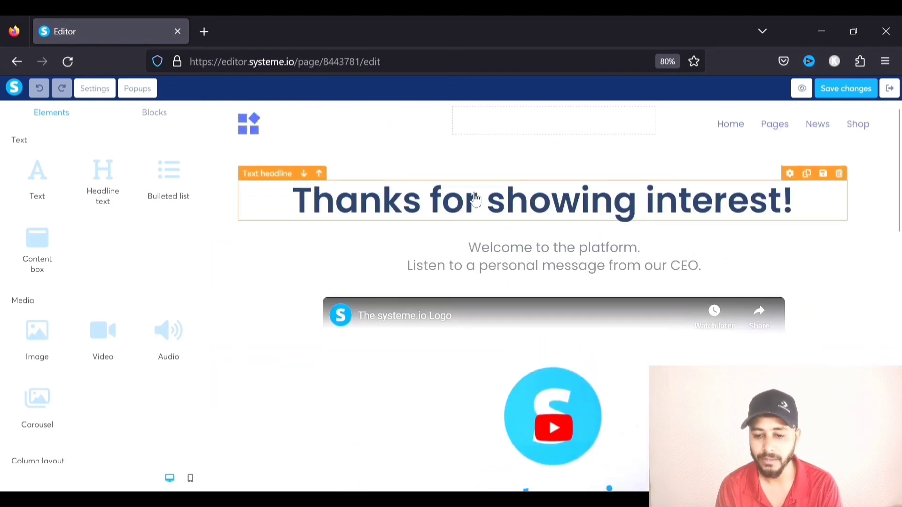
pyautogui.click(226, 139)
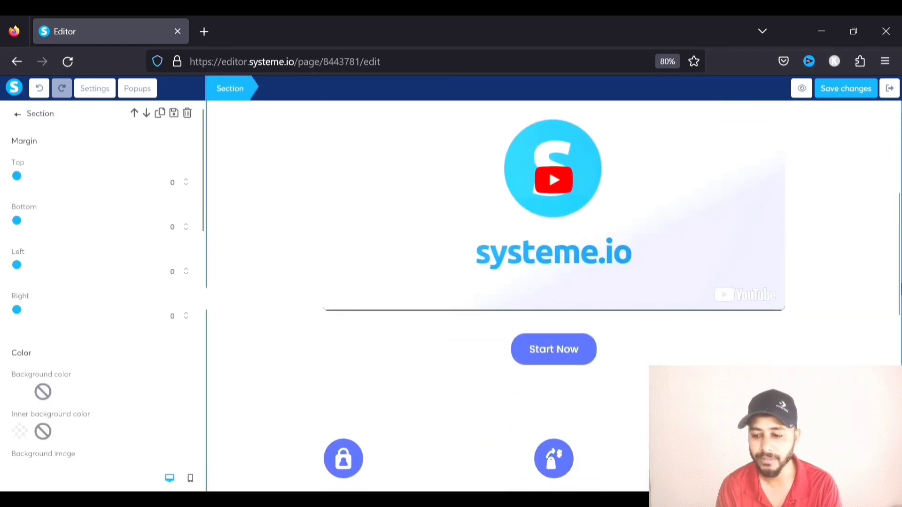
pyautogui.click(870, 217)
pyautogui.scroll(5, 644, 269)
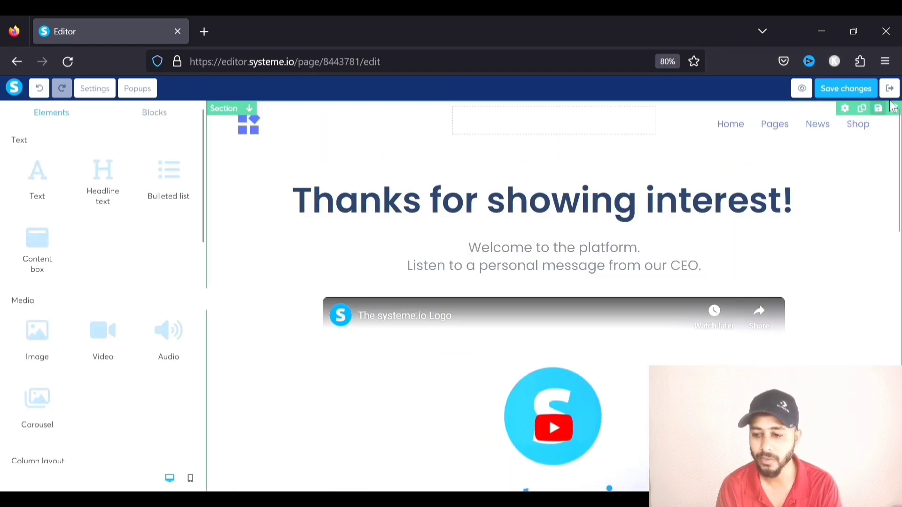
pyautogui.scroll(-15, 525, 317)
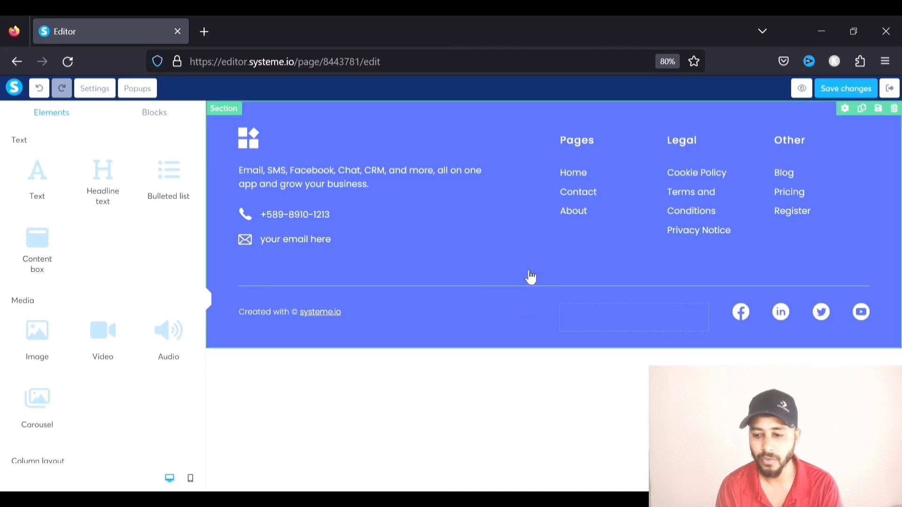
pyautogui.click(894, 109)
pyautogui.click(514, 307)
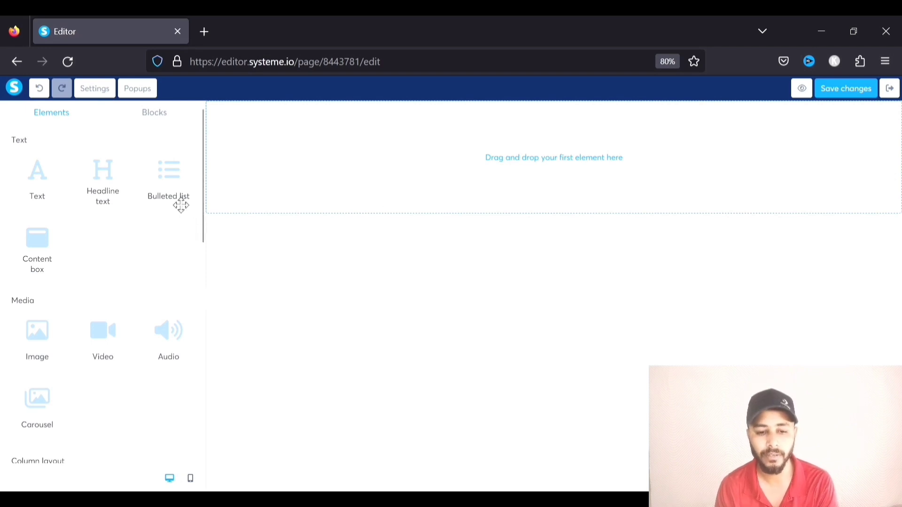
# Drag the saved 'landing page block' from My blocks onto the empty Thank You page
pyautogui.click(162, 116)
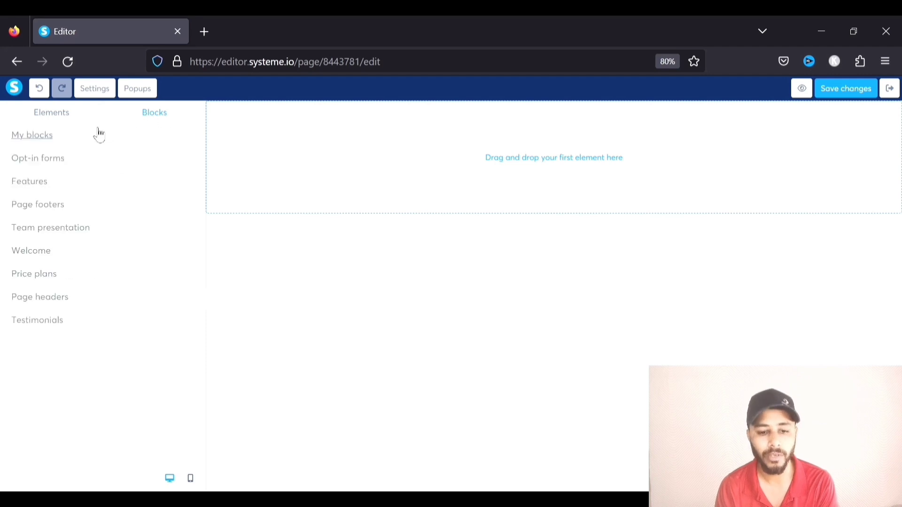
pyautogui.click(35, 139)
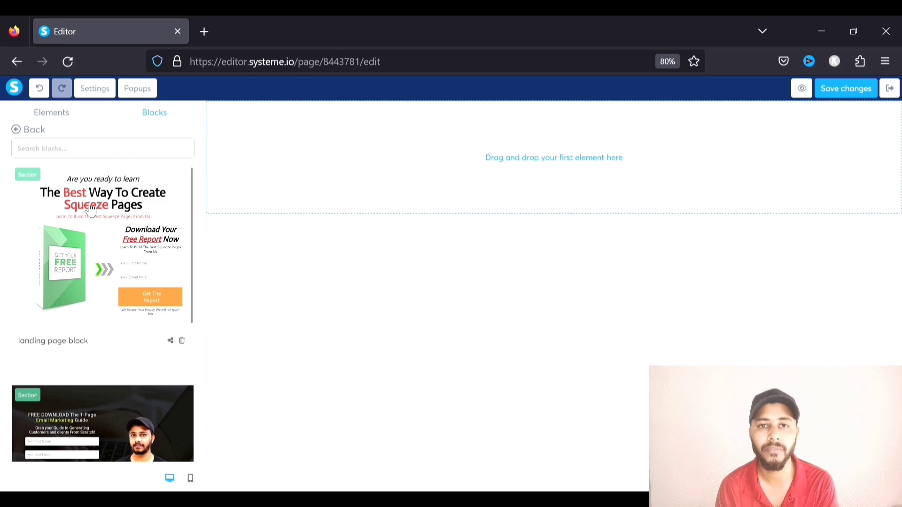
pyautogui.moveTo(91, 210); pyautogui.dragTo(469, 160)
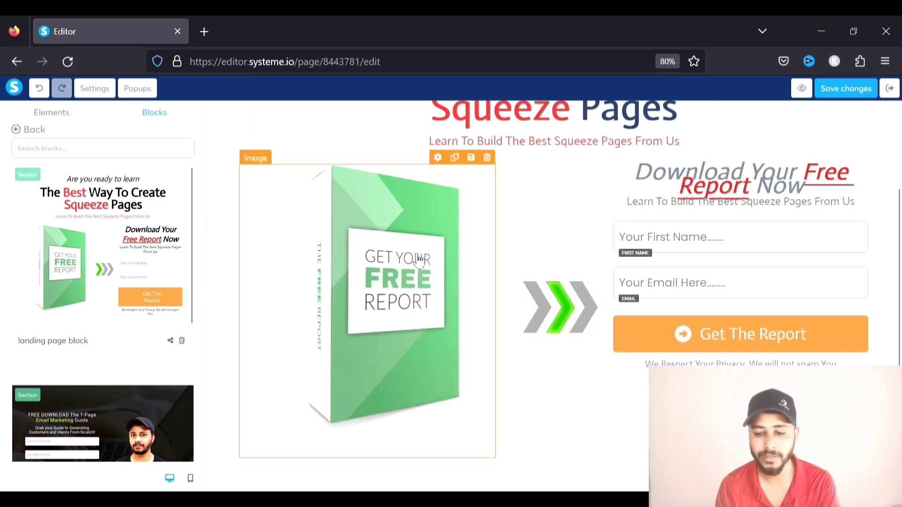
pyautogui.scroll(3, 532, 264)
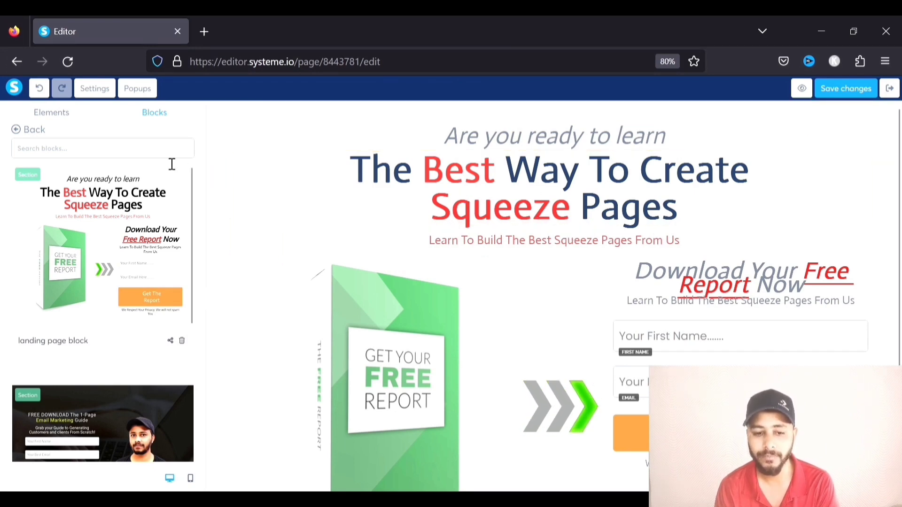
pyautogui.click(52, 113)
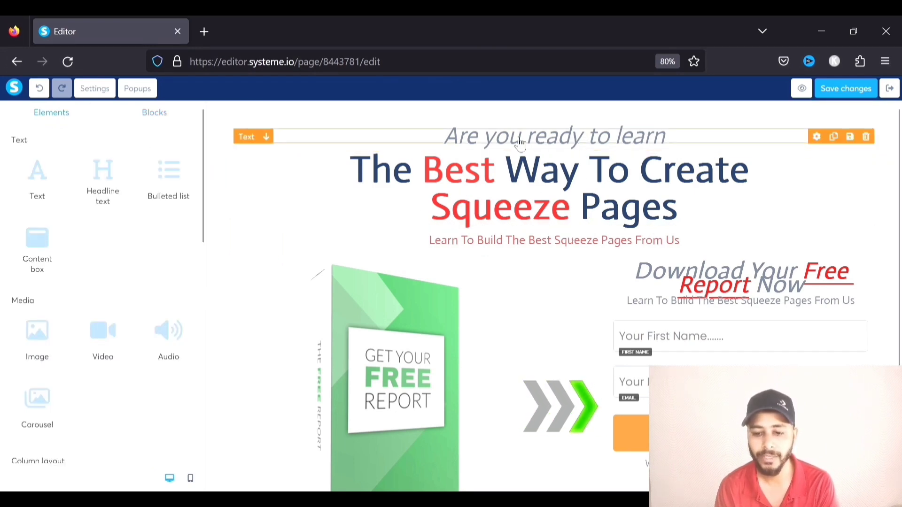
# Replace the 'Are you ready to learn' line with 'Thanks!'
pyautogui.click(566, 138)
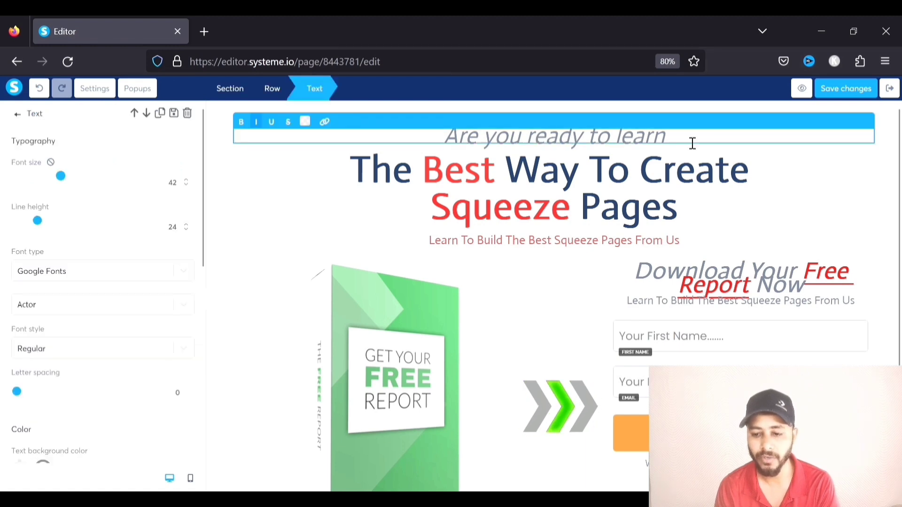
pyautogui.moveTo(688, 142); pyautogui.dragTo(445, 144)
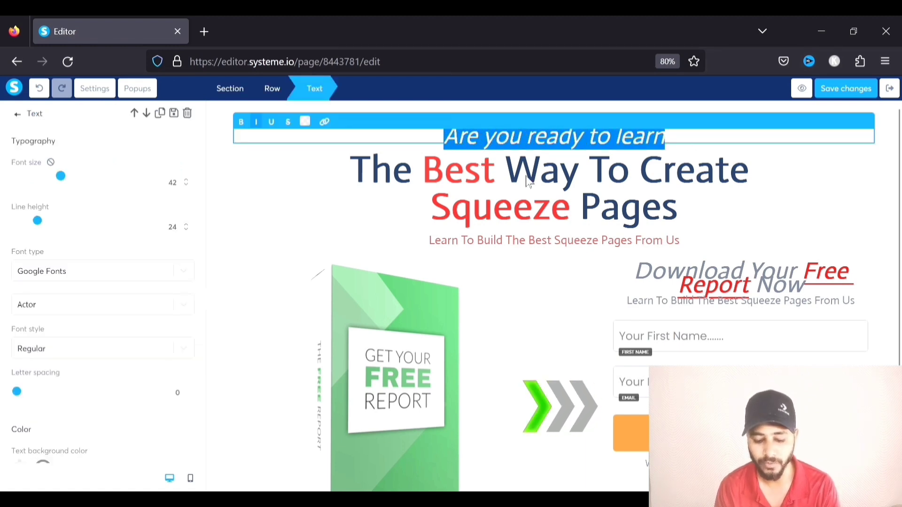
pyautogui.write('Thanks')
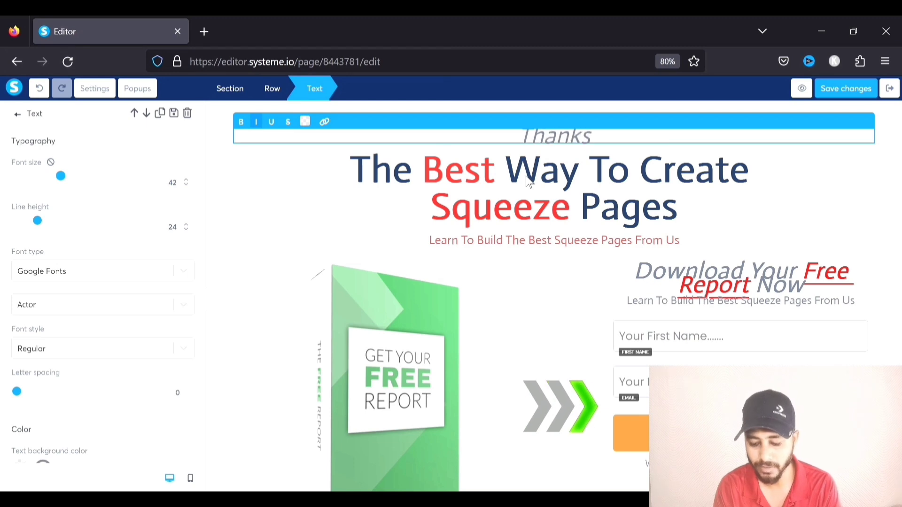
pyautogui.write('!')
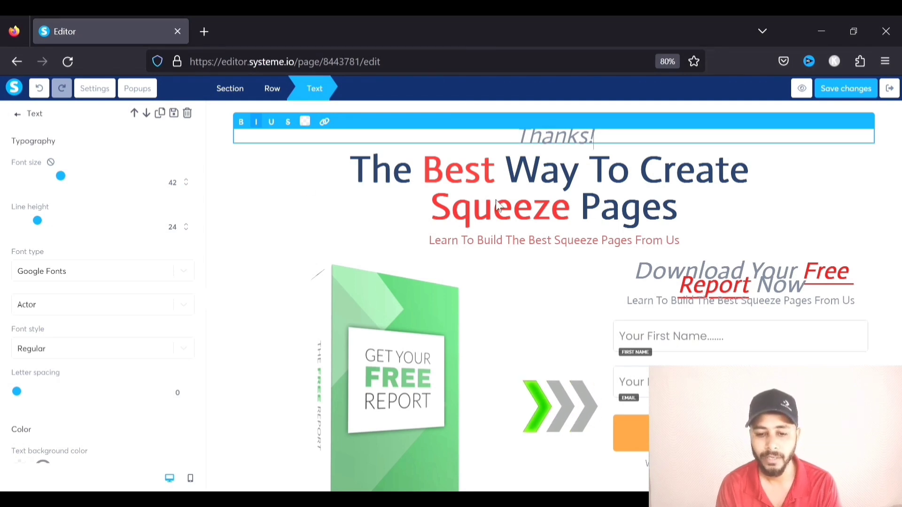
# Enlarge 'Thanks!' to font size 53 with per-side margins: top 8, bottom 10
pyautogui.moveTo(61, 176); pyautogui.dragTo(76, 178)
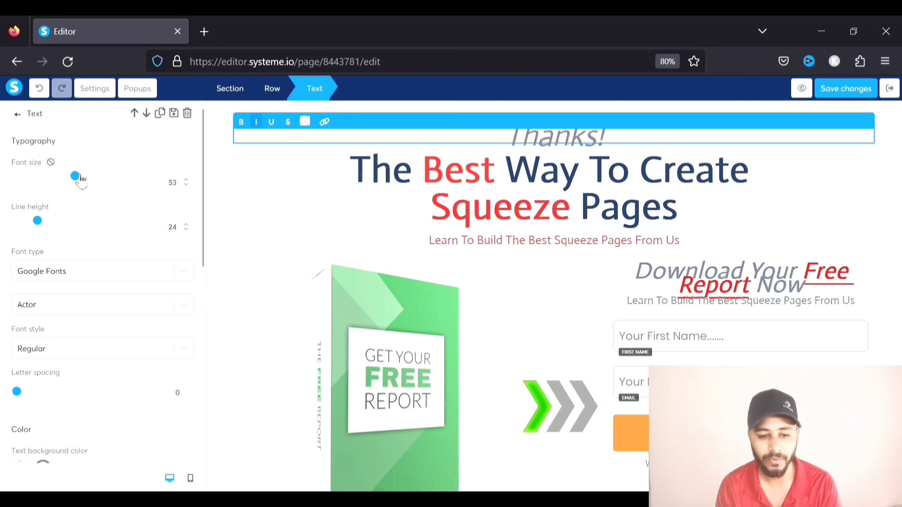
pyautogui.scroll(-7, 81, 180)
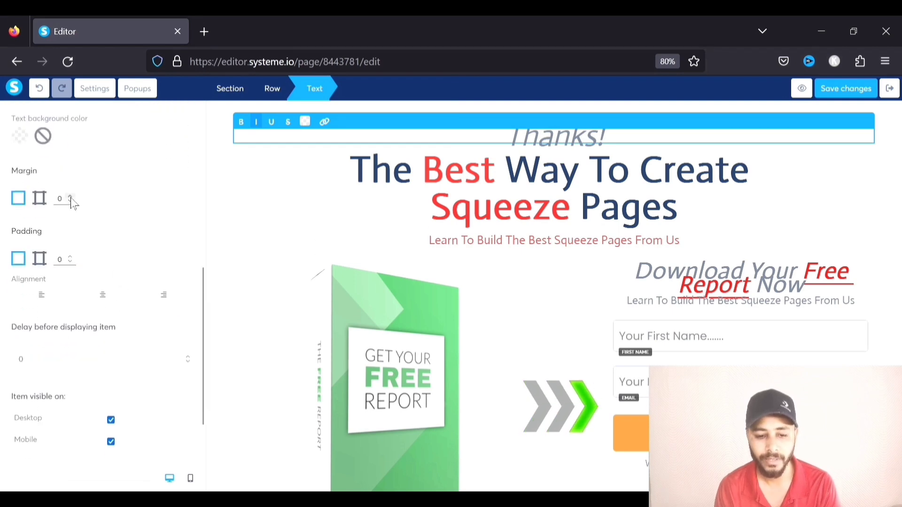
pyautogui.click(41, 200)
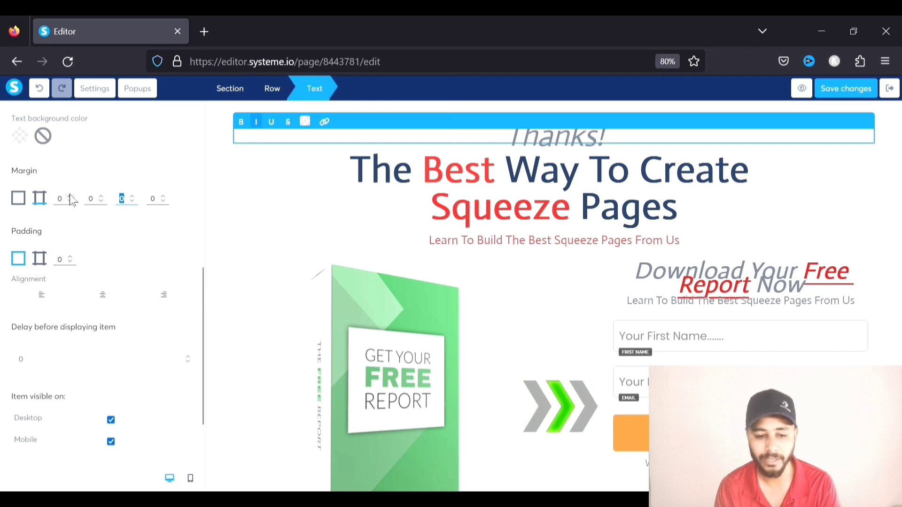
pyautogui.click(69, 194)
pyautogui.click(70, 194)
pyautogui.click(70, 195)
pyautogui.click(69, 194)
pyautogui.click(69, 194)
pyautogui.click(69, 195)
pyautogui.click(69, 194)
pyautogui.click(70, 195)
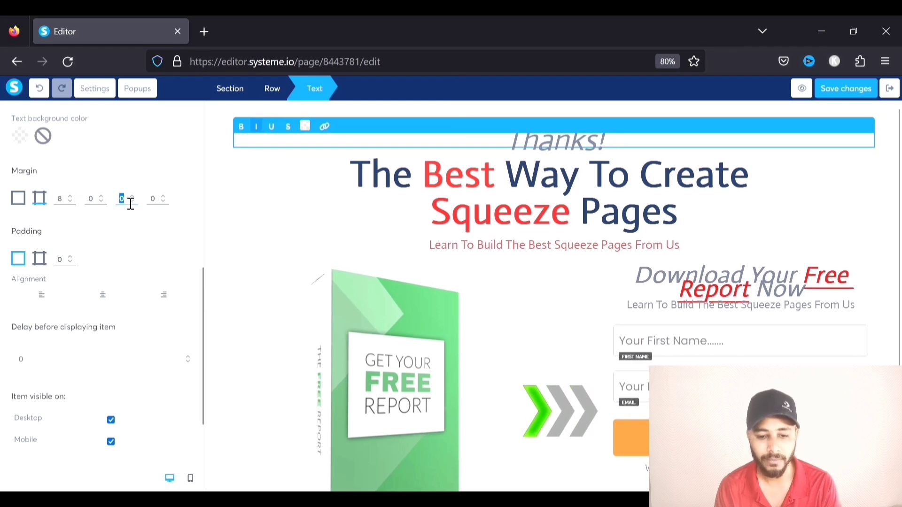
pyautogui.write('10')
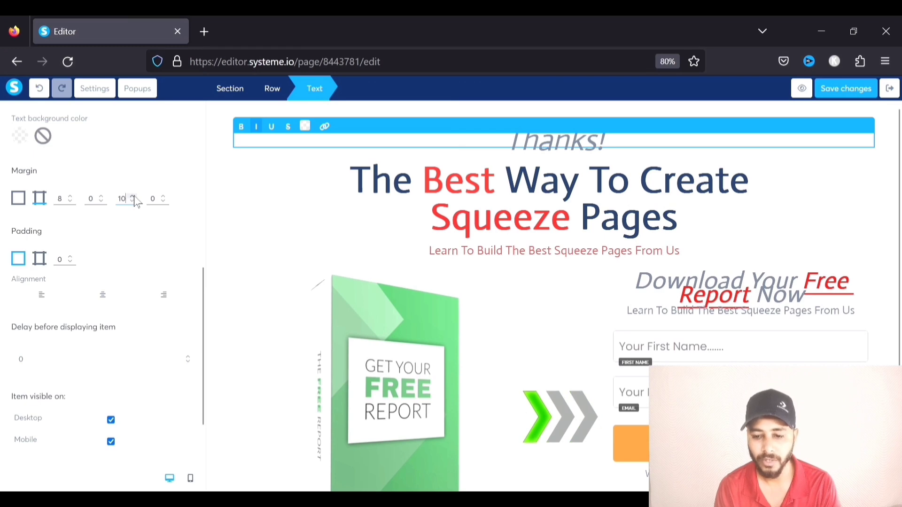
pyautogui.click(852, 189)
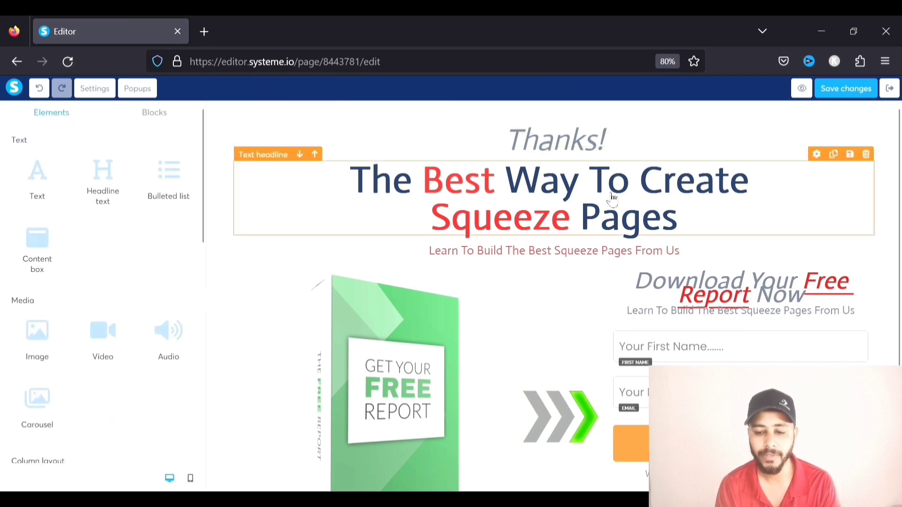
# Remove the italic styling from the 'Thanks!' heading
pyautogui.click(552, 139)
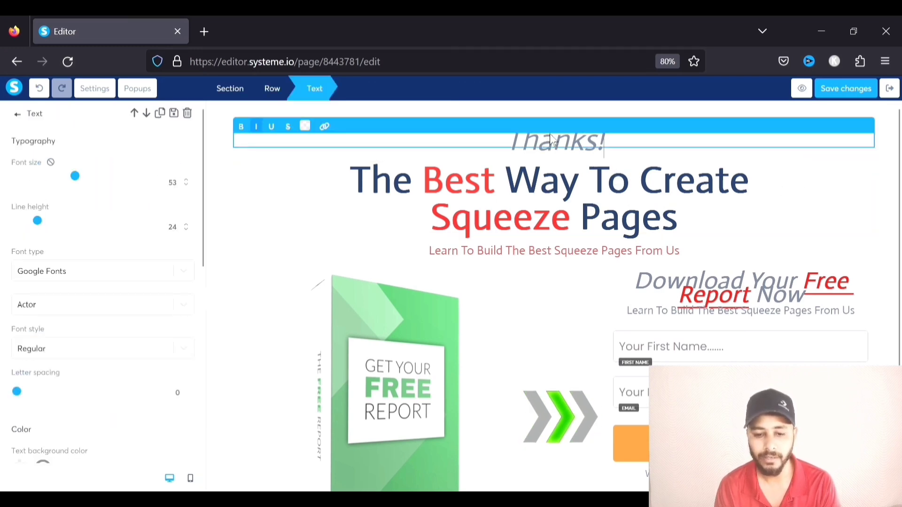
pyautogui.moveTo(507, 140)
pyautogui.mouseDown()
pyautogui.moveTo(592, 142)
pyautogui.moveTo(513, 150)
pyautogui.mouseUp()
pyautogui.click(260, 131)
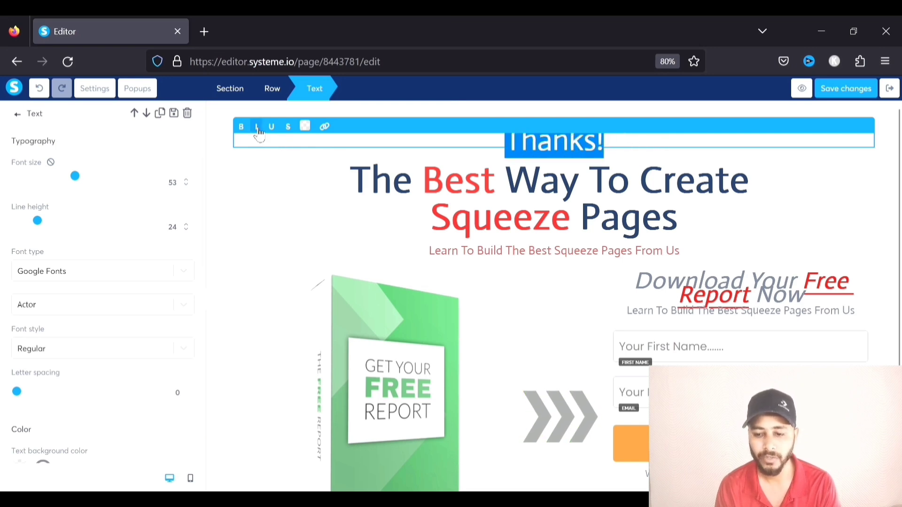
pyautogui.click(824, 227)
# Enlarge 'Thanks!' to font size 70 and move the main headline below the subheading
pyautogui.tripleClick(548, 149)
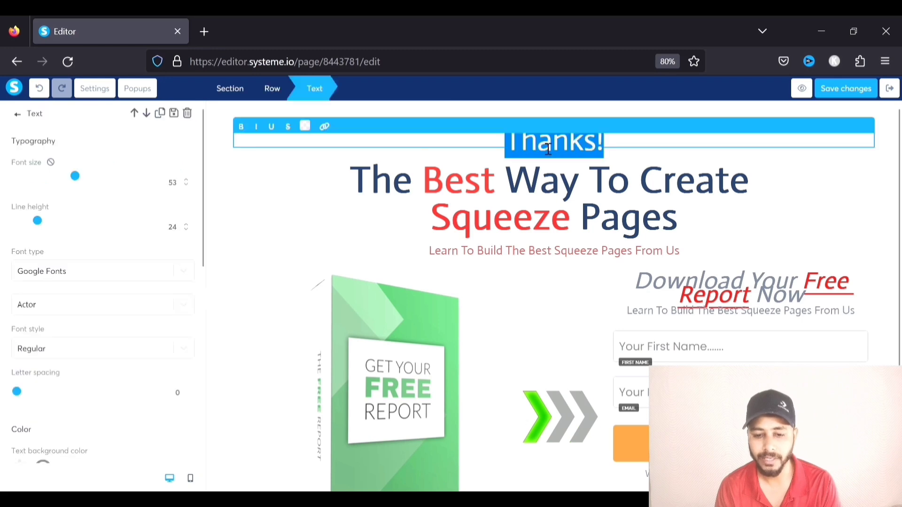
pyautogui.moveTo(78, 183); pyautogui.dragTo(102, 183)
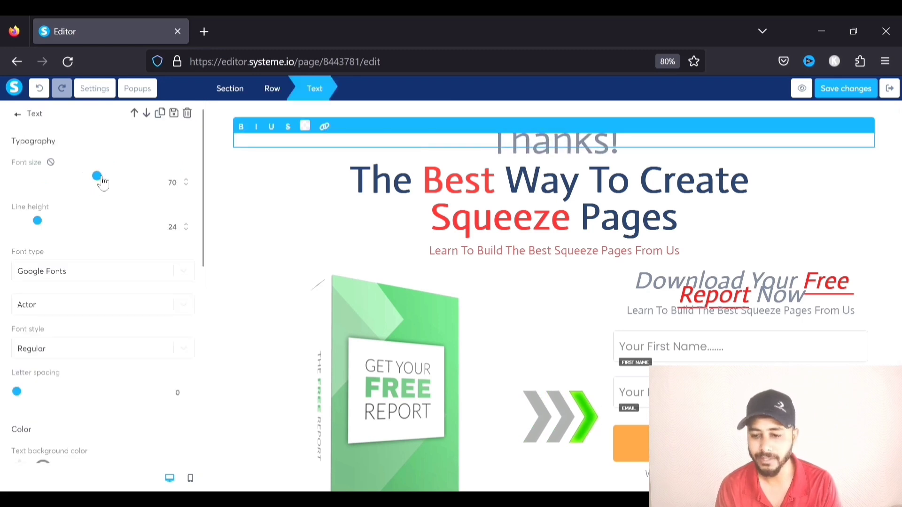
pyautogui.click(726, 192)
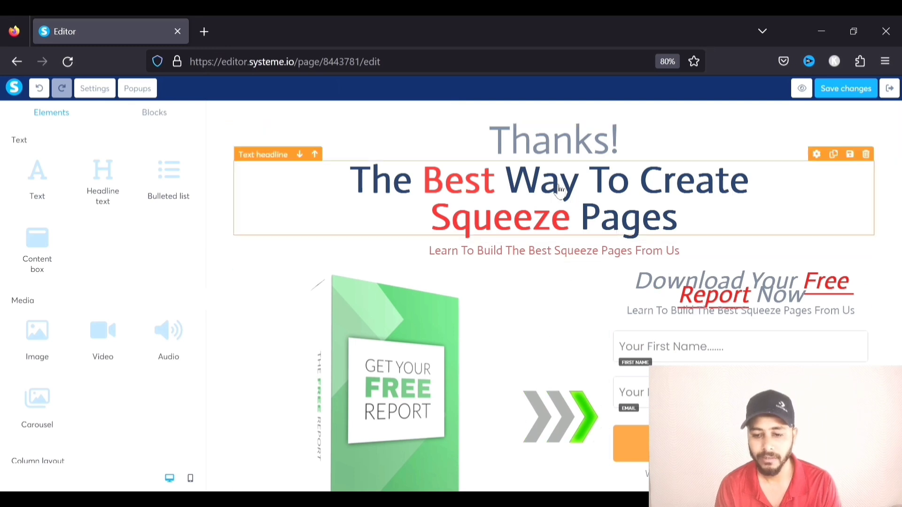
pyautogui.moveTo(508, 187); pyautogui.dragTo(510, 264)
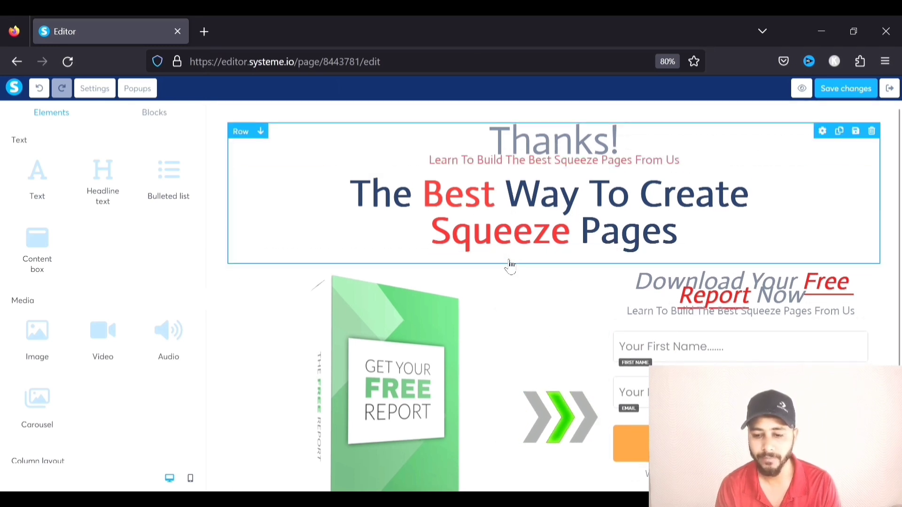
# Replace the 'Learn To Build' subheading text with 'Check Your Email Inbox In 10 MInutes'
pyautogui.click(543, 169)
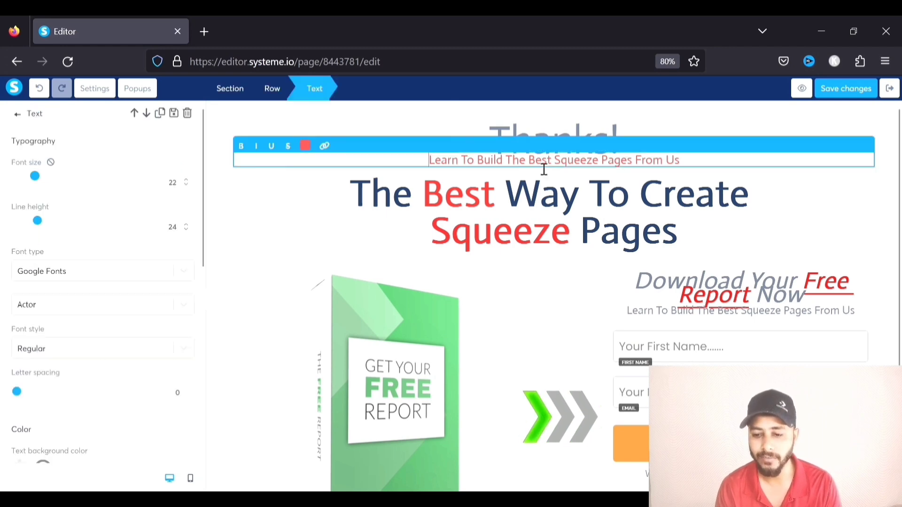
pyautogui.moveTo(675, 165); pyautogui.dragTo(441, 174)
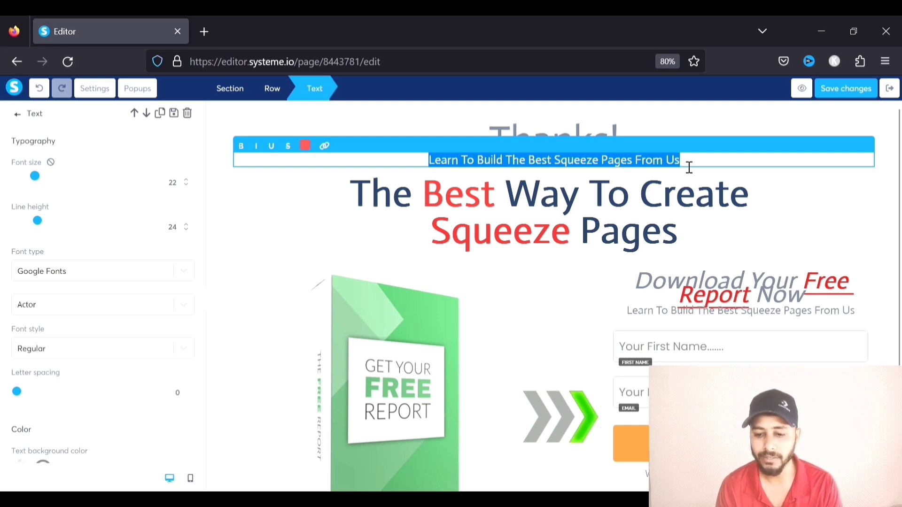
pyautogui.press('BackSpace')
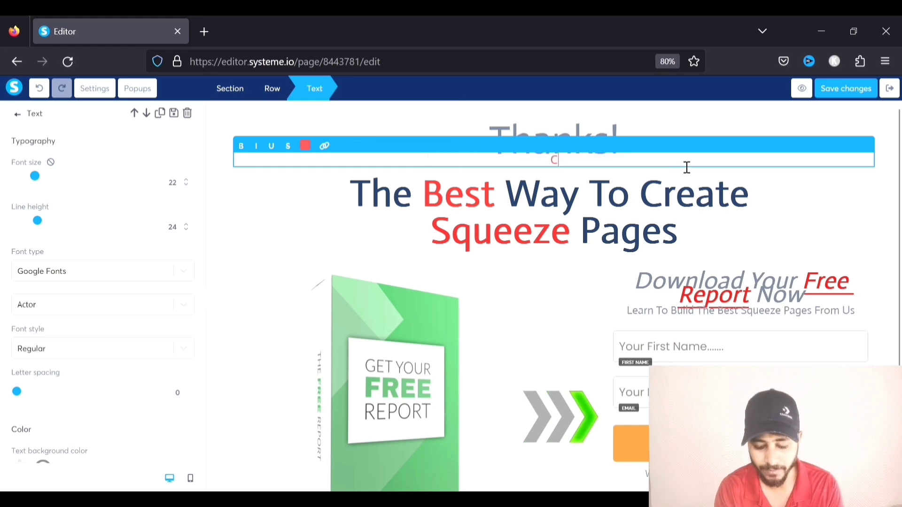
pyautogui.write('Check Your Email')
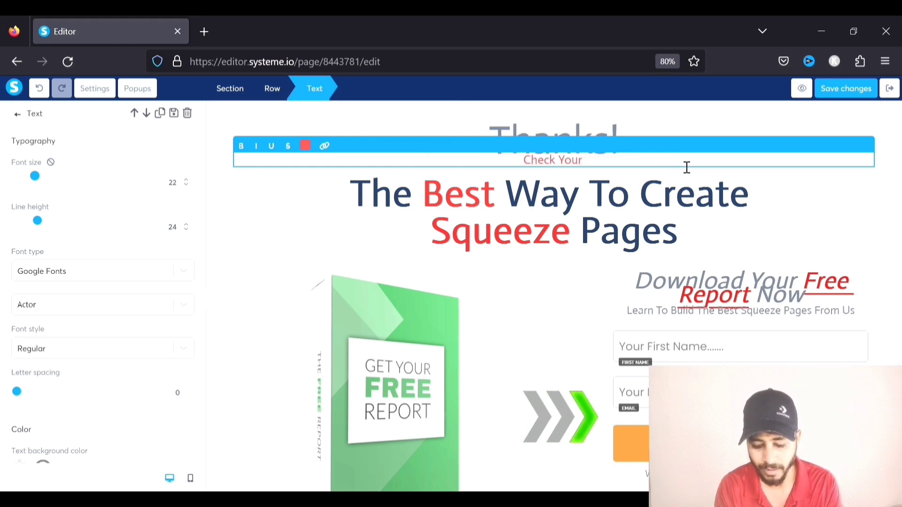
pyautogui.write(' I')
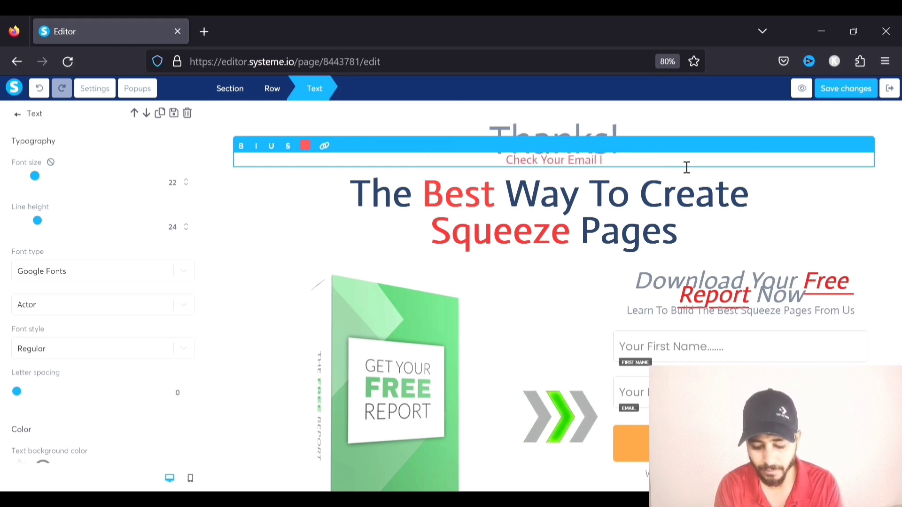
pyautogui.write('nbox In')
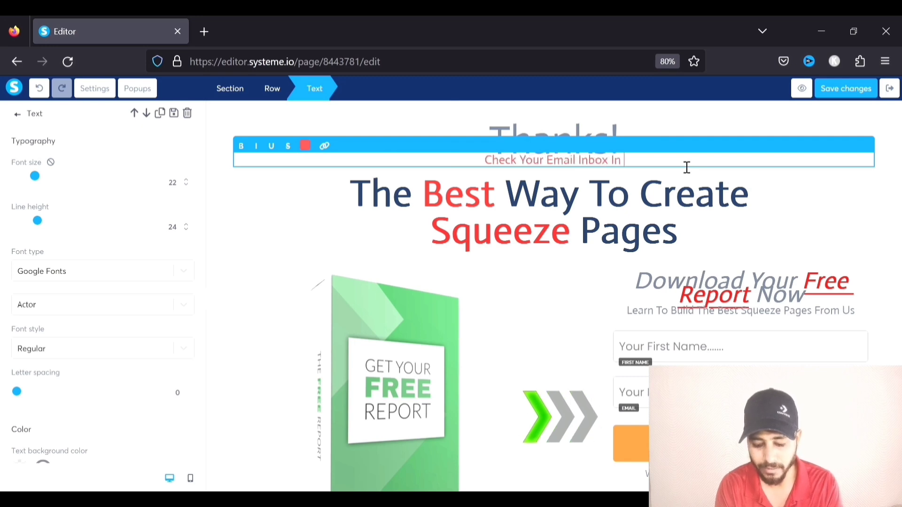
pyautogui.write(' 10 MInutes')
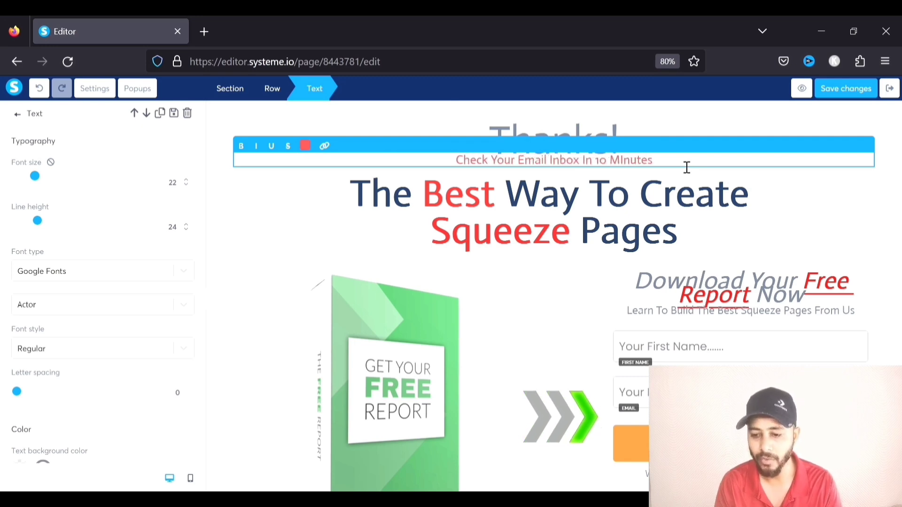
pyautogui.click(819, 187)
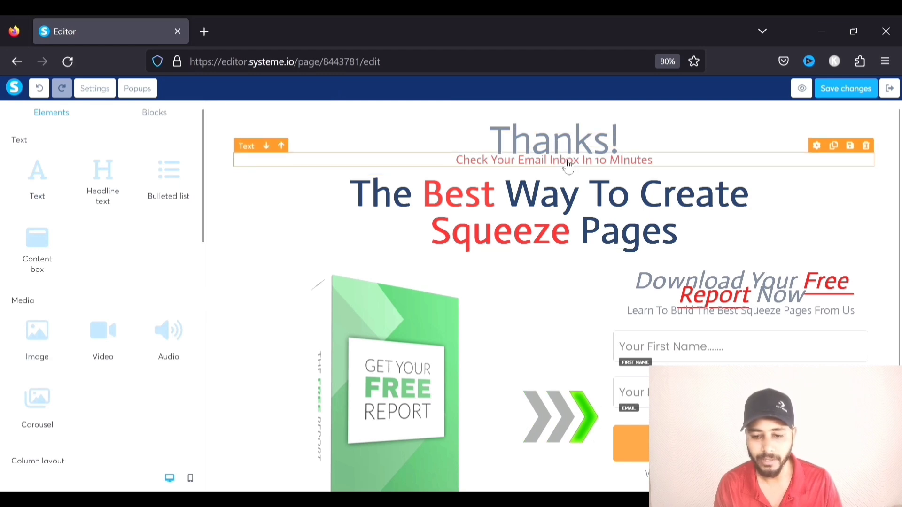
# Give the 'Check Your Email Inbox' line a per-side top margin of 9
pyautogui.click(568, 161)
pyautogui.scroll(-4, 137, 254)
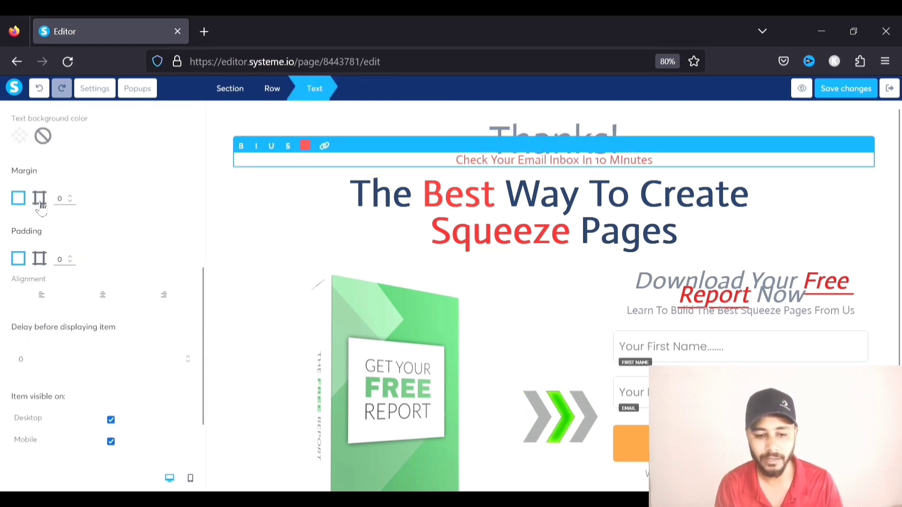
pyautogui.click(40, 202)
pyautogui.click(71, 195)
pyautogui.click(71, 195)
pyautogui.click(71, 196)
pyautogui.click(71, 195)
pyautogui.click(71, 195)
pyautogui.click(71, 196)
pyautogui.click(71, 195)
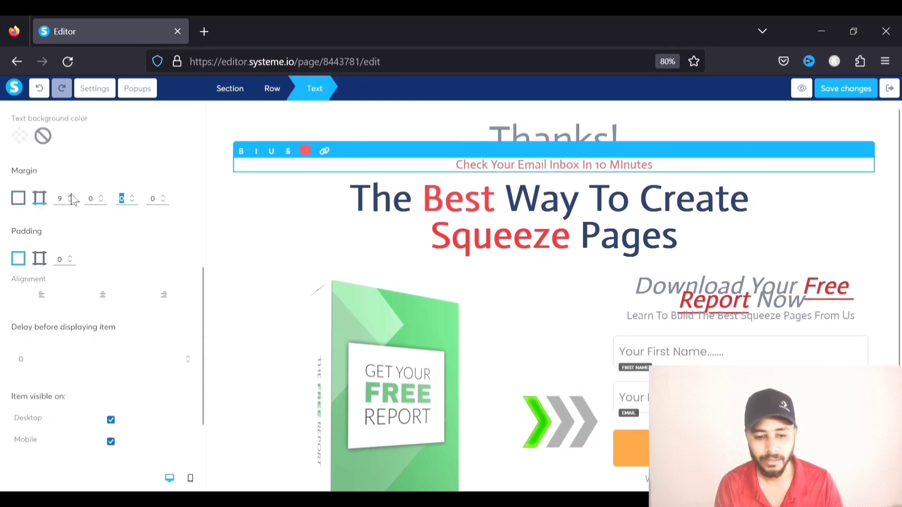
pyautogui.click(71, 195)
pyautogui.click(811, 136)
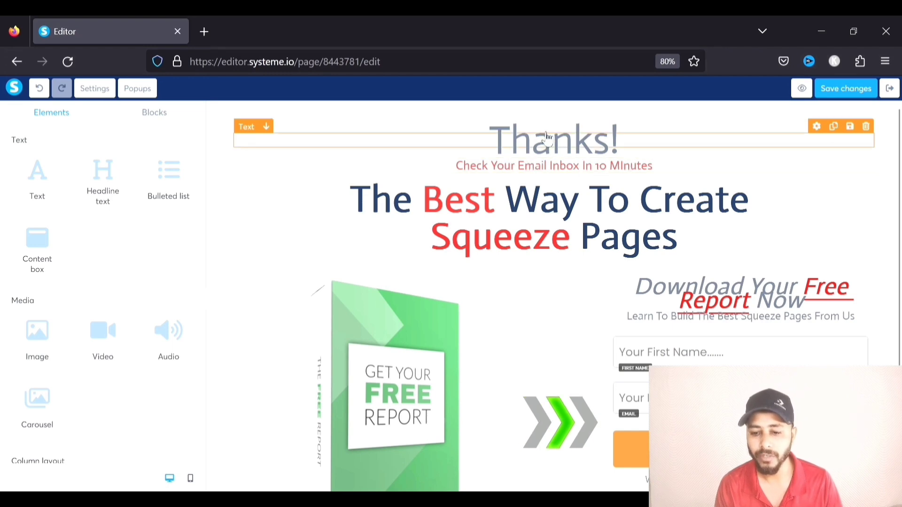
pyautogui.doubleClick(567, 147)
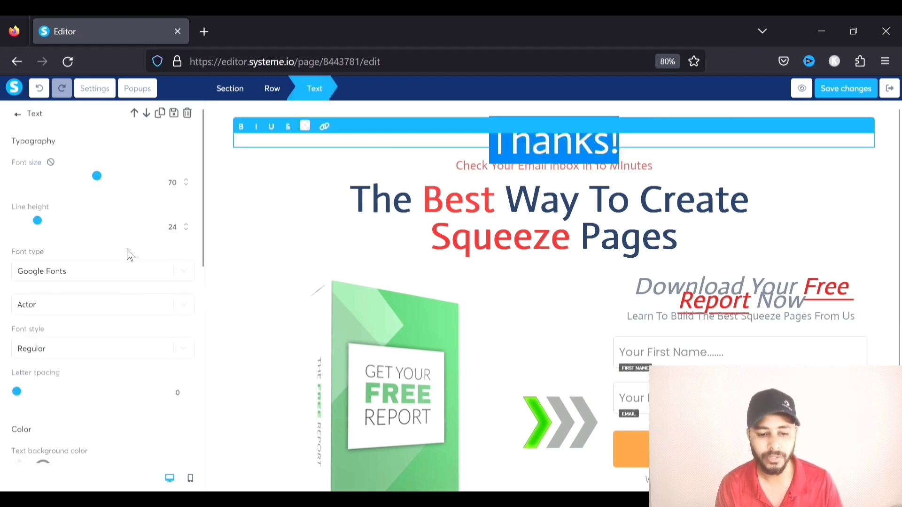
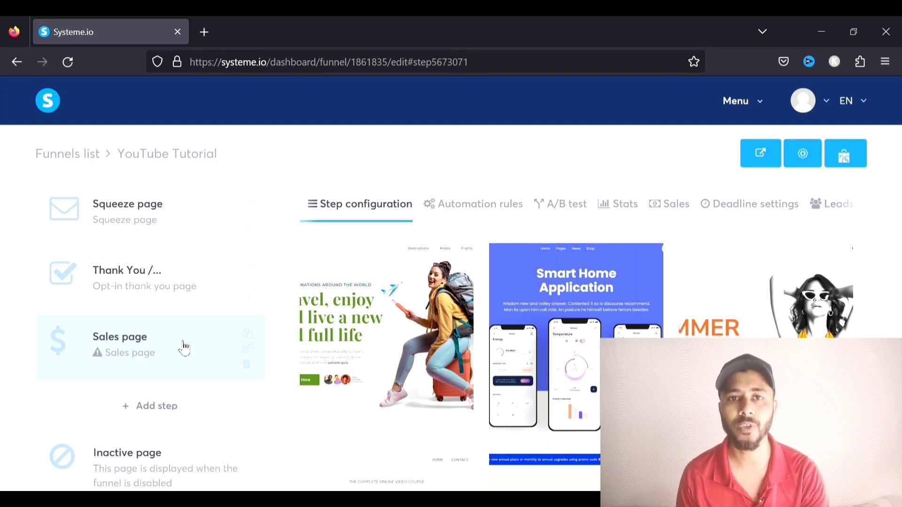
# Drag the Sales page step above Thank You and back below it, then open the Thank You step's settings
pyautogui.moveTo(133, 348); pyautogui.dragTo(140, 279)
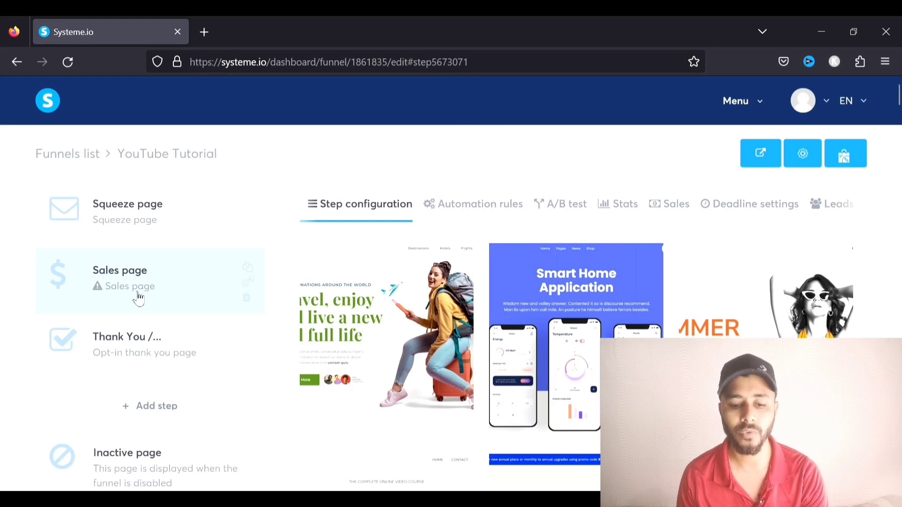
pyautogui.moveTo(132, 277); pyautogui.dragTo(131, 360)
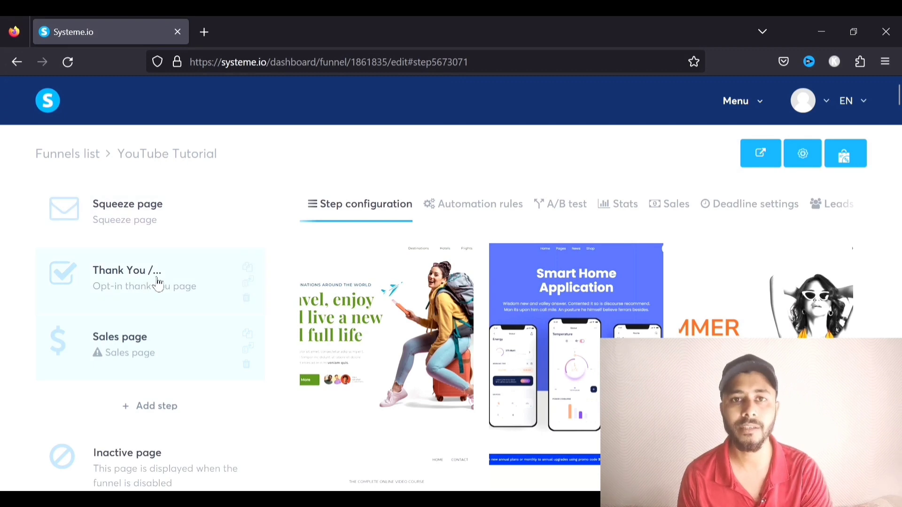
pyautogui.click(157, 281)
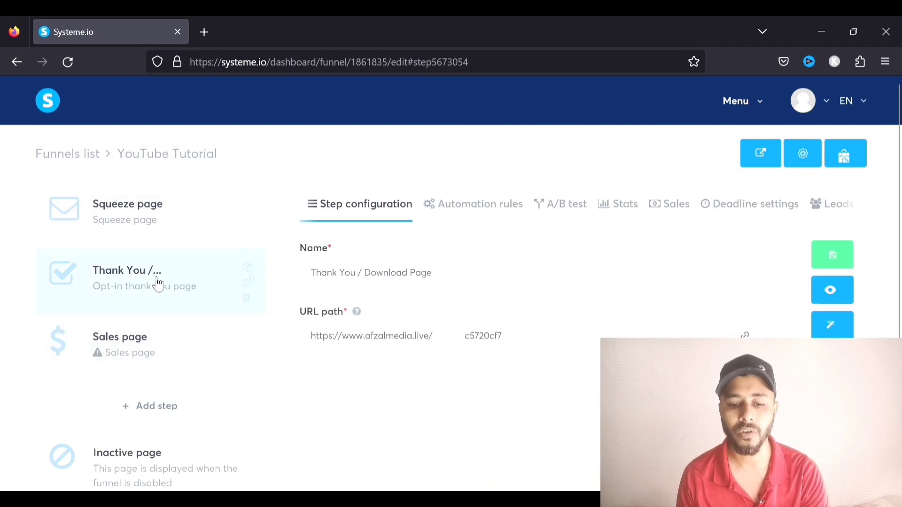
pyautogui.click(832, 324)
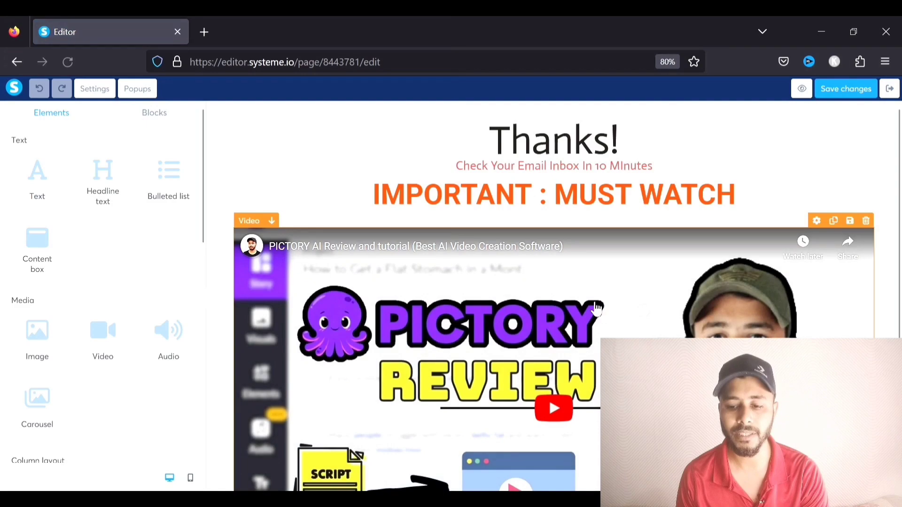
pyautogui.scroll(-4, 596, 307)
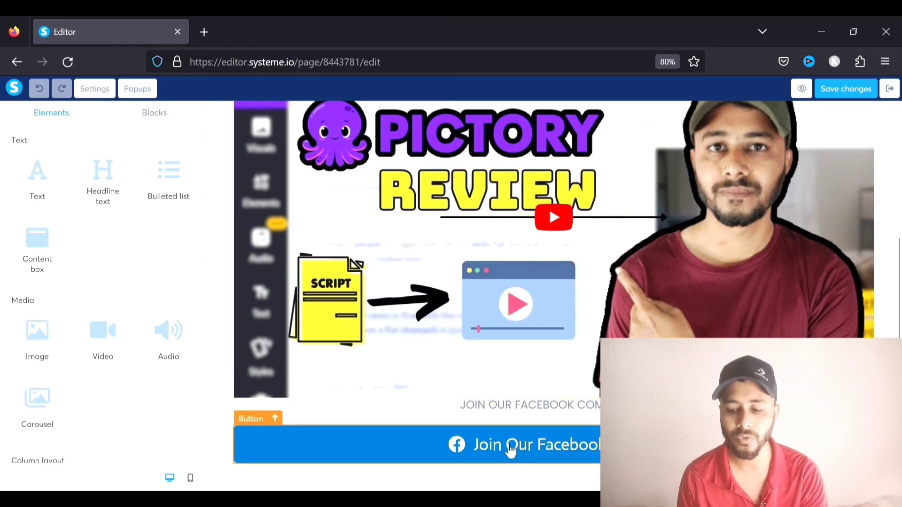
pyautogui.scroll(5, 555, 249)
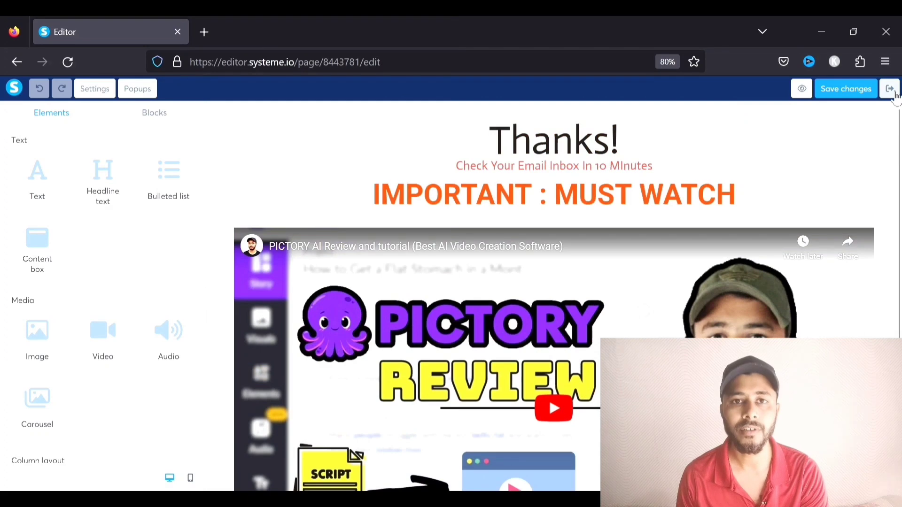
pyautogui.click(889, 89)
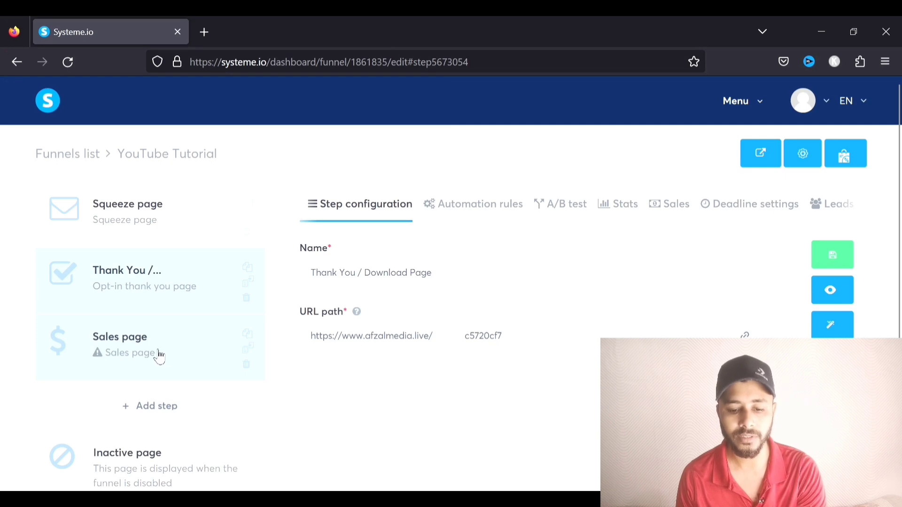
# Choose the 'Make Your Money Work For You.' financial planning template for the Sales page step
pyautogui.click(113, 346)
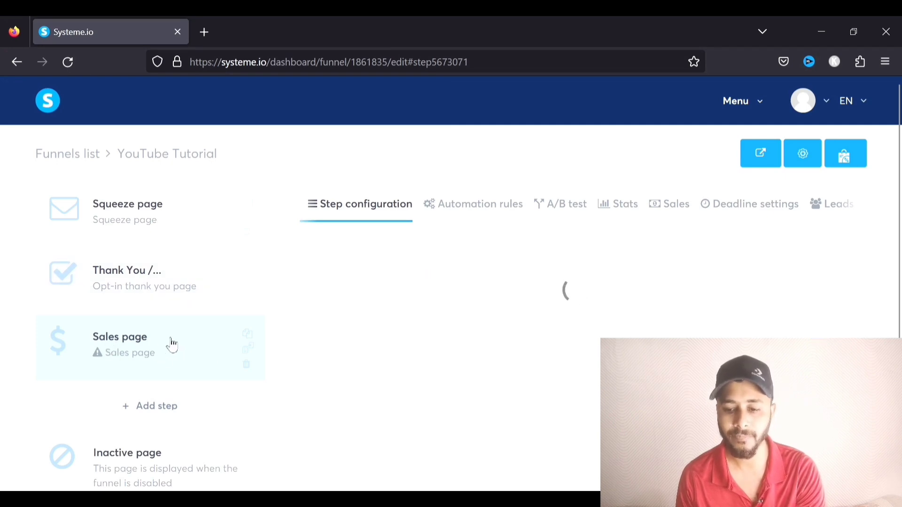
pyautogui.moveTo(476, 308)
pyautogui.scroll(-10, 461, 269)
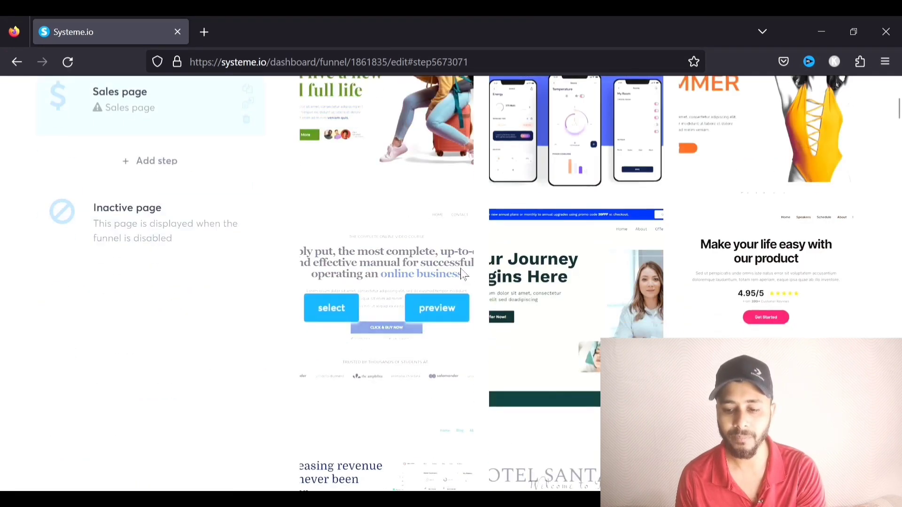
pyautogui.scroll(-15, 466, 275)
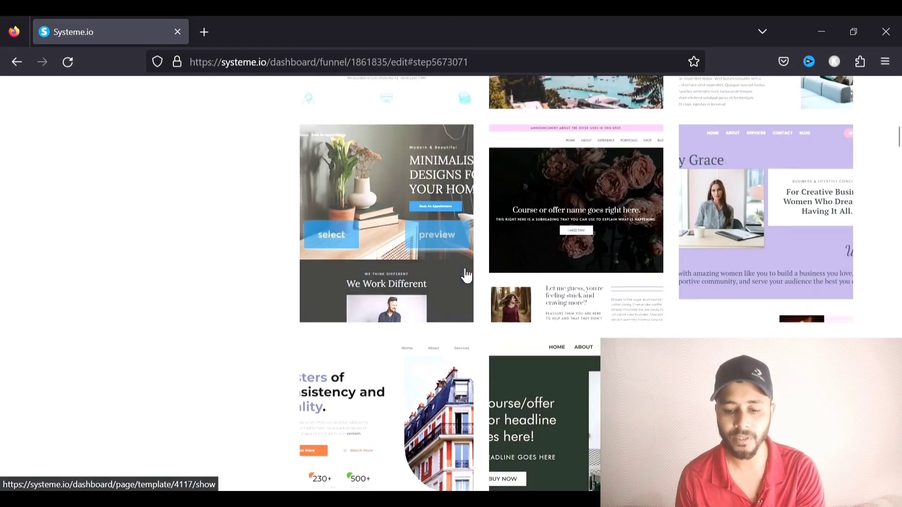
pyautogui.scroll(-13, 463, 272)
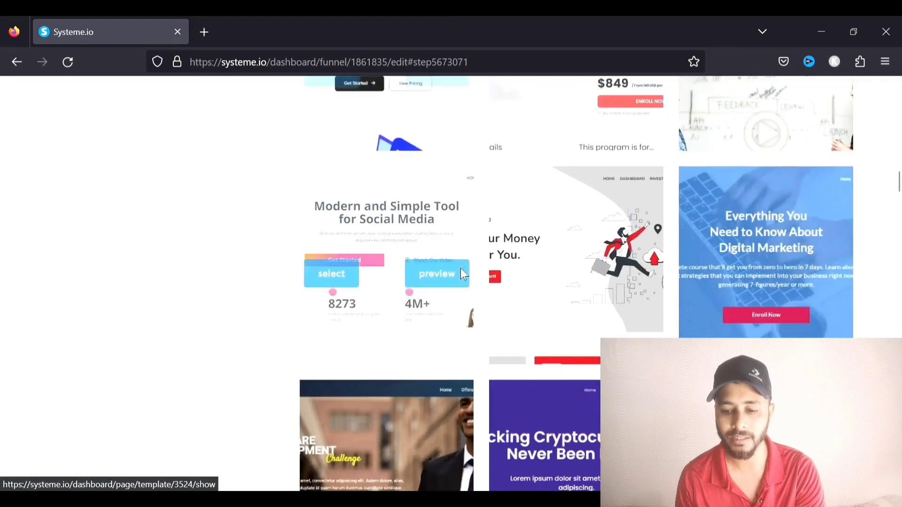
pyautogui.scroll(-10, 460, 269)
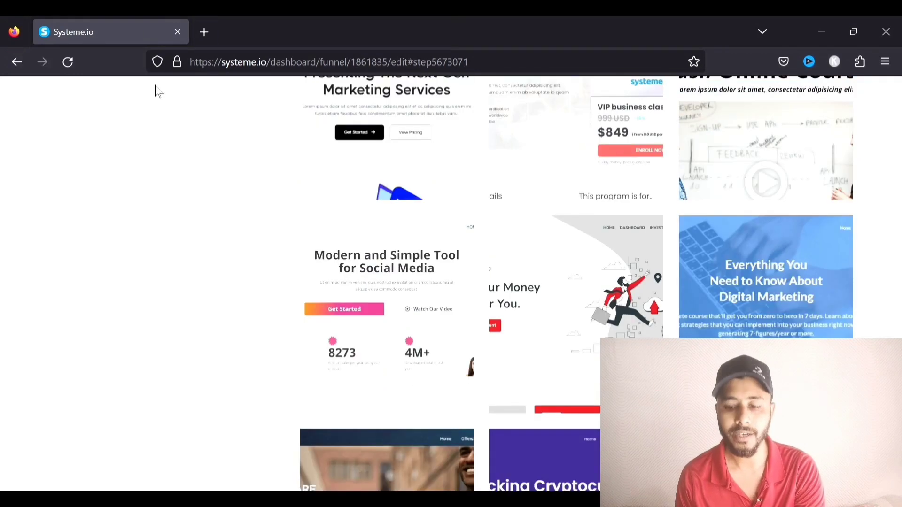
pyautogui.click(521, 315)
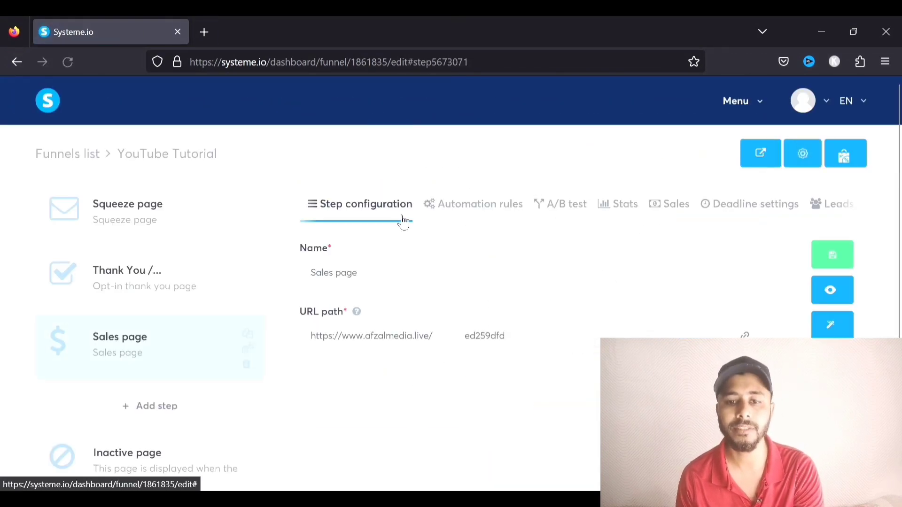
# Check the Sales page name and URL path, then open the page in the editor
pyautogui.click(312, 277)
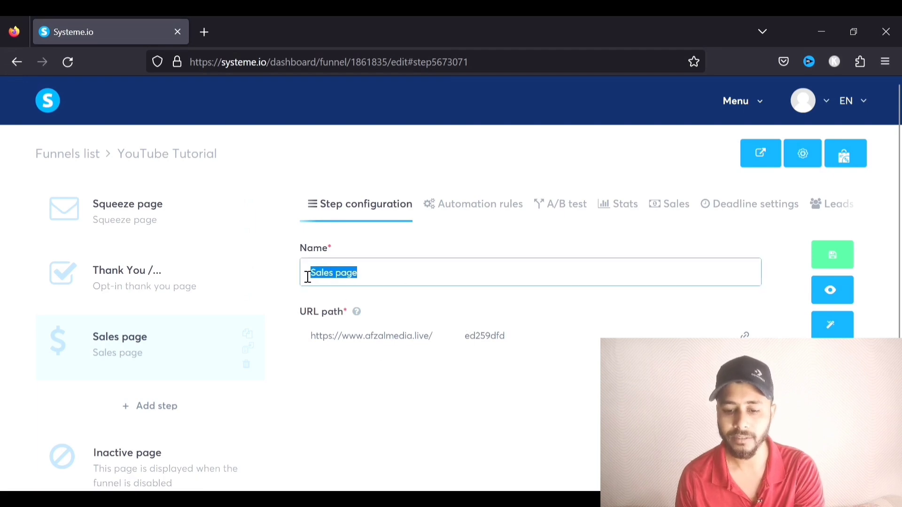
pyautogui.click(439, 345)
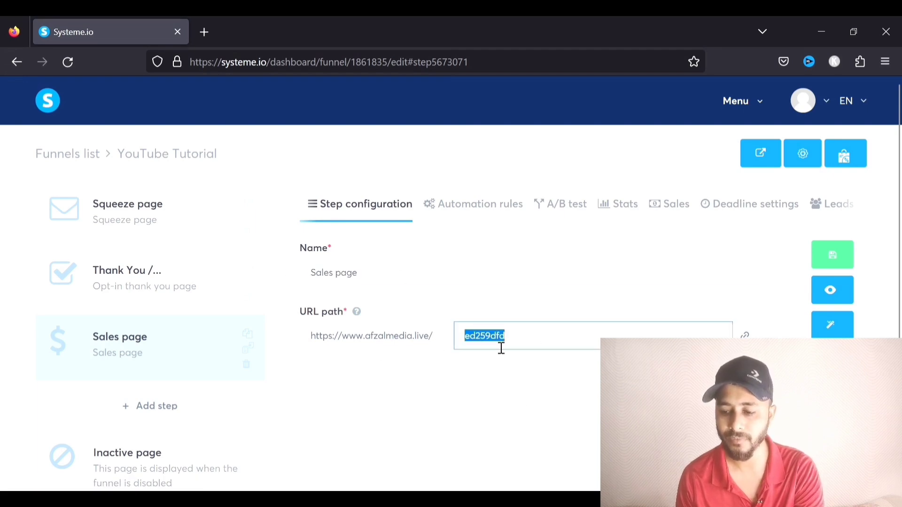
pyautogui.click(831, 324)
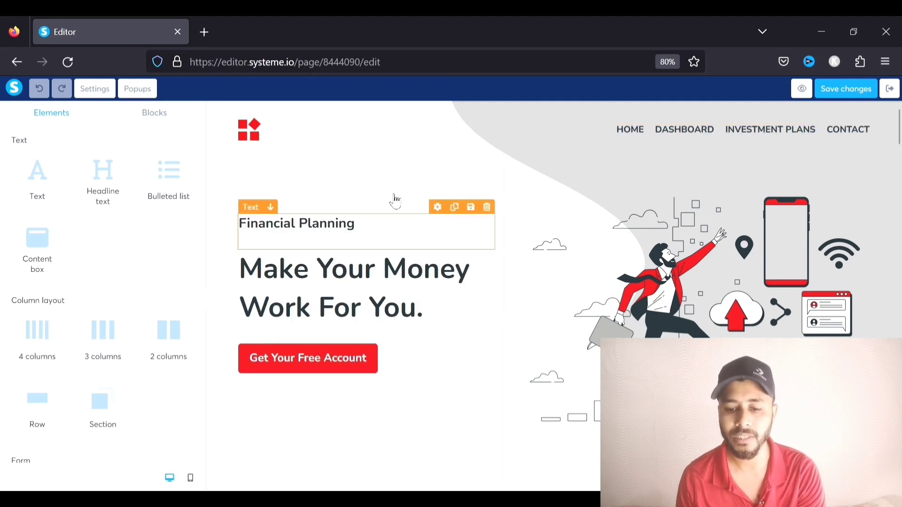
# Delete the logo image at the top of the sales page
pyautogui.scroll(-8, 373, 202)
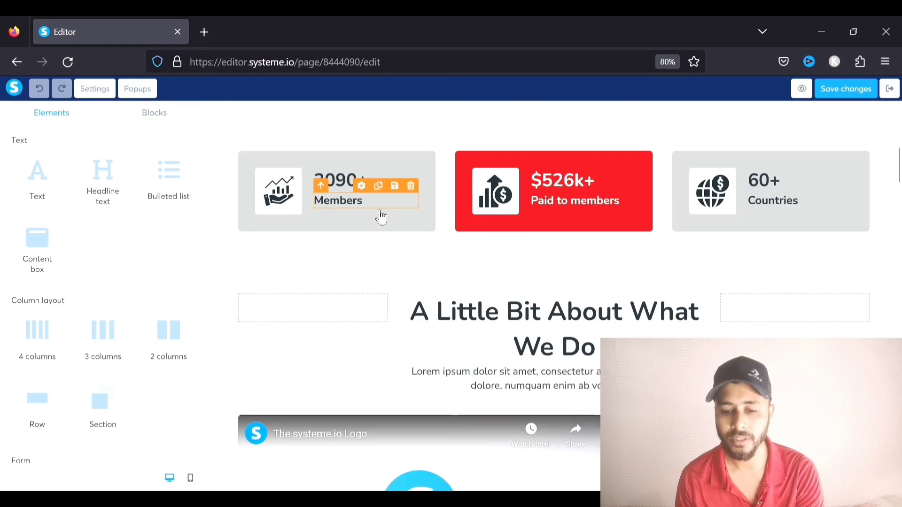
pyautogui.scroll(8, 375, 208)
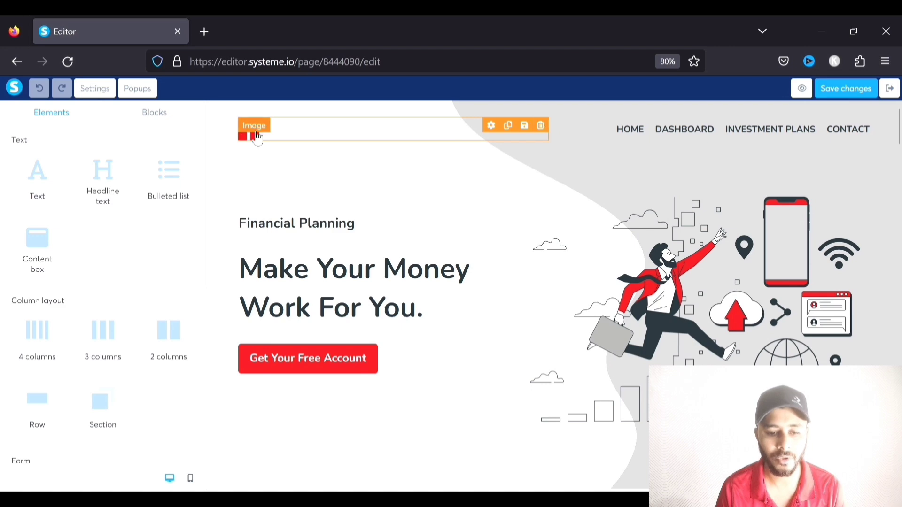
pyautogui.click(540, 125)
pyautogui.click(519, 310)
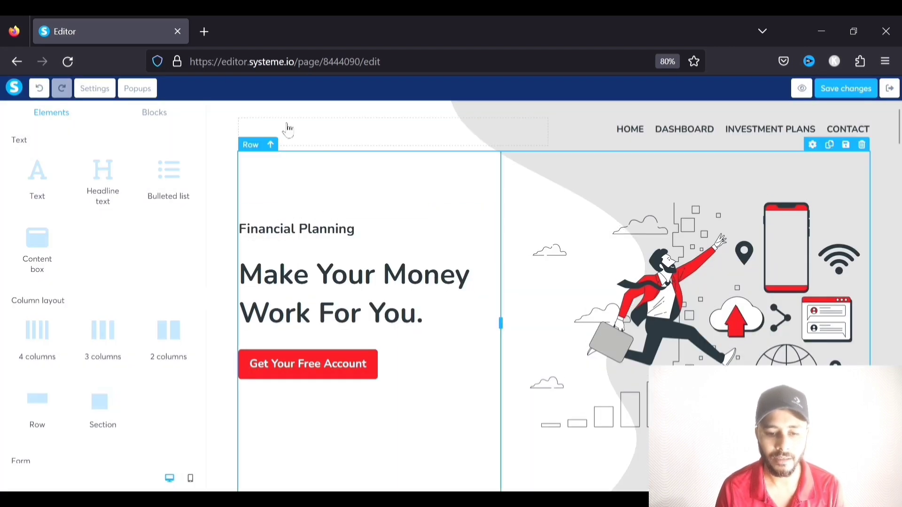
# Add a placeholder Image element to the top container, above the 'Financial Planning' heading
pyautogui.scroll(-4, 69, 252)
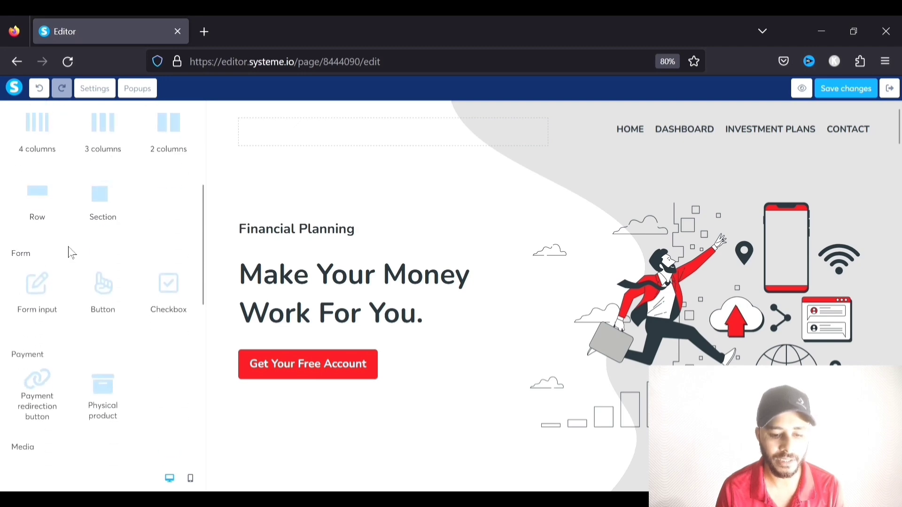
pyautogui.scroll(3, 65, 271)
pyautogui.scroll(-6, 64, 270)
pyautogui.moveTo(40, 371); pyautogui.dragTo(315, 142)
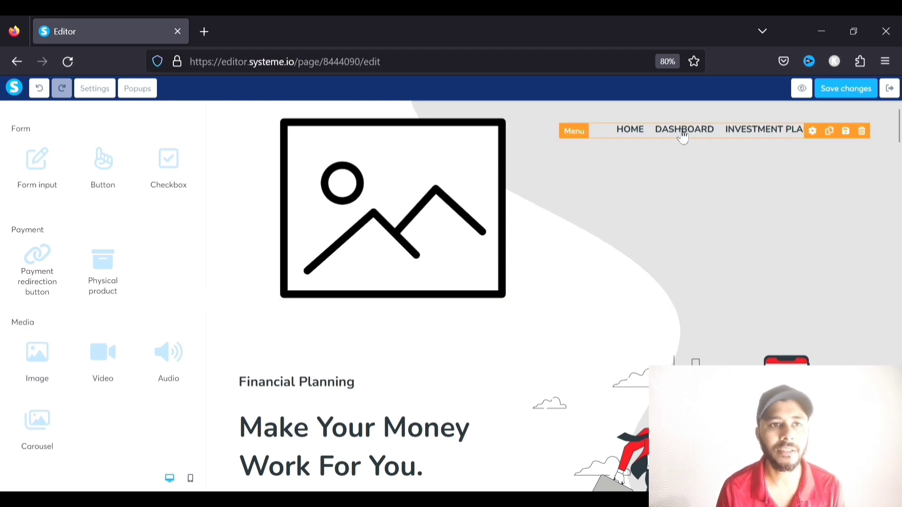
# Delete the top navigation menu and the Members stat row from the sales page
pyautogui.click(863, 132)
pyautogui.click(513, 308)
pyautogui.scroll(-2, 614, 249)
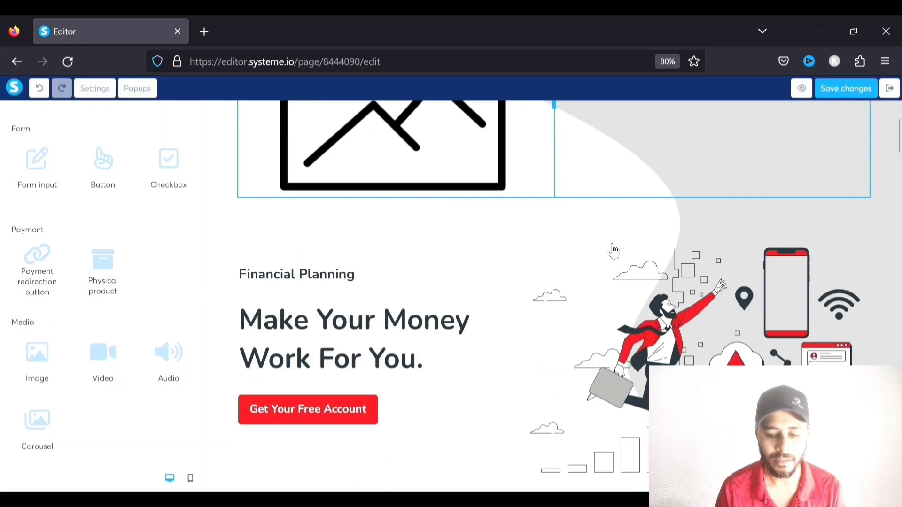
pyautogui.scroll(-6, 614, 249)
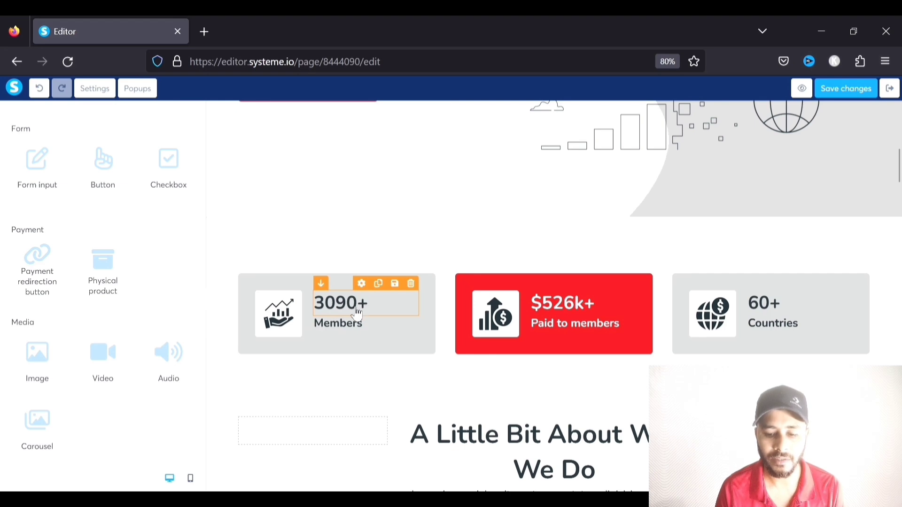
pyautogui.scroll(-1, 357, 314)
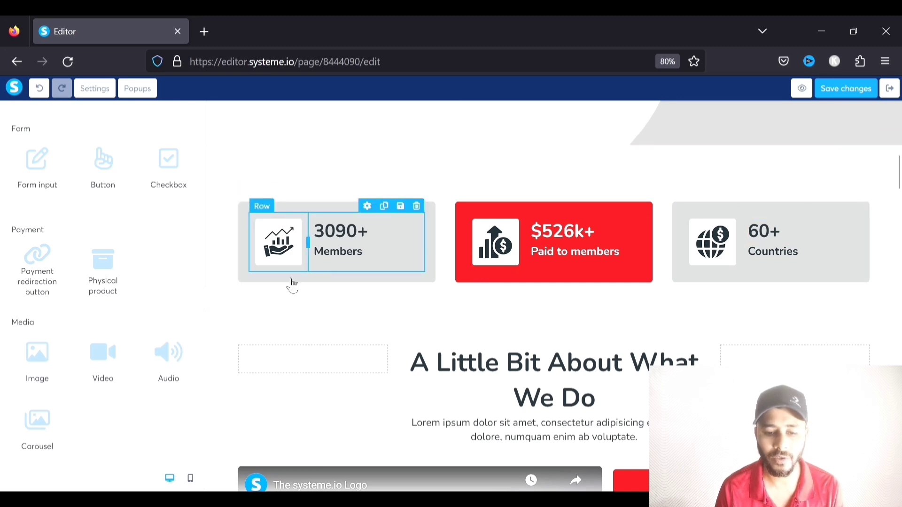
pyautogui.click(862, 189)
pyautogui.click(517, 310)
# Change Plan 1's minimum investment bullet from $50 to $110
pyautogui.scroll(-4, 548, 209)
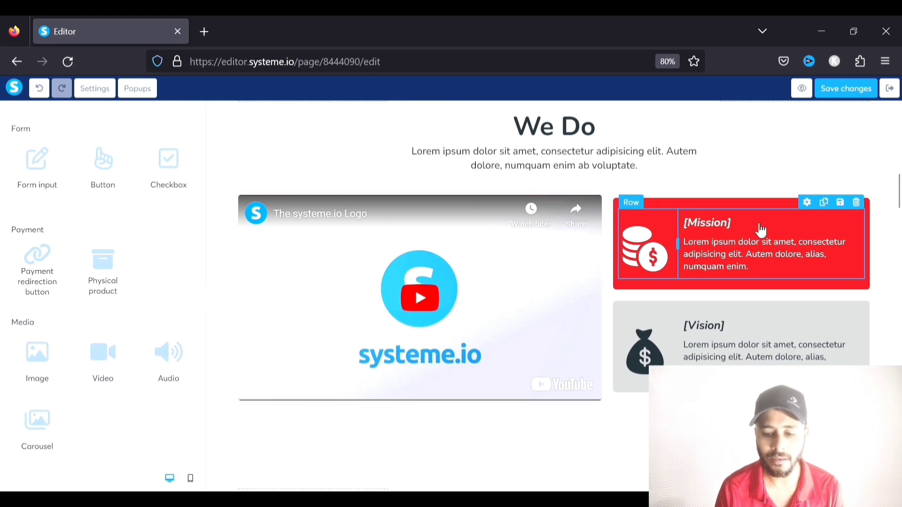
pyautogui.scroll(-8, 608, 309)
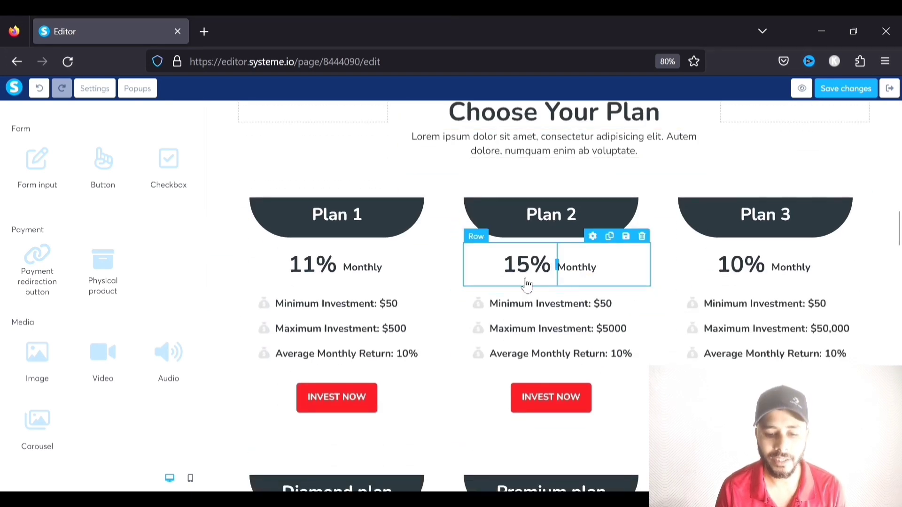
pyautogui.scroll(-2, 527, 282)
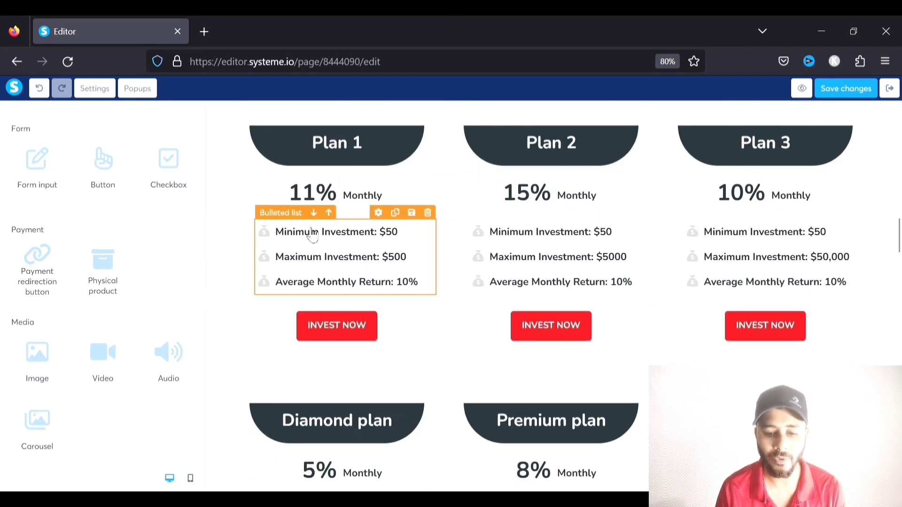
pyautogui.click(378, 240)
pyautogui.click(397, 278)
pyautogui.press('BackSpace')
pyautogui.write('11')
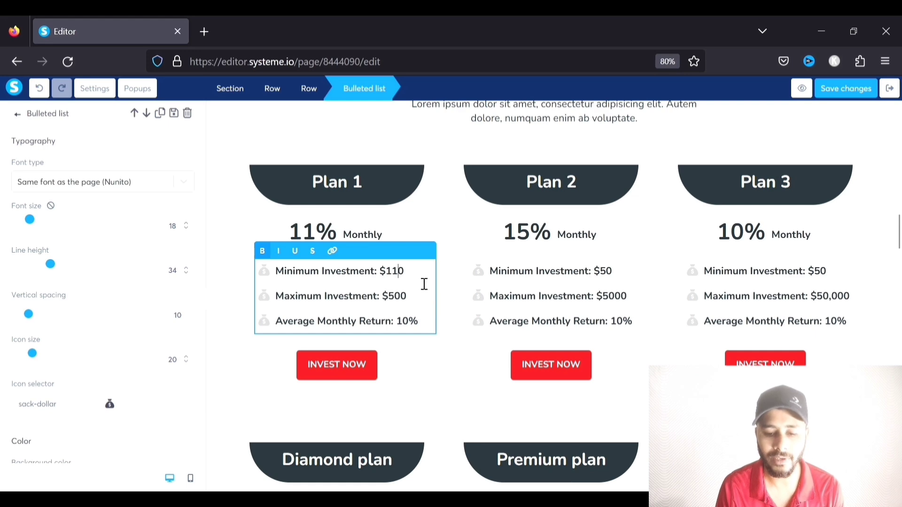
pyautogui.click(420, 232)
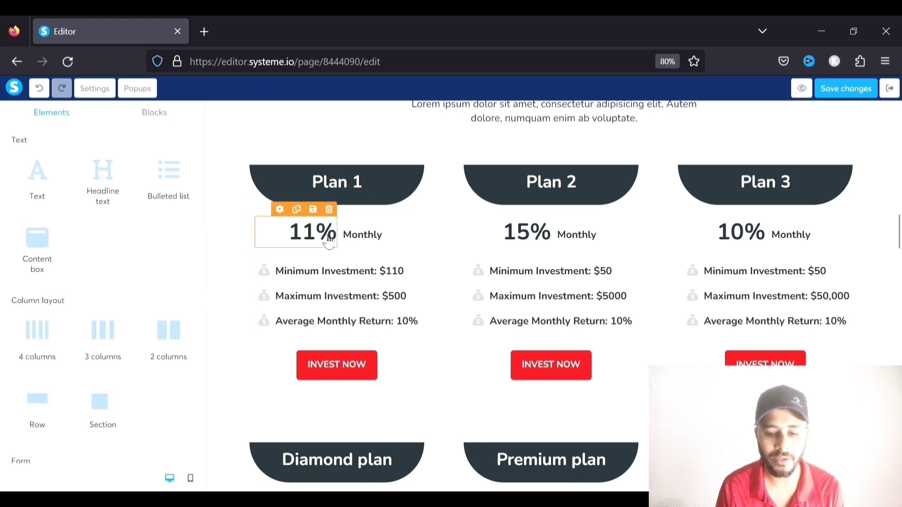
pyautogui.scroll(-2, 606, 282)
# Review the edited sales page and save the changes
pyautogui.scroll(2, 450, 314)
pyautogui.scroll(-2, 451, 288)
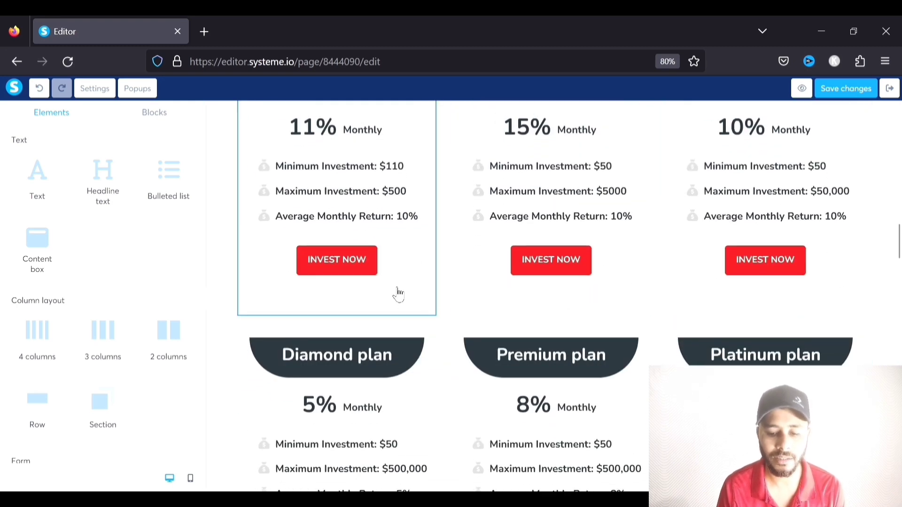
pyautogui.scroll(-1, 812, 317)
pyautogui.scroll(3, 477, 271)
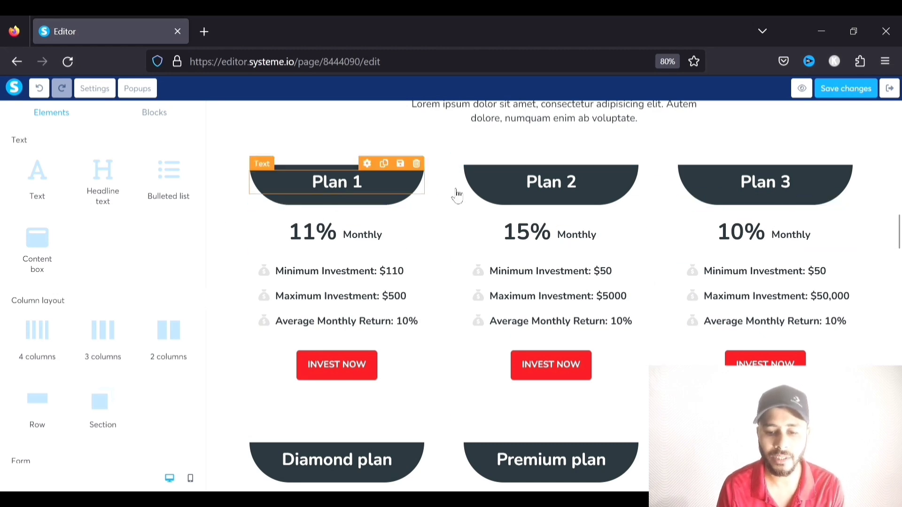
pyautogui.scroll(-5, 461, 299)
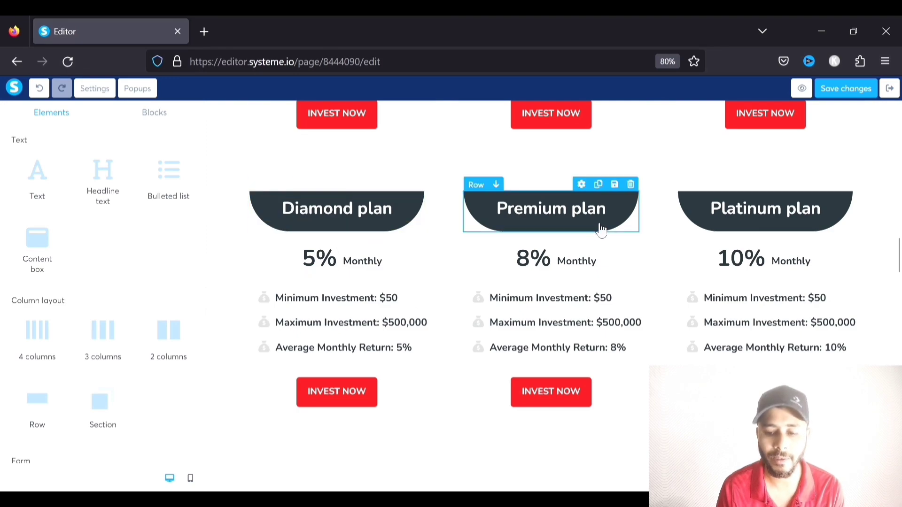
pyautogui.scroll(-12, 714, 239)
pyautogui.scroll(-3, 715, 239)
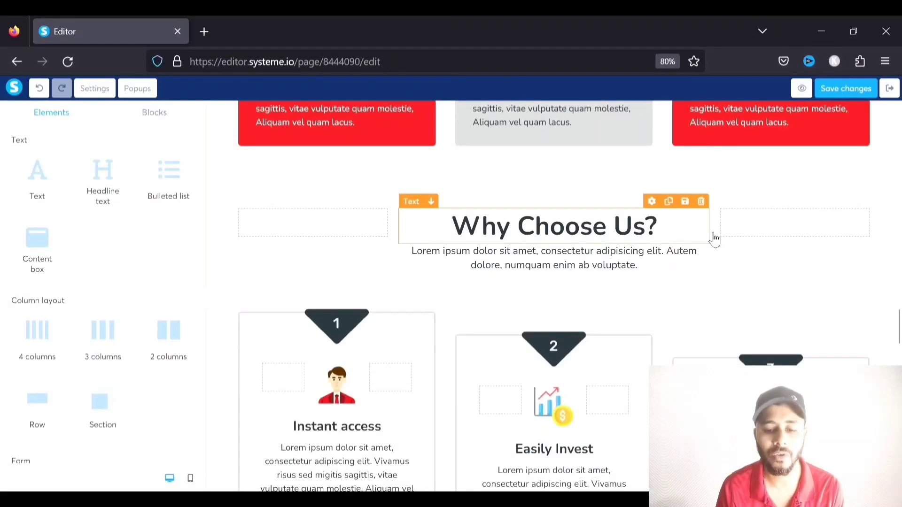
pyautogui.scroll(-8, 714, 238)
pyautogui.scroll(3, 714, 239)
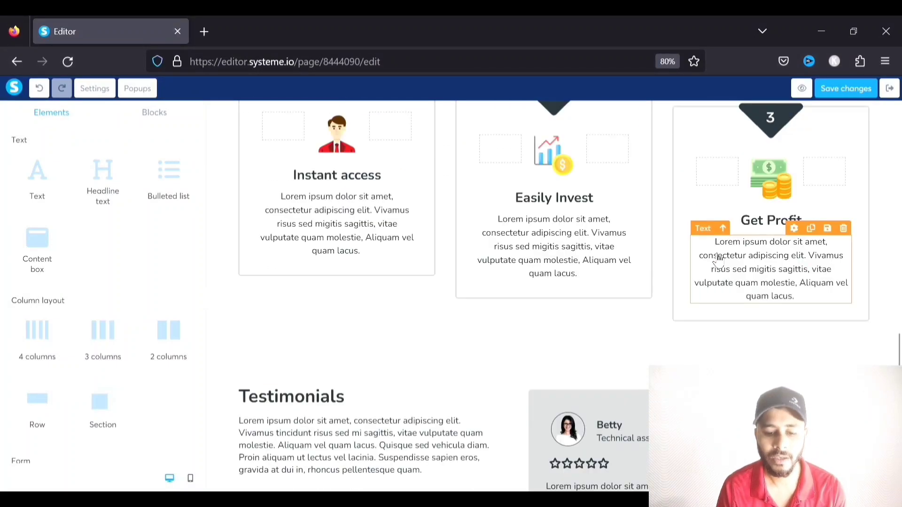
pyautogui.scroll(-16, 718, 258)
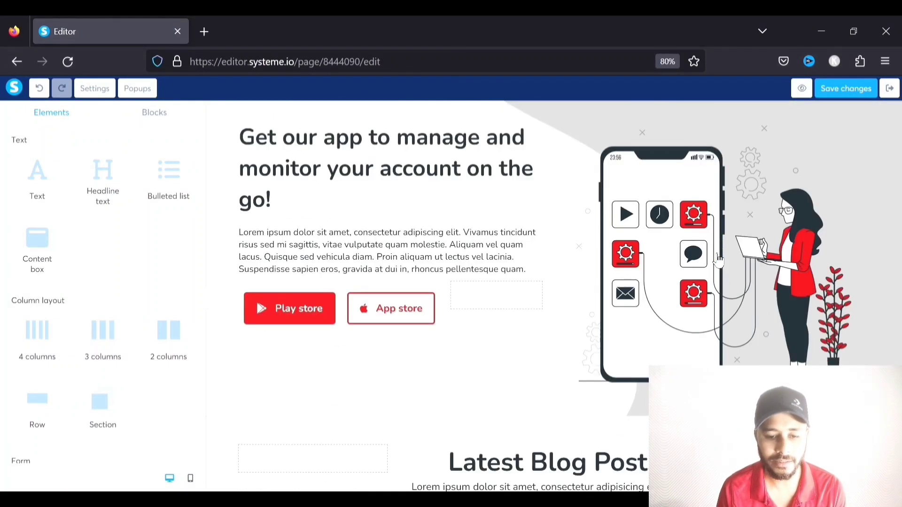
pyautogui.scroll(-4, 718, 258)
pyautogui.click(839, 96)
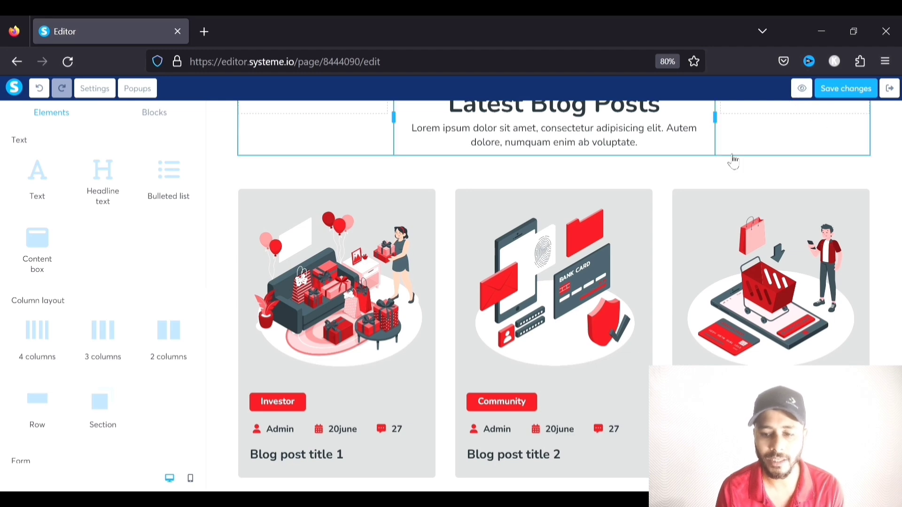
# Preview the sales page in a new tab, then return to the editor and exit to the dashboard
pyautogui.click(804, 89)
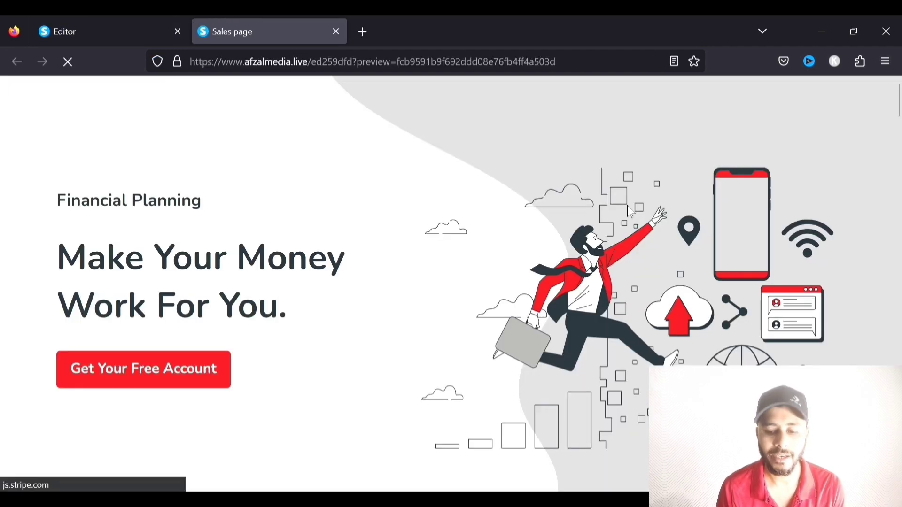
pyautogui.scroll(-4, 319, 241)
pyautogui.scroll(-5, 319, 242)
pyautogui.scroll(-8, 316, 239)
pyautogui.click(89, 30)
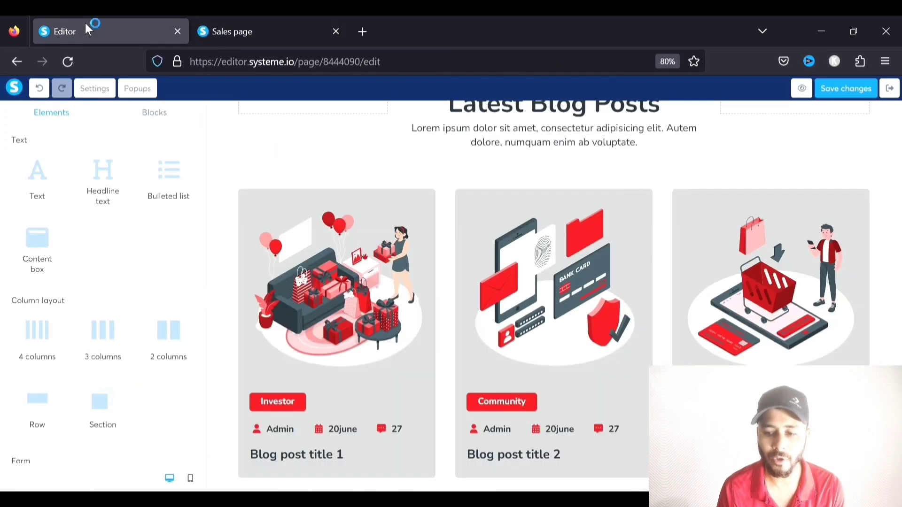
pyautogui.click(890, 90)
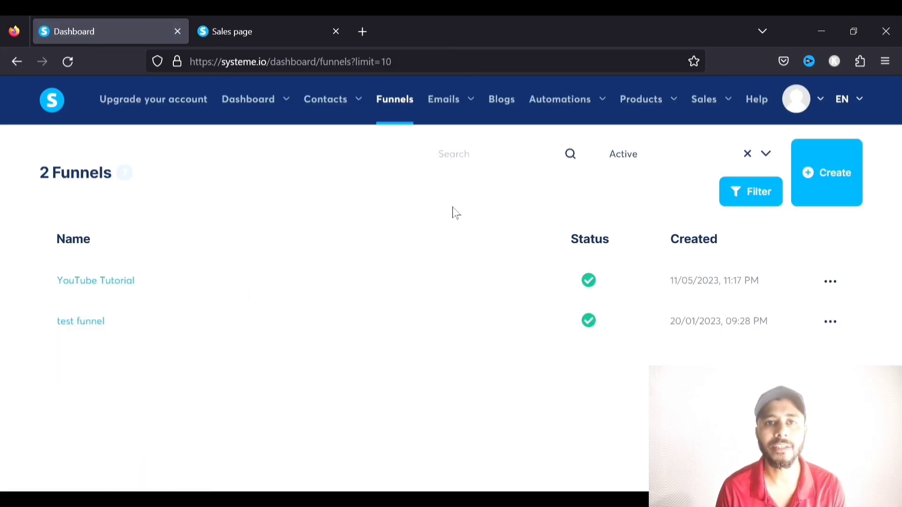
# Go to Emails > Newsletters, browse the 19 newsletters, and open the actions menu on 'subject'
pyautogui.moveTo(456, 110)
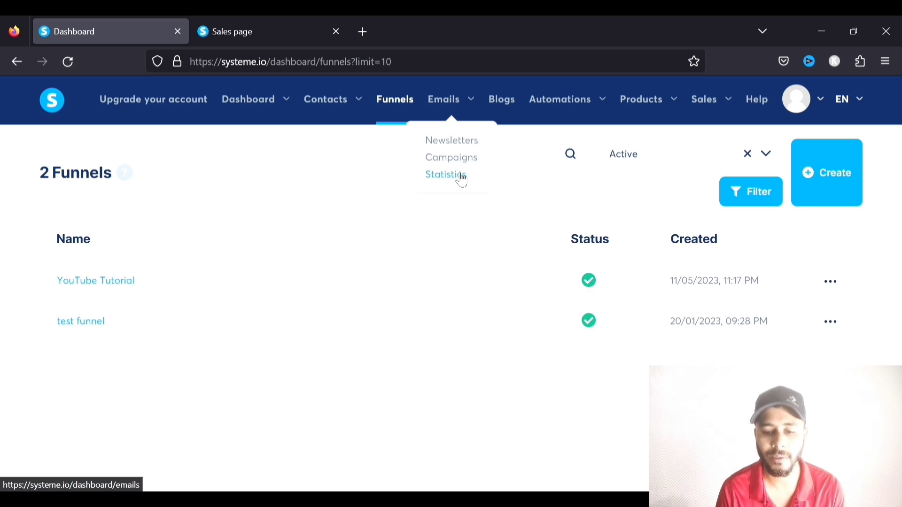
pyautogui.click(460, 144)
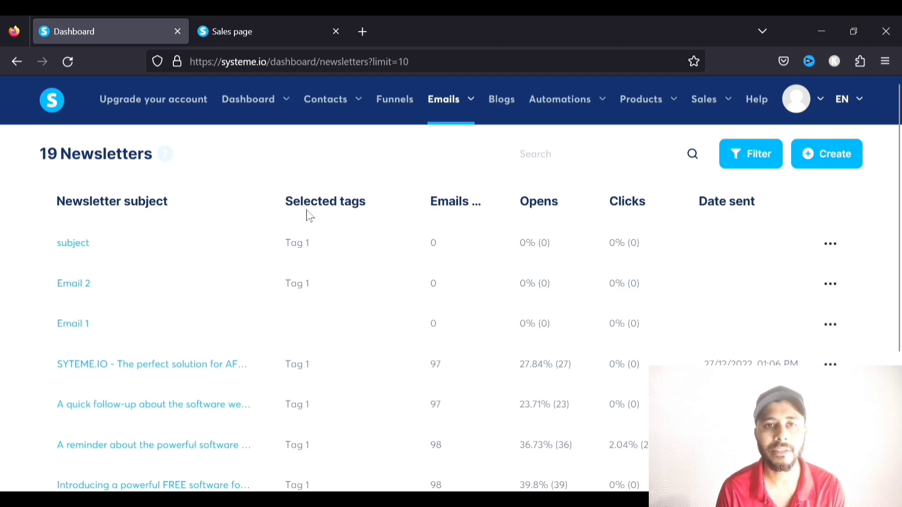
pyautogui.scroll(-5, 177, 231)
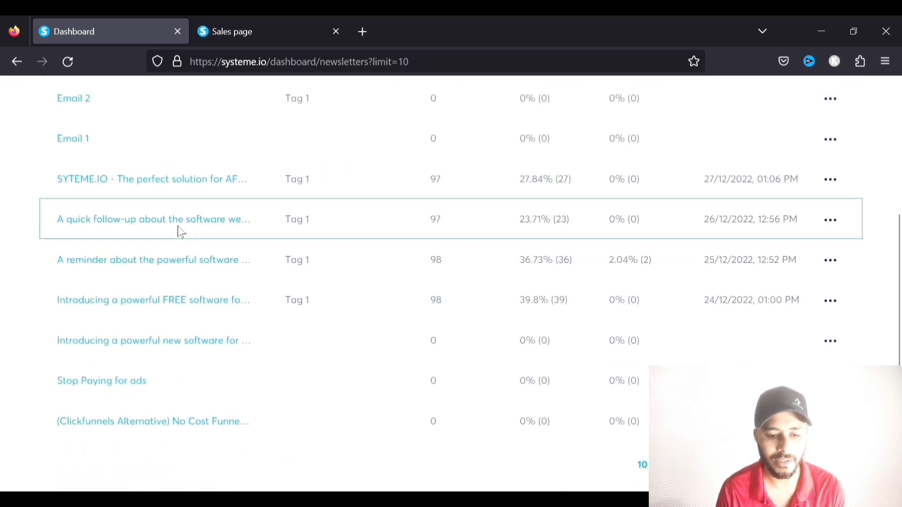
pyautogui.scroll(5, 177, 232)
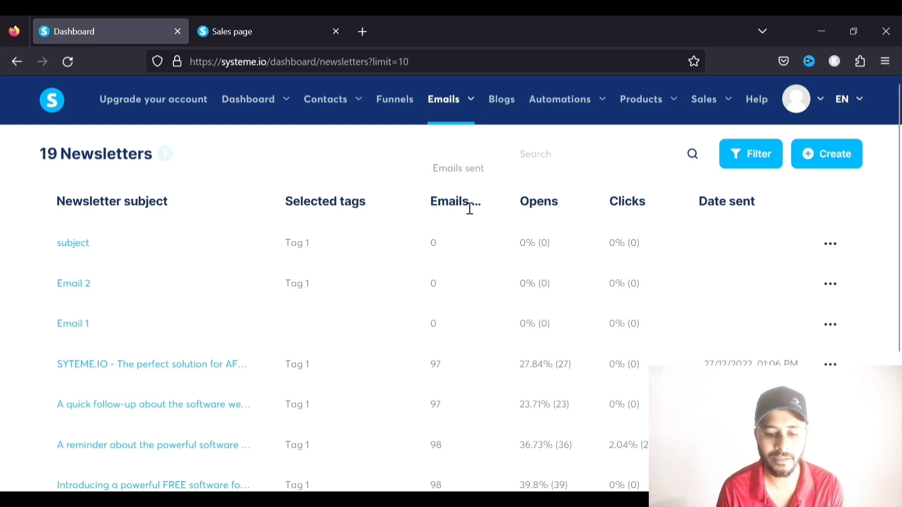
pyautogui.scroll(-4, 453, 282)
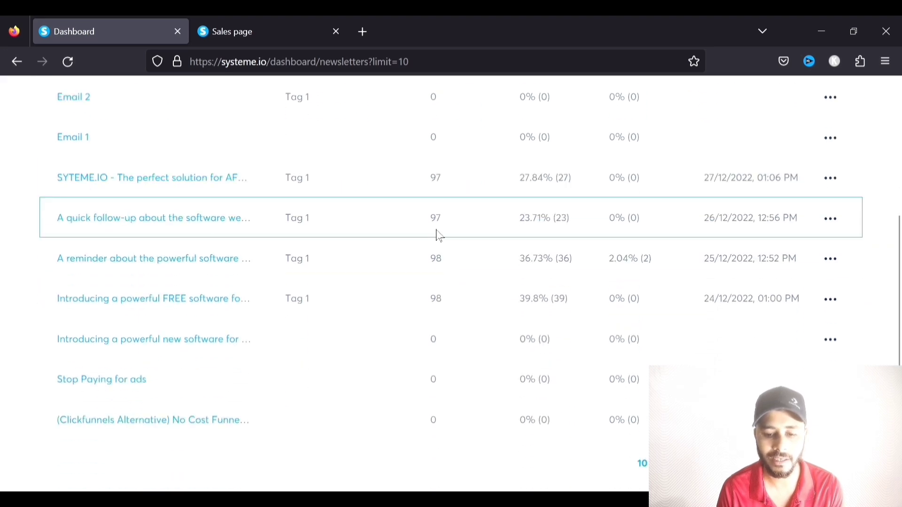
pyautogui.scroll(3, 439, 348)
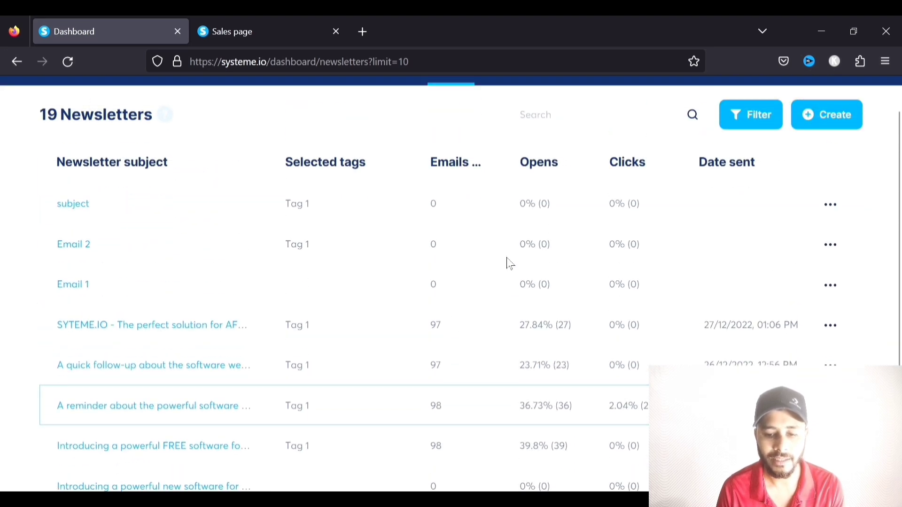
pyautogui.scroll(-3, 547, 166)
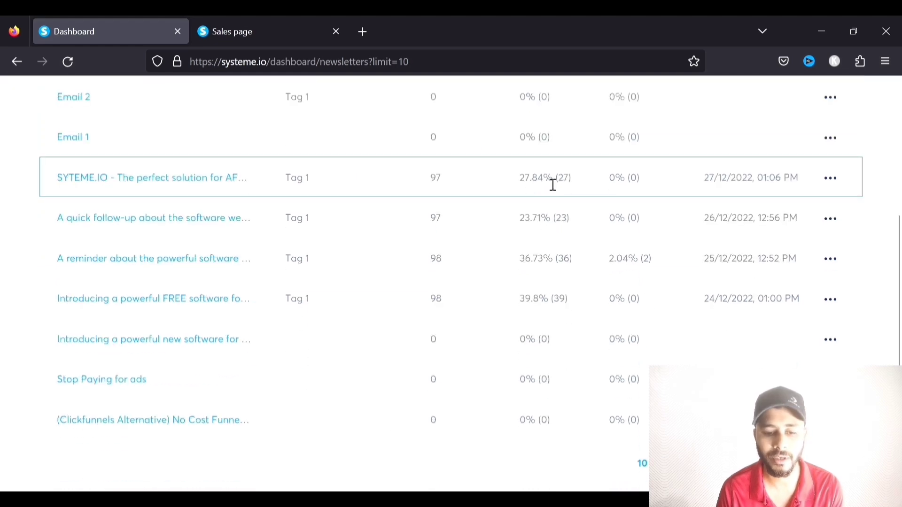
pyautogui.scroll(2, 64, 214)
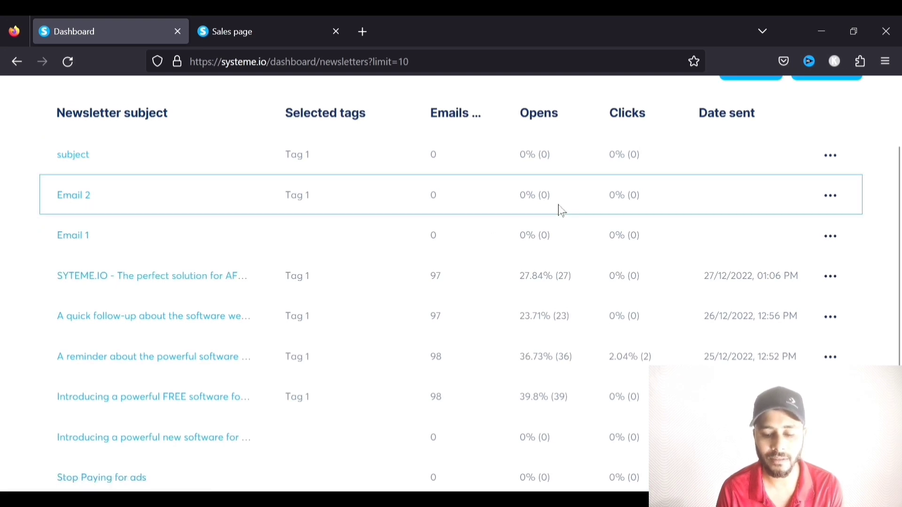
pyautogui.scroll(-2, 513, 238)
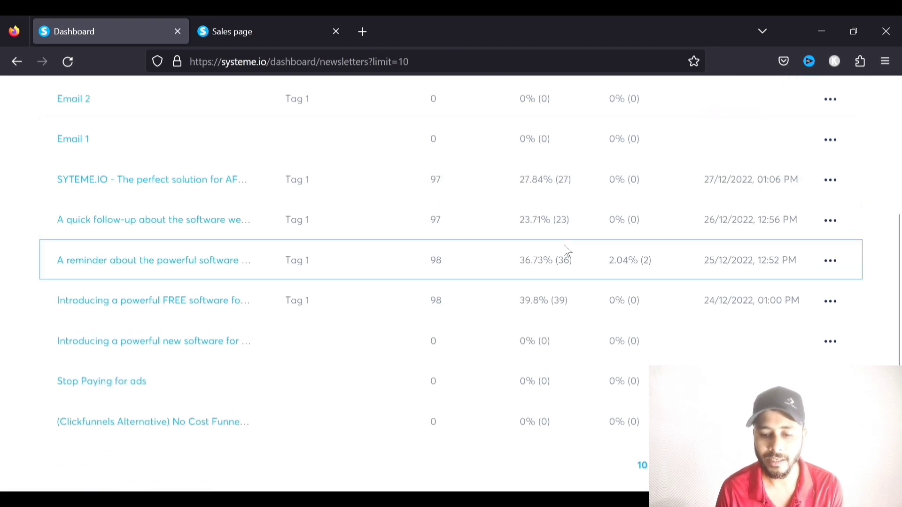
pyautogui.scroll(3, 622, 212)
pyautogui.scroll(-2, 628, 206)
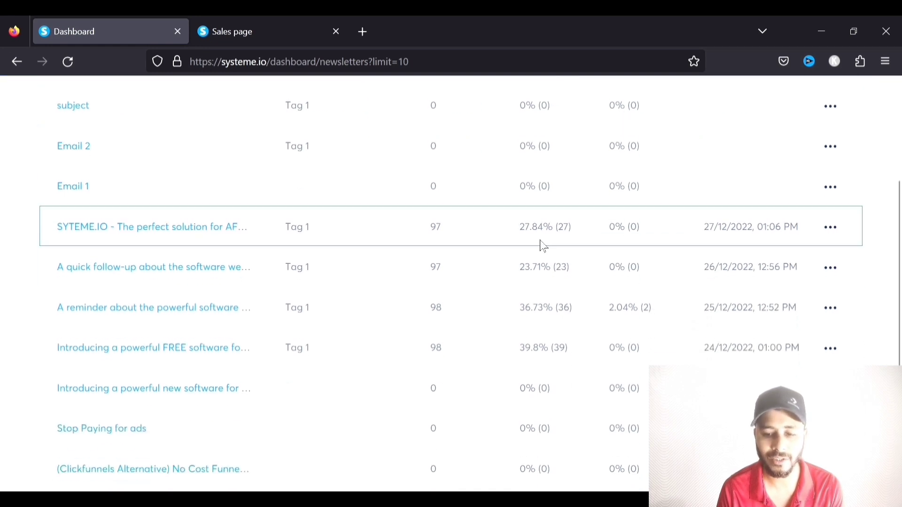
pyautogui.scroll(-1, 625, 164)
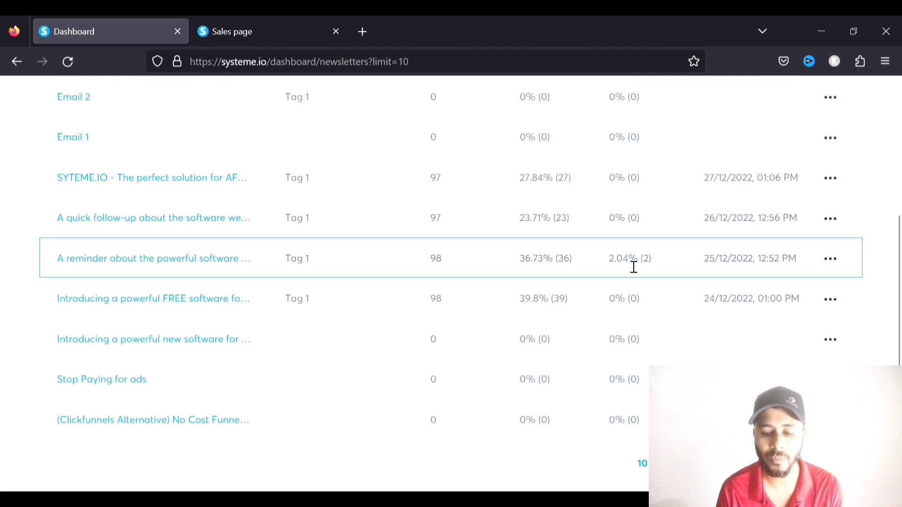
pyautogui.scroll(3, 668, 316)
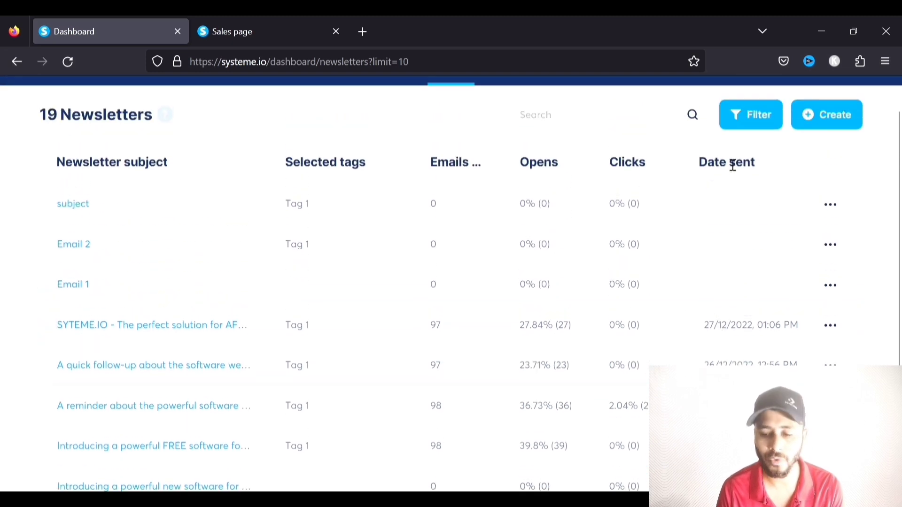
pyautogui.click(831, 207)
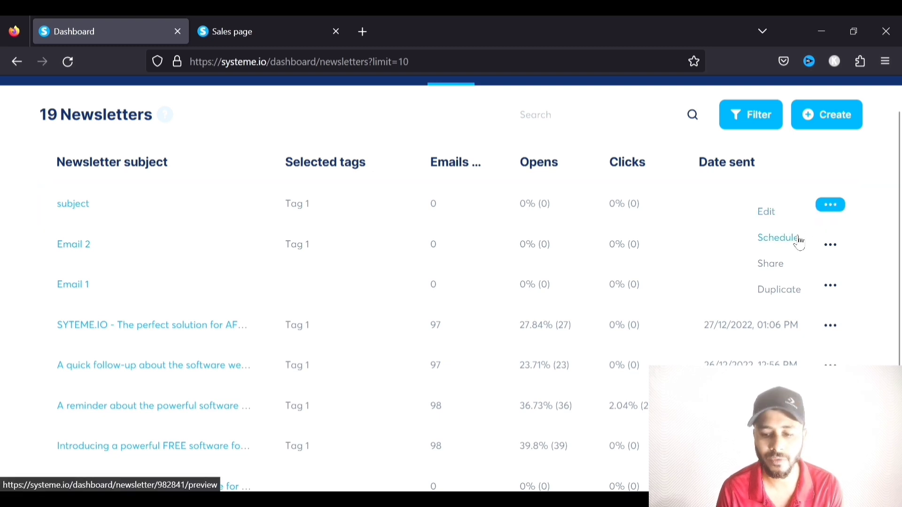
pyautogui.click(772, 268)
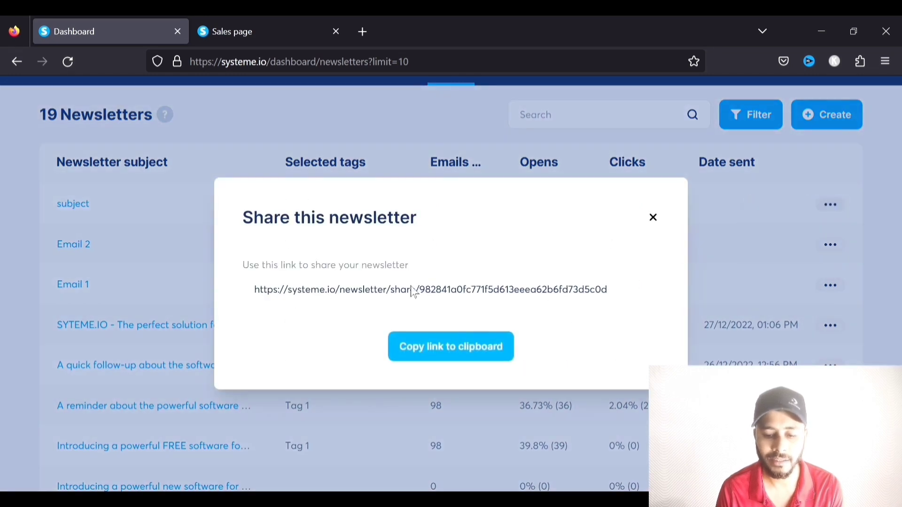
pyautogui.click(654, 218)
pyautogui.click(831, 205)
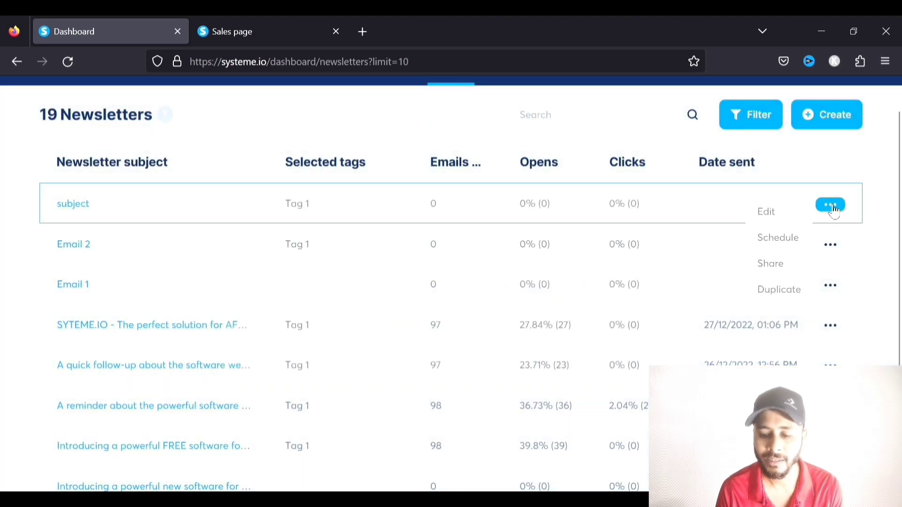
pyautogui.click(792, 291)
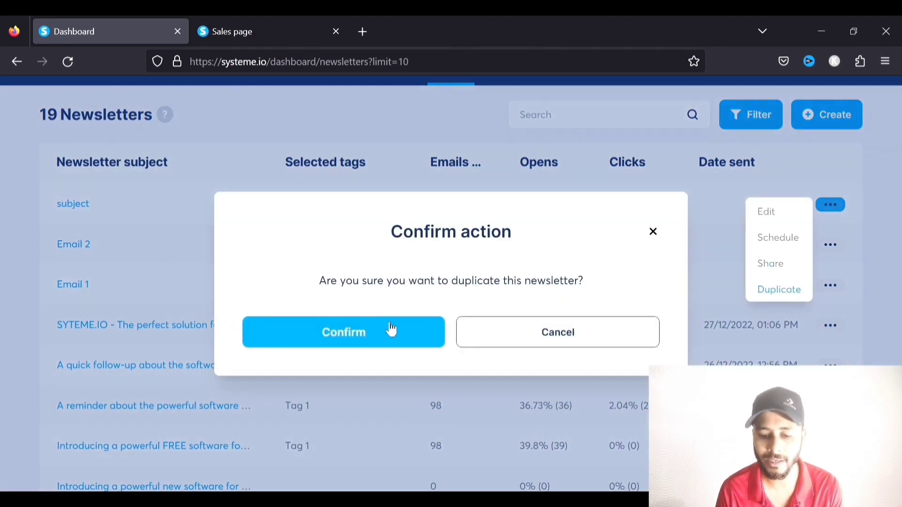
pyautogui.click(556, 341)
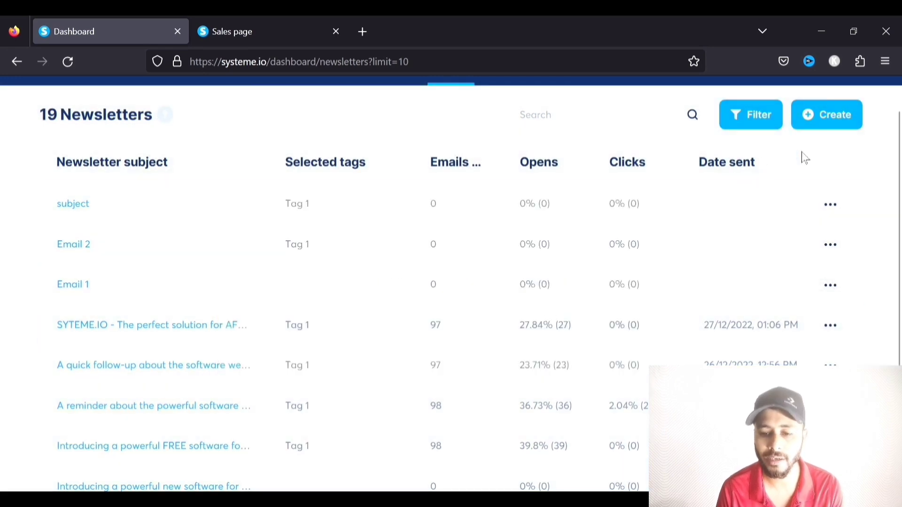
pyautogui.click(820, 123)
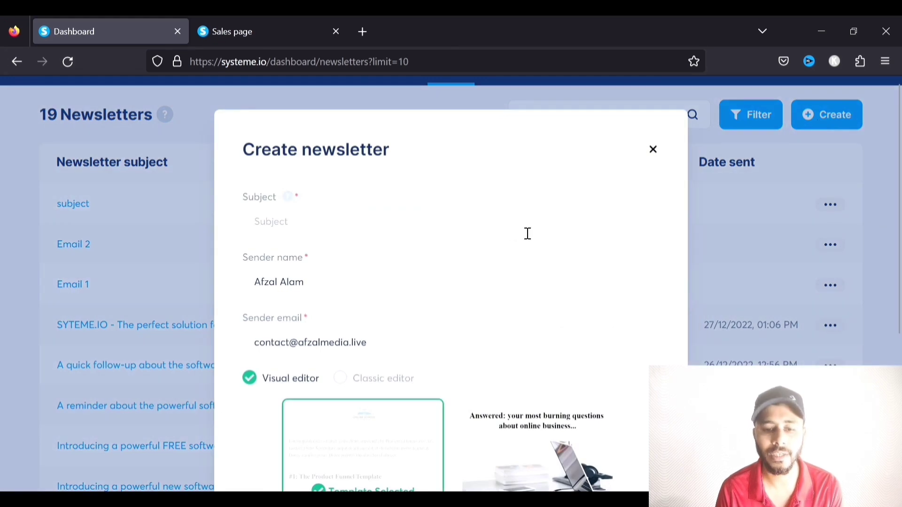
# Enter 'Newsletter' as the new newsletter's subject
pyautogui.scroll(-1, 528, 233)
pyautogui.click(371, 182)
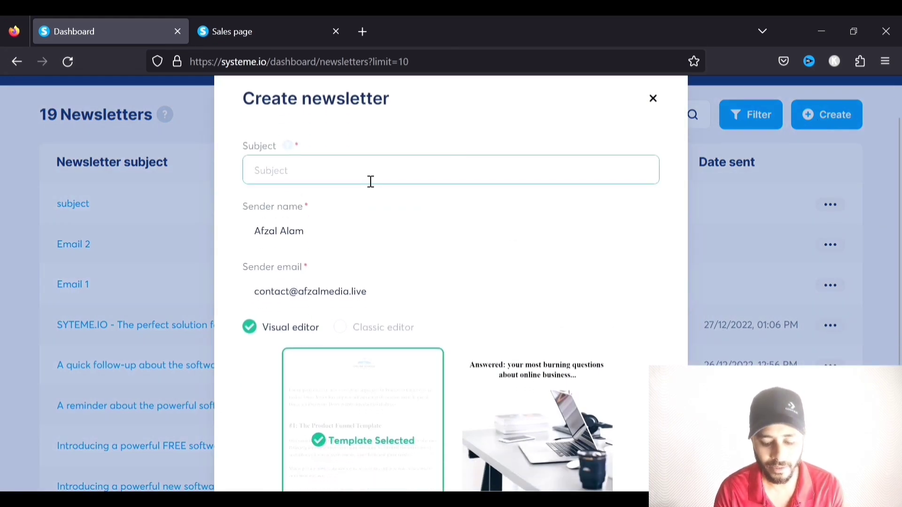
pyautogui.write('Newsletter')
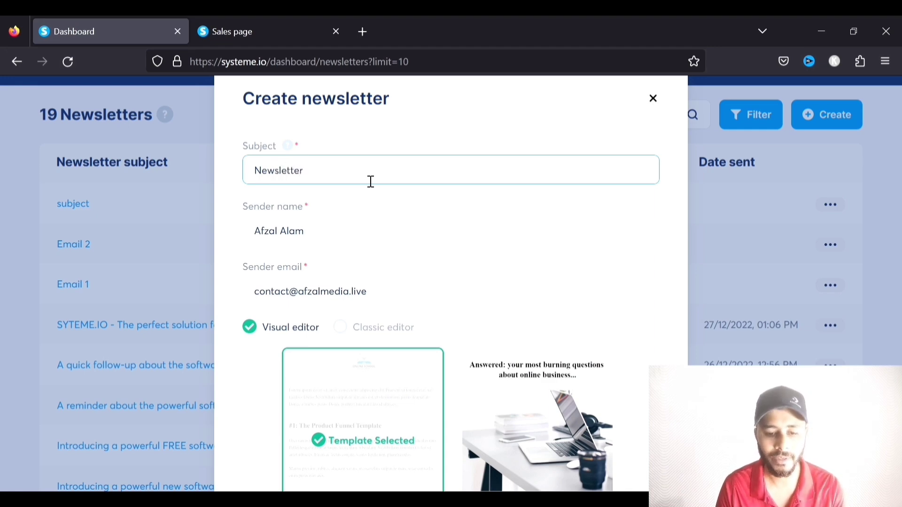
# Pick the first Visual editor template, save the newsletter, and open it for editing
pyautogui.scroll(-1, 370, 182)
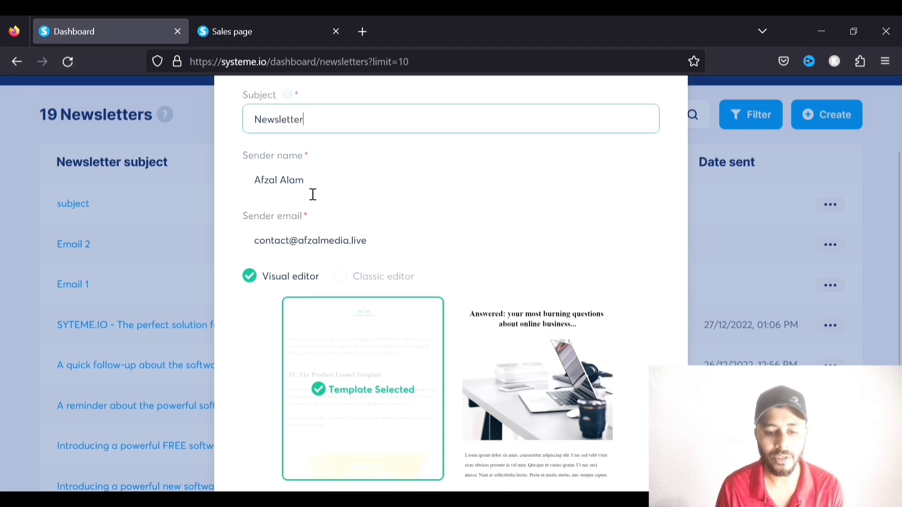
pyautogui.scroll(-1, 333, 185)
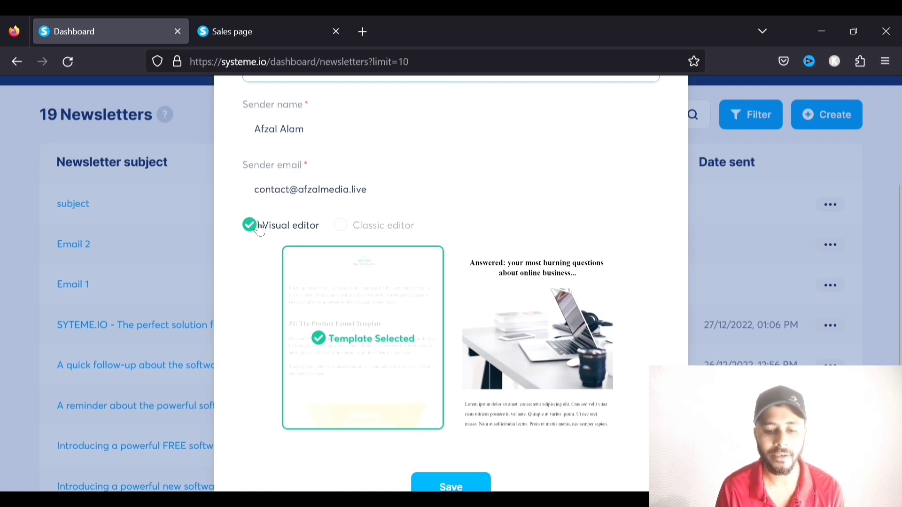
pyautogui.click(345, 226)
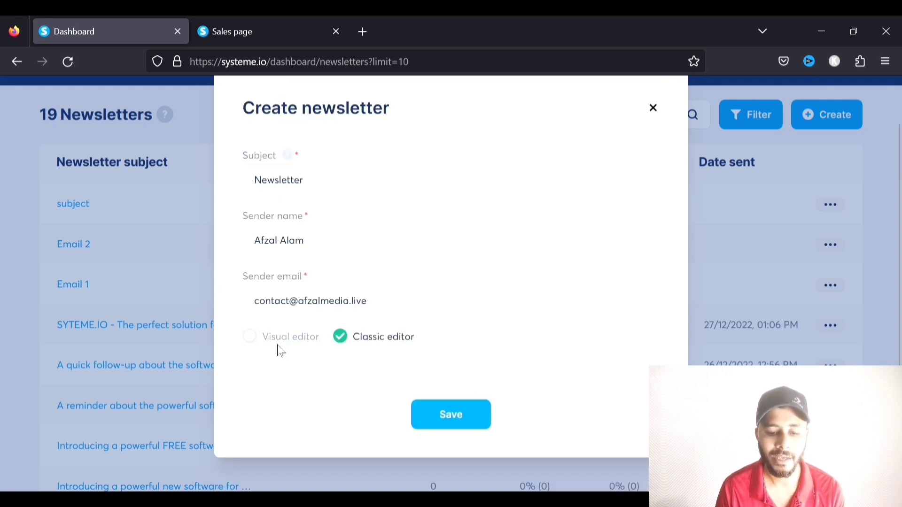
pyautogui.click(250, 336)
pyautogui.scroll(-2, 310, 311)
pyautogui.moveTo(453, 322)
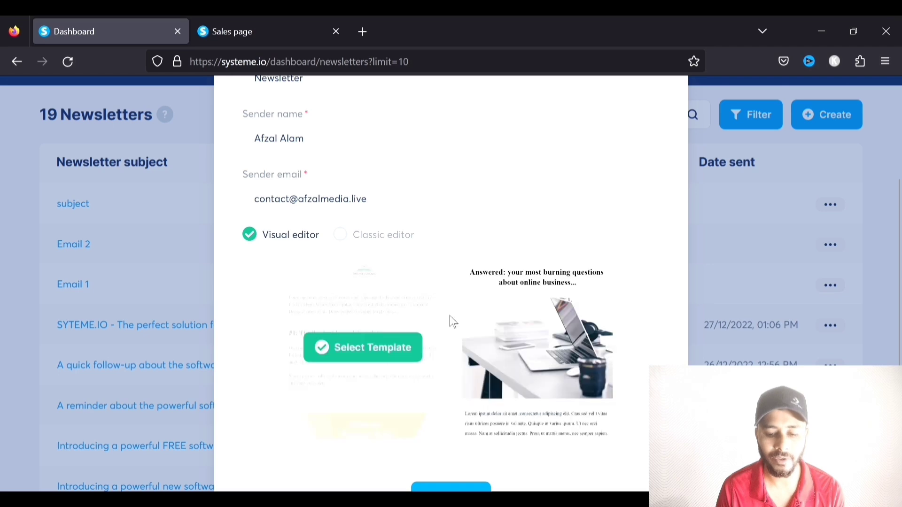
pyautogui.scroll(-2, 452, 322)
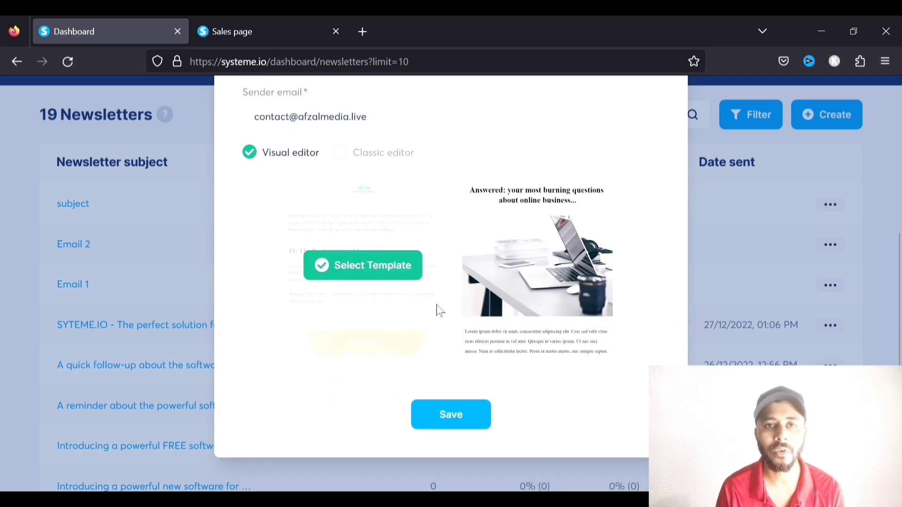
pyautogui.click(380, 268)
pyautogui.click(451, 415)
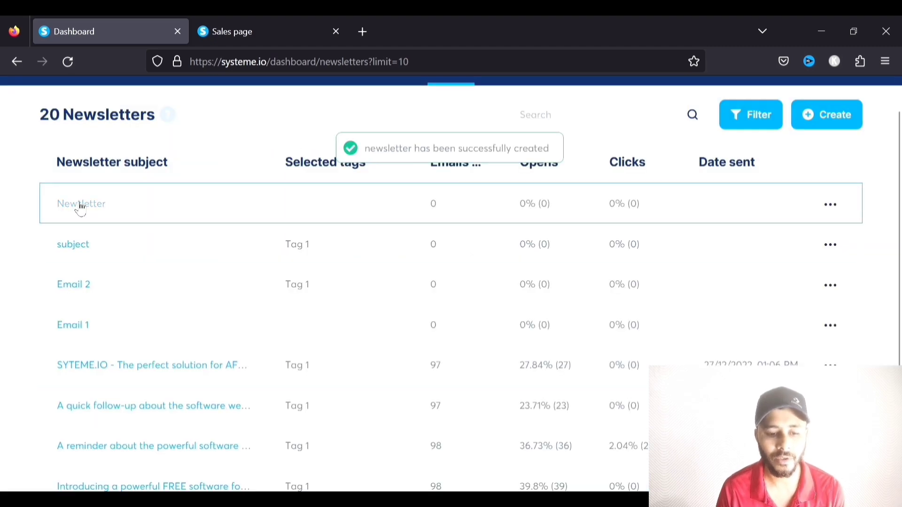
pyautogui.click(94, 206)
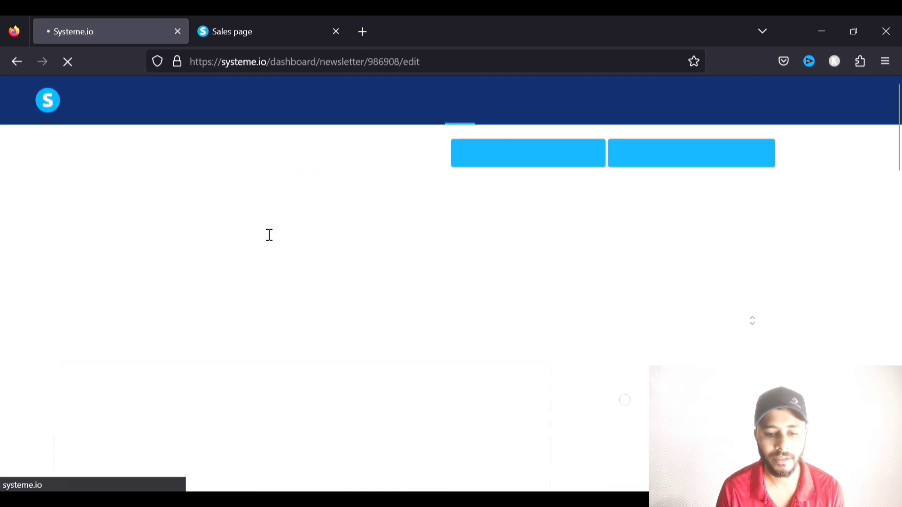
# Scroll the Newsletter edit page down to the template body and open it in the email editor
pyautogui.scroll(-2, 275, 256)
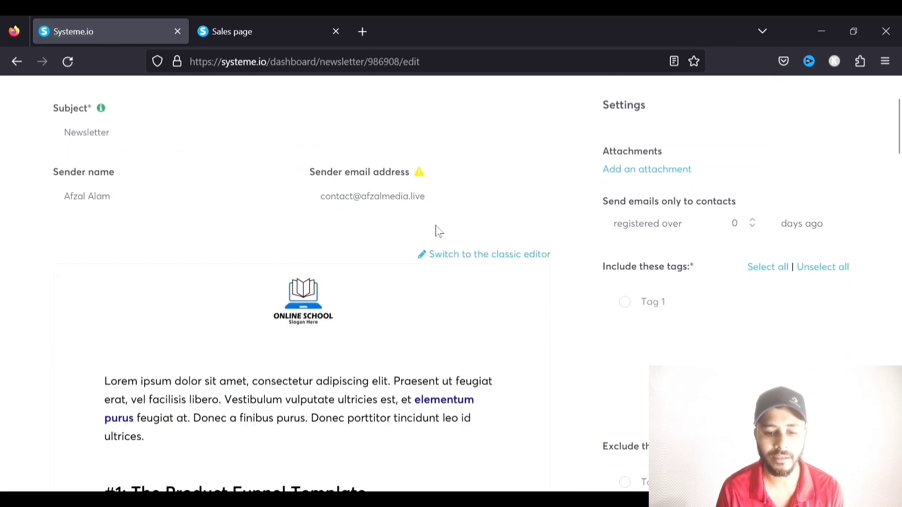
pyautogui.scroll(-4, 357, 201)
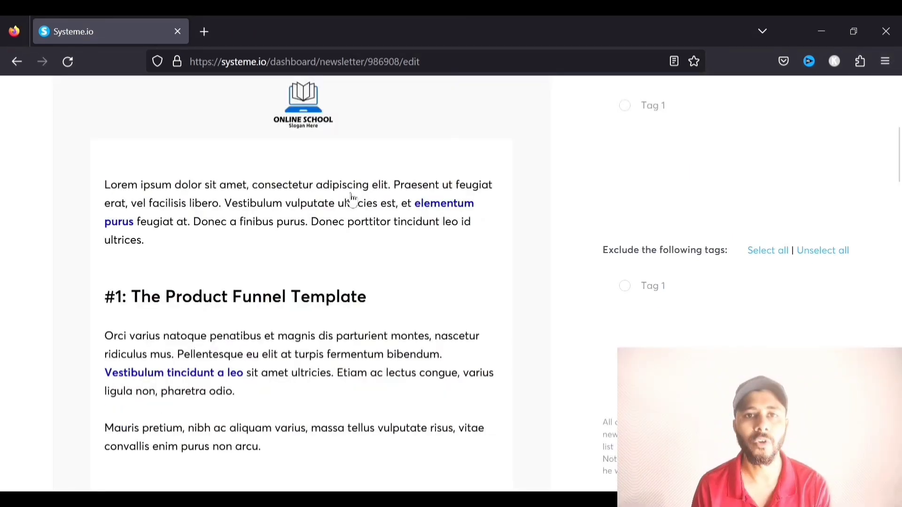
pyautogui.scroll(-1, 329, 206)
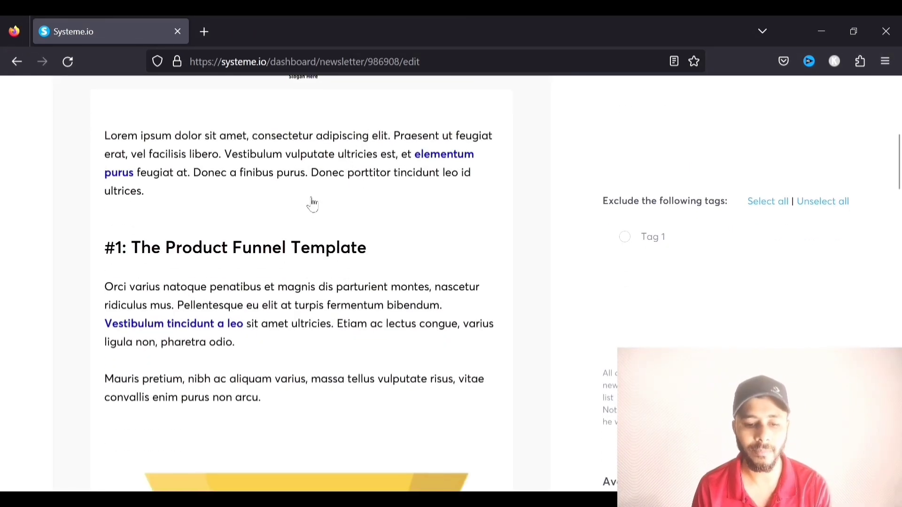
pyautogui.click(312, 204)
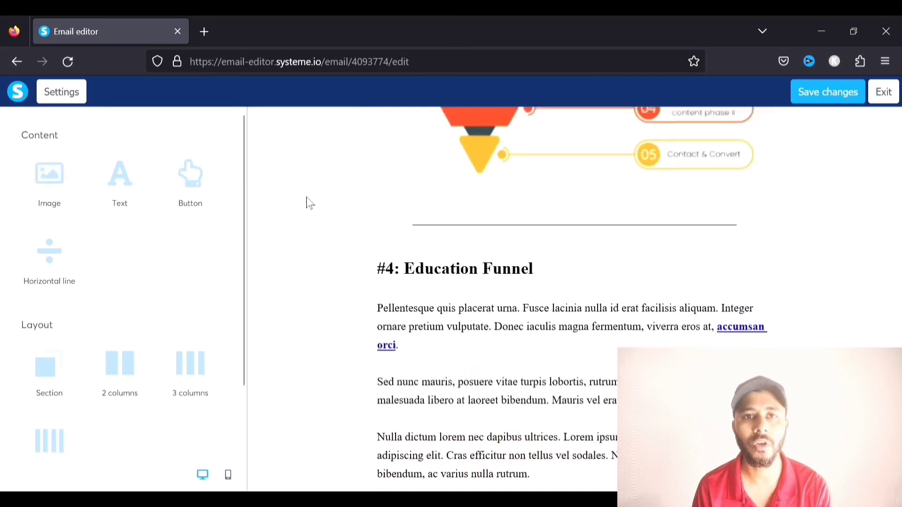
pyautogui.scroll(-3, 162, 252)
pyautogui.scroll(3, 165, 251)
pyautogui.scroll(10, 524, 282)
pyautogui.scroll(15, 524, 282)
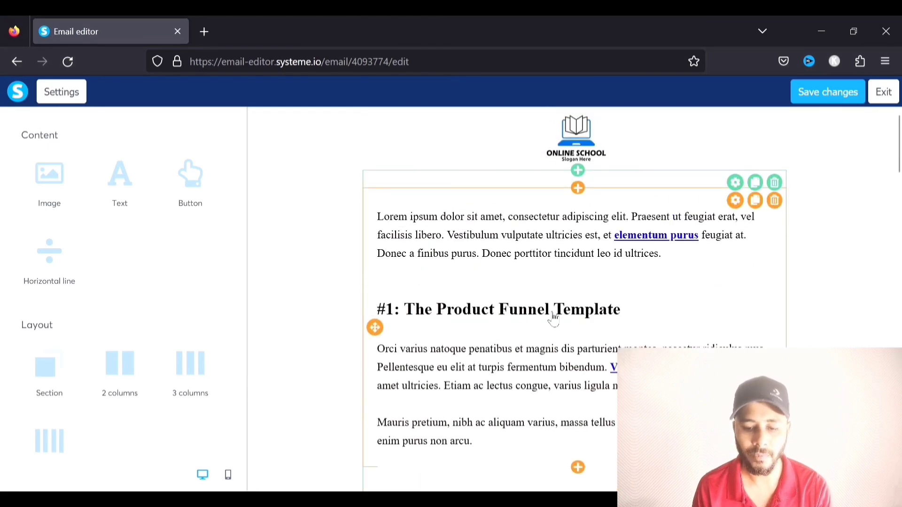
pyautogui.click(586, 315)
pyautogui.moveTo(631, 313); pyautogui.dragTo(406, 309)
pyautogui.scroll(-1, 70, 297)
pyautogui.scroll(1, 123, 310)
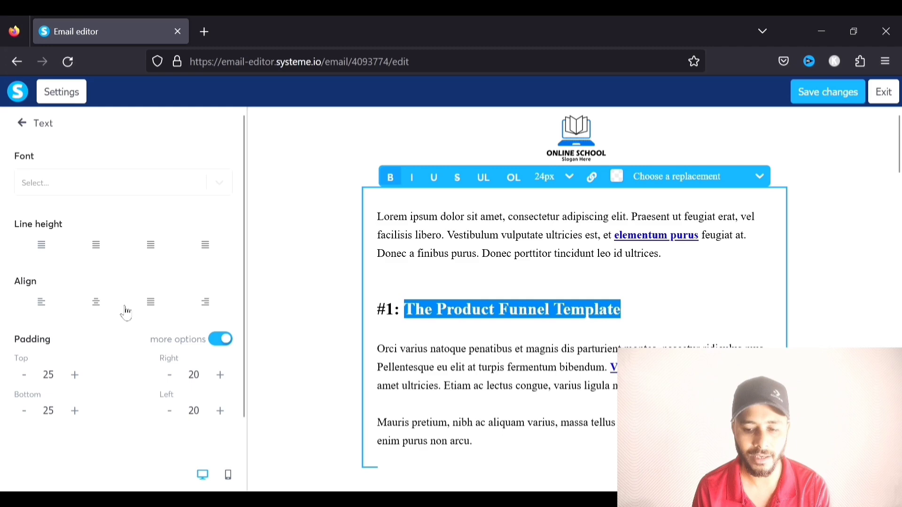
pyautogui.click(824, 257)
pyautogui.click(822, 94)
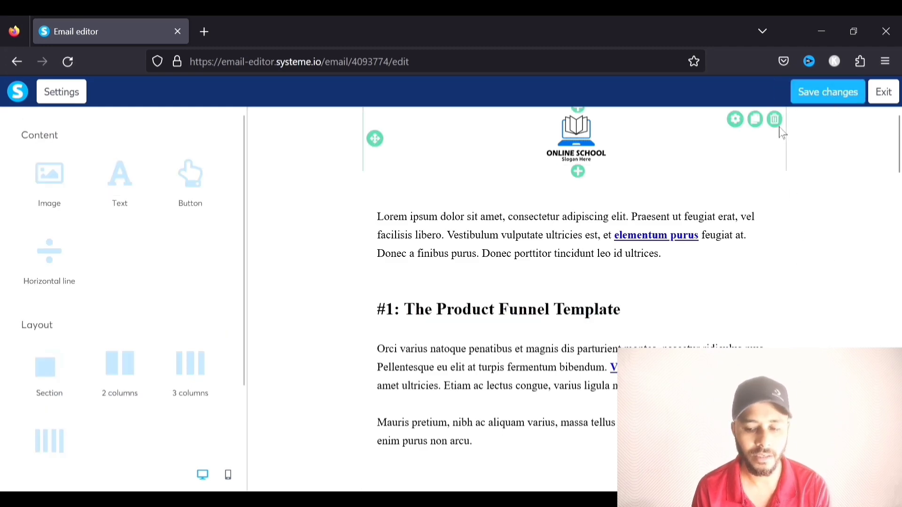
pyautogui.click(883, 91)
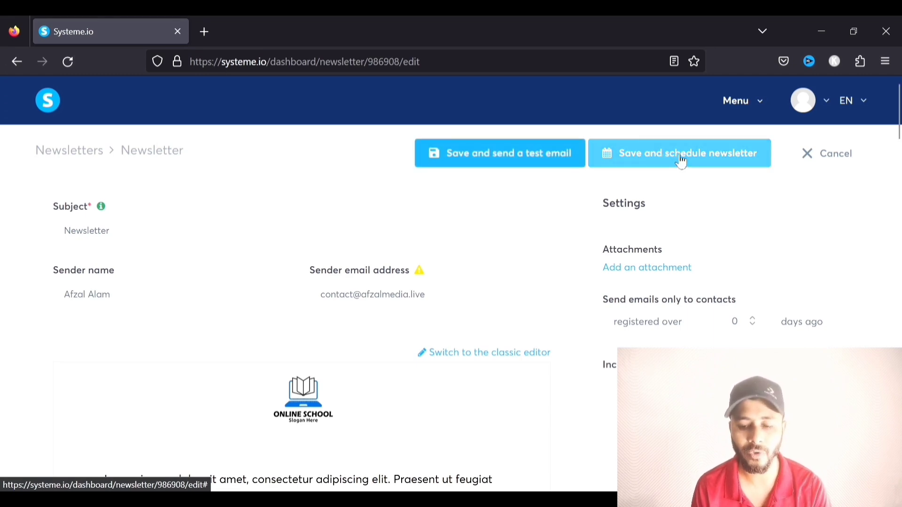
# Tick Tag 1 under 'Include these tags' and save the newsletter to go to scheduling
pyautogui.scroll(-2, 679, 158)
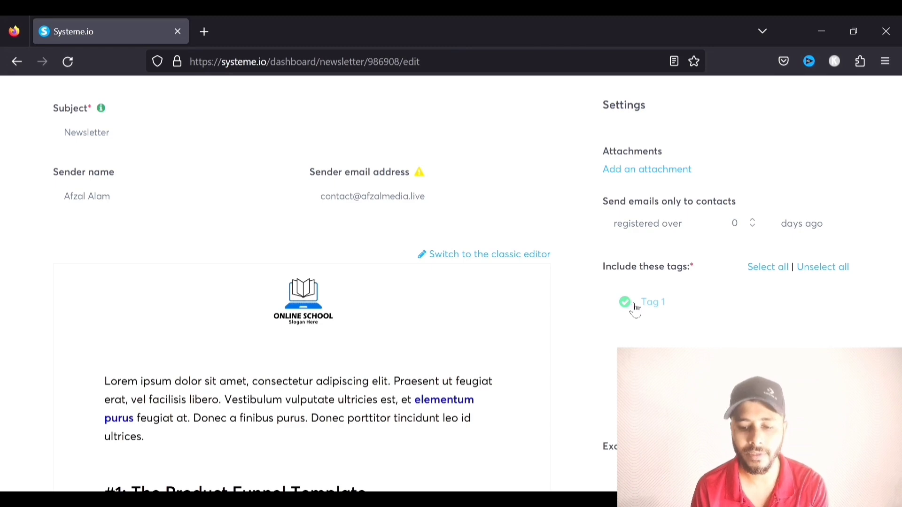
pyautogui.scroll(1, 676, 288)
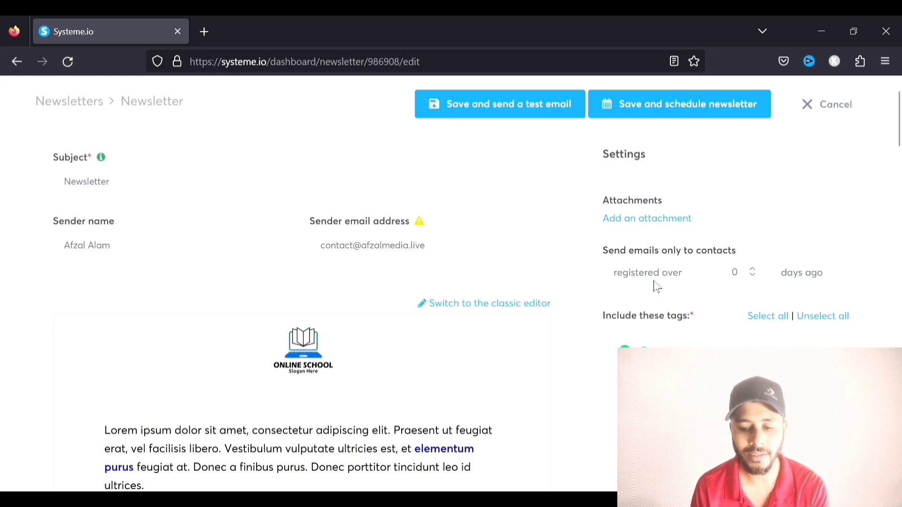
pyautogui.click(753, 275)
pyautogui.click(752, 276)
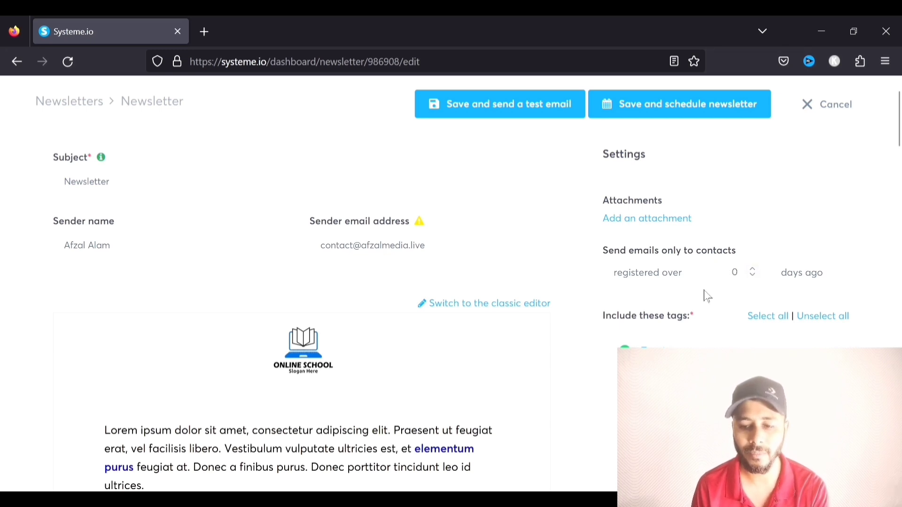
pyautogui.click(716, 108)
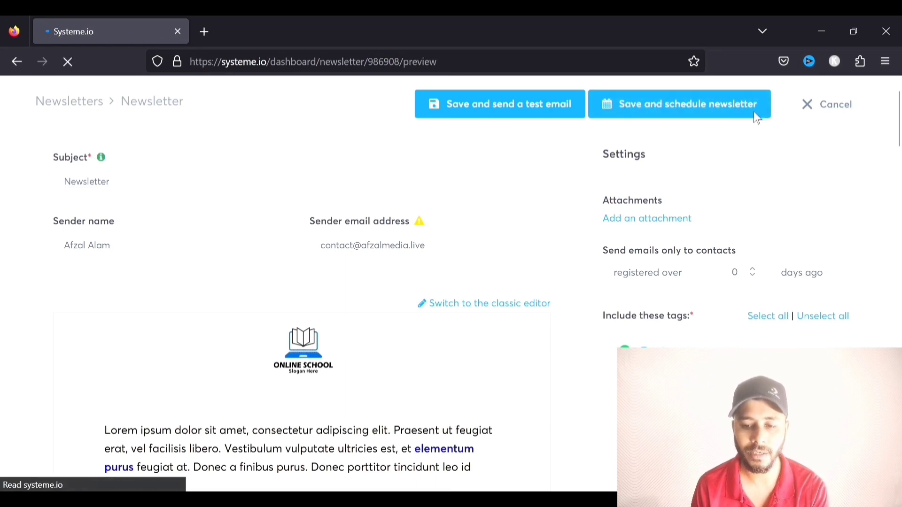
# Open the Send at date picker, showing 17/5/2023 21:53 Asia/Calcutta, and close it unchanged
pyautogui.scroll(-4, 720, 181)
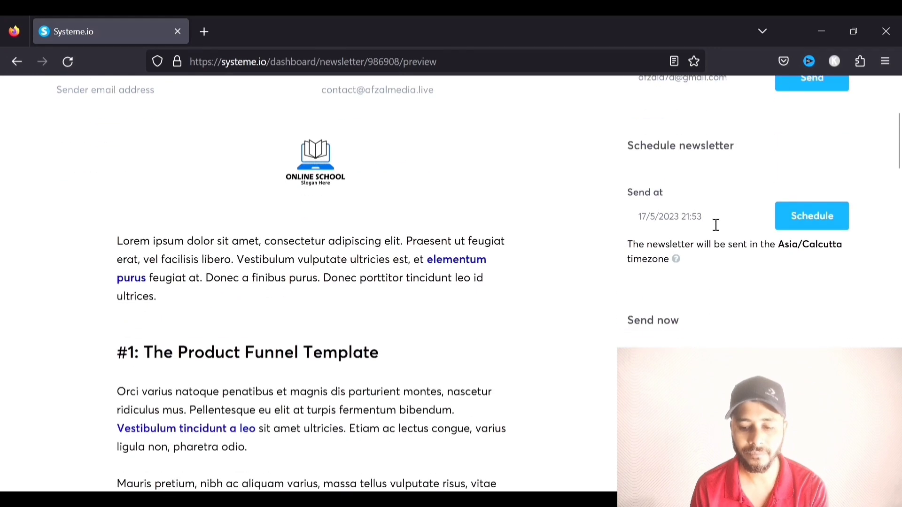
pyautogui.click(689, 227)
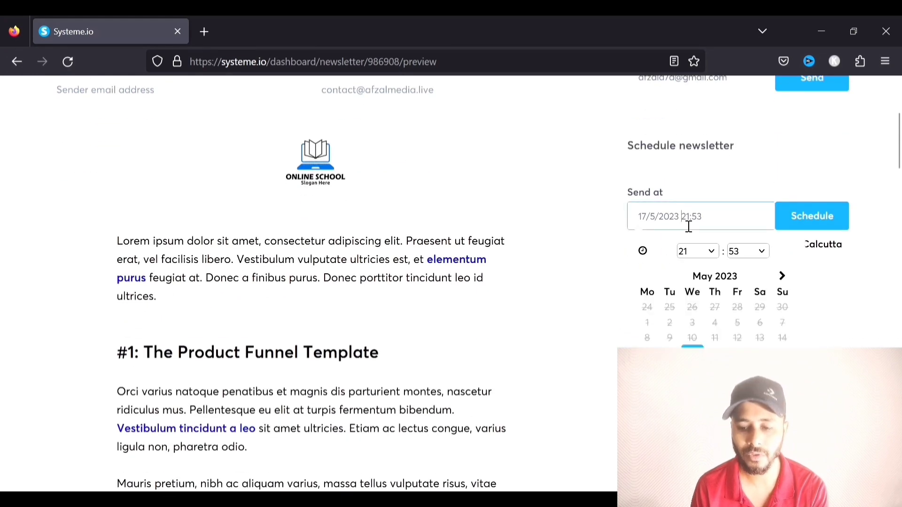
pyautogui.click(850, 169)
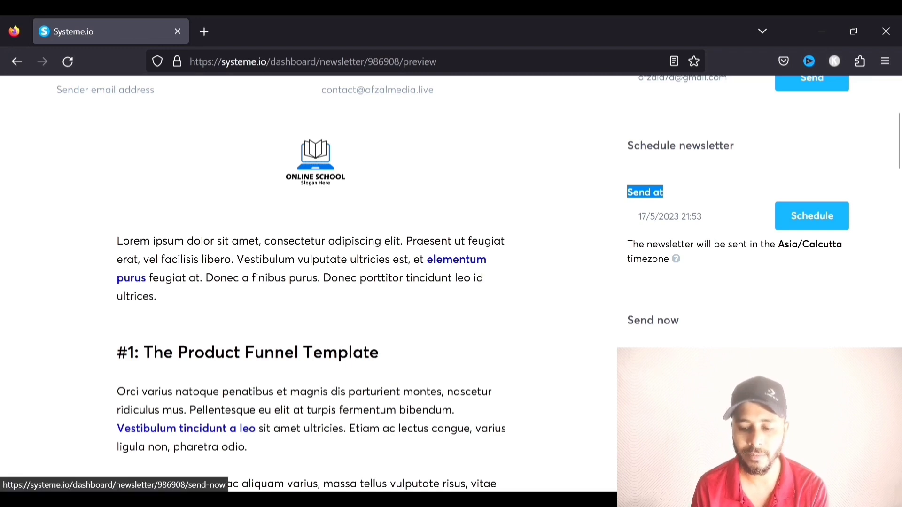
pyautogui.scroll(4, 751, 328)
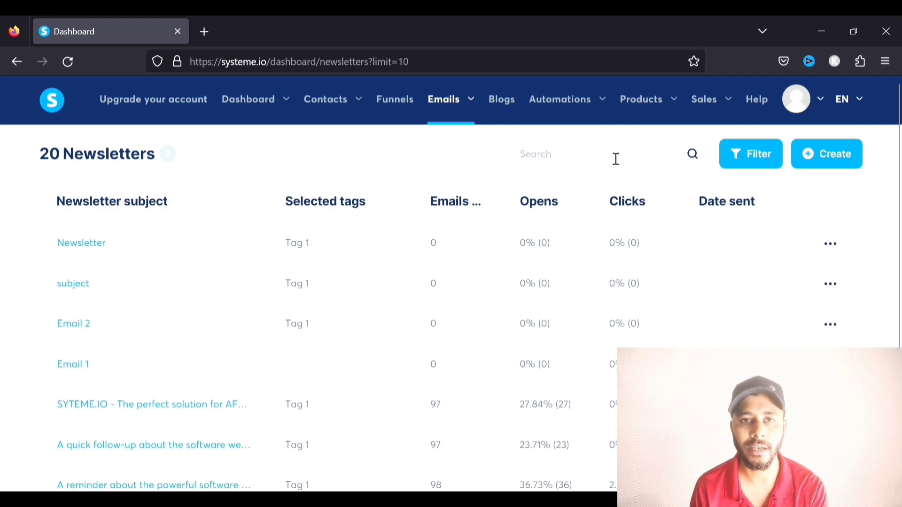
# From Emails > Campaigns, create and save a new campaign named 'campaign'
pyautogui.click(456, 161)
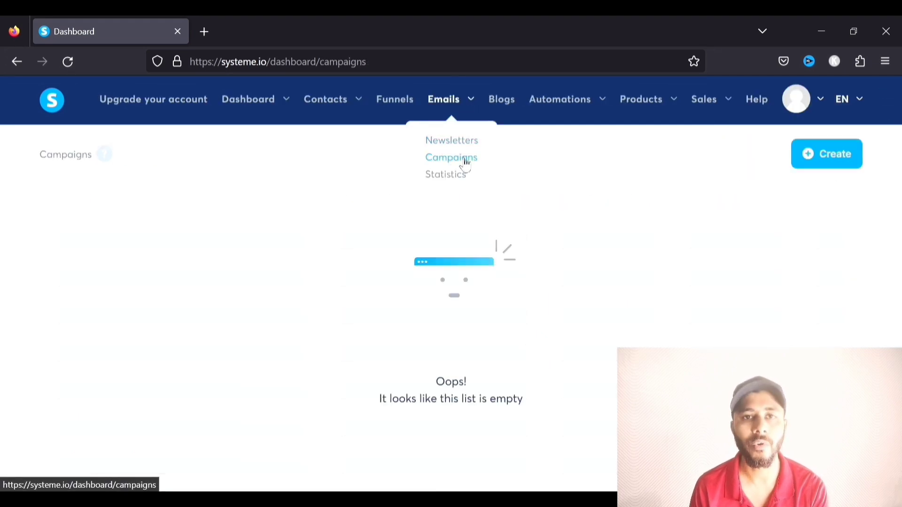
pyautogui.click(839, 163)
pyautogui.click(367, 225)
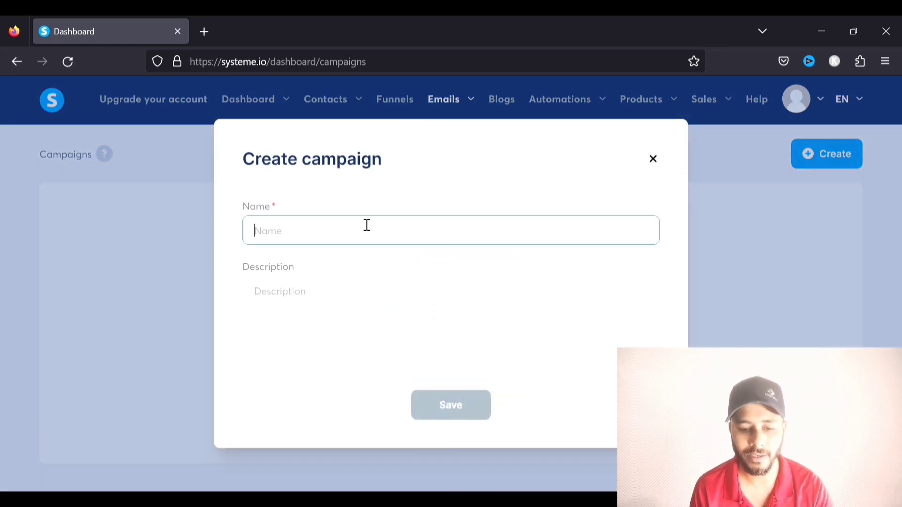
pyautogui.write('campaign')
pyautogui.click(364, 303)
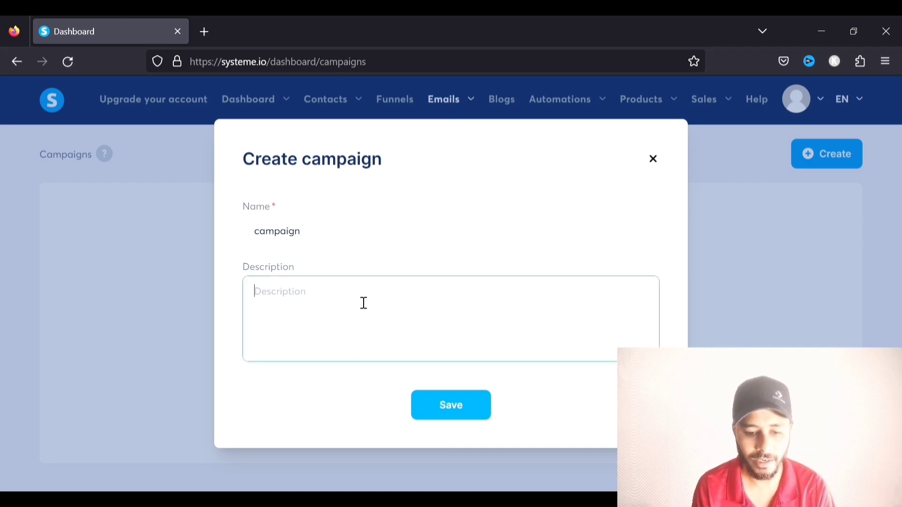
pyautogui.click(476, 410)
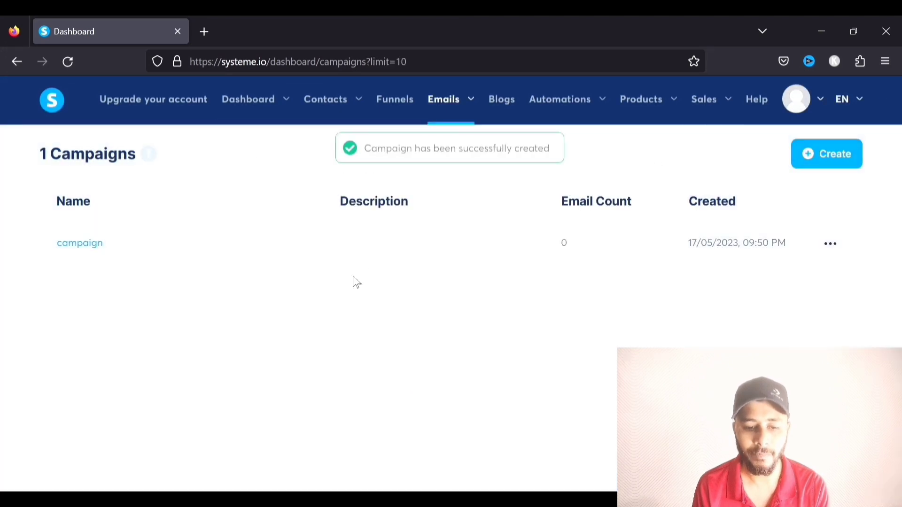
# In campaign 'campaign', add a first email step with subject 'campaign' using the classic editor
pyautogui.click(95, 245)
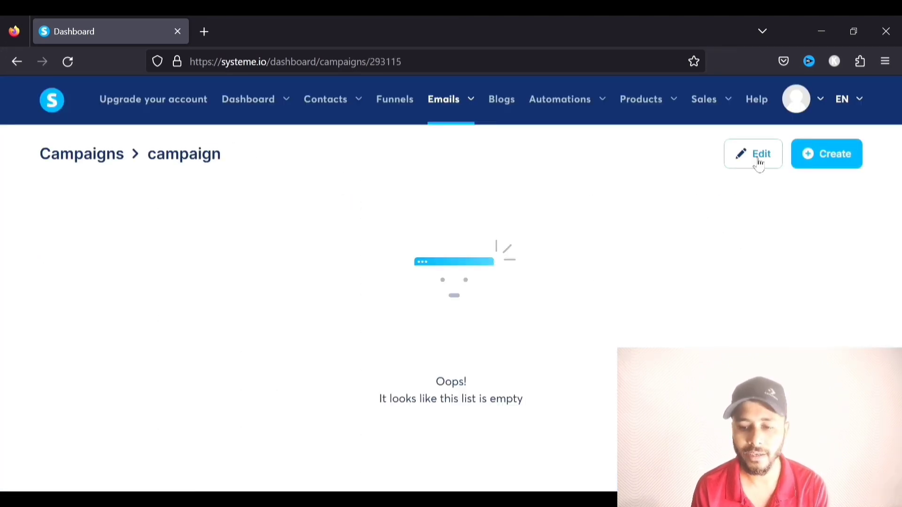
pyautogui.click(841, 156)
pyautogui.click(399, 226)
pyautogui.write('camp')
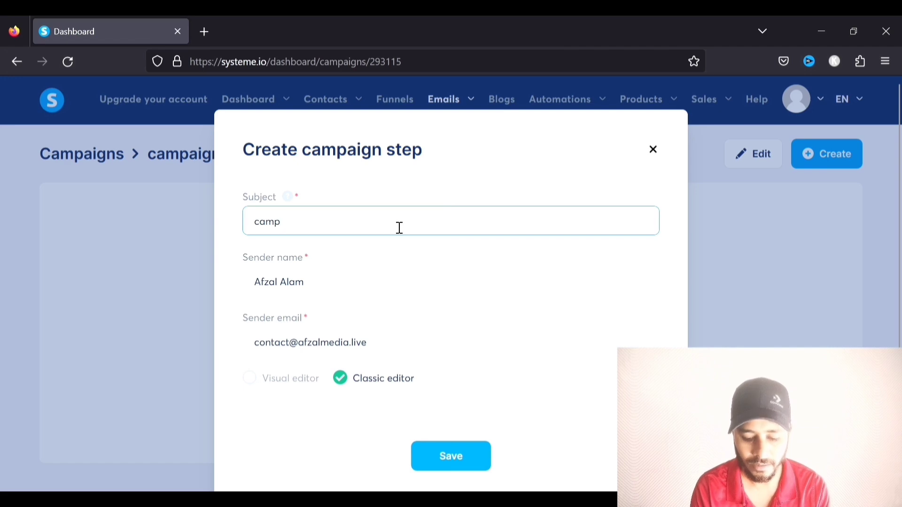
pyautogui.write('aign')
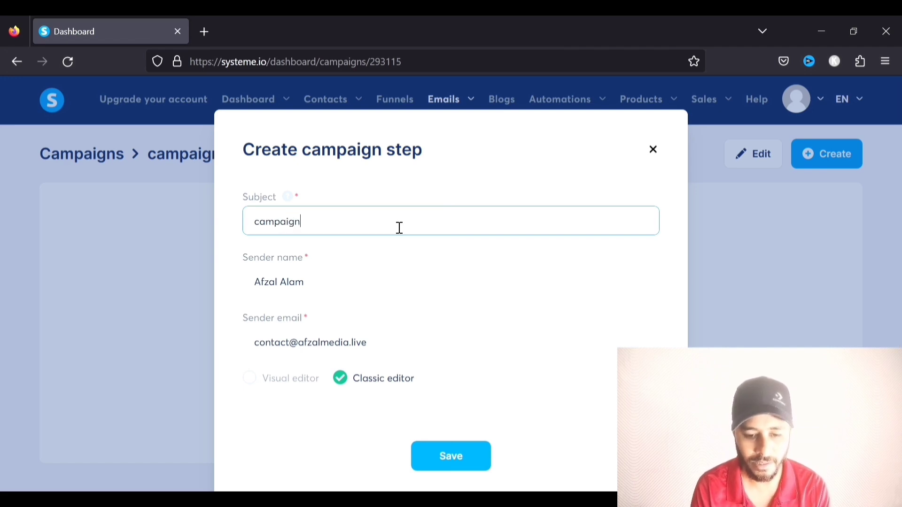
pyautogui.scroll(-2, 405, 265)
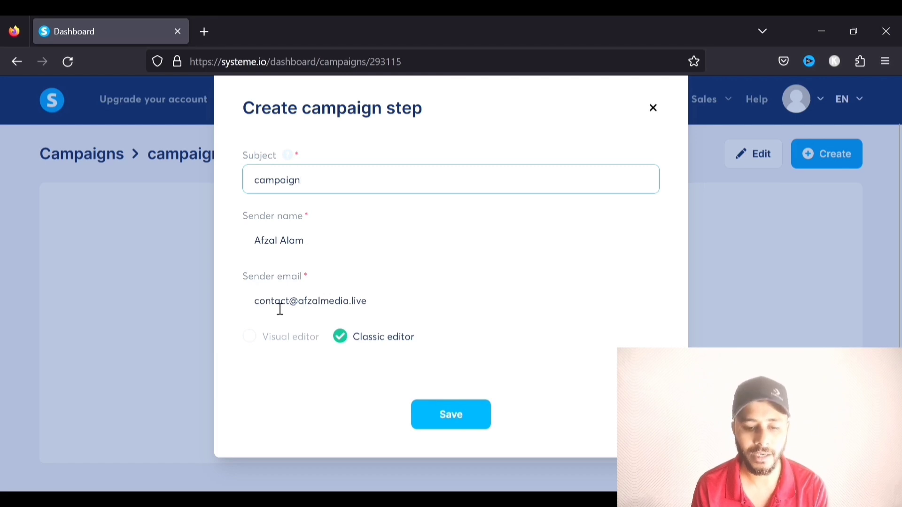
pyautogui.click(349, 343)
pyautogui.click(443, 416)
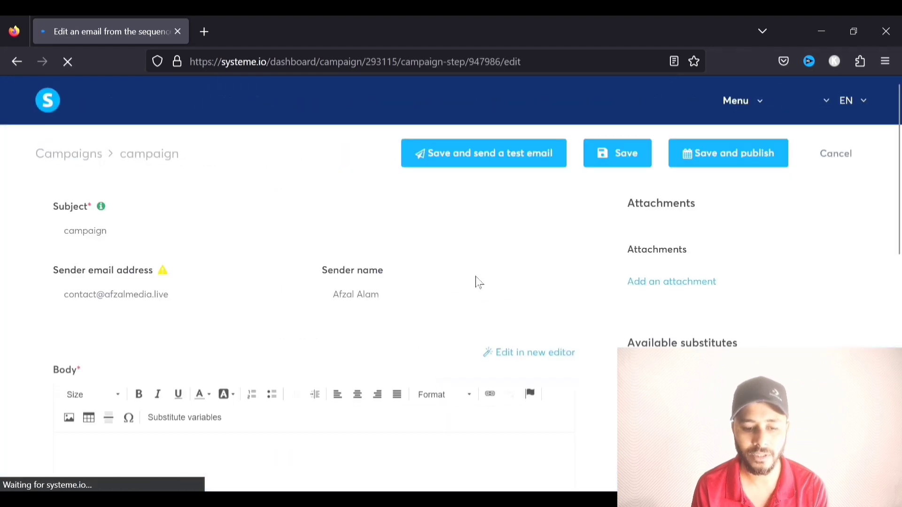
# Scroll the campaign email page, then go to the Email Dashboard via Emails > Statistics
pyautogui.scroll(-5, 393, 262)
pyautogui.scroll(5, 394, 262)
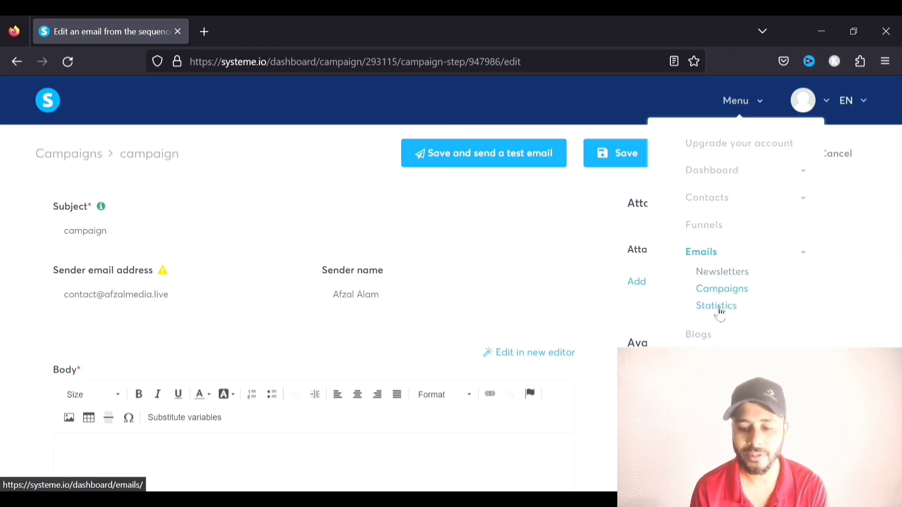
pyautogui.click(719, 312)
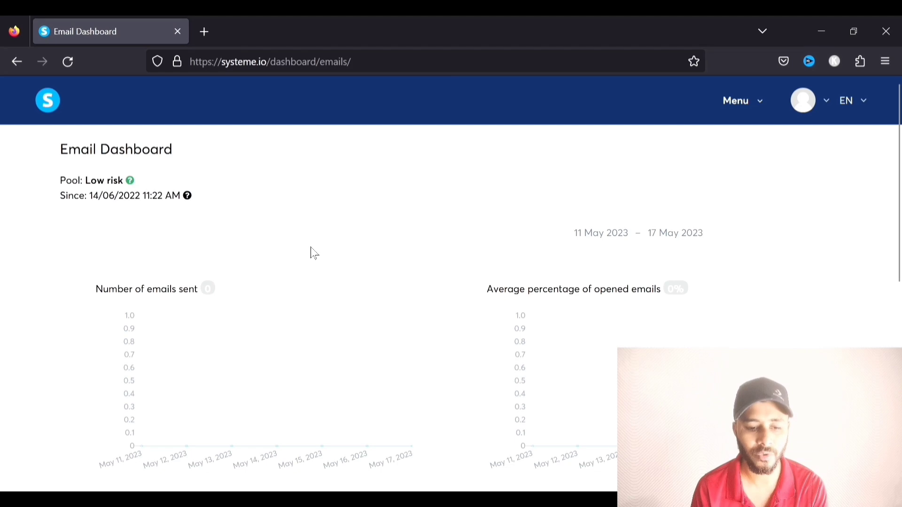
pyautogui.scroll(-5, 530, 275)
pyautogui.scroll(5, 530, 274)
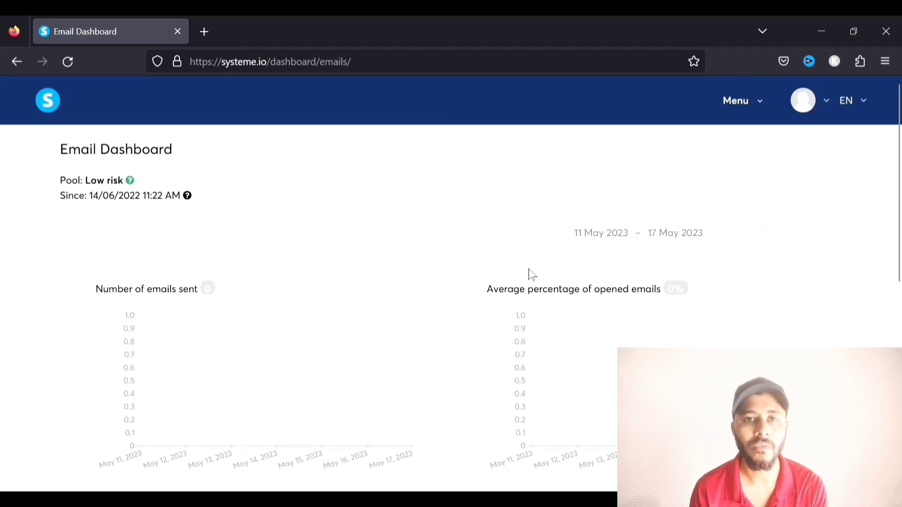
pyautogui.scroll(-8, 139, 262)
pyautogui.scroll(8, 139, 264)
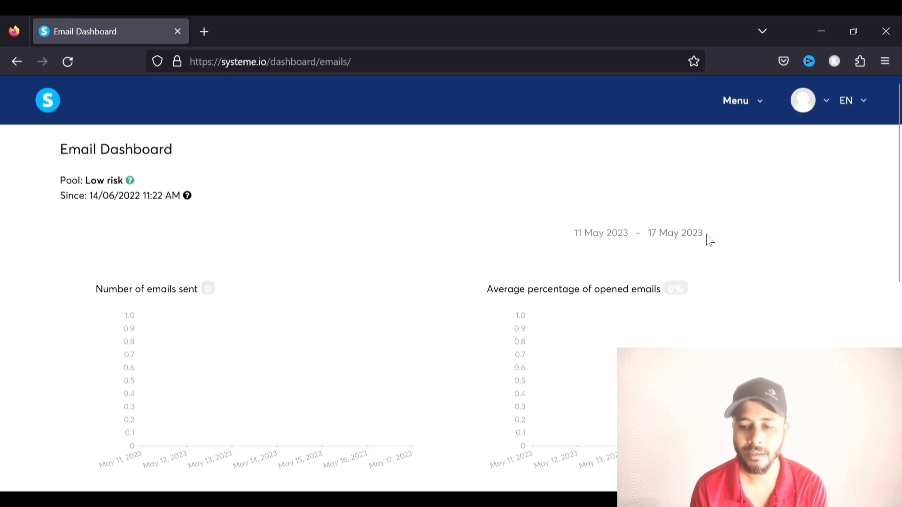
pyautogui.scroll(-6, 343, 277)
pyautogui.scroll(7, 282, 264)
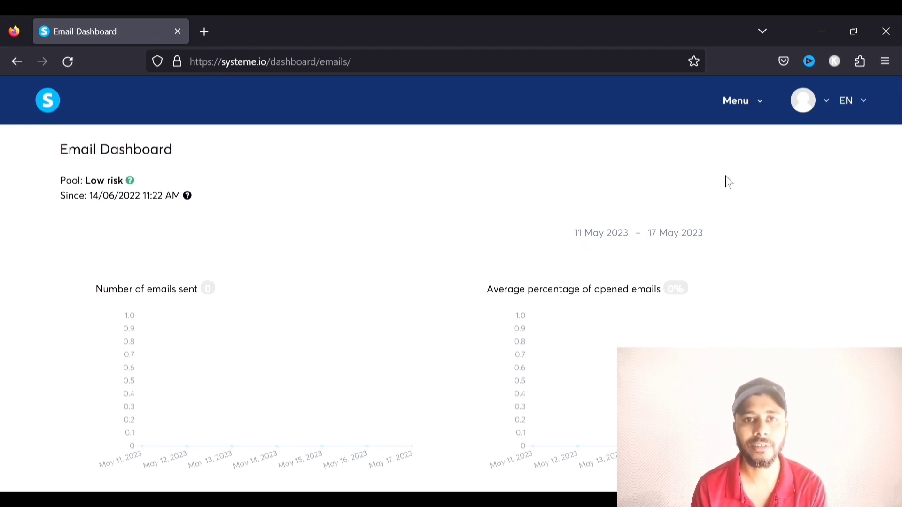
pyautogui.click(744, 111)
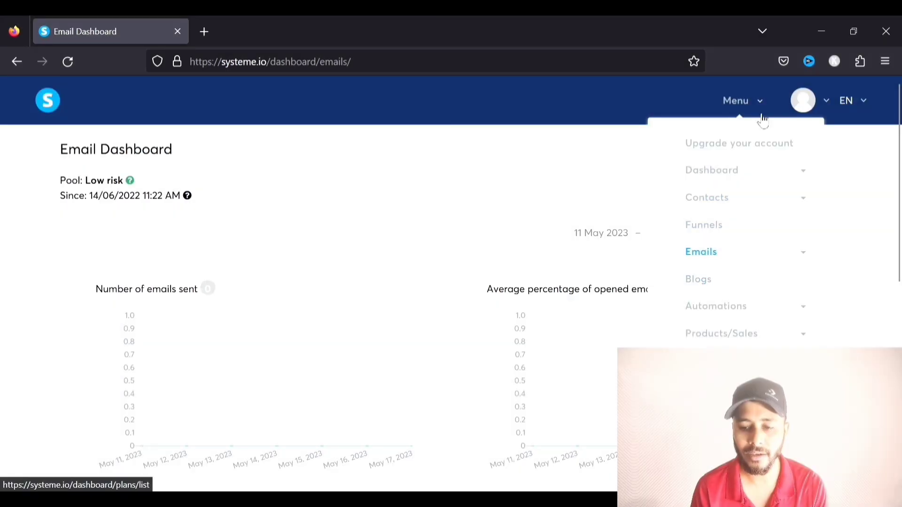
# Go to Menu > Blogs and close the 'To receive payments' notice
pyautogui.click(757, 105)
pyautogui.click(756, 111)
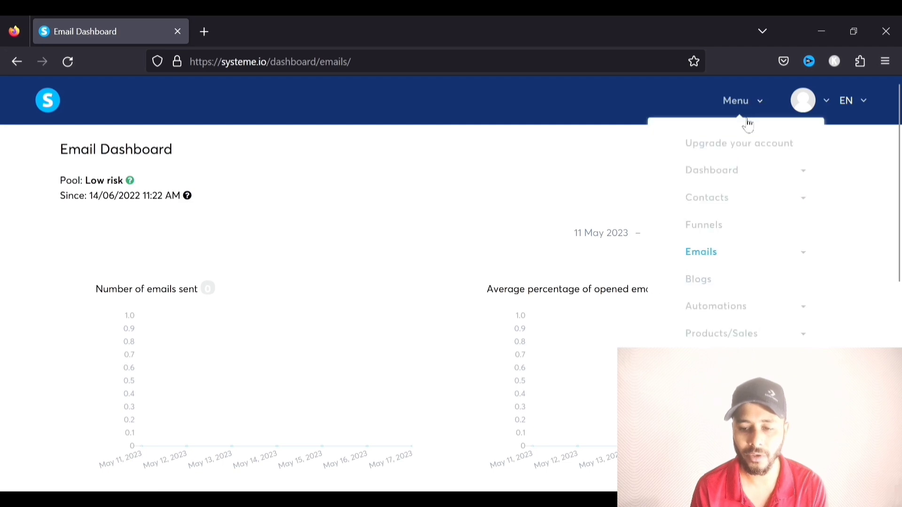
pyautogui.click(705, 281)
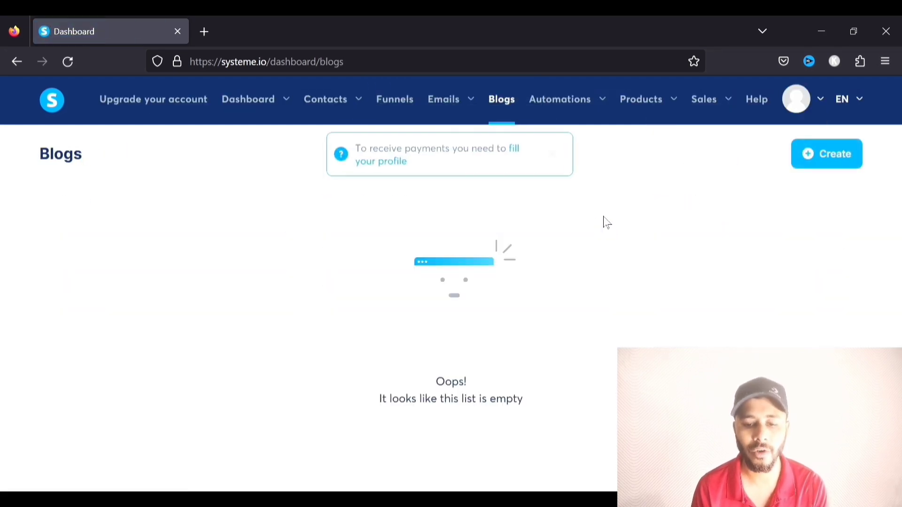
pyautogui.click(553, 155)
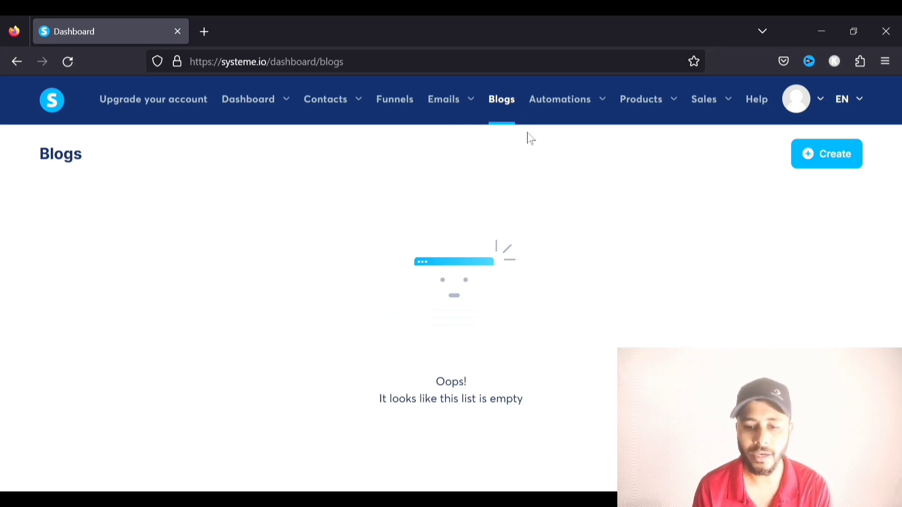
# Fill the Create blog form with name 'My blog', the custom domain and URL path 'myblog'
pyautogui.click(831, 156)
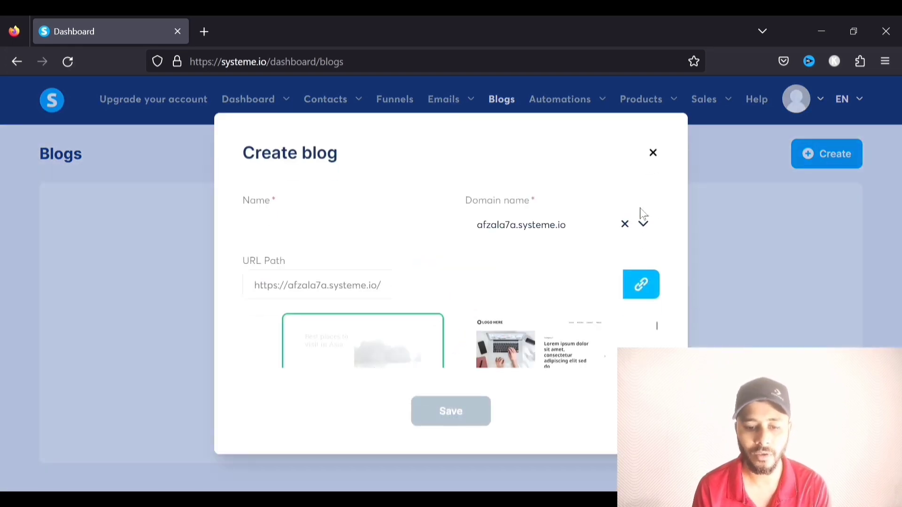
pyautogui.click(324, 221)
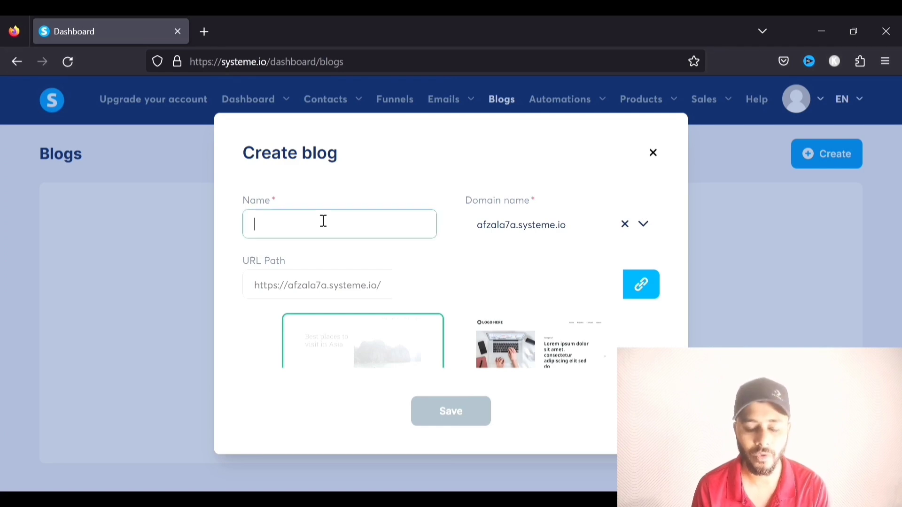
pyautogui.write('My blog')
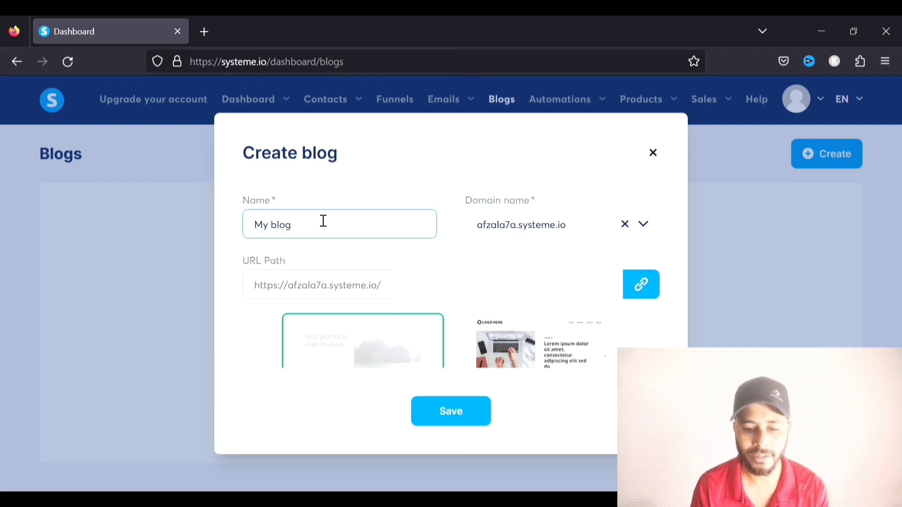
pyautogui.click(645, 224)
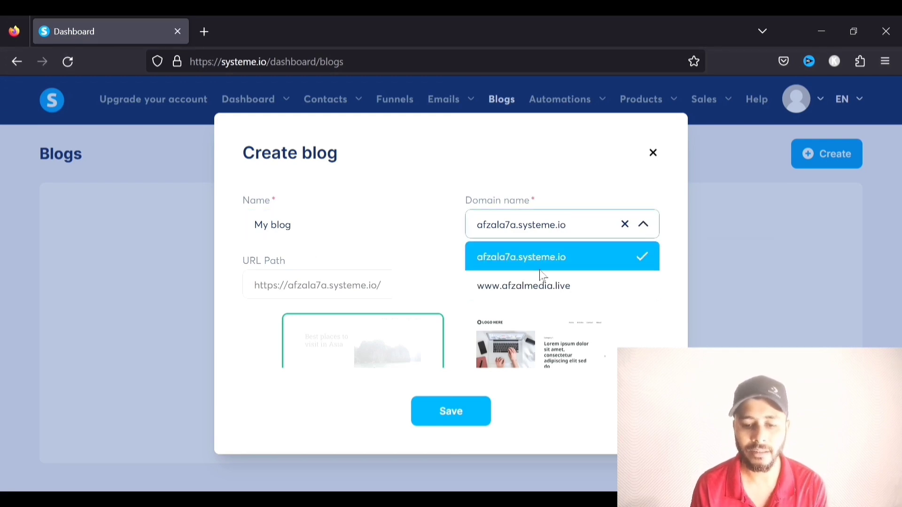
pyautogui.click(539, 295)
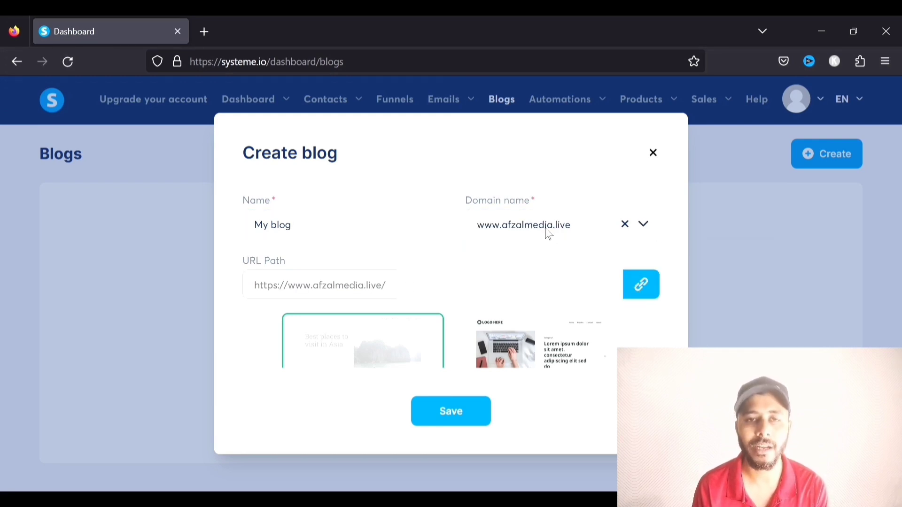
pyautogui.click(484, 296)
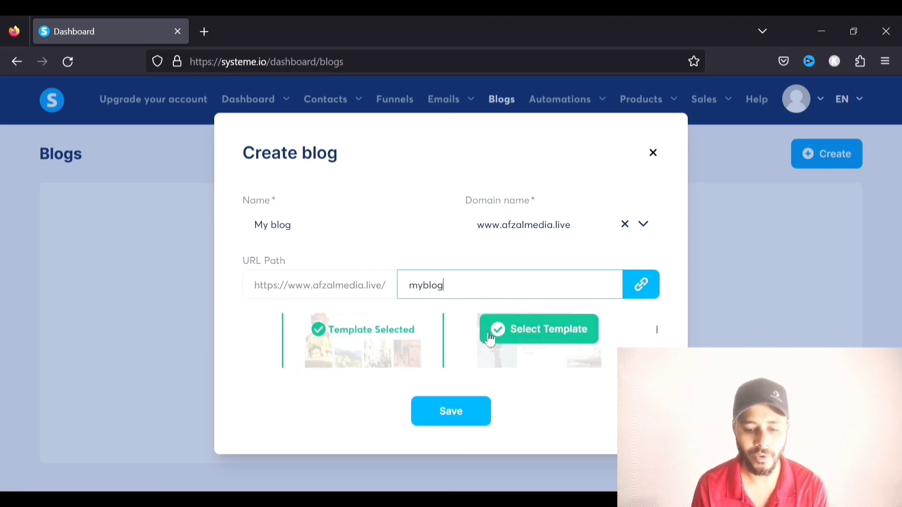
pyautogui.moveTo(374, 348)
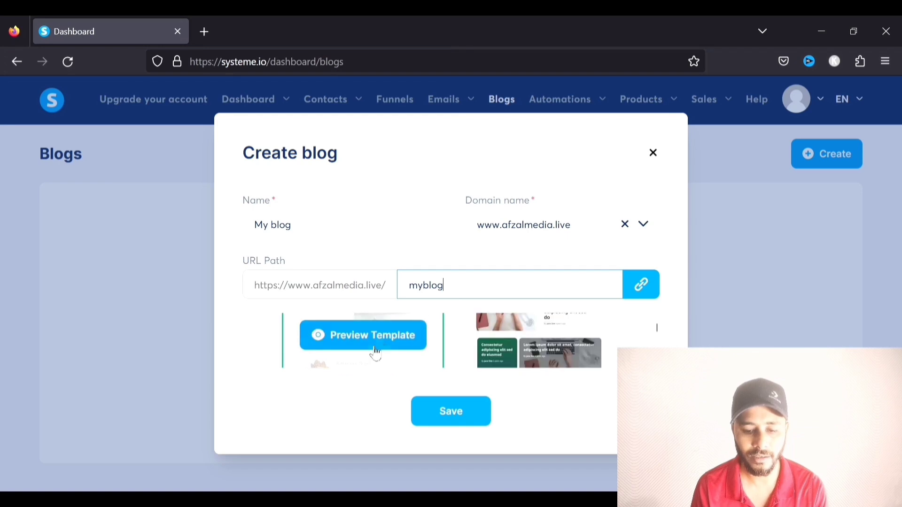
# Preview the travel blog template in a new tab and look through it
pyautogui.click(397, 337)
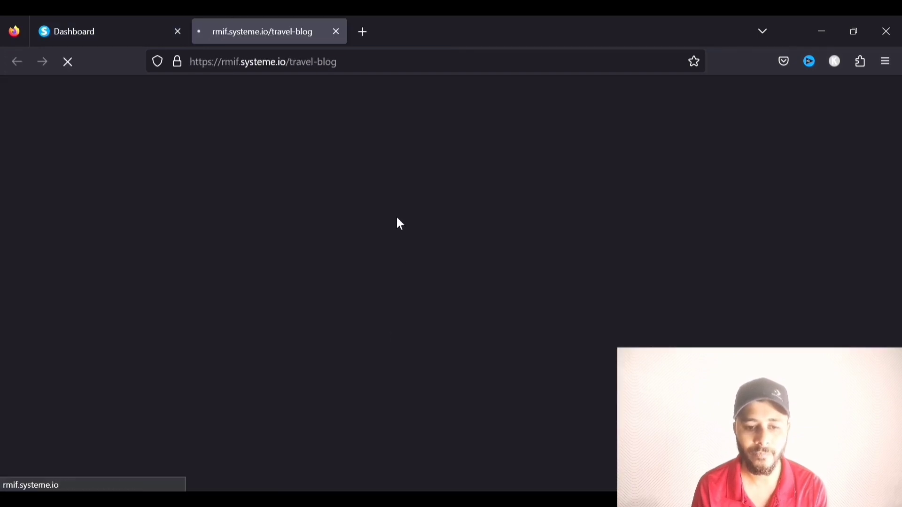
pyautogui.scroll(-5, 397, 233)
pyautogui.scroll(5, 397, 234)
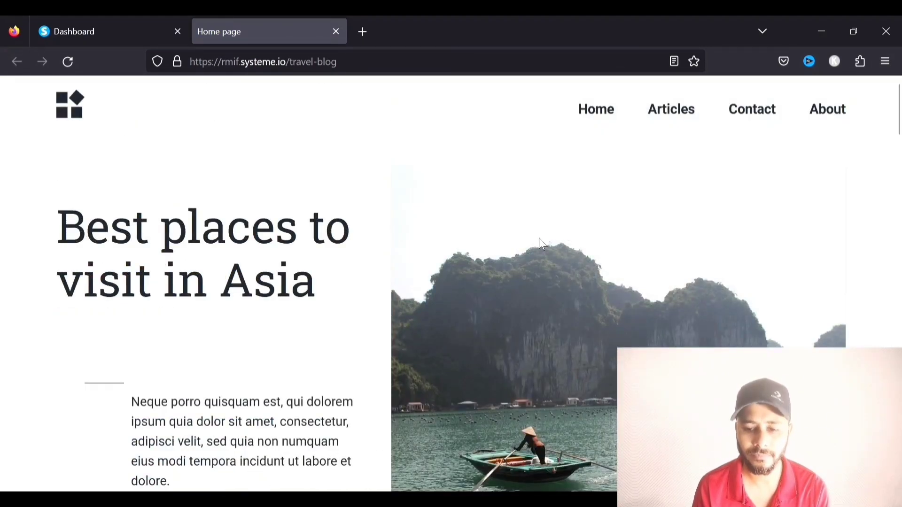
pyautogui.scroll(-15, 412, 288)
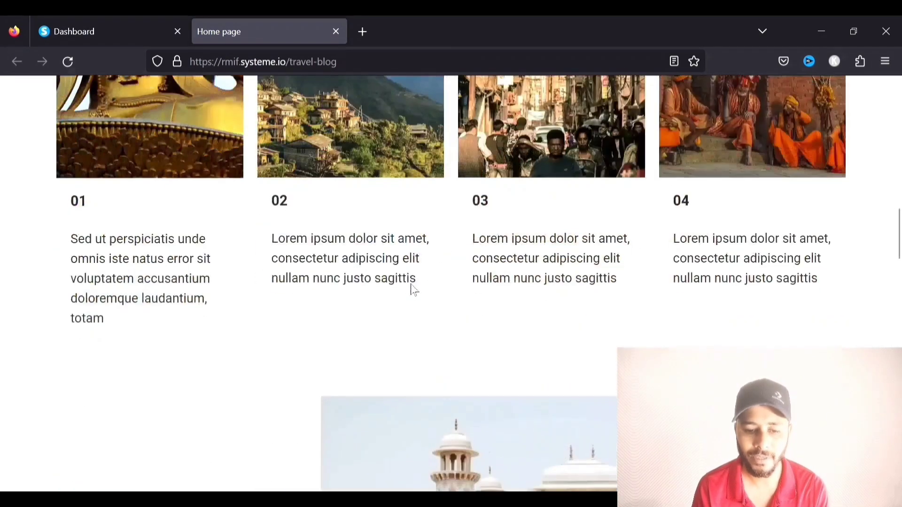
pyautogui.scroll(-15, 411, 287)
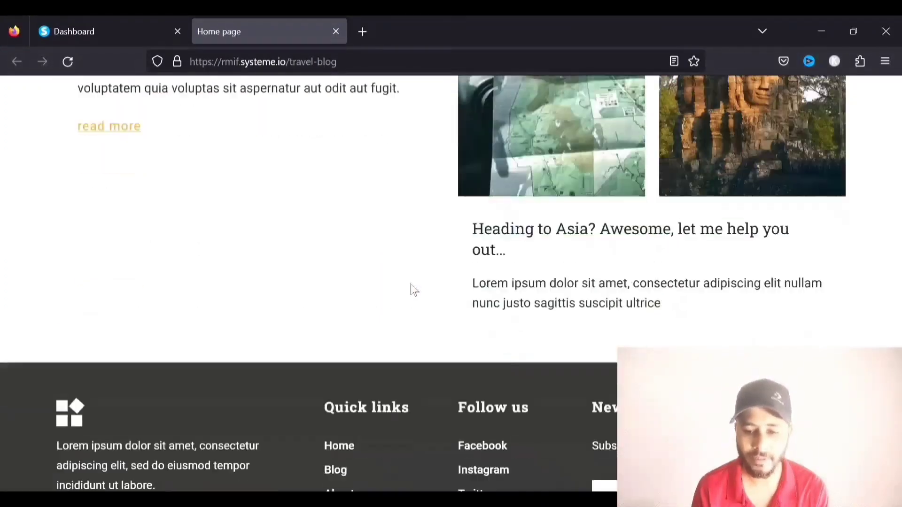
pyautogui.scroll(15, 410, 287)
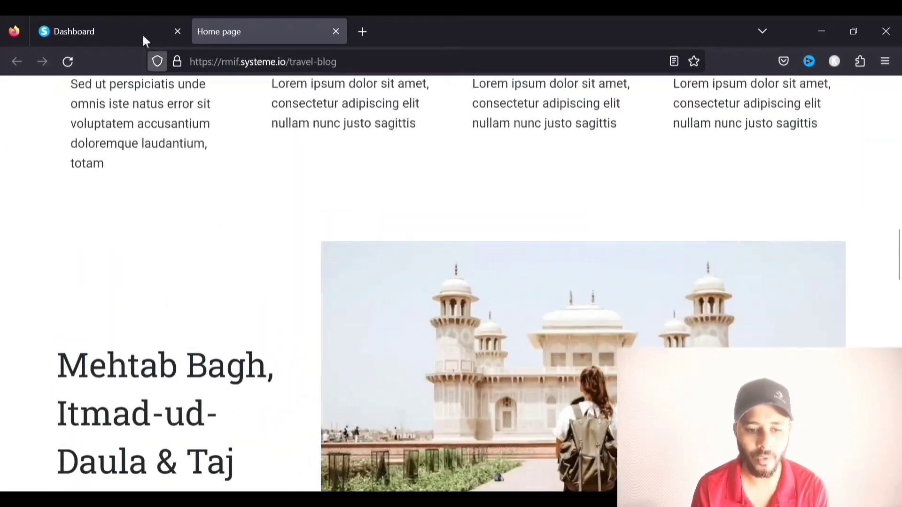
pyautogui.click(101, 30)
# Preview another template, then select the second template and save My blog
pyautogui.click(364, 336)
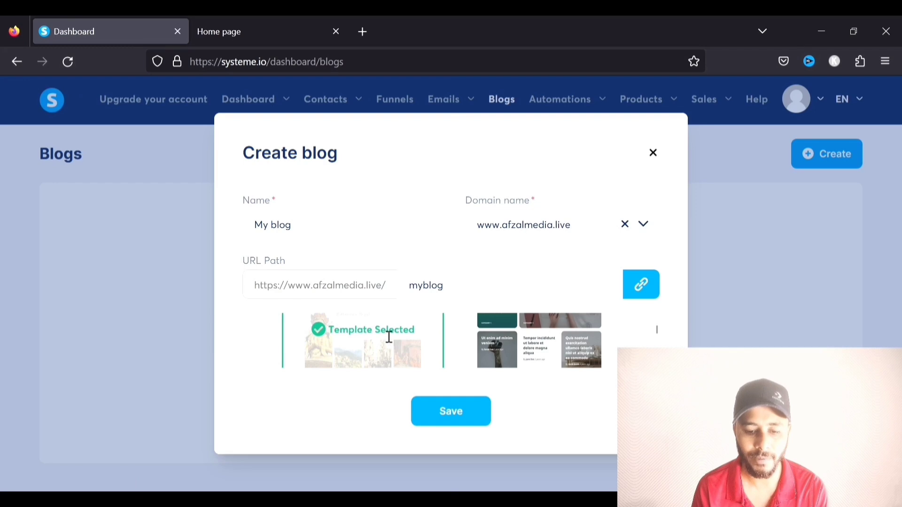
pyautogui.click(541, 349)
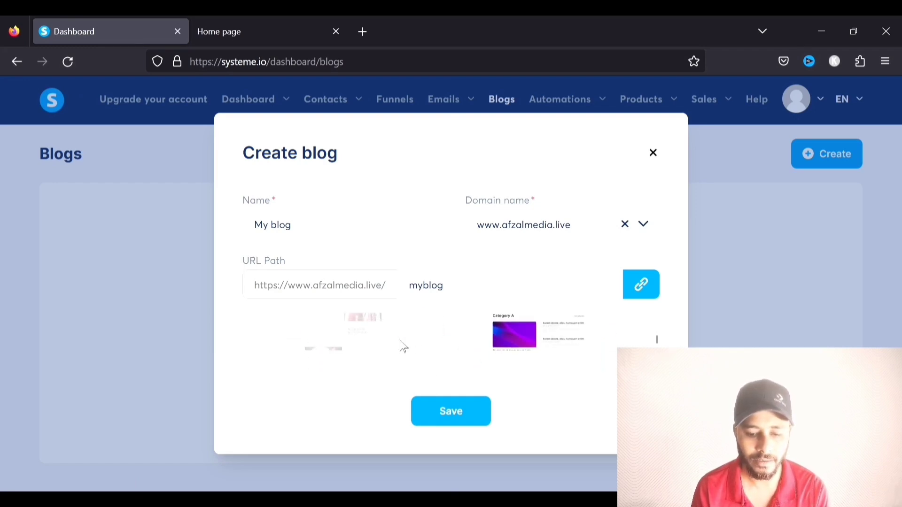
pyautogui.moveTo(364, 333)
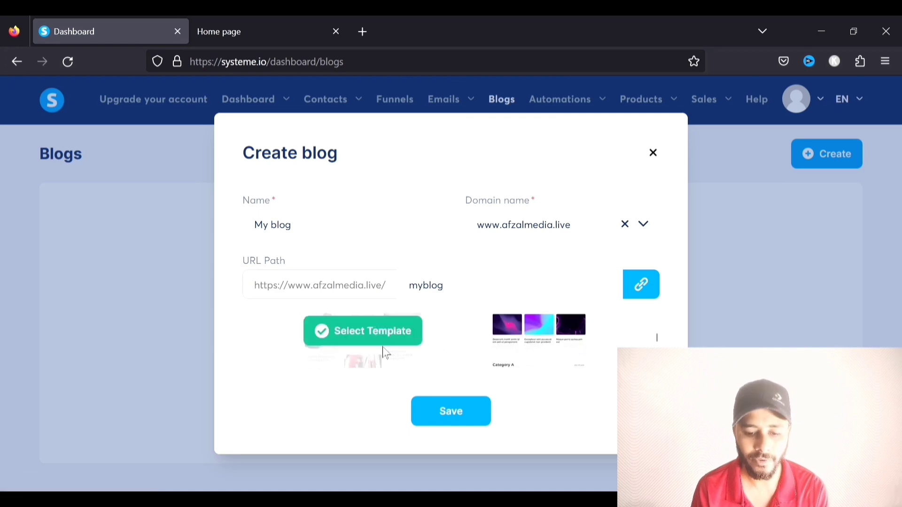
pyautogui.click(363, 335)
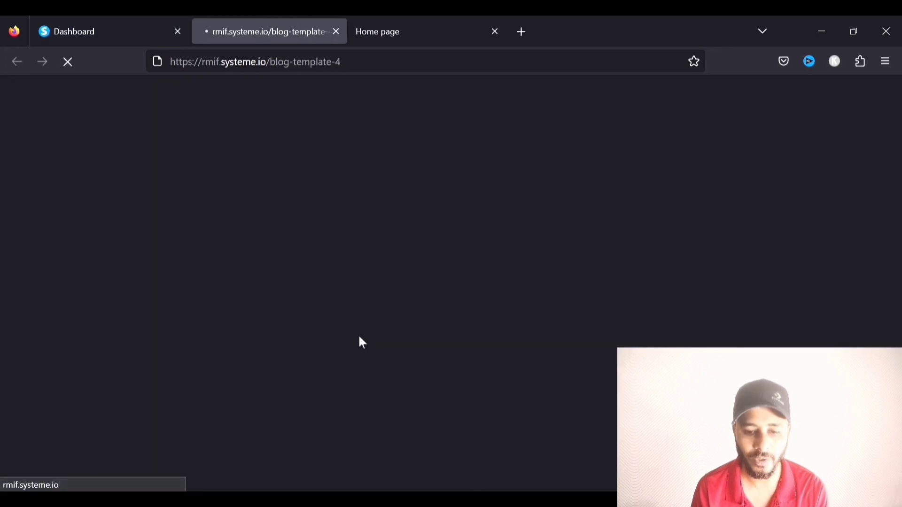
pyautogui.scroll(-10, 359, 246)
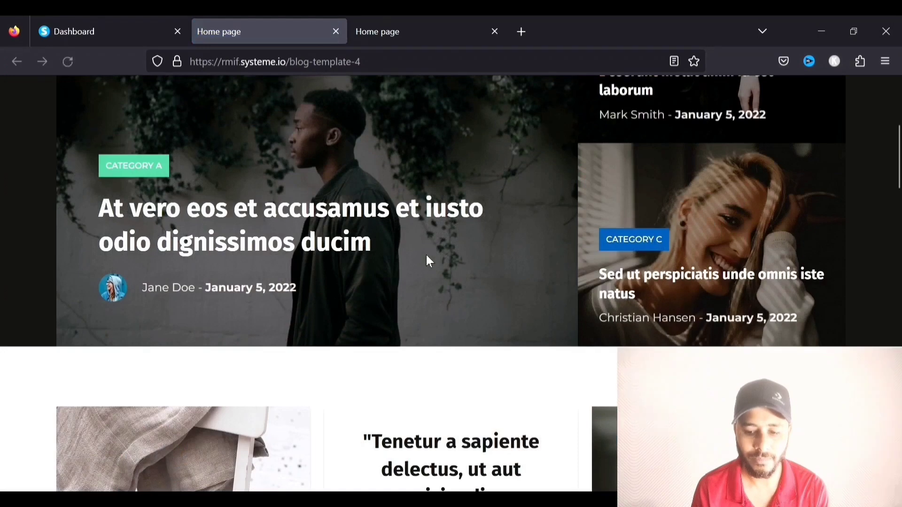
pyautogui.scroll(-12, 432, 261)
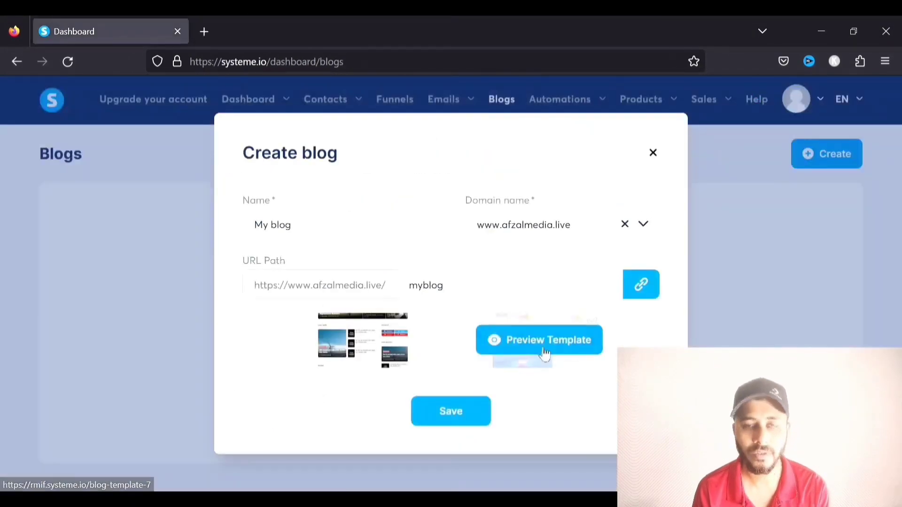
pyautogui.scroll(-1, 543, 352)
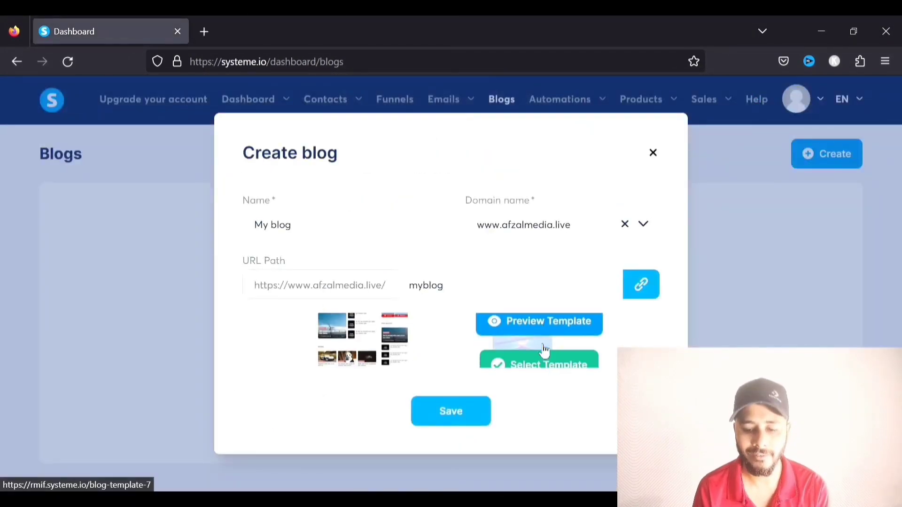
pyautogui.click(548, 336)
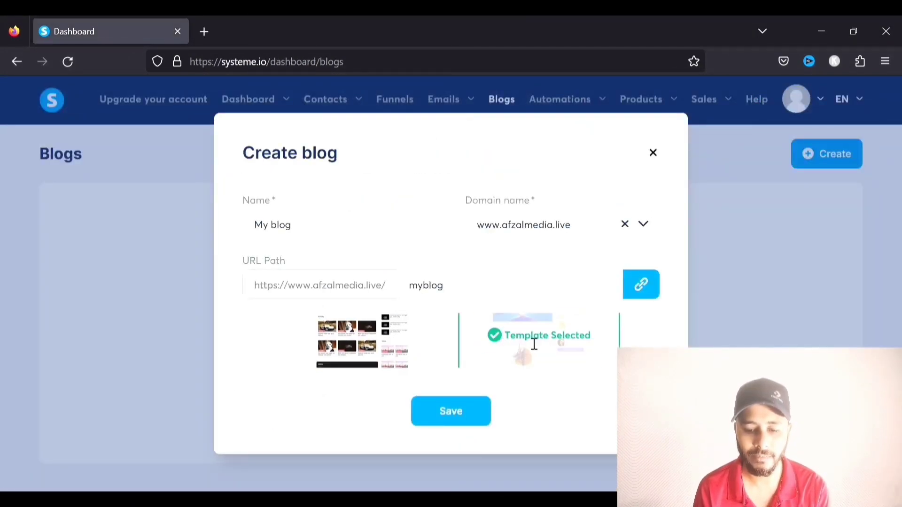
pyautogui.click(452, 413)
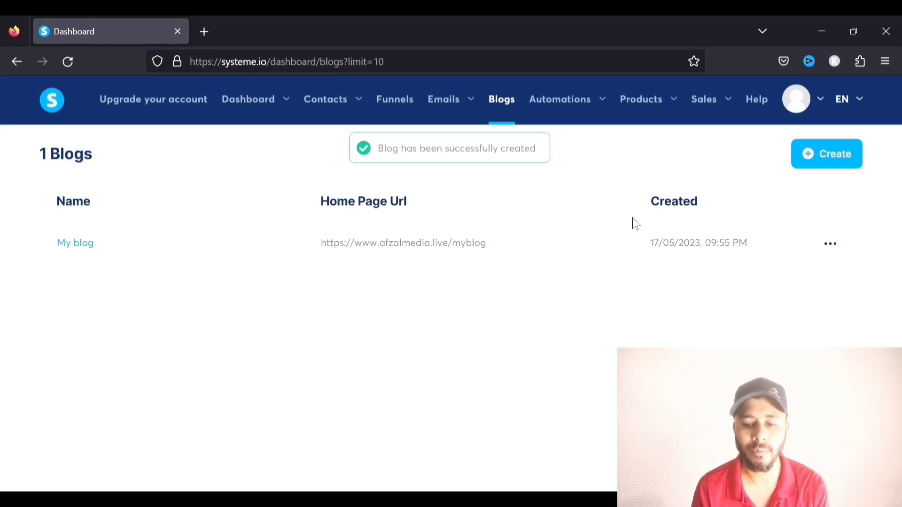
# Open My blog, look over its posts, and switch to its four Pages
pyautogui.click(88, 244)
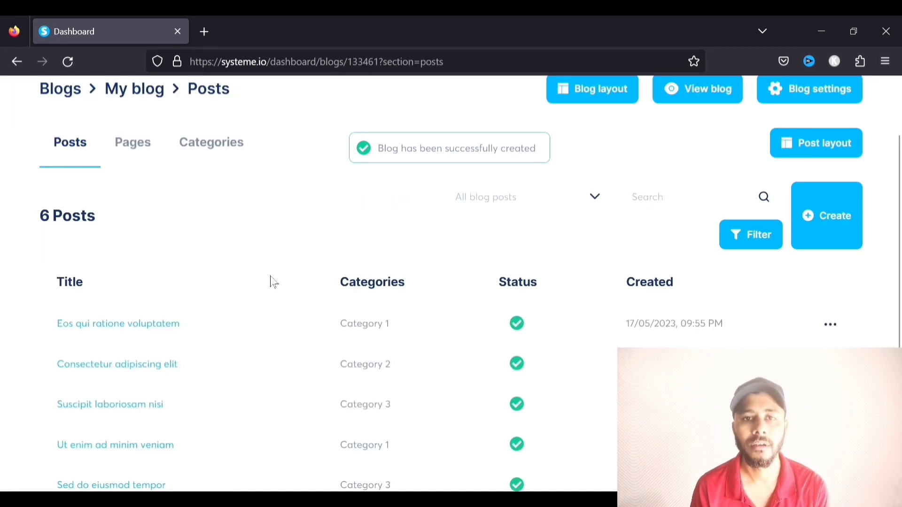
pyautogui.scroll(-2, 270, 280)
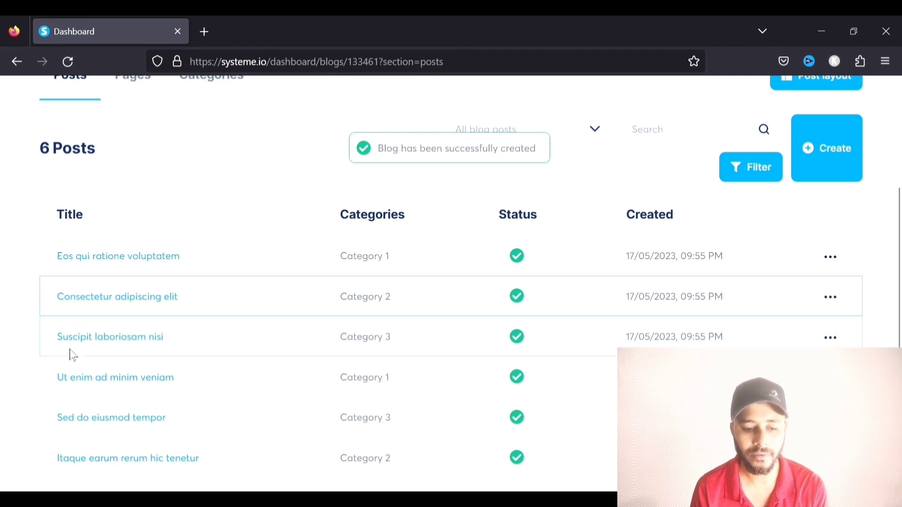
pyautogui.scroll(3, 134, 323)
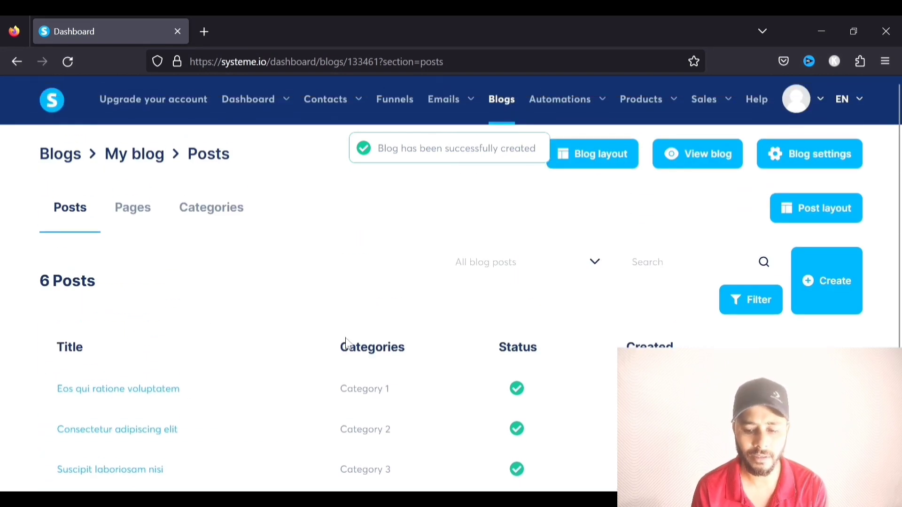
pyautogui.scroll(-2, 256, 308)
pyautogui.scroll(2, 404, 343)
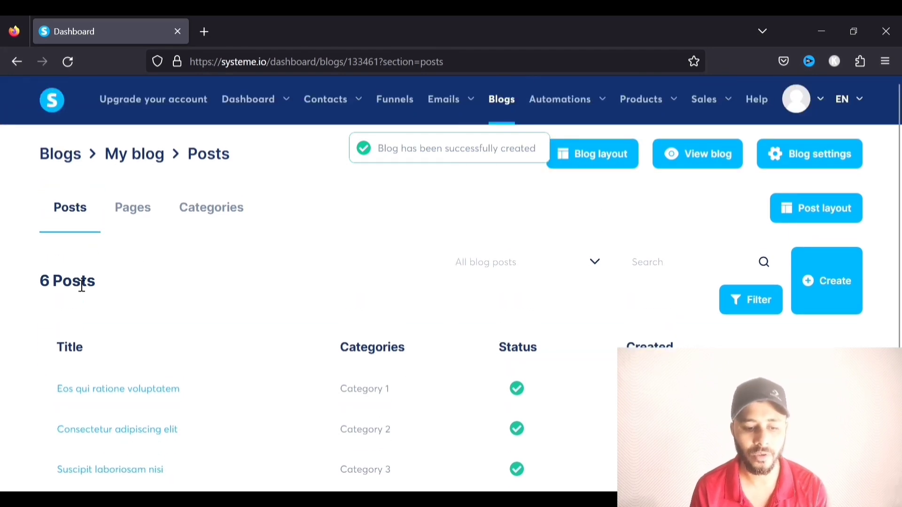
pyautogui.click(134, 210)
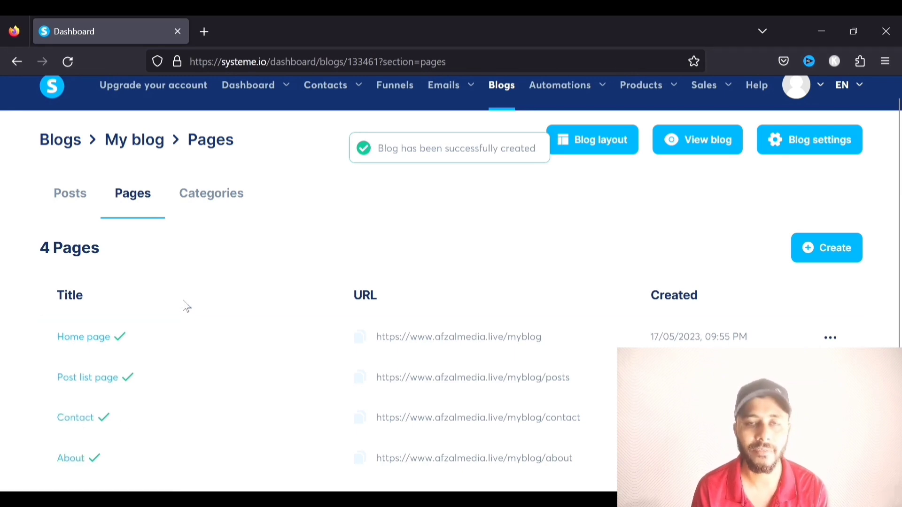
# Open the Home page in the editor and scroll through its slider, posts and footer
pyautogui.click(103, 344)
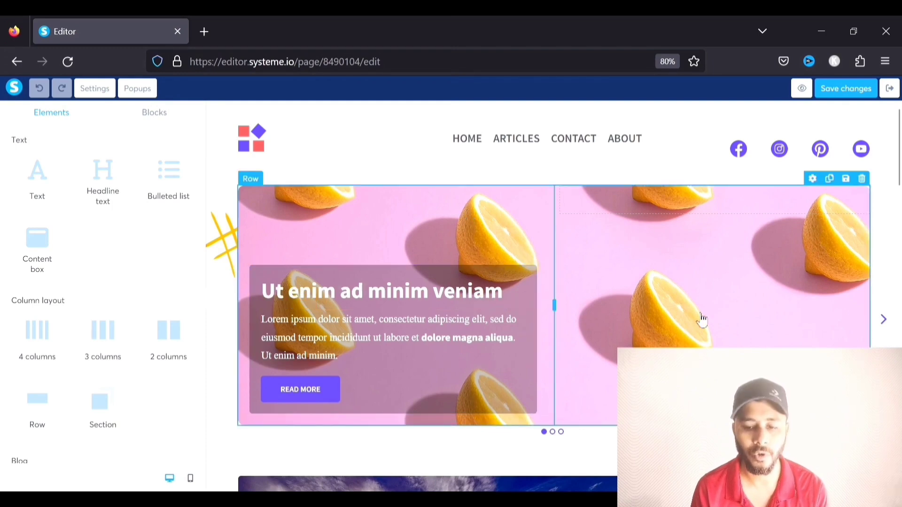
pyautogui.scroll(-6, 429, 244)
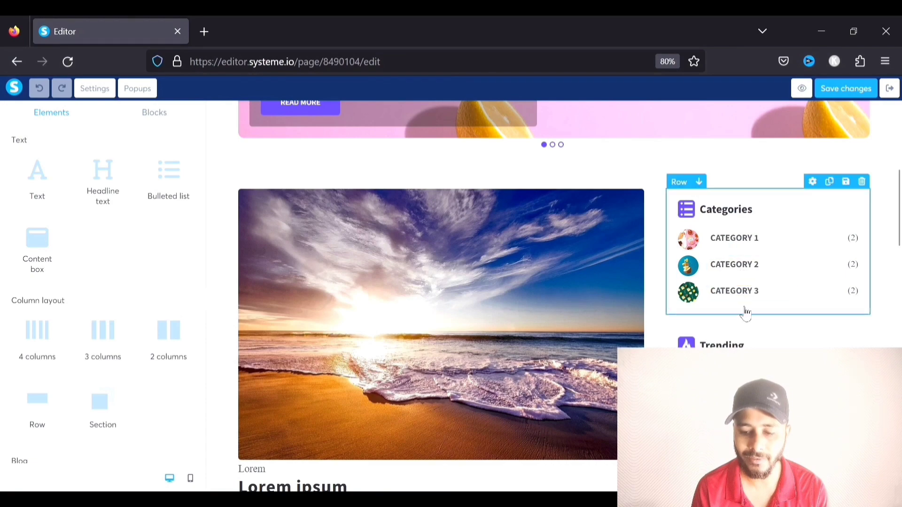
pyautogui.scroll(-1, 302, 175)
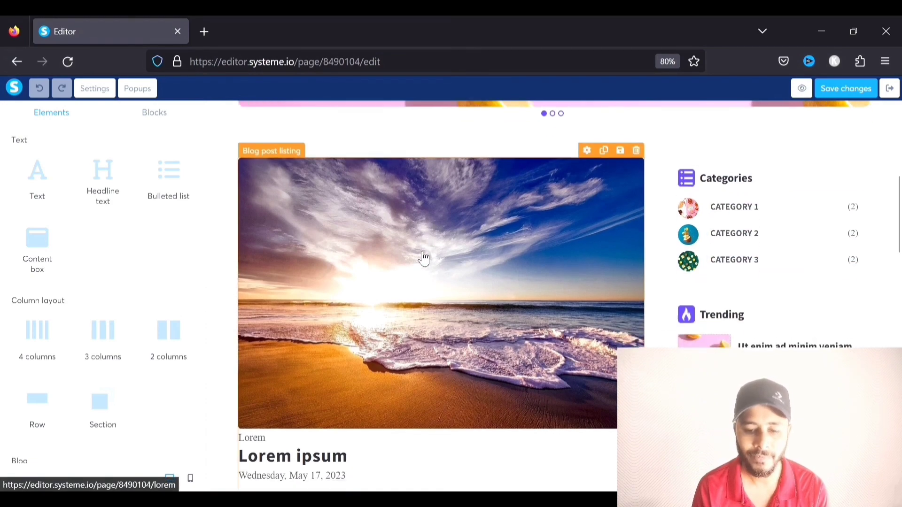
pyautogui.scroll(-10, 437, 316)
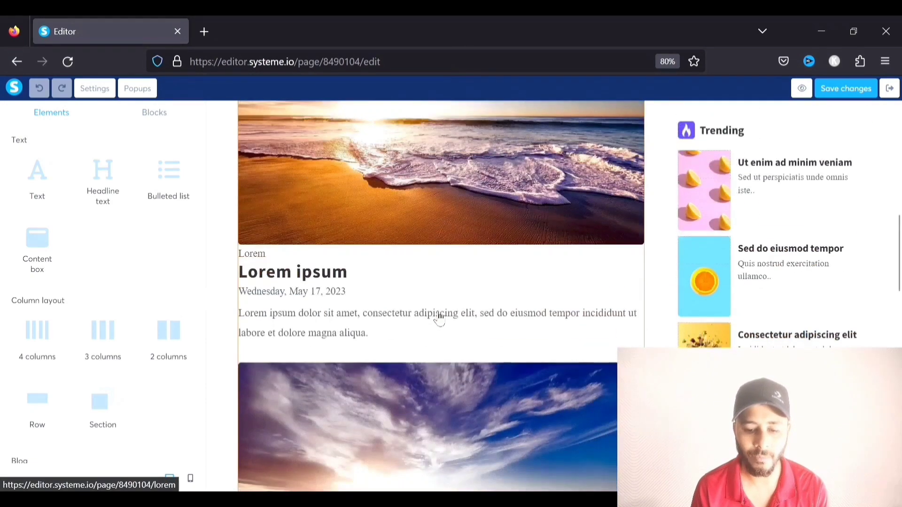
pyautogui.scroll(-8, 439, 317)
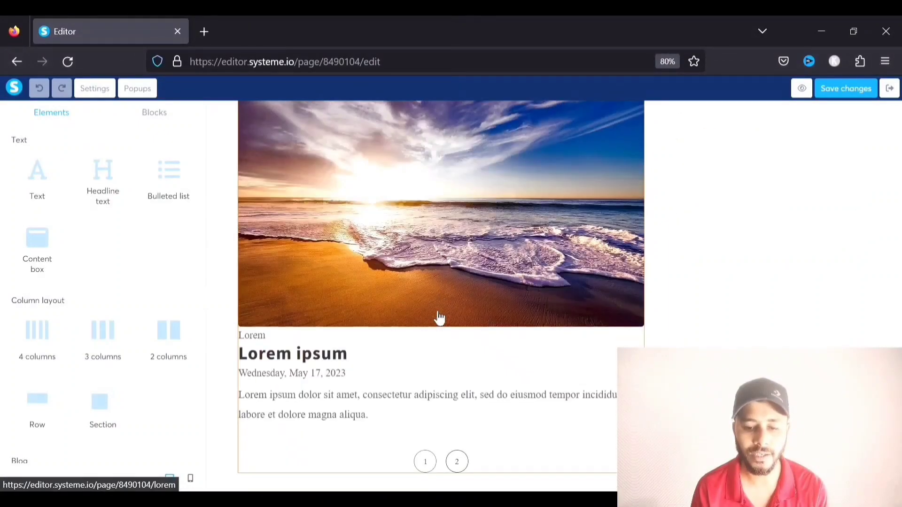
pyautogui.scroll(4, 439, 318)
pyautogui.scroll(-2, 439, 318)
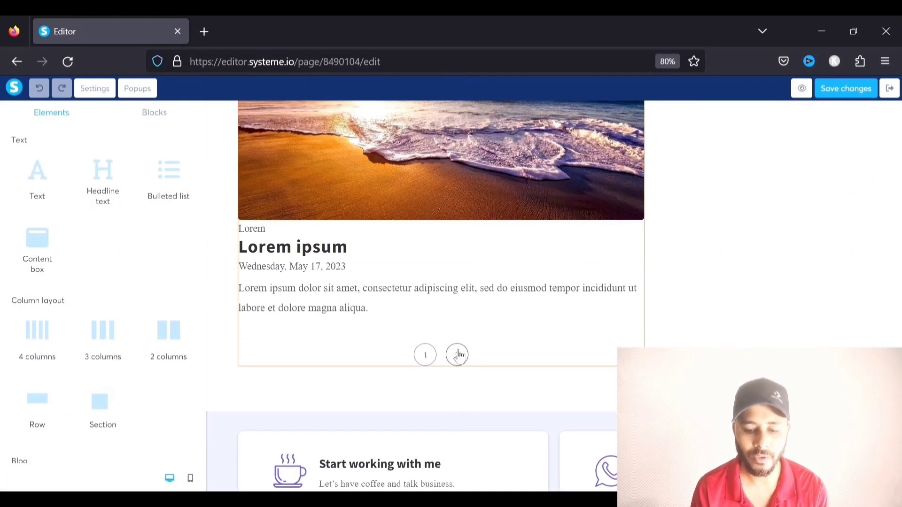
pyautogui.scroll(-3, 458, 354)
pyautogui.scroll(-1, 458, 353)
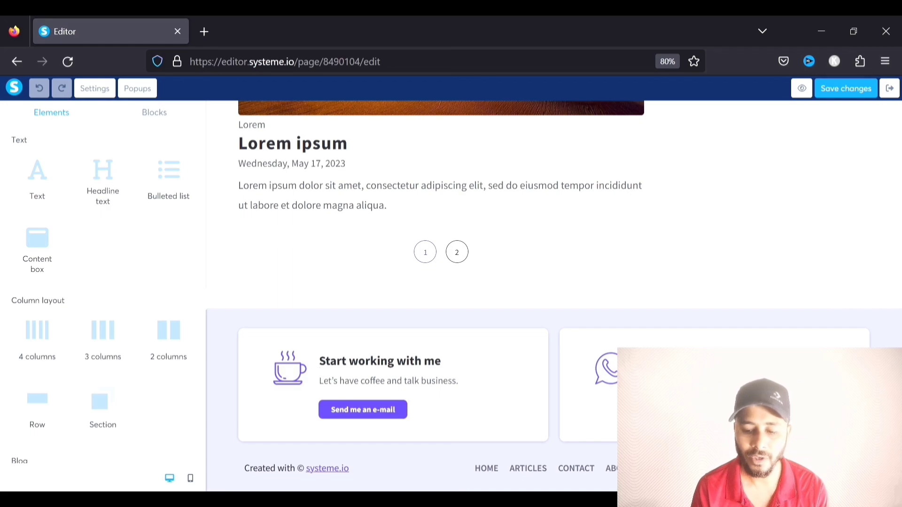
pyautogui.scroll(10, 436, 296)
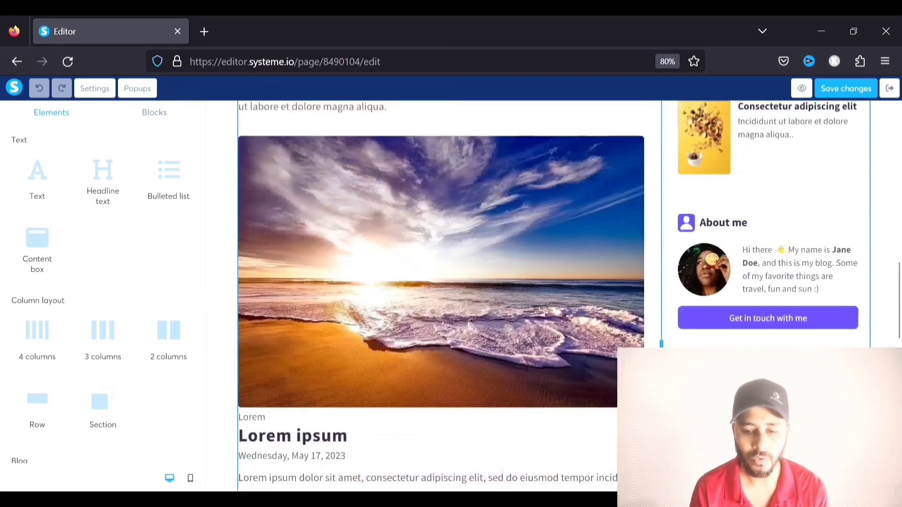
pyautogui.scroll(10, 540, 332)
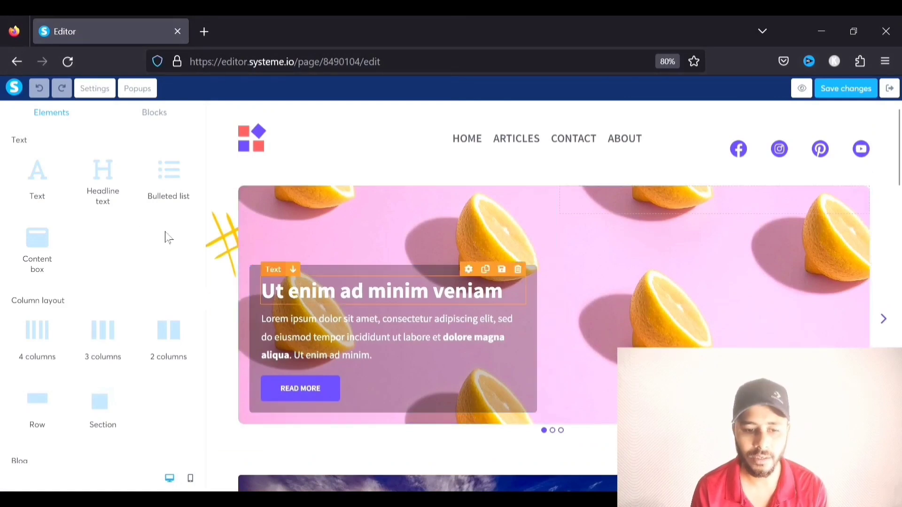
# Exit the Home page editor, view the three categories, and open Blog layout for editing
pyautogui.click(889, 88)
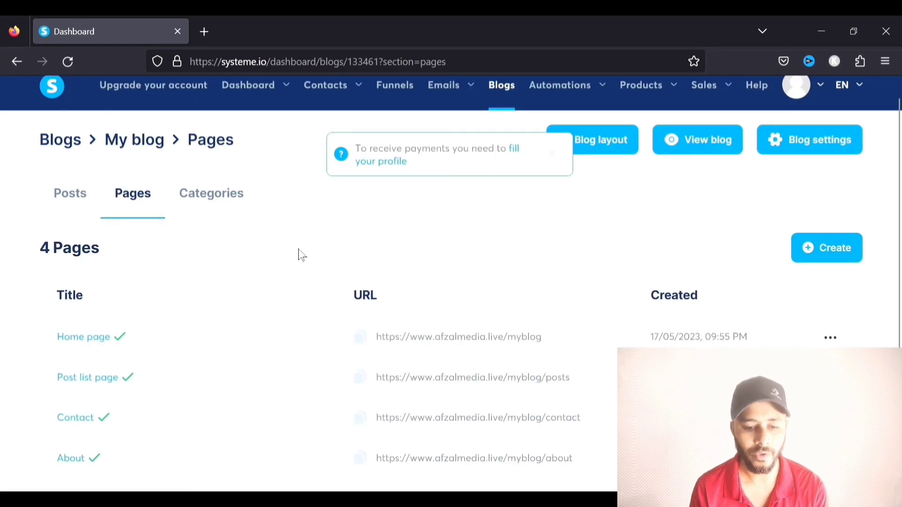
pyautogui.click(207, 195)
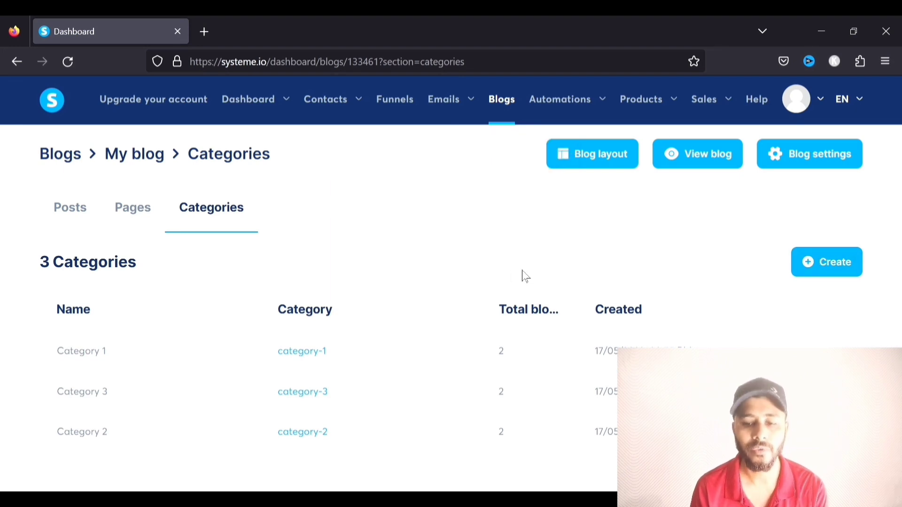
pyautogui.click(588, 158)
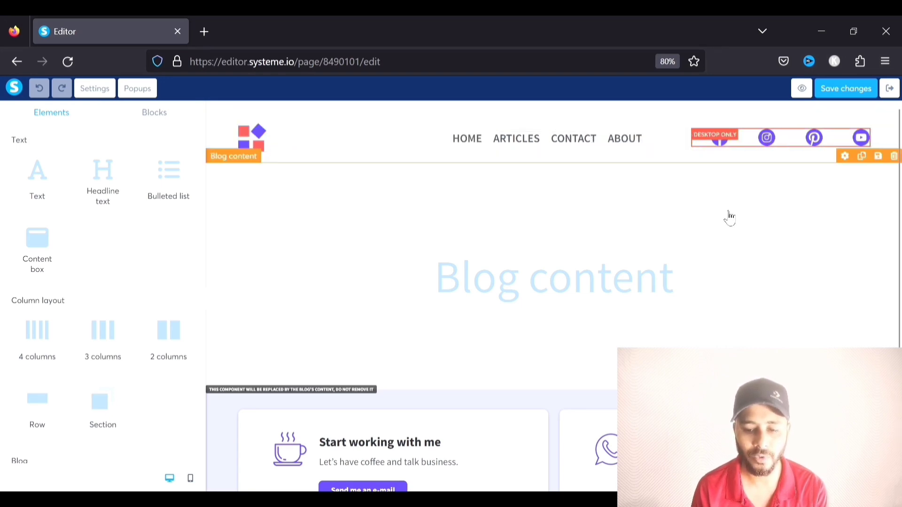
pyautogui.scroll(-1, 733, 218)
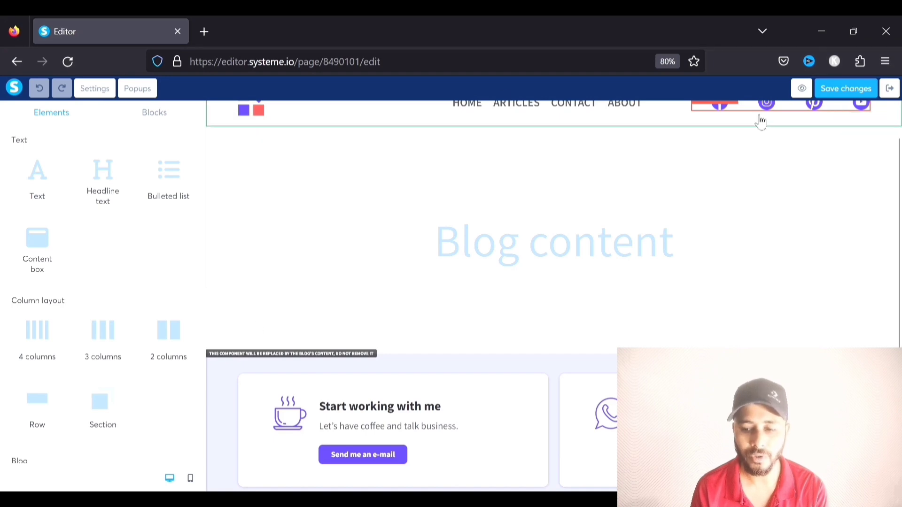
pyautogui.scroll(-1, 523, 179)
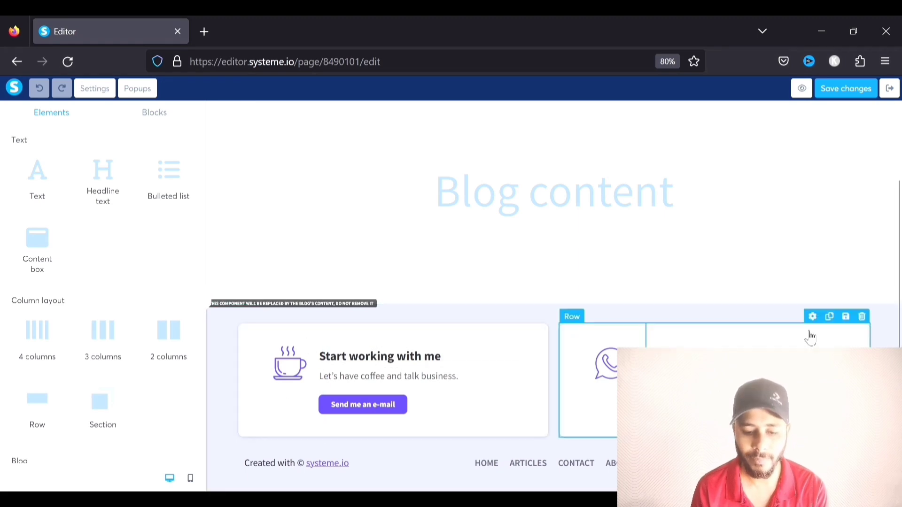
pyautogui.scroll(2, 678, 346)
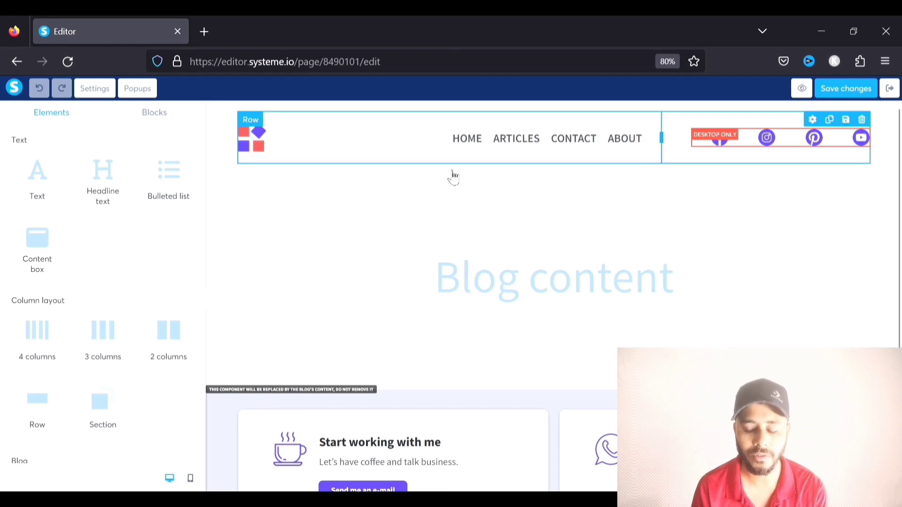
# Exit the layout editor, preview the live blog, then go back to the six-post list
pyautogui.click(895, 86)
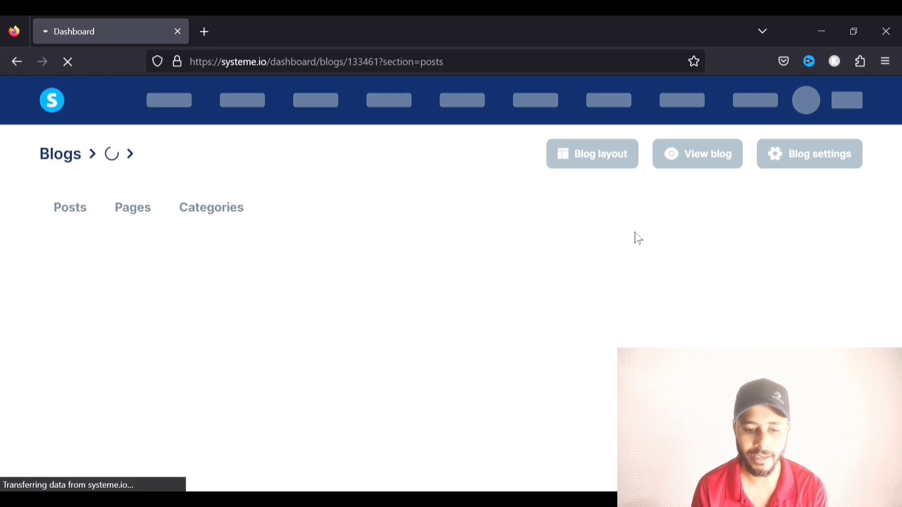
pyautogui.scroll(2, 632, 239)
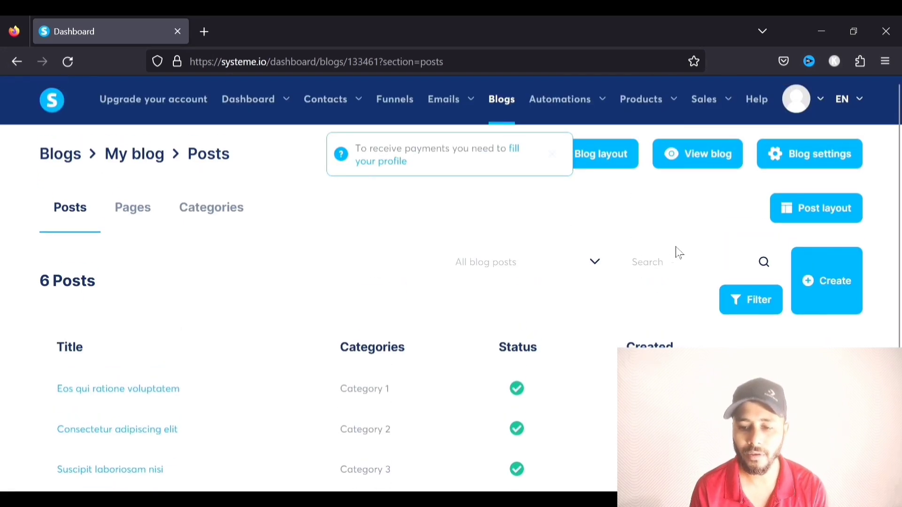
pyautogui.click(698, 162)
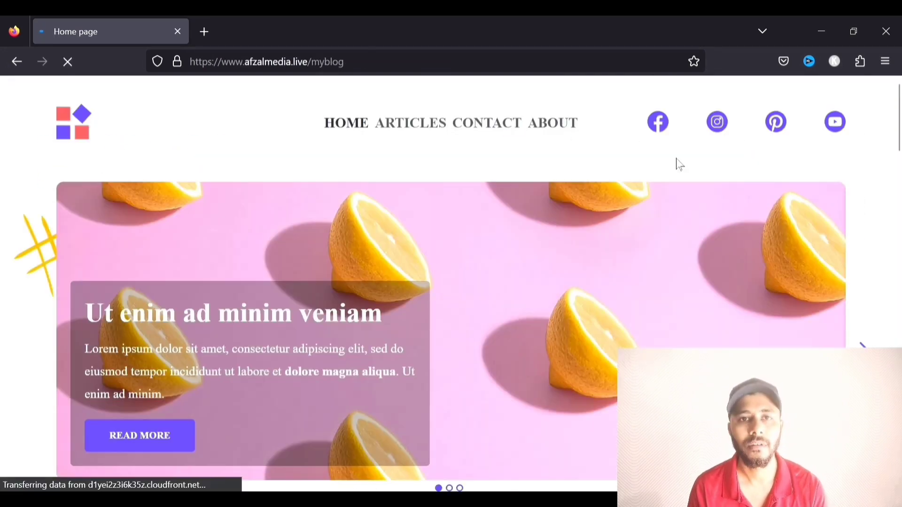
pyautogui.scroll(-20, 574, 238)
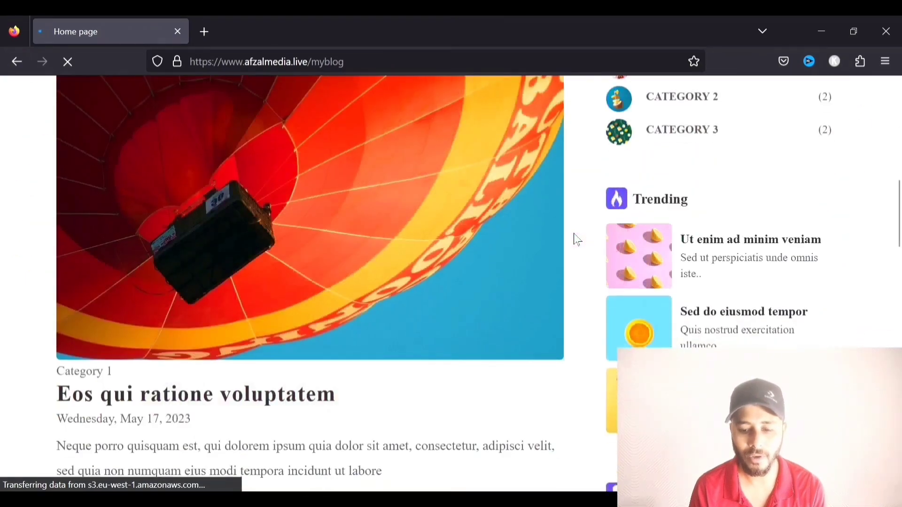
pyautogui.scroll(-5, 576, 240)
pyautogui.scroll(3, 530, 258)
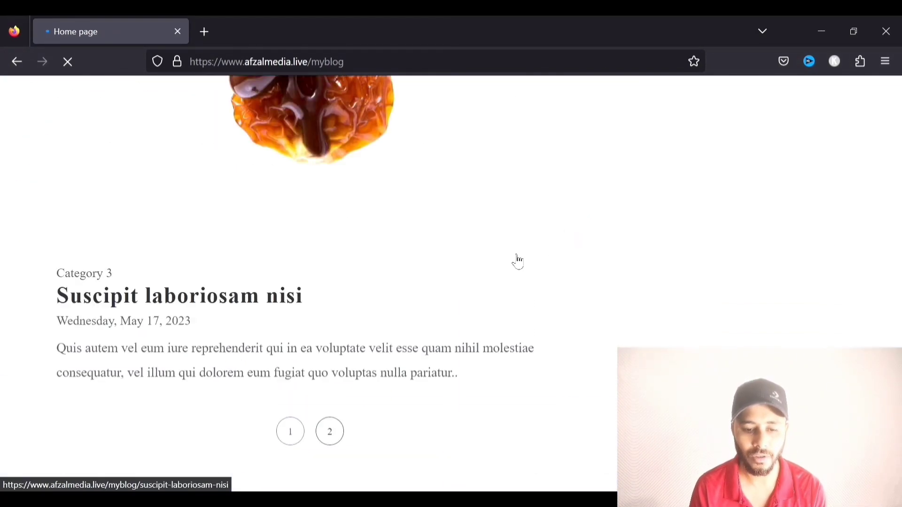
pyautogui.scroll(10, 423, 263)
pyautogui.scroll(15, 202, 261)
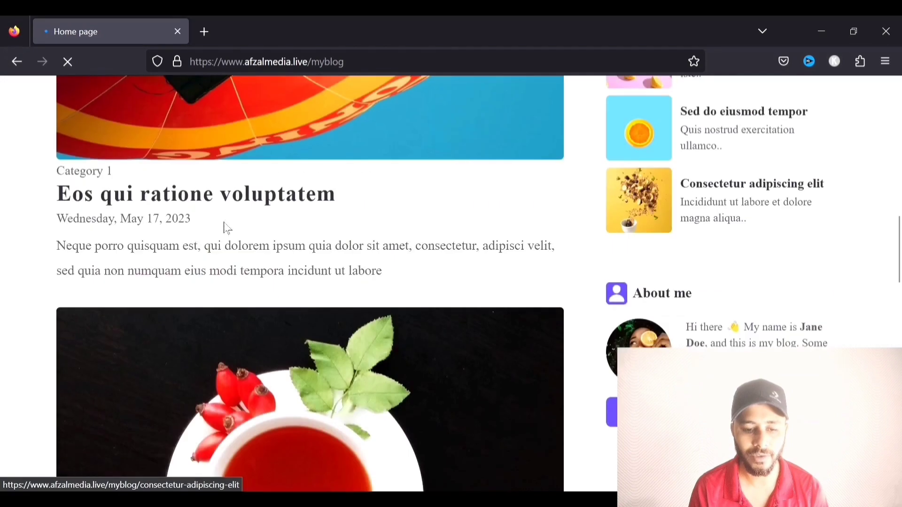
pyautogui.scroll(-10, 202, 261)
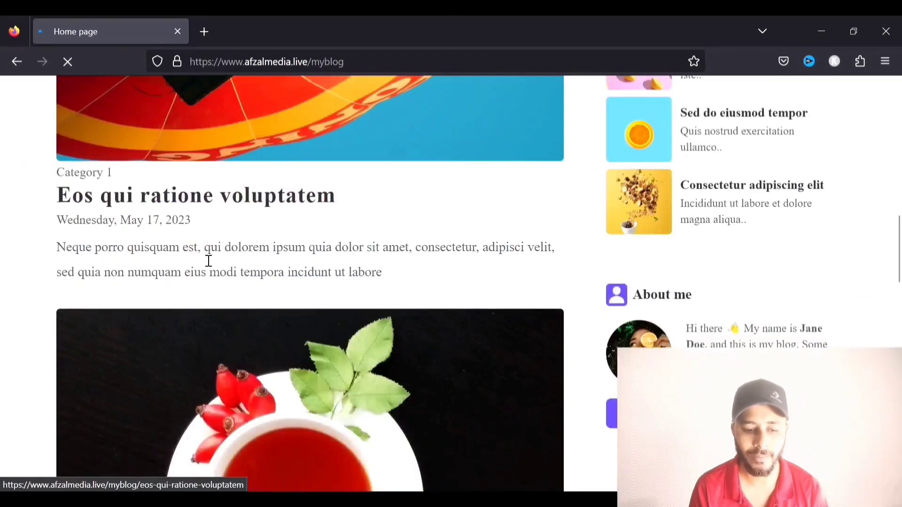
pyautogui.scroll(12, 347, 221)
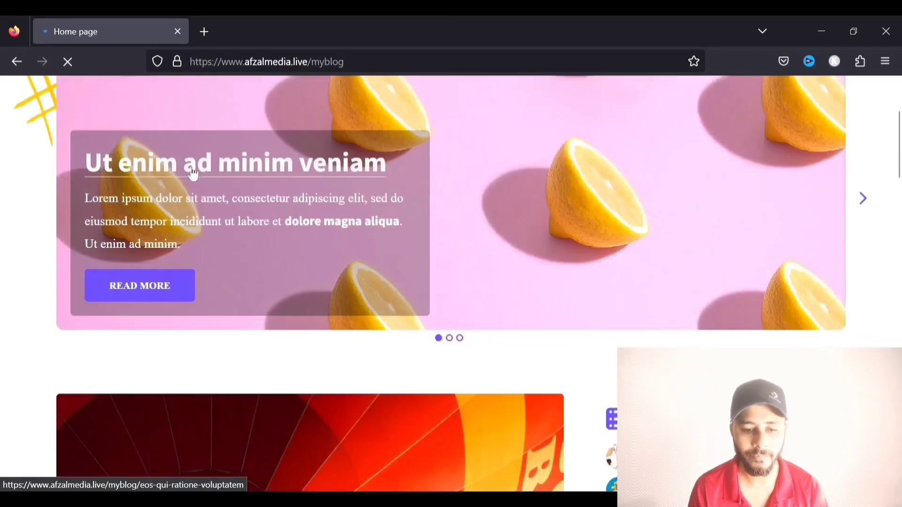
pyautogui.click(17, 62)
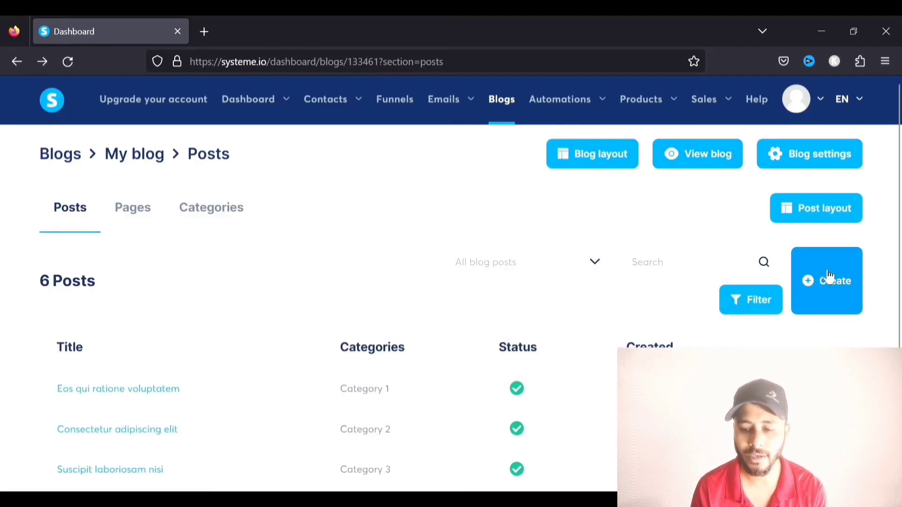
# Start a new blog post titled 'best smartphones under $500' and paste the title as its short description
pyautogui.click(839, 288)
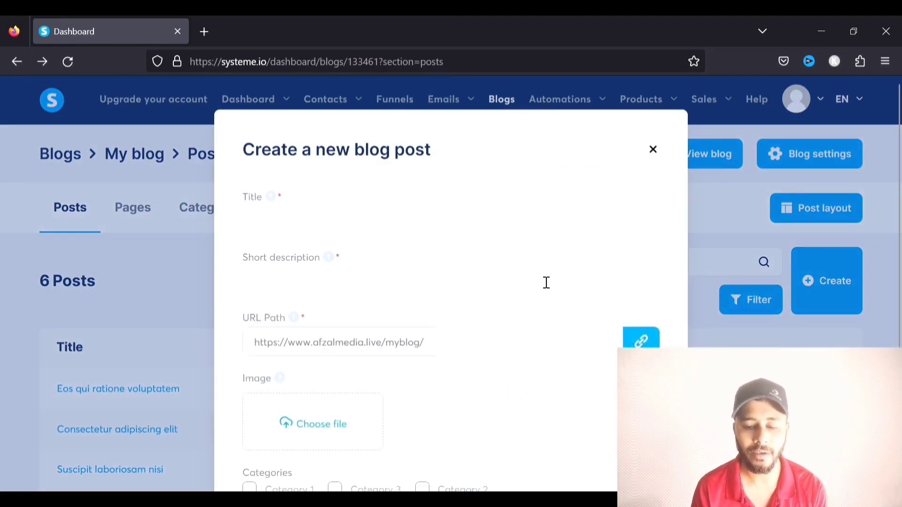
pyautogui.click(363, 221)
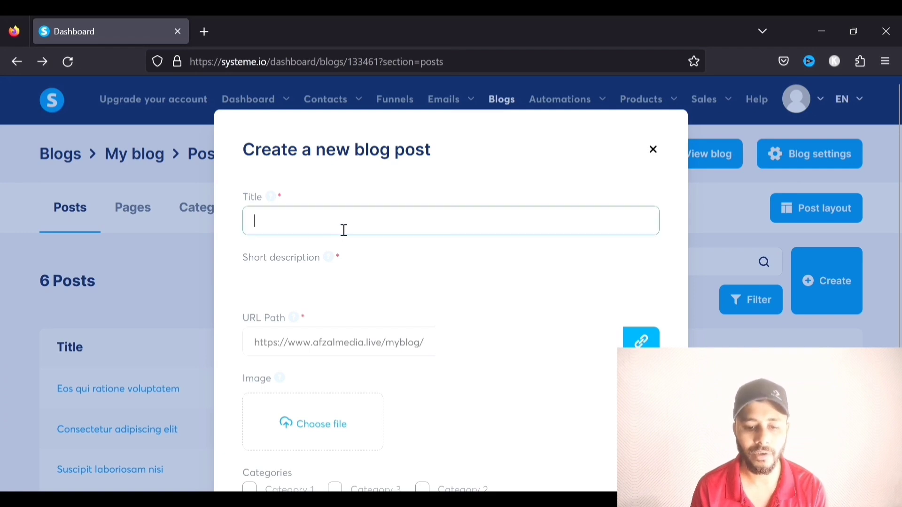
pyautogui.write('bet')
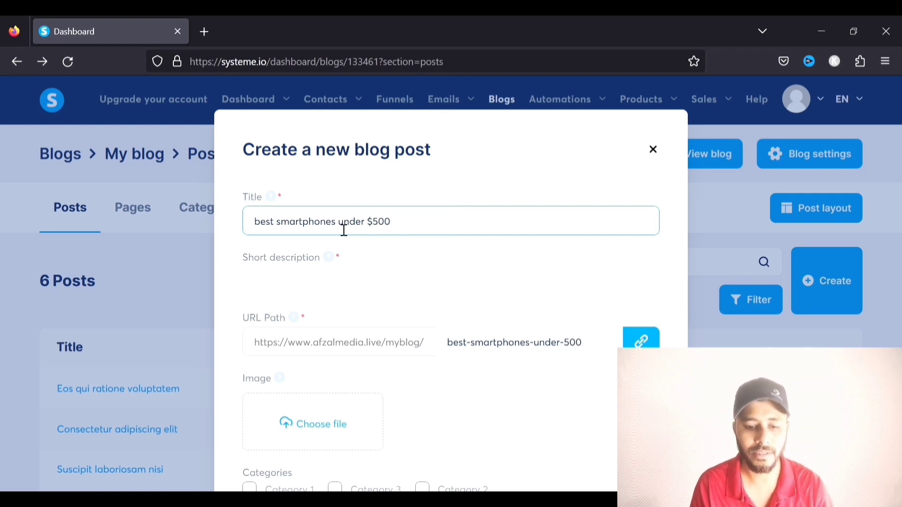
pyautogui.click(283, 284)
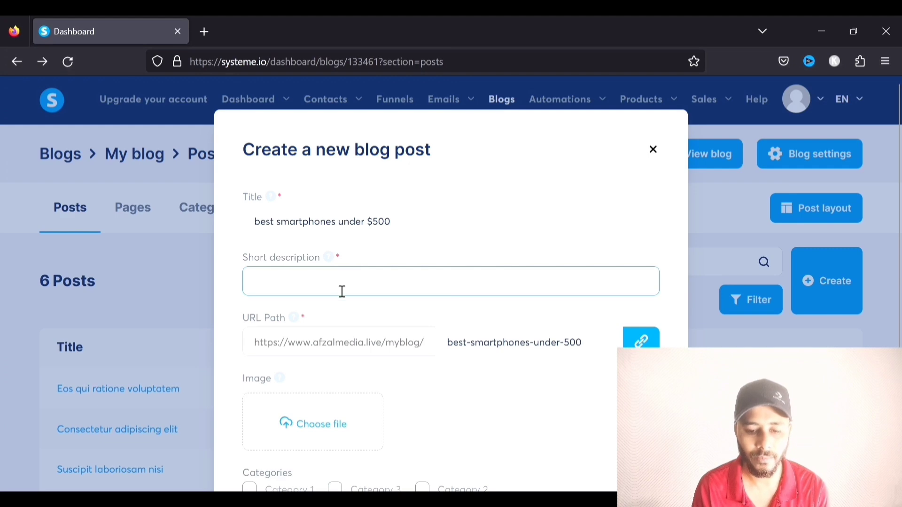
pyautogui.moveTo(392, 222); pyautogui.dragTo(161, 218)
pyautogui.hotkey('ctrl', 'c')
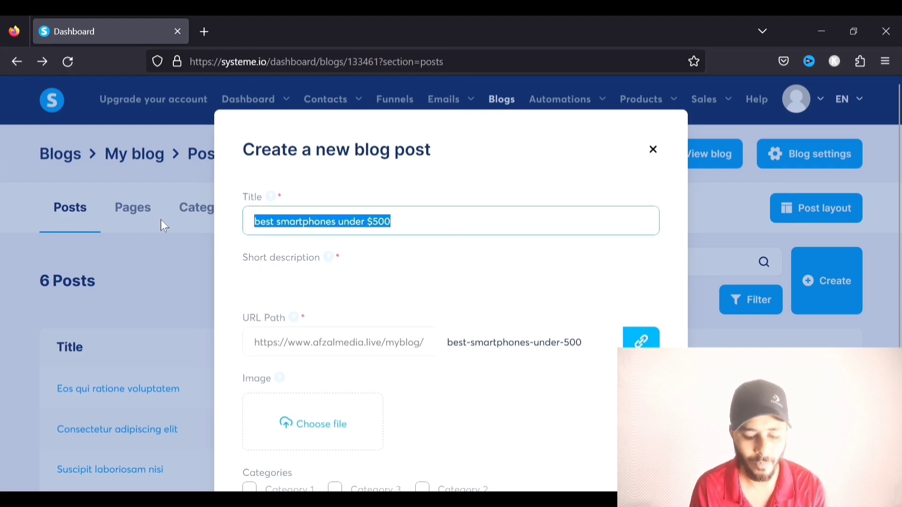
pyautogui.click(297, 291)
pyautogui.hotkey('ctrl', 'v')
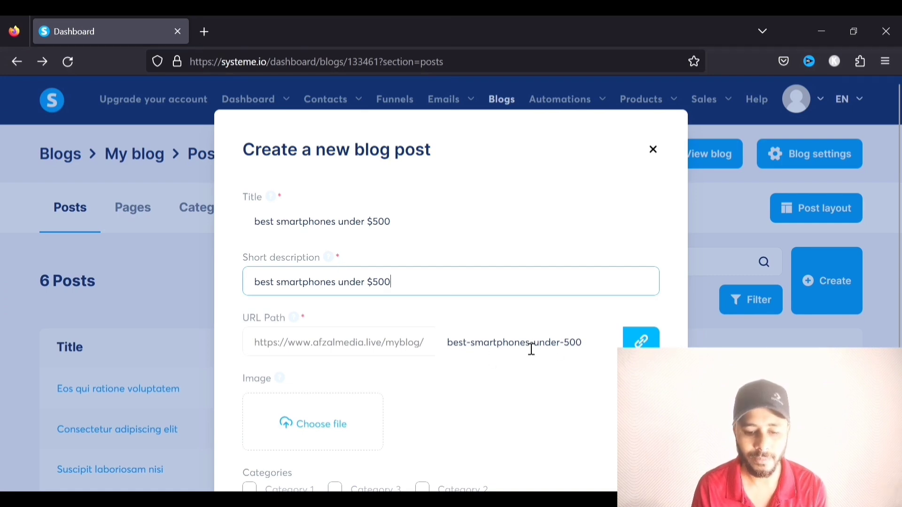
# Put the post in Category 1 only, save it, and open it in the page editor
pyautogui.scroll(-3, 585, 316)
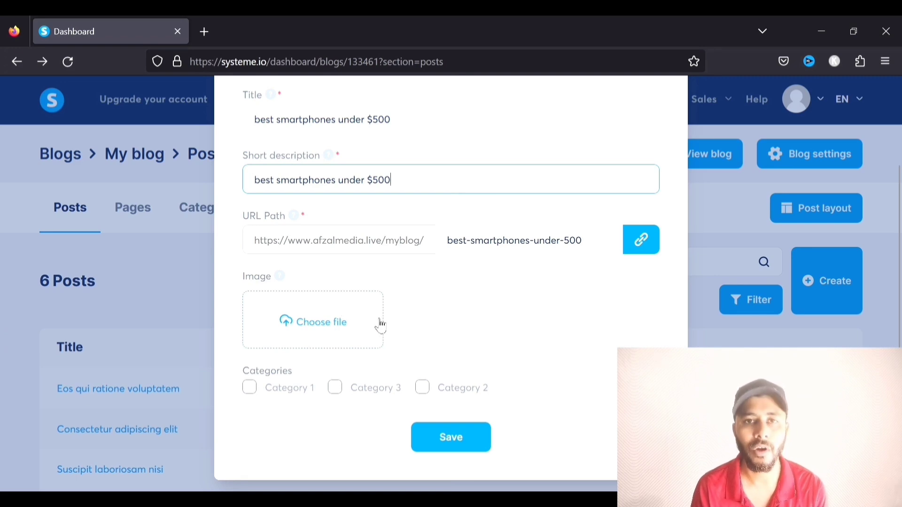
pyautogui.click(251, 389)
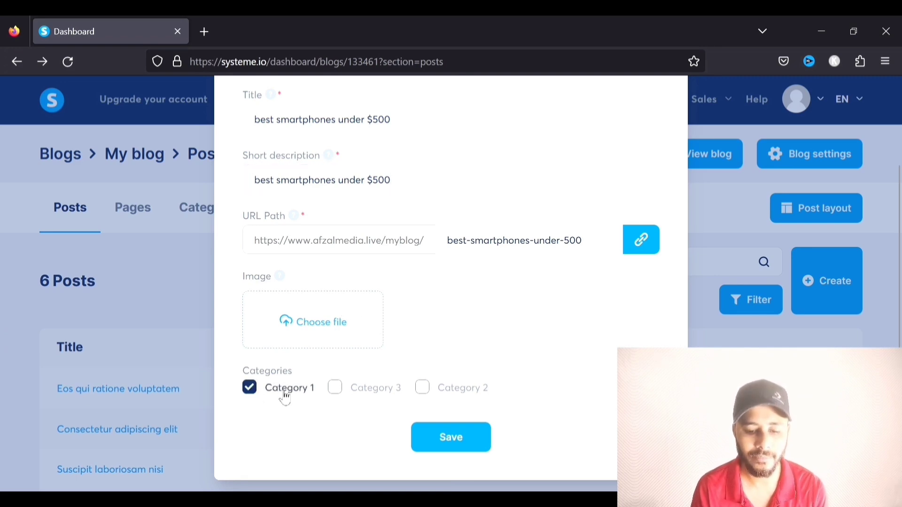
pyautogui.click(335, 390)
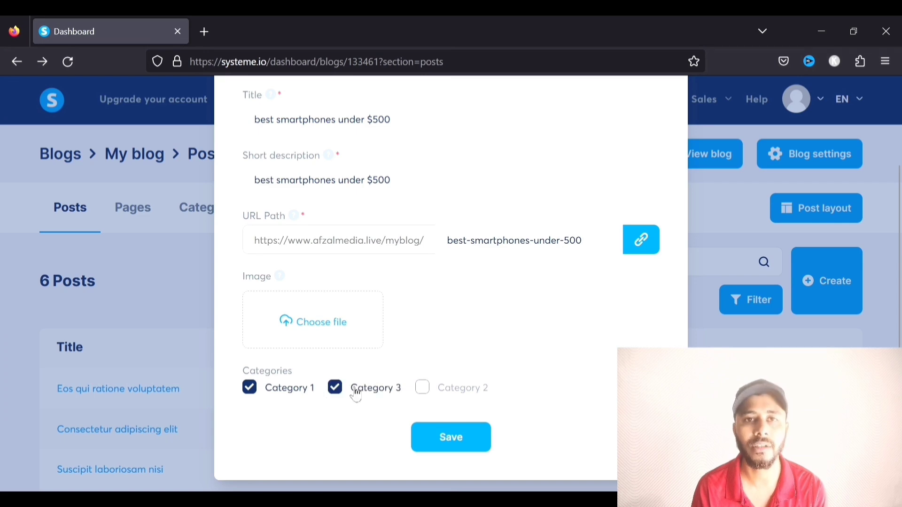
pyautogui.click(338, 391)
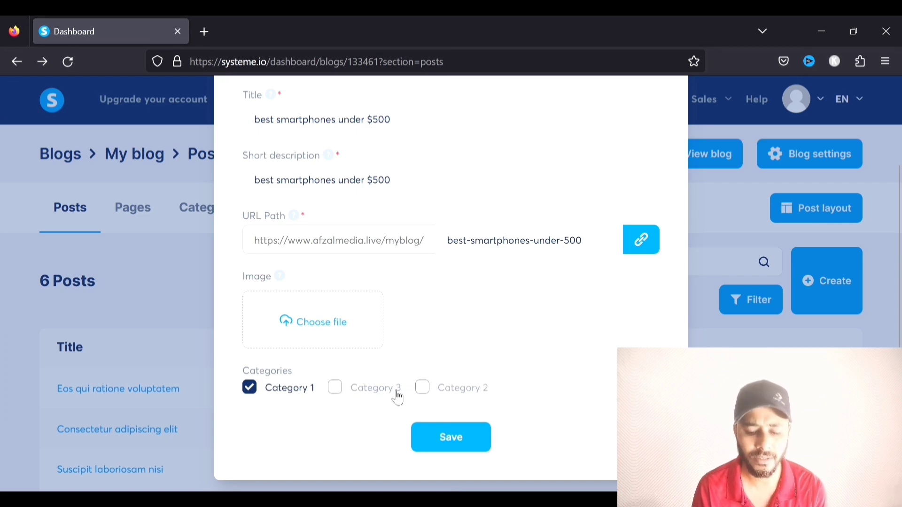
pyautogui.click(441, 439)
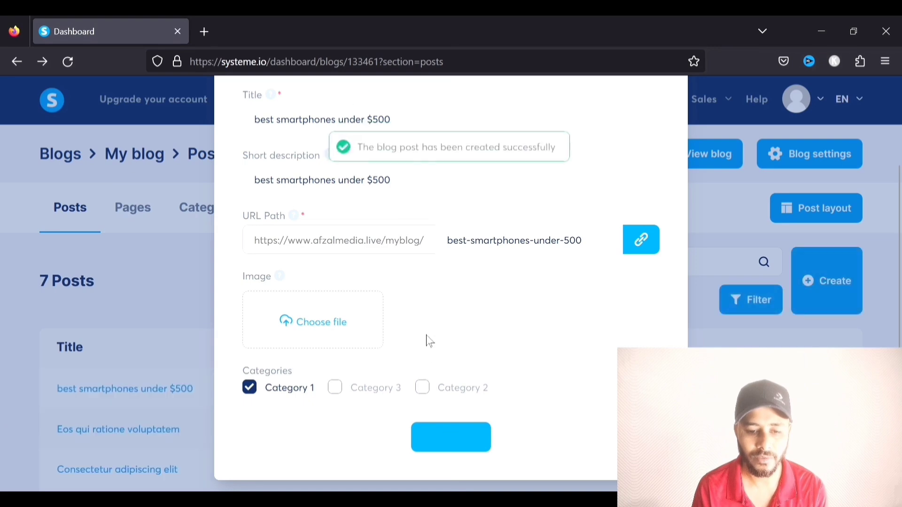
pyautogui.scroll(-3, 362, 362)
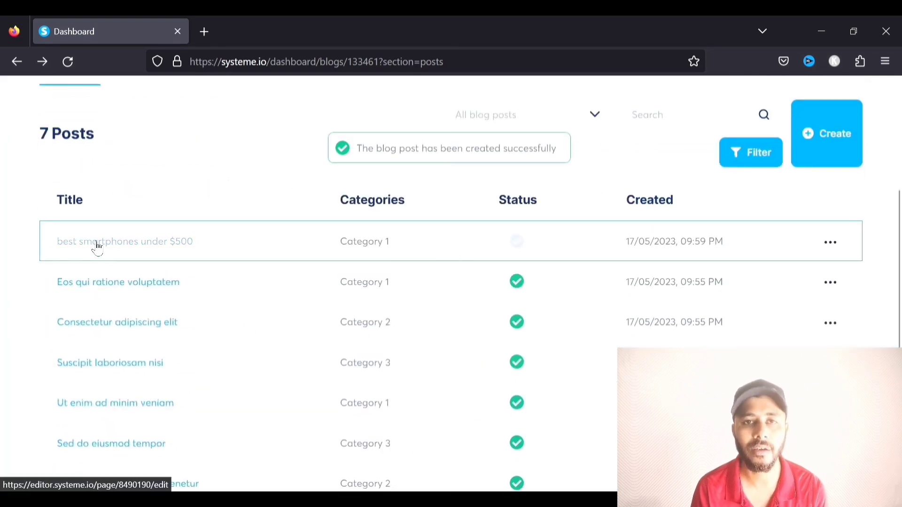
pyautogui.click(97, 245)
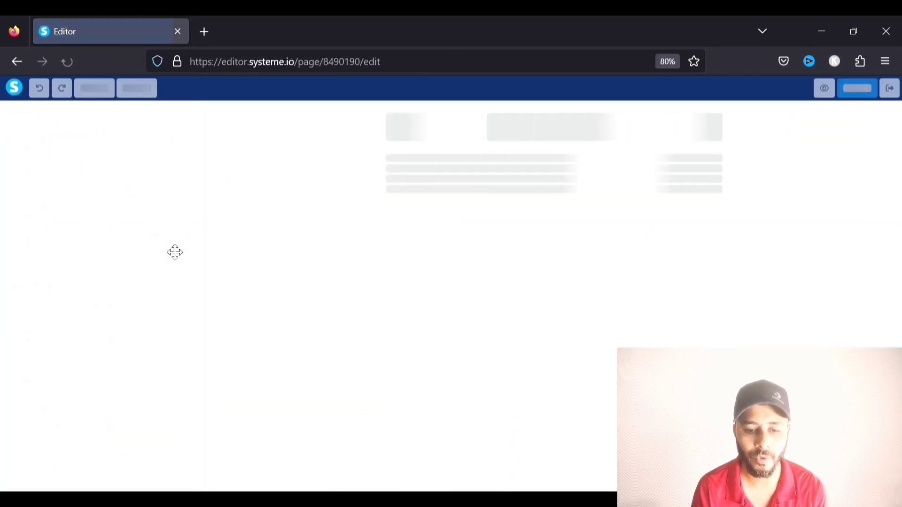
# Add a headline, a text paragraph and a bulleted list to the post body
pyautogui.scroll(-5, 523, 233)
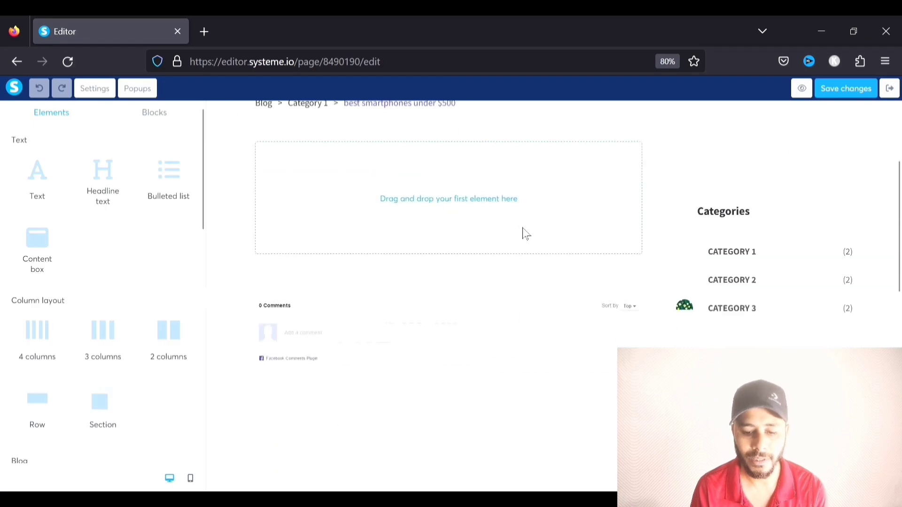
pyautogui.scroll(5, 523, 233)
pyautogui.scroll(-10, 735, 187)
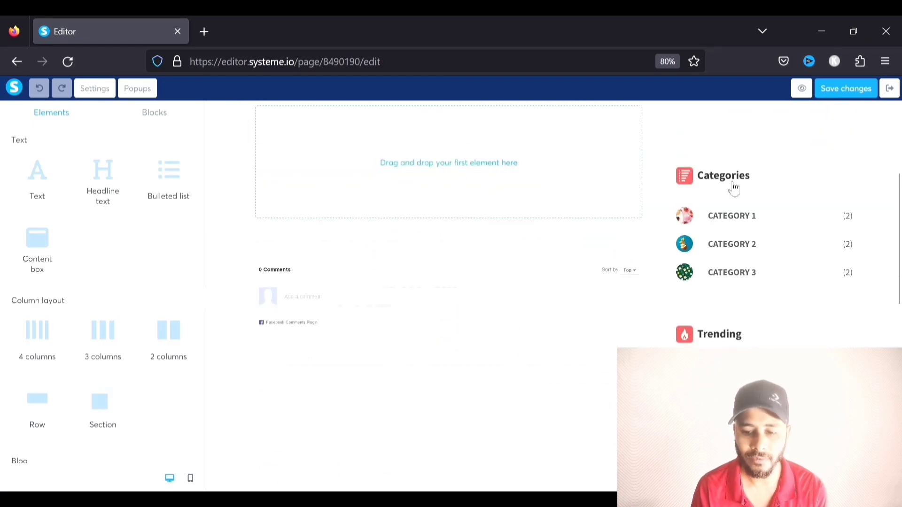
pyautogui.scroll(10, 632, 188)
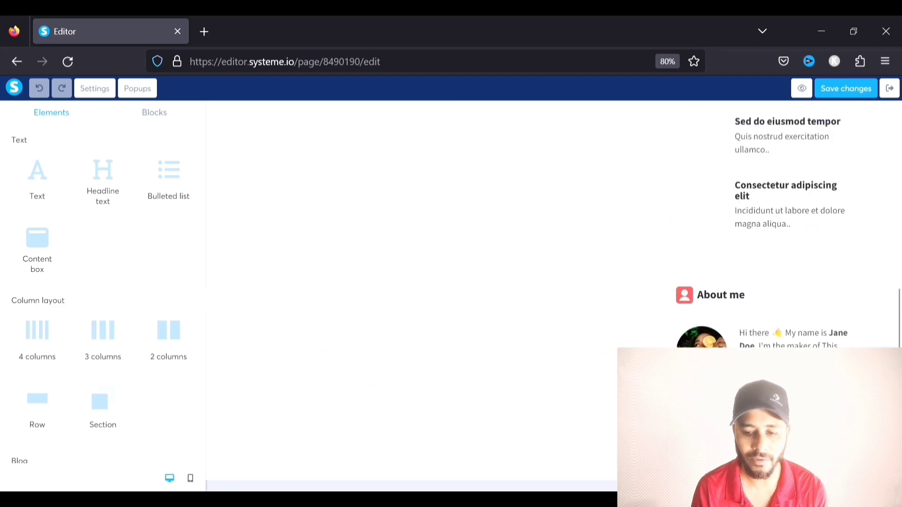
pyautogui.scroll(-1, 390, 361)
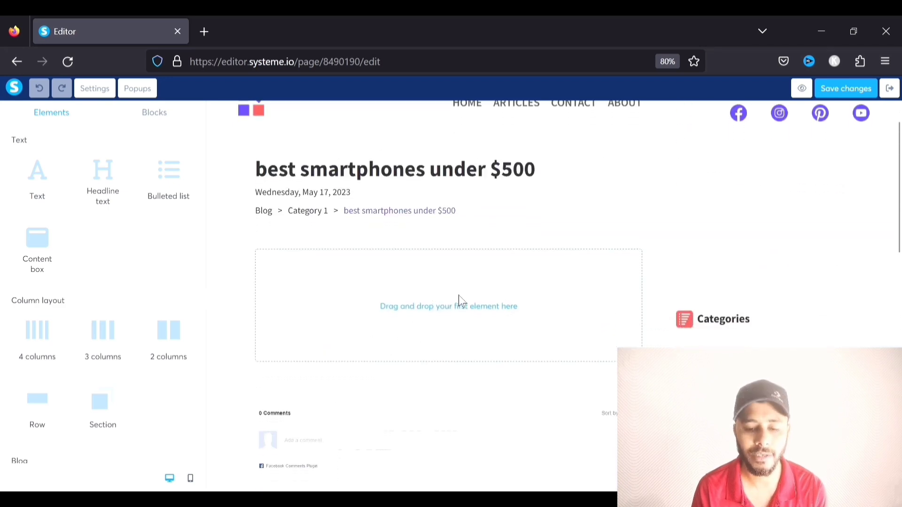
pyautogui.moveTo(36, 186)
pyautogui.mouseDown()
pyautogui.moveTo(219, 238)
pyautogui.moveTo(184, 252)
pyautogui.moveTo(34, 182)
pyautogui.mouseUp()
pyautogui.moveTo(103, 193); pyautogui.dragTo(349, 308)
pyautogui.moveTo(49, 189); pyautogui.dragTo(381, 324)
pyautogui.moveTo(168, 180); pyautogui.dragTo(316, 391)
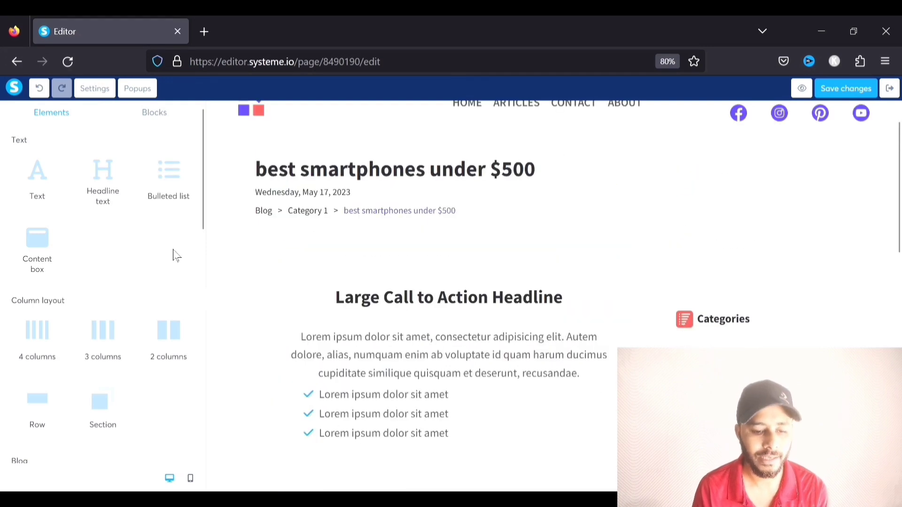
# Save the post page and exit back to the blog's posts list
pyautogui.scroll(-3, 93, 249)
pyautogui.scroll(-4, 18, 272)
pyautogui.scroll(1, 318, 333)
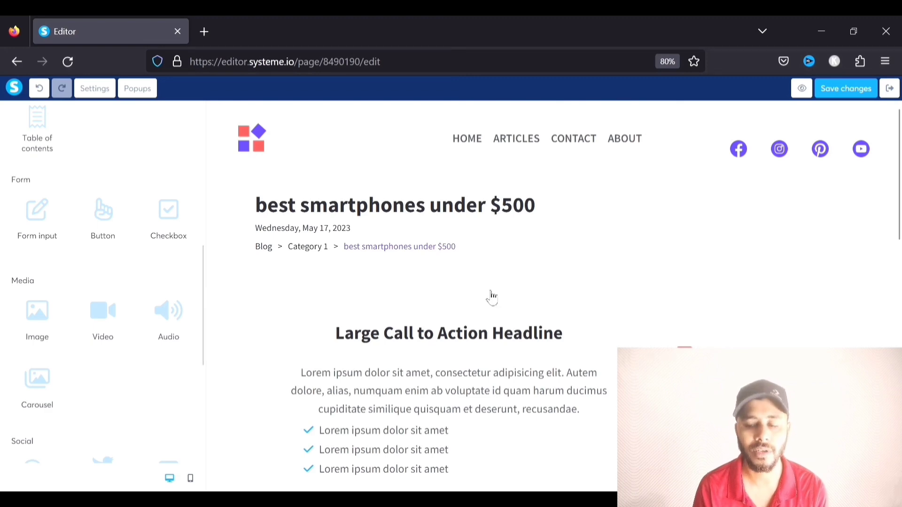
pyautogui.click(827, 86)
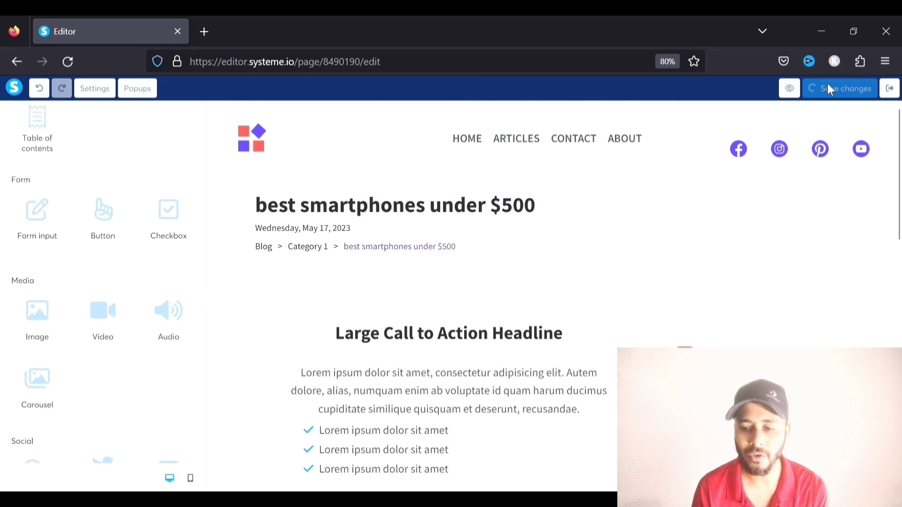
pyautogui.click(889, 88)
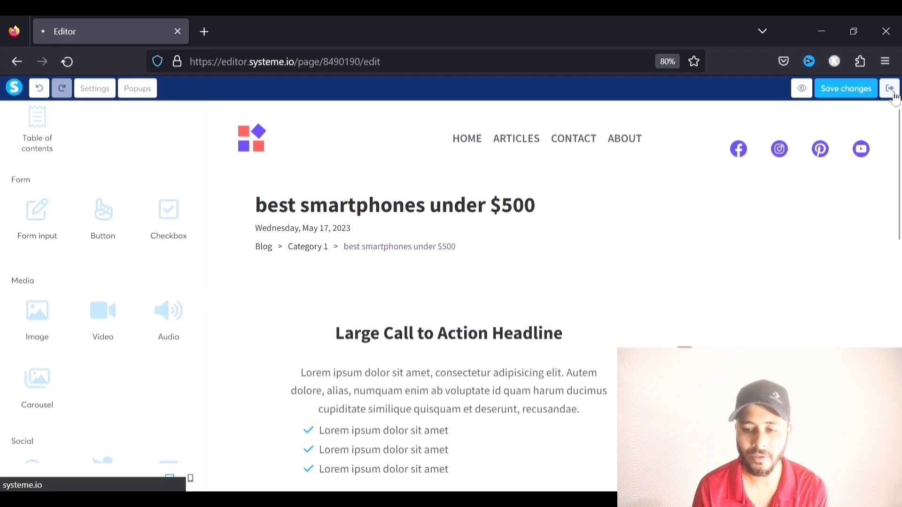
pyautogui.scroll(-2, 552, 245)
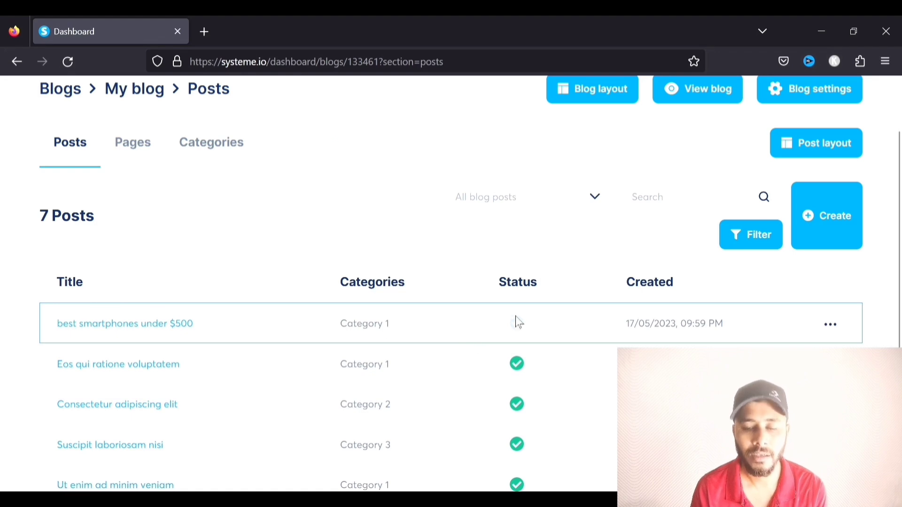
# Activate the 'best smartphones under $500' post from its row menu and confirm
pyautogui.moveTo(519, 331)
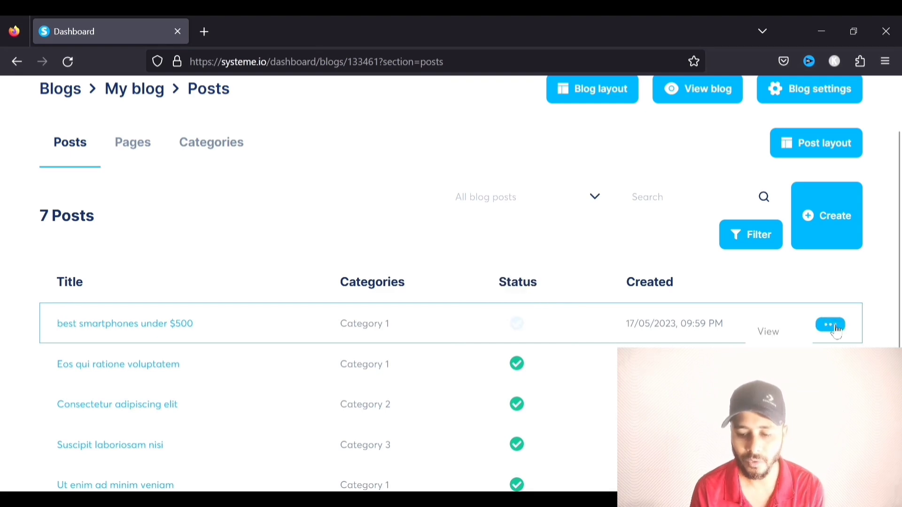
pyautogui.click(776, 376)
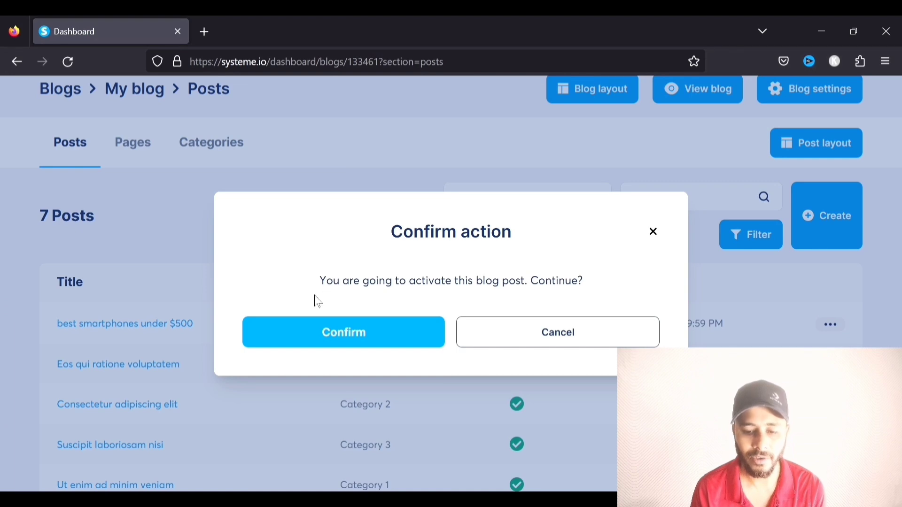
pyautogui.click(358, 331)
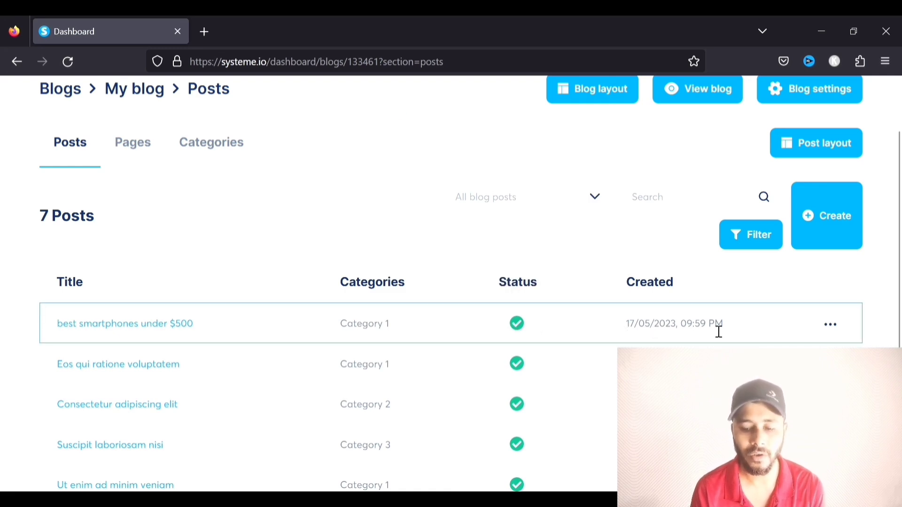
pyautogui.scroll(2, 714, 330)
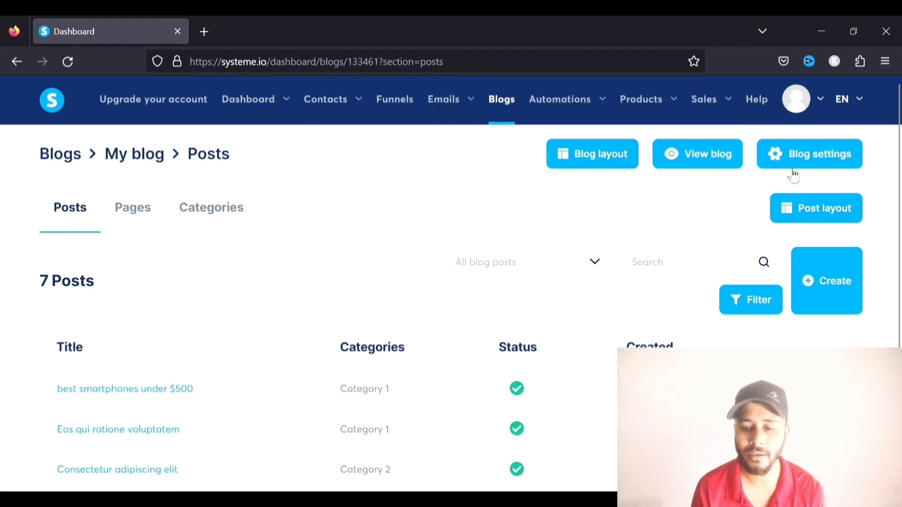
# View the Edit blog settings, close them unchanged, and go back to the main Dashboard
pyautogui.click(817, 153)
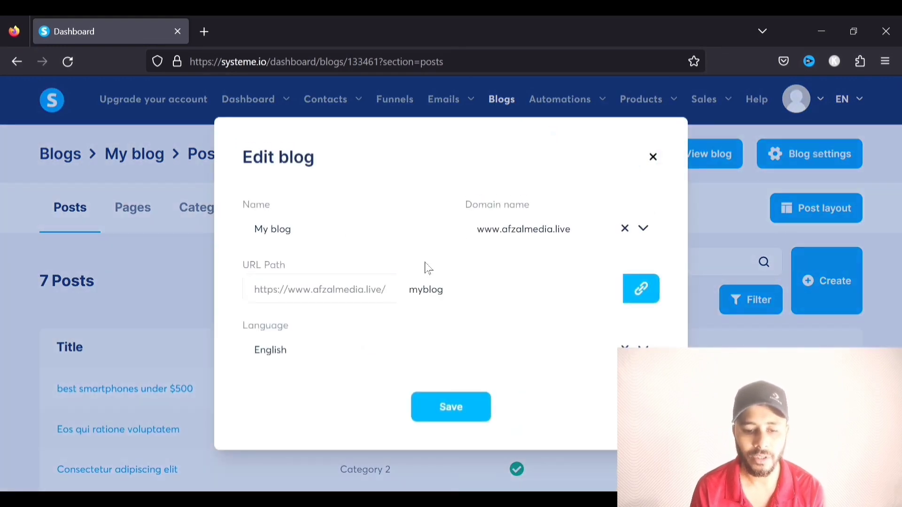
pyautogui.click(654, 157)
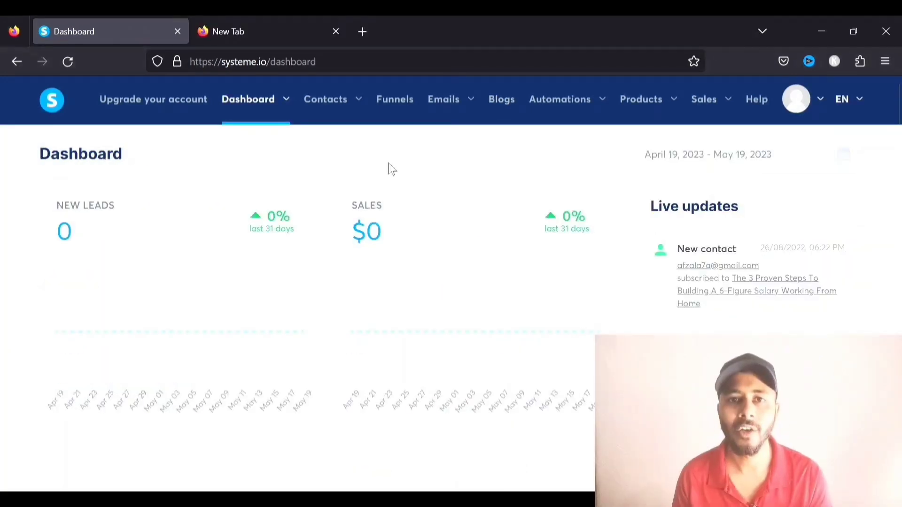
pyautogui.moveTo(571, 106)
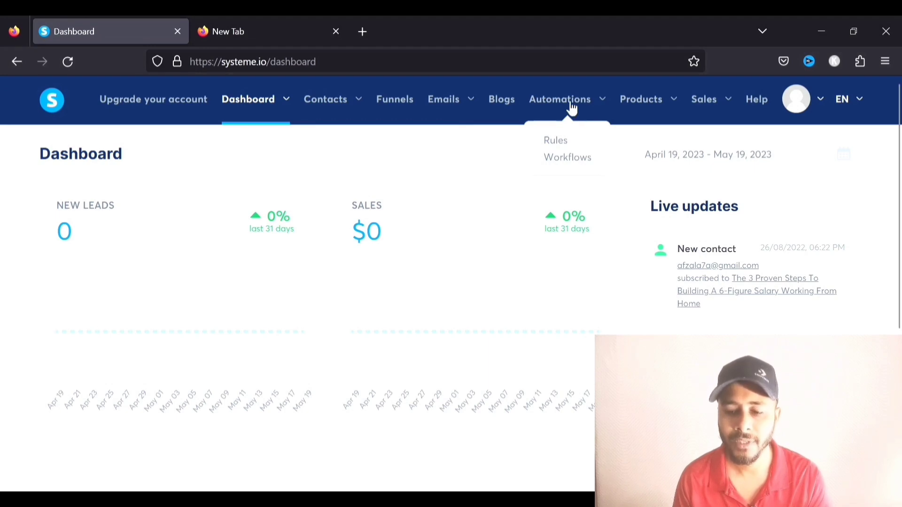
# Create a new automation rule with an 'Enrolled in course' trigger for the YouTube Wealth course
pyautogui.click(555, 141)
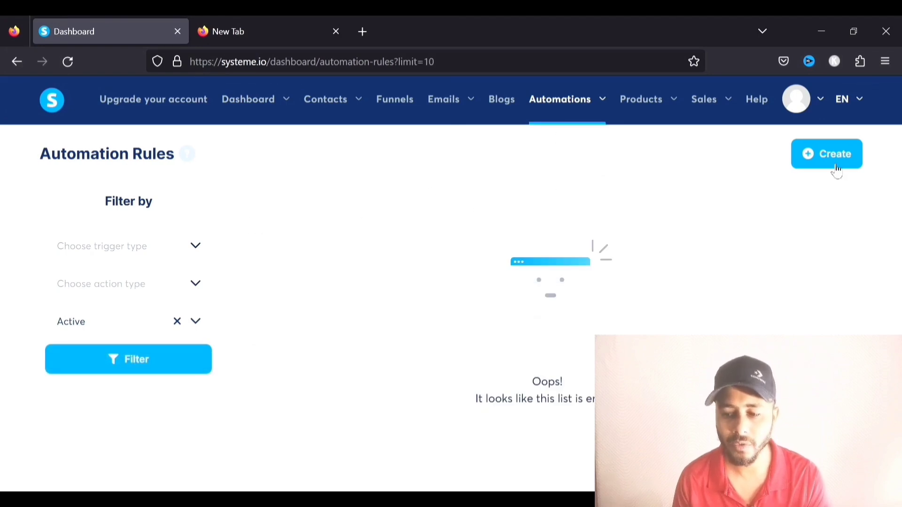
pyautogui.click(825, 157)
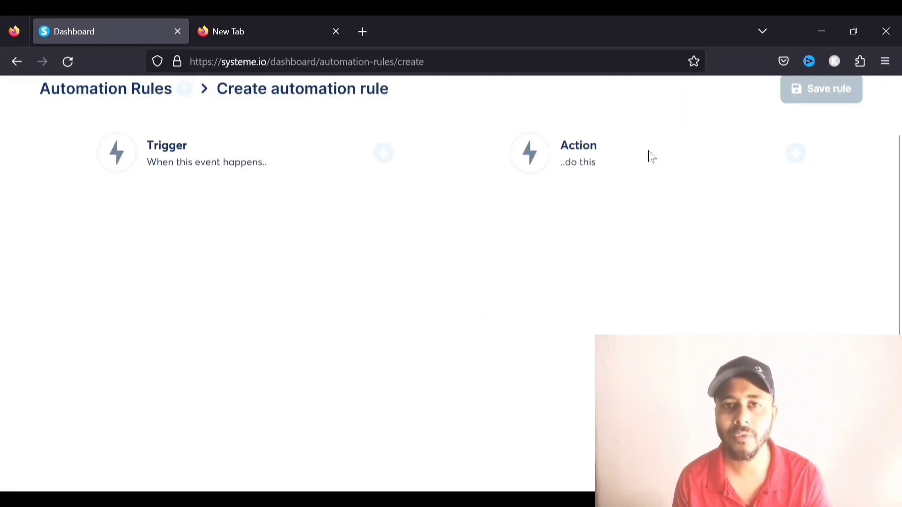
pyautogui.click(385, 156)
pyautogui.scroll(-6, 374, 204)
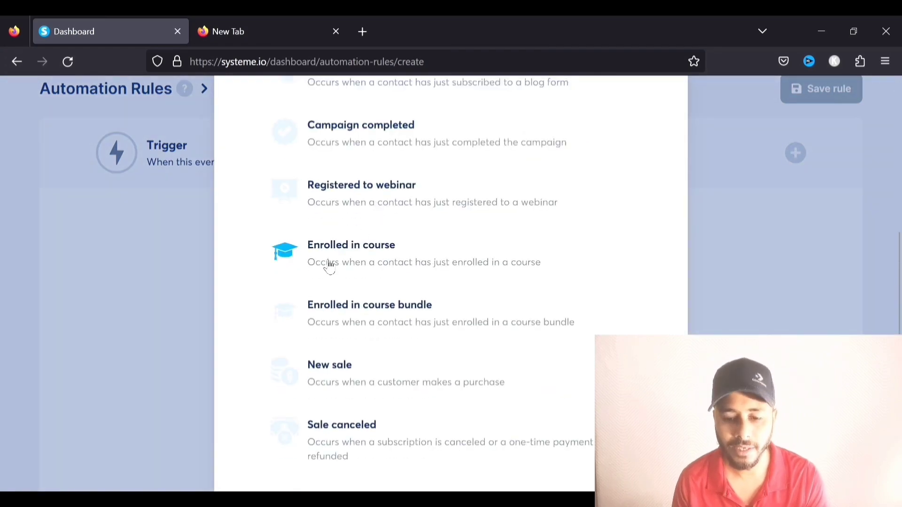
pyautogui.click(376, 256)
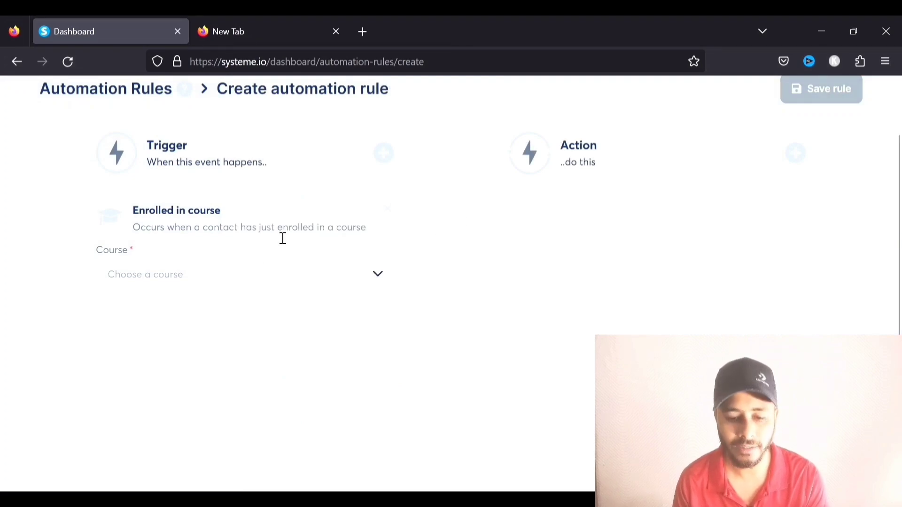
pyautogui.click(382, 278)
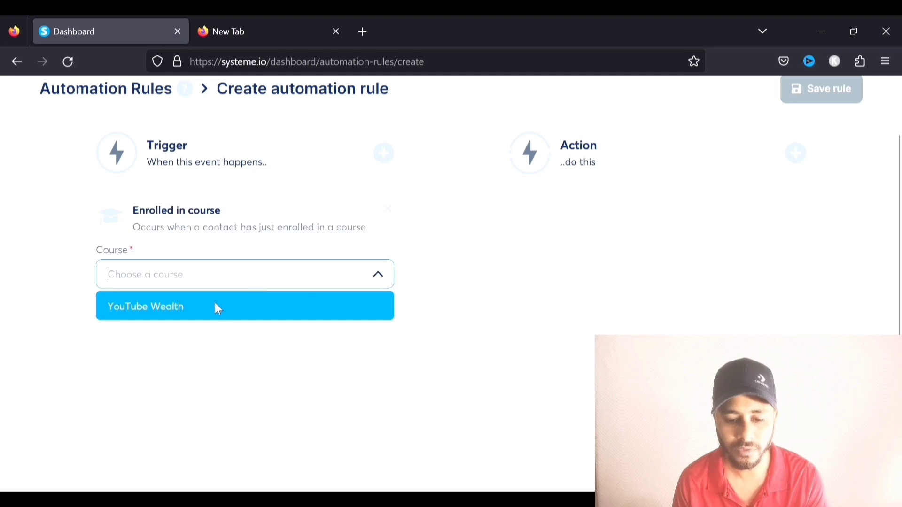
pyautogui.click(142, 315)
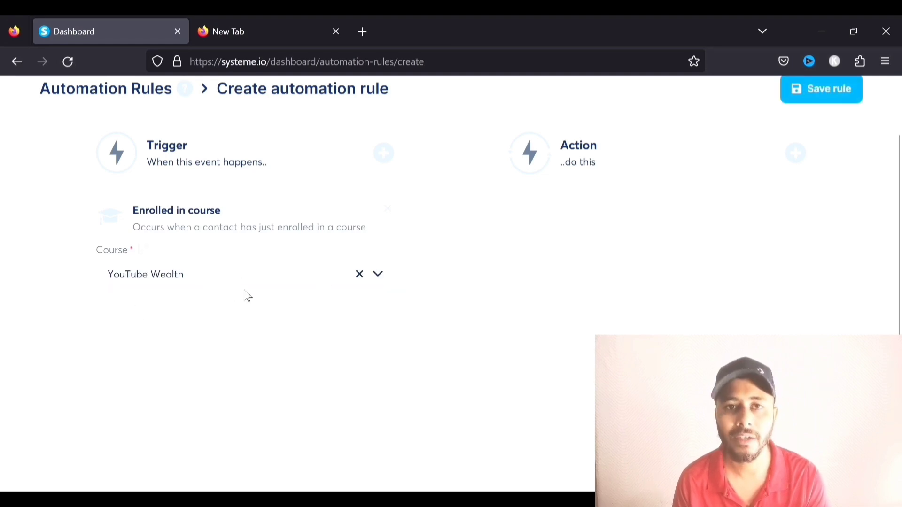
pyautogui.scroll(1, 245, 284)
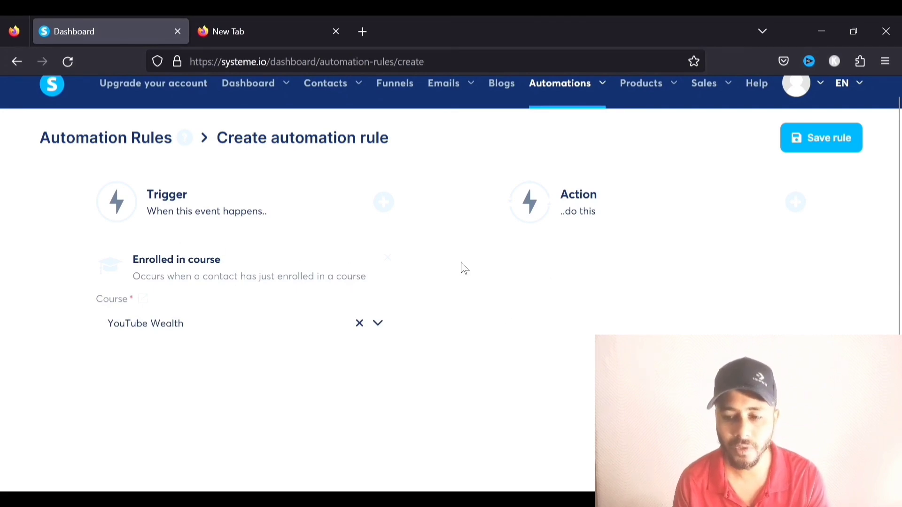
# Add a 'Send email' action to the rule, leaving its email unselected
pyautogui.click(795, 203)
pyautogui.scroll(-5, 471, 243)
pyautogui.scroll(5, 467, 241)
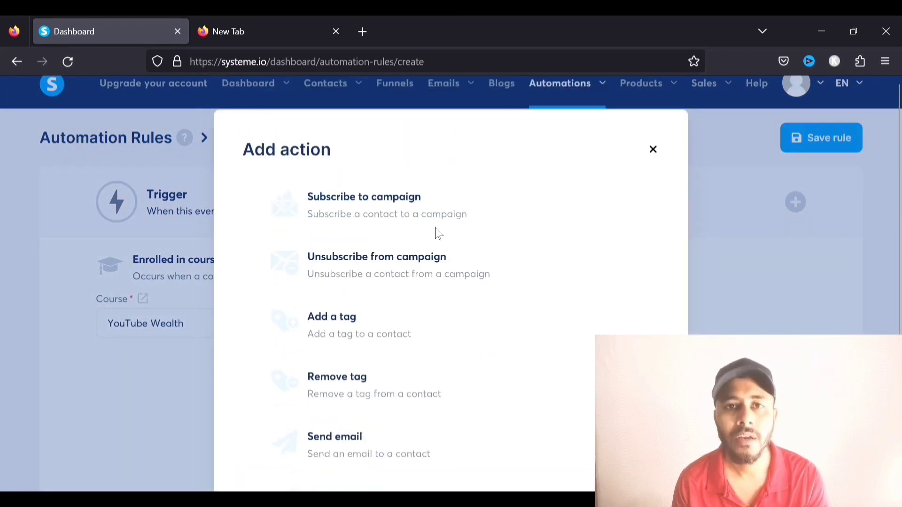
pyautogui.scroll(-1, 409, 210)
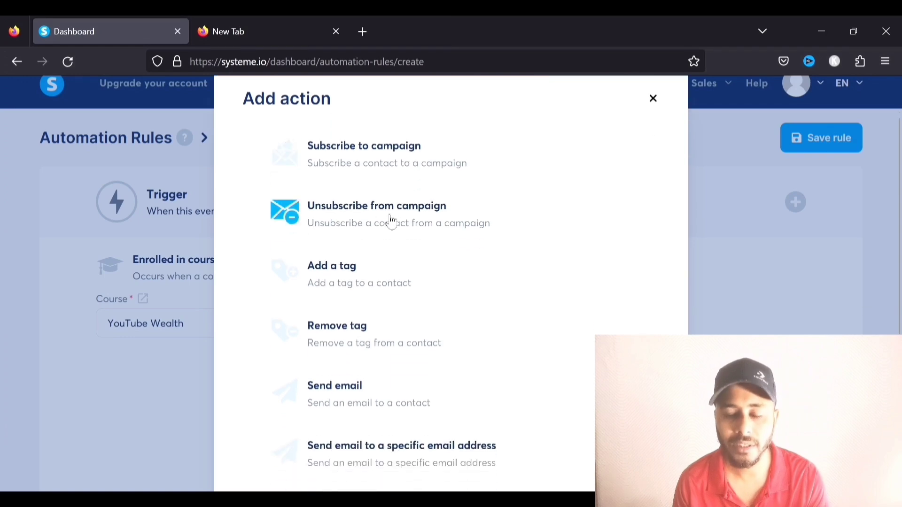
pyautogui.scroll(-3, 382, 234)
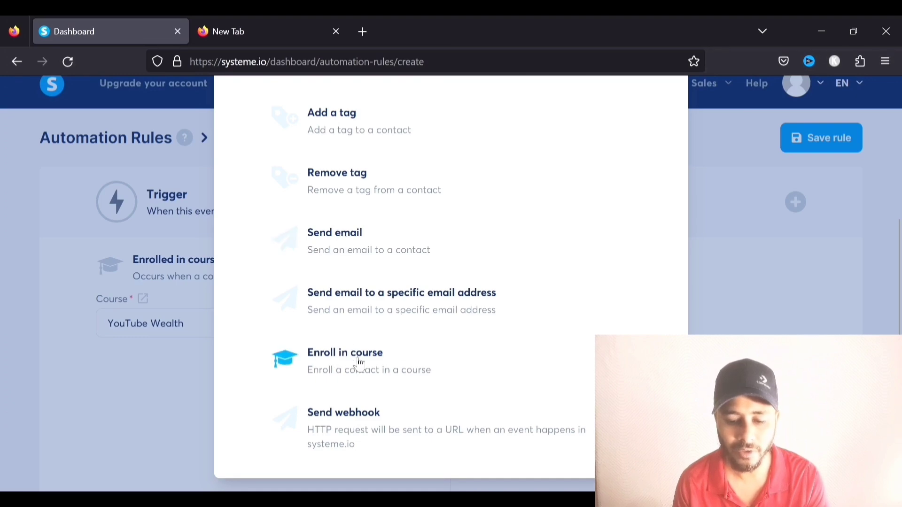
pyautogui.click(341, 235)
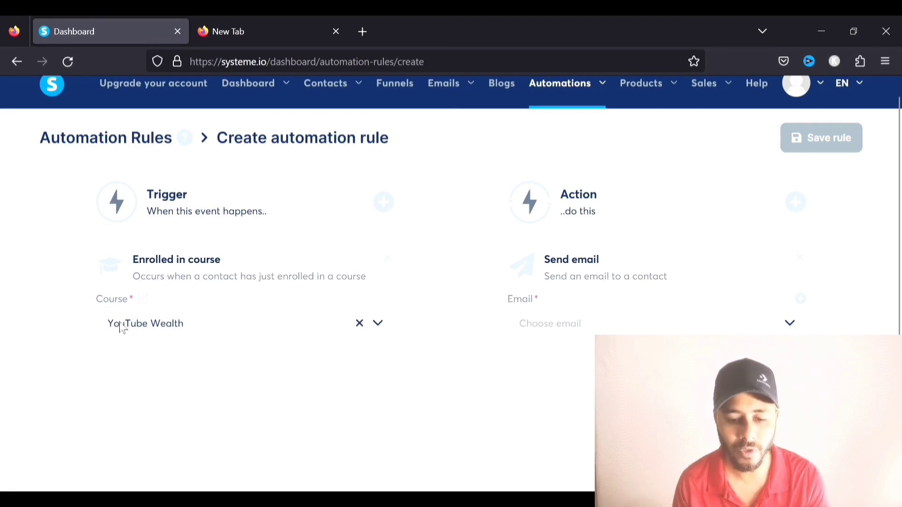
pyautogui.click(790, 324)
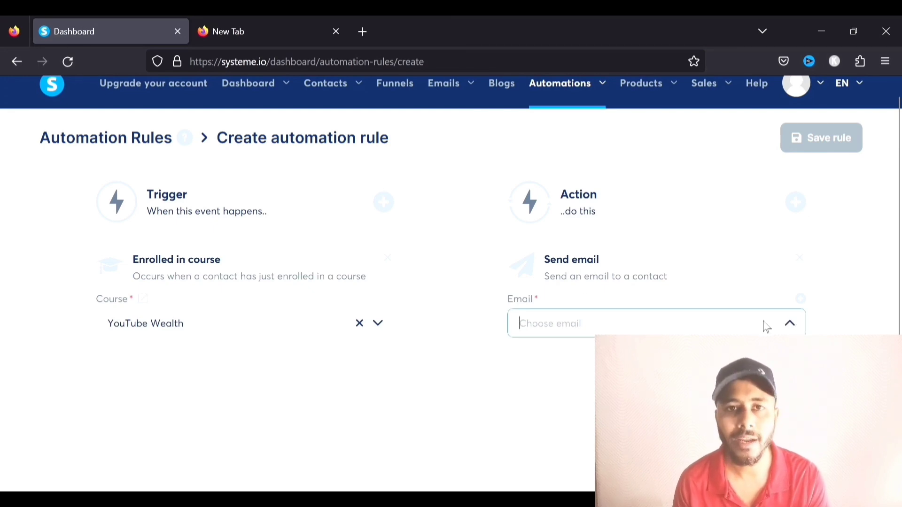
pyautogui.click(800, 299)
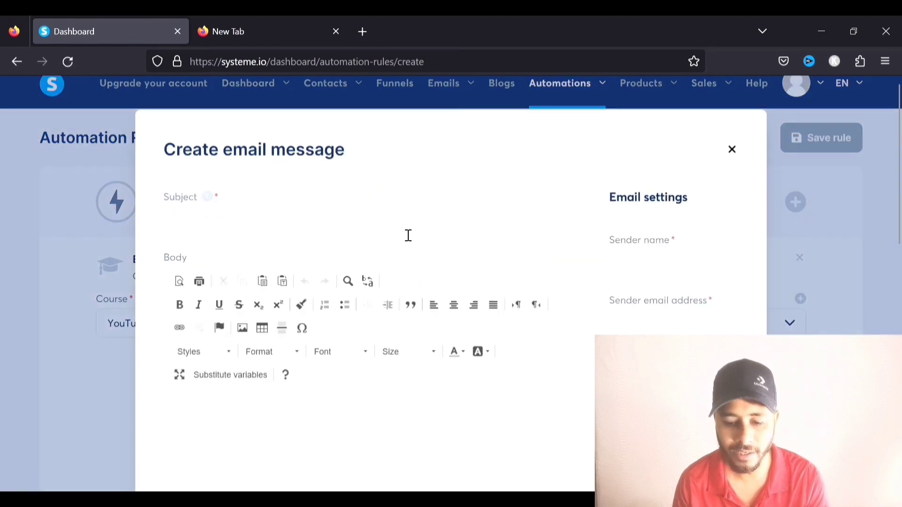
pyautogui.scroll(-5, 437, 235)
pyautogui.scroll(5, 345, 210)
pyautogui.click(733, 99)
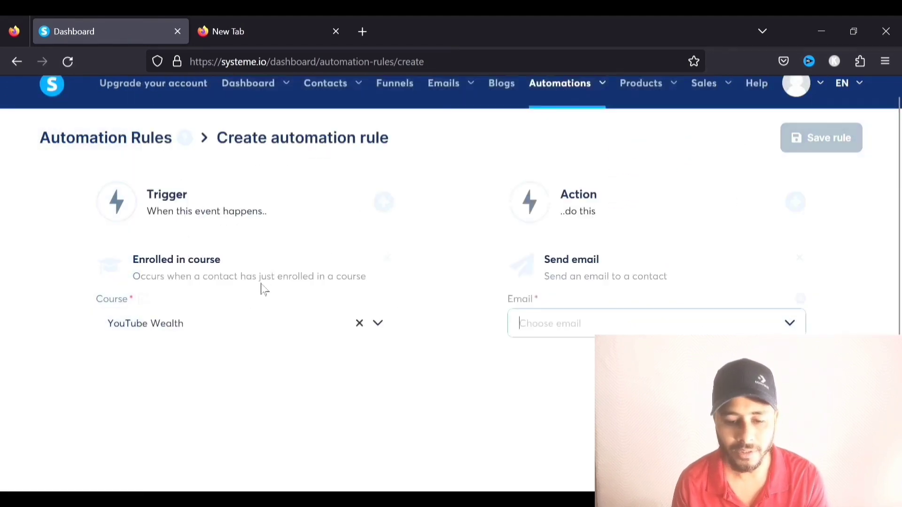
# Add 'Email link clicked' as a second trigger on the rule
pyautogui.click(385, 203)
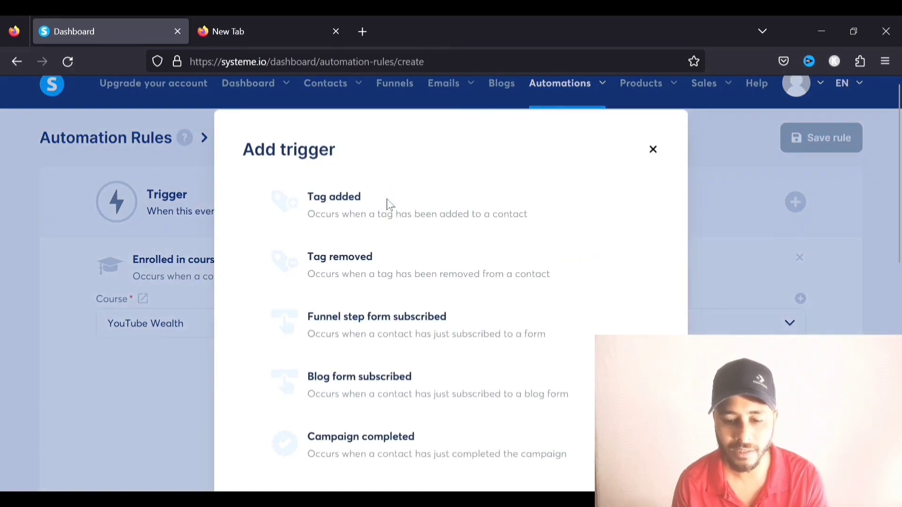
pyautogui.scroll(-10, 417, 282)
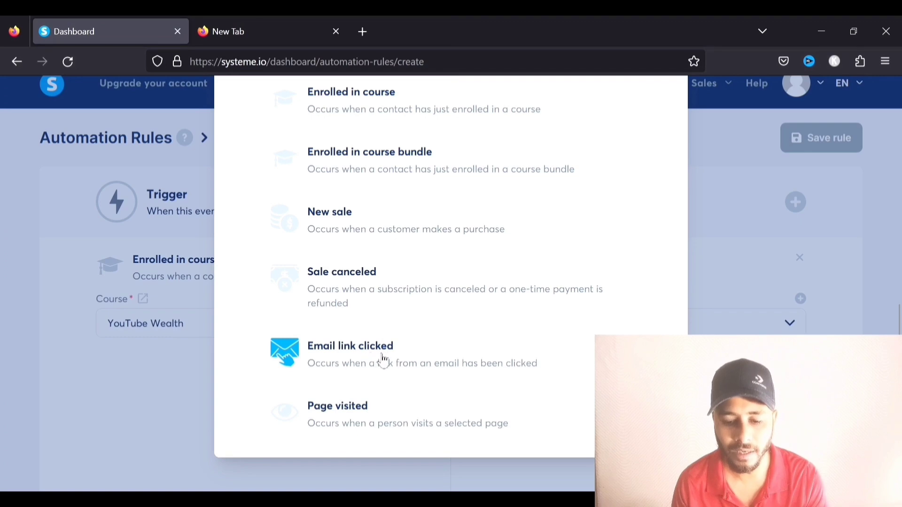
pyautogui.click(353, 354)
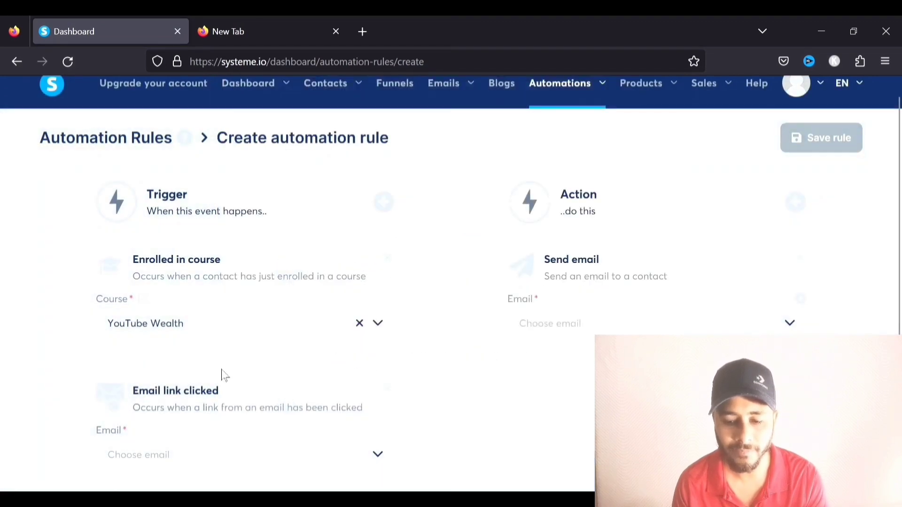
pyautogui.scroll(-2, 258, 362)
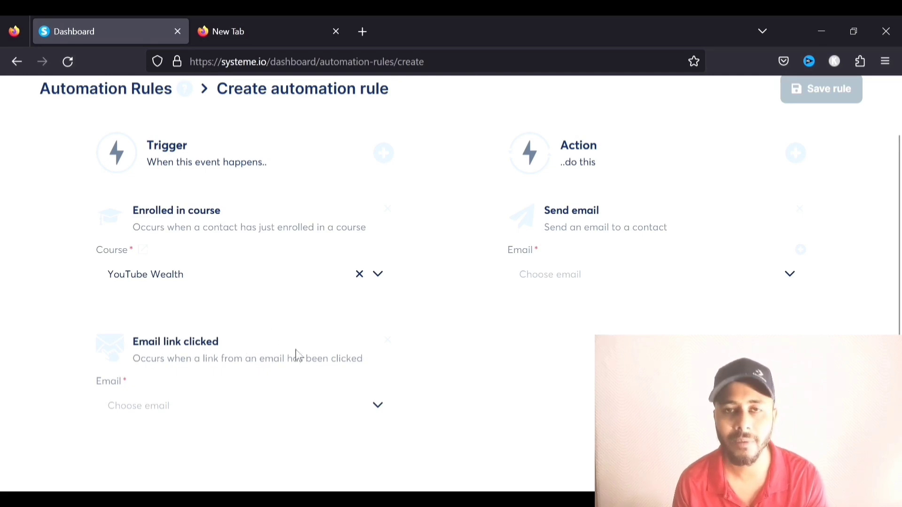
pyautogui.scroll(2, 296, 354)
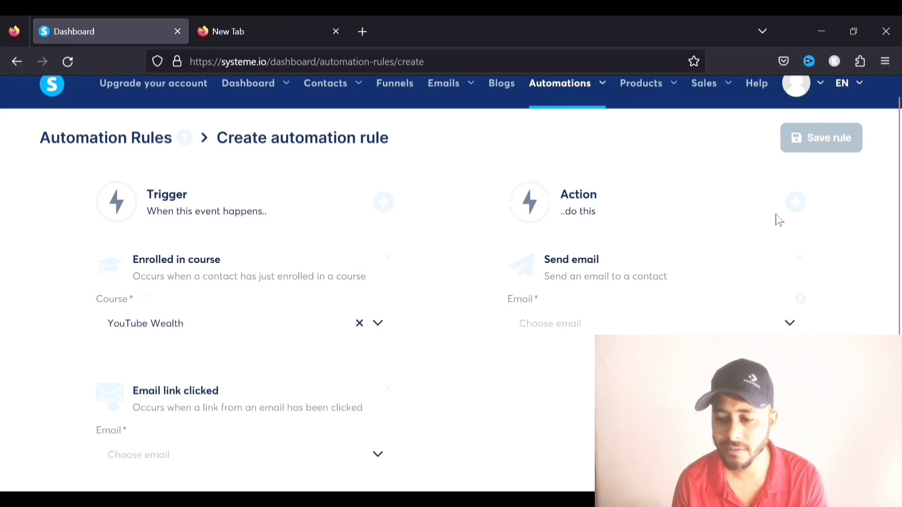
pyautogui.scroll(1, 794, 235)
# Add an 'Add a tag' action to the rule
pyautogui.click(796, 217)
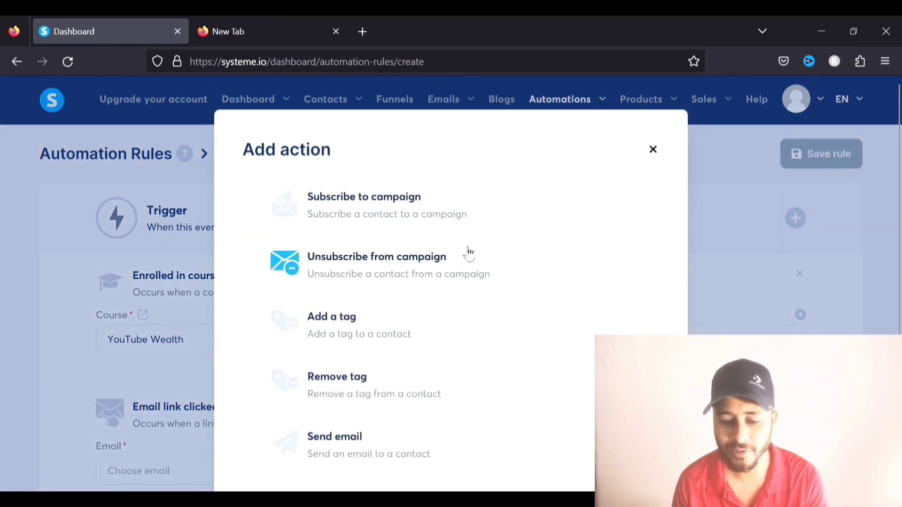
pyautogui.scroll(-5, 469, 253)
pyautogui.scroll(3, 466, 253)
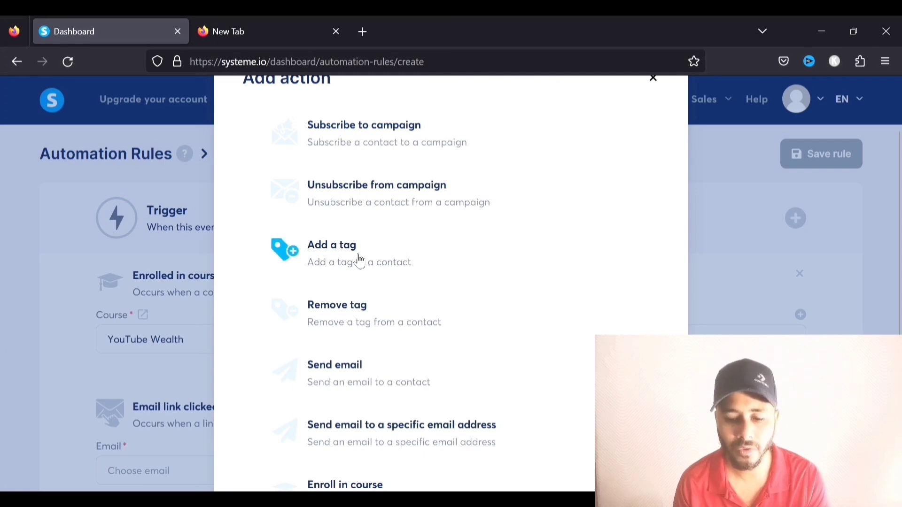
pyautogui.click(342, 254)
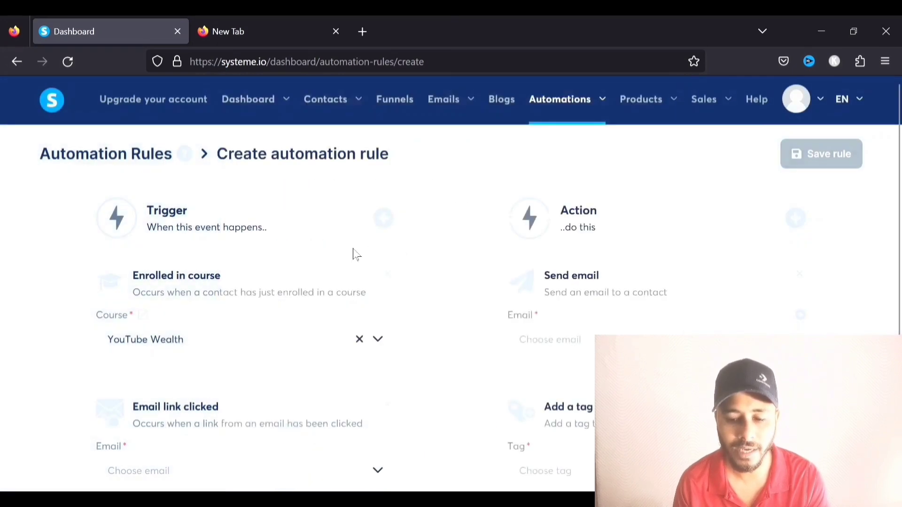
pyautogui.scroll(-3, 472, 277)
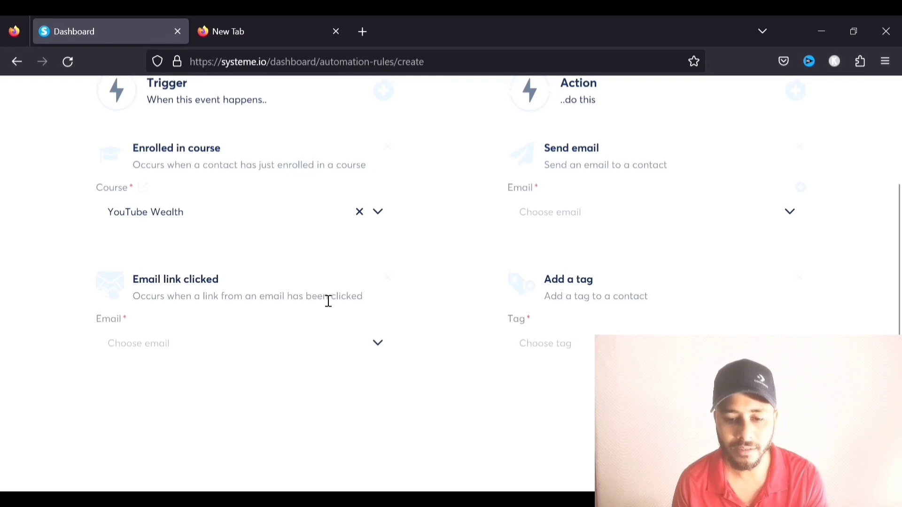
pyautogui.scroll(3, 329, 299)
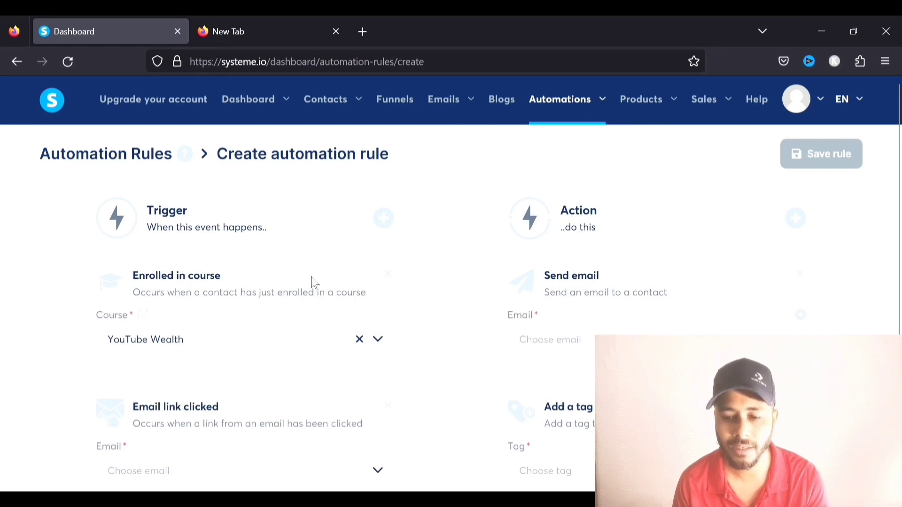
# Create a workflow named 'Workflow 1' on the Workflows page and open it in the builder
pyautogui.moveTo(580, 105)
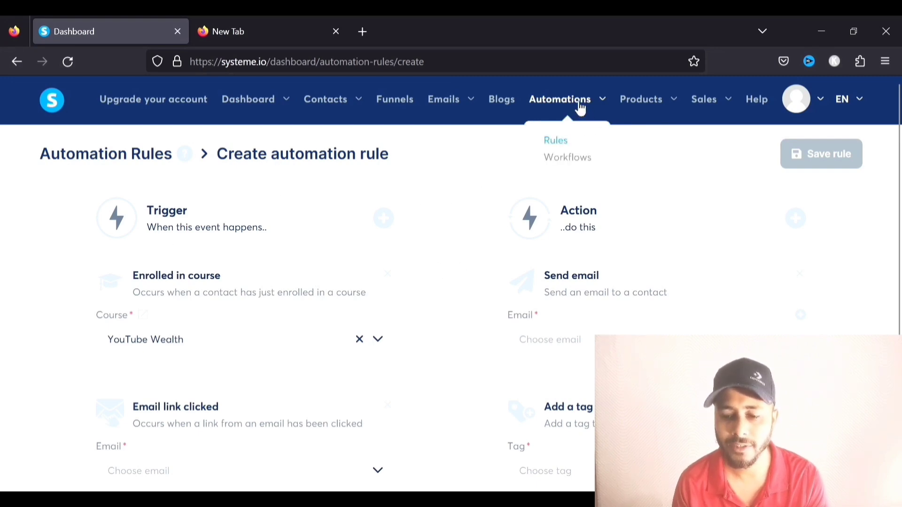
pyautogui.click(573, 162)
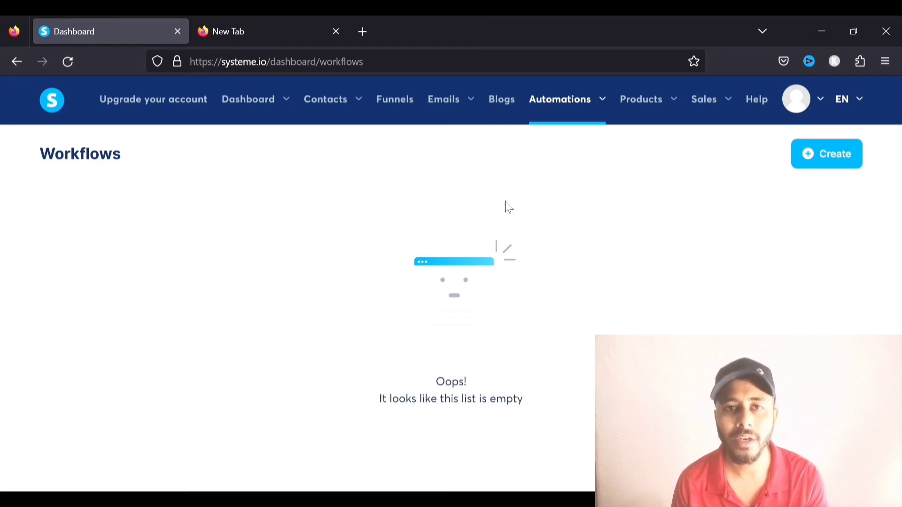
pyautogui.click(822, 160)
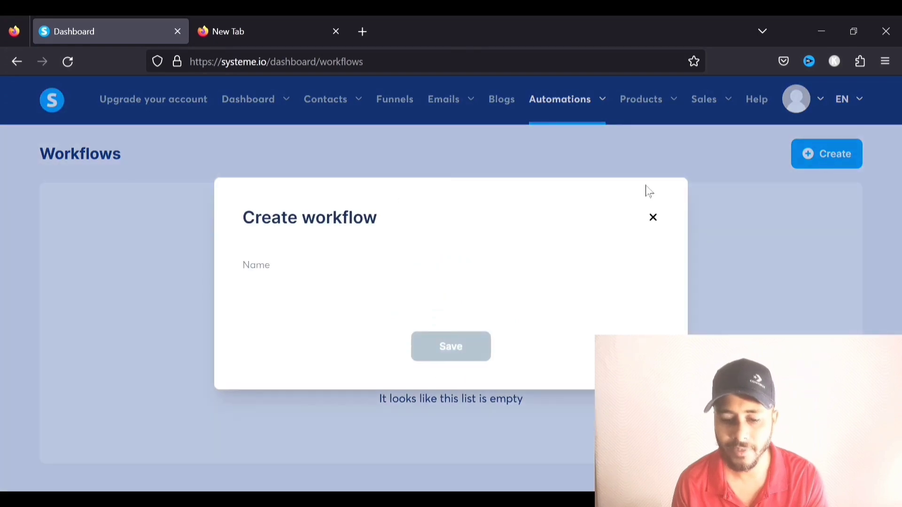
pyautogui.write('Wor')
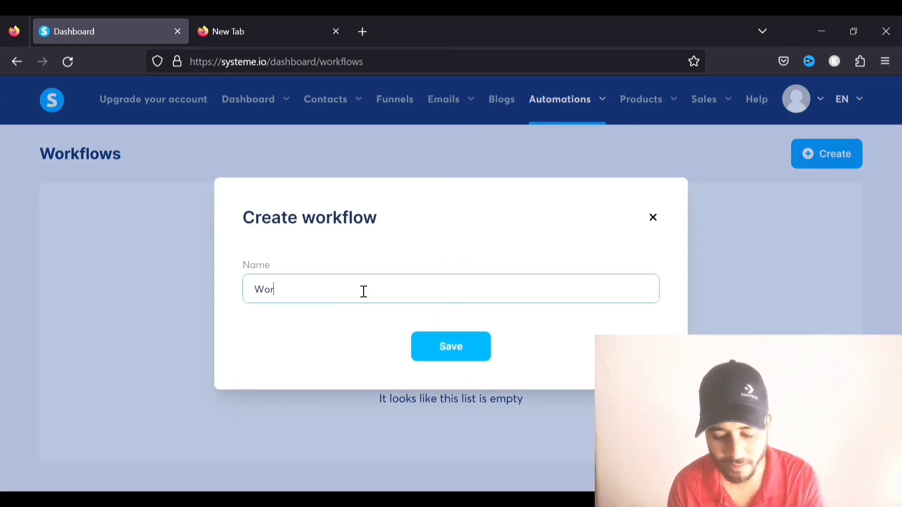
pyautogui.write('kflow 1')
pyautogui.click(434, 341)
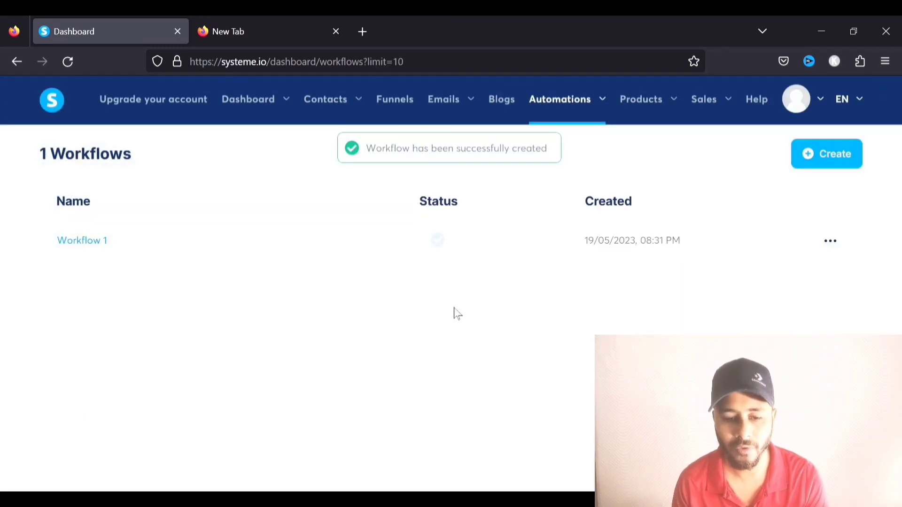
pyautogui.click(78, 244)
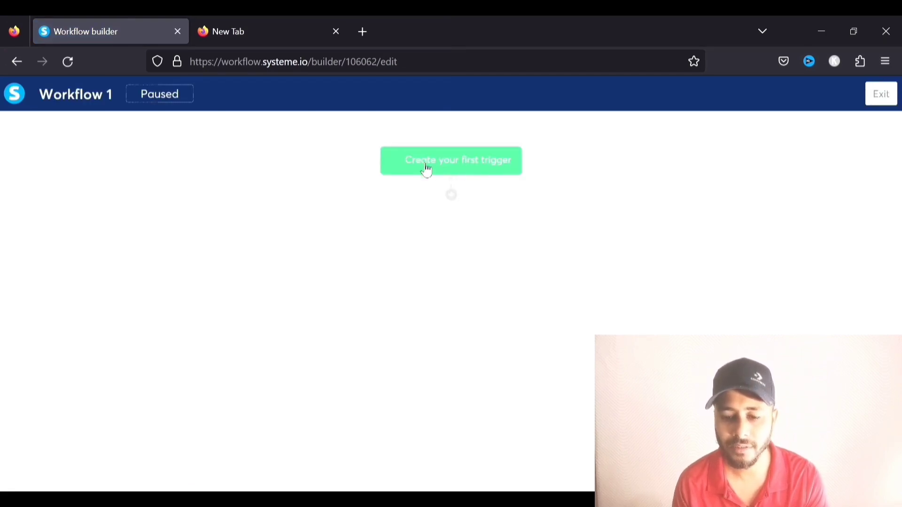
# Create a New sale trigger for the 'Order Form – YouTube Course Funnel' order form
pyautogui.click(458, 165)
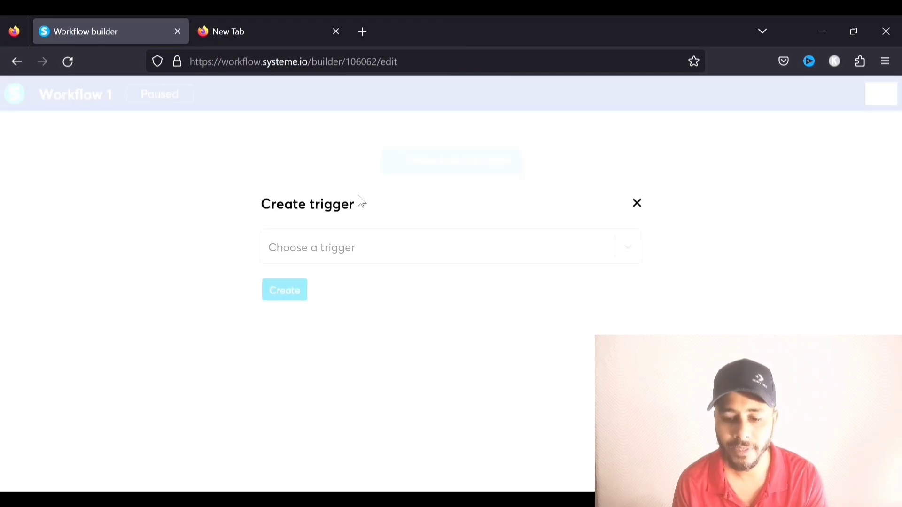
pyautogui.click(606, 253)
pyautogui.scroll(-5, 423, 298)
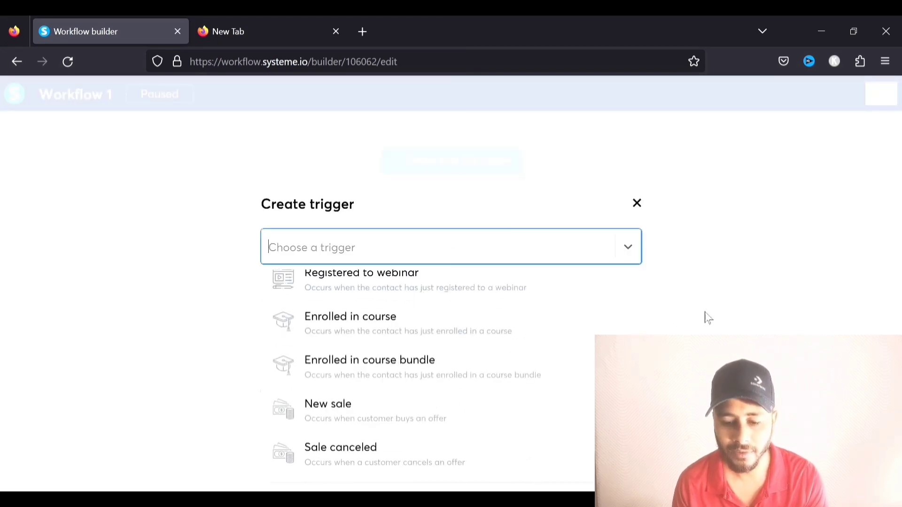
pyautogui.click(353, 407)
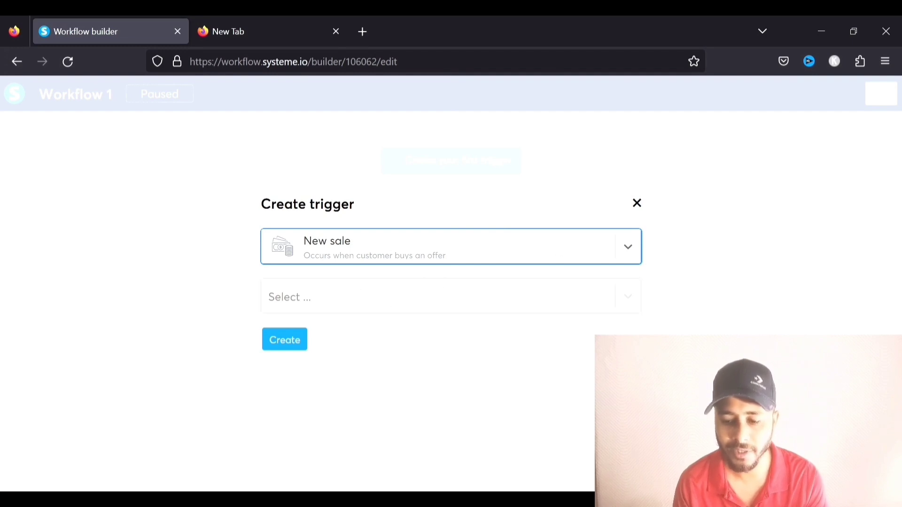
pyautogui.click(638, 297)
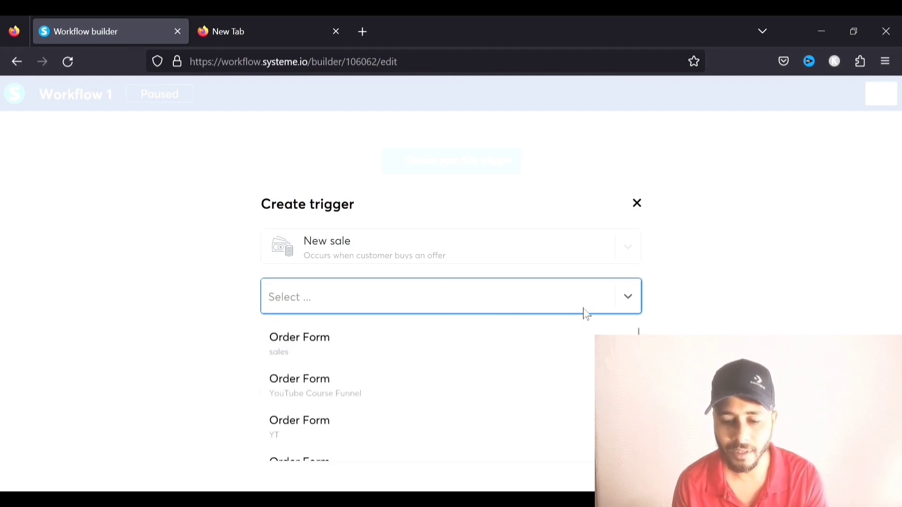
pyautogui.scroll(-3, 304, 385)
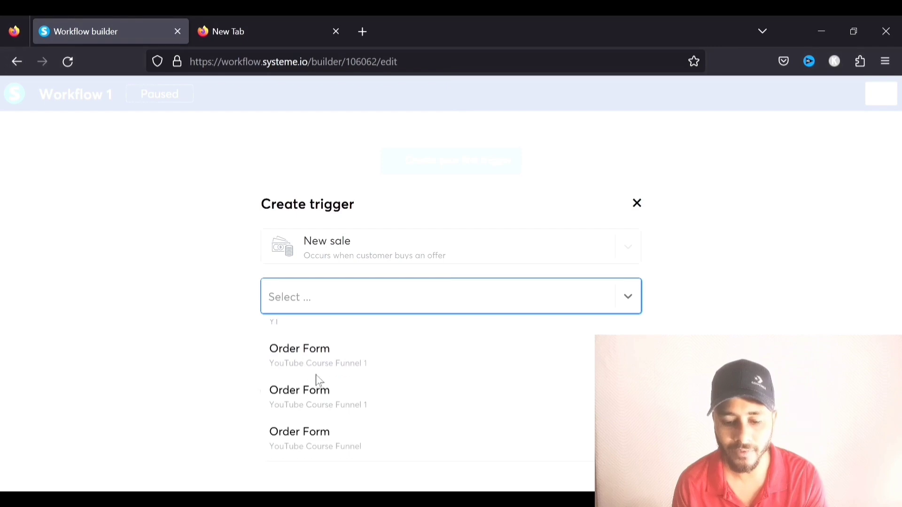
pyautogui.scroll(3, 352, 382)
pyautogui.scroll(-3, 362, 355)
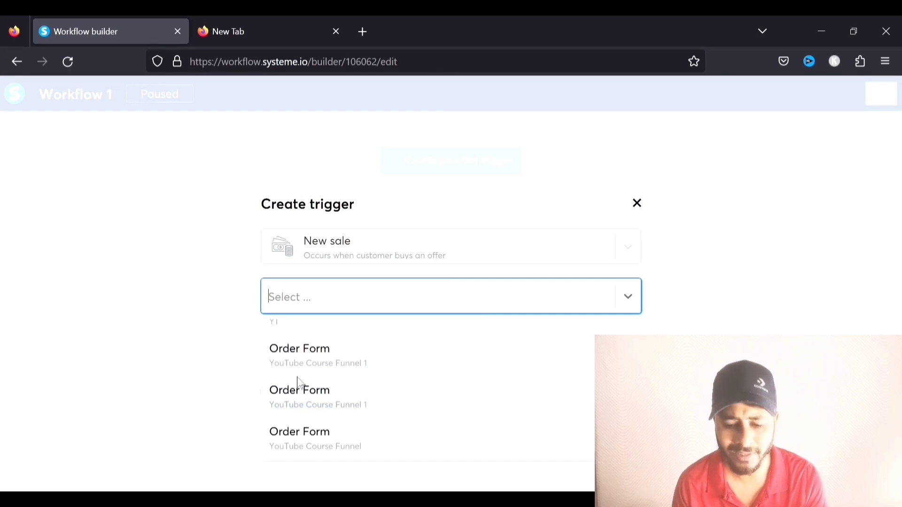
pyautogui.scroll(-2, 319, 381)
pyautogui.click(341, 391)
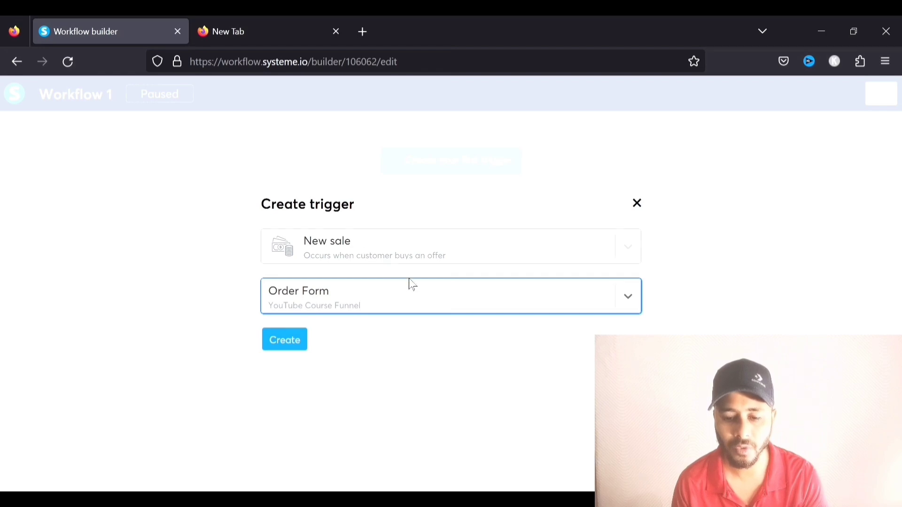
pyautogui.click(282, 347)
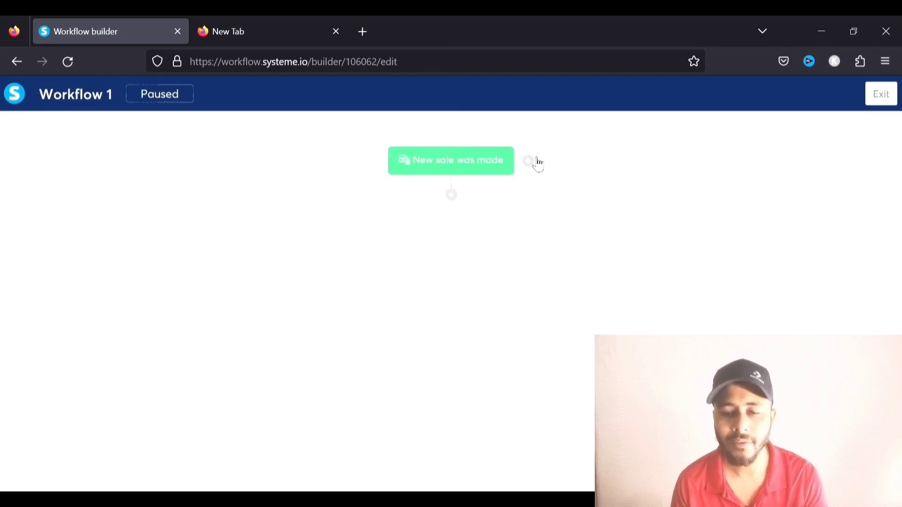
# Add a 'Wait 1 day' delay after the new-sale trigger and bring up the next-step chooser
pyautogui.click(529, 163)
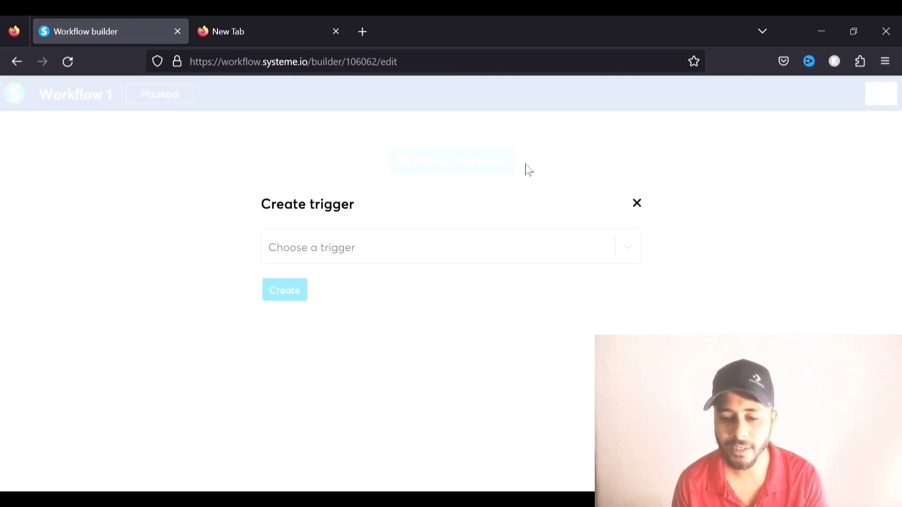
pyautogui.click(636, 205)
pyautogui.click(451, 196)
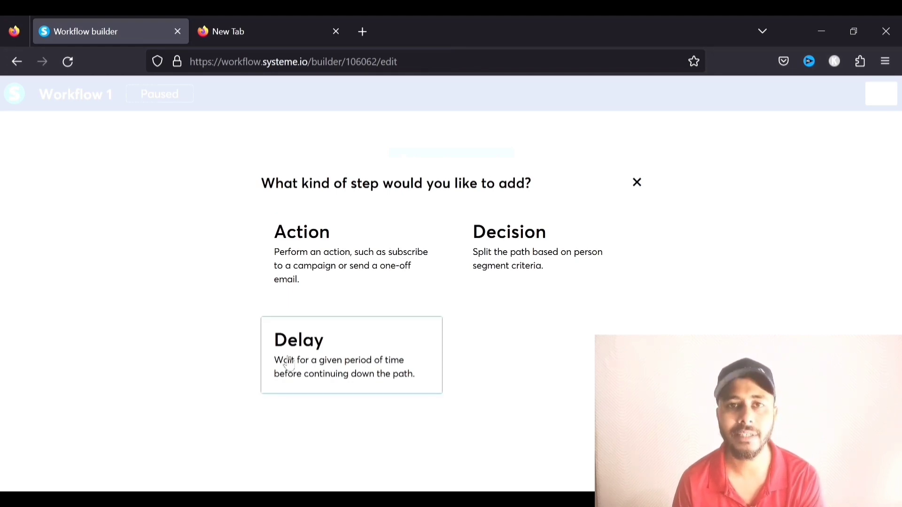
pyautogui.click(356, 346)
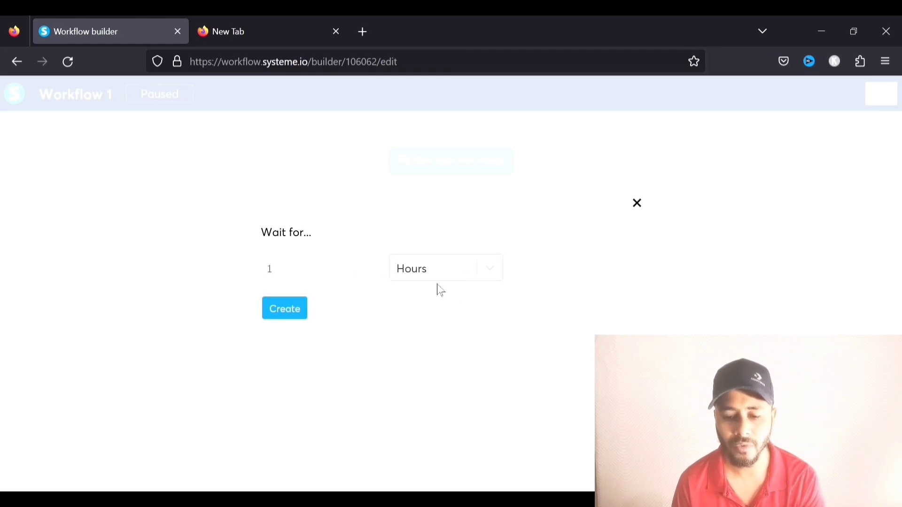
pyautogui.click(492, 272)
pyautogui.click(430, 303)
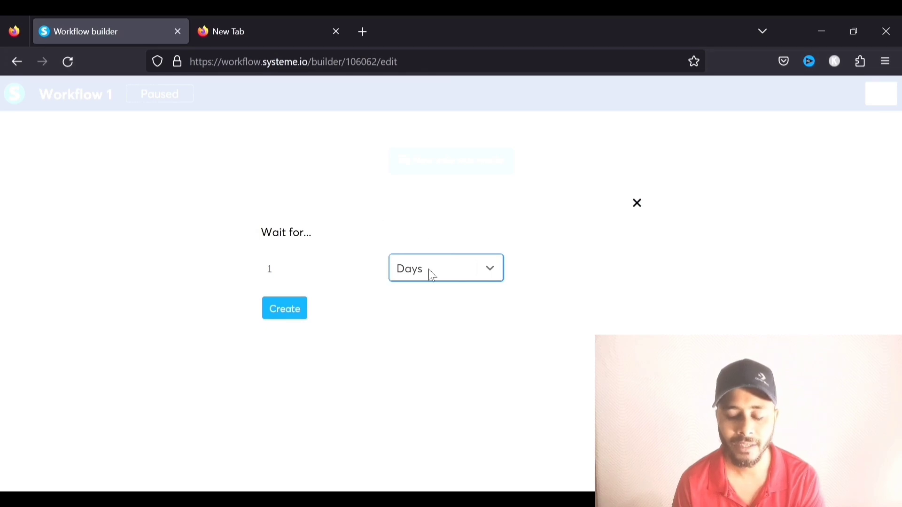
pyautogui.click(300, 312)
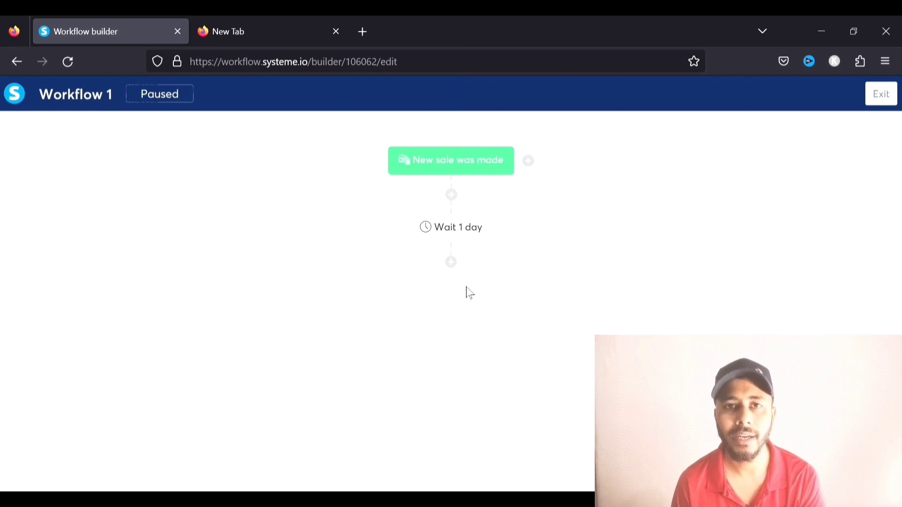
pyautogui.click(451, 262)
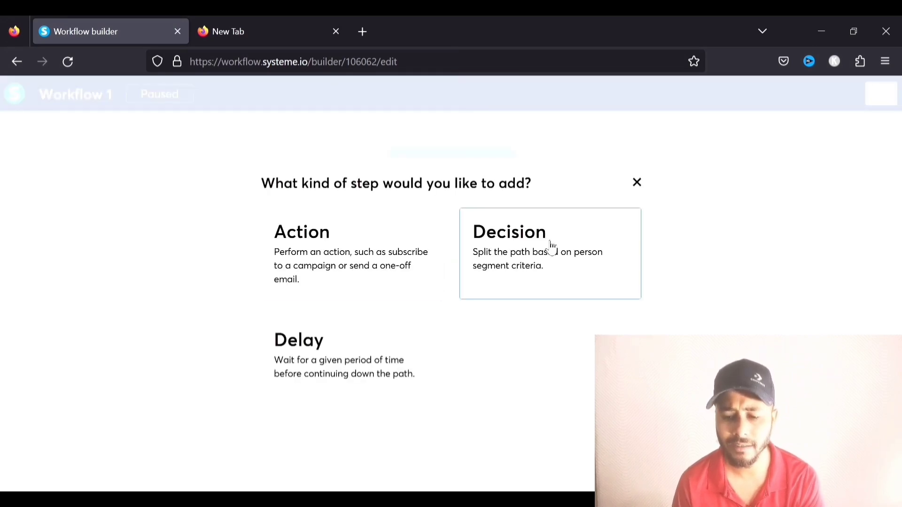
# Make the step after the one-day wait a Send an email action
pyautogui.click(381, 251)
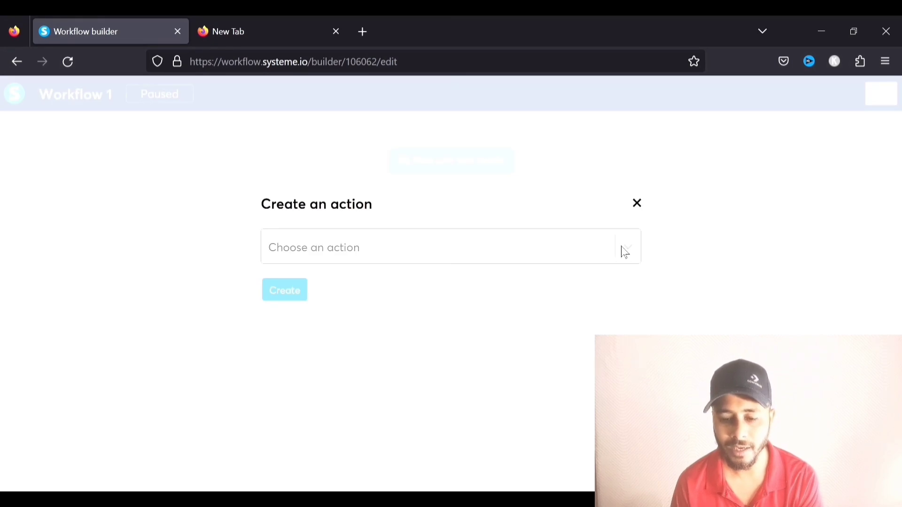
pyautogui.click(625, 252)
pyautogui.scroll(-5, 413, 306)
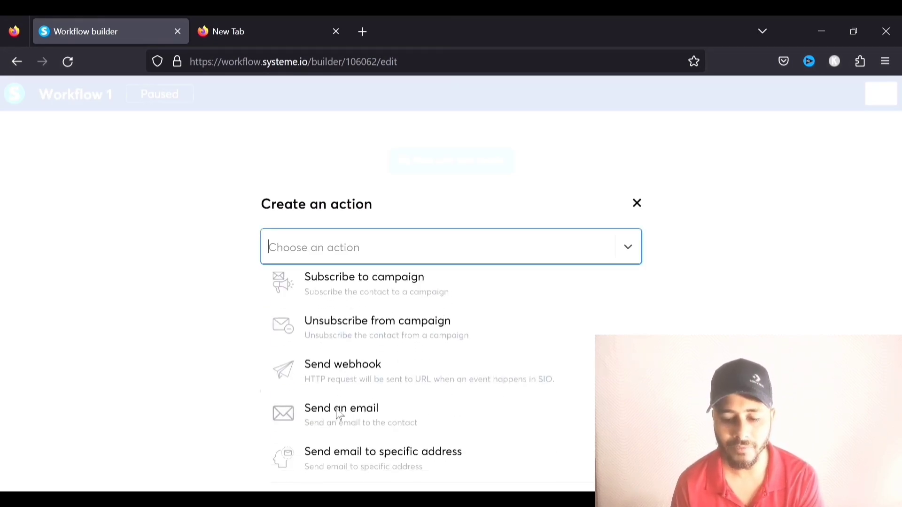
pyautogui.click(353, 417)
pyautogui.click(636, 293)
pyautogui.click(635, 292)
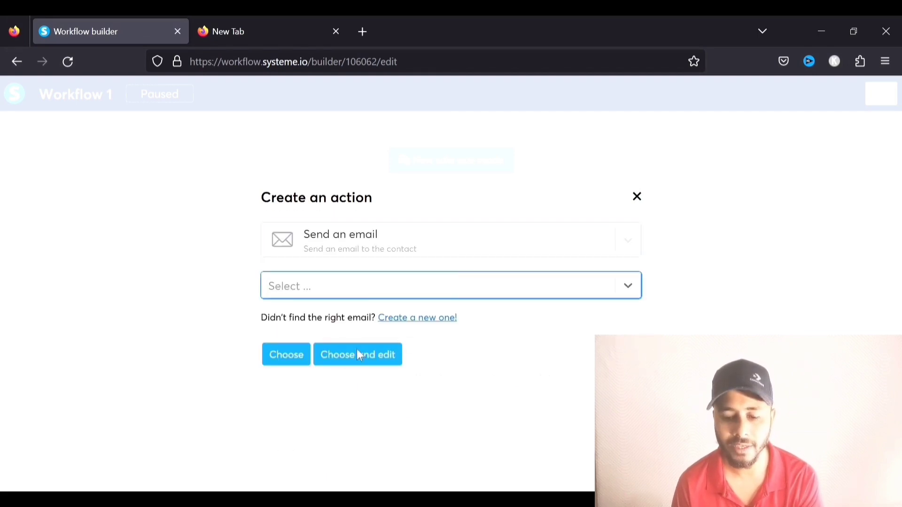
pyautogui.click(550, 324)
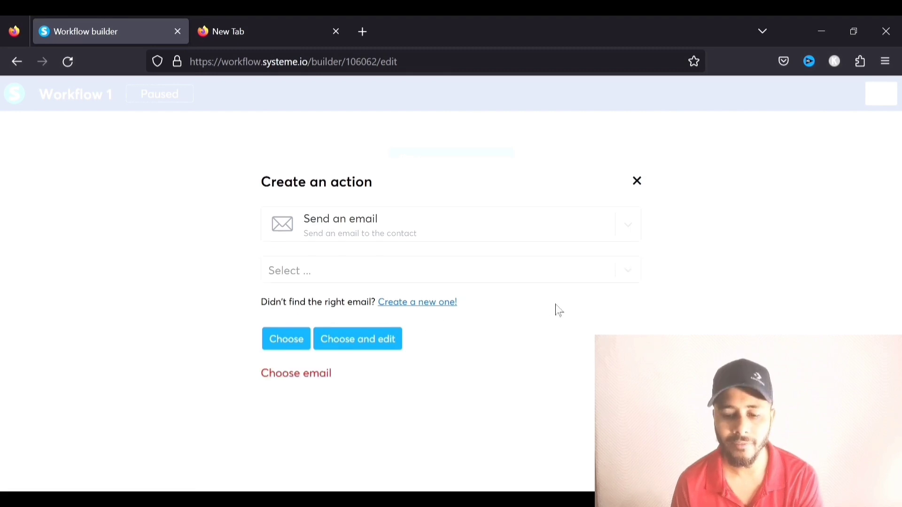
pyautogui.click(619, 281)
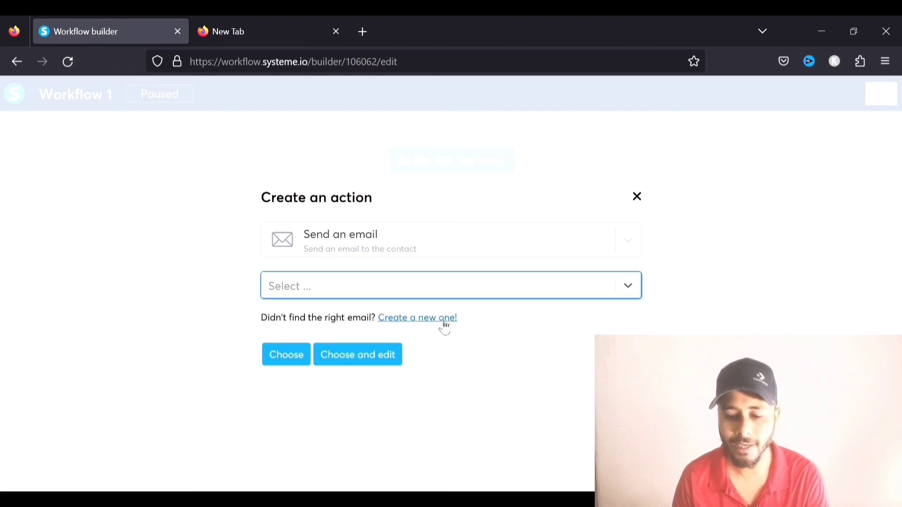
# Create a new email with subject 'email', write its body 'email', and save it
pyautogui.click(442, 320)
pyautogui.click(347, 253)
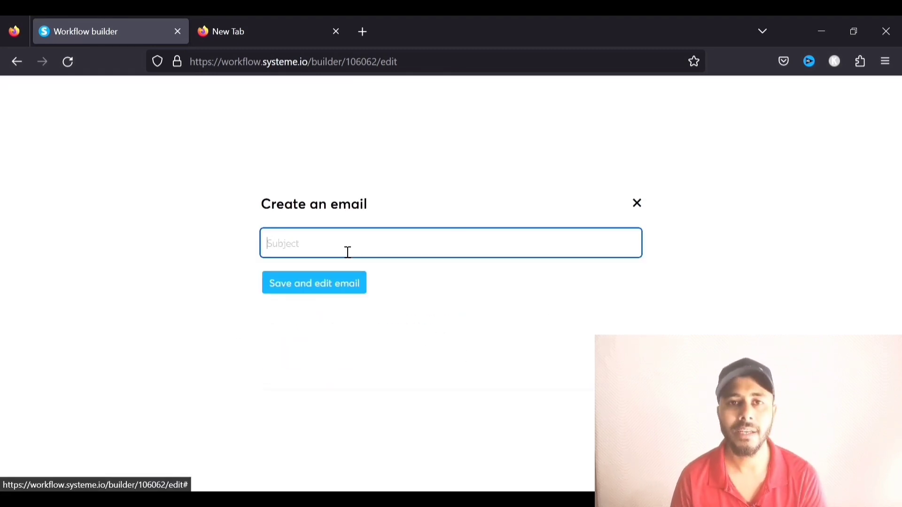
pyautogui.write('email')
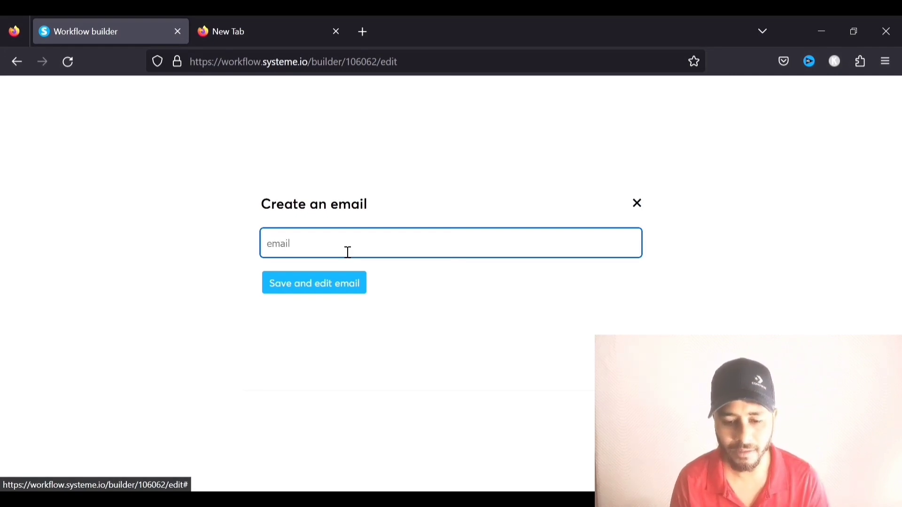
pyautogui.click(345, 282)
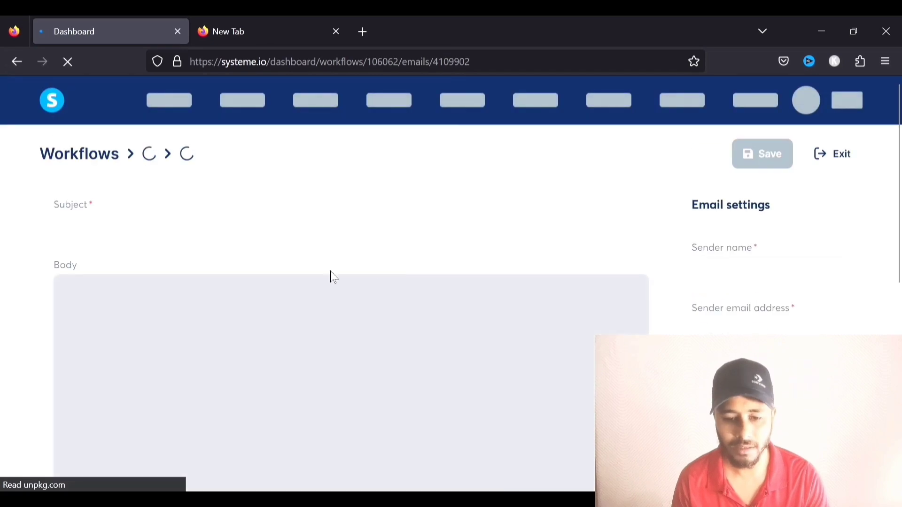
pyautogui.scroll(-1, 334, 271)
pyautogui.scroll(-2, 300, 246)
pyautogui.click(285, 267)
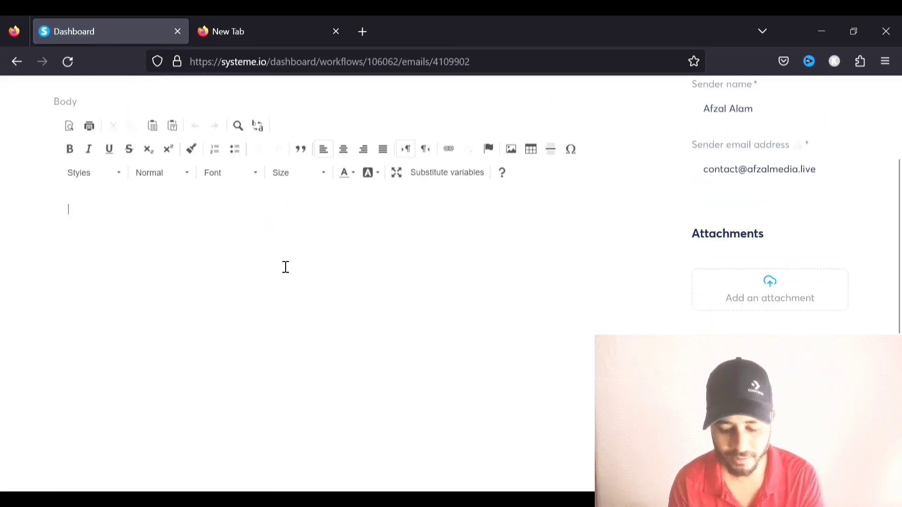
pyautogui.scroll(3, 685, 222)
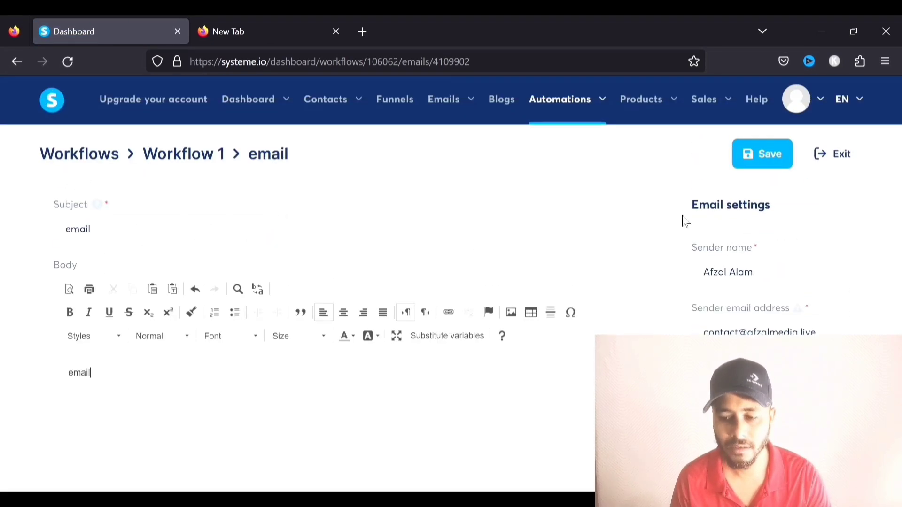
pyautogui.click(748, 157)
pyautogui.moveTo(447, 171)
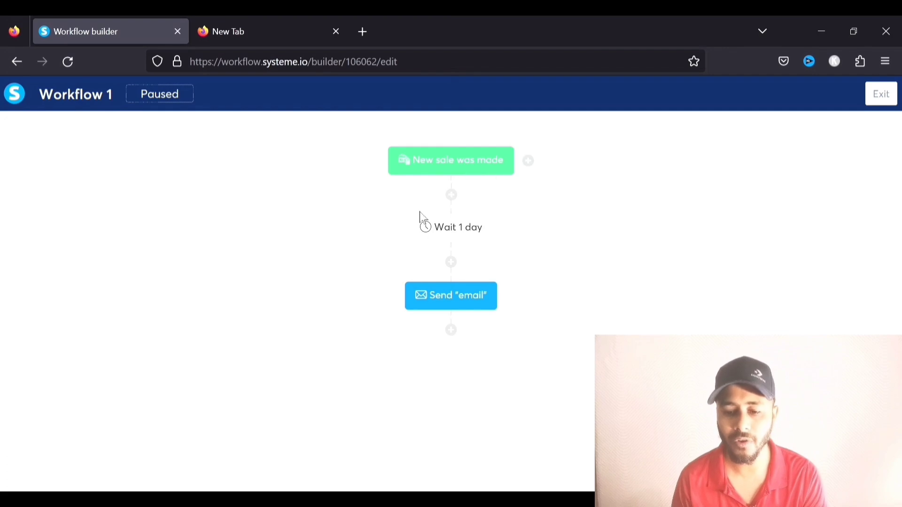
# Try a decision step on a link click in 'Put Your Seat Belts On!', then discard it
pyautogui.moveTo(441, 300)
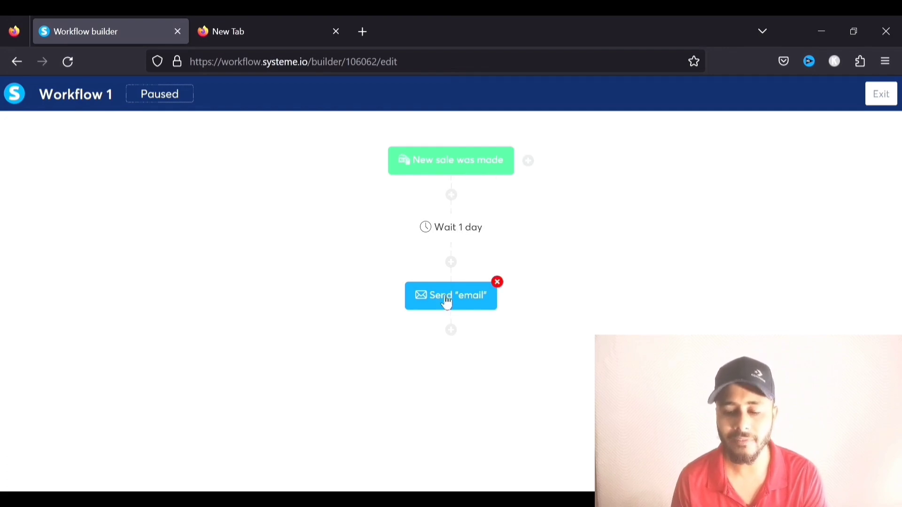
pyautogui.click(451, 331)
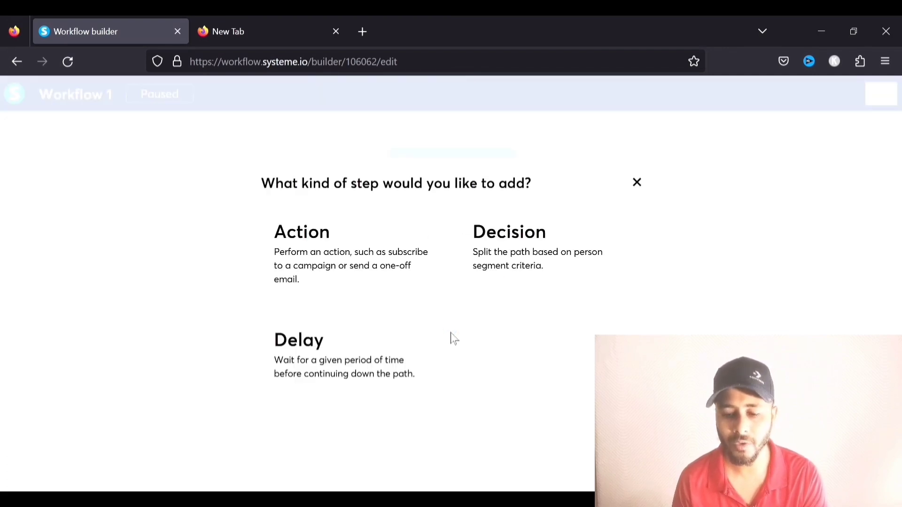
pyautogui.click(521, 232)
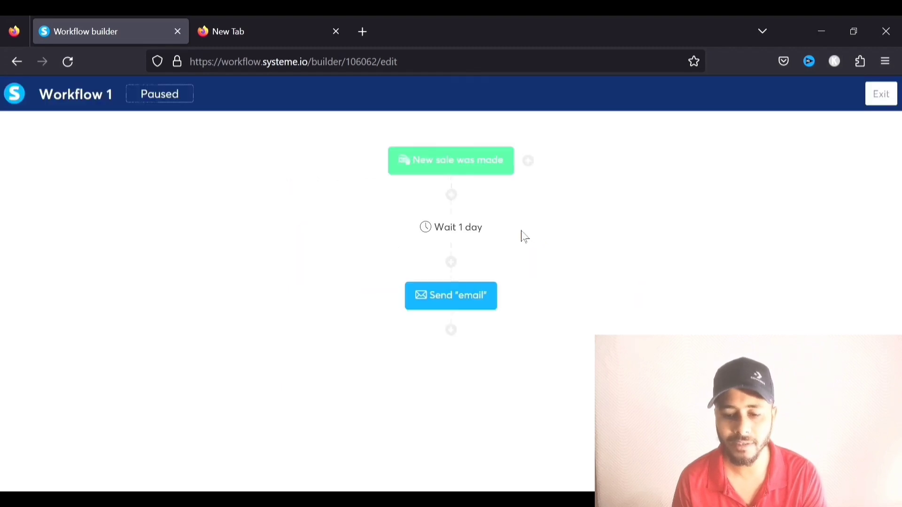
pyautogui.click(328, 204)
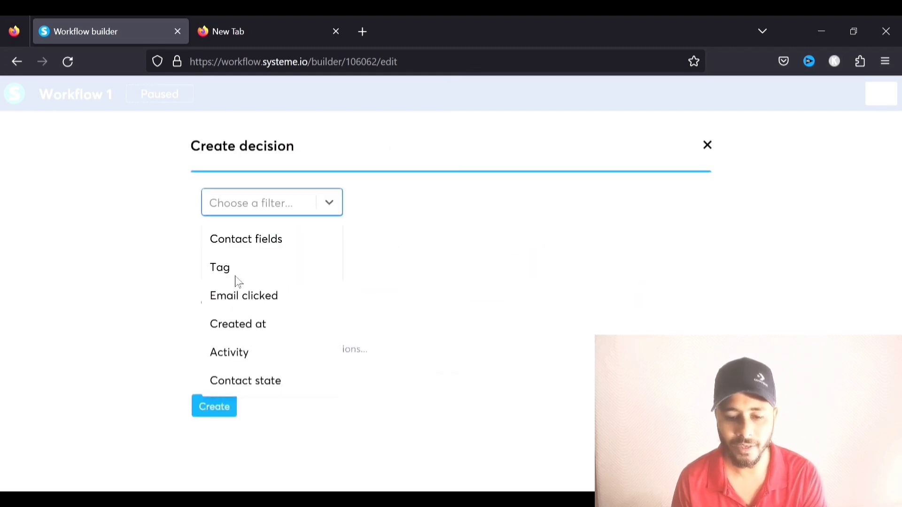
pyautogui.click(280, 296)
pyautogui.click(665, 203)
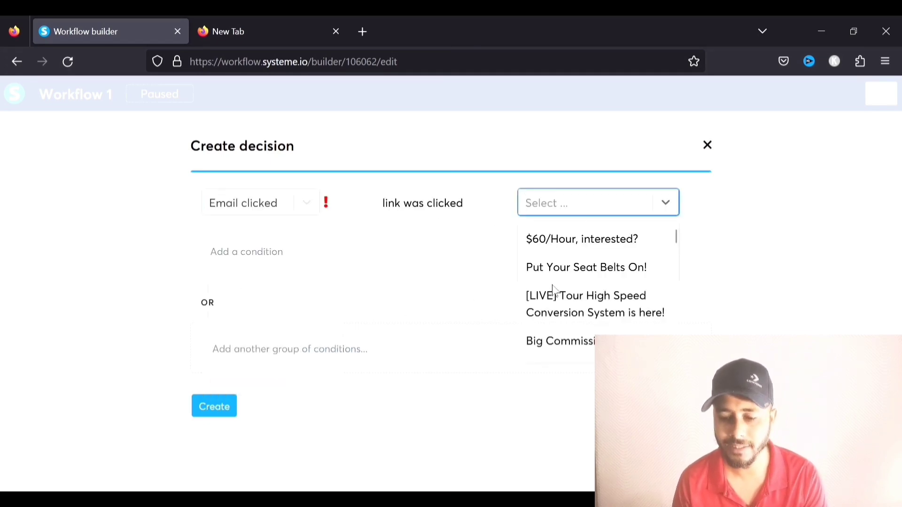
pyautogui.click(562, 264)
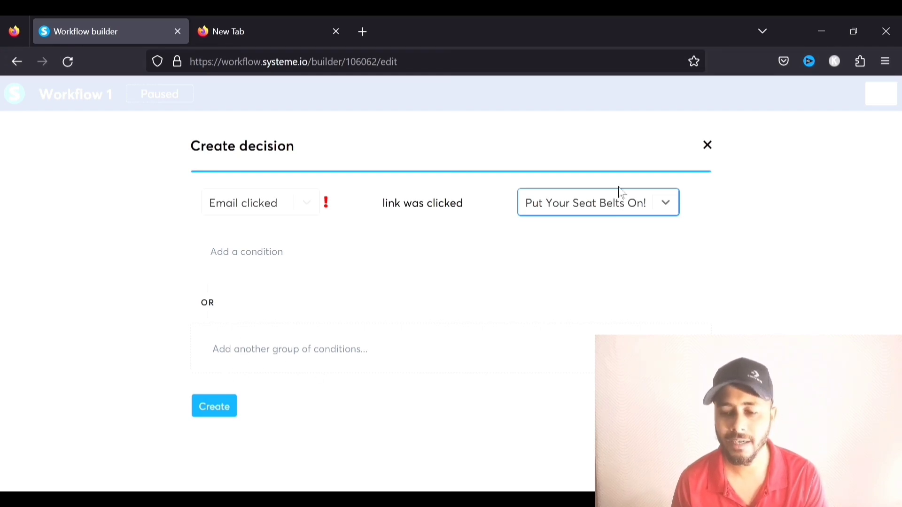
pyautogui.click(707, 146)
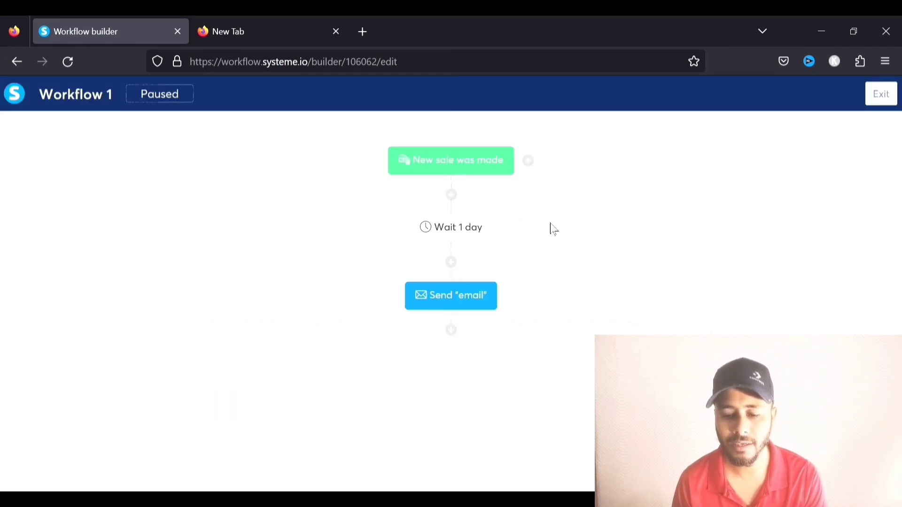
# Cancel another new step and exit the workflow builder to the workflows list
pyautogui.click(452, 331)
pyautogui.click(643, 183)
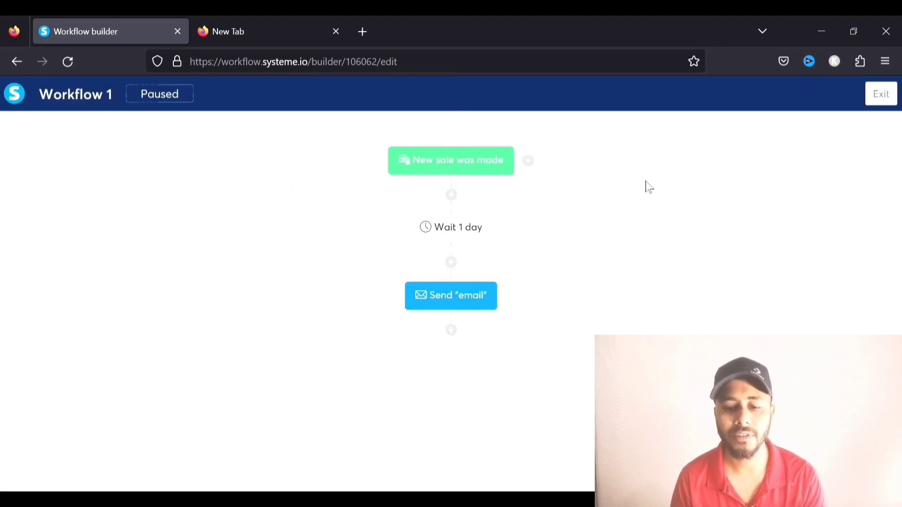
pyautogui.click(880, 94)
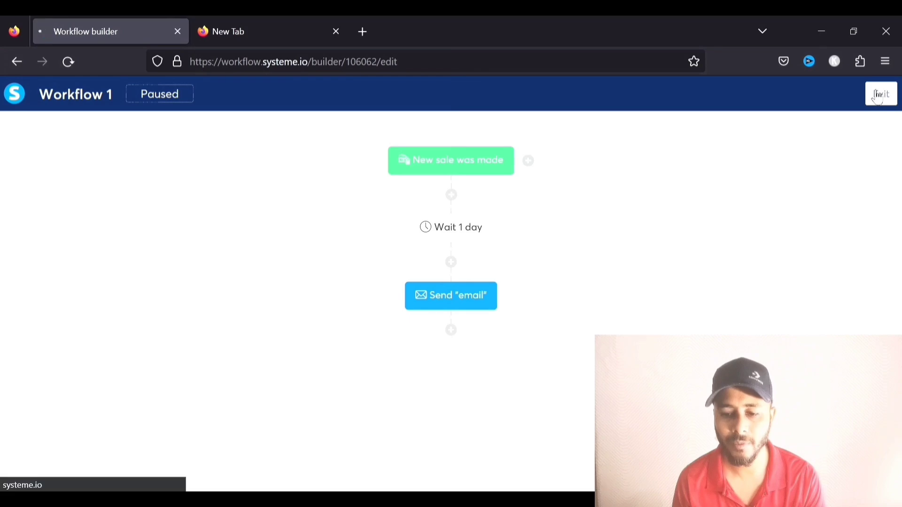
# Start a new course titled 'YouTube Wealth' and enter the instructor's name
pyautogui.moveTo(657, 107)
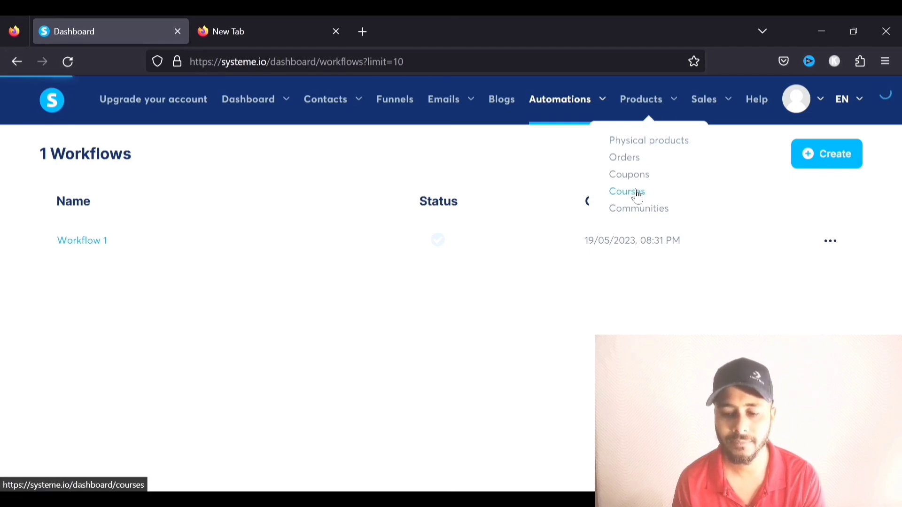
pyautogui.click(636, 191)
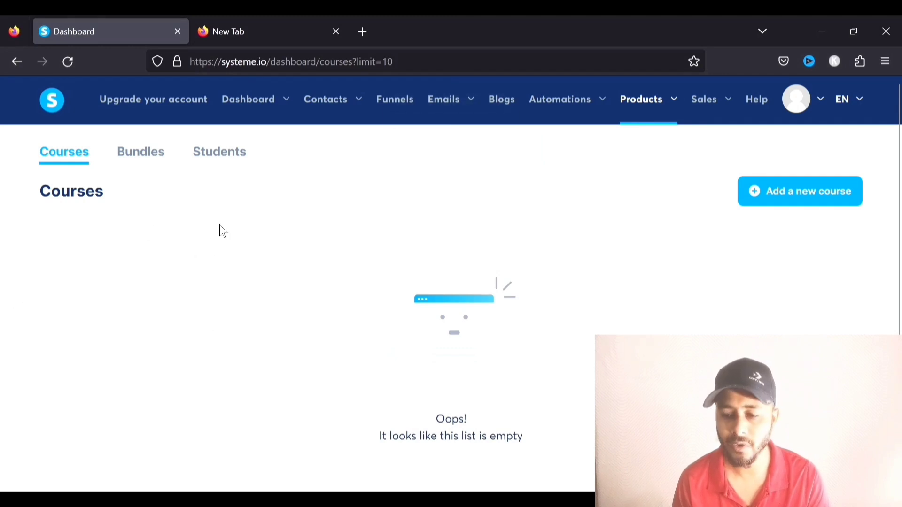
pyautogui.click(811, 202)
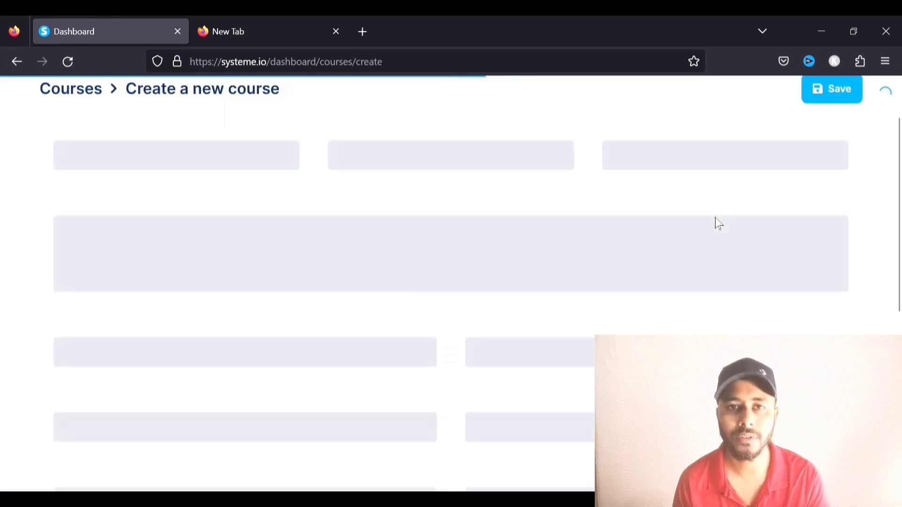
pyautogui.scroll(2, 233, 268)
pyautogui.click(234, 246)
pyautogui.write('YouTube Wealth')
pyautogui.click(484, 254)
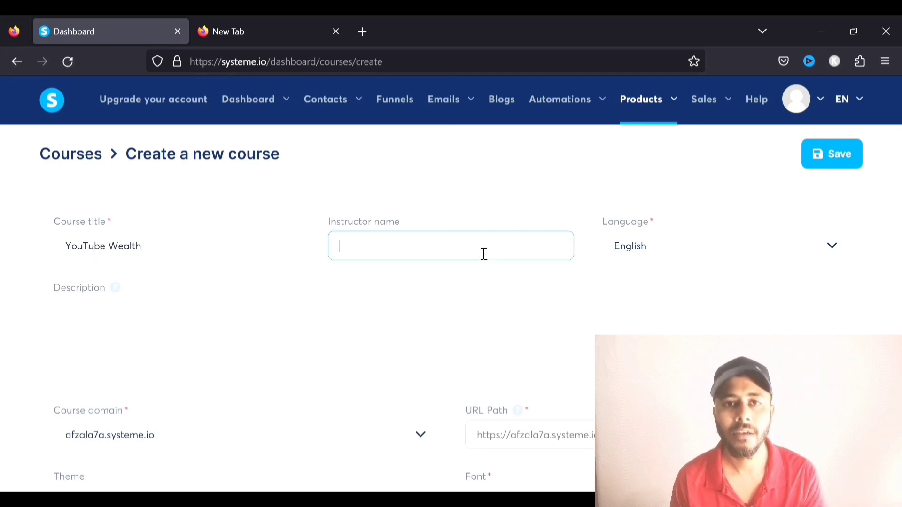
pyautogui.write('Afzal Alam')
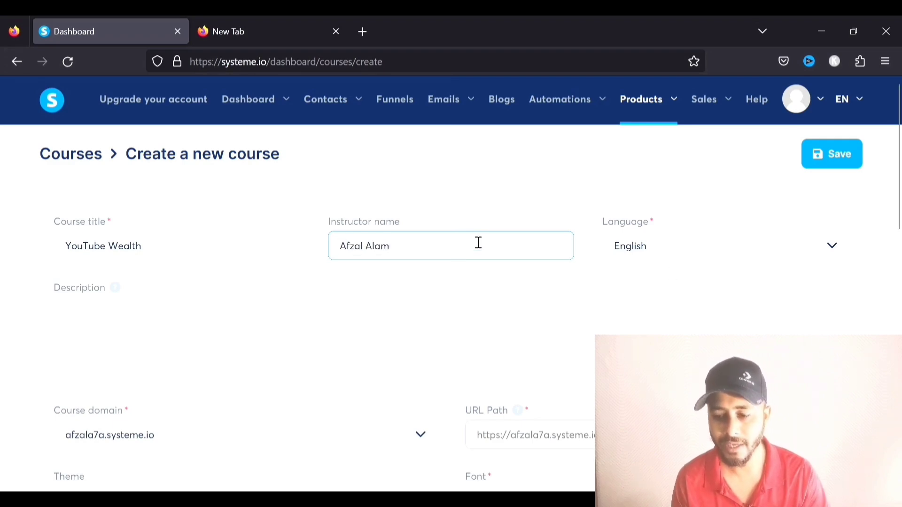
pyautogui.scroll(-1, 489, 251)
pyautogui.click(152, 280)
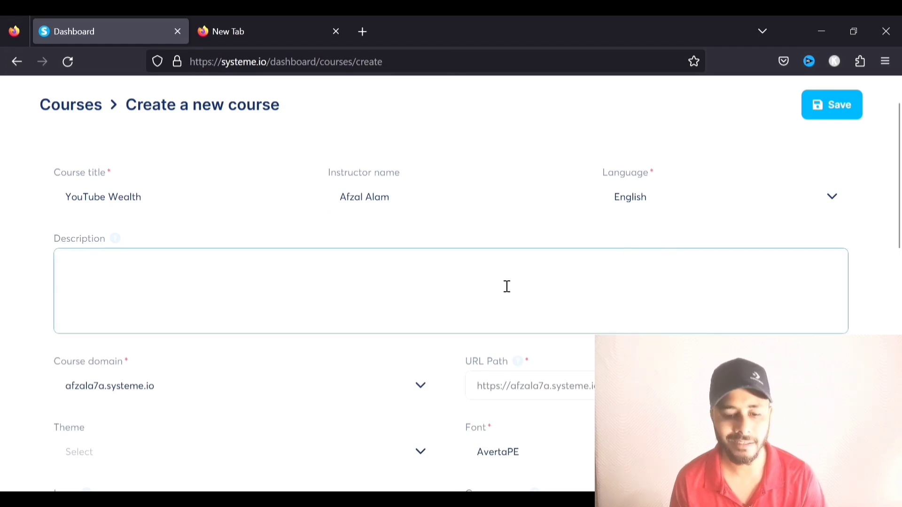
pyautogui.scroll(-2, 421, 299)
# Set the course domain to the custom website, URL path 'YouTube-Wealth', and font Actor
pyautogui.click(419, 288)
pyautogui.click(111, 347)
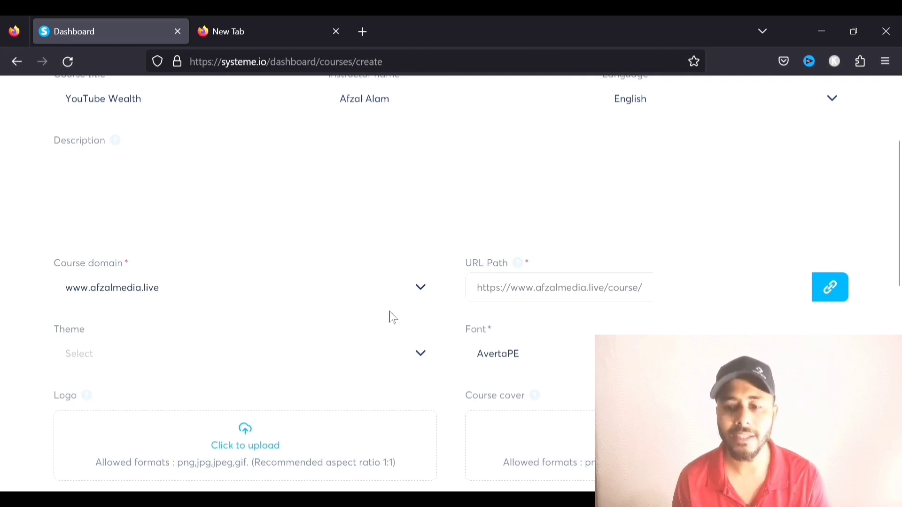
pyautogui.click(741, 288)
pyautogui.write('YouTube-Wealth')
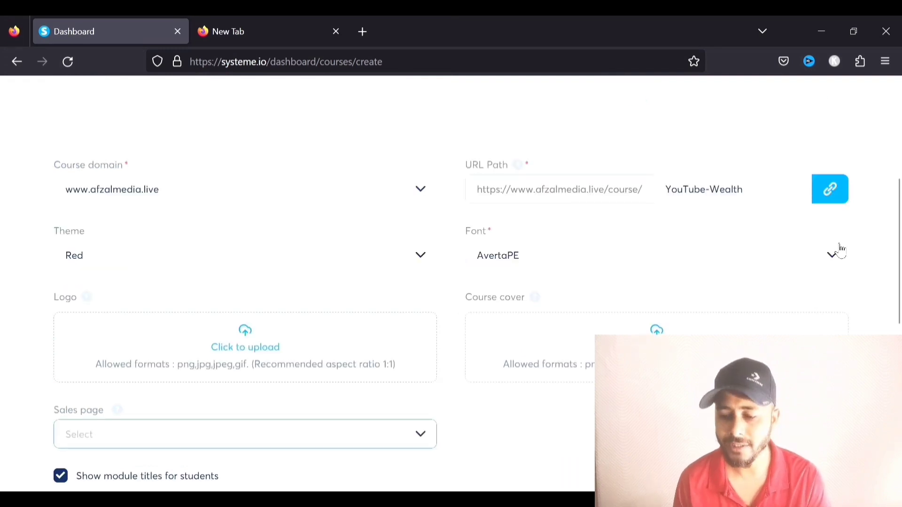
pyautogui.click(834, 254)
pyautogui.scroll(-3, 538, 326)
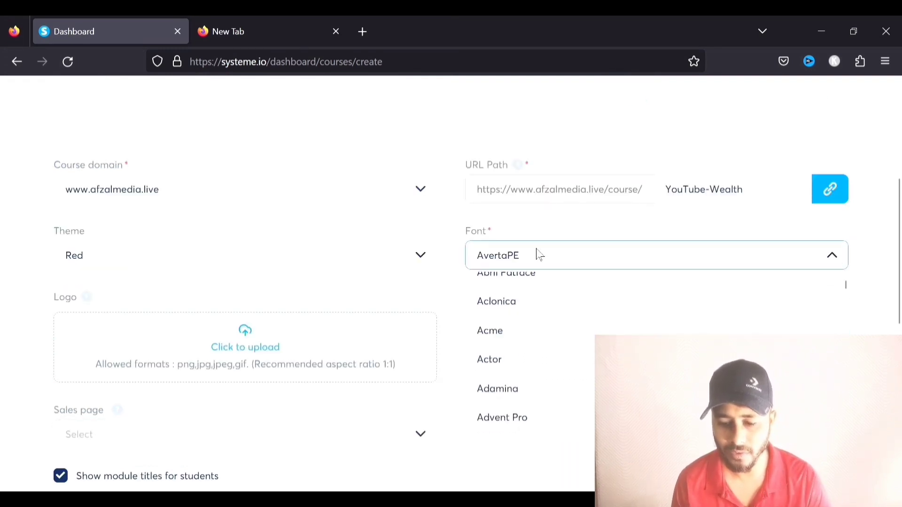
pyautogui.click(506, 358)
# Use 'test funnel' as the course sales page and save the course
pyautogui.scroll(-2, 498, 329)
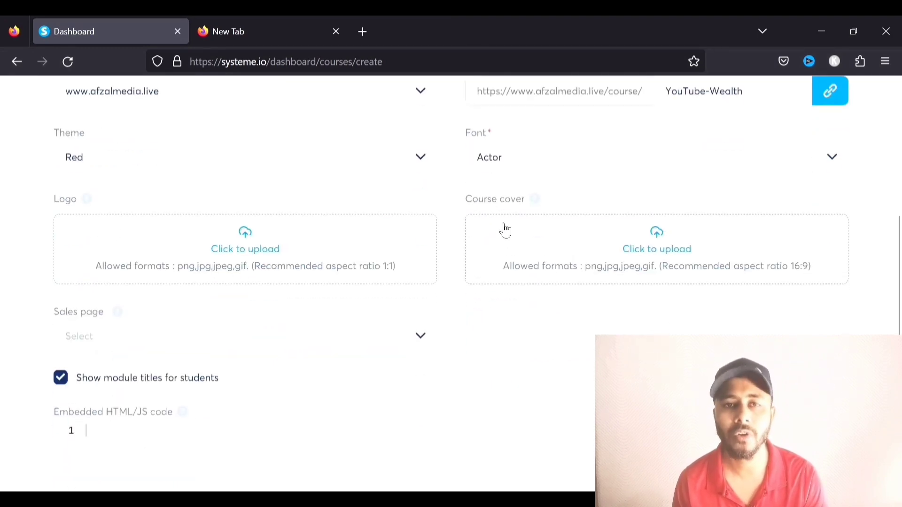
pyautogui.scroll(-2, 241, 302)
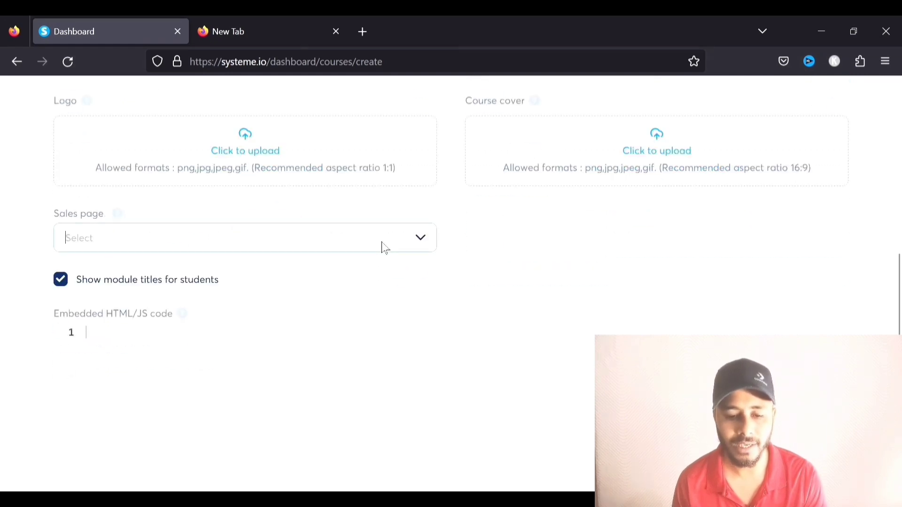
pyautogui.click(420, 238)
pyautogui.click(421, 239)
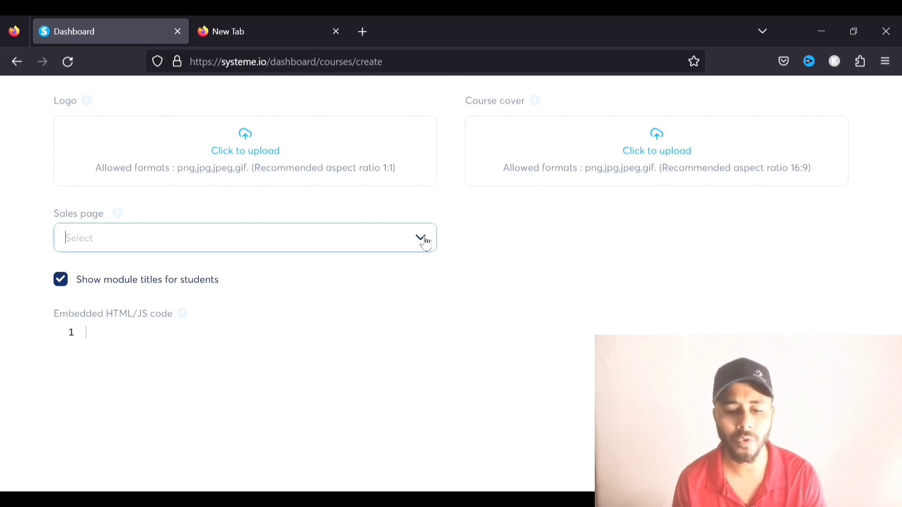
pyautogui.click(423, 238)
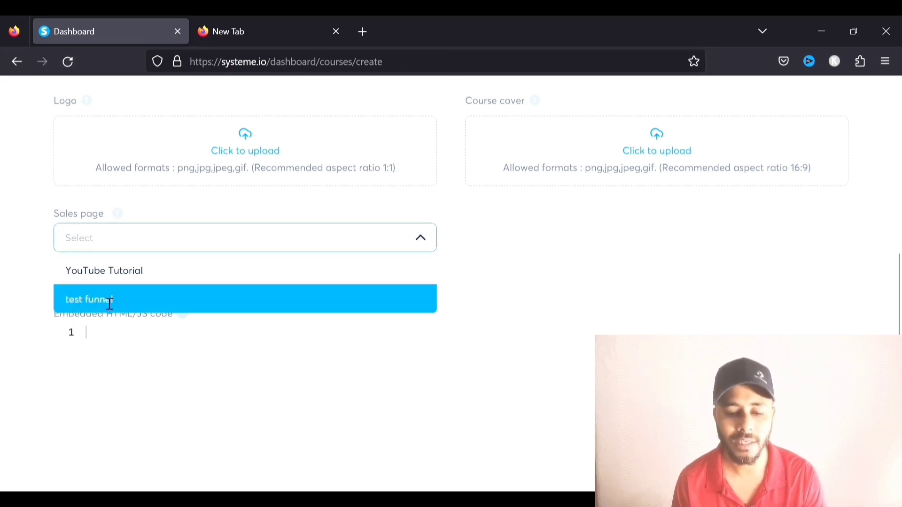
pyautogui.click(110, 300)
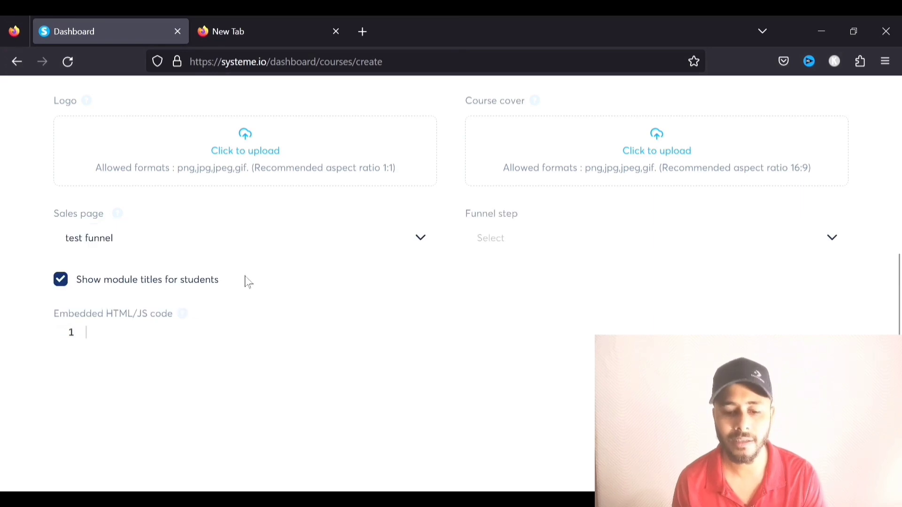
pyautogui.scroll(2, 217, 262)
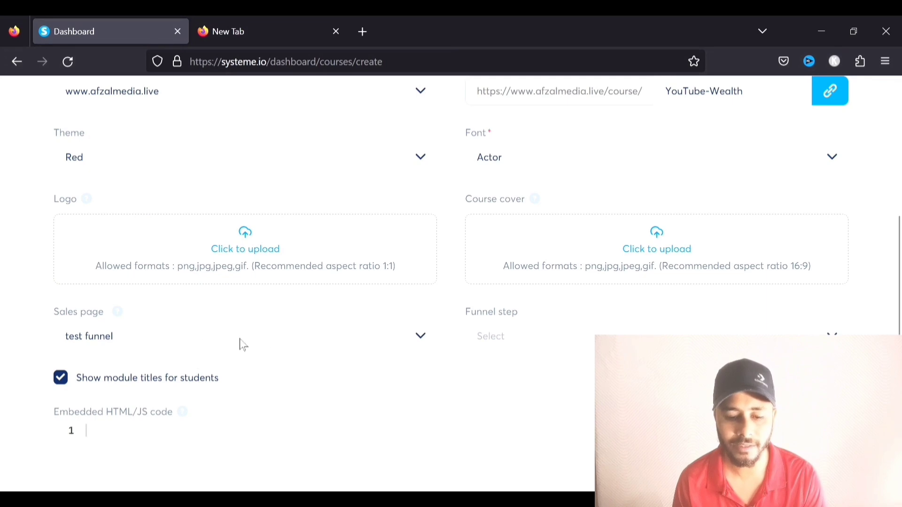
pyautogui.scroll(7, 282, 328)
pyautogui.click(825, 164)
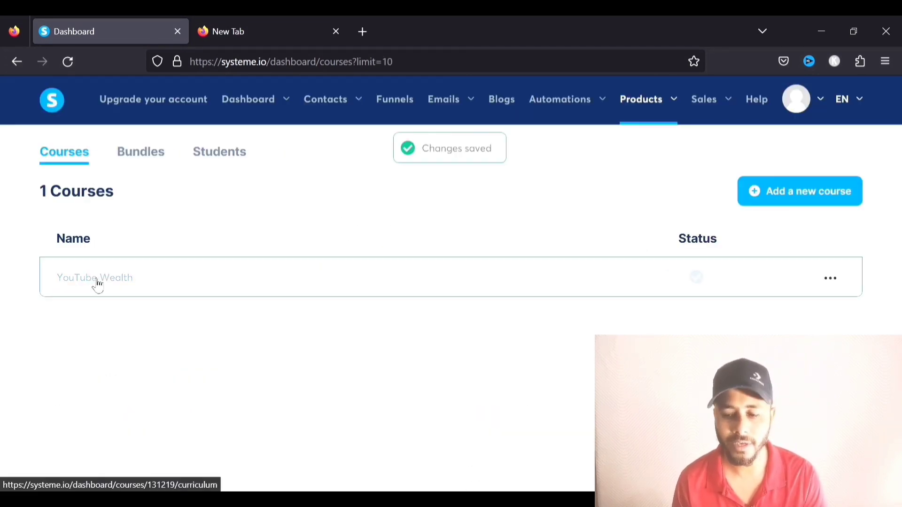
# Open the YouTube Wealth course from the Courses list to view its empty curriculum
pyautogui.moveTo(696, 284)
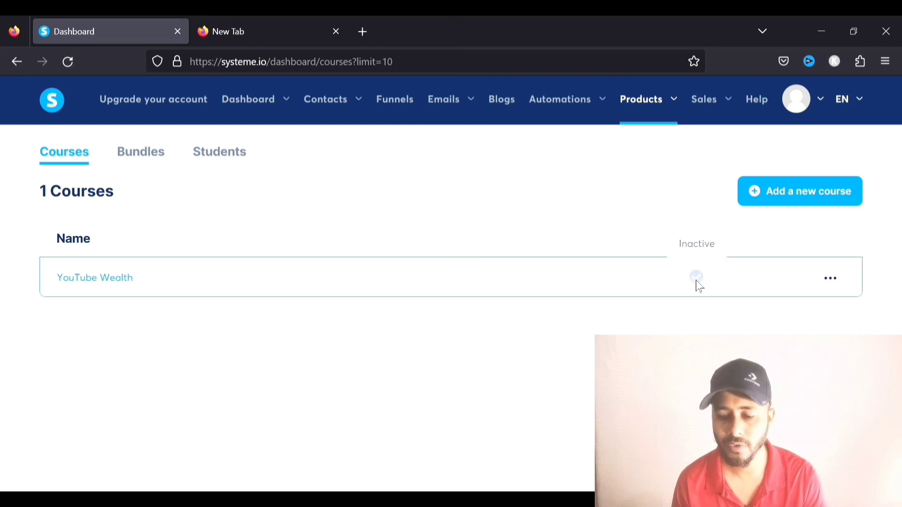
pyautogui.click(830, 278)
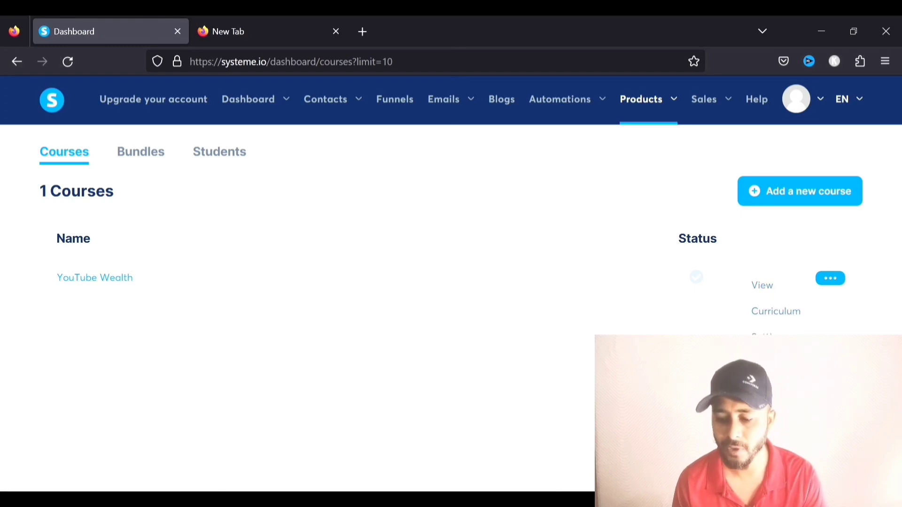
pyautogui.click(353, 401)
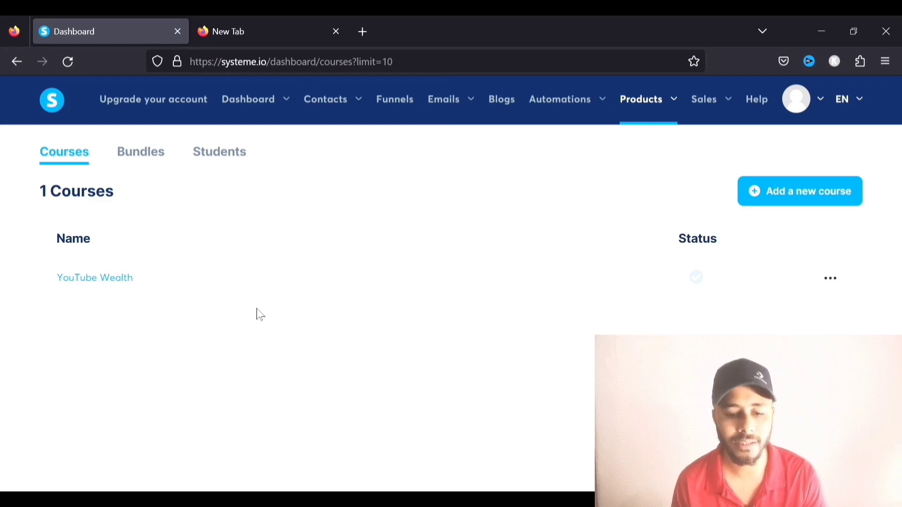
pyautogui.click(86, 281)
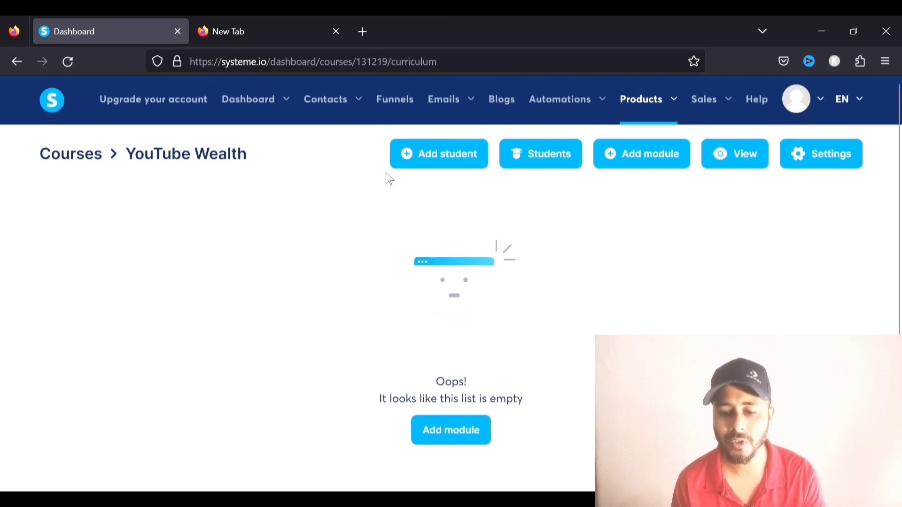
# Try the add-student form's access types, Partial access and Drip content, then close it unsaved
pyautogui.click(444, 160)
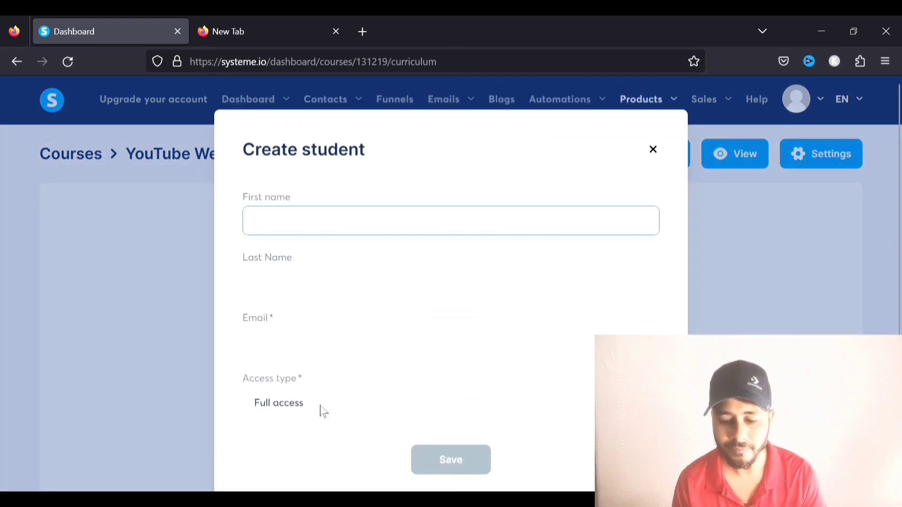
pyautogui.scroll(-2, 455, 411)
pyautogui.click(372, 363)
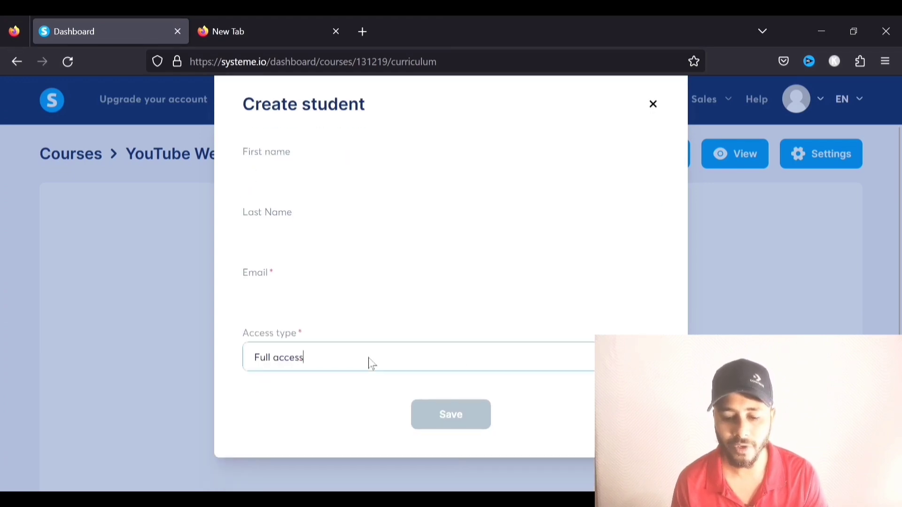
pyautogui.click(426, 392)
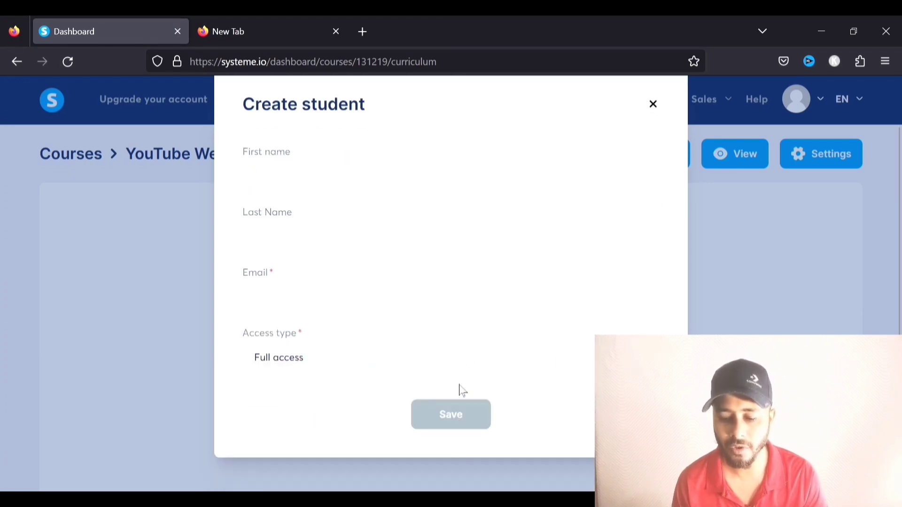
pyautogui.click(366, 360)
pyautogui.click(299, 421)
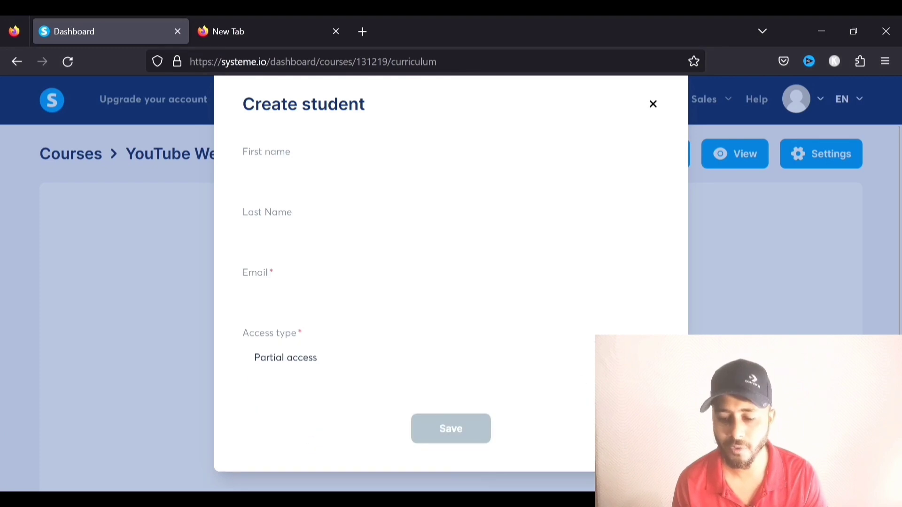
pyautogui.click(301, 359)
pyautogui.click(263, 445)
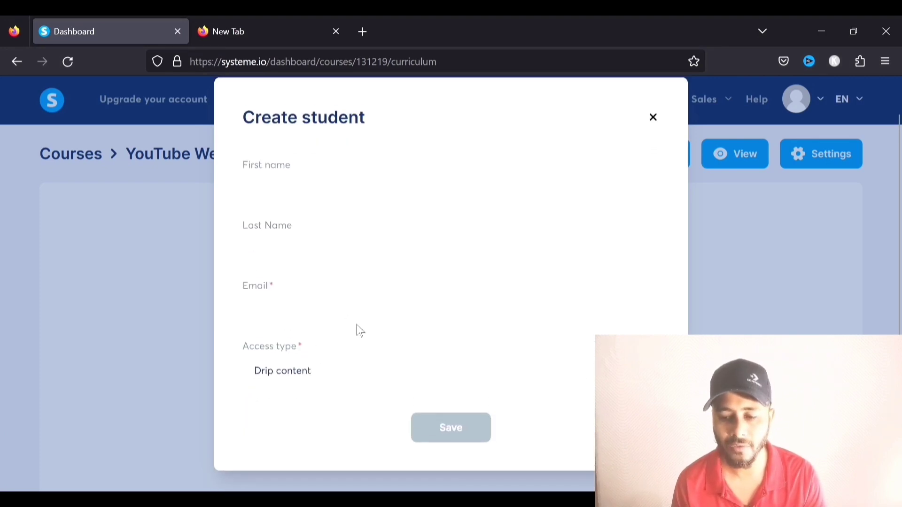
pyautogui.click(657, 151)
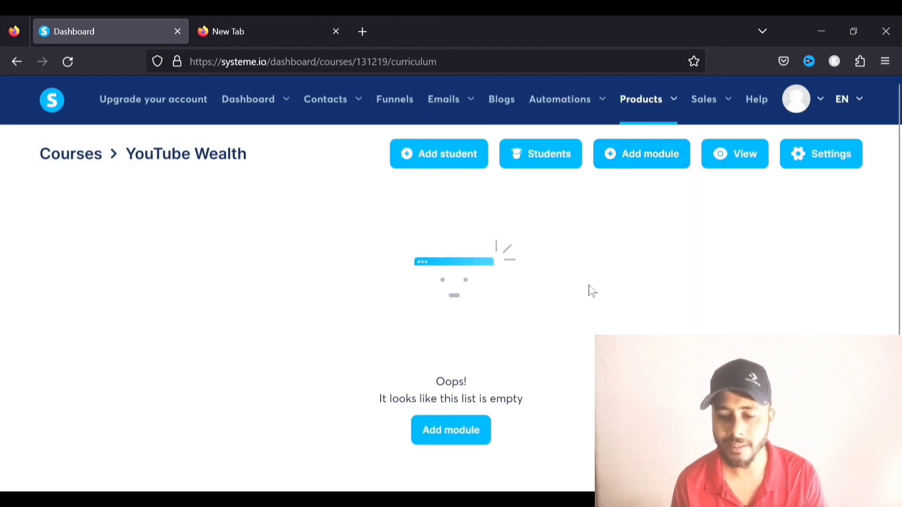
# Look over the course's students list and settings page, then return to the curriculum
pyautogui.click(560, 164)
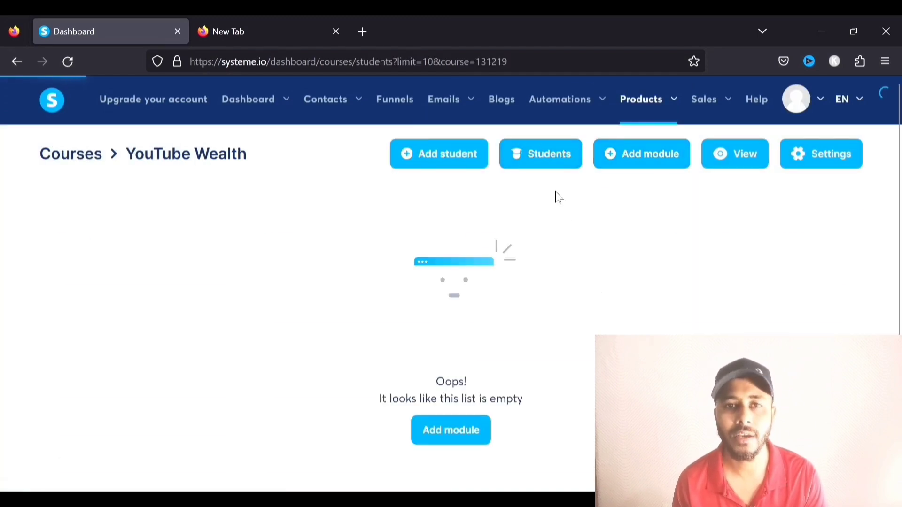
pyautogui.click(17, 61)
pyautogui.scroll(1, 672, 275)
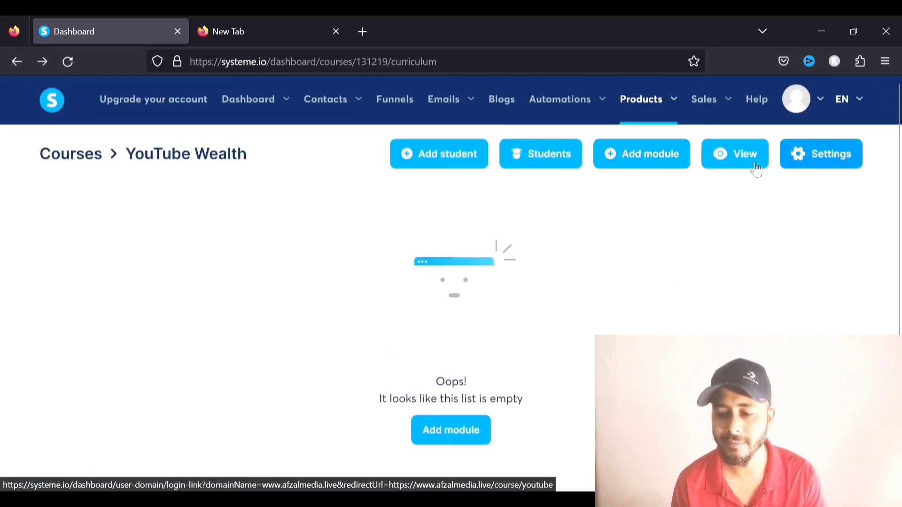
pyautogui.click(815, 164)
pyautogui.scroll(-2, 688, 204)
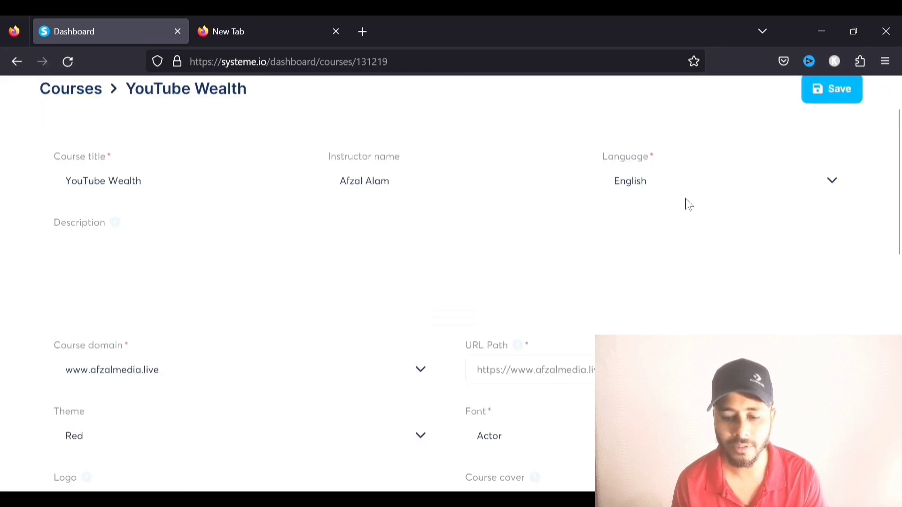
pyautogui.scroll(-1, 538, 222)
pyautogui.scroll(3, 538, 222)
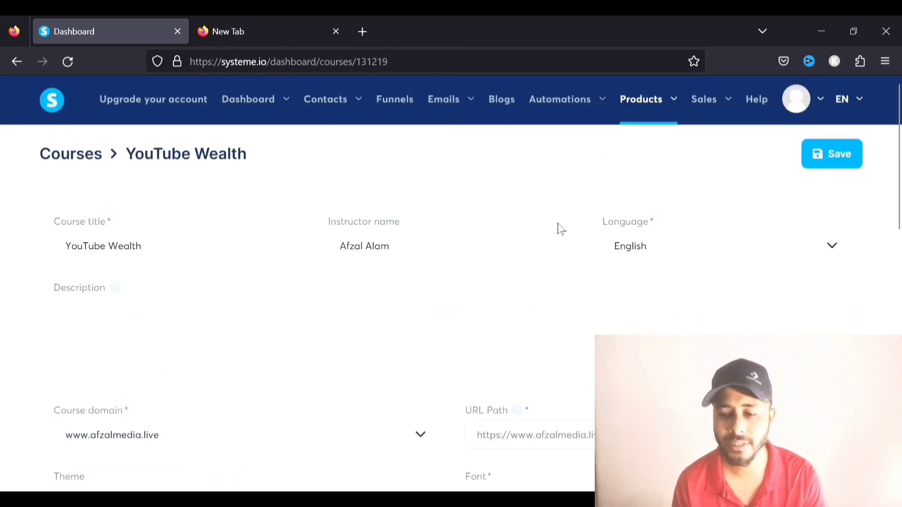
pyautogui.click(17, 61)
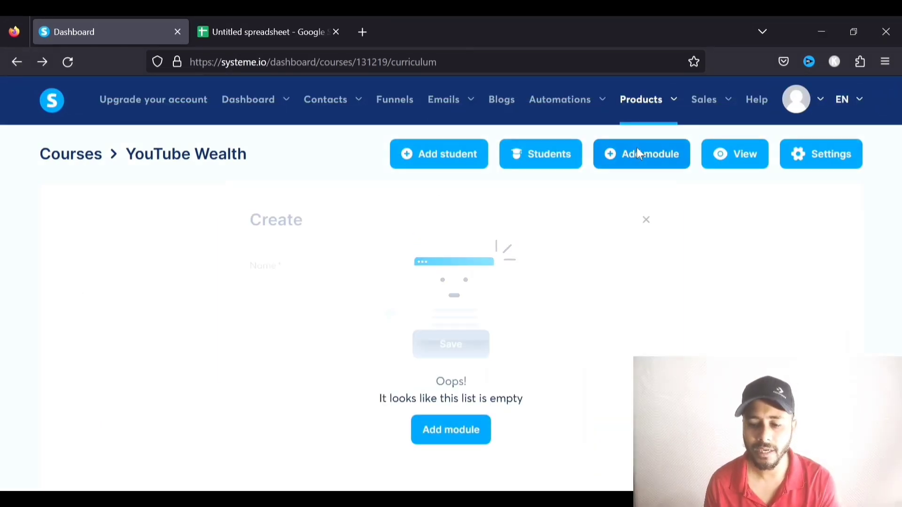
# Create a module named 'Introduction'
pyautogui.click(637, 149)
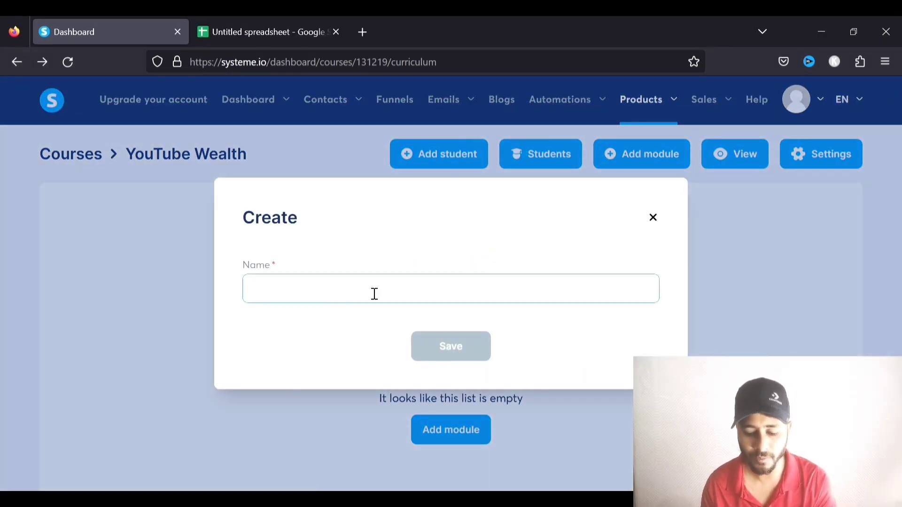
pyautogui.write('Introduction')
pyautogui.click(455, 347)
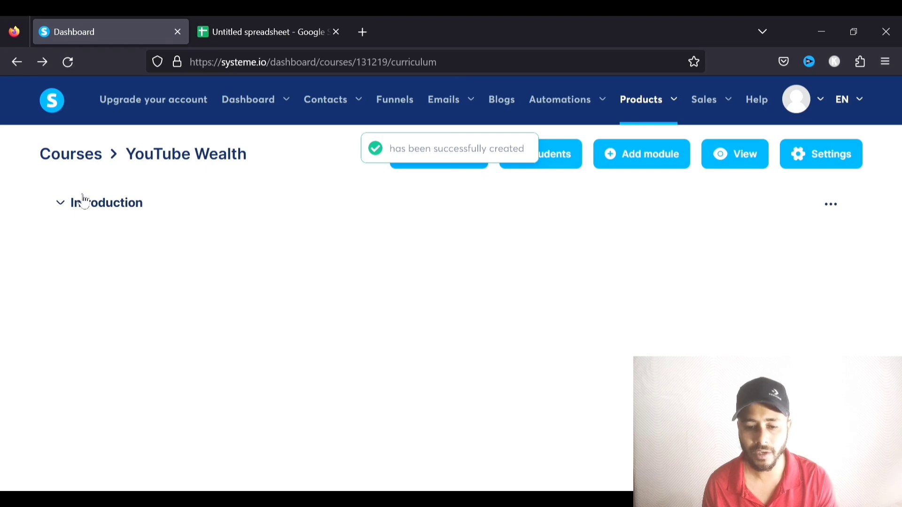
# Expand the Introduction module, view its empty quiz page, and return to the curriculum
pyautogui.click(65, 209)
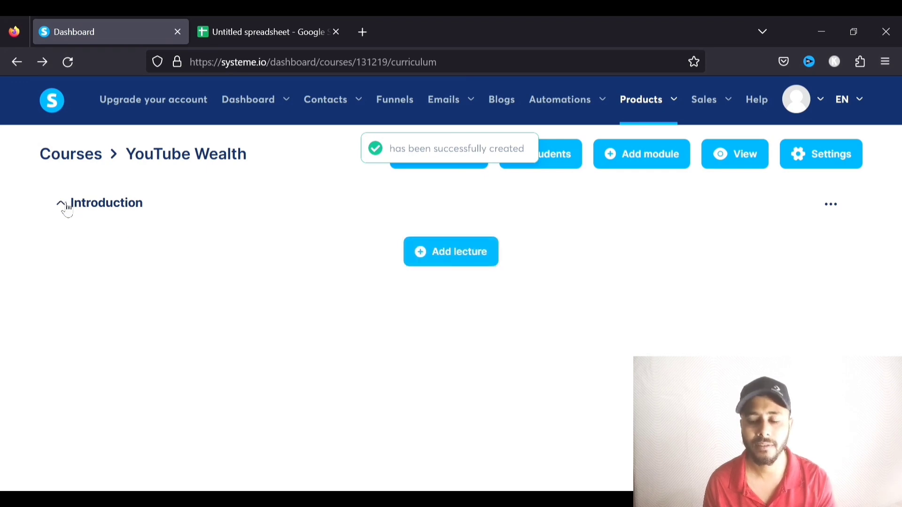
pyautogui.click(832, 206)
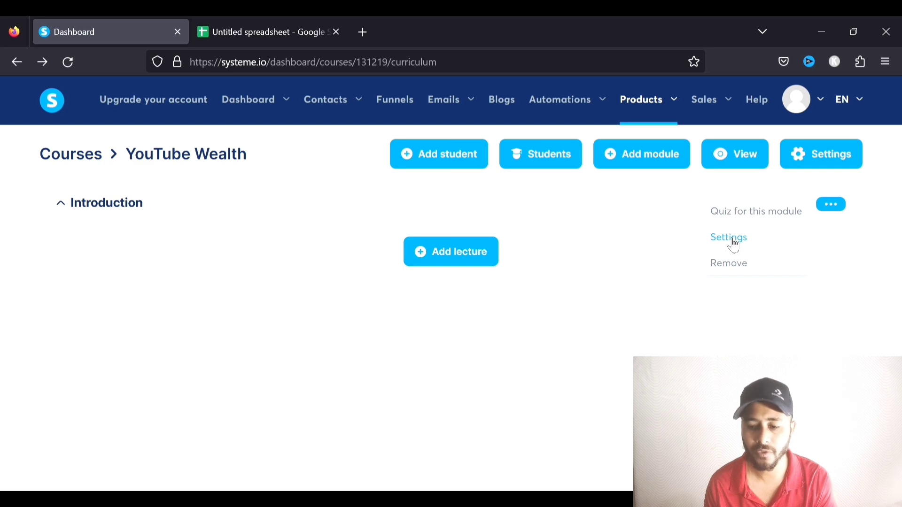
pyautogui.click(771, 211)
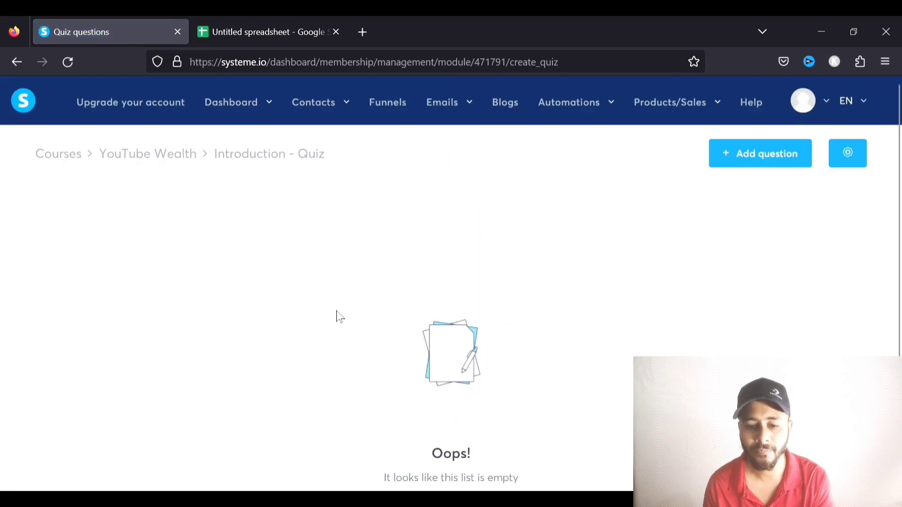
pyautogui.scroll(-3, 442, 253)
pyautogui.scroll(3, 444, 253)
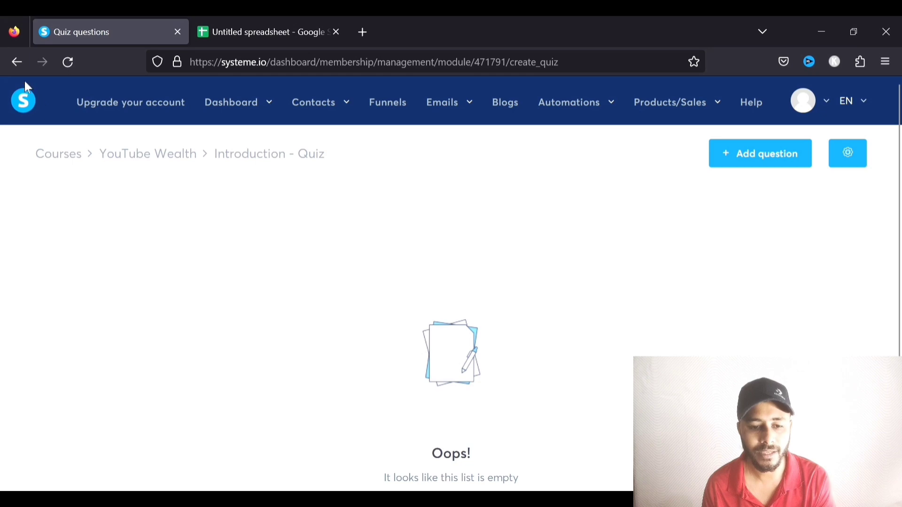
pyautogui.click(17, 66)
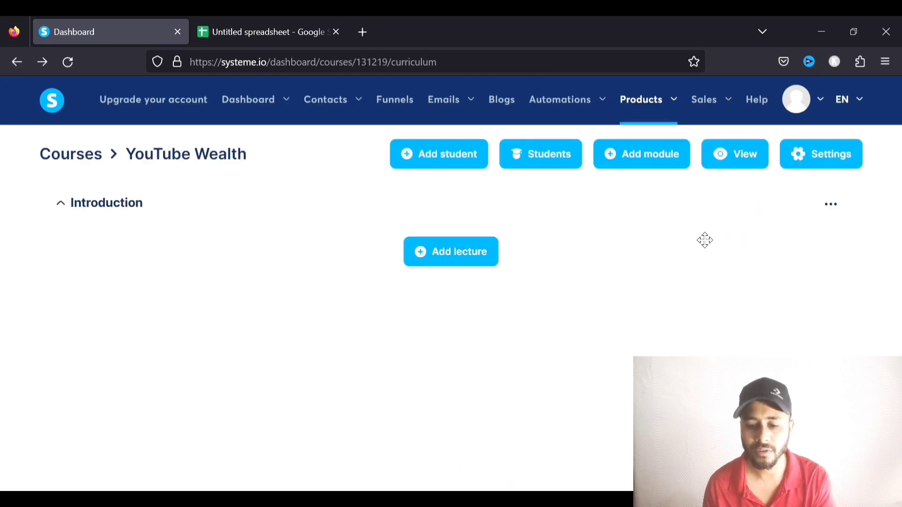
# Name a new Introduction lecture 'The YouTube Wealth' and preview the VIDEO template
pyautogui.click(472, 257)
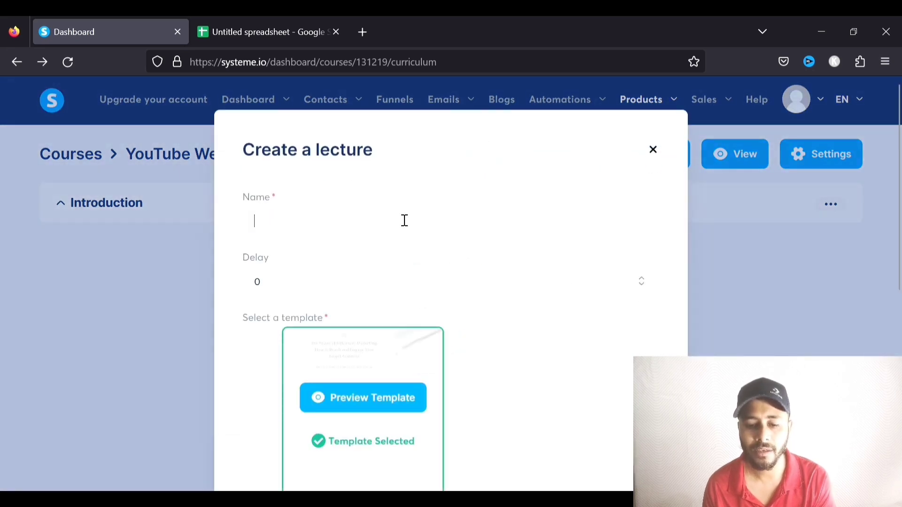
pyautogui.click(405, 220)
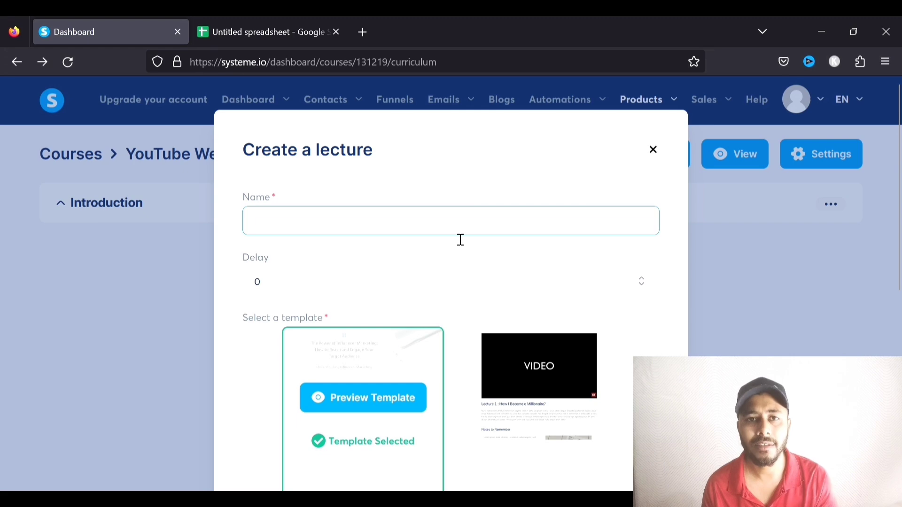
pyautogui.write('The Wealth')
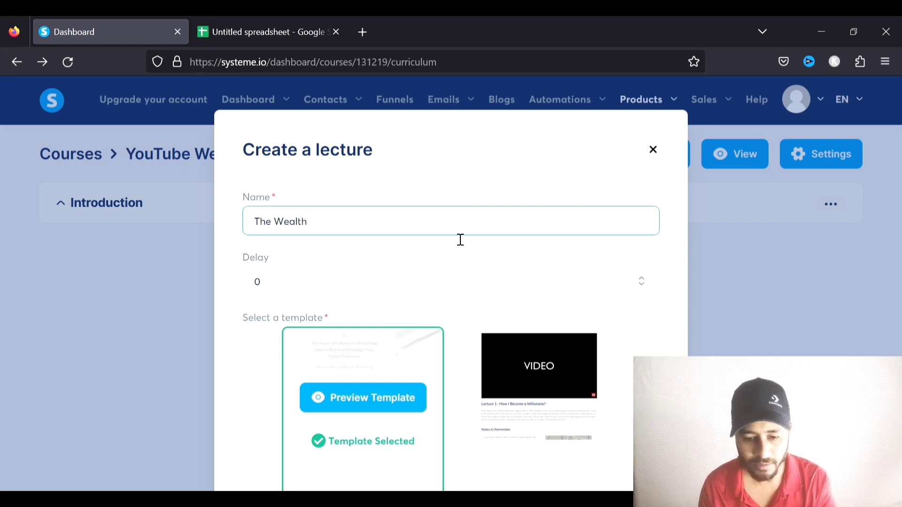
pyautogui.write(' Youtu')
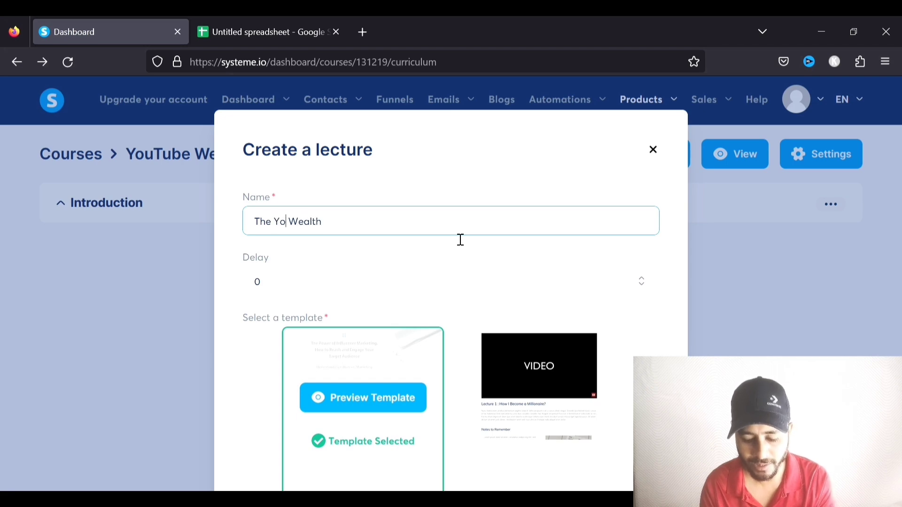
pyautogui.press('BackSpace')
pyautogui.press('BackSpace')
pyautogui.write('Tube')
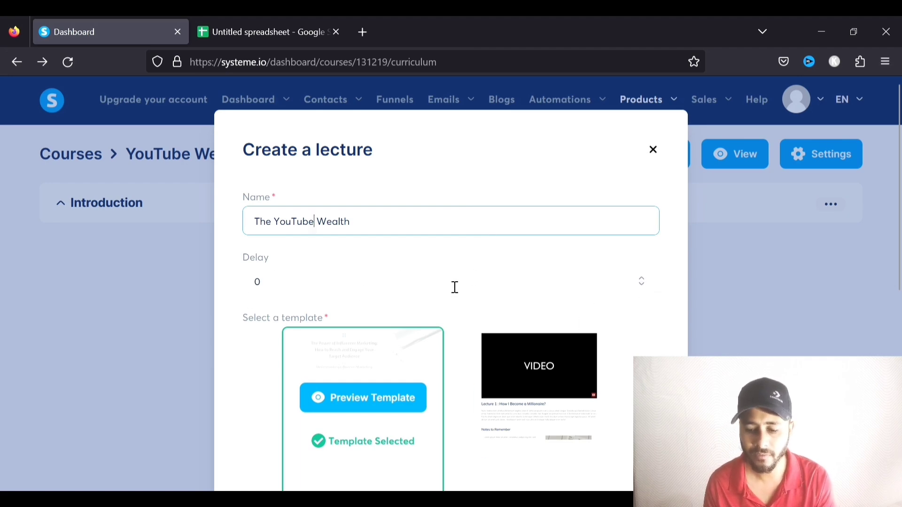
pyautogui.scroll(-8, 639, 284)
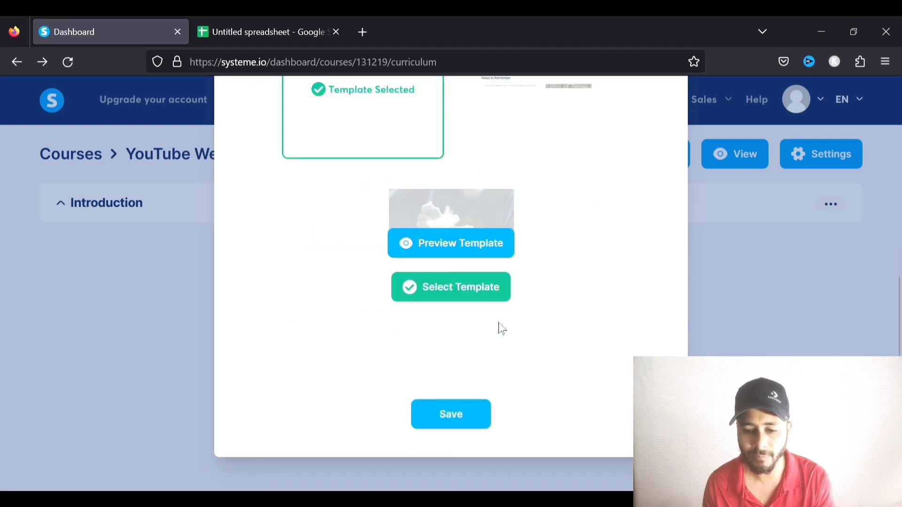
pyautogui.scroll(4, 502, 329)
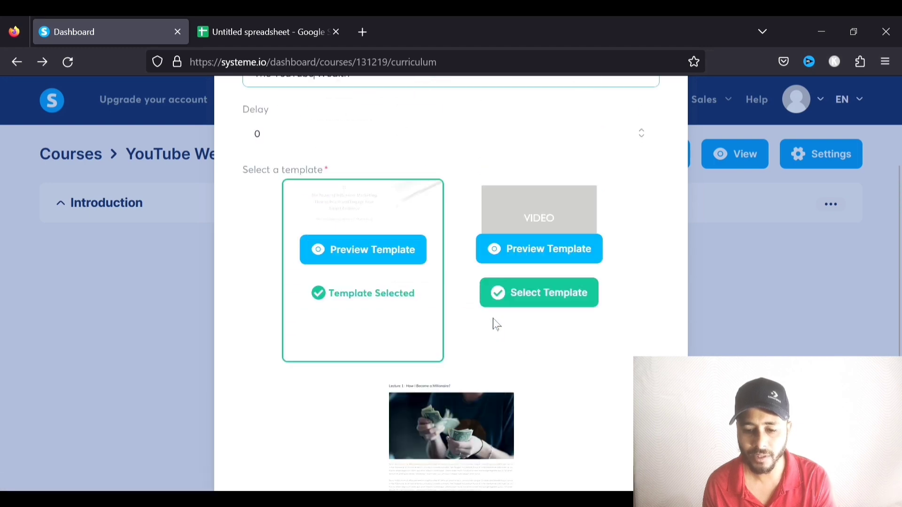
pyautogui.click(554, 251)
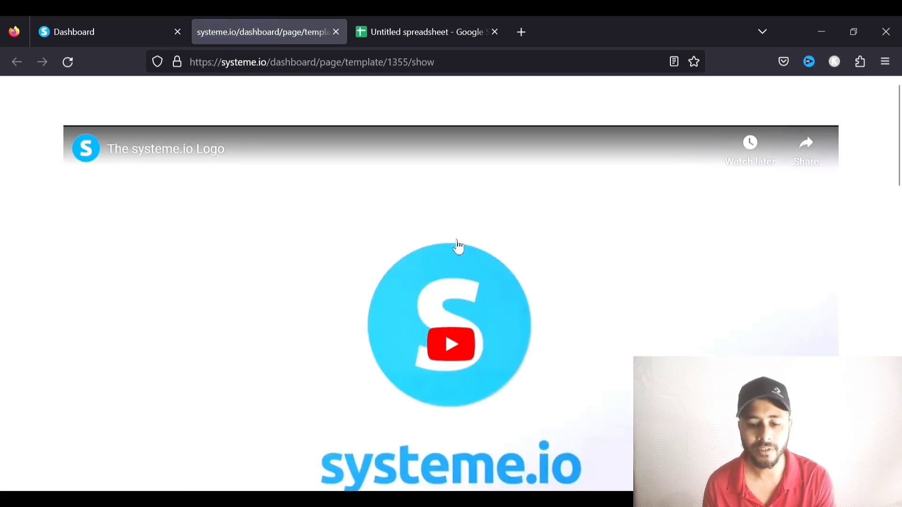
# Scroll through the VIDEO template's sample lecture page, then close the preview tab
pyautogui.scroll(-4, 714, 297)
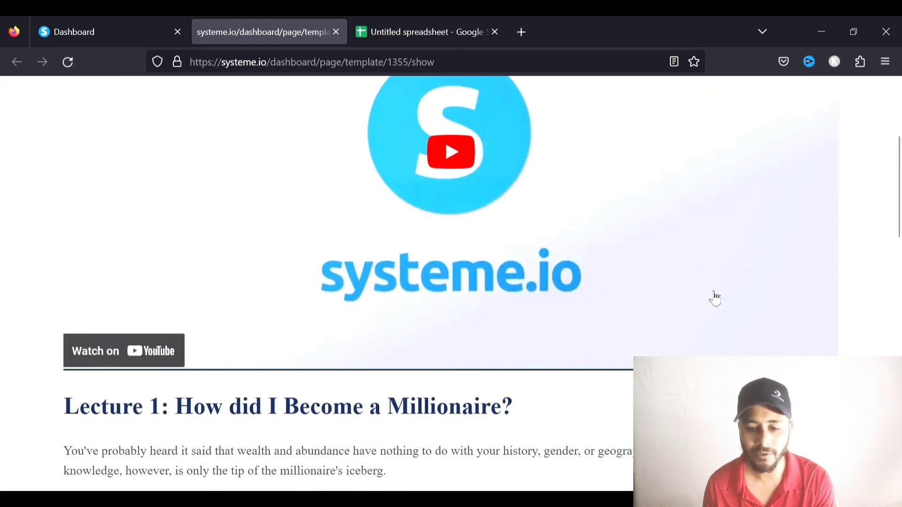
pyautogui.scroll(-10, 714, 297)
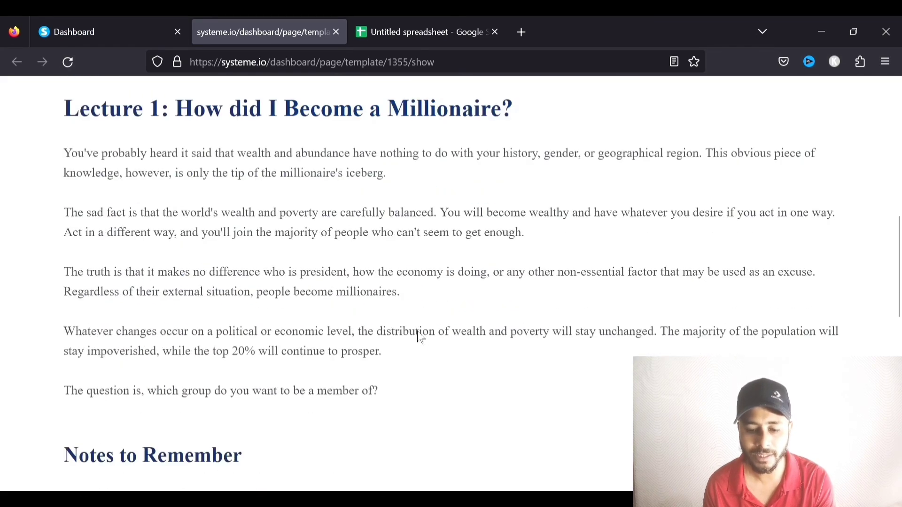
pyautogui.scroll(-8, 420, 337)
pyautogui.scroll(10, 364, 338)
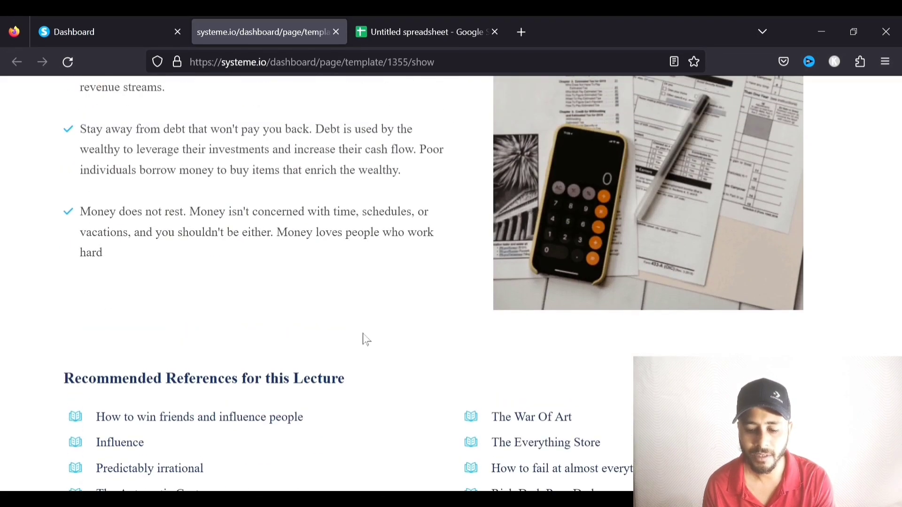
pyautogui.scroll(15, 364, 331)
pyautogui.click(335, 31)
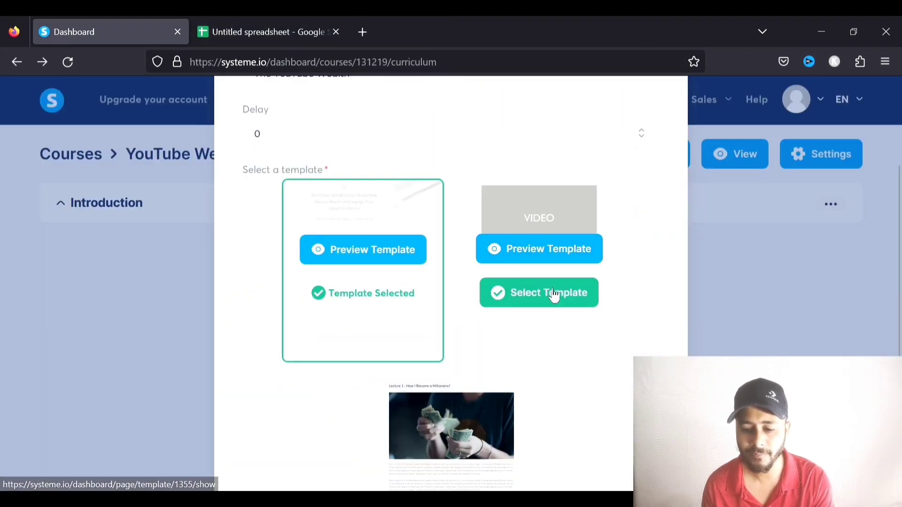
# Select the VIDEO template and save the lecture 'The YouTube Wealth'
pyautogui.click(554, 295)
pyautogui.scroll(-4, 558, 320)
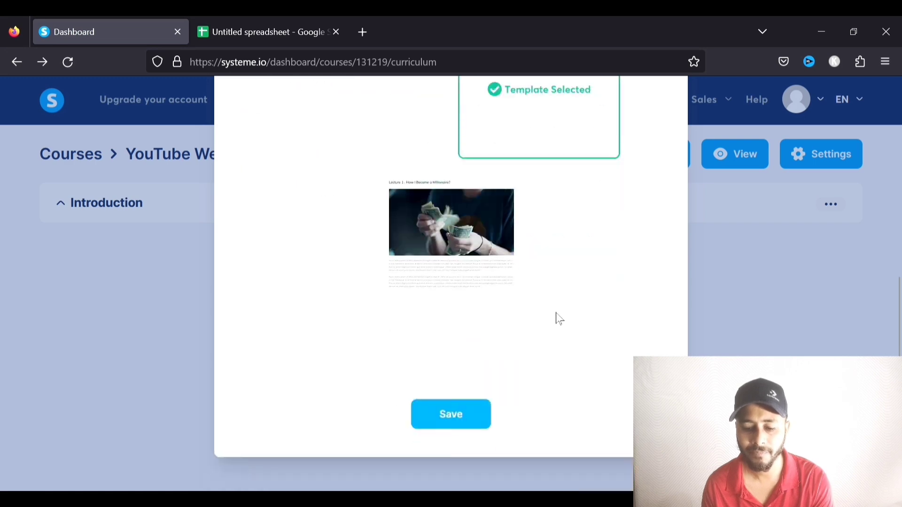
pyautogui.click(467, 419)
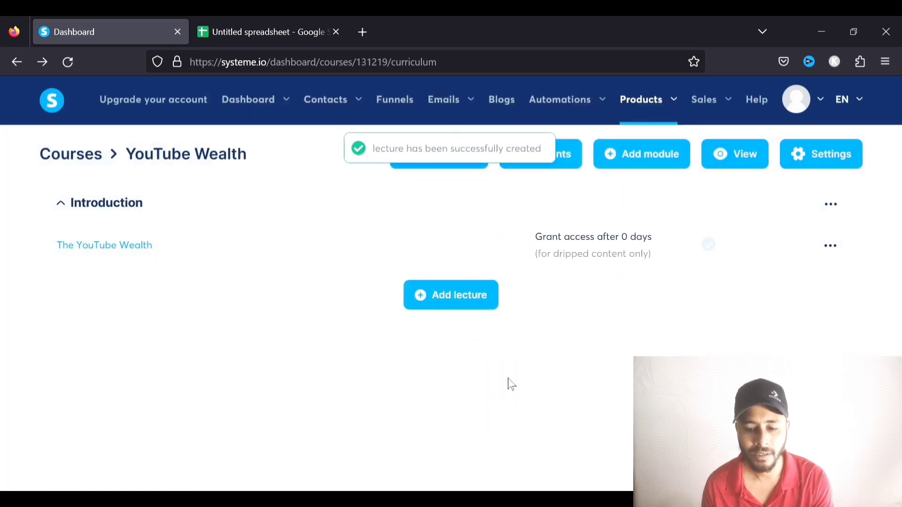
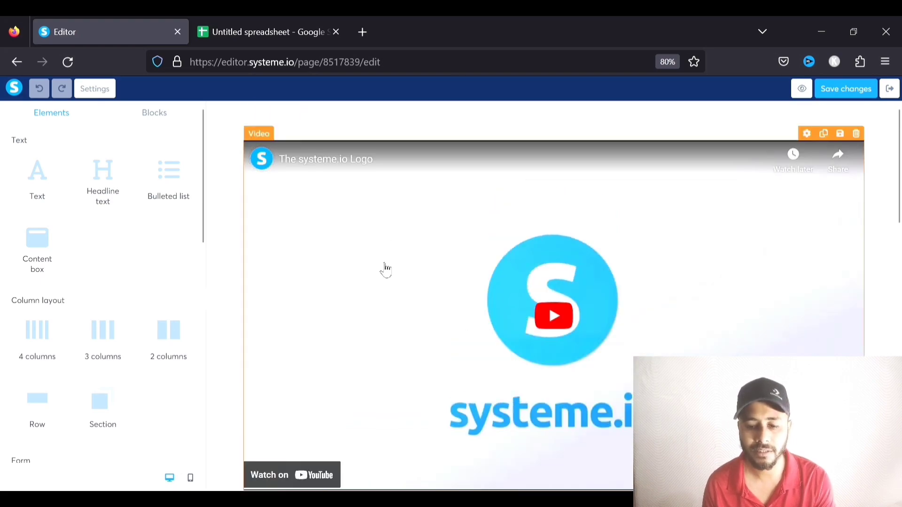
# Delete the Recommended References heading row and the reference list row
pyautogui.scroll(-15, 385, 270)
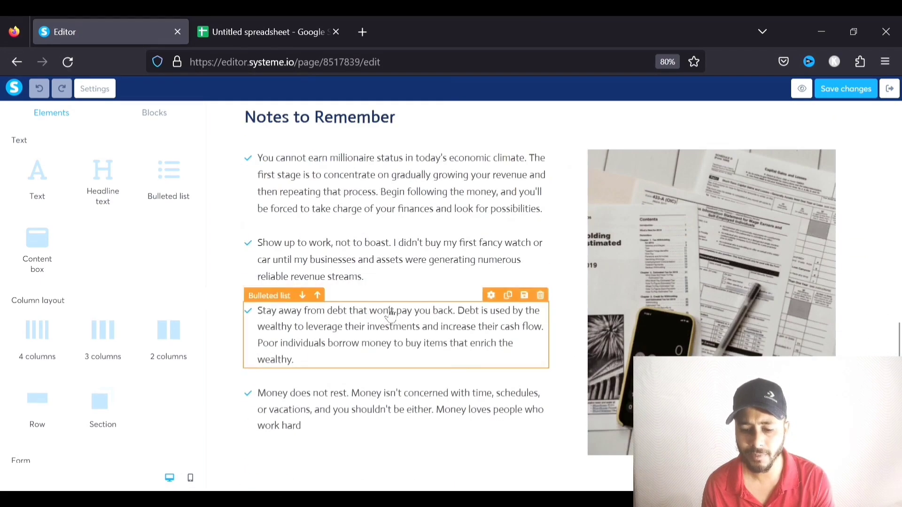
pyautogui.scroll(-3, 392, 314)
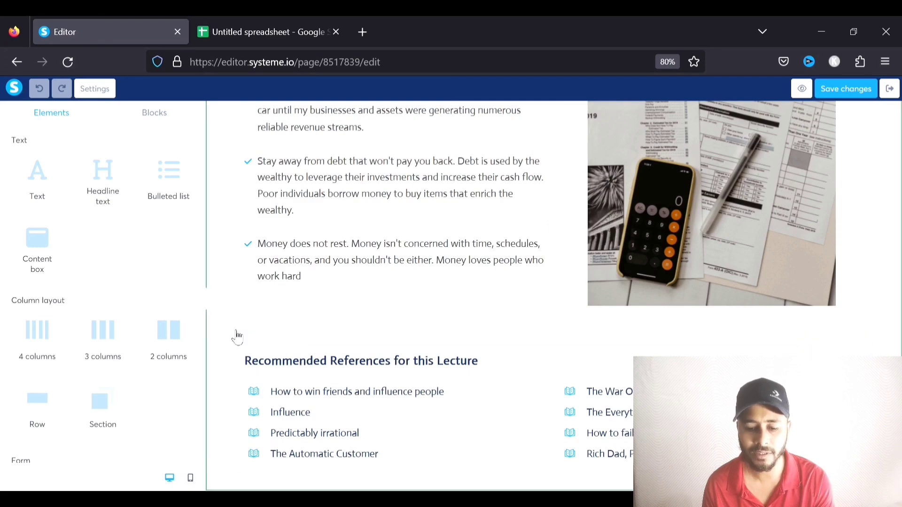
pyautogui.click(247, 365)
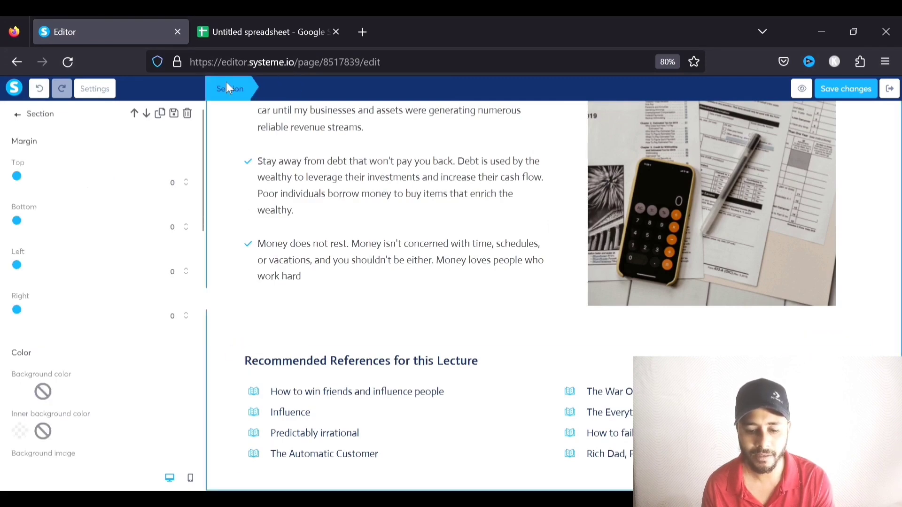
pyautogui.click(228, 88)
pyautogui.click(389, 346)
pyautogui.scroll(-1, 391, 343)
pyautogui.scroll(-7, 390, 342)
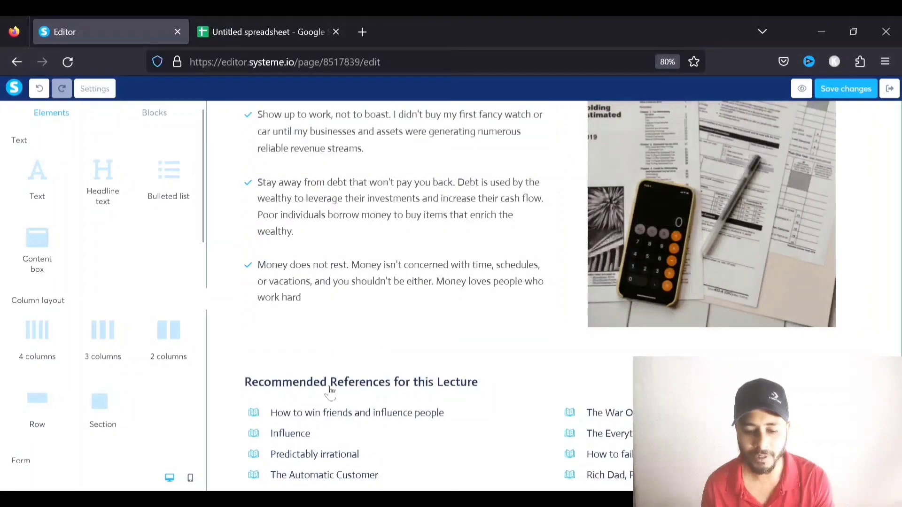
pyautogui.click(342, 368)
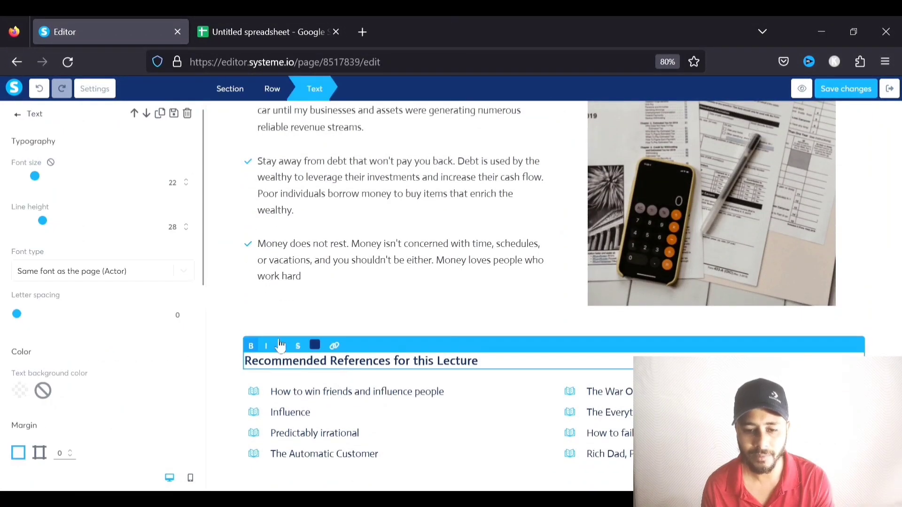
pyautogui.click(272, 89)
pyautogui.click(188, 113)
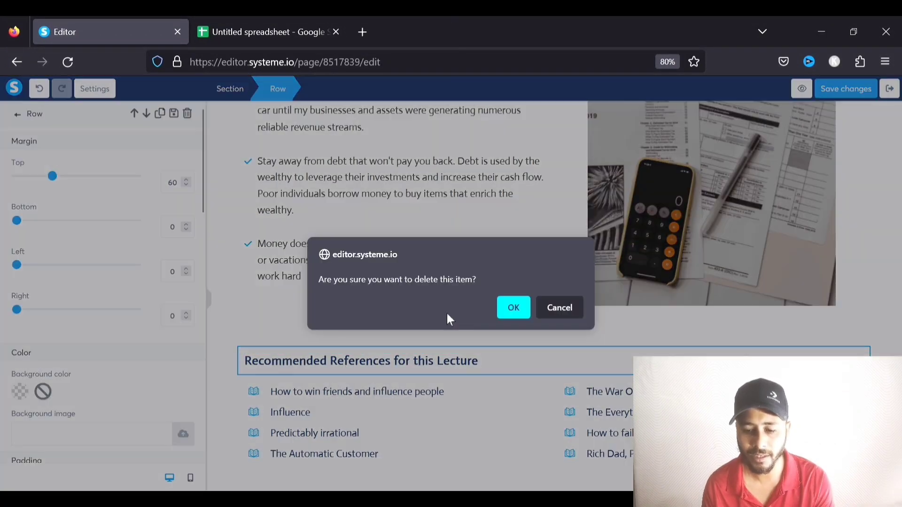
pyautogui.click(512, 307)
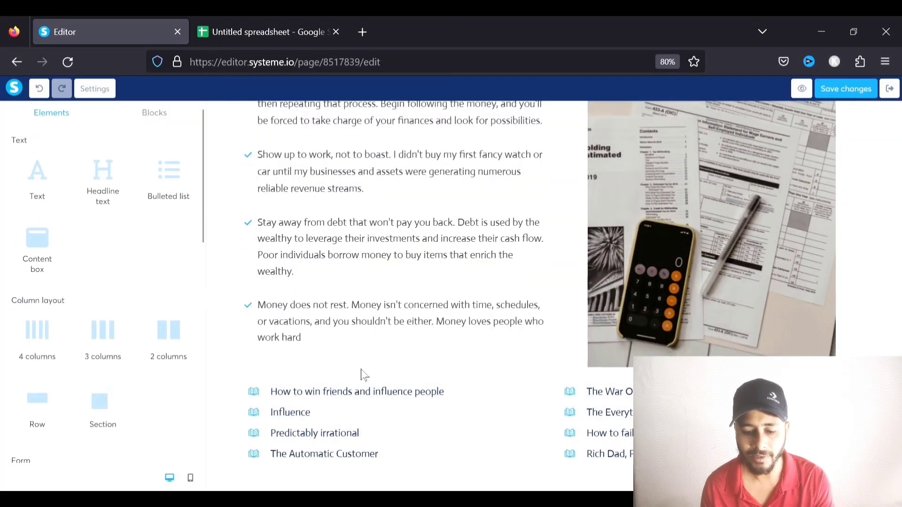
pyautogui.click(254, 394)
pyautogui.click(272, 90)
pyautogui.click(188, 113)
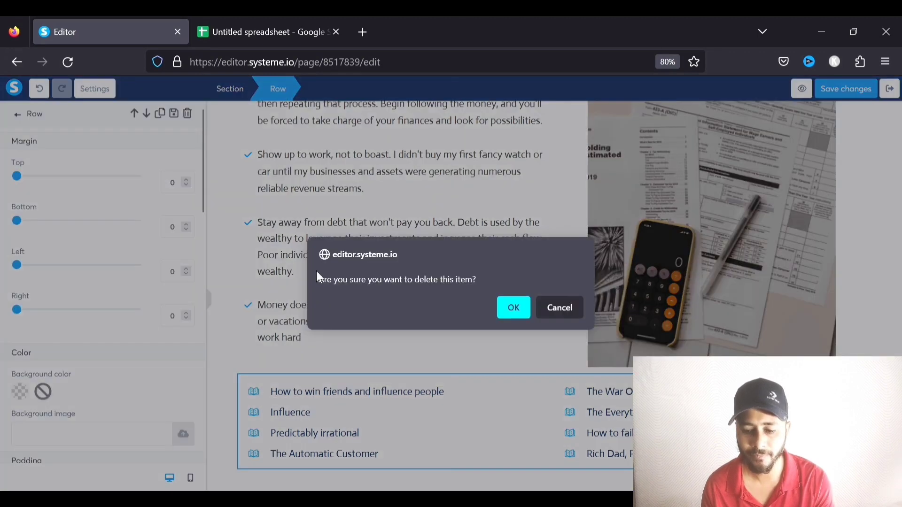
pyautogui.click(513, 308)
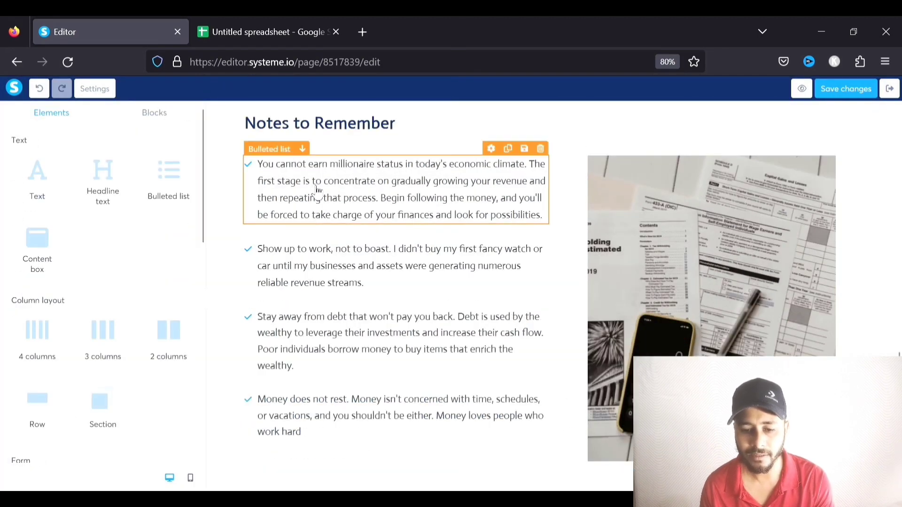
# Delete the Notes to Remember heading, the bulleted notes and image row, and the last paragraph
pyautogui.click(332, 133)
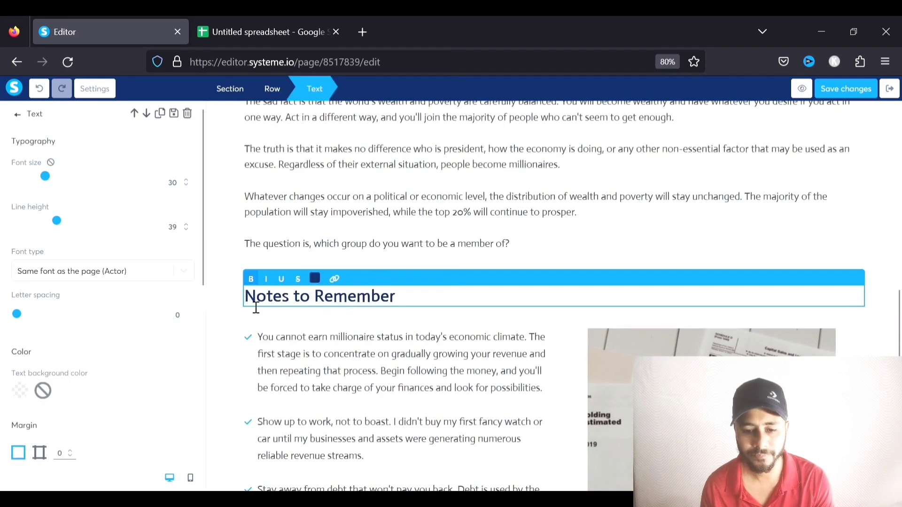
pyautogui.click(273, 89)
pyautogui.click(188, 115)
pyautogui.click(513, 307)
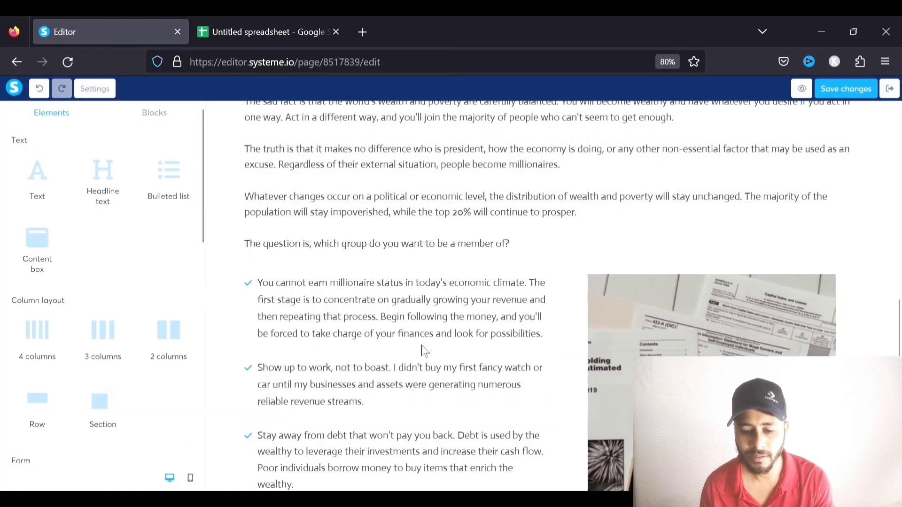
pyautogui.click(341, 296)
pyautogui.click(274, 89)
pyautogui.click(187, 114)
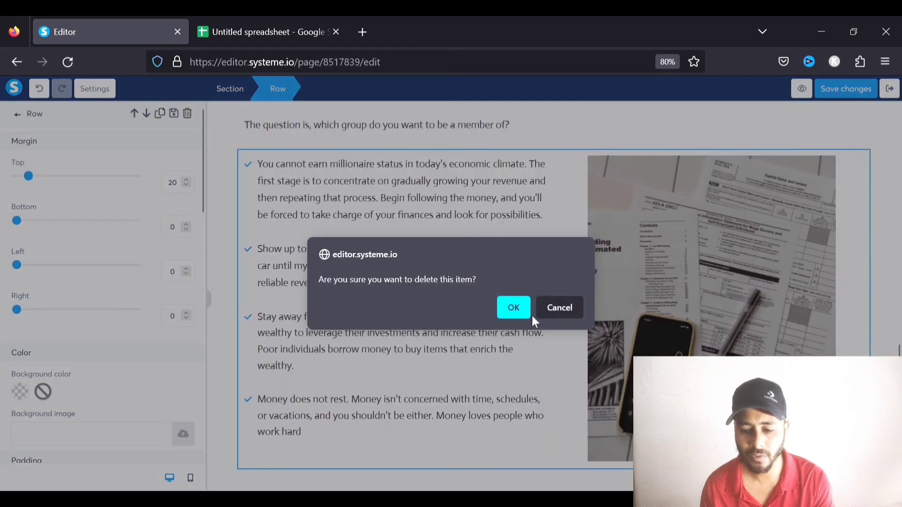
pyautogui.click(512, 307)
pyautogui.click(352, 269)
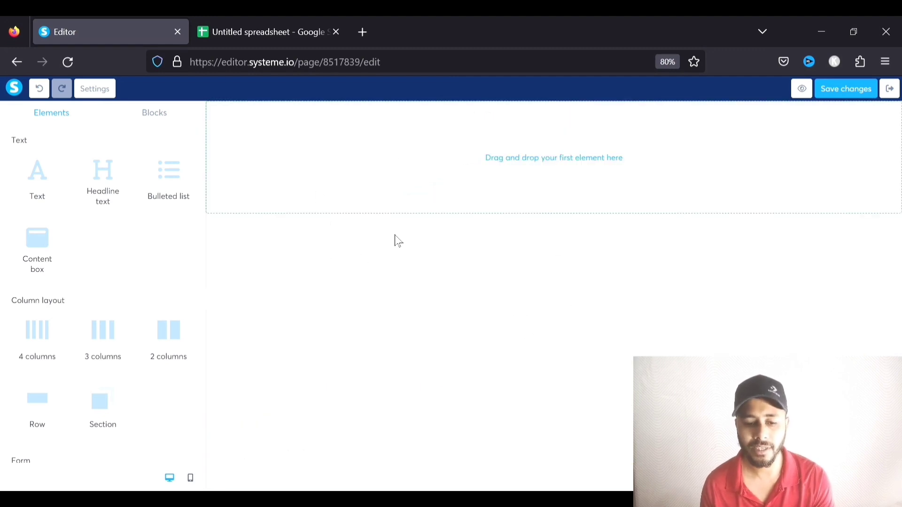
# Add a new section at the top of the empty page
pyautogui.scroll(-2, 153, 270)
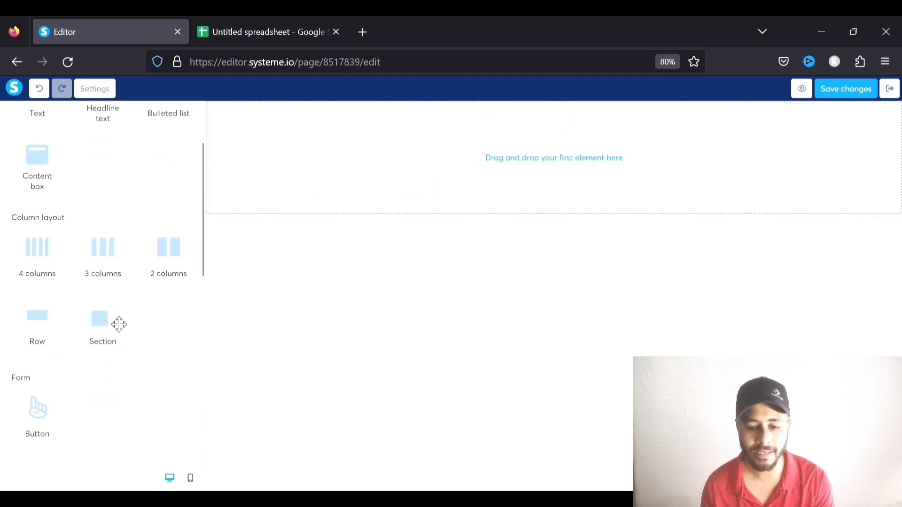
pyautogui.moveTo(96, 325); pyautogui.dragTo(341, 168)
pyautogui.moveTo(395, 159); pyautogui.dragTo(396, 162)
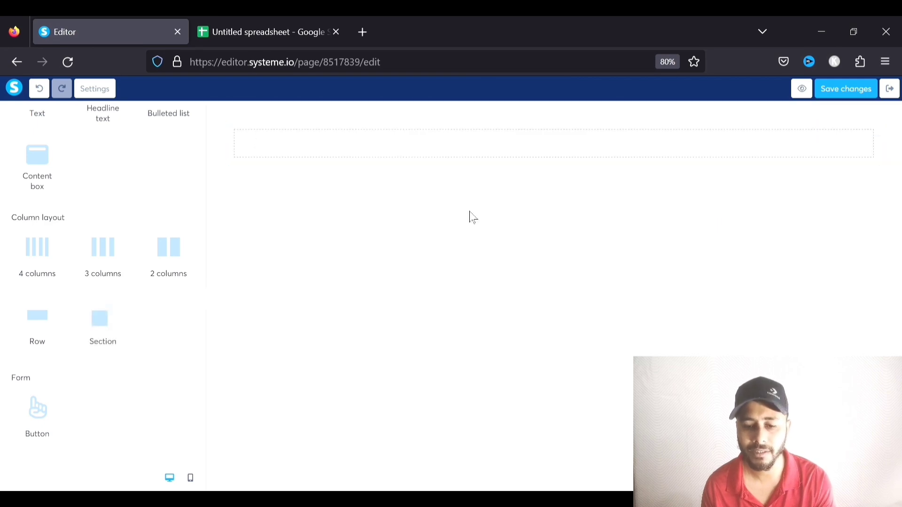
pyautogui.click(302, 164)
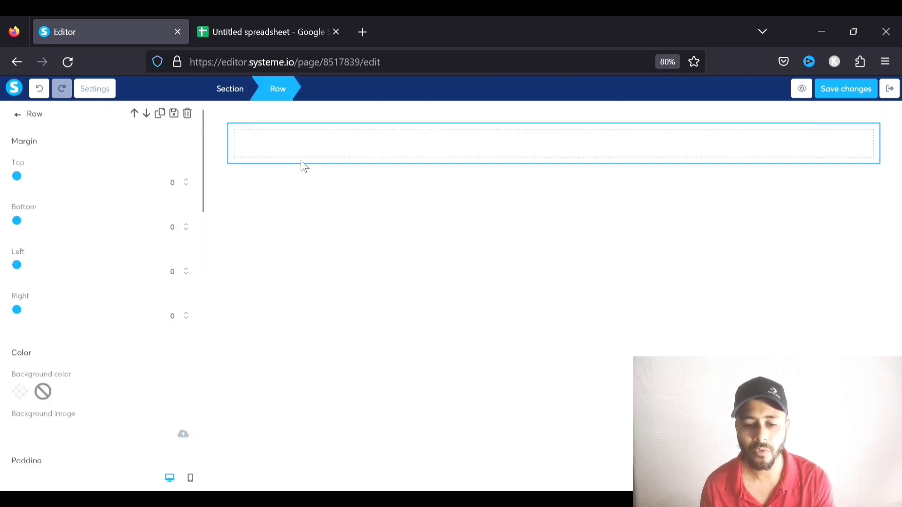
pyautogui.click(243, 93)
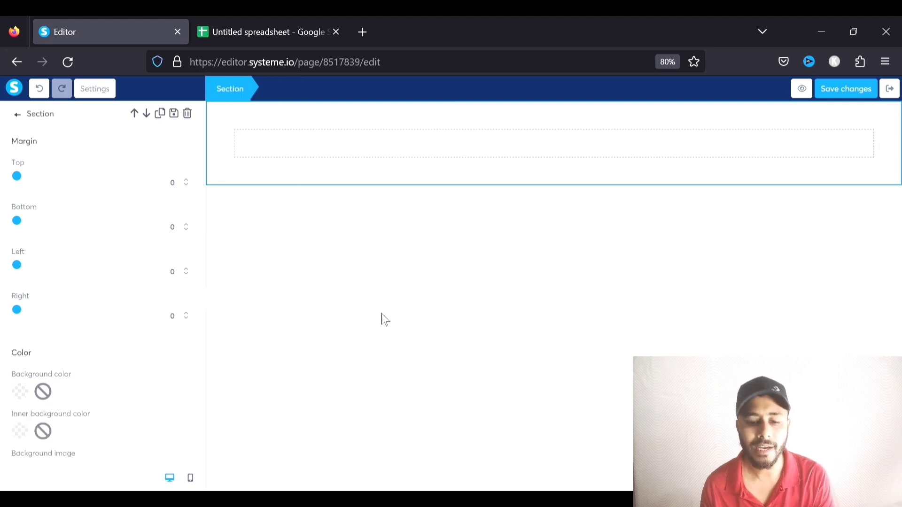
pyautogui.click(281, 183)
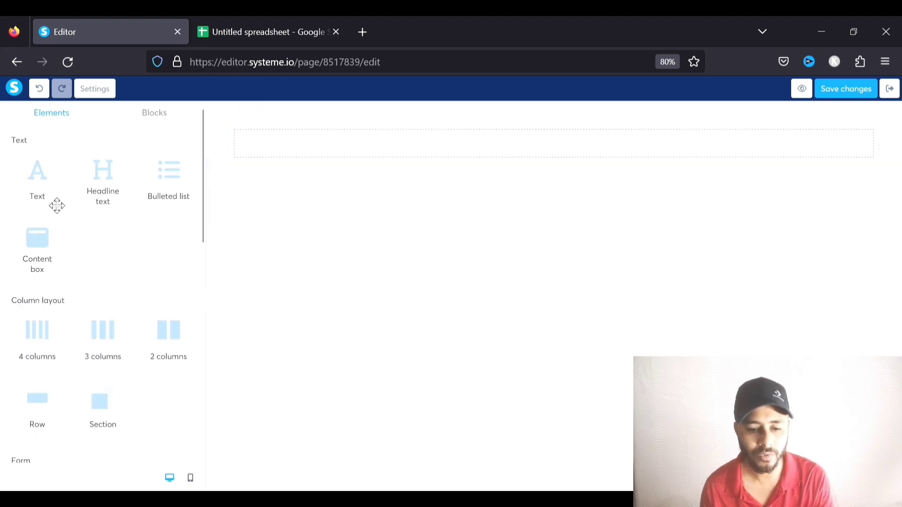
# Add a headline in the new row reading 'Lesson 1 : Introduction : The YouTube Wealth'
pyautogui.moveTo(105, 191); pyautogui.dragTo(299, 153)
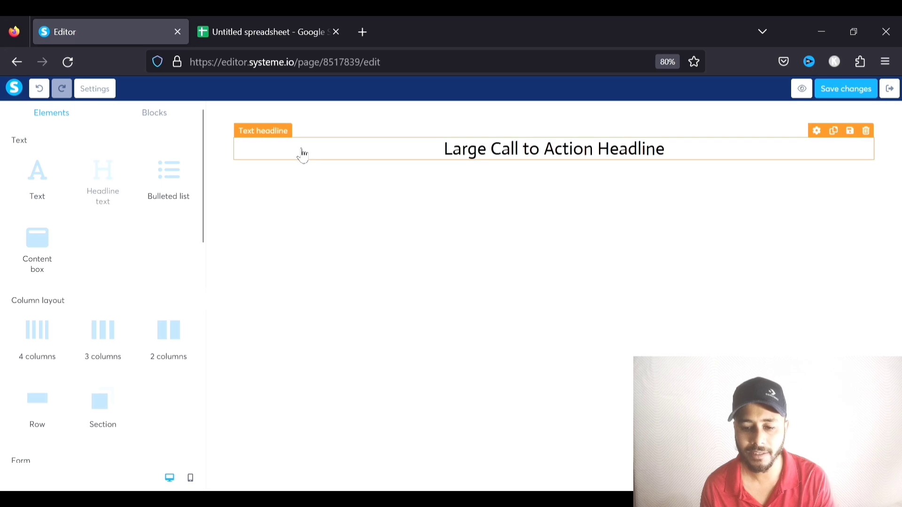
pyautogui.doubleClick(405, 153)
pyautogui.write('Lesso')
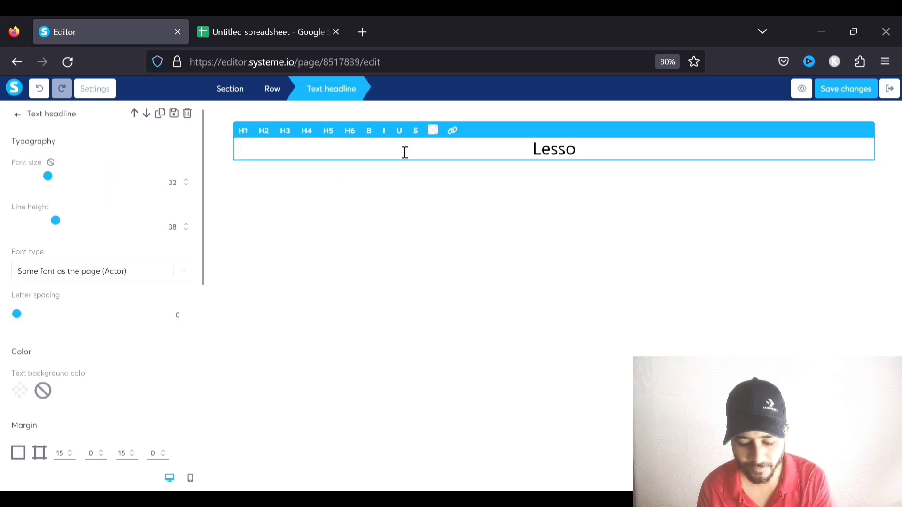
pyautogui.write('n 1 : The')
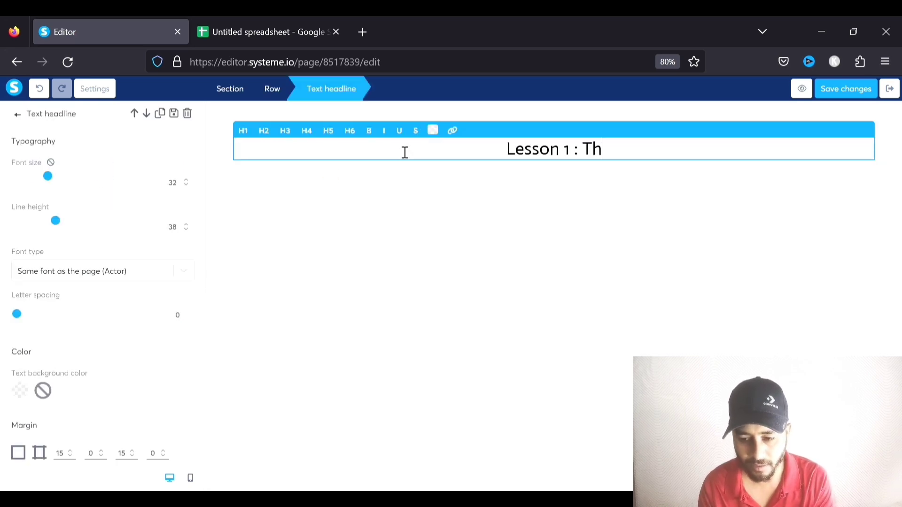
pyautogui.press('BackSpace')
pyautogui.press('BackSpace')
pyautogui.press('BackSpace')
pyautogui.write('In')
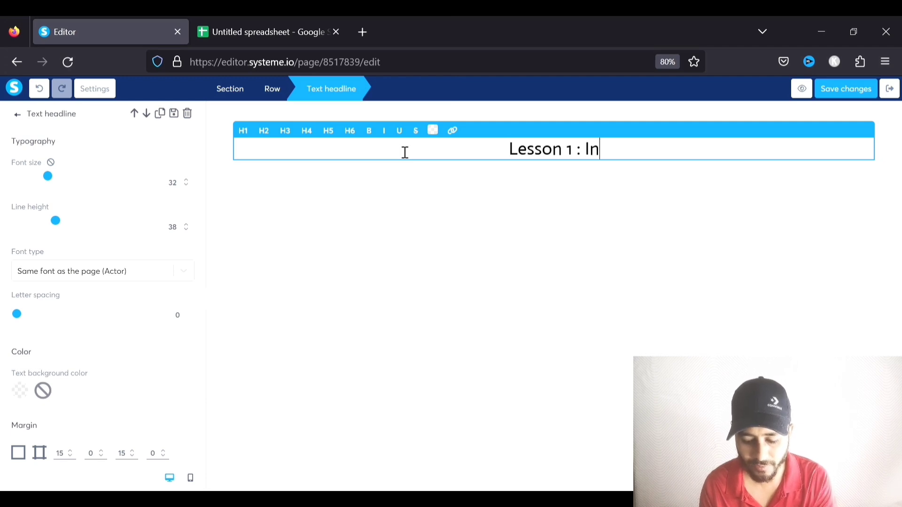
pyautogui.write('troduction :')
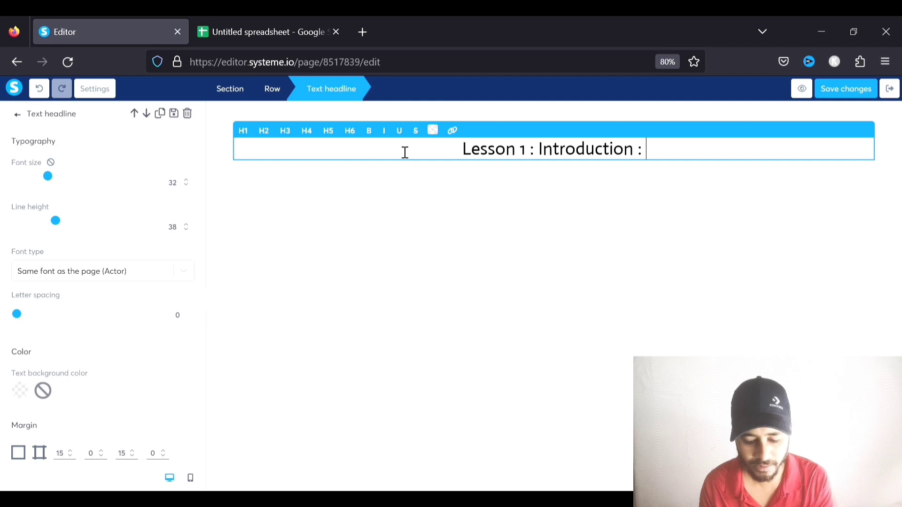
pyautogui.write(' The Yo')
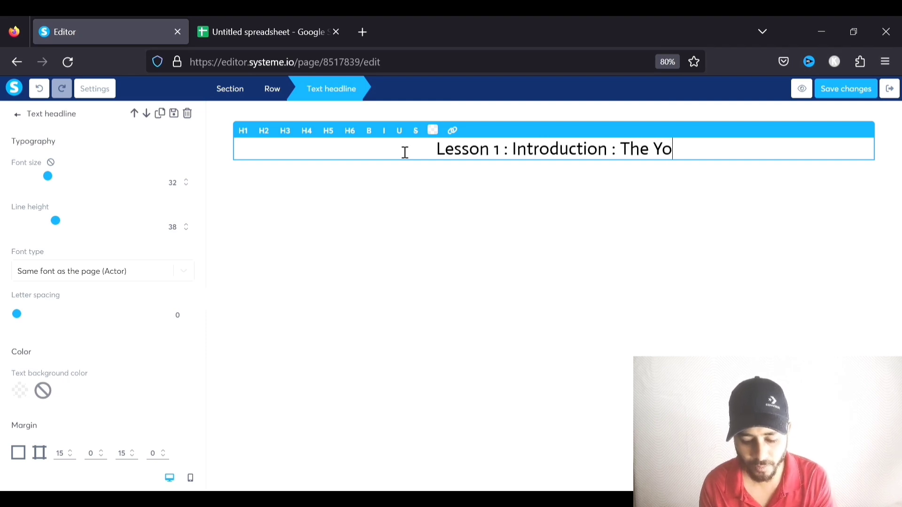
pyautogui.write('uTube Wealth')
pyautogui.click(451, 203)
# Format the headline as a bold H1 with font size 45
pyautogui.click(455, 155)
pyautogui.click(243, 130)
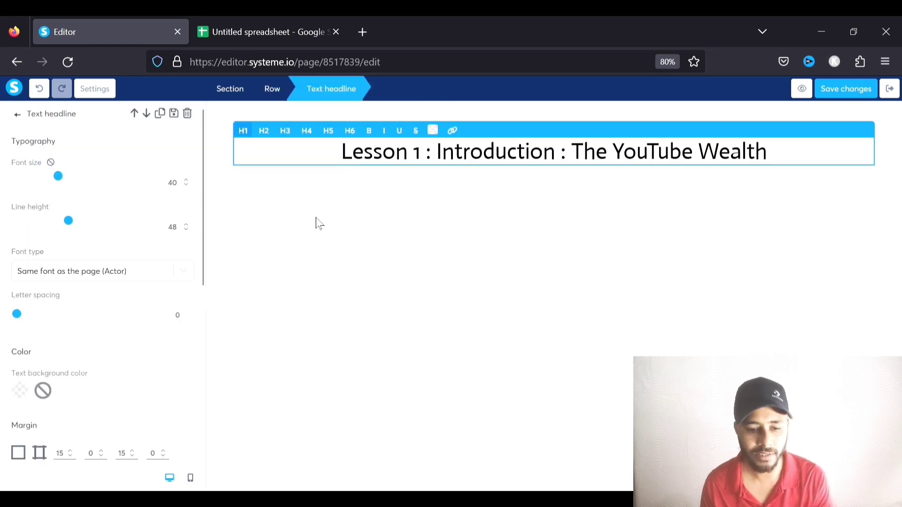
pyautogui.click(372, 131)
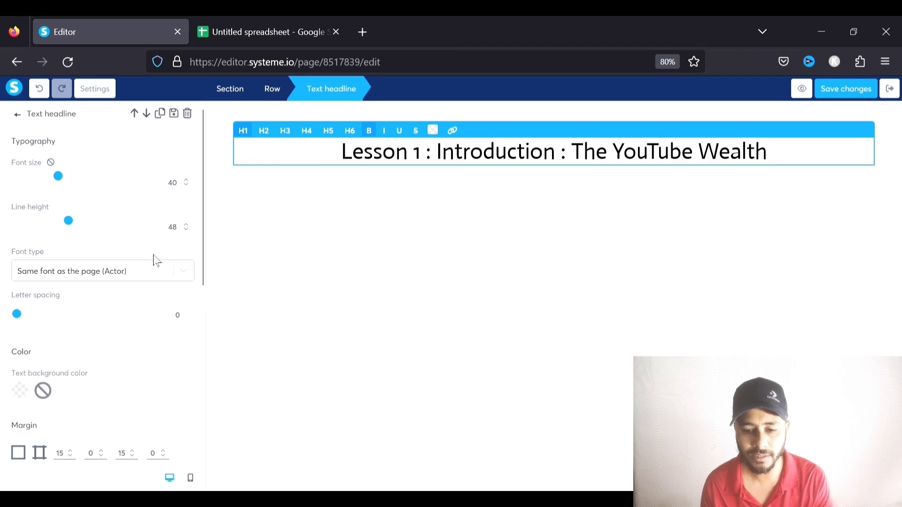
pyautogui.tripleClick(407, 157)
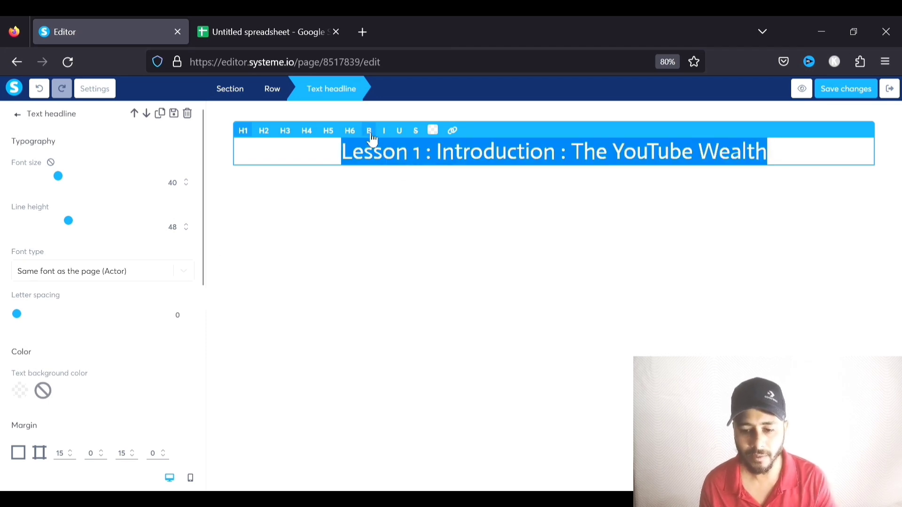
pyautogui.click(369, 131)
pyautogui.moveTo(61, 179); pyautogui.dragTo(68, 181)
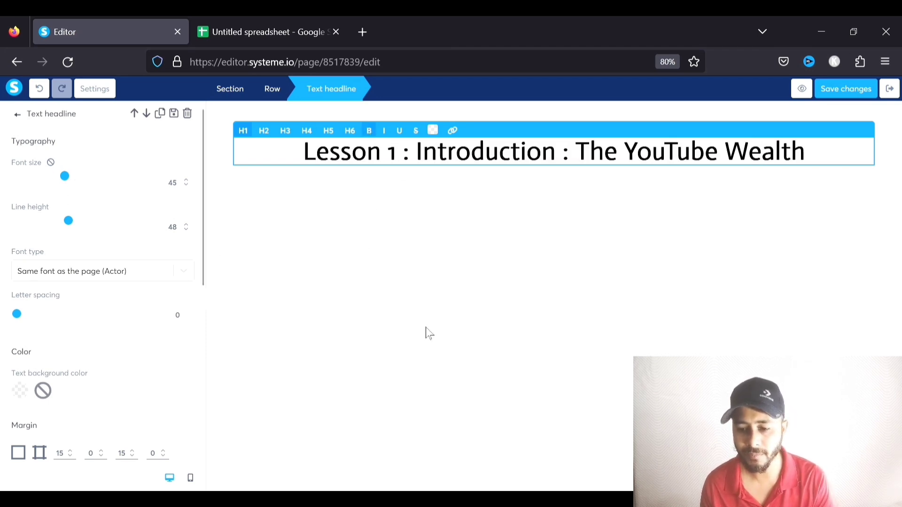
pyautogui.click(422, 318)
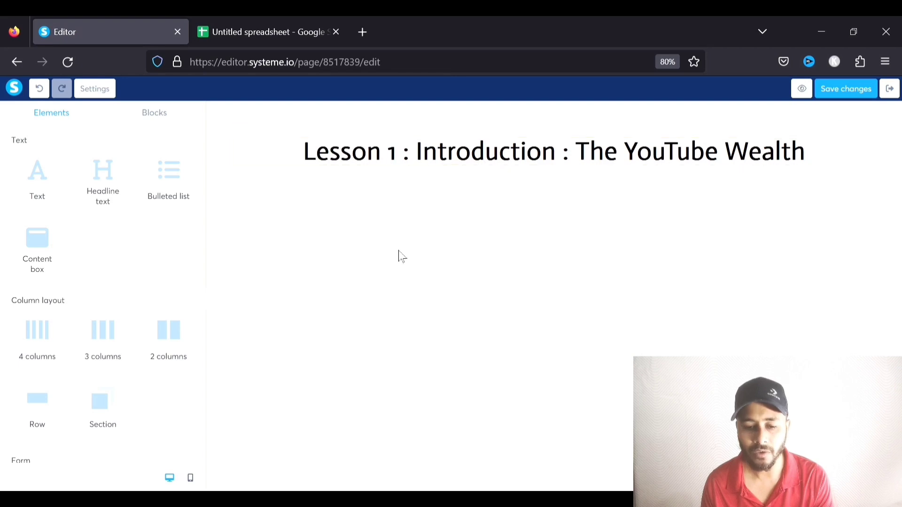
# Add a video element below the headline with its source kept as Direct link
pyautogui.scroll(-7, 38, 263)
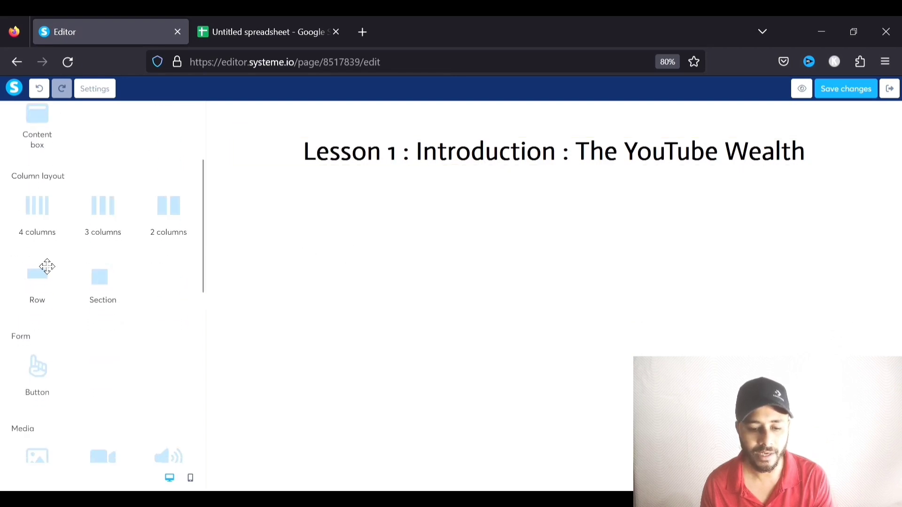
pyautogui.moveTo(85, 279); pyautogui.dragTo(404, 176)
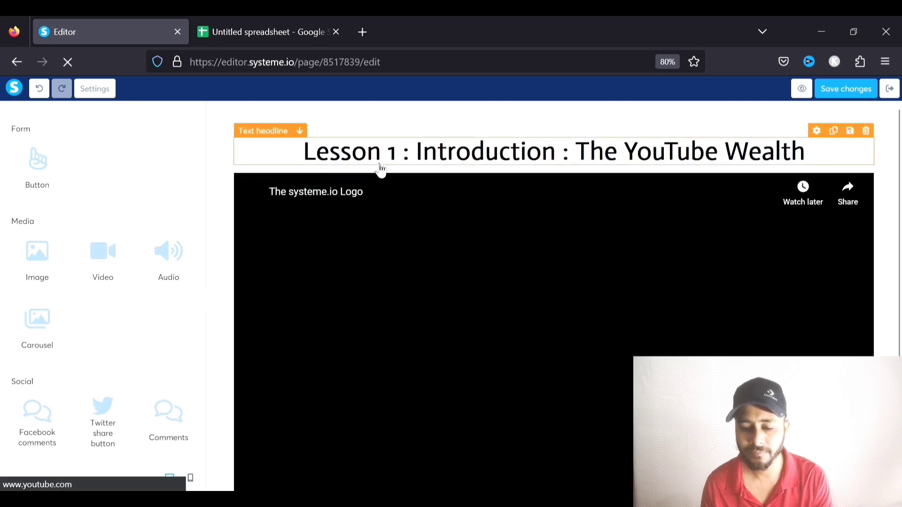
pyautogui.scroll(-2, 477, 260)
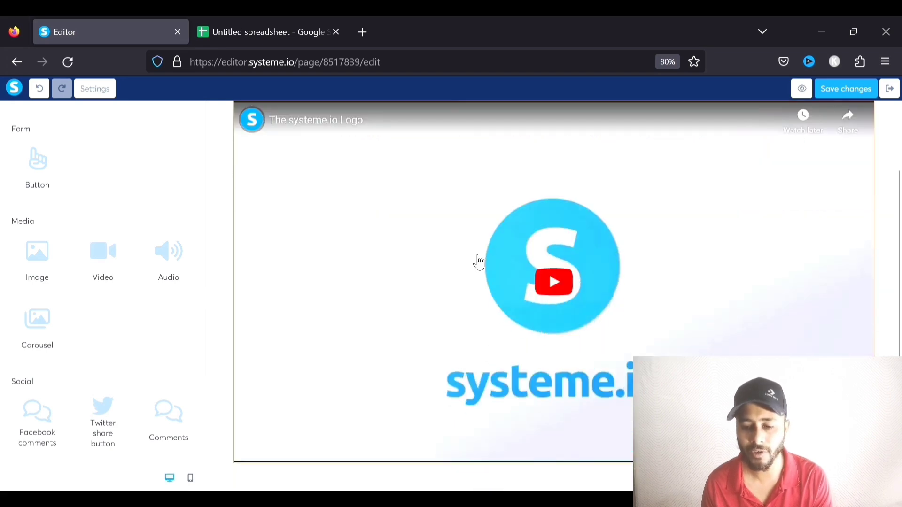
pyautogui.click(443, 243)
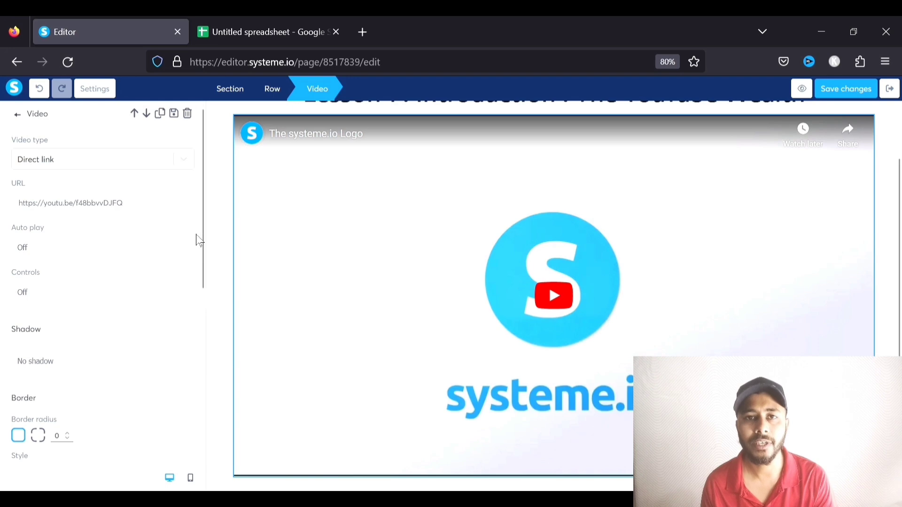
pyautogui.click(43, 161)
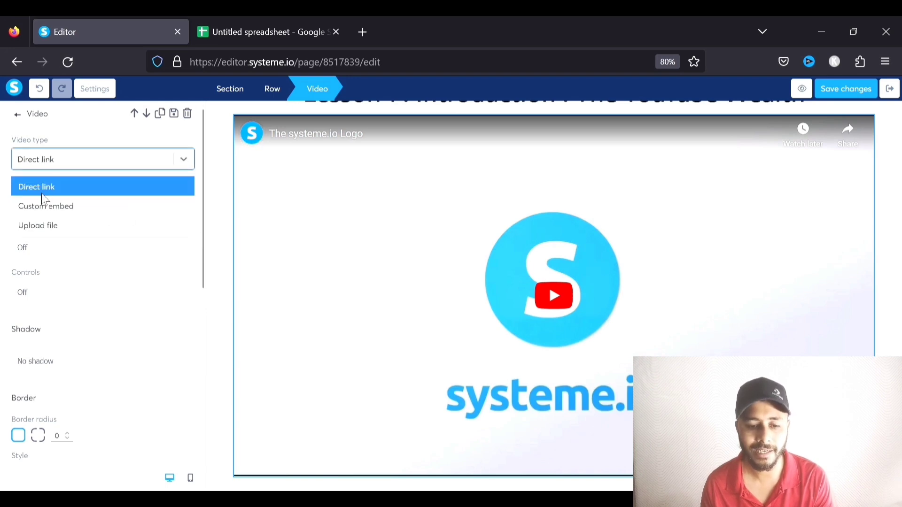
pyautogui.click(45, 192)
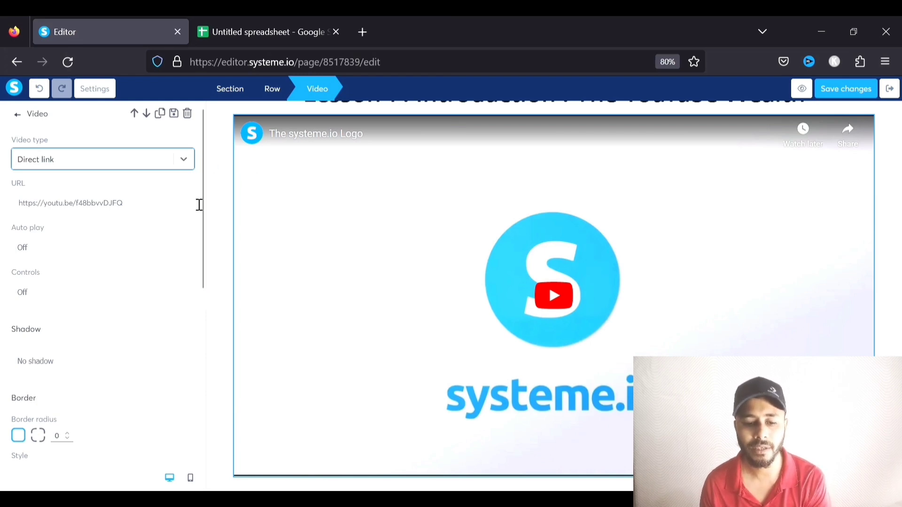
pyautogui.moveTo(117, 207); pyautogui.dragTo(13, 216)
pyautogui.click(173, 162)
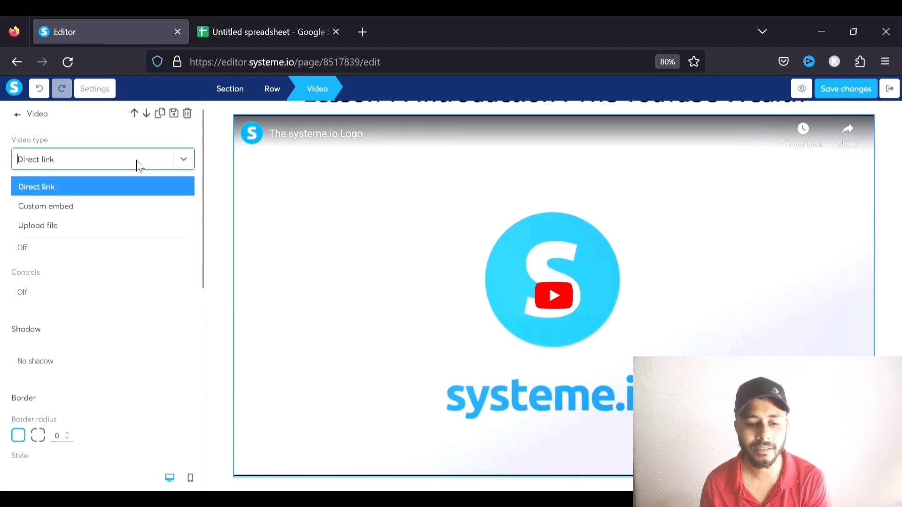
pyautogui.click(71, 206)
pyautogui.click(91, 168)
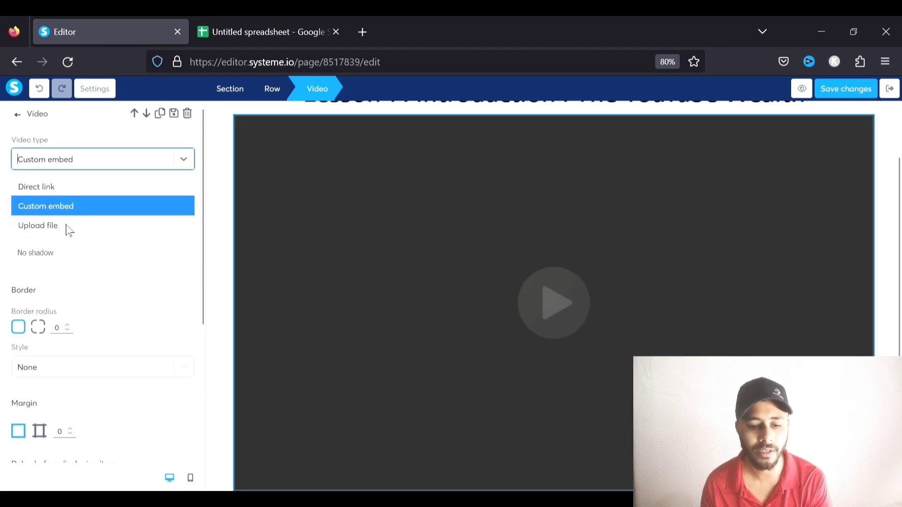
pyautogui.click(57, 226)
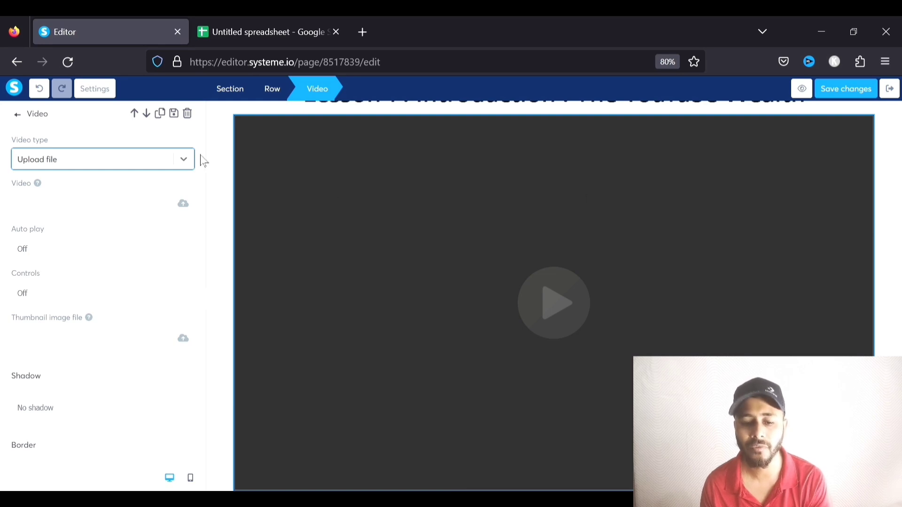
pyautogui.click(183, 158)
pyautogui.click(63, 187)
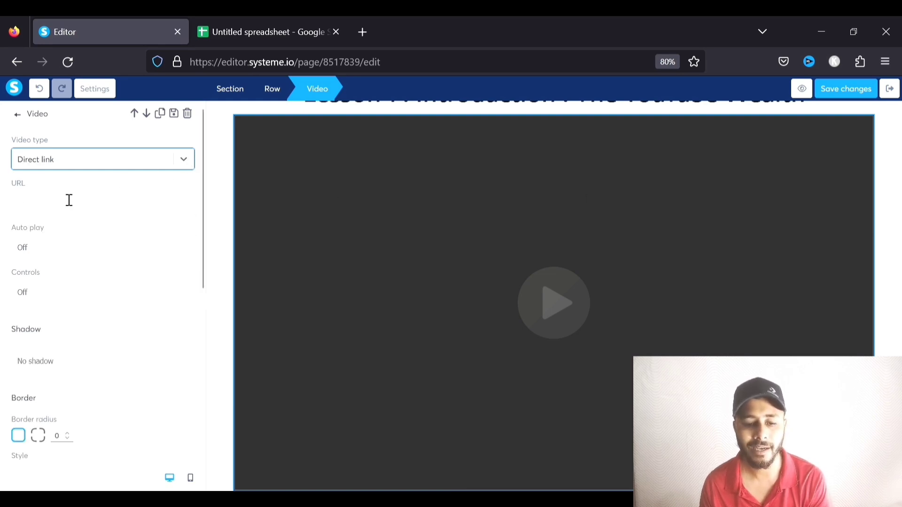
pyautogui.click(77, 212)
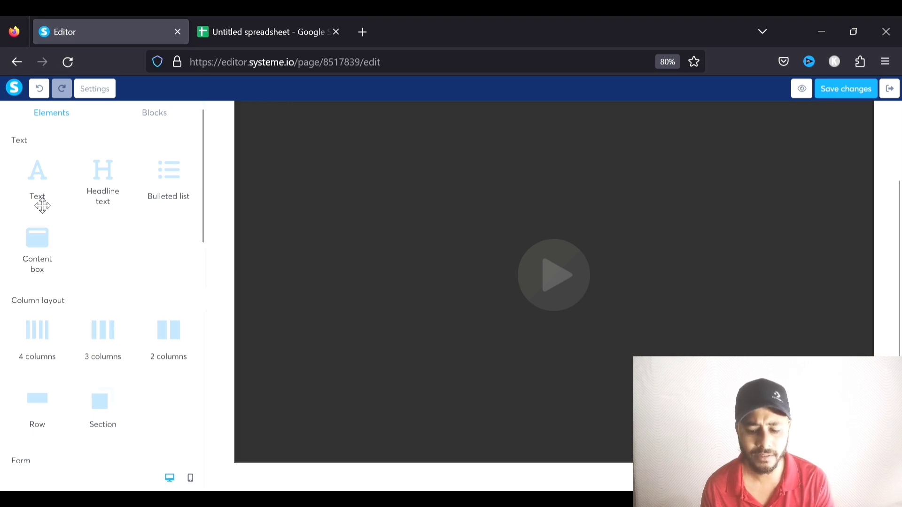
pyautogui.click(395, 280)
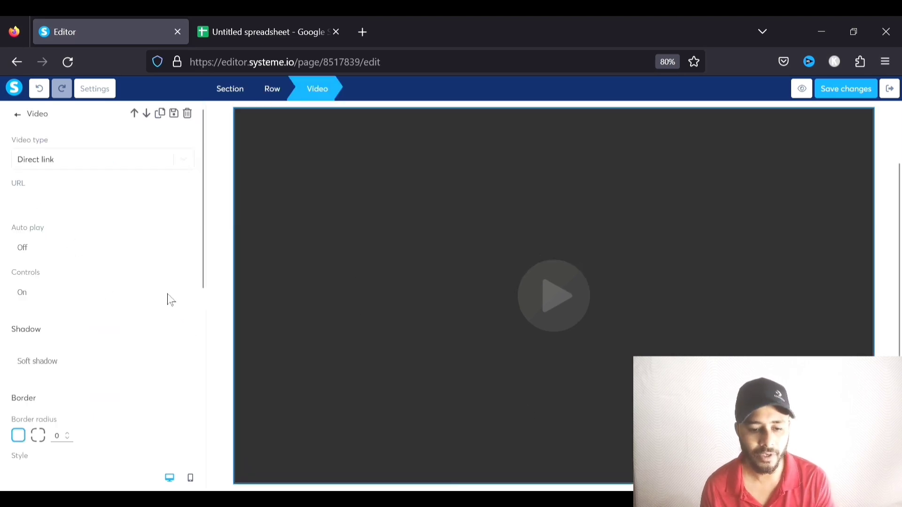
pyautogui.write('https://youtu.be/Vshuc6q3iJk')
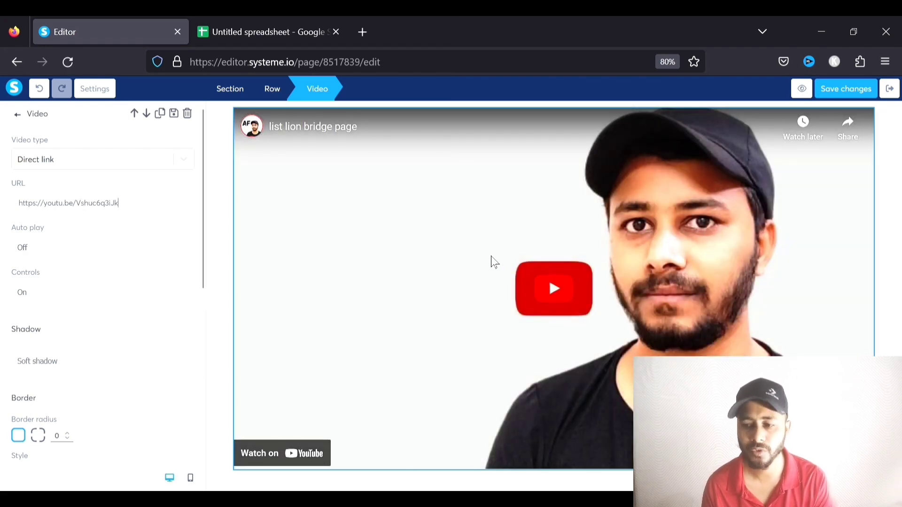
pyautogui.click(893, 207)
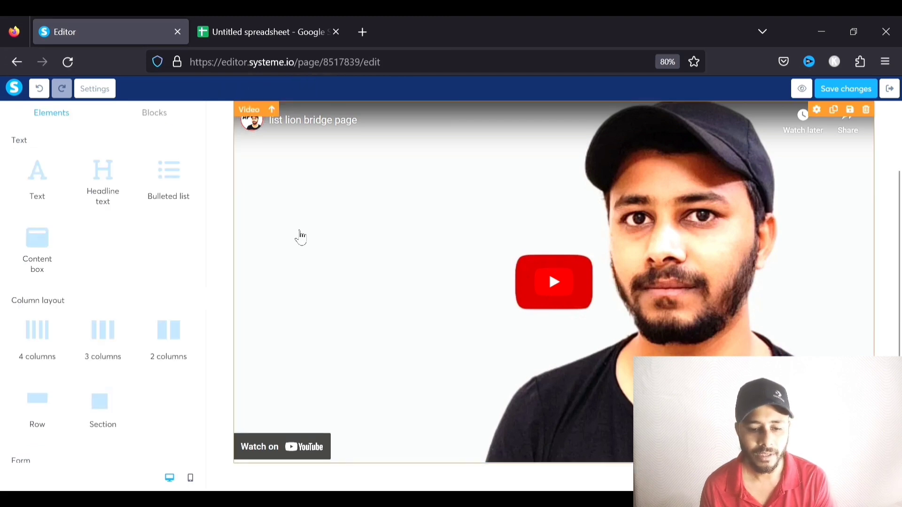
# Add a text block under the video reading 'Welcome To My YouTube Wealth Course'
pyautogui.moveTo(45, 187); pyautogui.dragTo(409, 468)
pyautogui.doubleClick(521, 458)
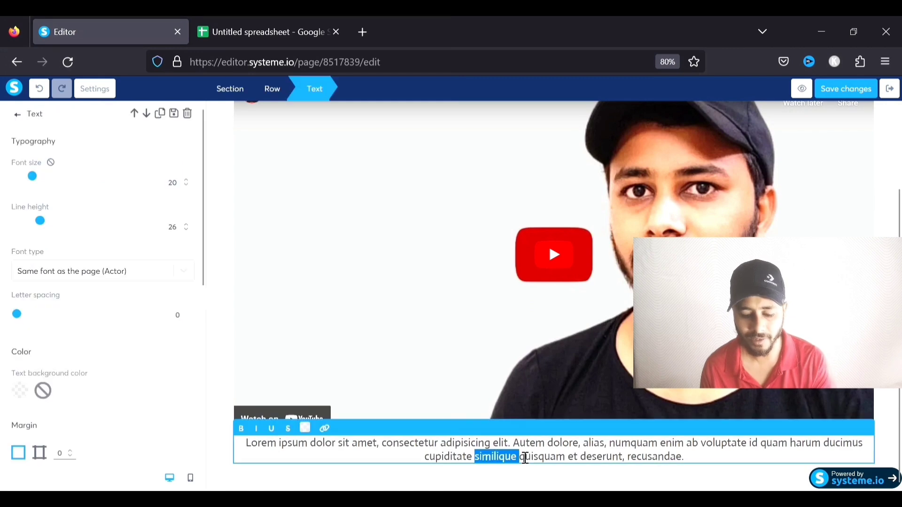
pyautogui.hotkey('ctrl', 'a')
pyautogui.write('Welc')
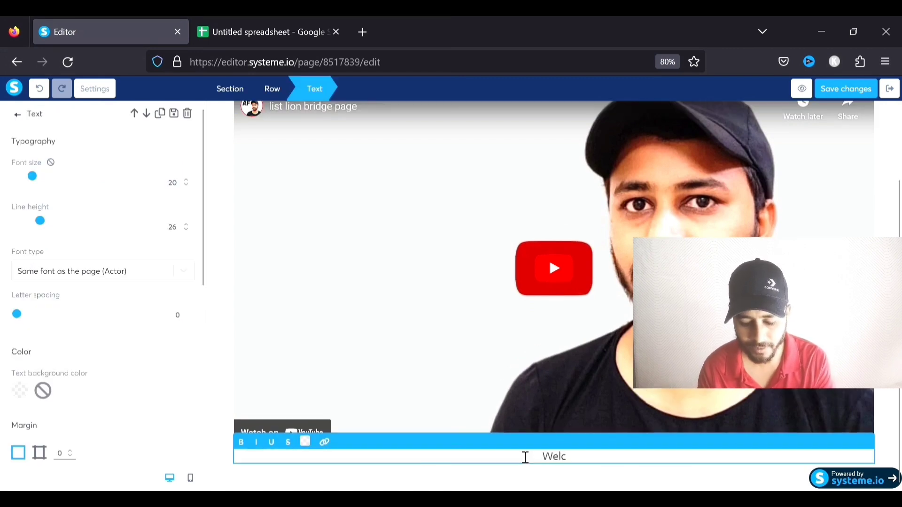
pyautogui.write('ome To <')
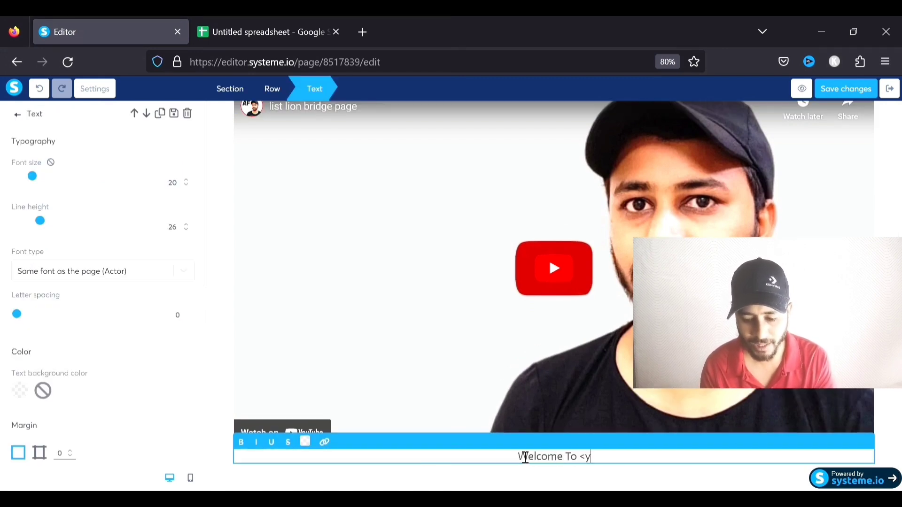
pyautogui.press('BackSpace')
pyautogui.write('My ')
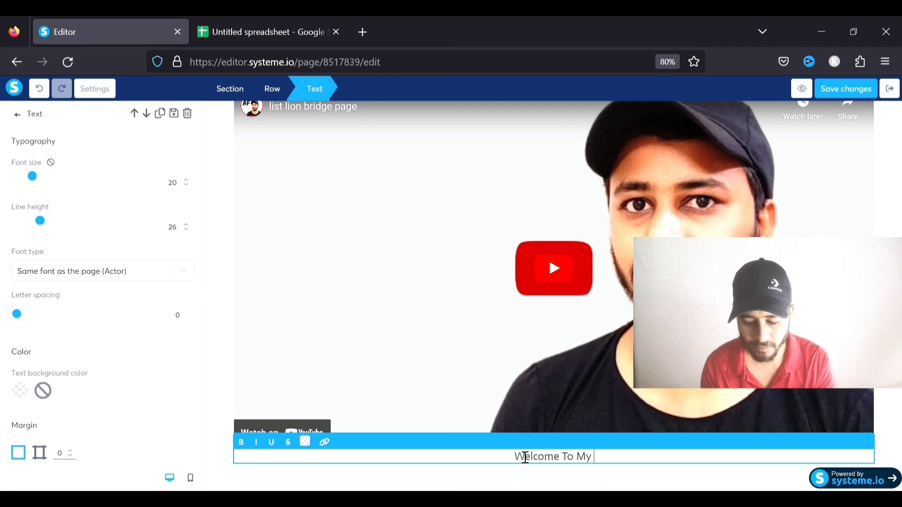
pyautogui.write('YouTube W')
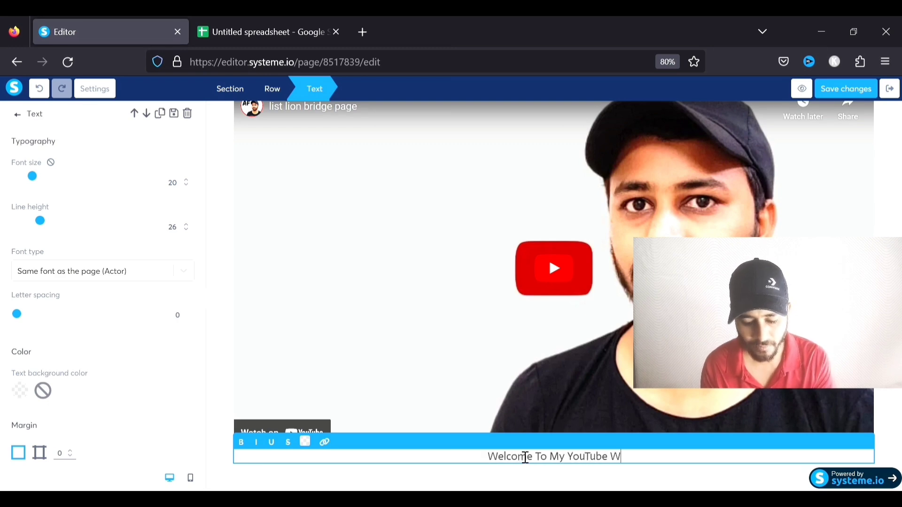
pyautogui.write('ealth')
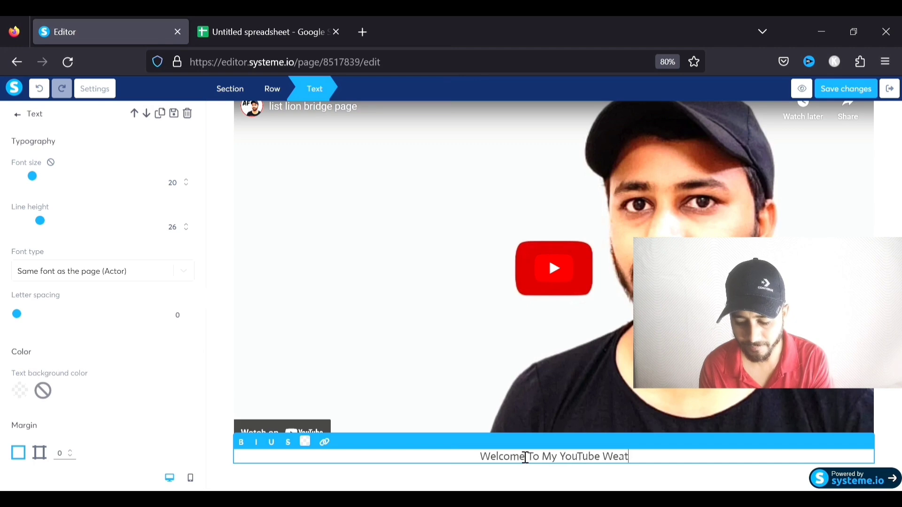
pyautogui.write(' Course')
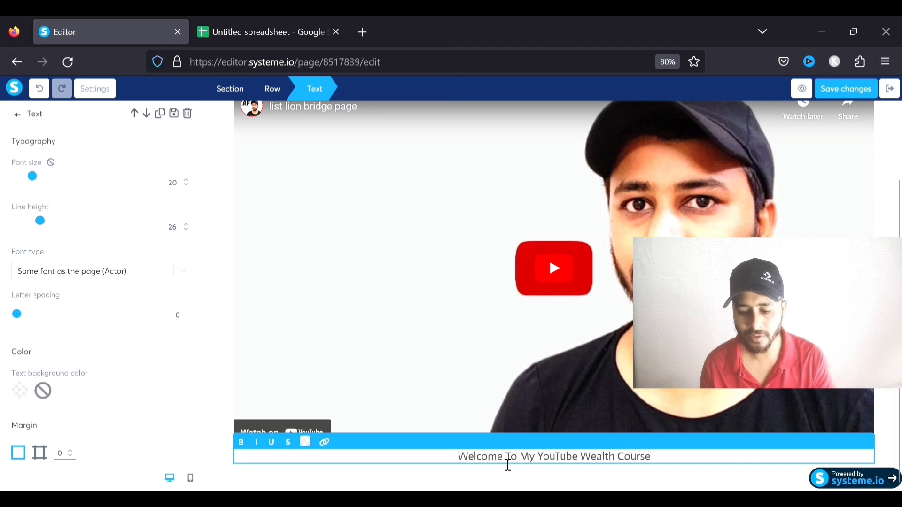
pyautogui.click(463, 474)
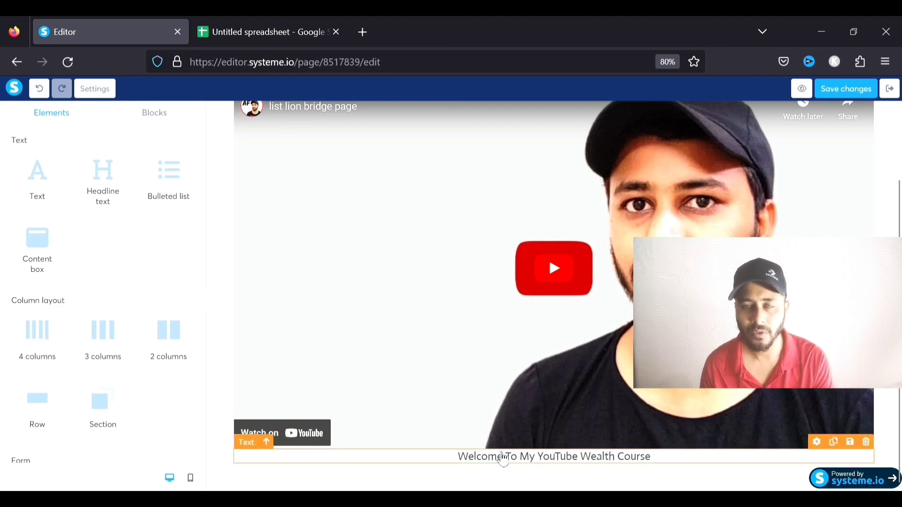
# Place a 'Click here' button below the welcome text and open its settings
pyautogui.scroll(-3, 111, 315)
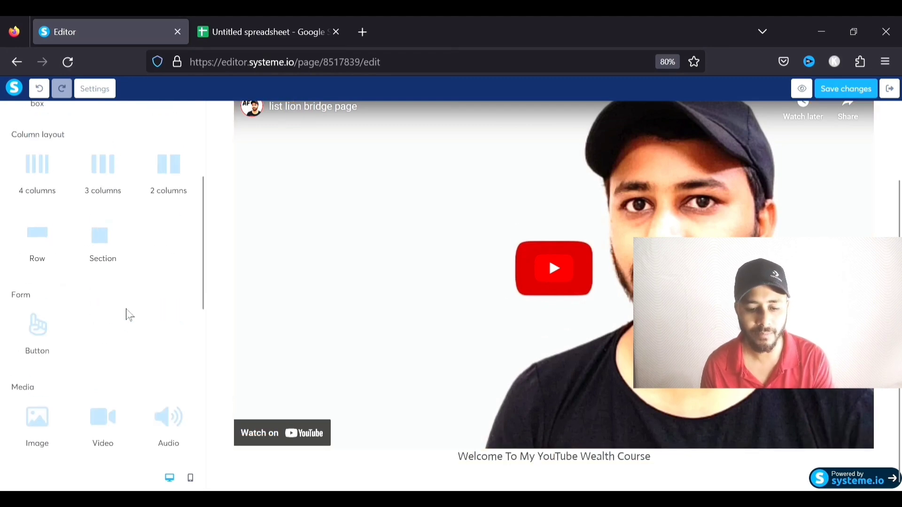
pyautogui.scroll(-3, 129, 315)
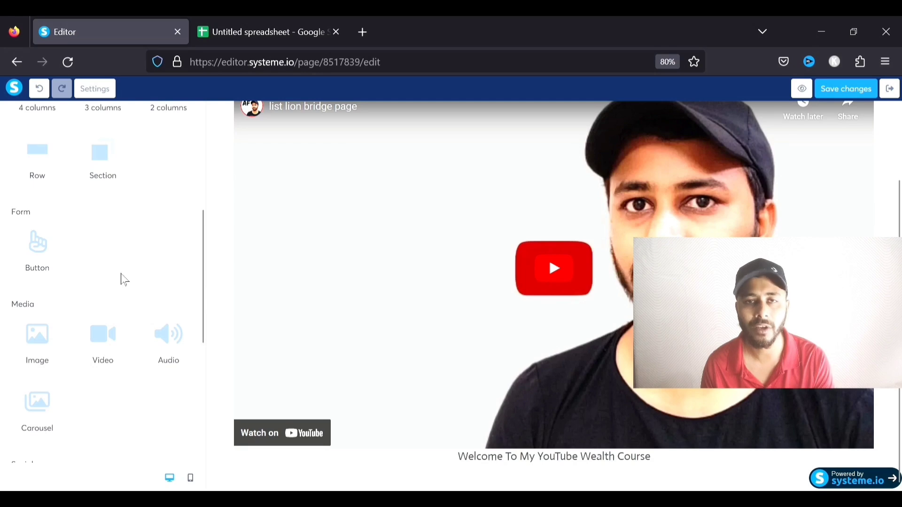
pyautogui.moveTo(36, 242); pyautogui.dragTo(475, 469)
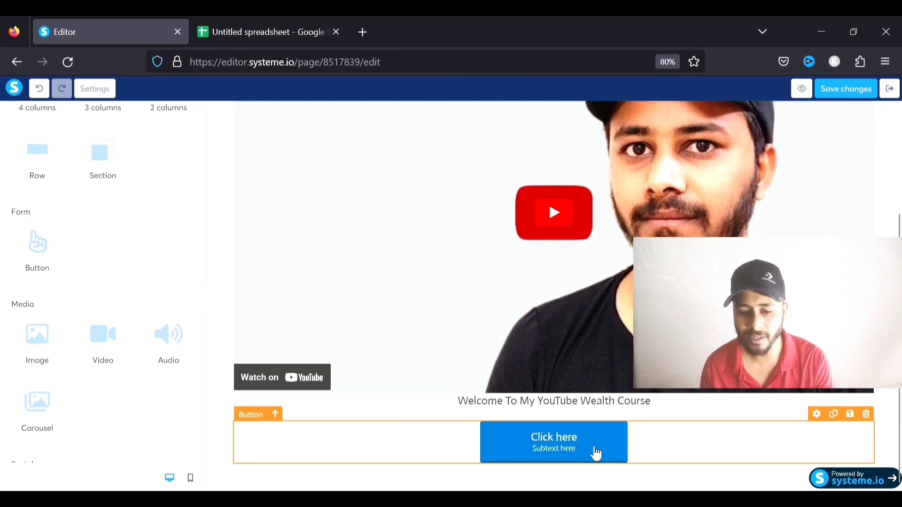
pyautogui.click(566, 440)
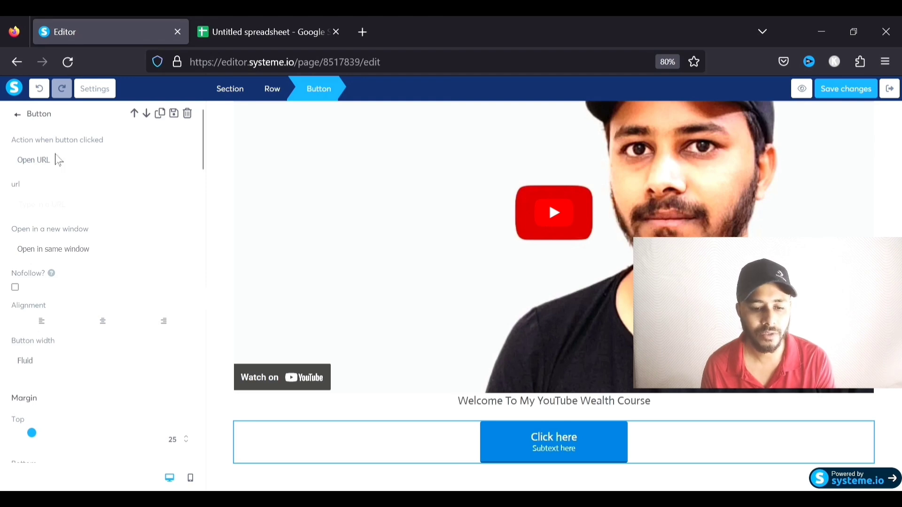
# Set the button action to 'Complete lecture and move on to the next one', keeping Fluid width
pyautogui.click(60, 203)
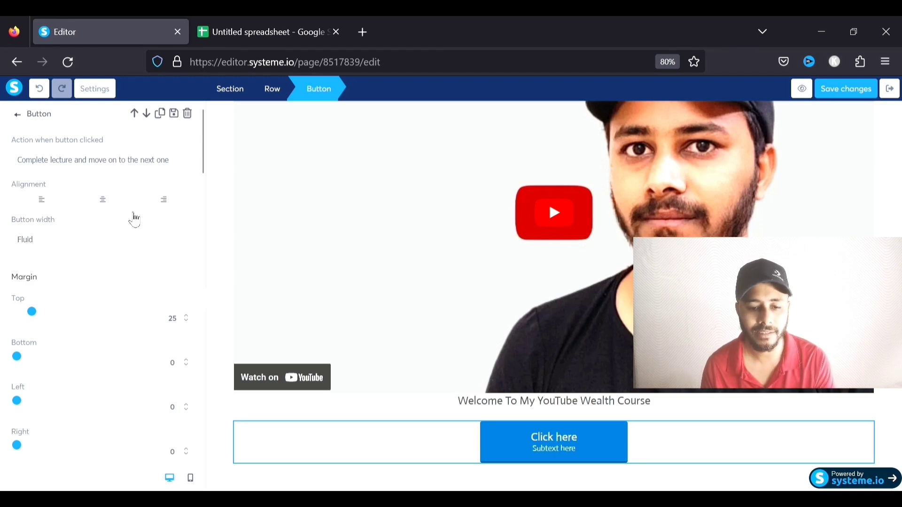
pyautogui.scroll(-2, 125, 232)
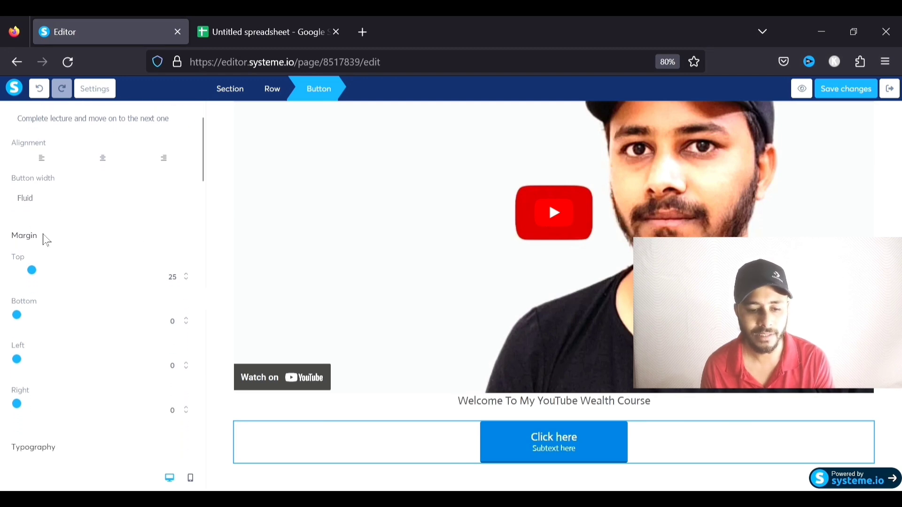
pyautogui.click(43, 235)
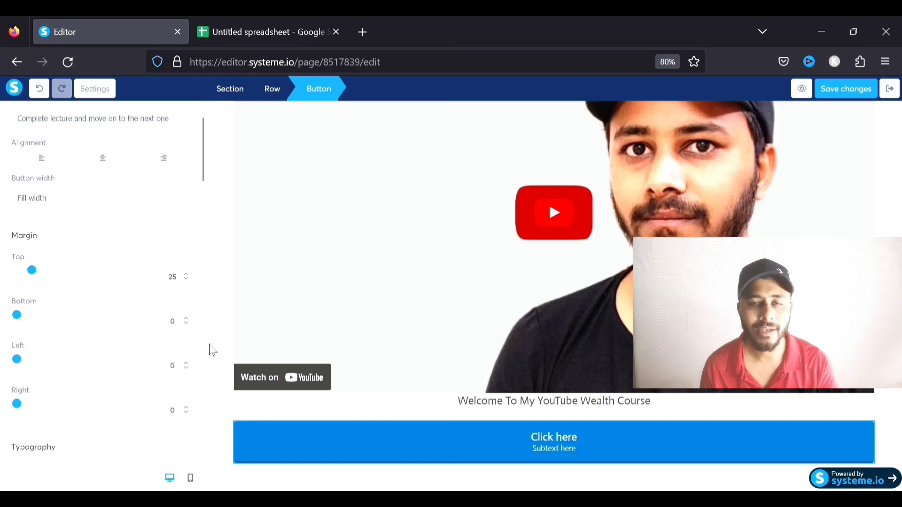
pyautogui.click(36, 221)
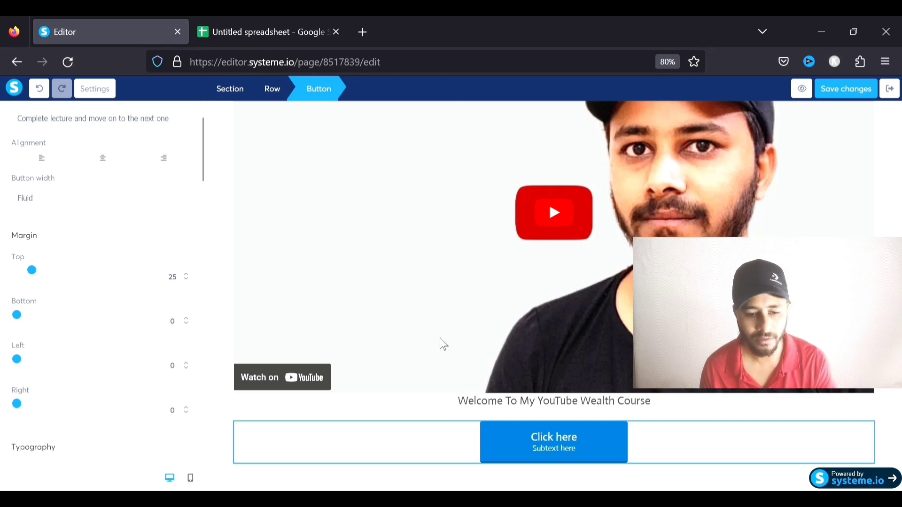
pyautogui.scroll(-1, 87, 279)
pyautogui.scroll(-4, 49, 288)
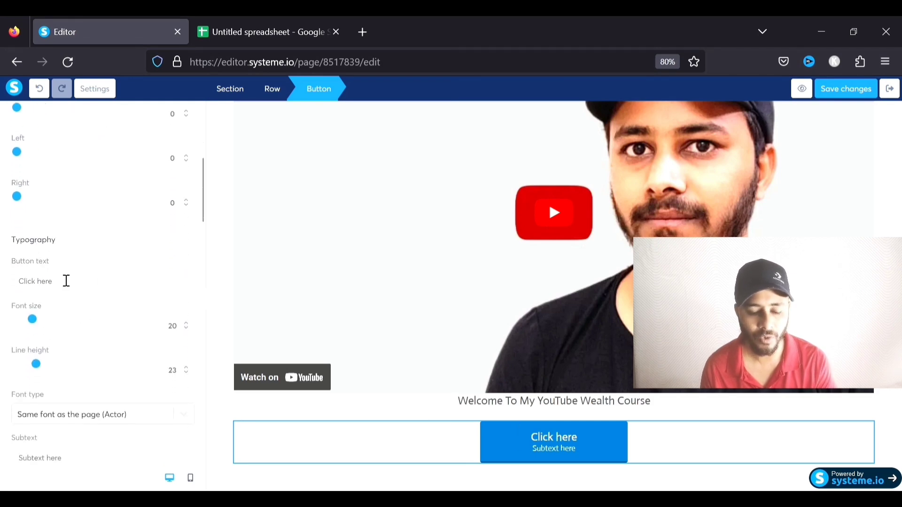
# Change the button label to 'Next Lesson' and enlarge its font to 37
pyautogui.moveTo(71, 290); pyautogui.dragTo(8, 295)
pyautogui.write('Ne')
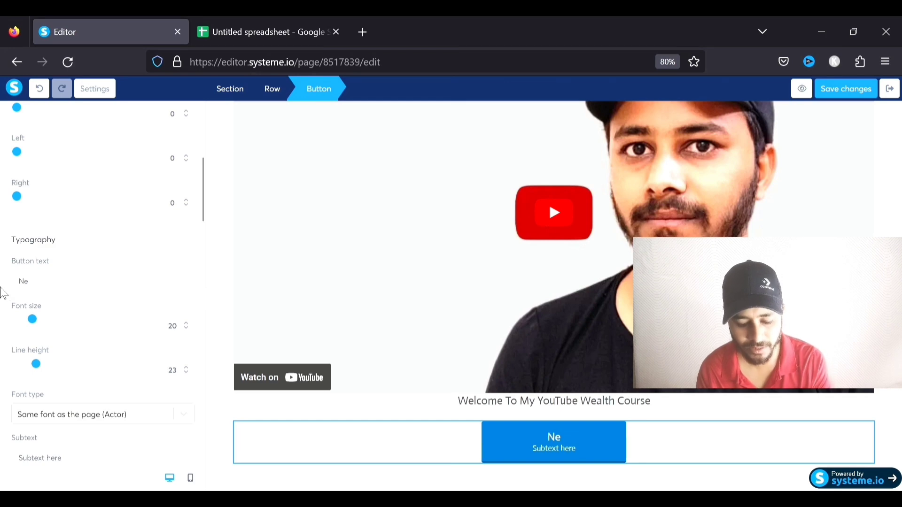
pyautogui.write('xt Lesson')
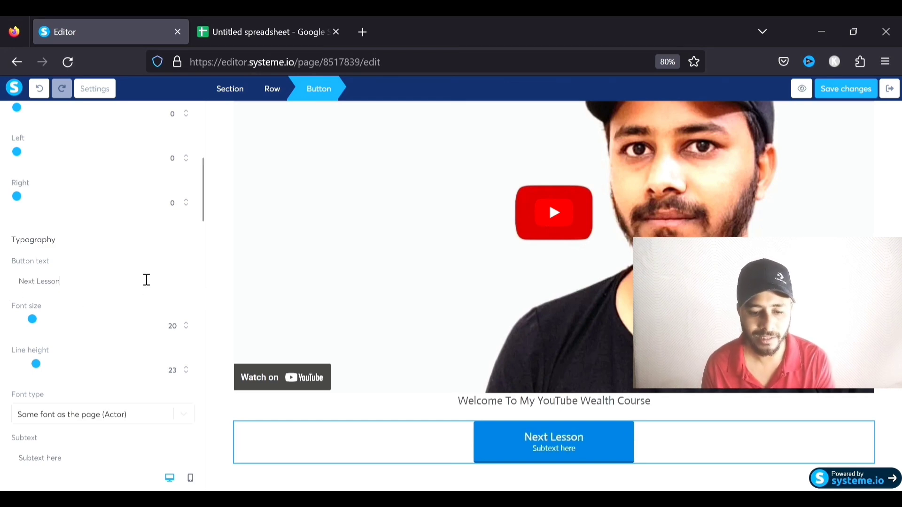
pyautogui.scroll(-2, 120, 301)
pyautogui.moveTo(33, 237); pyautogui.dragTo(56, 237)
pyautogui.scroll(-1, 61, 264)
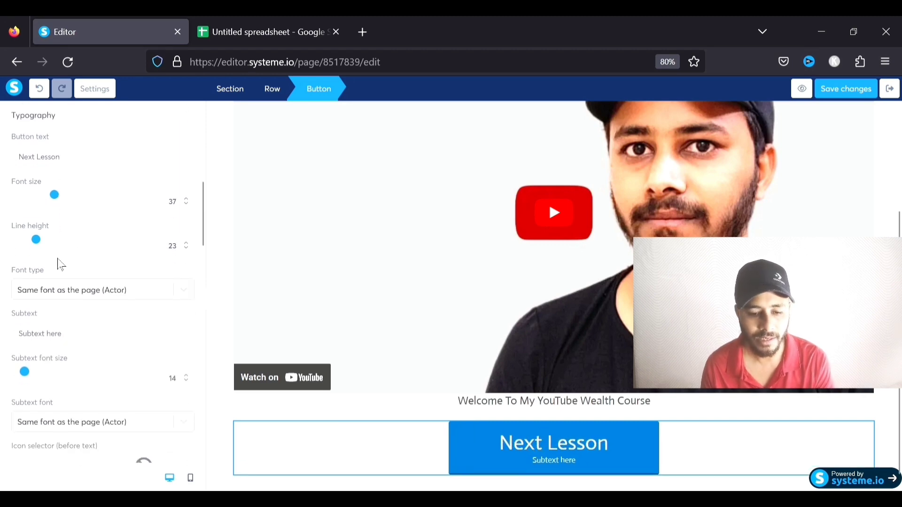
pyautogui.scroll(-1, 92, 269)
pyautogui.scroll(-1, 86, 217)
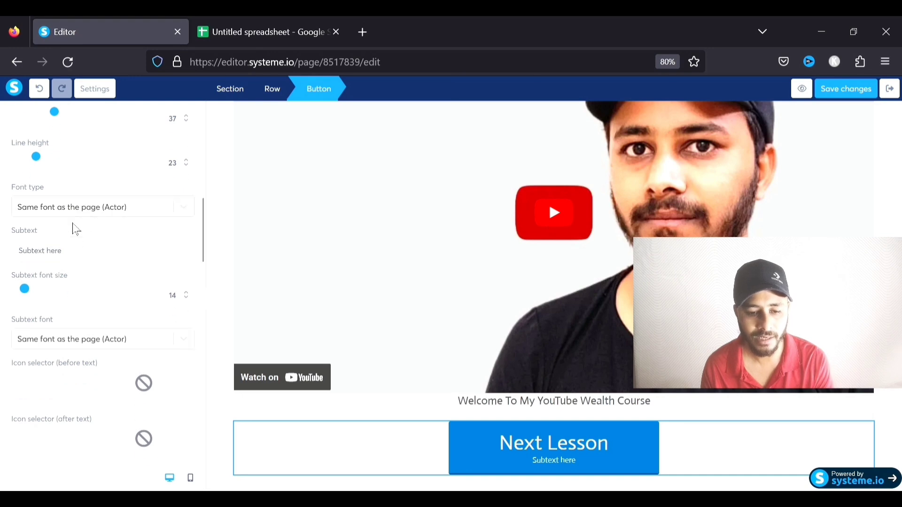
# Remove the placeholder subtext and set the button font to the Google font Actor
pyautogui.moveTo(96, 255); pyautogui.dragTo(8, 252)
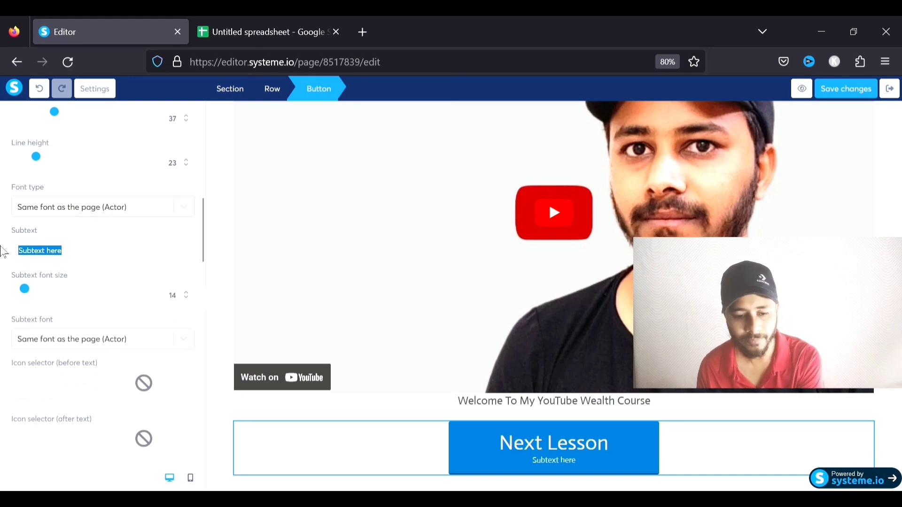
pyautogui.press('BackSpace')
pyautogui.click(182, 208)
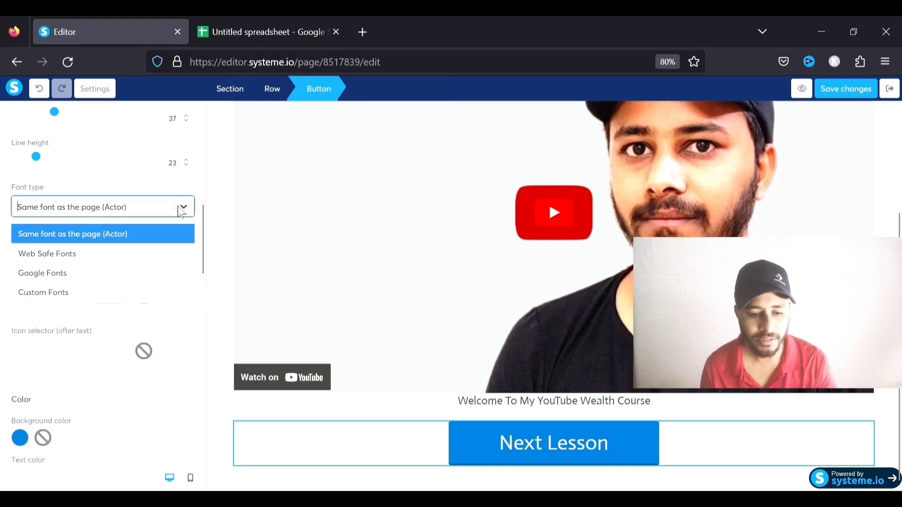
pyautogui.click(56, 277)
pyautogui.click(80, 241)
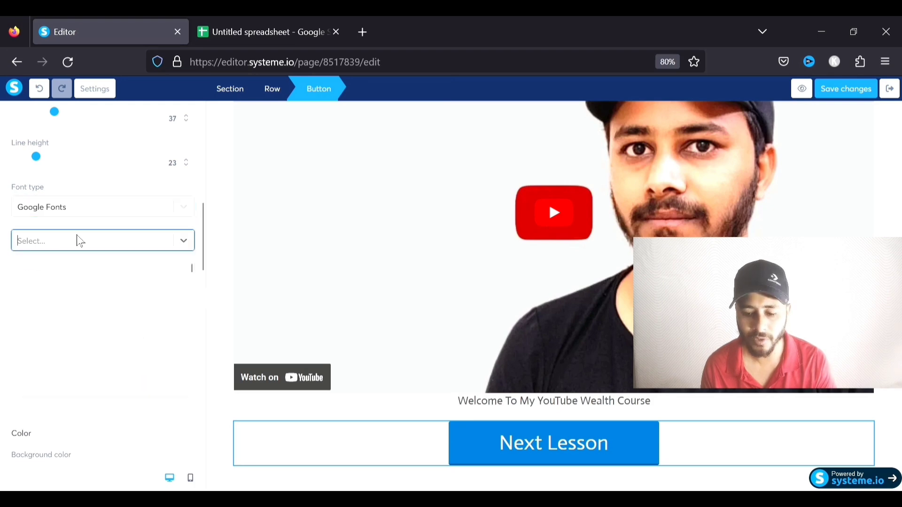
pyautogui.write('act')
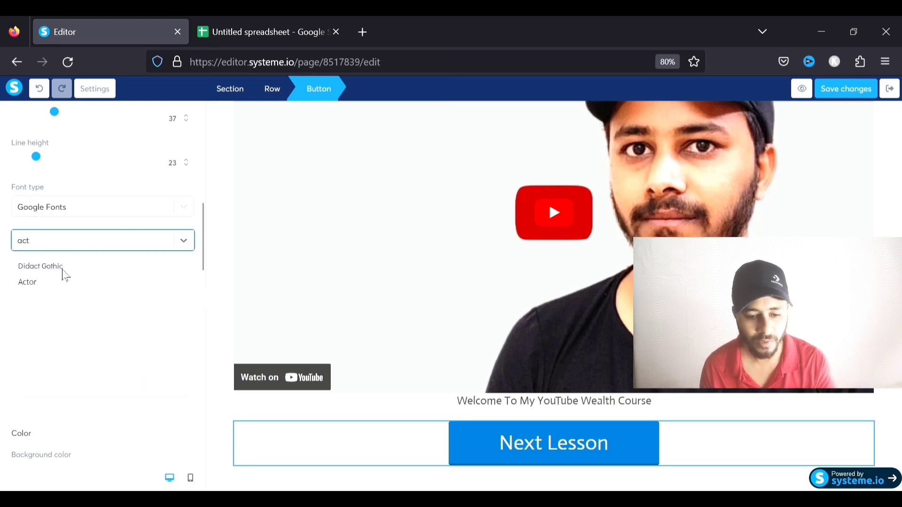
pyautogui.click(70, 266)
pyautogui.scroll(-2, 121, 249)
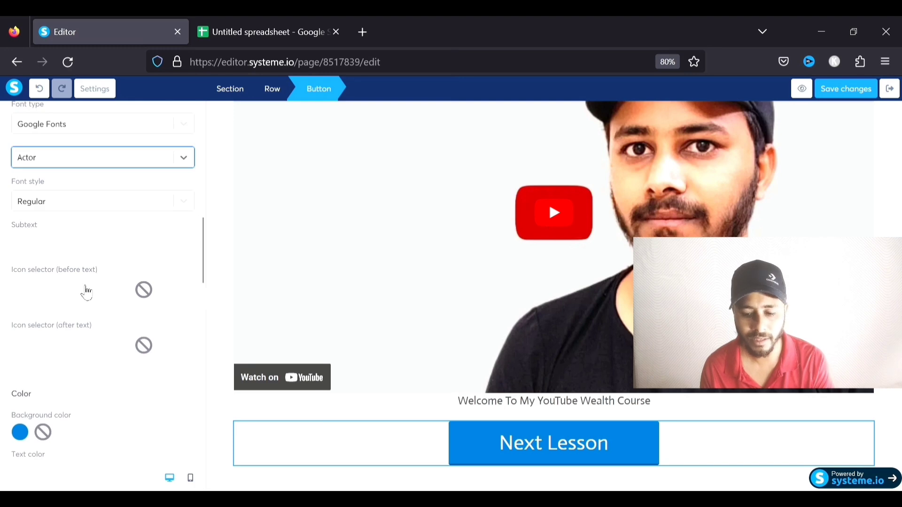
pyautogui.scroll(-2, 94, 268)
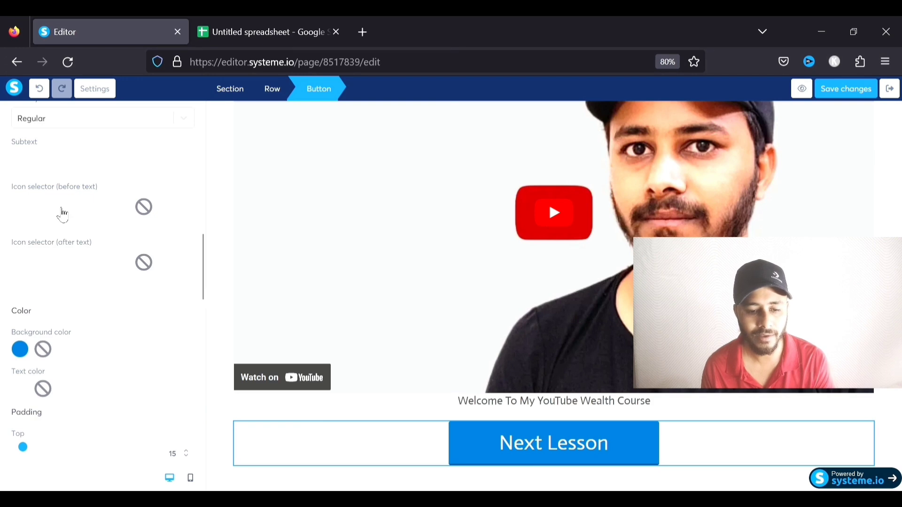
# Add the arrow-alt-circle-right icon before the 'Next Lesson' text
pyautogui.click(63, 214)
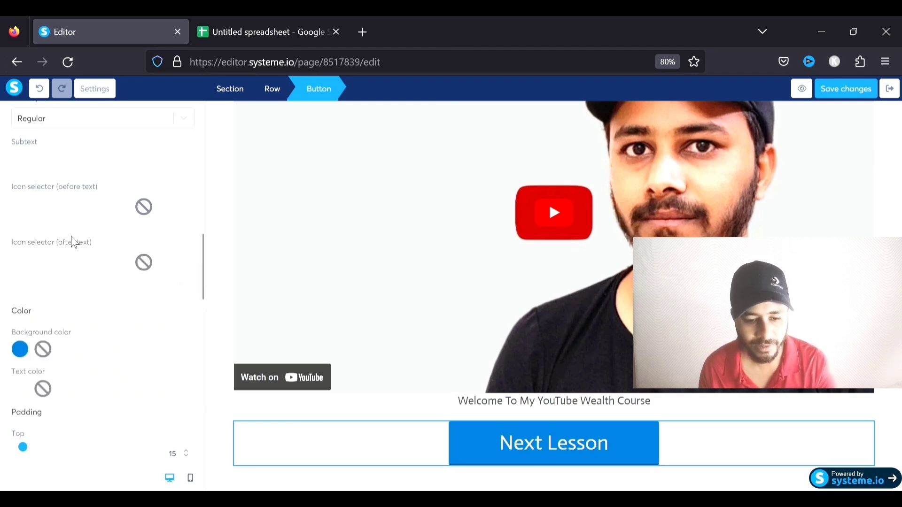
pyautogui.write('arro')
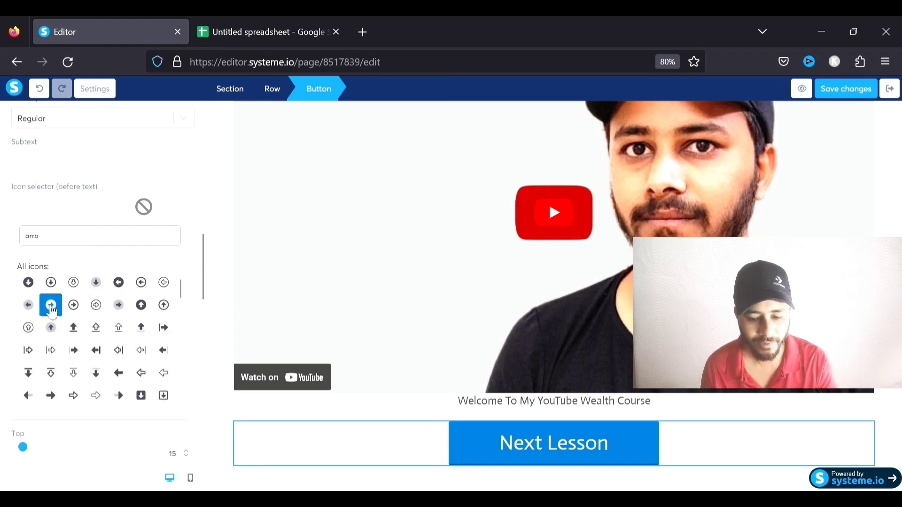
pyautogui.click(51, 306)
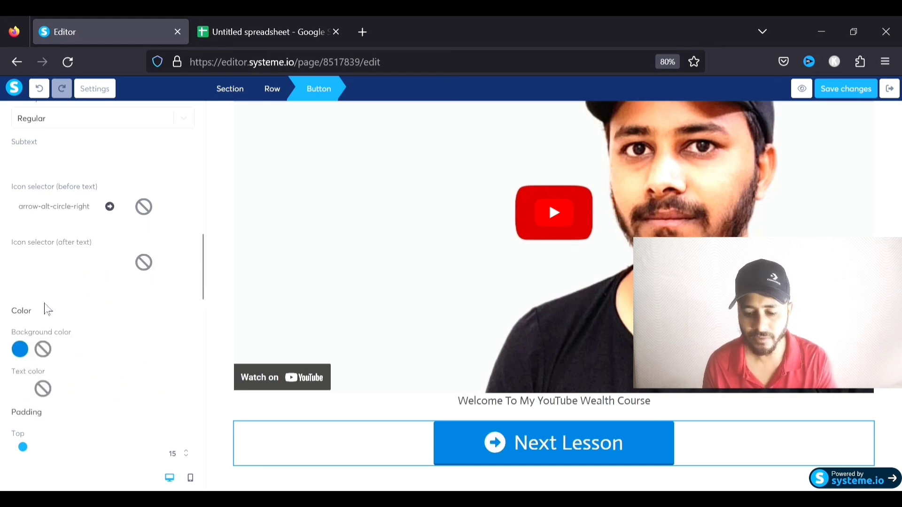
pyautogui.click(346, 422)
pyautogui.click(501, 450)
pyautogui.scroll(-10, 156, 324)
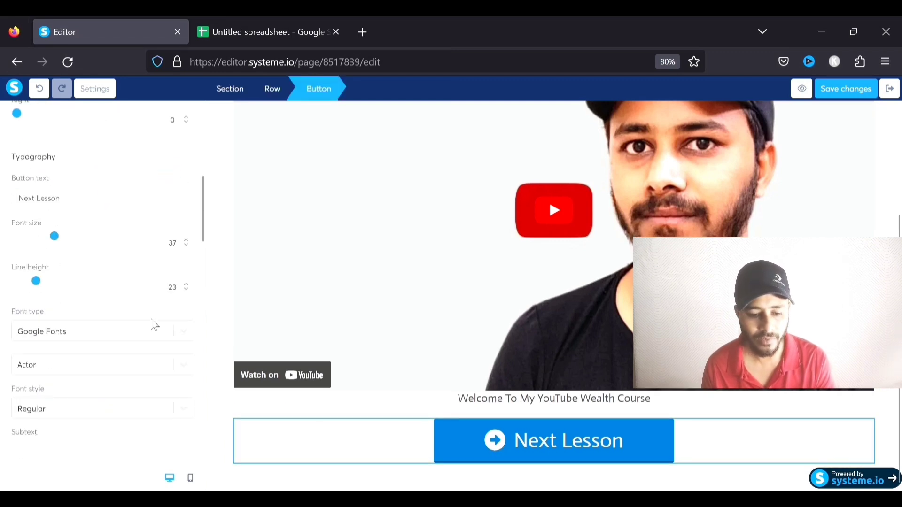
# Make the button background bright orange (F84911)
pyautogui.scroll(-2, 155, 324)
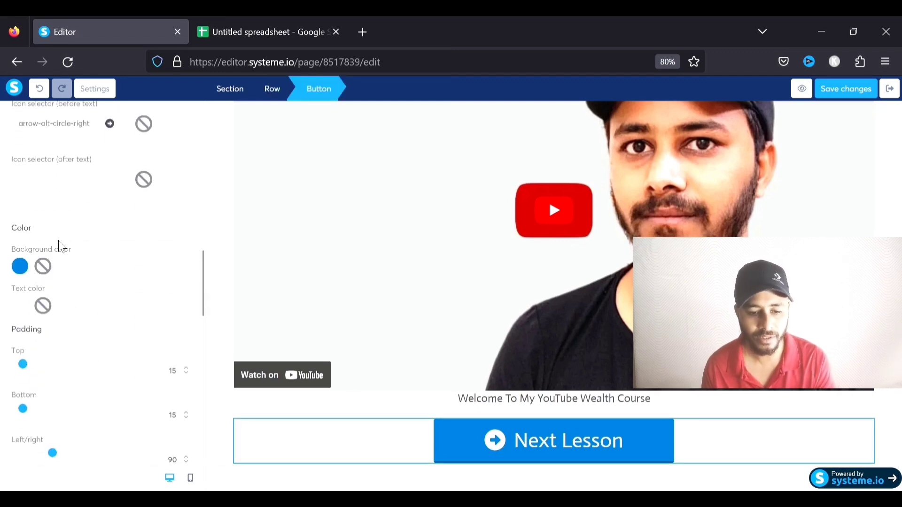
pyautogui.click(21, 267)
pyautogui.click(87, 343)
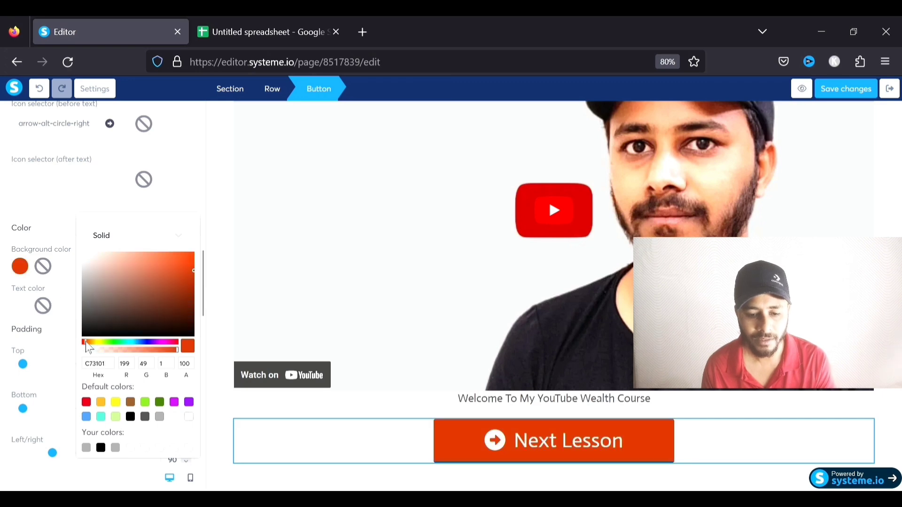
pyautogui.click(187, 255)
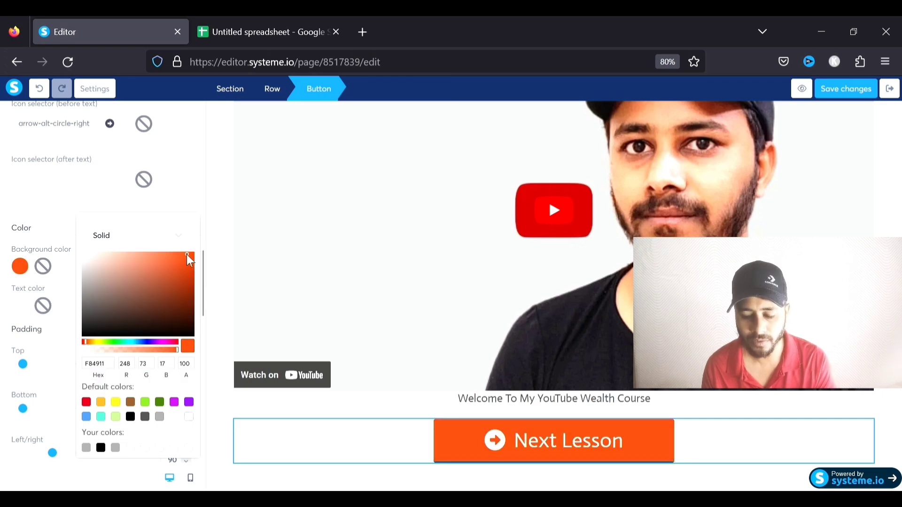
pyautogui.click(307, 417)
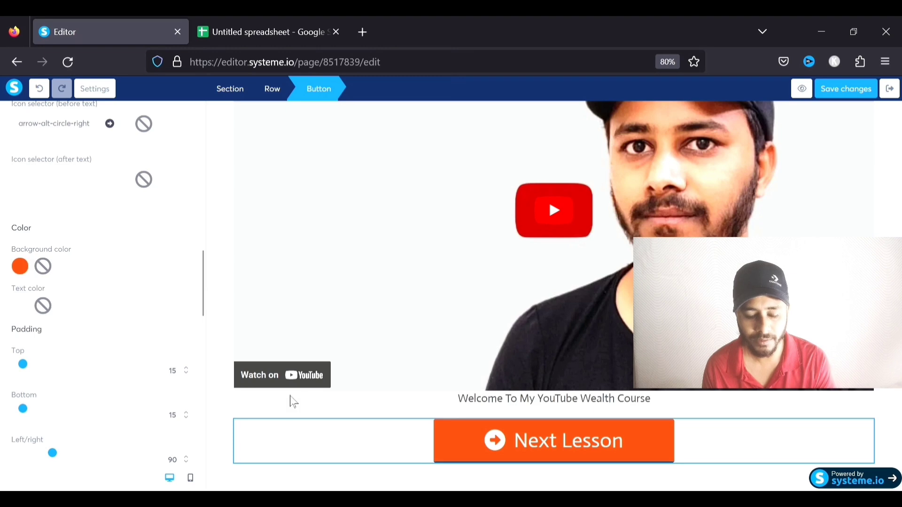
# Round all four button corners to 5
pyautogui.scroll(-1, 110, 325)
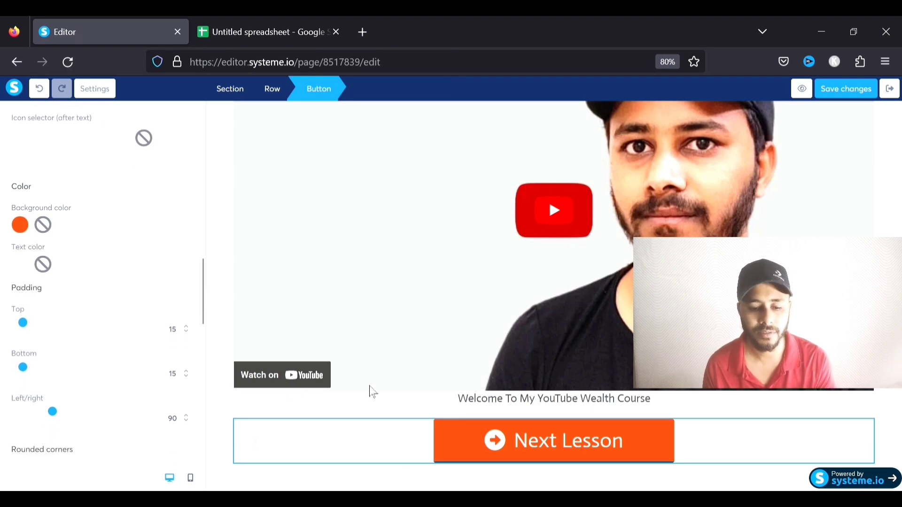
pyautogui.scroll(-2, 117, 343)
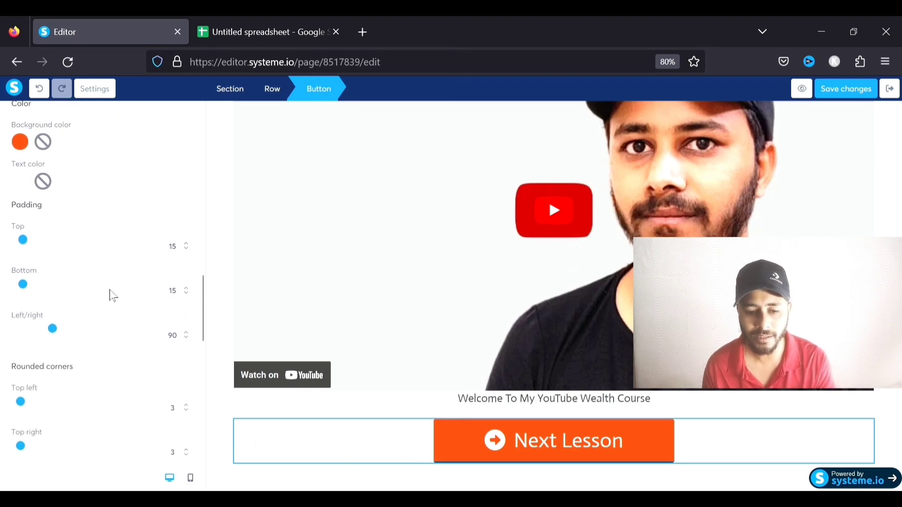
pyautogui.scroll(-2, 84, 277)
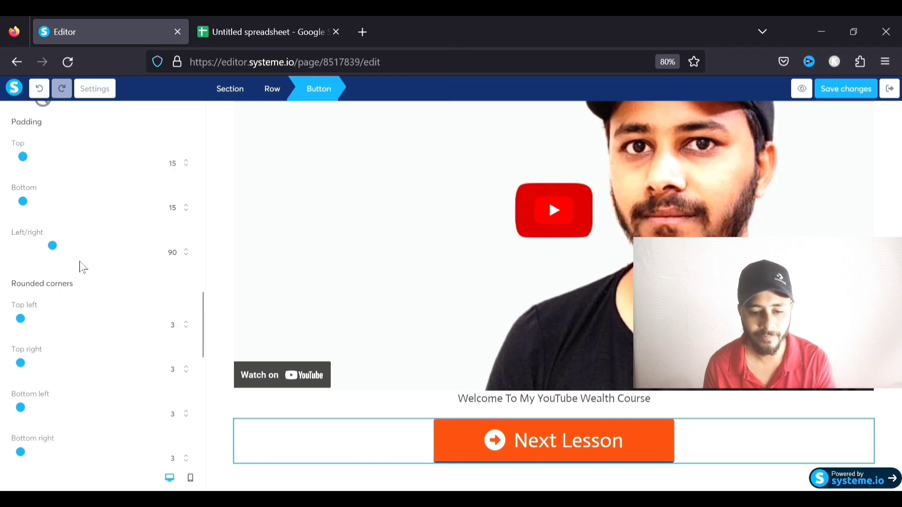
pyautogui.scroll(-1, 75, 264)
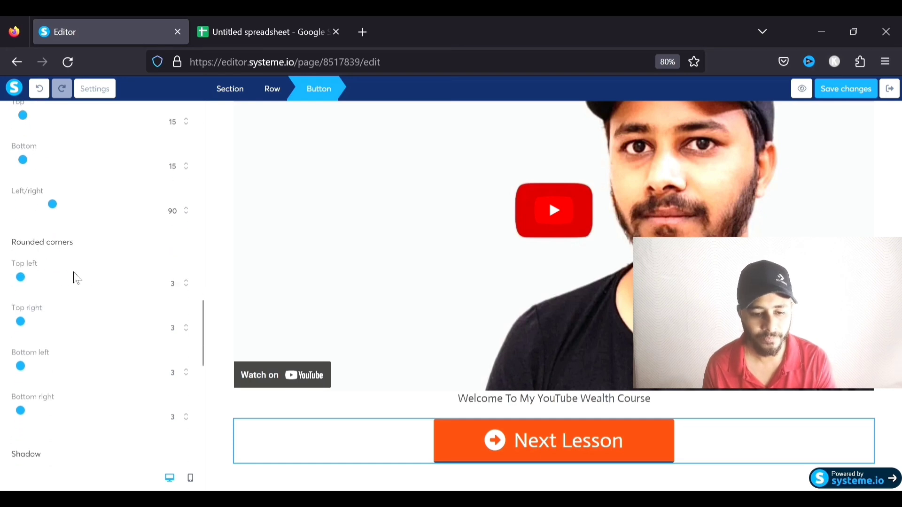
pyautogui.scroll(-1, 77, 280)
pyautogui.doubleClick(186, 239)
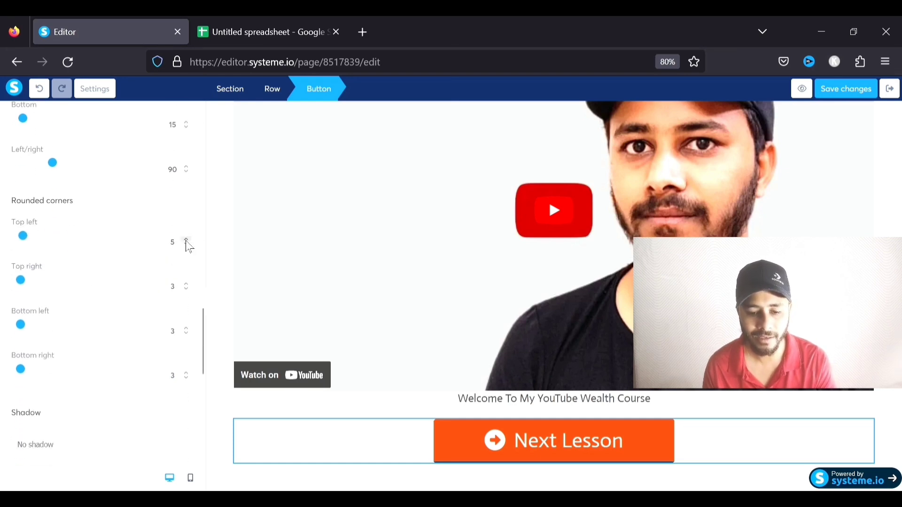
pyautogui.doubleClick(186, 285)
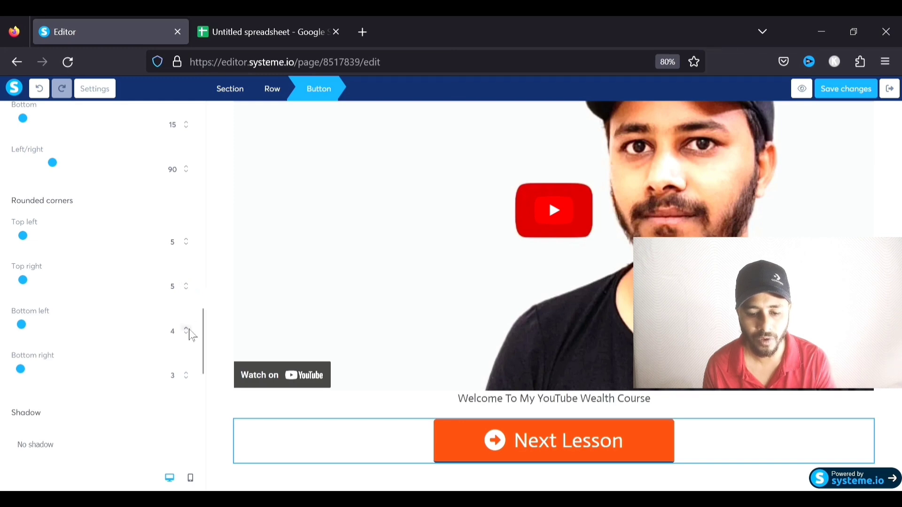
pyautogui.doubleClick(187, 374)
pyautogui.doubleClick(186, 330)
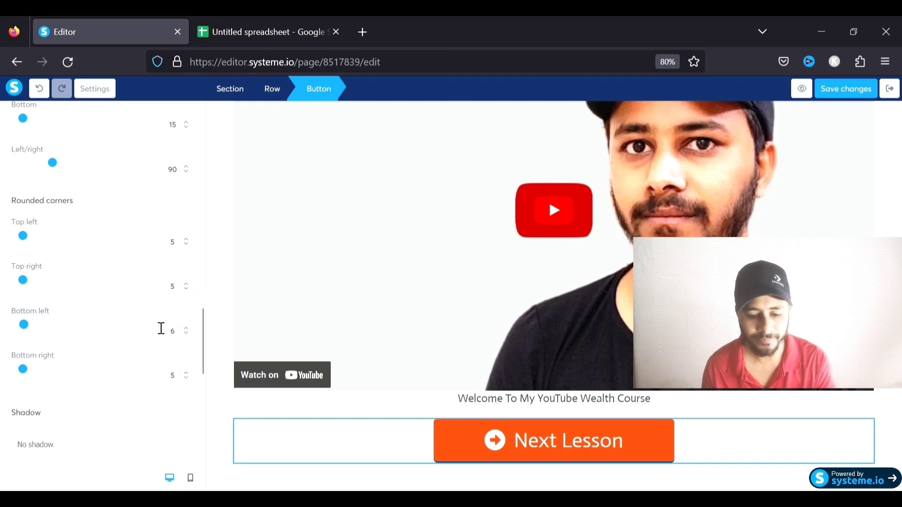
pyautogui.scroll(-2, 119, 323)
pyautogui.click(187, 252)
# Set the button border style to None and review the finished button
pyautogui.scroll(-2, 133, 260)
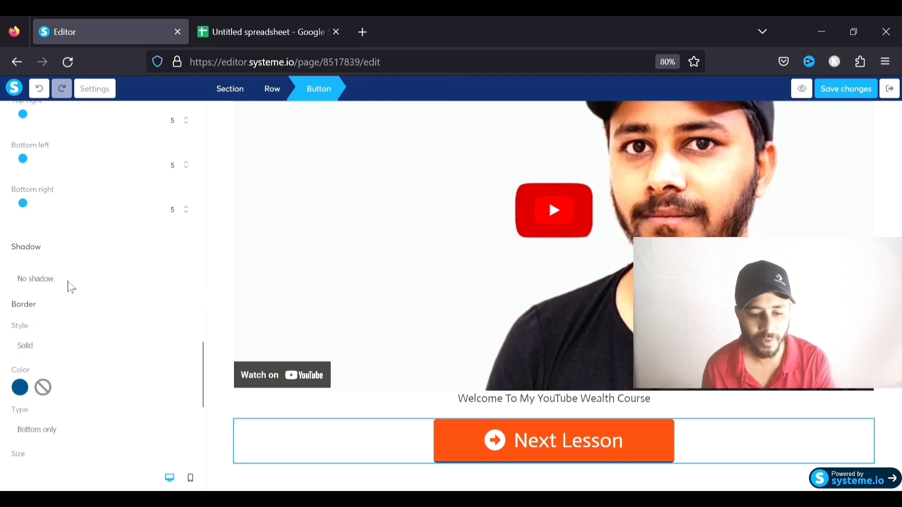
pyautogui.scroll(-3, 90, 286)
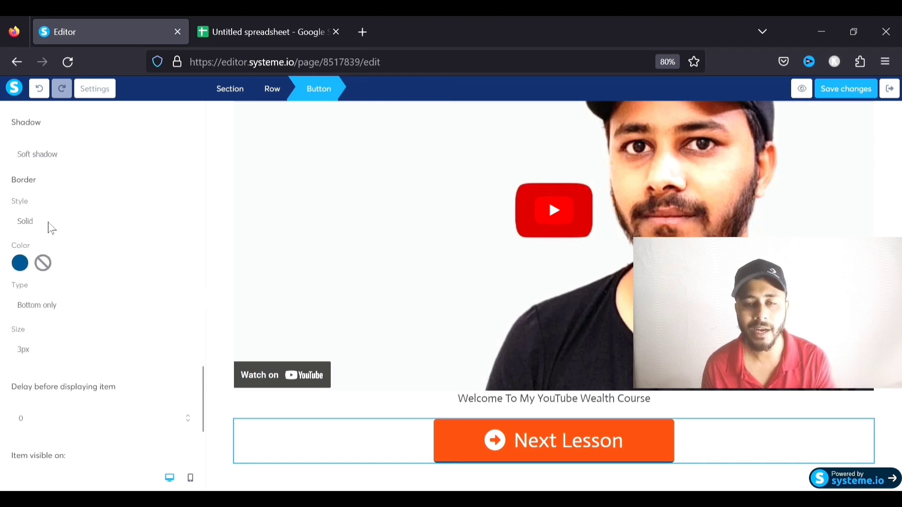
pyautogui.click(43, 262)
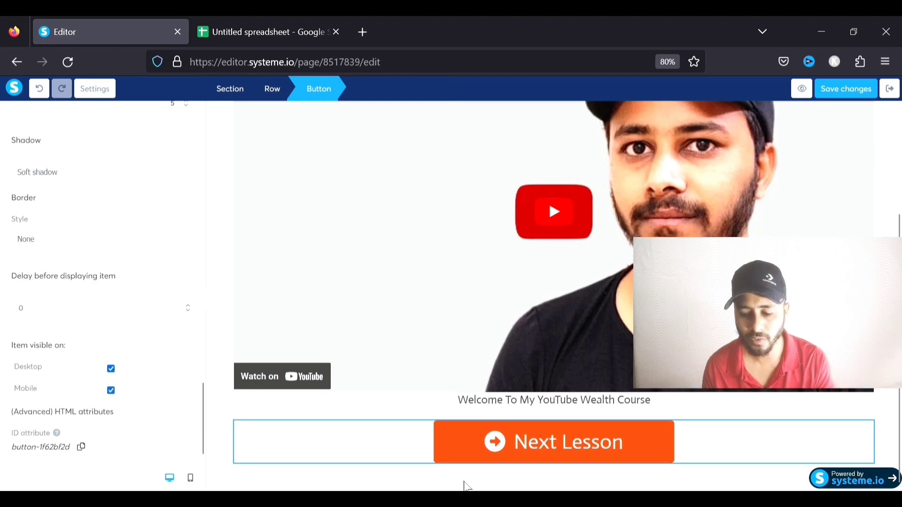
pyautogui.click(770, 417)
pyautogui.scroll(3, 559, 407)
pyautogui.scroll(-3, 560, 410)
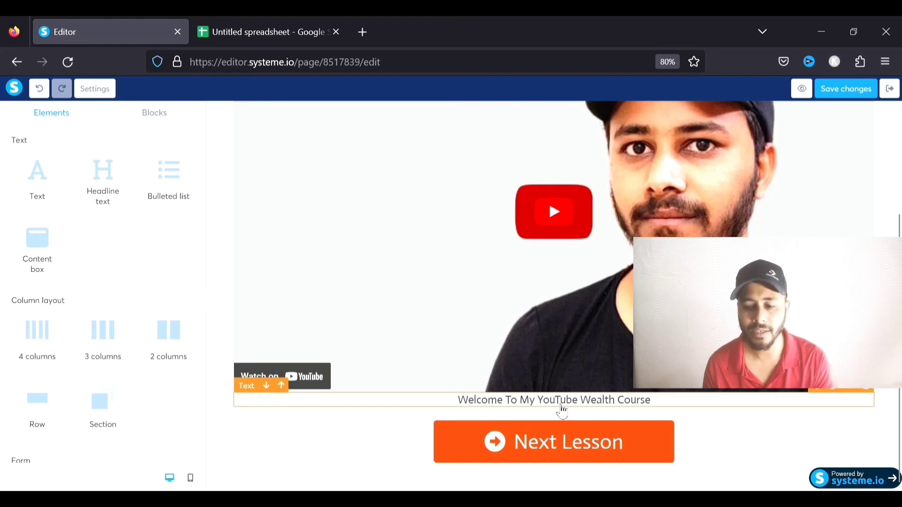
# Save the lesson page and exit to the YouTube Wealth course curriculum
pyautogui.scroll(3, 561, 410)
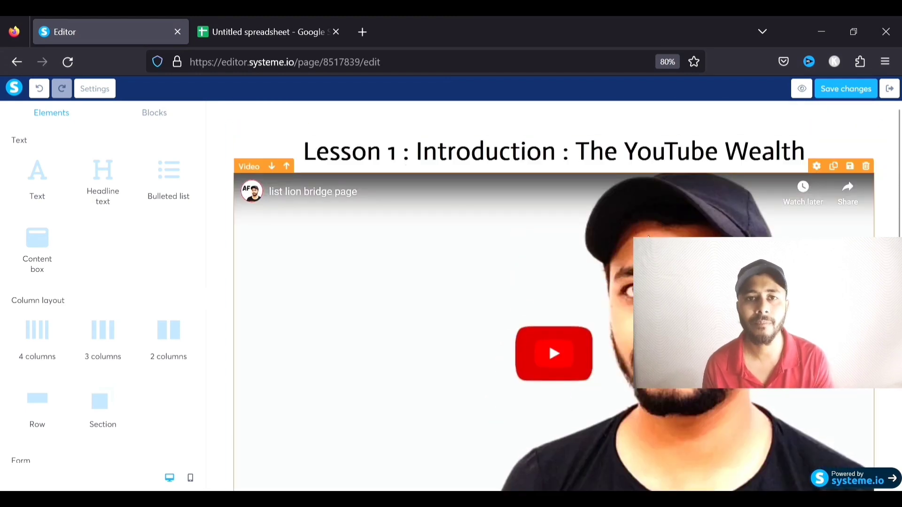
pyautogui.scroll(-3, 454, 229)
pyautogui.scroll(3, 460, 225)
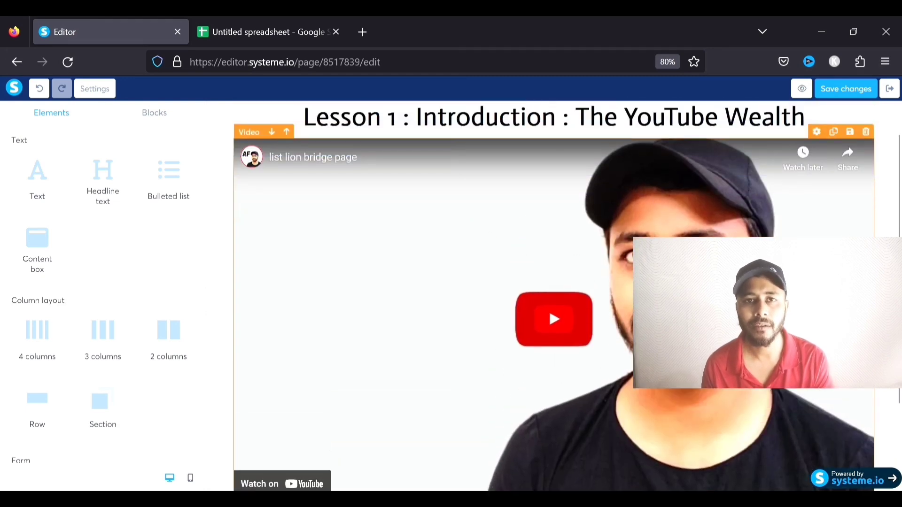
pyautogui.scroll(-1, 578, 213)
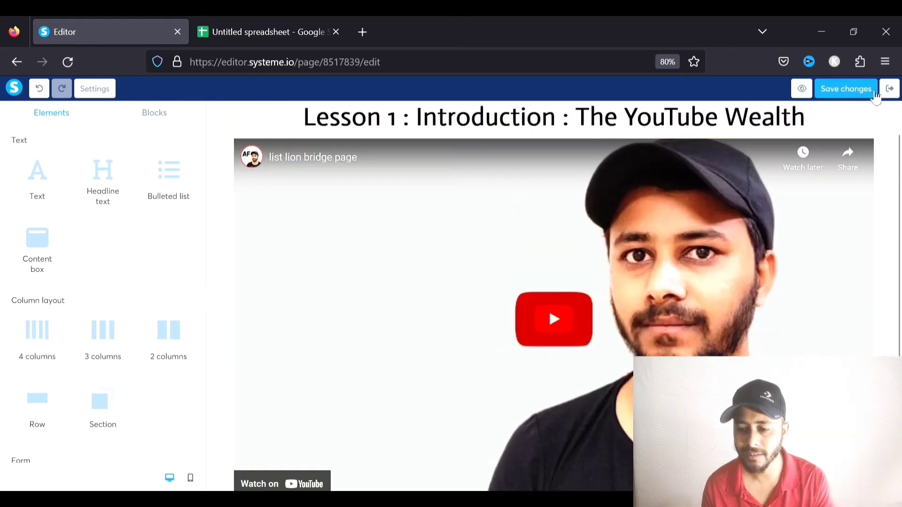
pyautogui.click(863, 90)
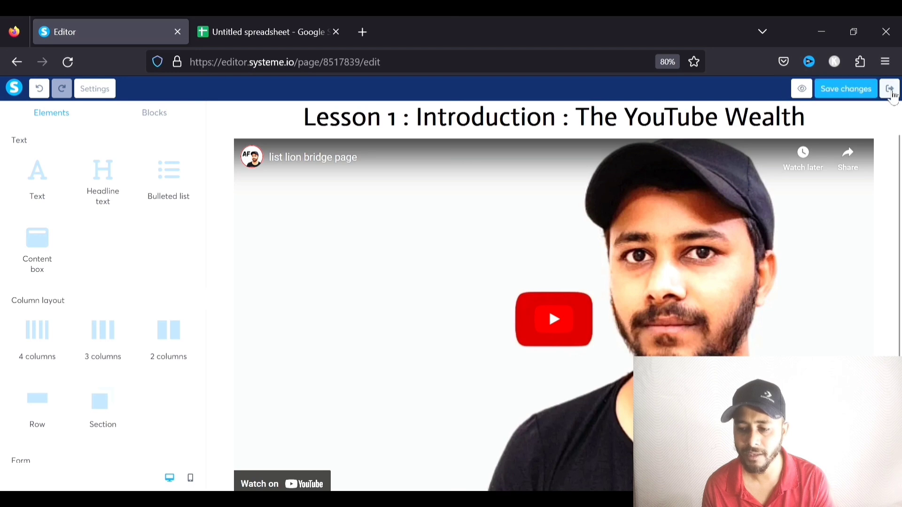
pyautogui.click(890, 89)
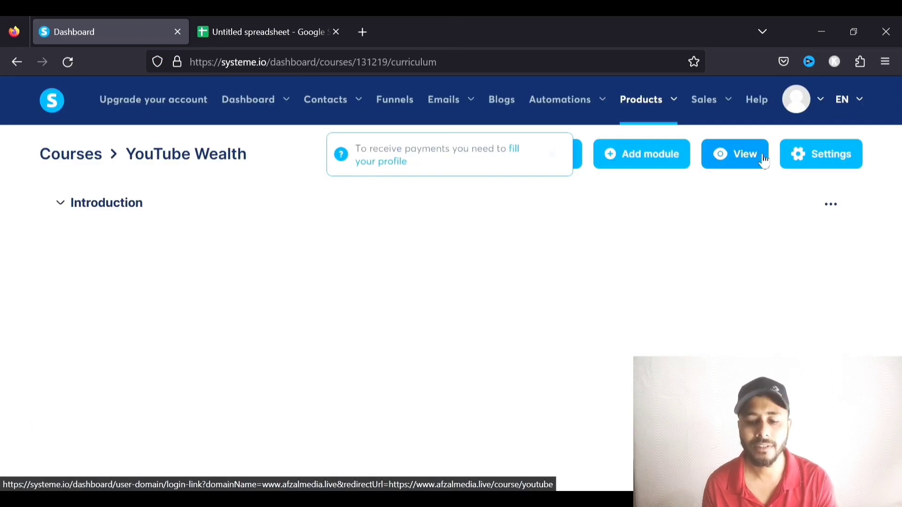
# Duplicate The YouTube Wealth lecture in the Introduction module
pyautogui.click(63, 203)
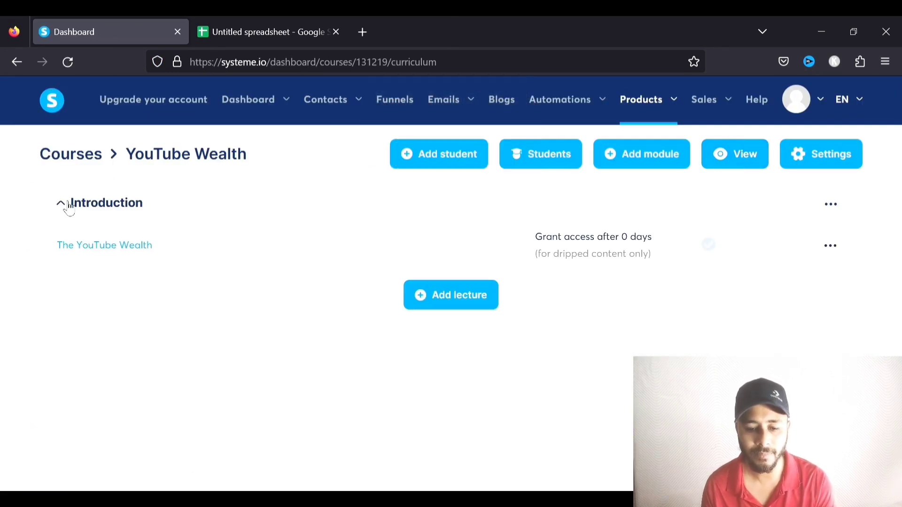
pyautogui.click(835, 249)
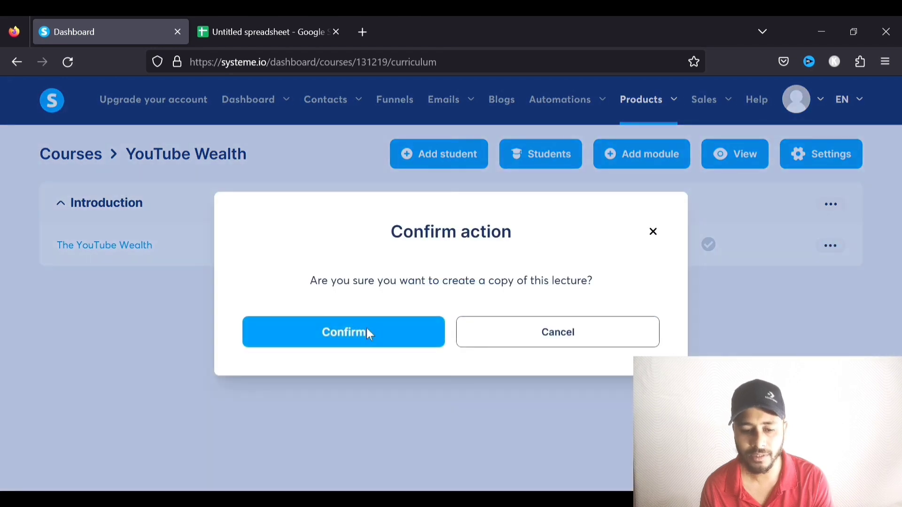
pyautogui.click(367, 328)
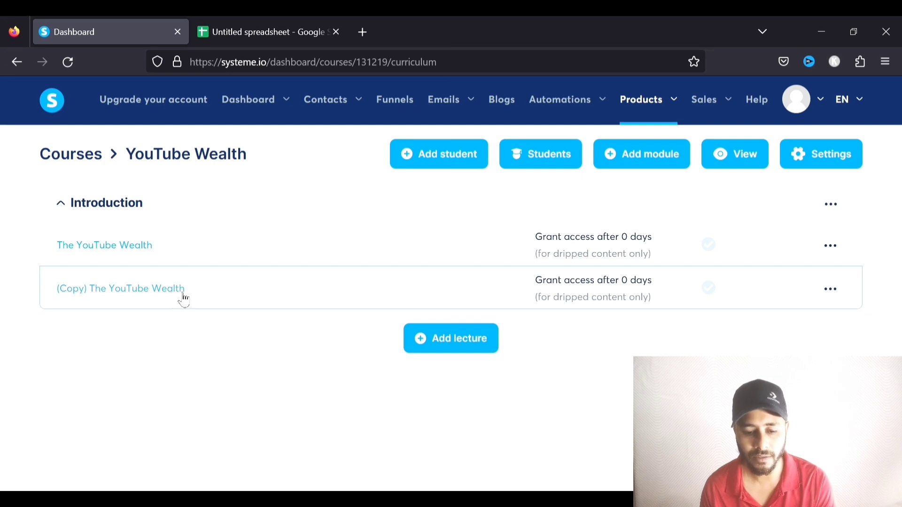
# Rename the copy to 'YouTube algorithm latest update 2023' with a 0-day delay and save
pyautogui.click(830, 289)
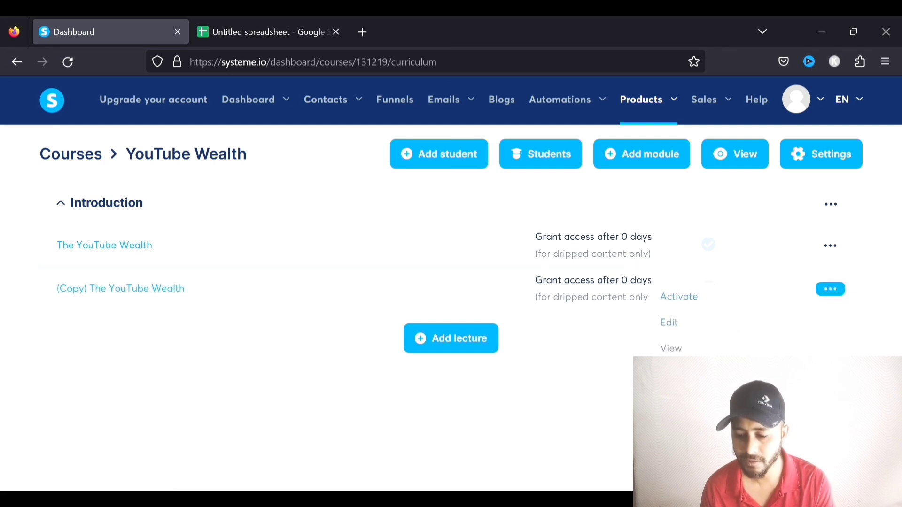
pyautogui.click(669, 322)
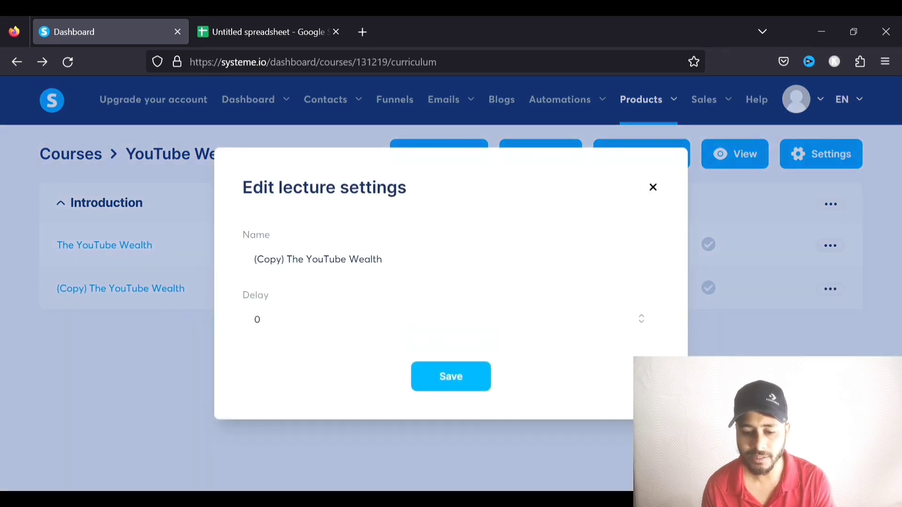
pyautogui.moveTo(386, 259); pyautogui.dragTo(245, 264)
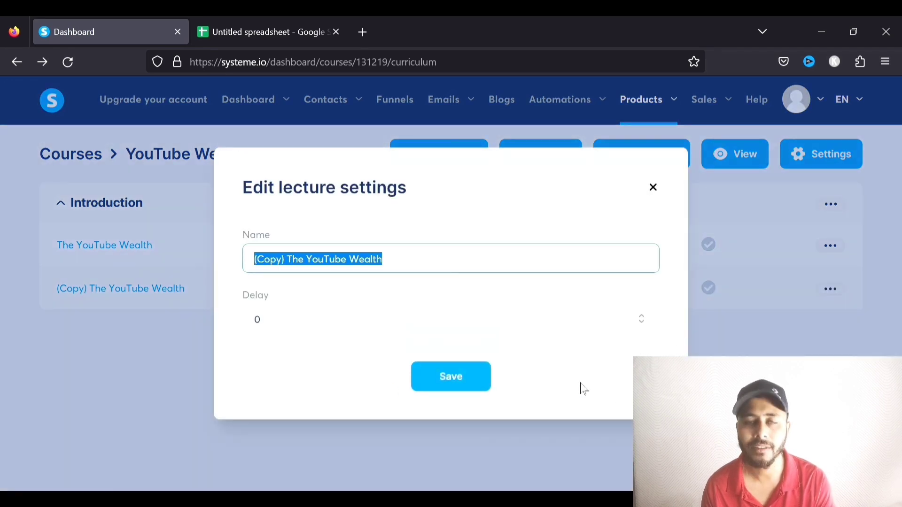
pyautogui.write('You')
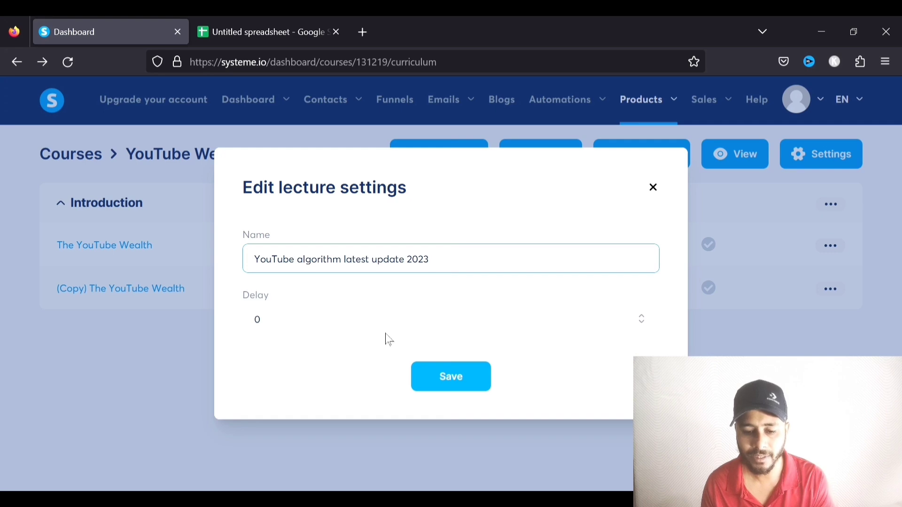
pyautogui.click(642, 322)
pyautogui.click(642, 323)
pyautogui.click(468, 383)
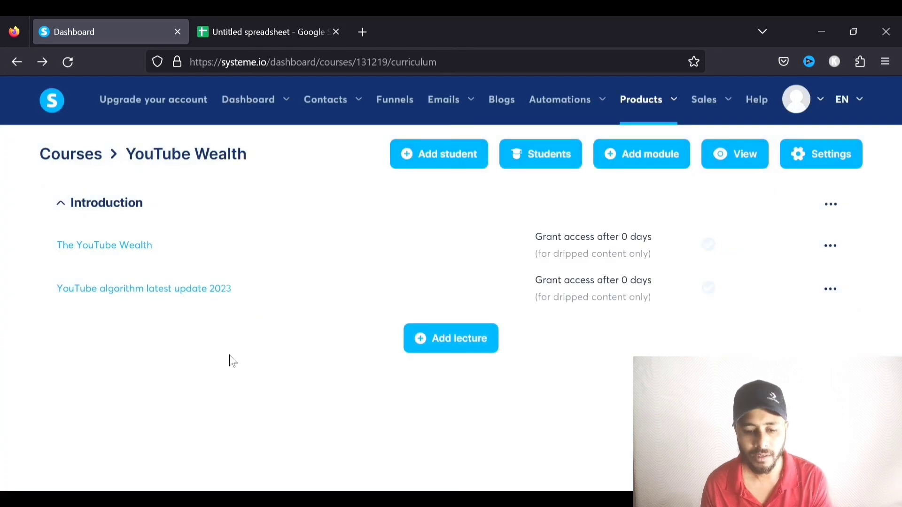
# Change the YouTube algorithm lecture page headline from Lesson 1 to Lesson 2
pyautogui.click(139, 296)
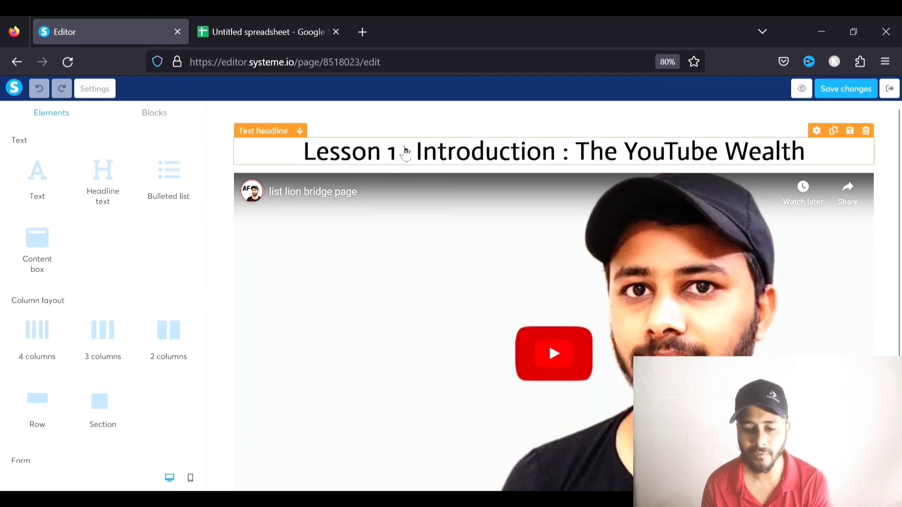
pyautogui.doubleClick(394, 152)
pyautogui.write('2')
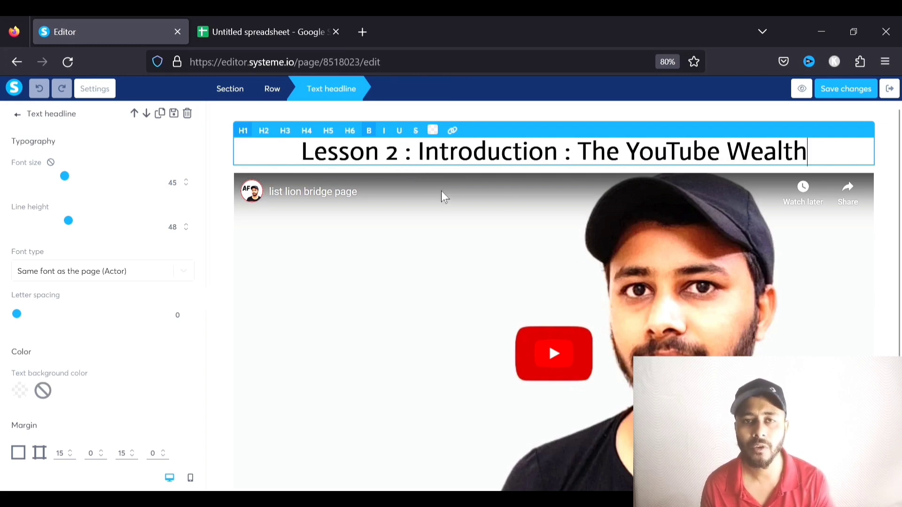
pyautogui.click(552, 199)
# Delete the welcome text under the video and exit to the course curriculum
pyautogui.scroll(-3, 497, 205)
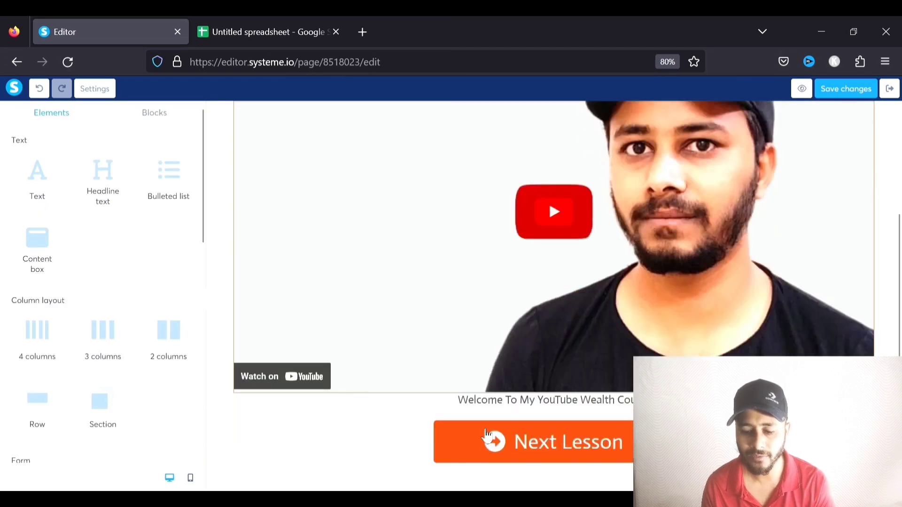
pyautogui.click(526, 402)
pyautogui.moveTo(532, 408); pyautogui.dragTo(456, 408)
pyautogui.press('BackSpace')
pyautogui.click(328, 437)
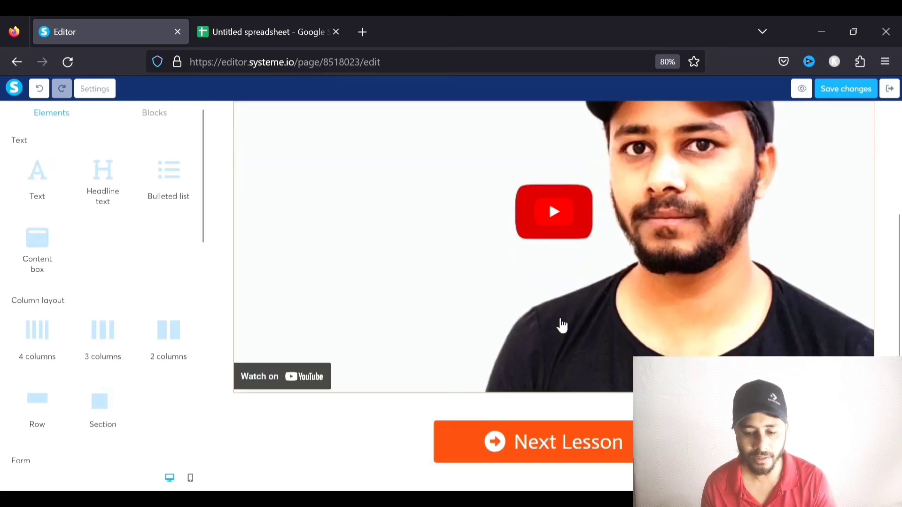
pyautogui.click(502, 332)
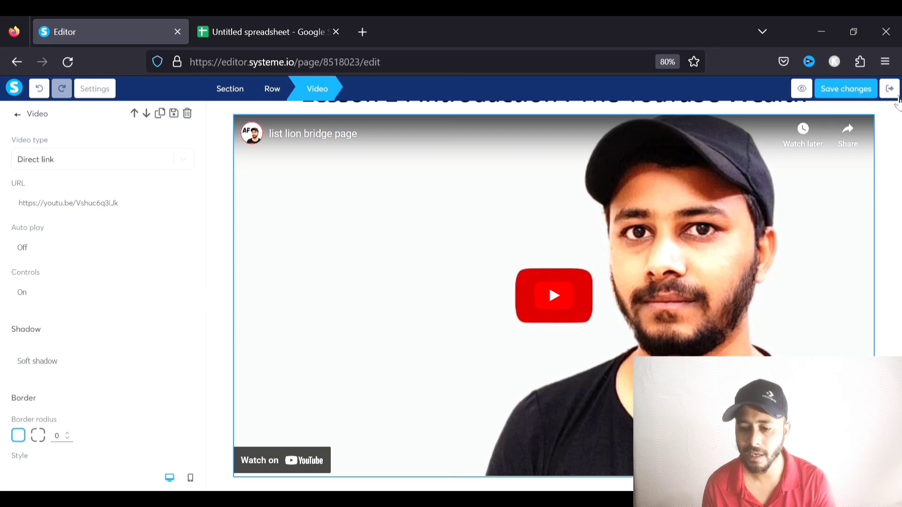
pyautogui.click(897, 90)
pyautogui.scroll(-2, 414, 223)
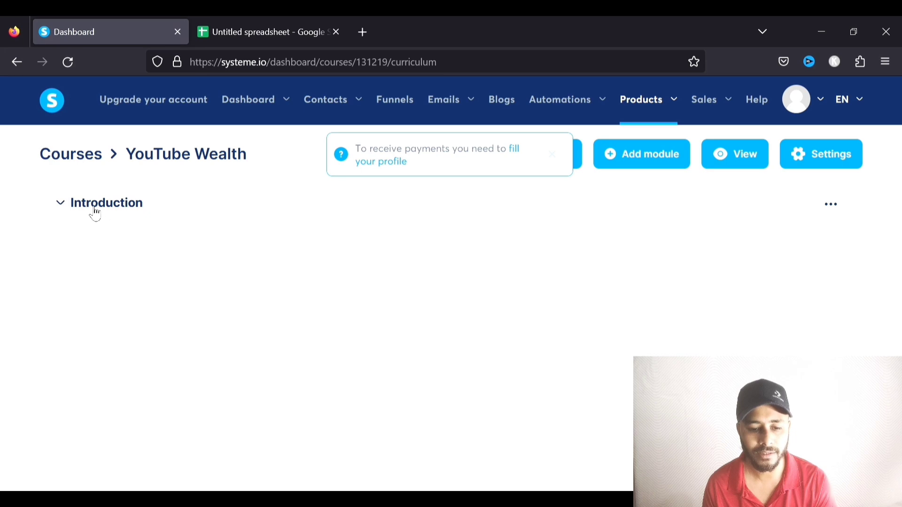
# Create a module named 'Getting Topics For YouTube Videos' below Introduction
pyautogui.click(92, 207)
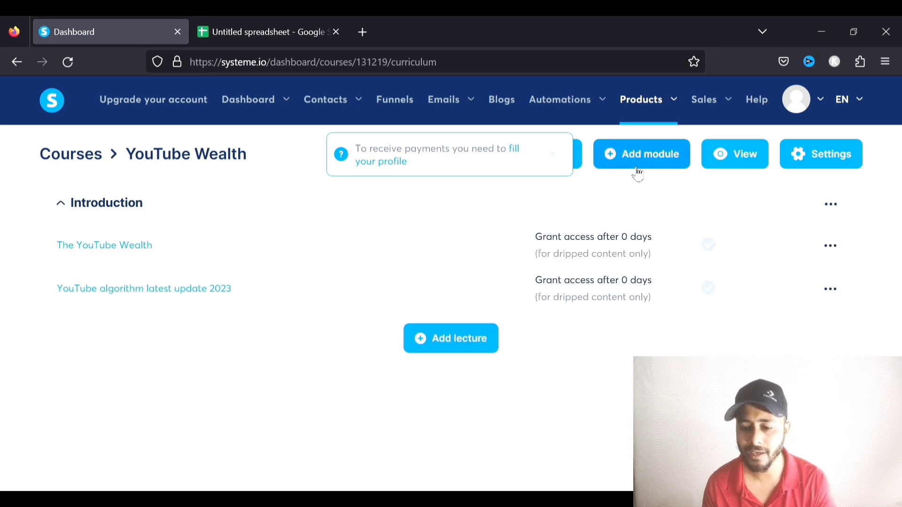
pyautogui.click(553, 155)
pyautogui.click(641, 153)
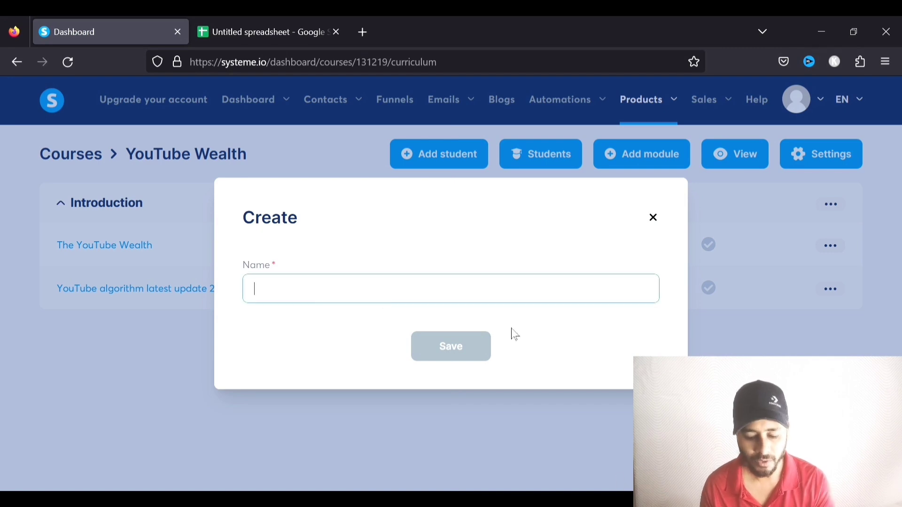
pyautogui.write('Getting Tpoics For YouTube')
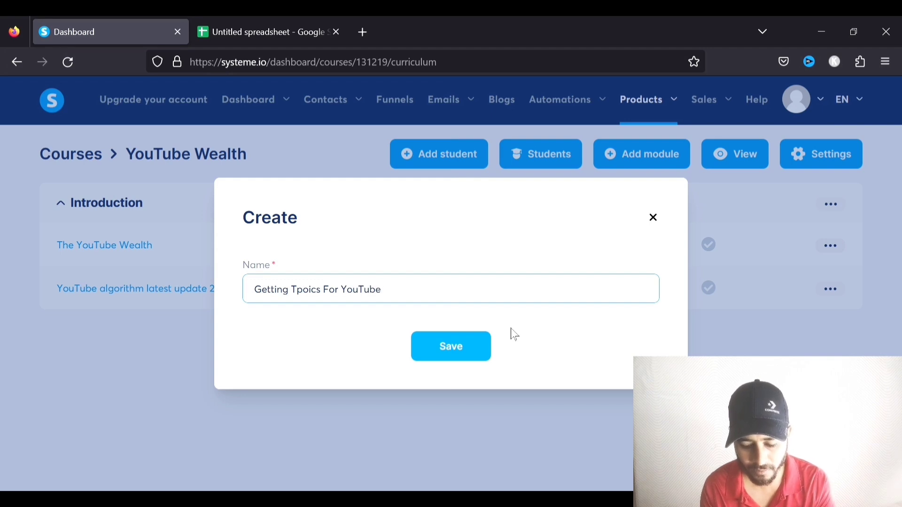
pyautogui.press('BackSpace')
pyautogui.press('BackSpace')
pyautogui.write('op')
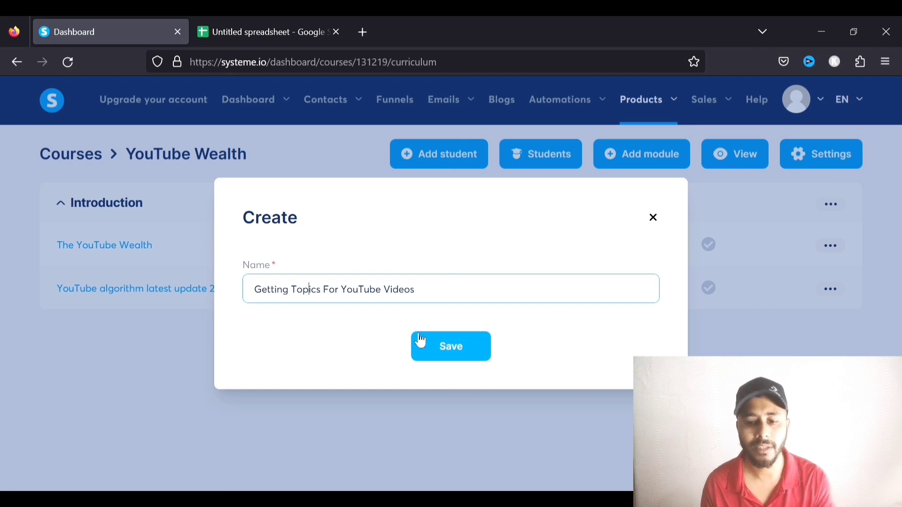
pyautogui.click(451, 346)
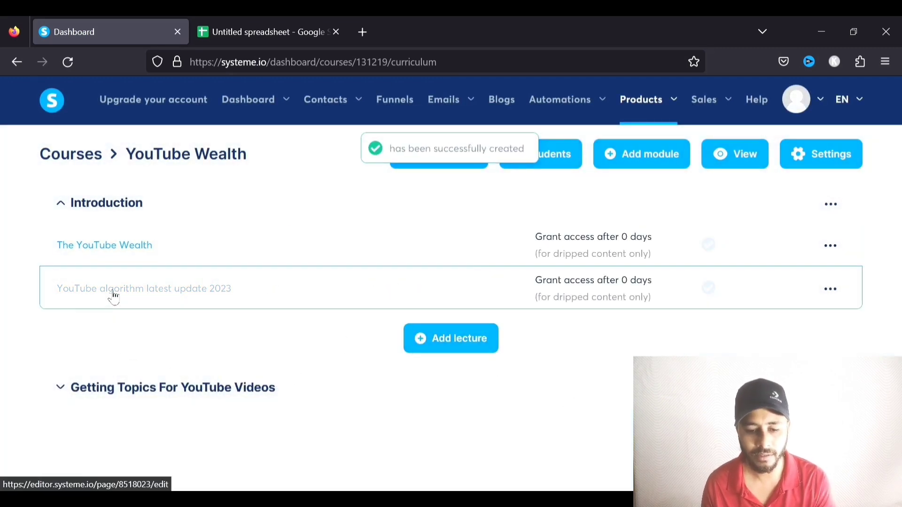
# Duplicate the YouTube algorithm lecture and move the copy into Getting Topics For YouTube Videos
pyautogui.click(830, 289)
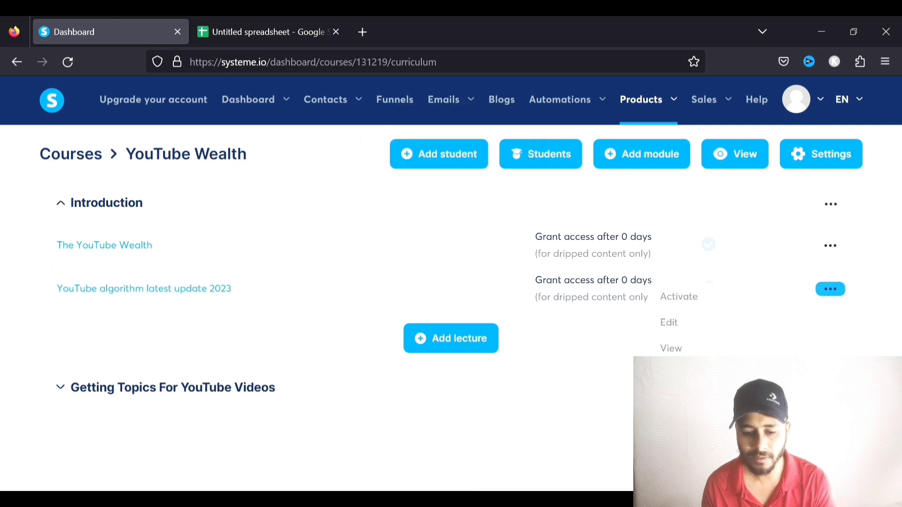
pyautogui.click(679, 374)
pyautogui.click(362, 342)
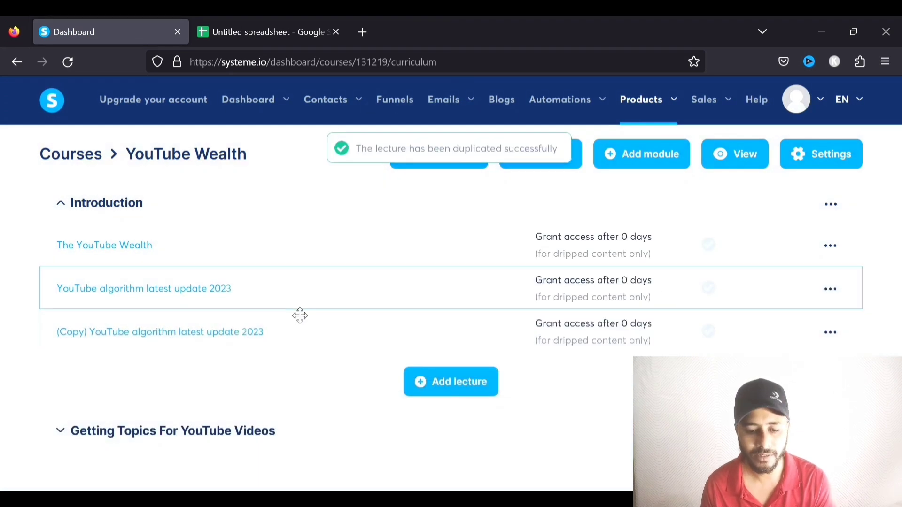
pyautogui.click(77, 429)
pyautogui.scroll(-1, 165, 357)
pyautogui.moveTo(195, 324); pyautogui.dragTo(341, 381)
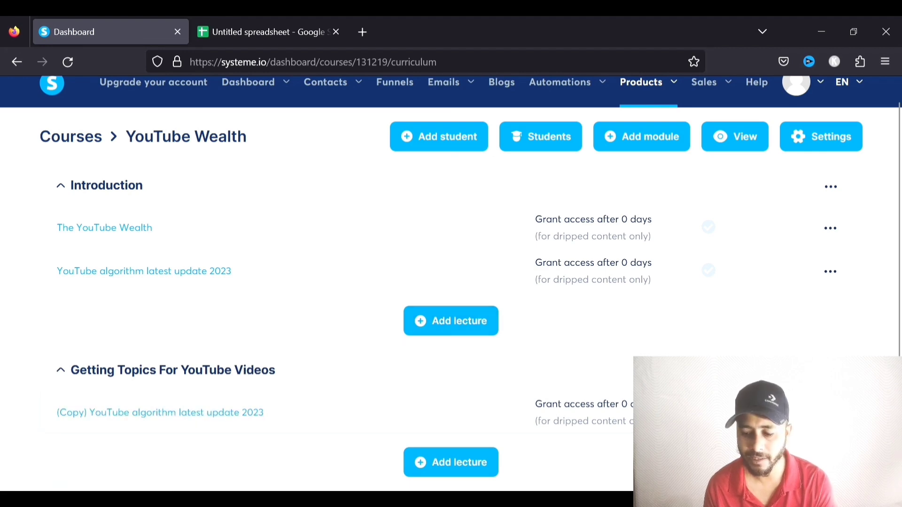
# Rename the copied lecture to 'Ways to get viral video views' and save
pyautogui.click(830, 412)
pyautogui.click(688, 328)
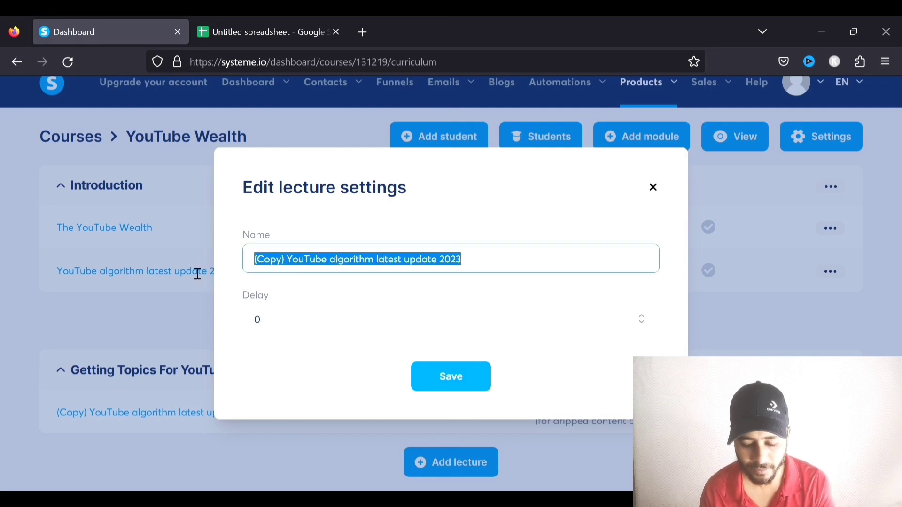
pyautogui.write('Waty')
pyautogui.press('BackSpace')
pyautogui.press('BackSpace')
pyautogui.write('ys to get')
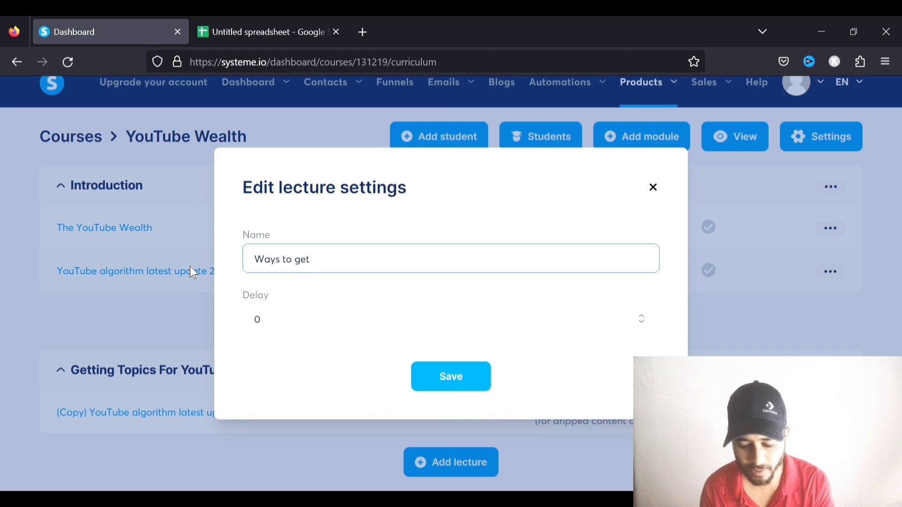
pyautogui.write(' viral video views')
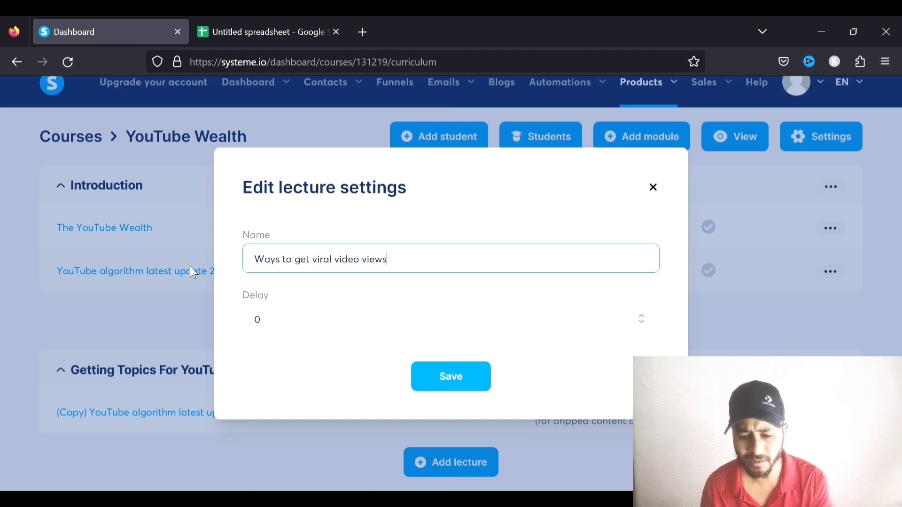
pyautogui.click(446, 383)
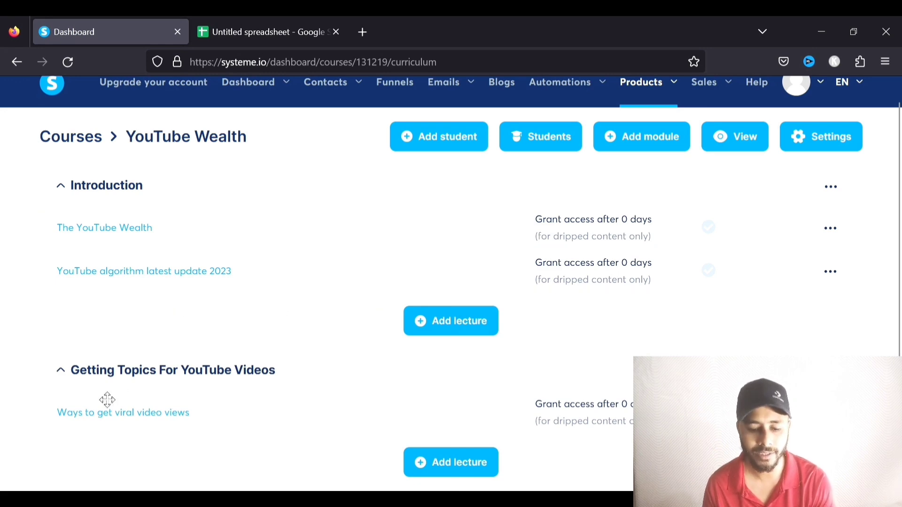
# On the Ways to get viral video views page, add a button between the video and Next Lesson
pyautogui.click(149, 410)
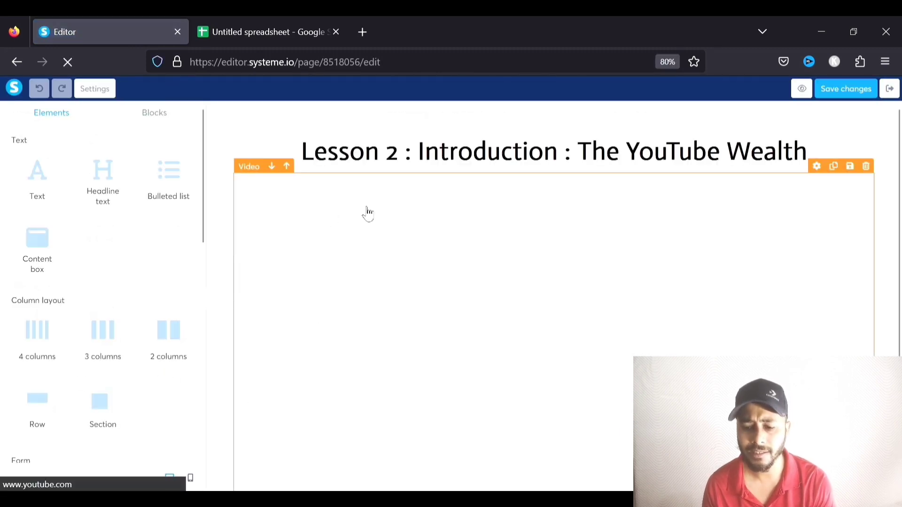
pyautogui.scroll(-3, 509, 221)
pyautogui.scroll(-1, 508, 221)
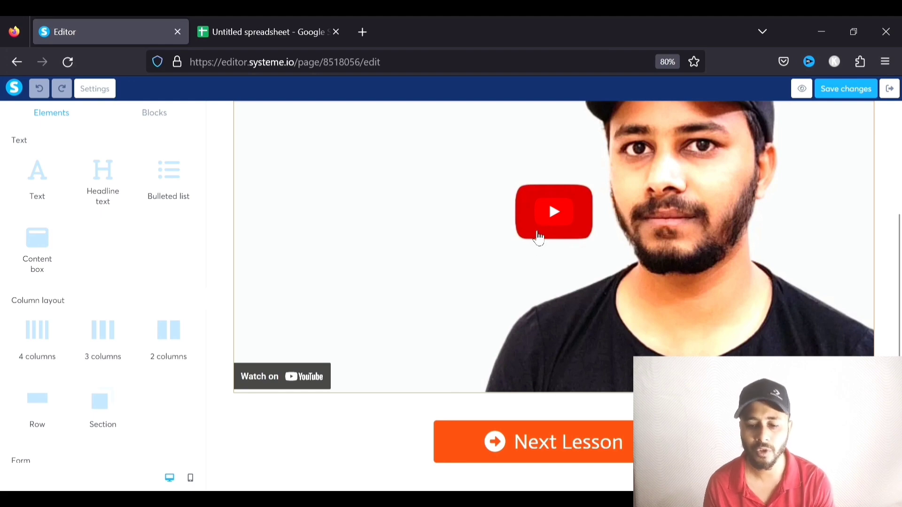
pyautogui.scroll(1, 536, 230)
pyautogui.scroll(-1, 536, 230)
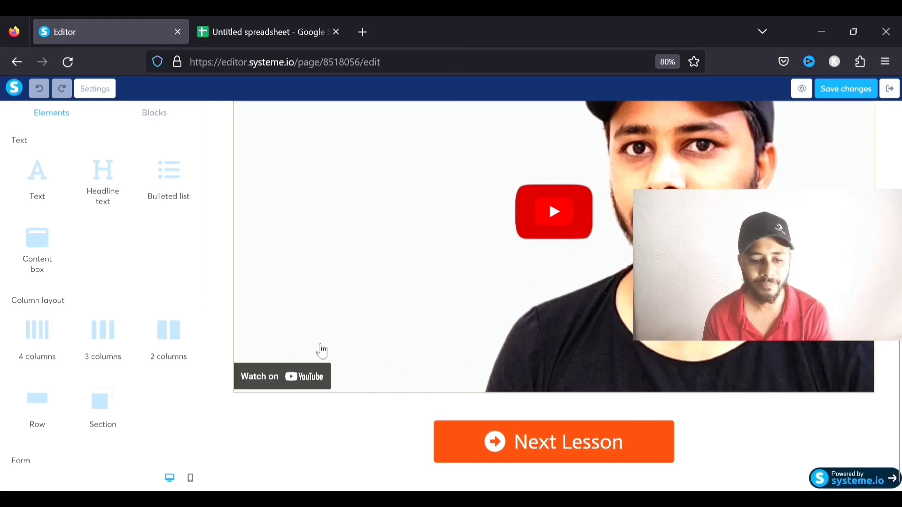
pyautogui.scroll(-3, 33, 263)
pyautogui.moveTo(46, 369); pyautogui.dragTo(414, 407)
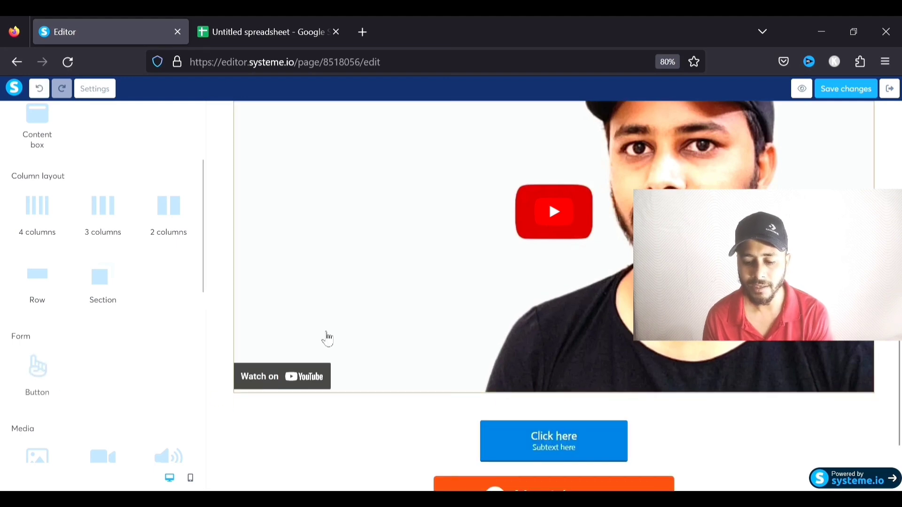
pyautogui.click(582, 384)
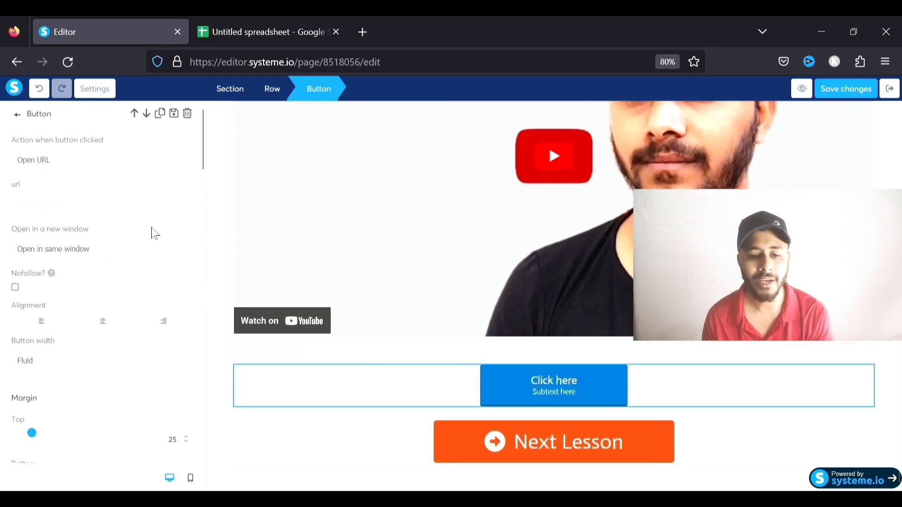
pyautogui.click(90, 206)
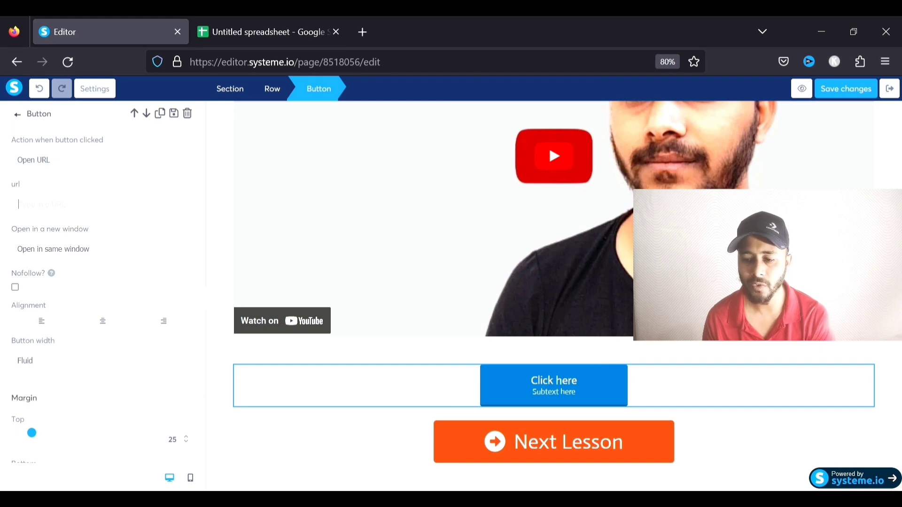
pyautogui.click(893, 179)
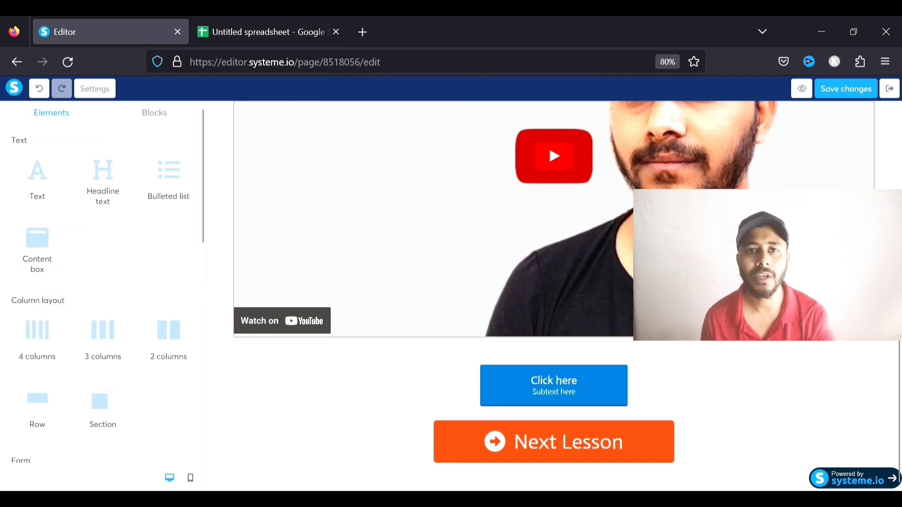
# Select the Click here button block, save the page changes and exit the editor
pyautogui.scroll(1, 770, 263)
pyautogui.scroll(4, 555, 282)
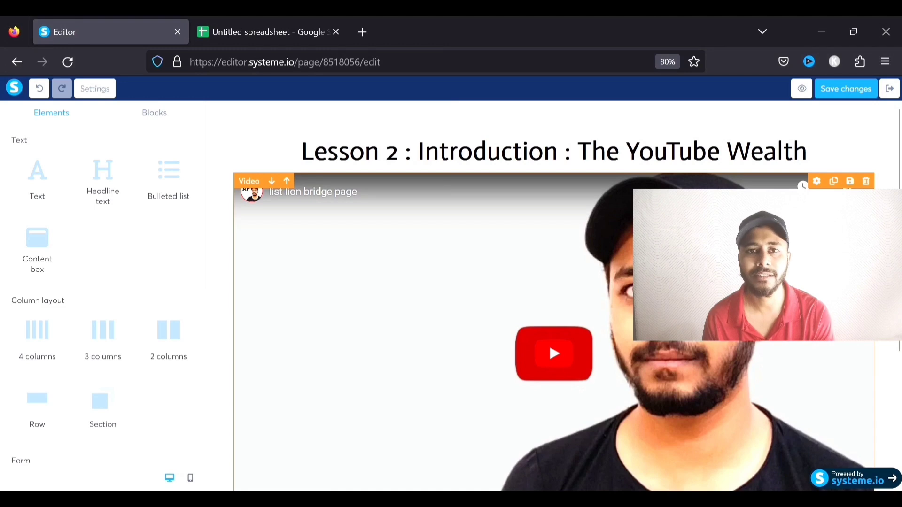
pyautogui.scroll(-4, 554, 282)
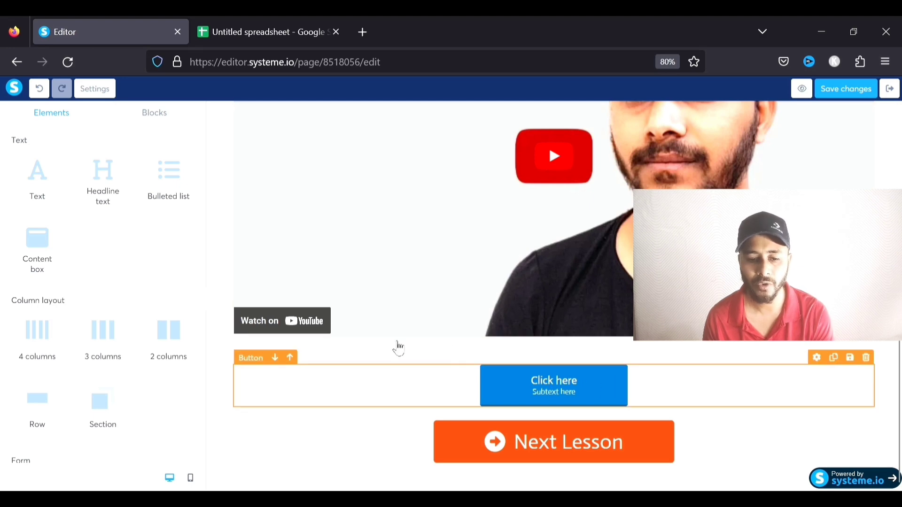
pyautogui.click(541, 382)
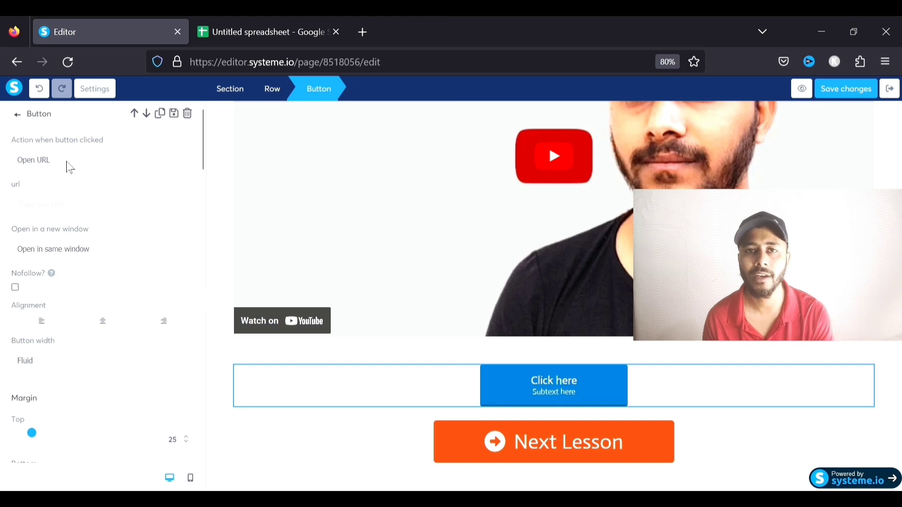
pyautogui.click(850, 90)
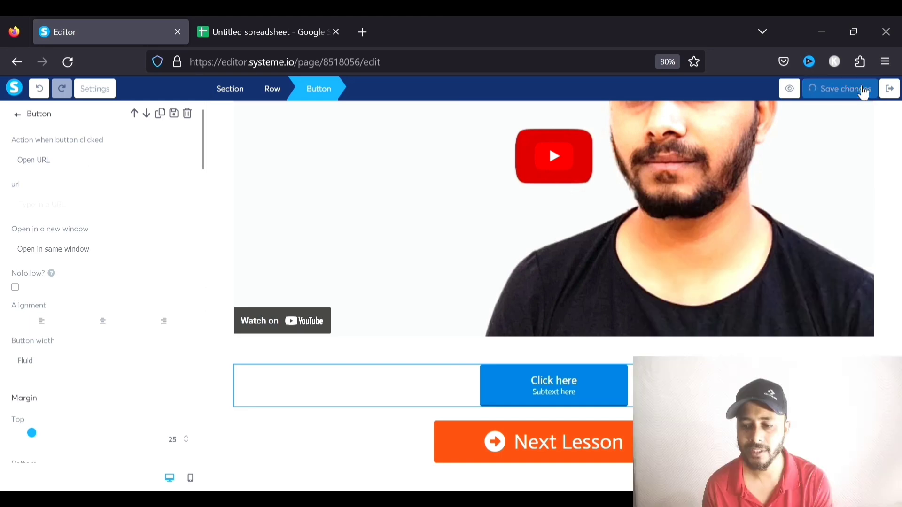
pyautogui.click(891, 89)
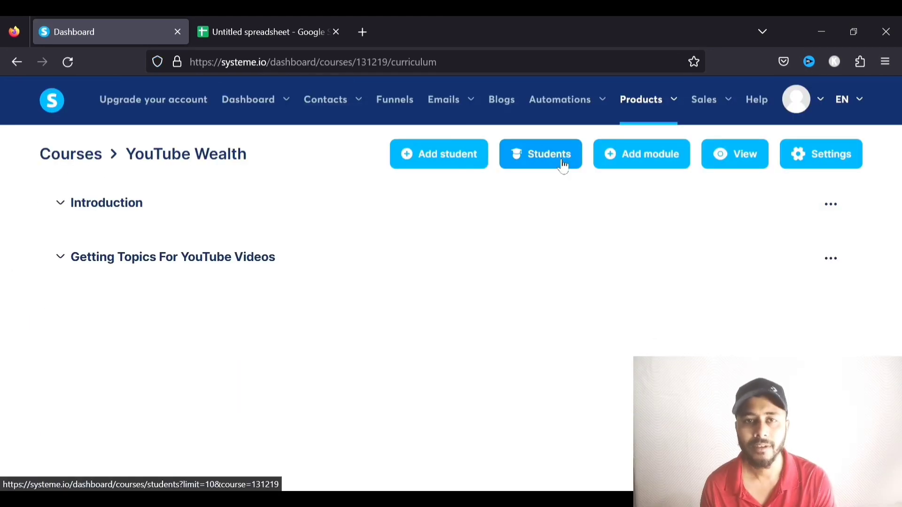
# Start a new coupon named Coupon 1 from the Coupons list
pyautogui.moveTo(658, 123)
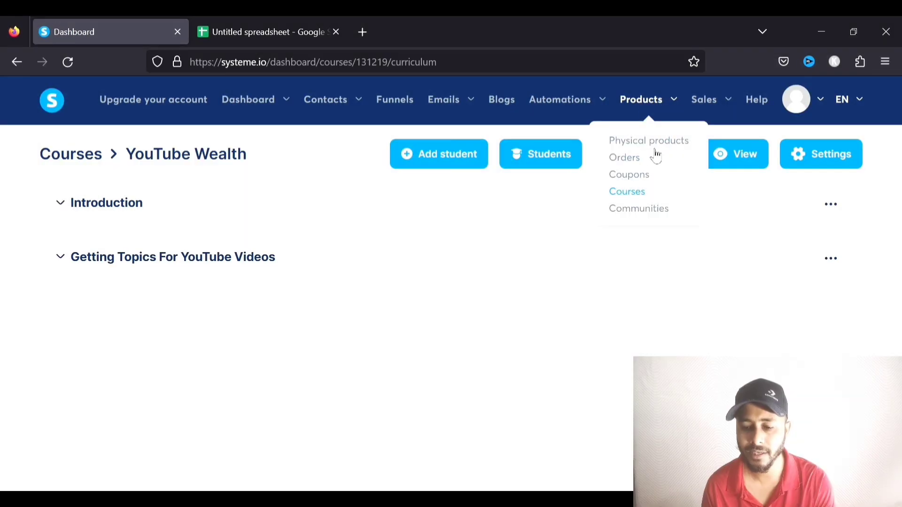
pyautogui.click(644, 178)
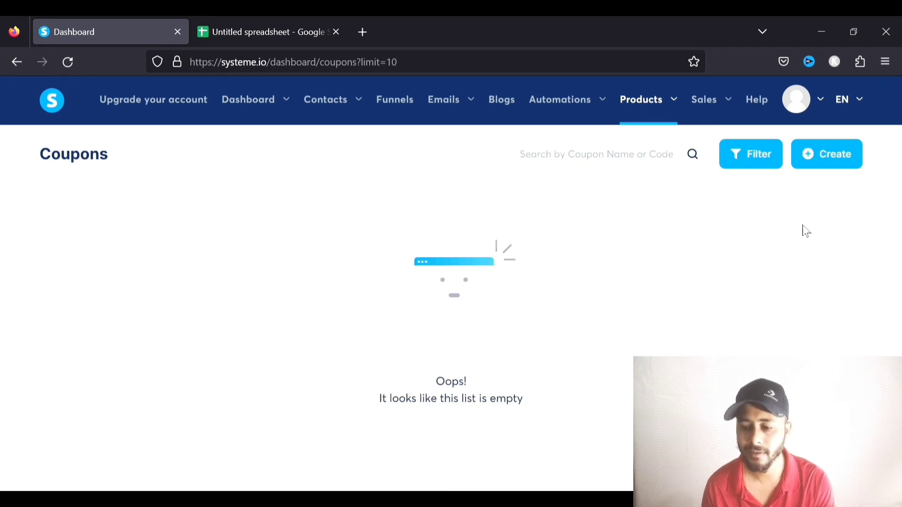
pyautogui.click(835, 160)
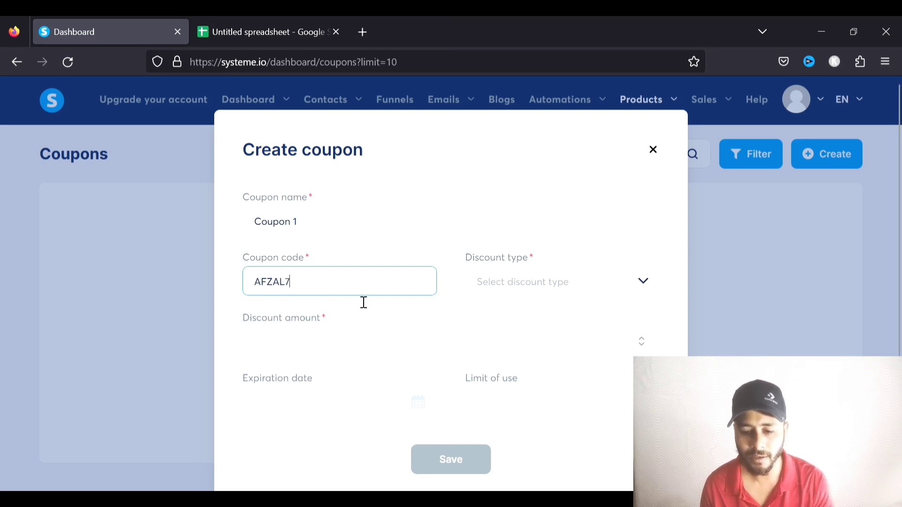
pyautogui.click(548, 292)
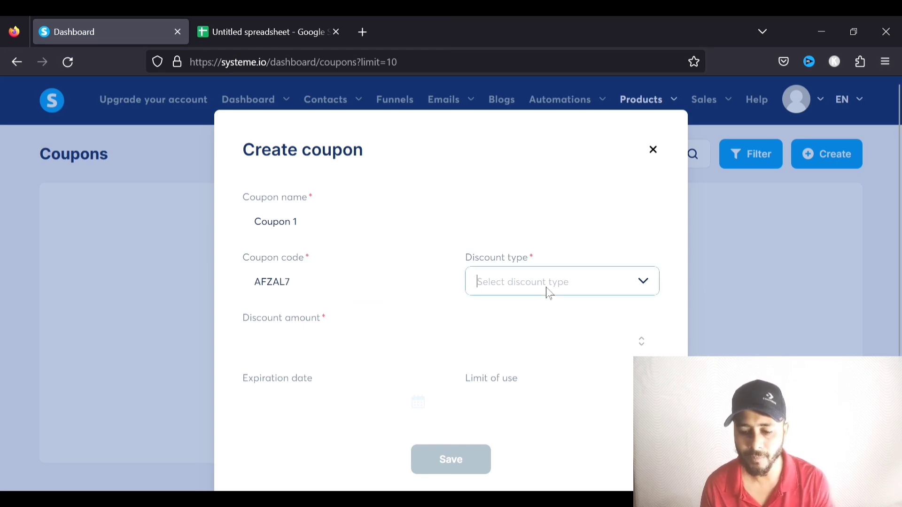
# Make the coupon a fixed amount discount of 10
pyautogui.click(650, 284)
pyautogui.click(546, 320)
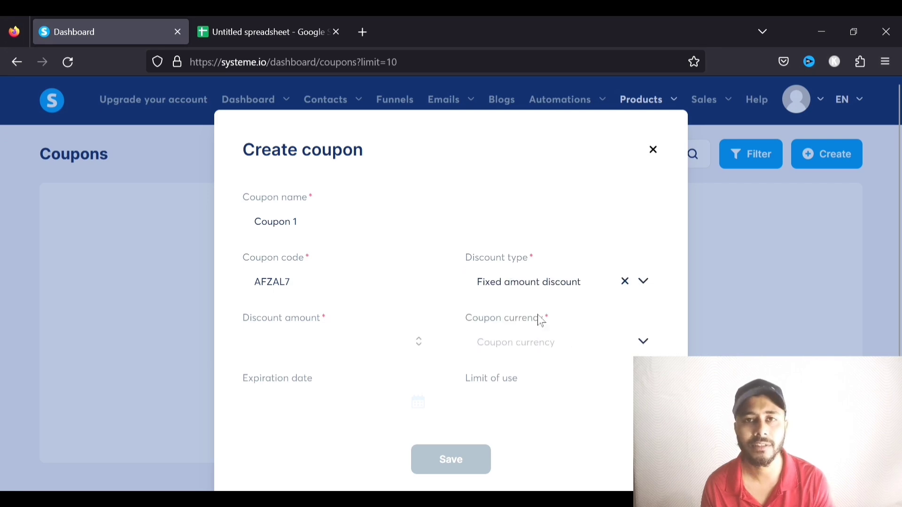
pyautogui.click(650, 284)
pyautogui.click(531, 343)
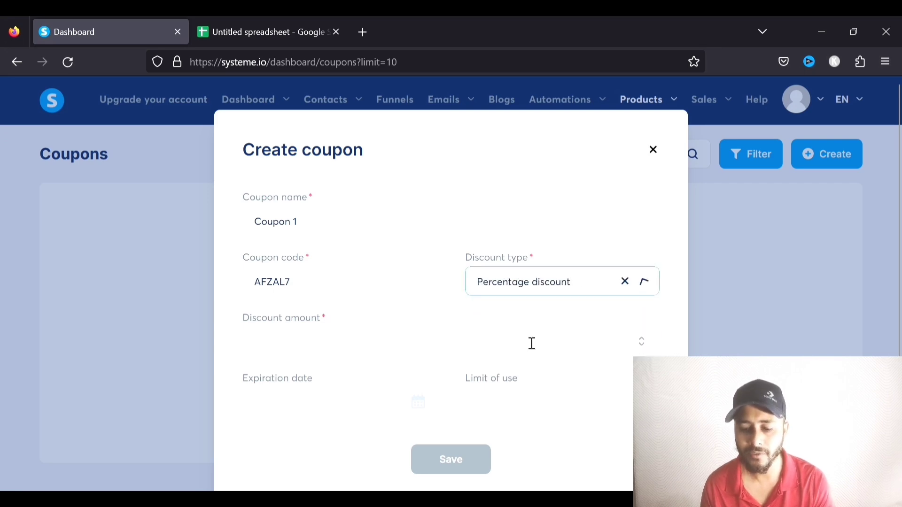
pyautogui.scroll(-2, 286, 337)
pyautogui.click(322, 296)
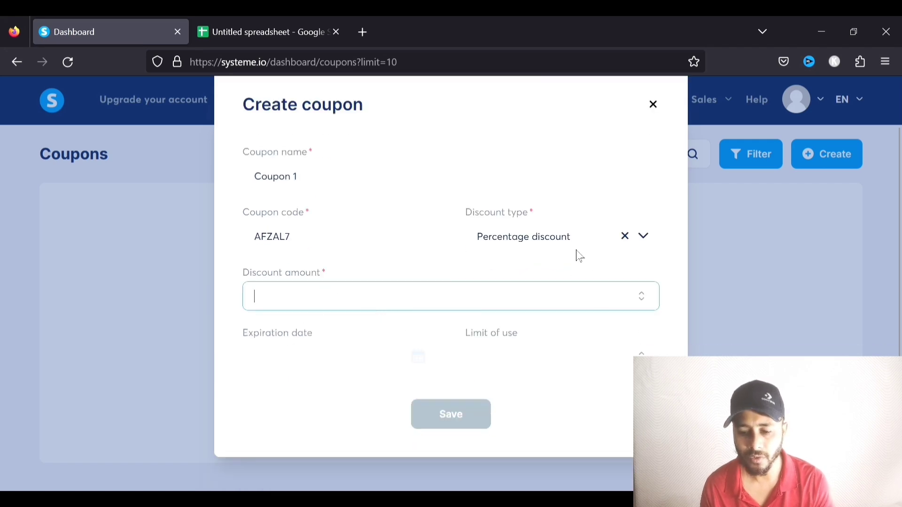
pyautogui.click(646, 248)
pyautogui.click(548, 268)
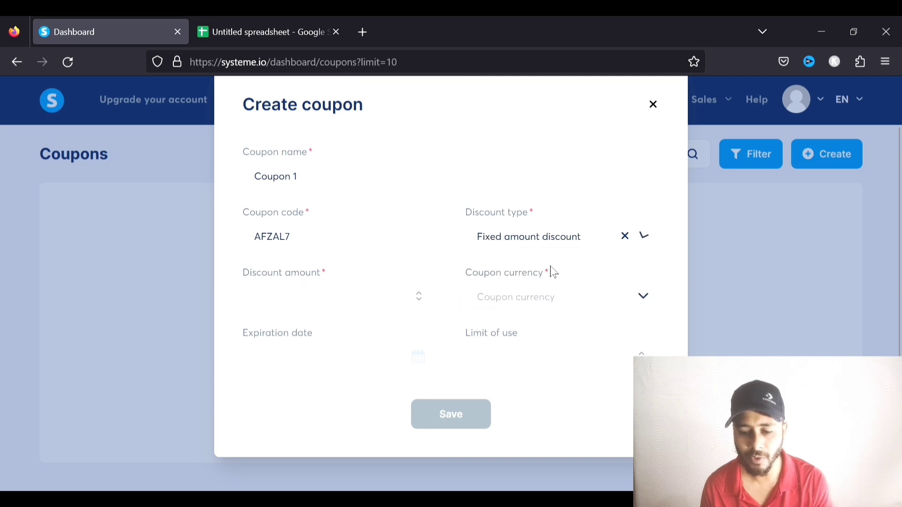
pyautogui.click(327, 308)
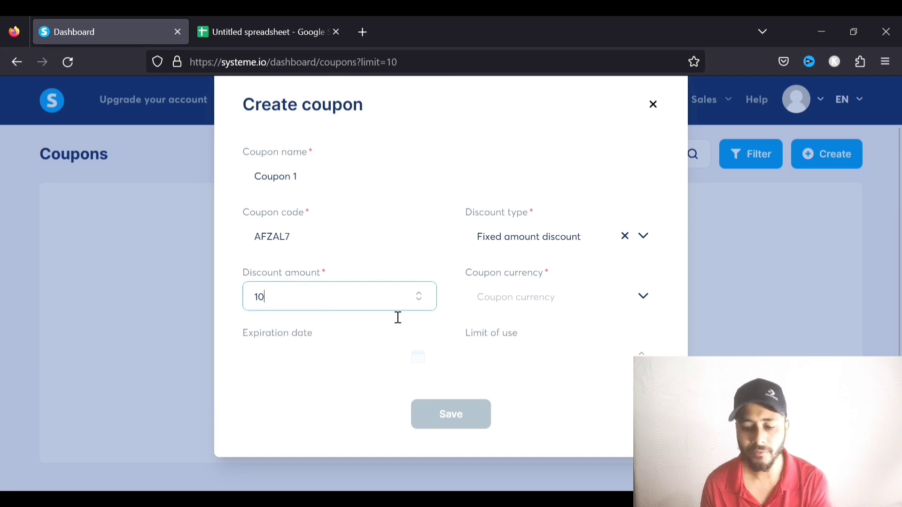
# Set currency to Australian Dollar, no expiry and a limit of 1 use, then save
pyautogui.click(628, 302)
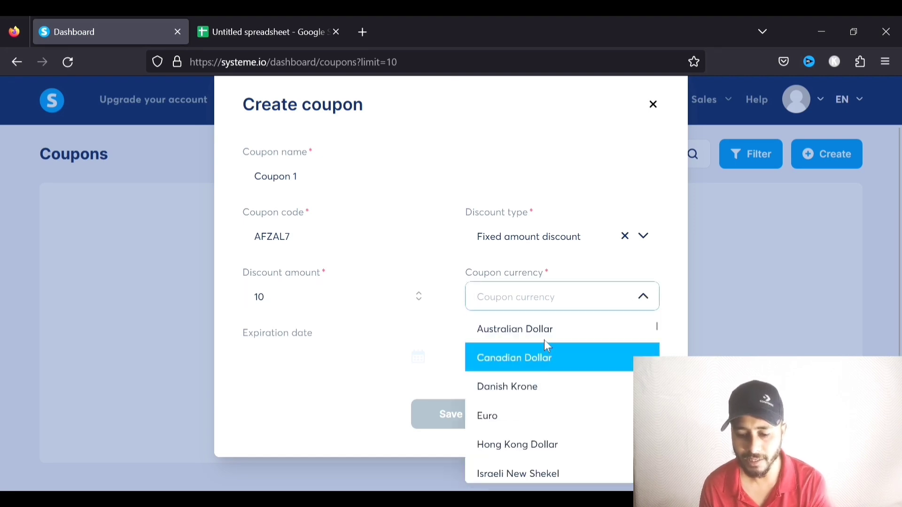
pyautogui.click(555, 330)
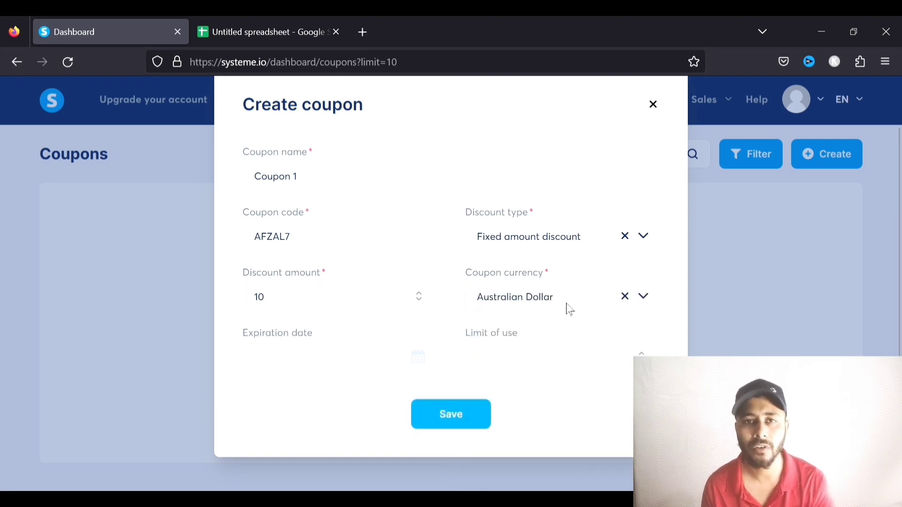
pyautogui.click(324, 363)
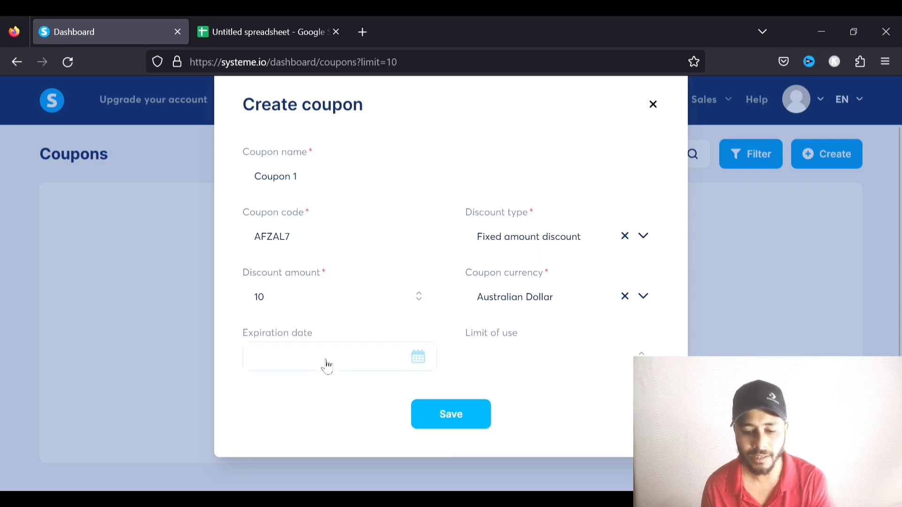
pyautogui.click(457, 147)
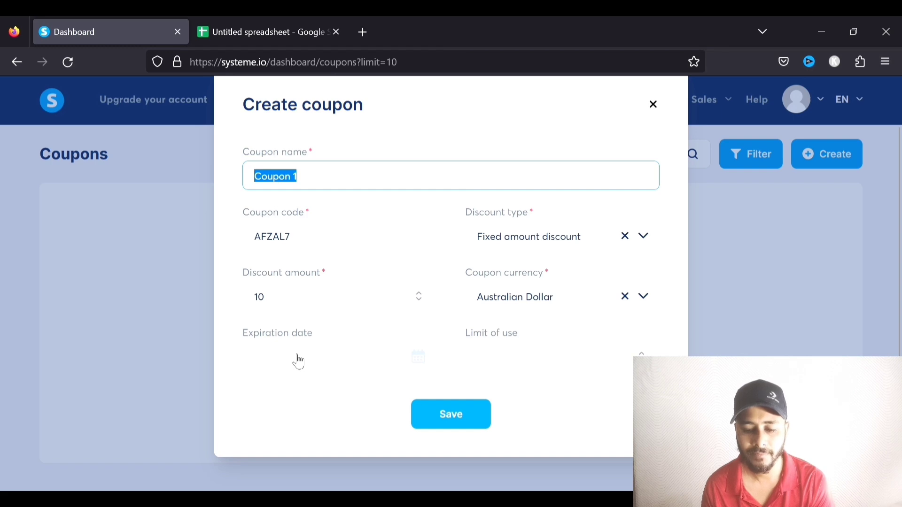
pyautogui.click(539, 360)
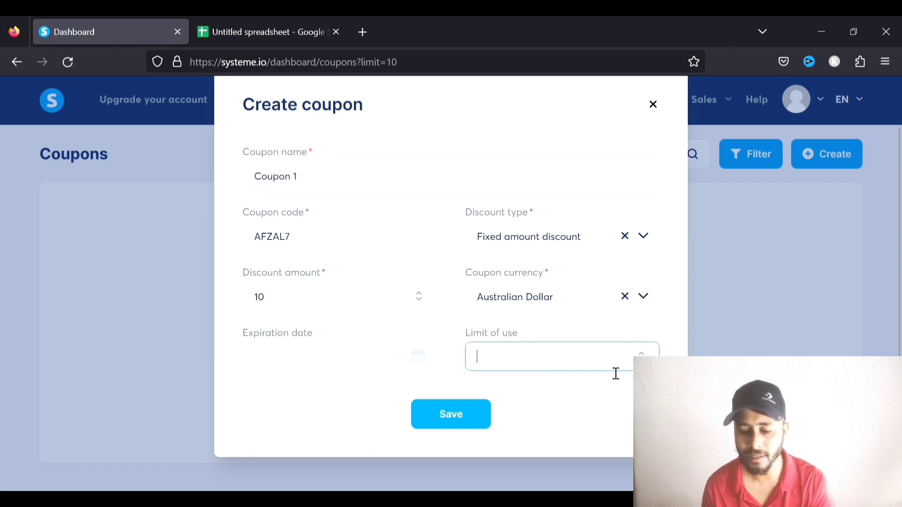
pyautogui.click(346, 400)
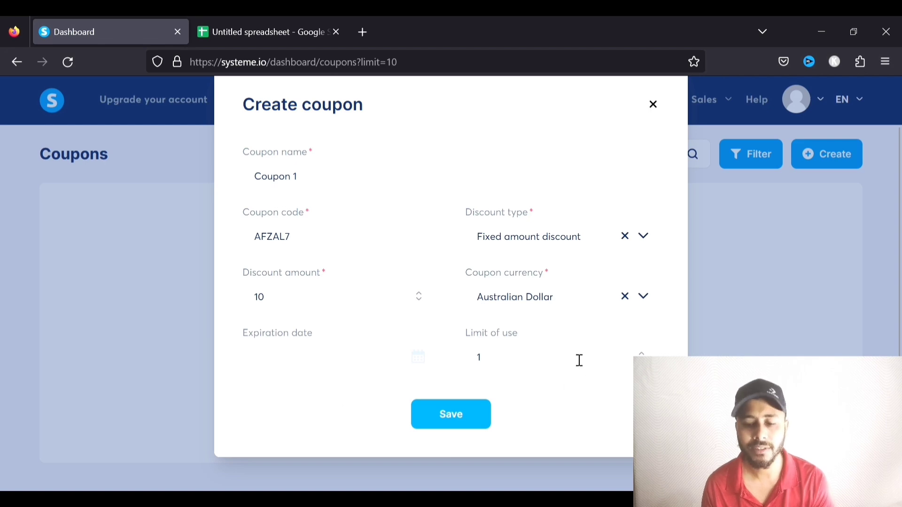
pyautogui.click(468, 419)
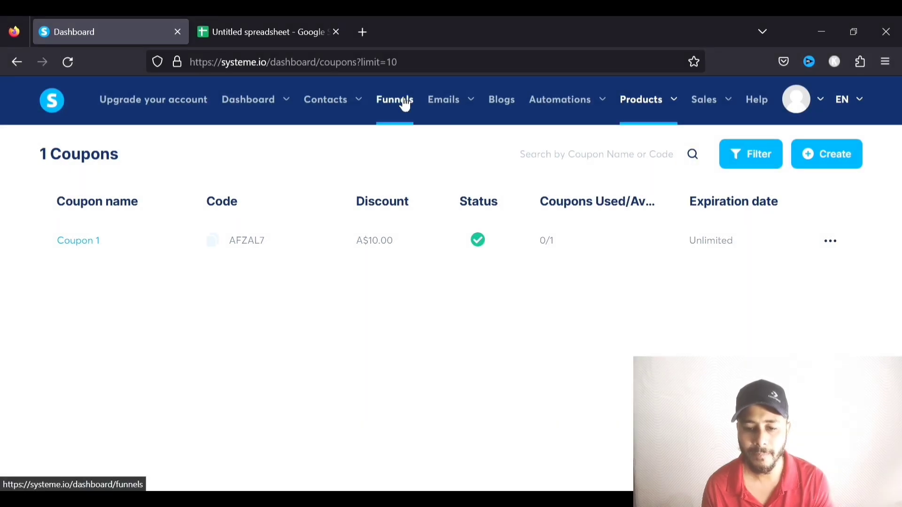
# Add an Order form step named ORDER FORM to the YouTube Tutorial funnel
pyautogui.click(404, 103)
pyautogui.click(123, 242)
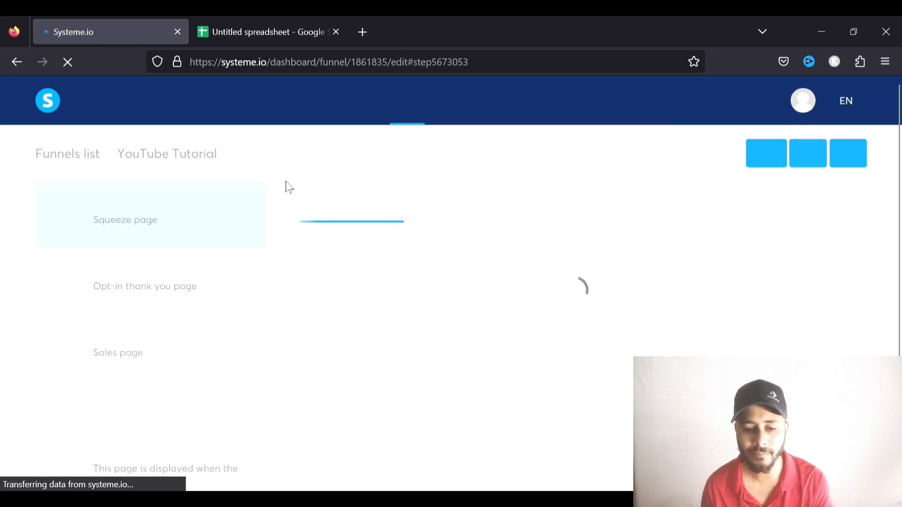
pyautogui.scroll(-1, 225, 312)
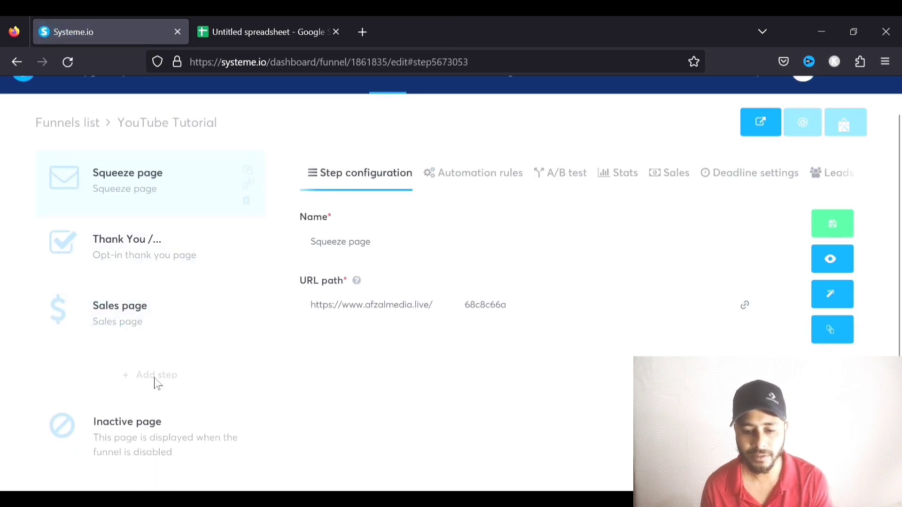
pyautogui.click(160, 379)
pyautogui.write('OR')
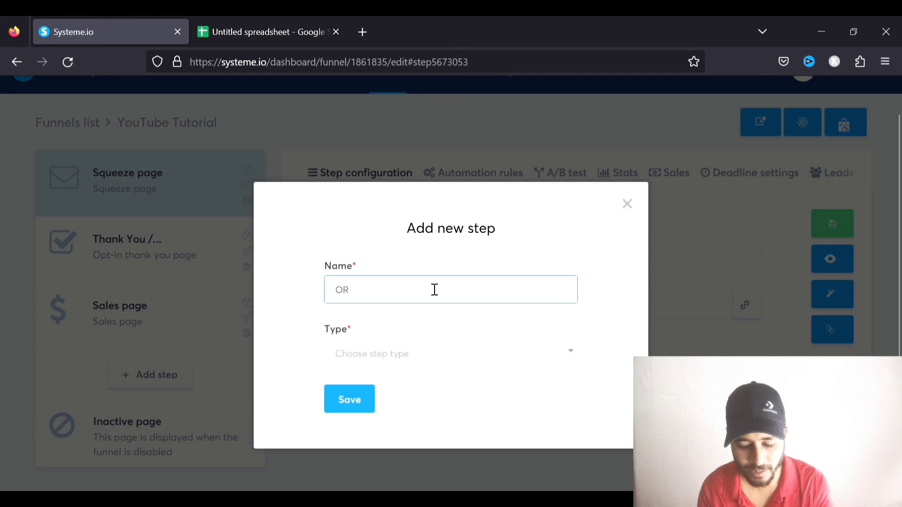
pyautogui.write('DER FORM')
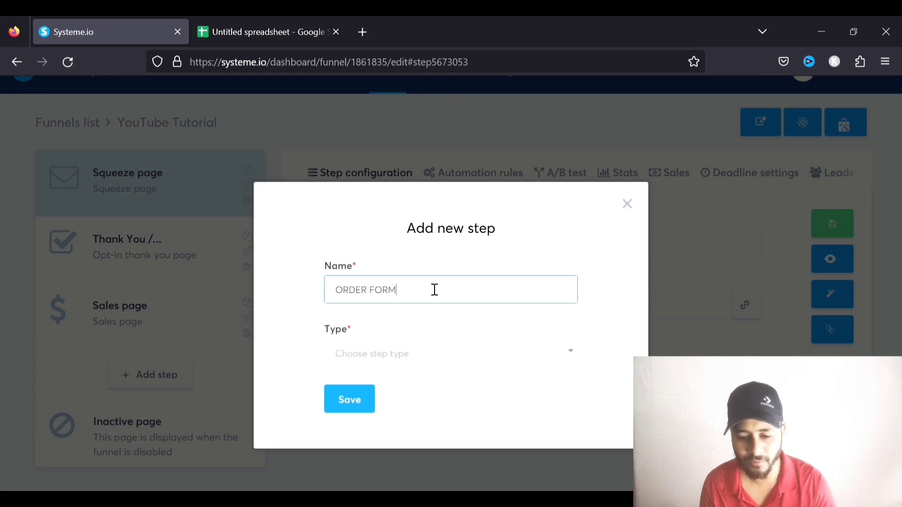
pyautogui.click(455, 359)
pyautogui.scroll(-3, 437, 298)
pyautogui.click(403, 261)
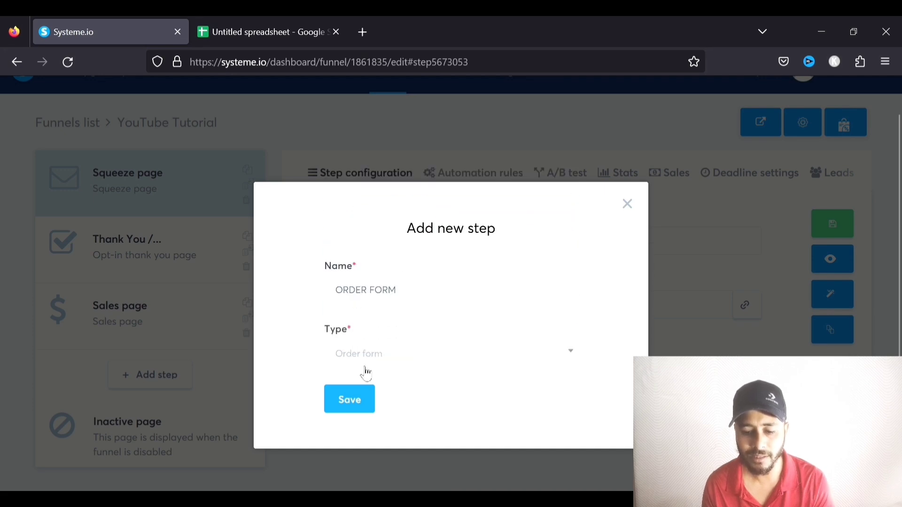
pyautogui.click(350, 400)
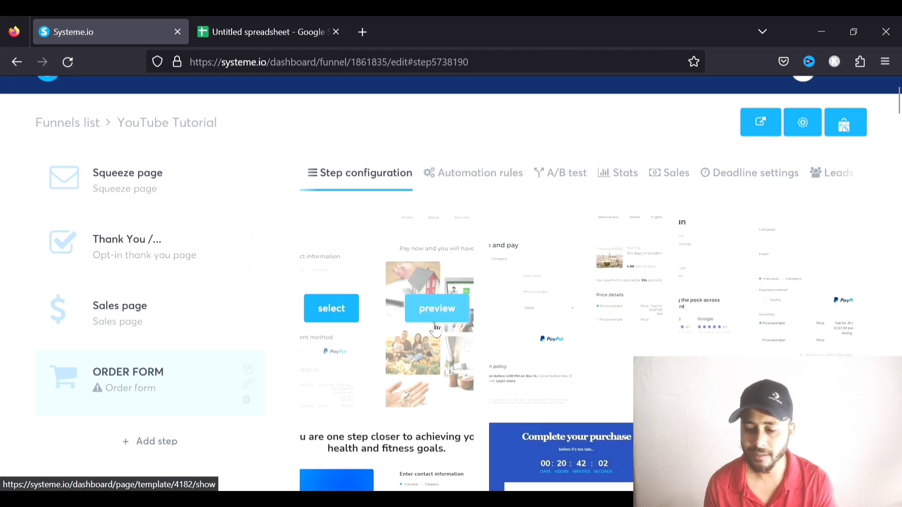
# Preview an order form template, then choose the Plans & Pricing template
pyautogui.scroll(-2, 630, 294)
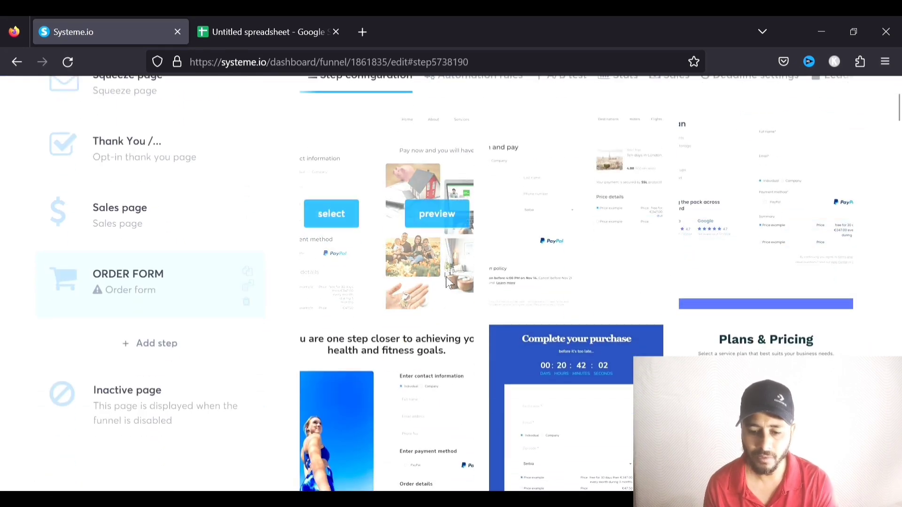
pyautogui.click(425, 216)
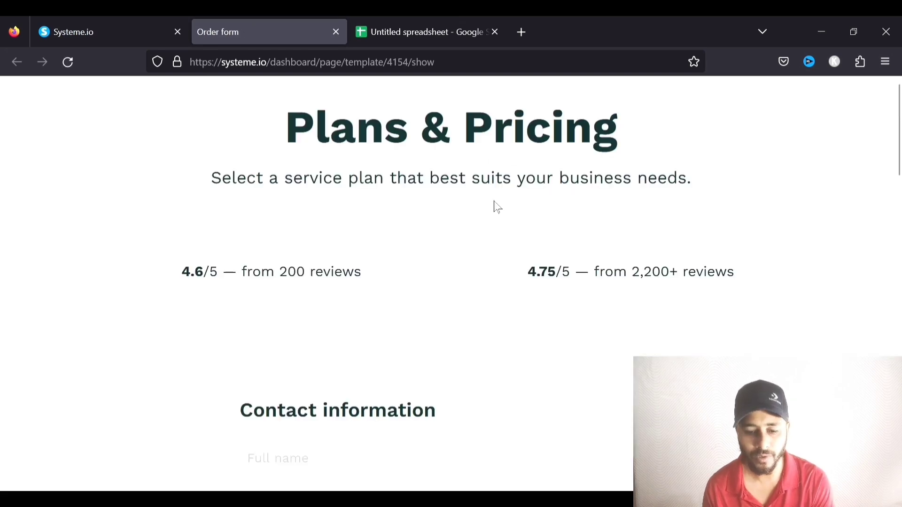
pyautogui.scroll(-8, 497, 206)
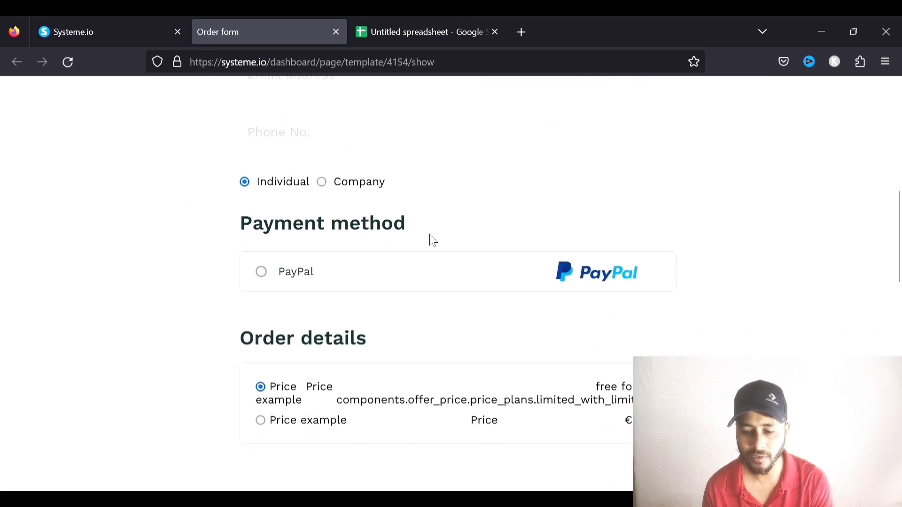
pyautogui.scroll(-1, 380, 270)
pyautogui.scroll(-6, 399, 252)
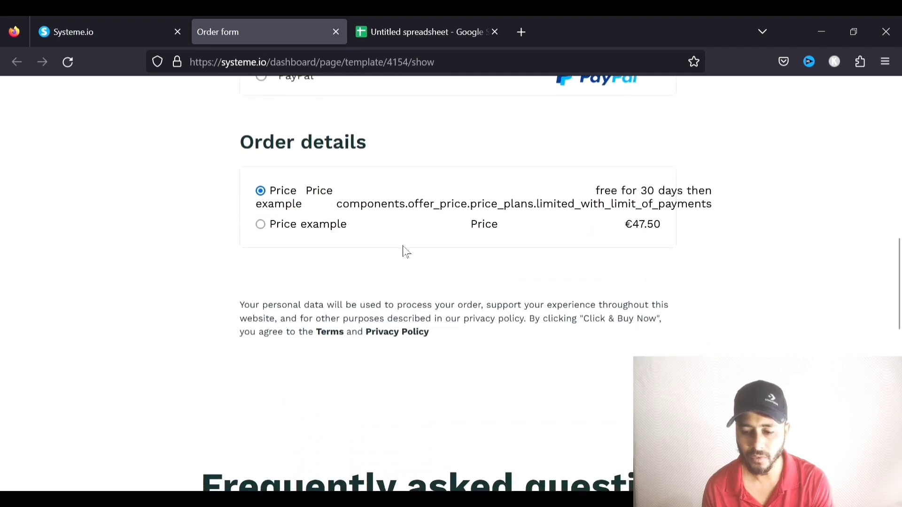
pyautogui.click(115, 32)
pyautogui.moveTo(629, 339)
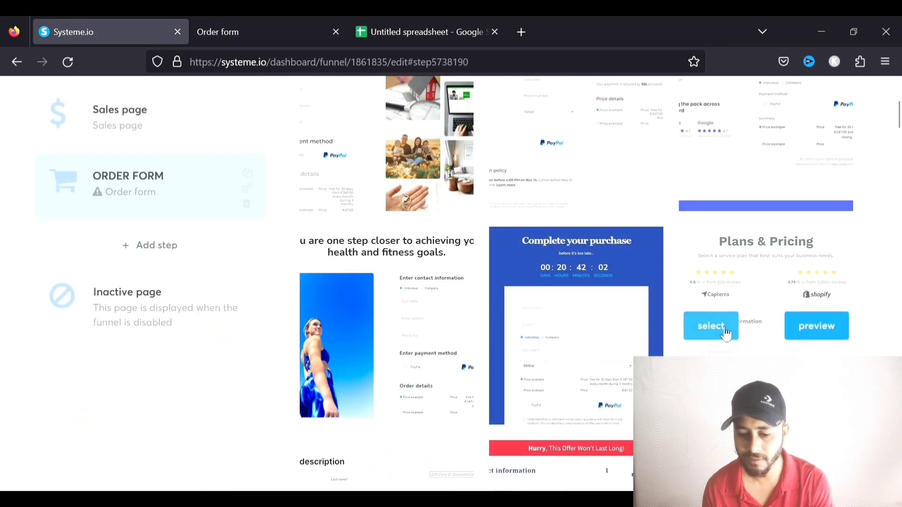
pyautogui.click(725, 328)
# Enable a 30% affiliate commission and set the offer type to Digital product
pyautogui.moveTo(473, 329)
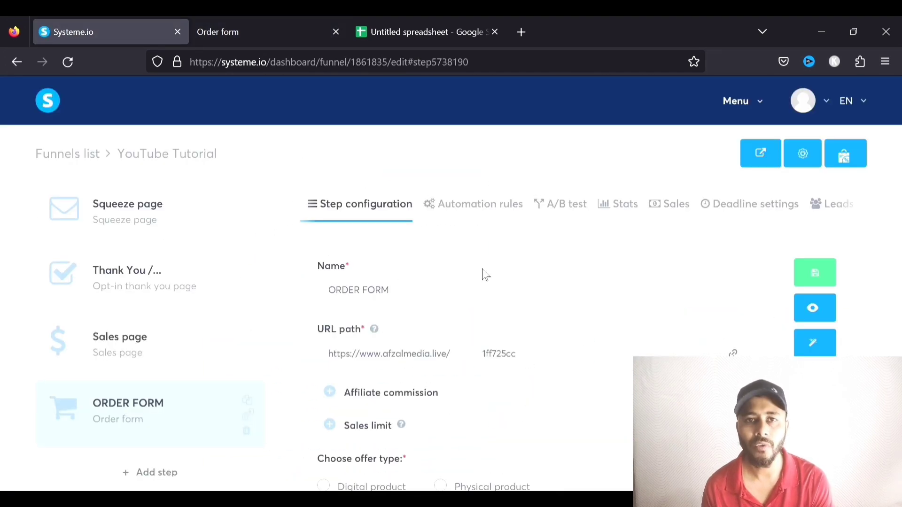
pyautogui.scroll(-2, 485, 274)
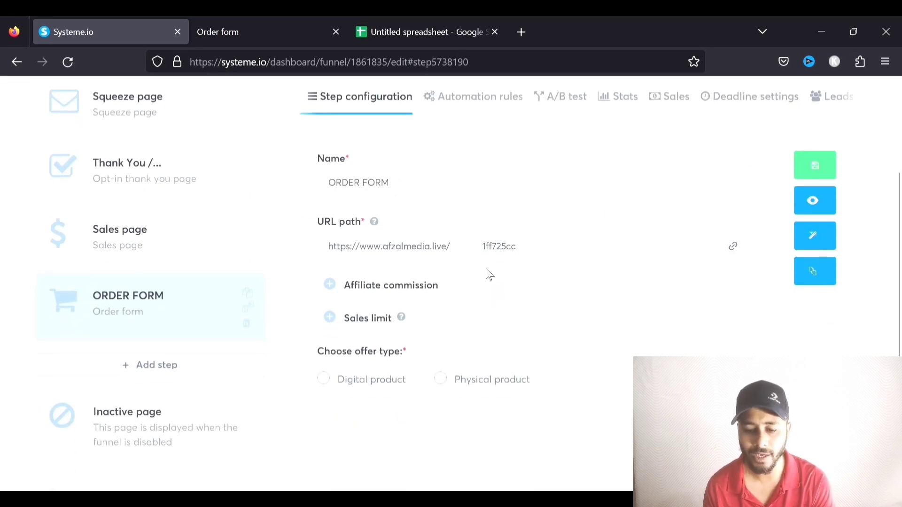
pyautogui.click(330, 285)
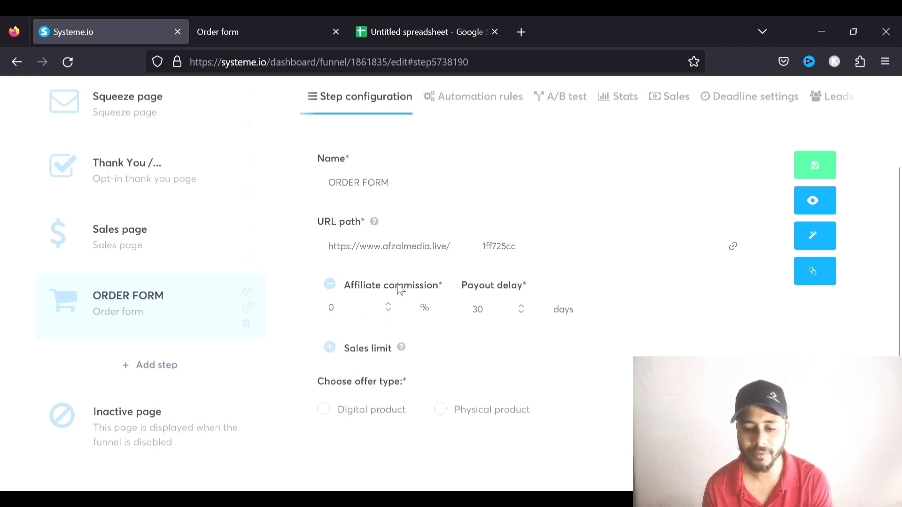
pyautogui.moveTo(370, 309); pyautogui.dragTo(281, 316)
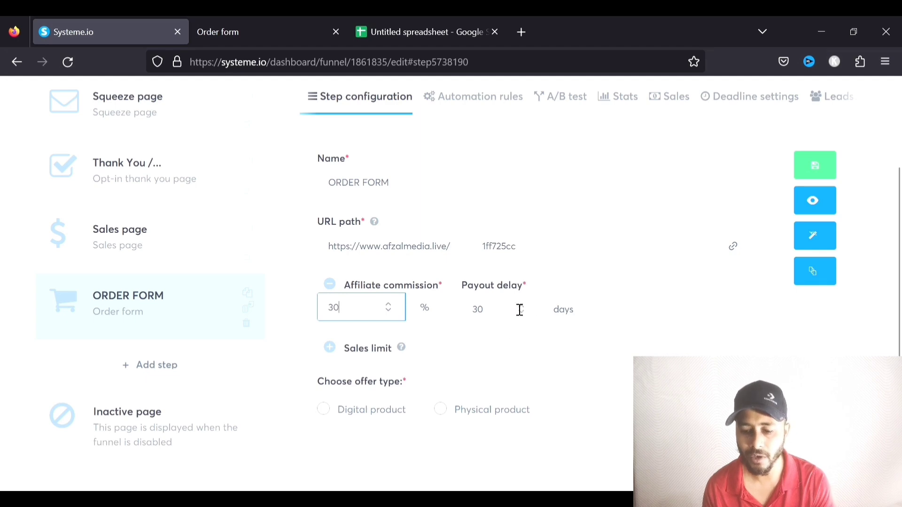
pyautogui.click(620, 299)
pyautogui.scroll(-1, 620, 306)
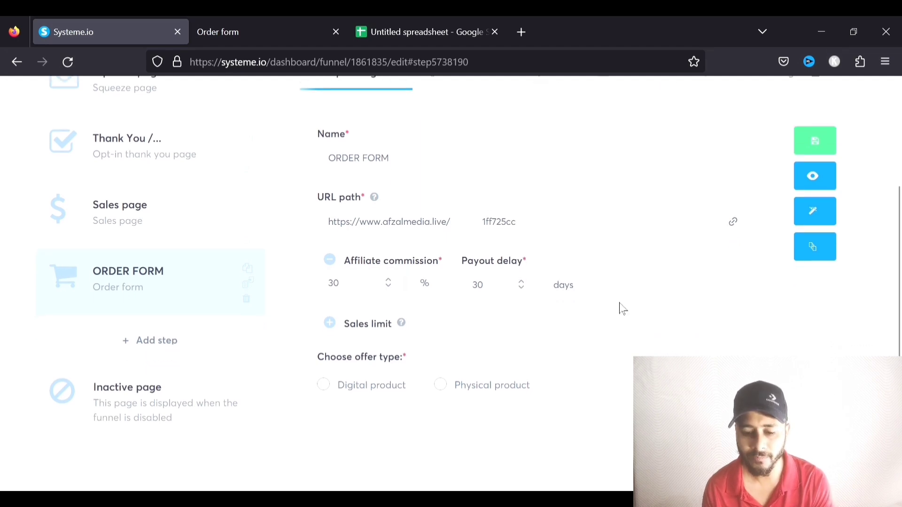
pyautogui.click(330, 318)
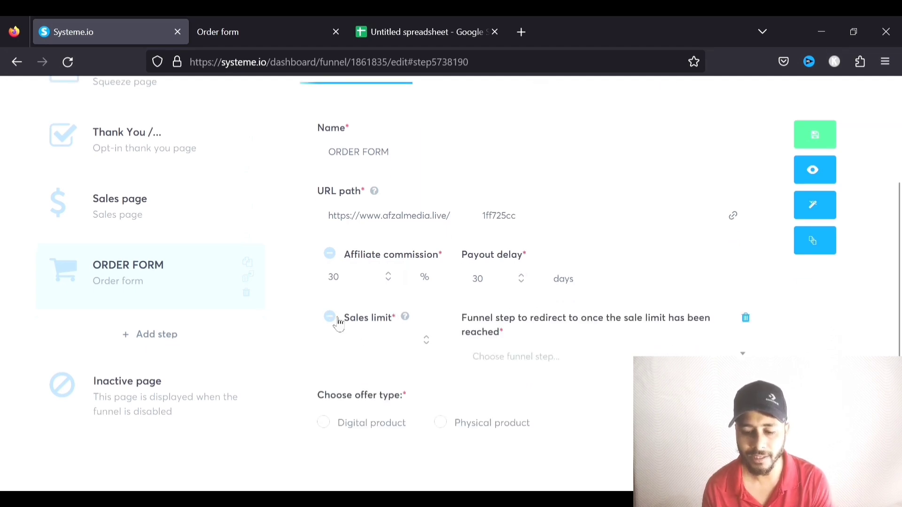
pyautogui.click(335, 320)
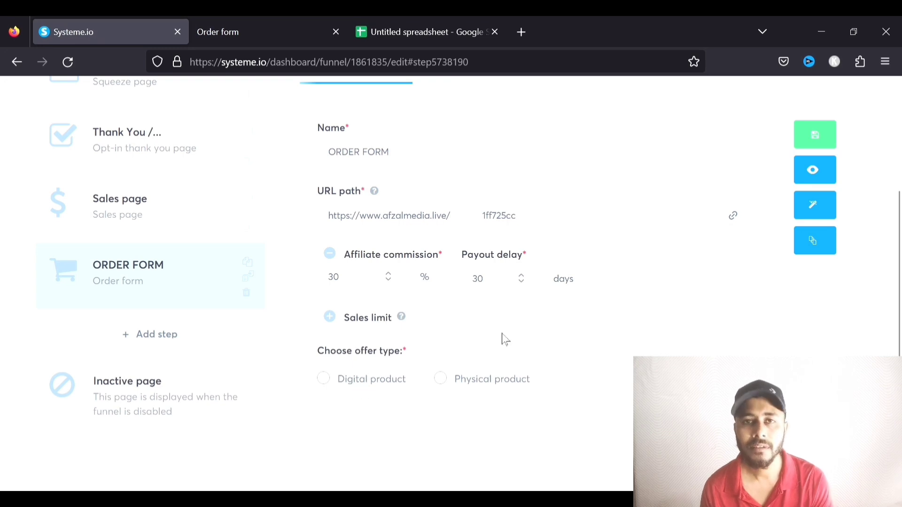
pyautogui.click(328, 380)
pyautogui.scroll(-3, 436, 339)
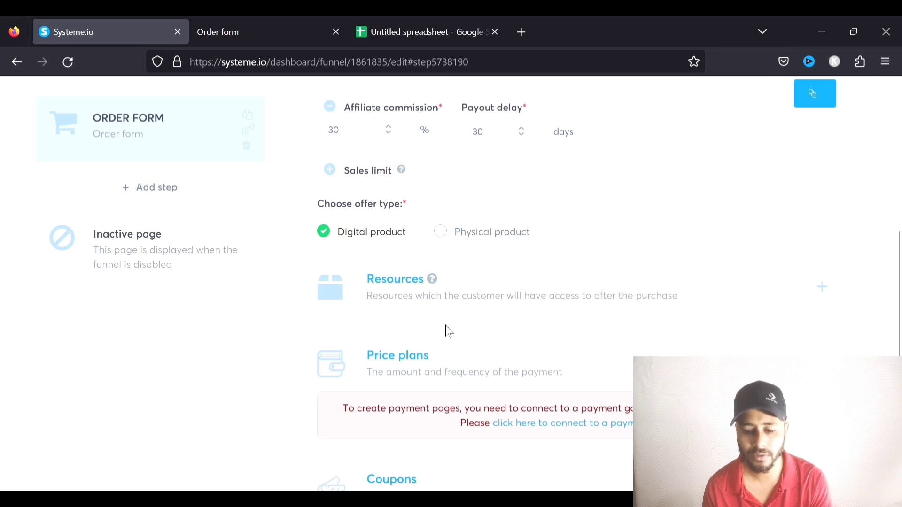
pyautogui.scroll(-2, 449, 331)
pyautogui.scroll(1, 448, 331)
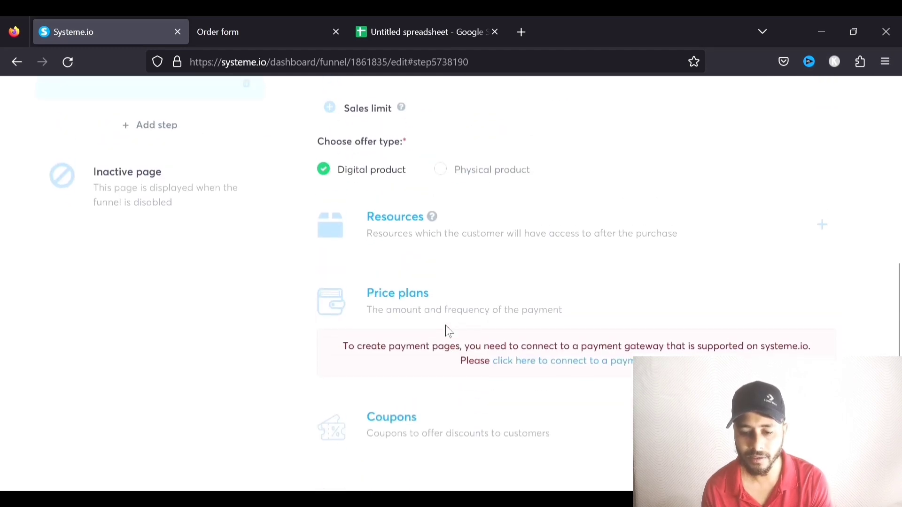
# Add the YouTube Wealth course as a resource with full access
pyautogui.click(823, 225)
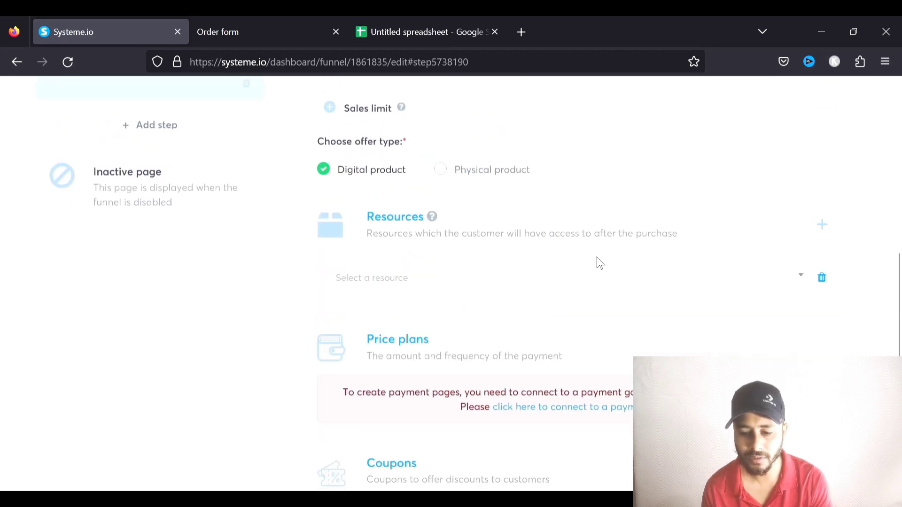
pyautogui.click(796, 276)
pyautogui.scroll(-1, 608, 292)
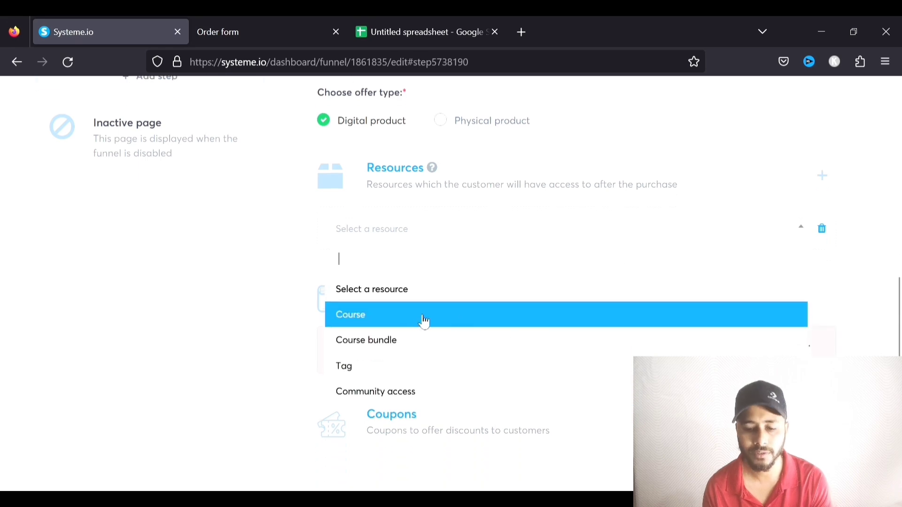
pyautogui.click(372, 321)
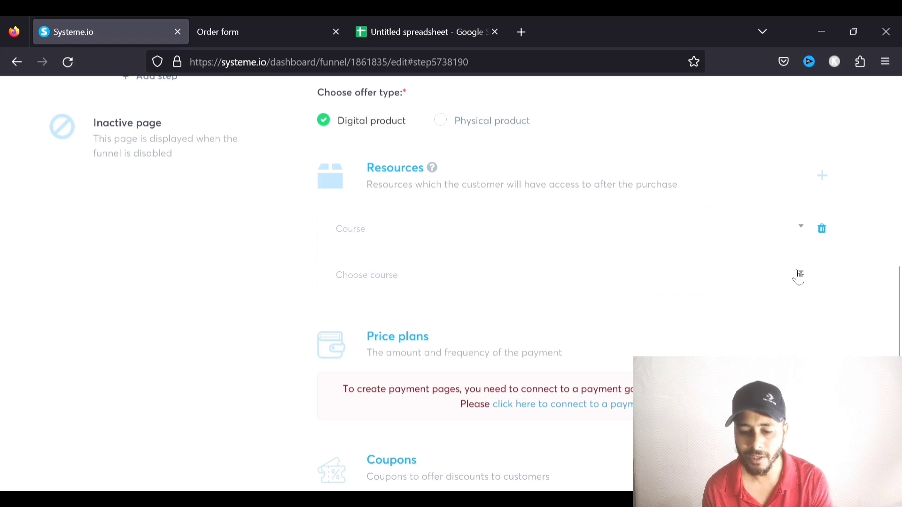
pyautogui.click(799, 275)
pyautogui.click(395, 325)
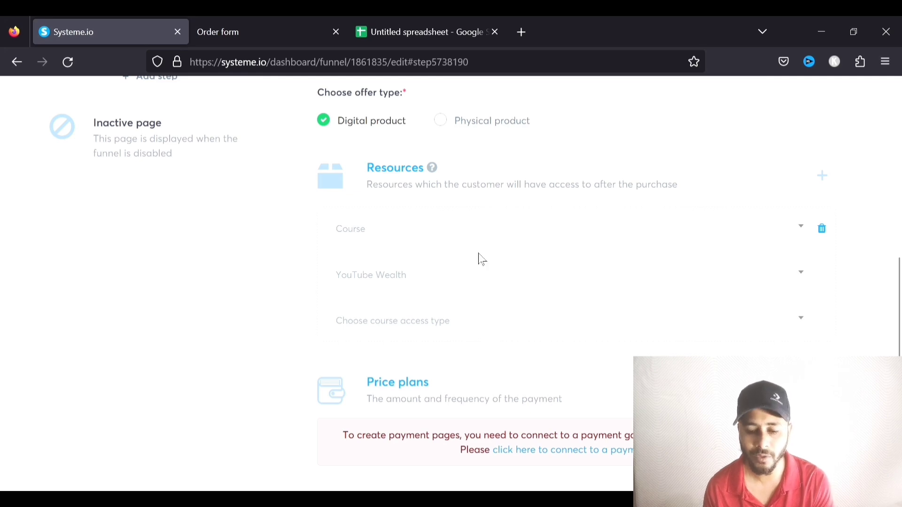
pyautogui.scroll(-2, 389, 259)
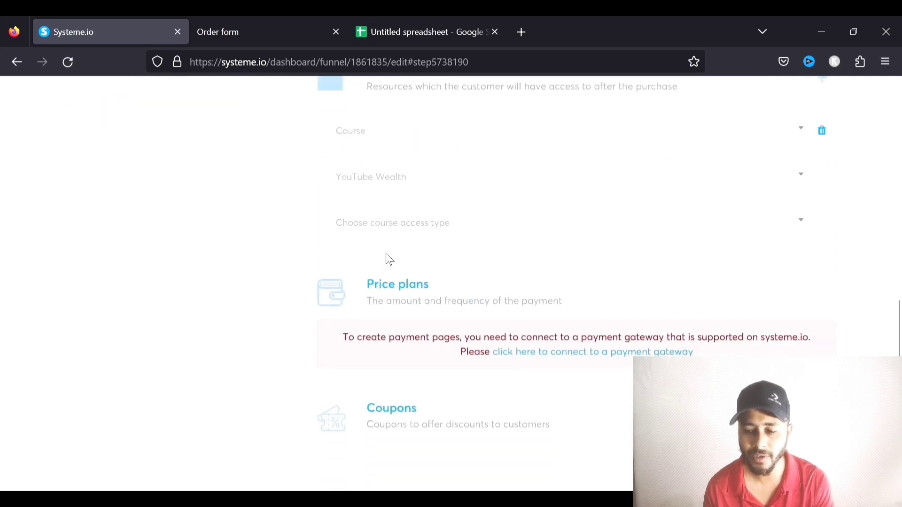
pyautogui.click(803, 222)
pyautogui.click(461, 278)
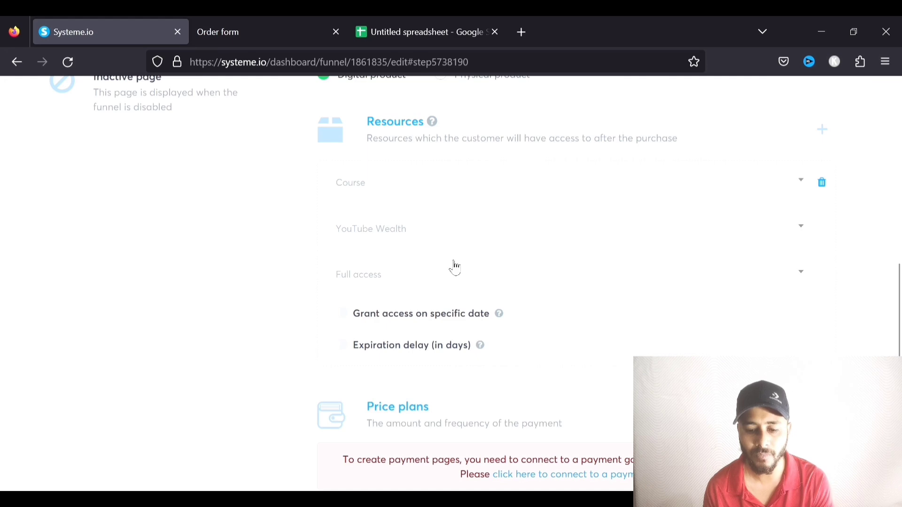
# Browse the coupon chooser's discount types and close it without adding a coupon
pyautogui.scroll(-1, 454, 267)
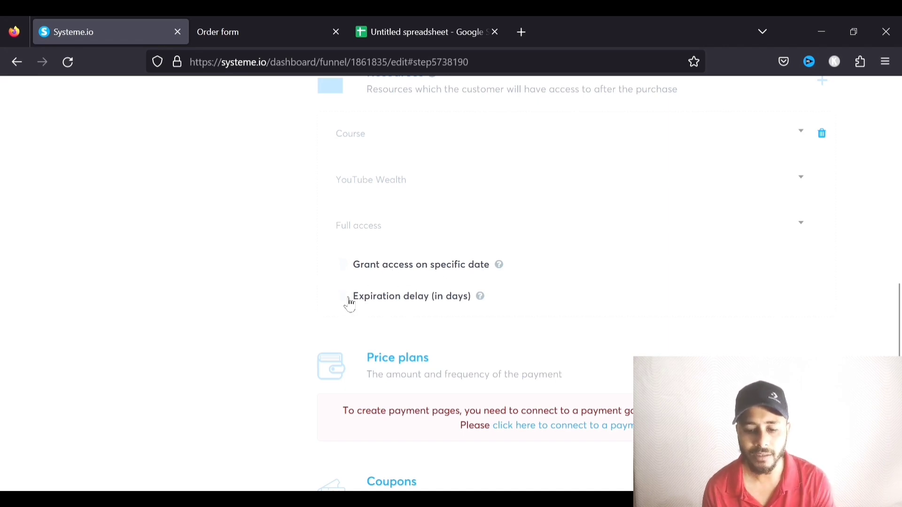
pyautogui.scroll(-3, 398, 282)
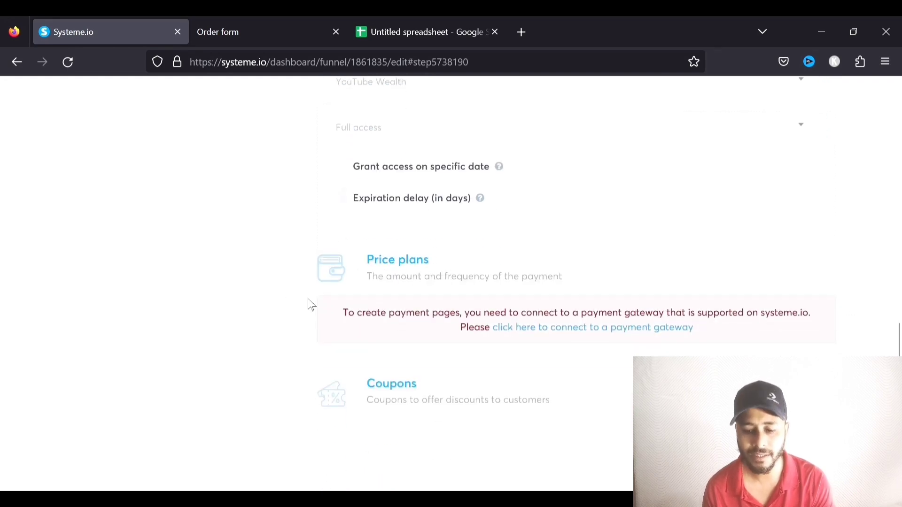
pyautogui.scroll(-1, 466, 287)
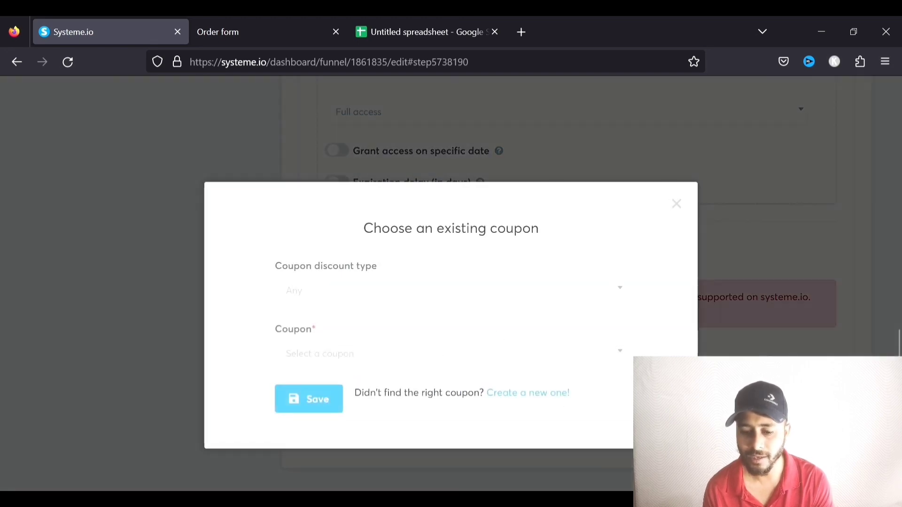
pyautogui.click(627, 292)
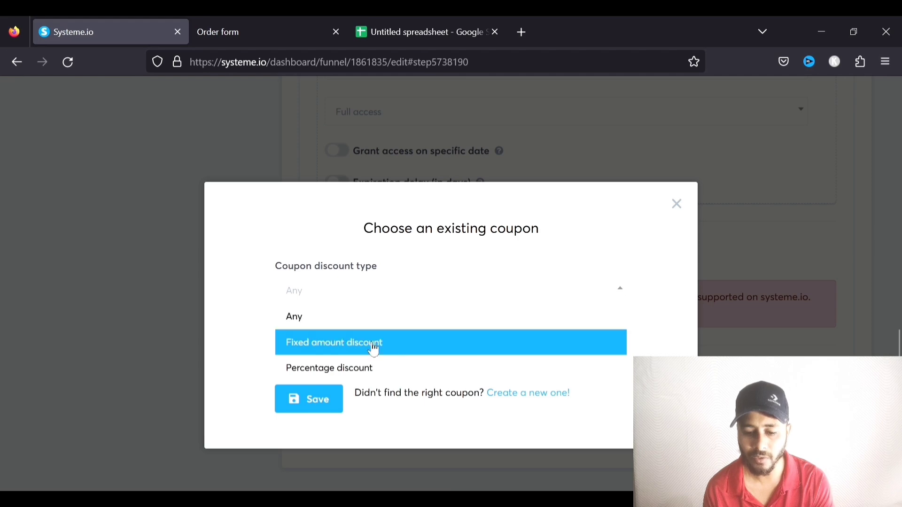
pyautogui.click(347, 343)
pyautogui.click(446, 297)
pyautogui.click(330, 364)
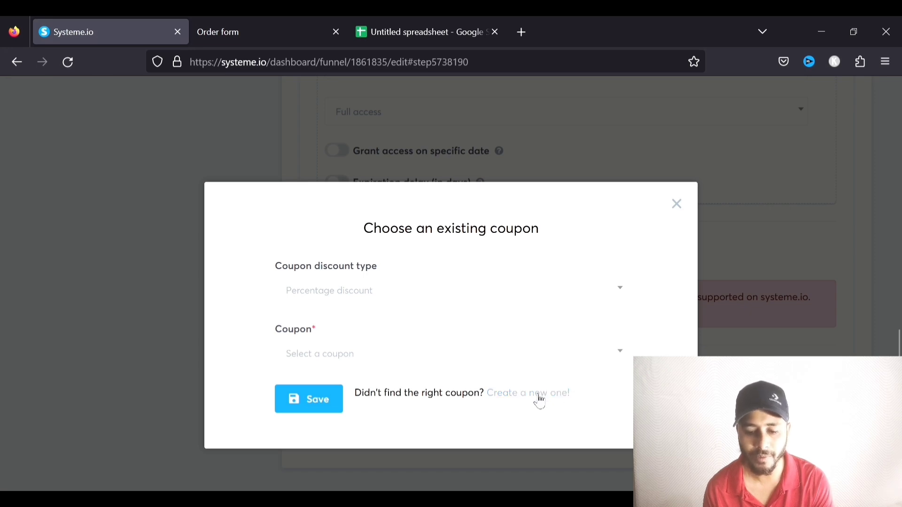
pyautogui.click(356, 353)
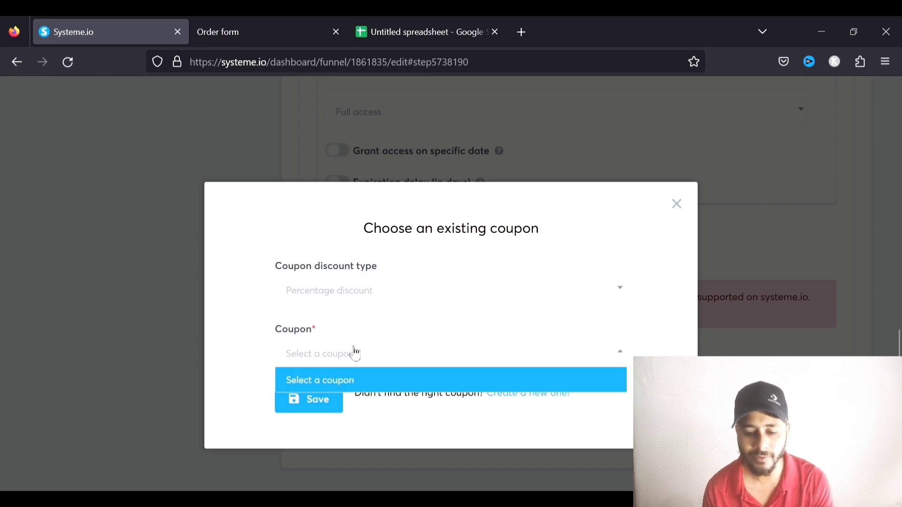
pyautogui.click(367, 360)
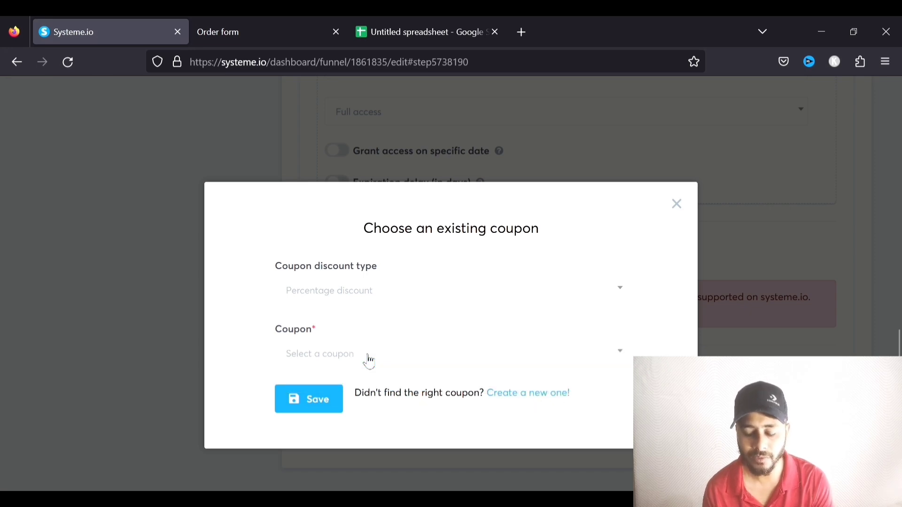
pyautogui.click(676, 205)
pyautogui.scroll(8, 688, 267)
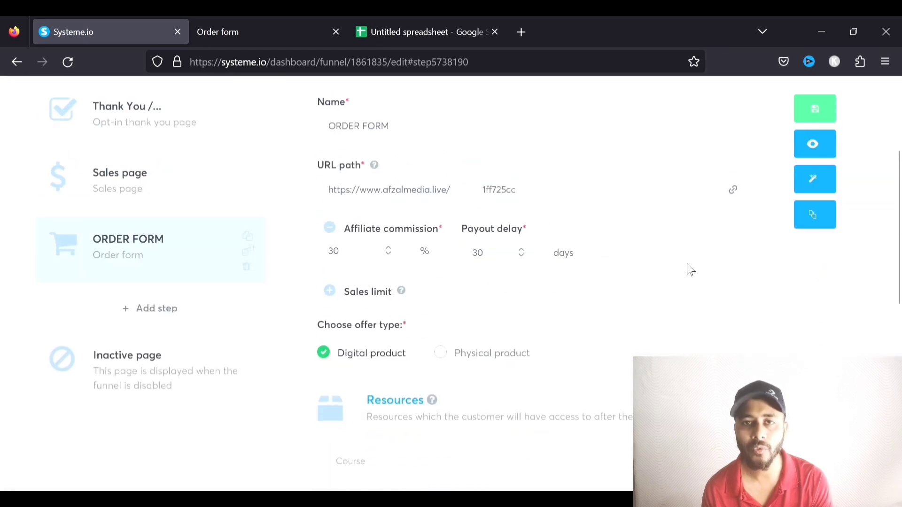
pyautogui.scroll(3, 683, 274)
# Open the ORDER FORM page in the editor and review its contact, payment and order sections
pyautogui.click(819, 326)
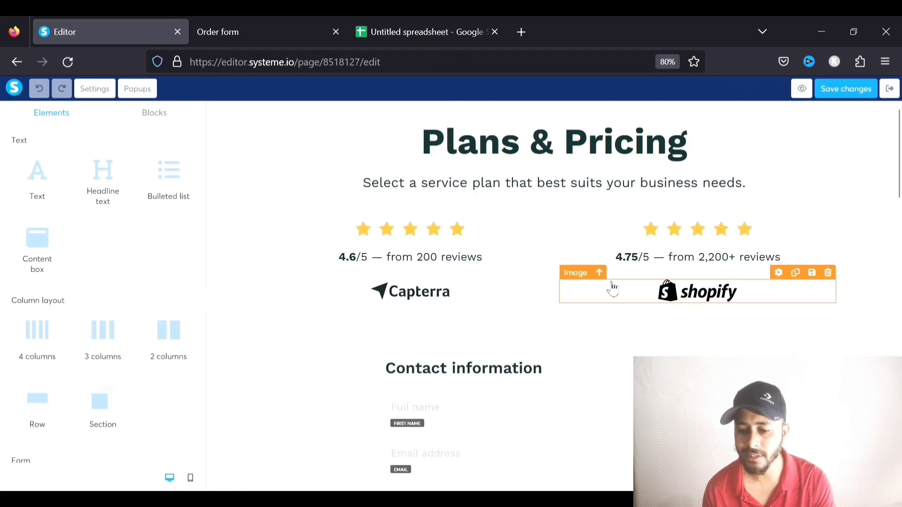
pyautogui.scroll(-2, 540, 244)
pyautogui.scroll(-12, 539, 244)
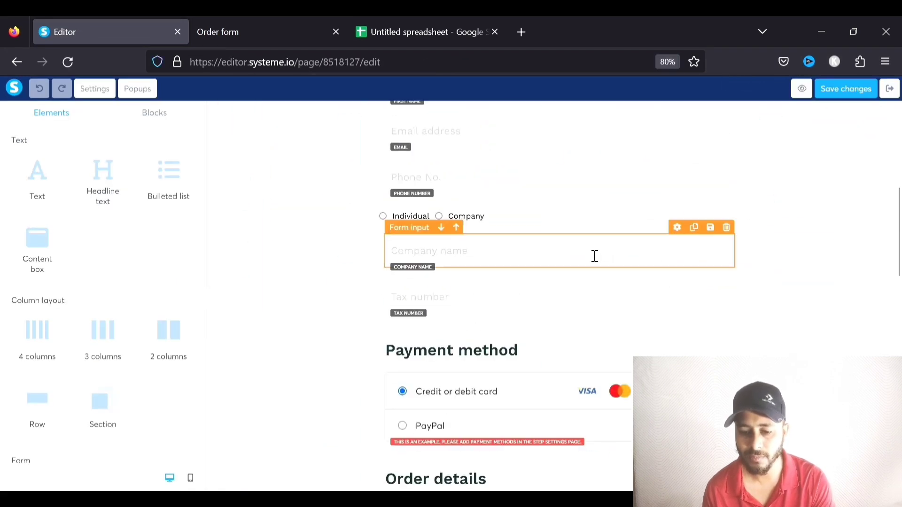
pyautogui.scroll(3, 566, 263)
pyautogui.scroll(1, 454, 187)
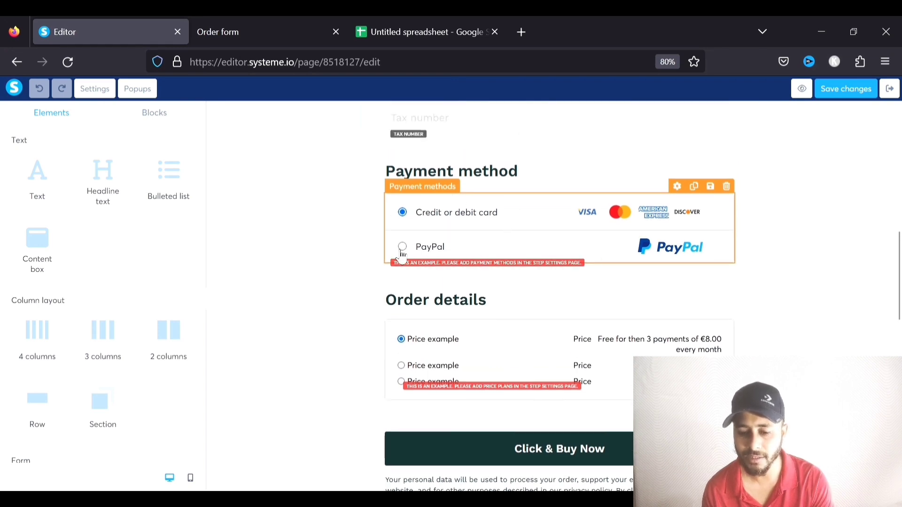
pyautogui.scroll(-2, 553, 245)
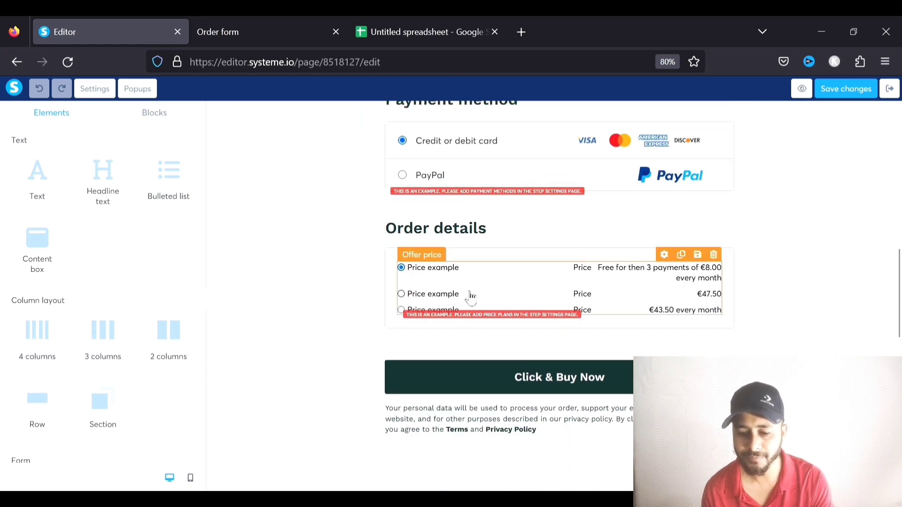
pyautogui.click(400, 266)
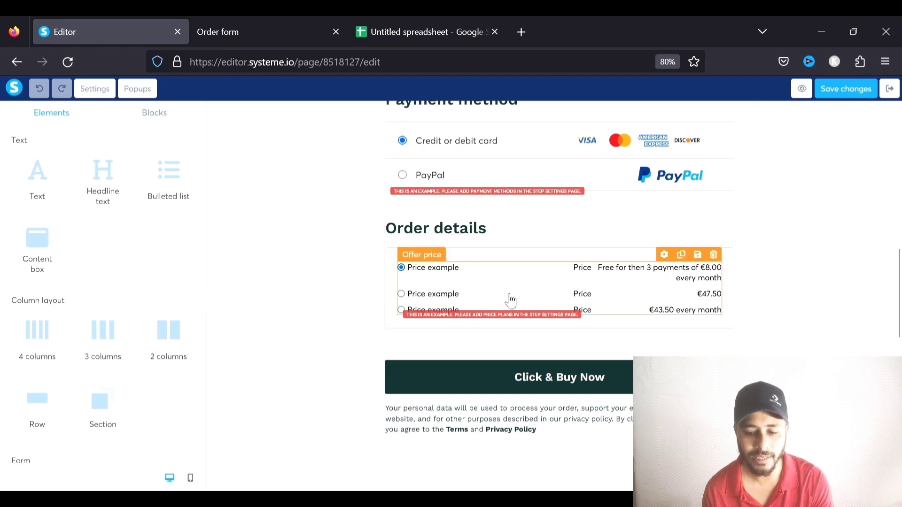
pyautogui.scroll(-12, 575, 278)
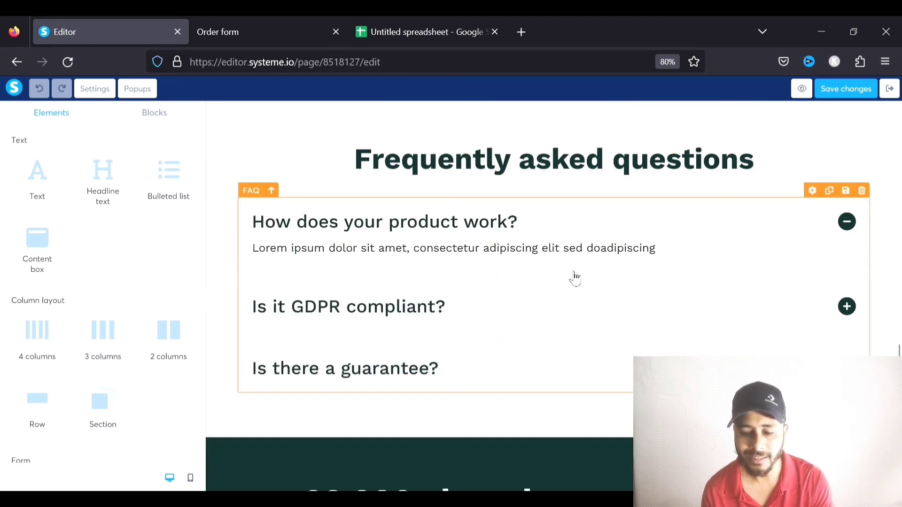
pyautogui.scroll(15, 575, 278)
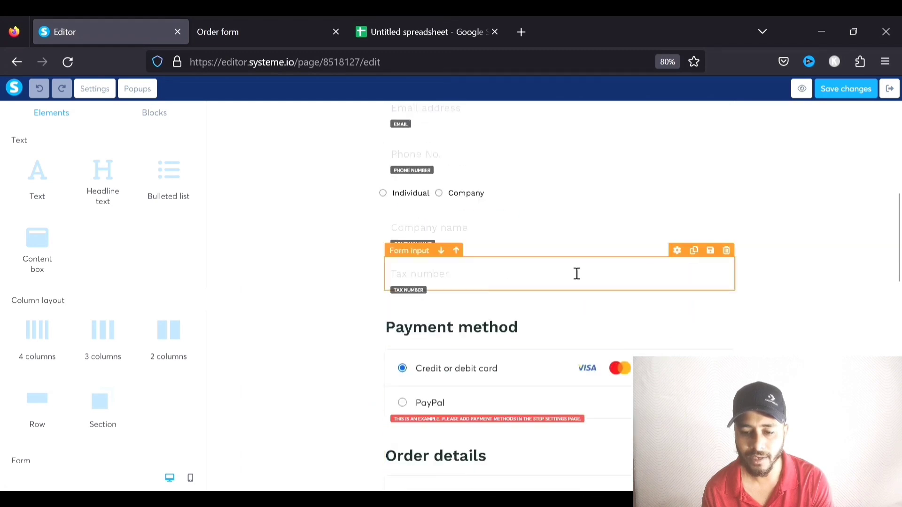
pyautogui.scroll(2, 700, 230)
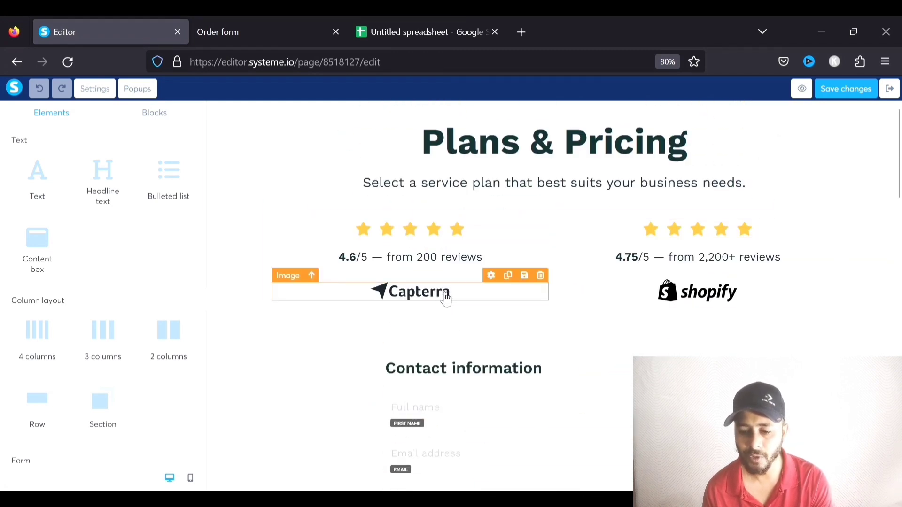